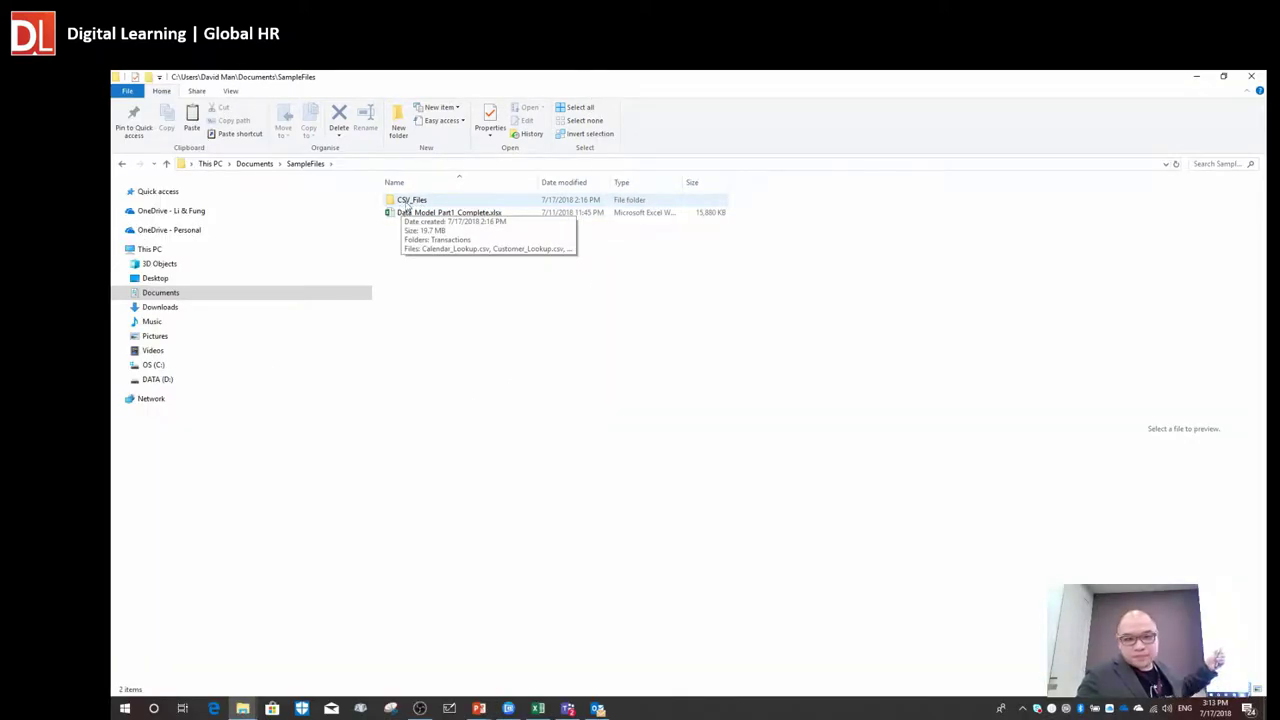
- View the contents of the CSV_Files folder inside SampleFiles, and switch to the blank Excel workbook
double_click(417, 206)
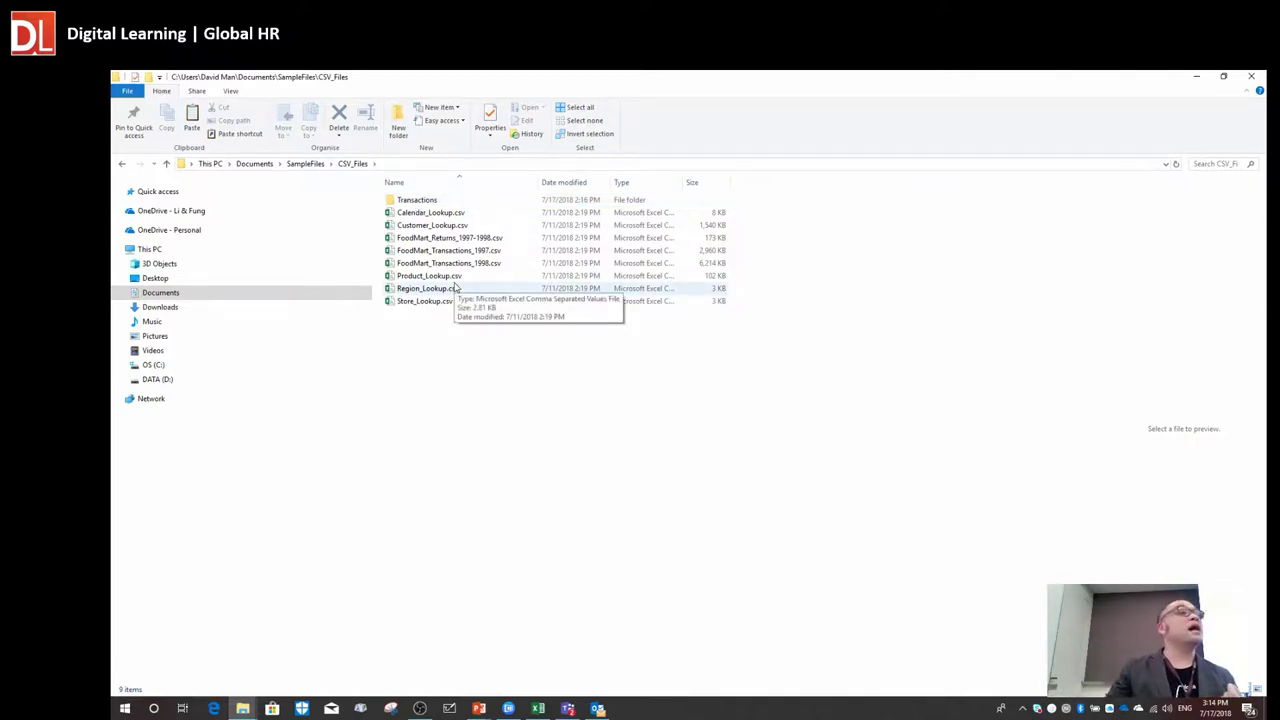
left_click(538, 708)
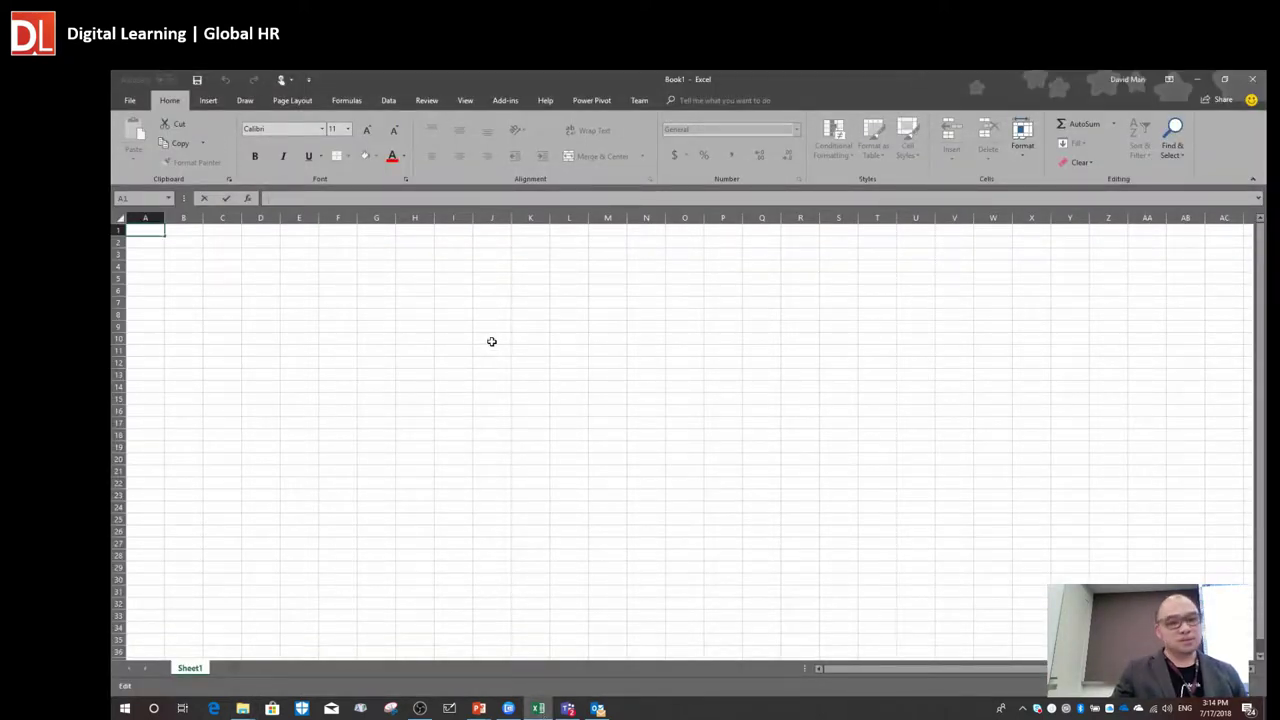
left_click(457, 347)
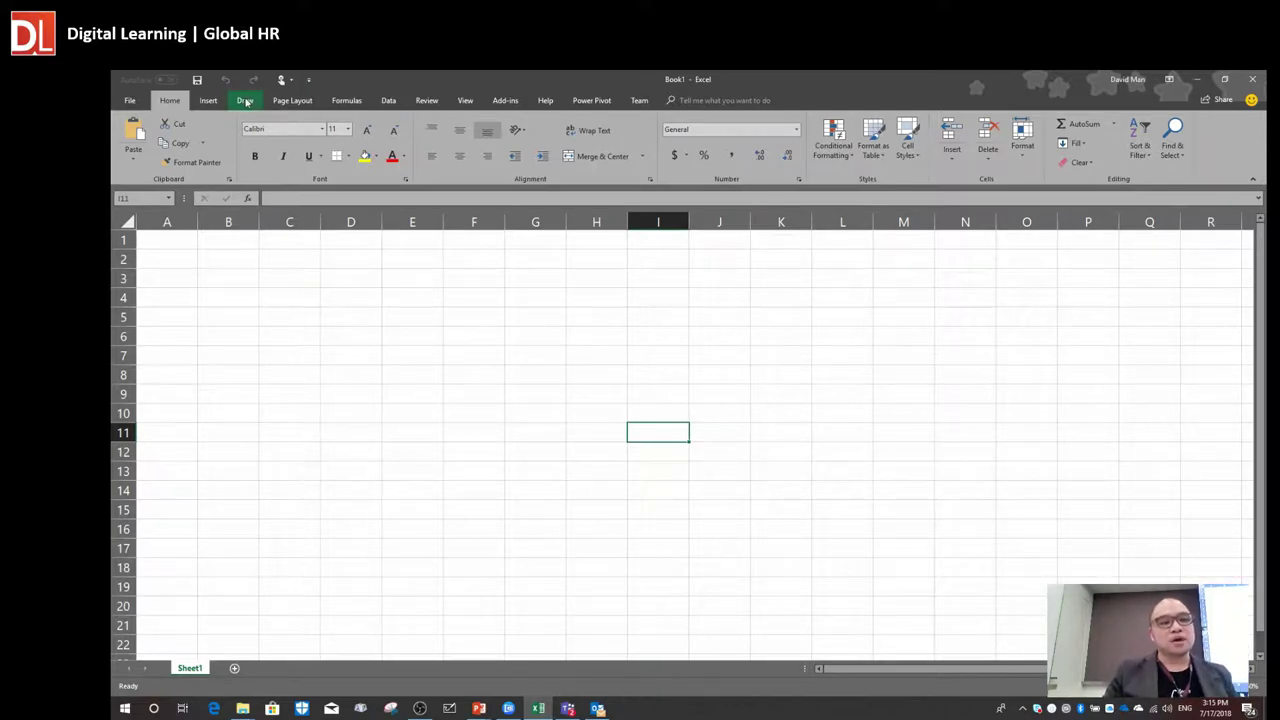
- Examine the data sources Excel can get data from: files, databases, online services and other sources, plus the combine-query options
left_click(392, 101)
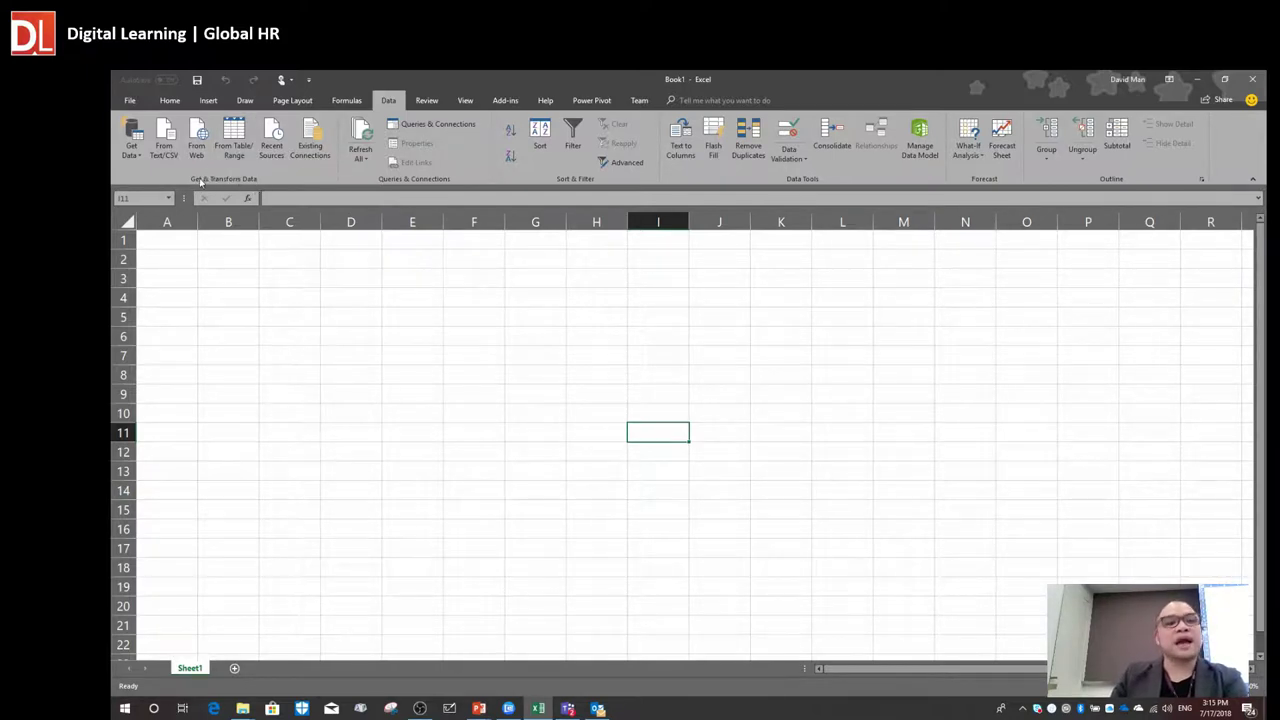
left_click(143, 158)
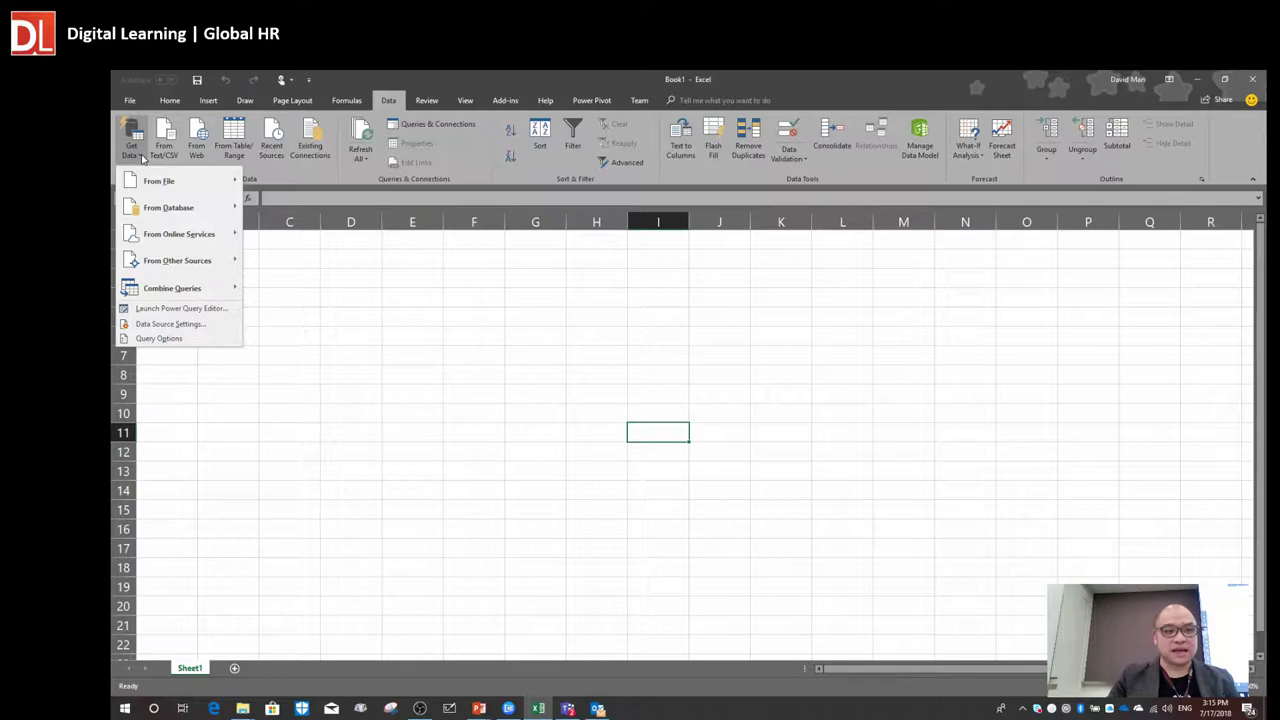
mouse_move(160, 182)
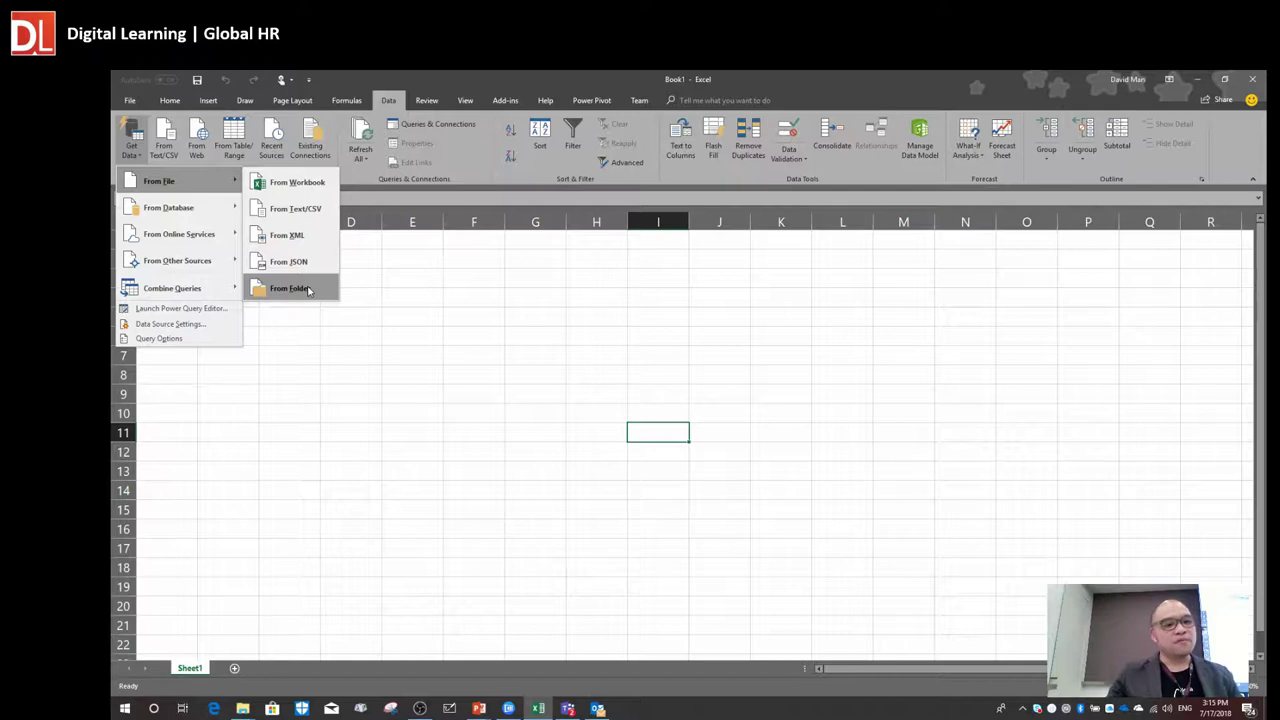
mouse_move(216, 211)
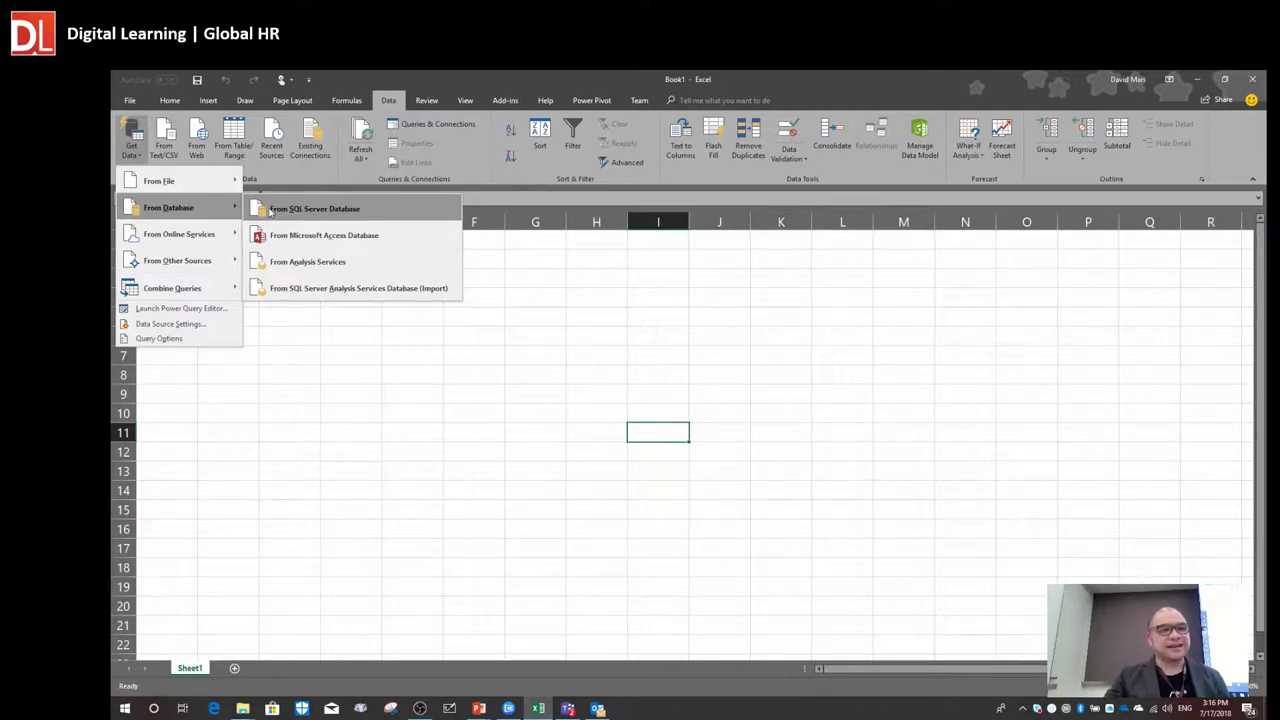
mouse_move(193, 233)
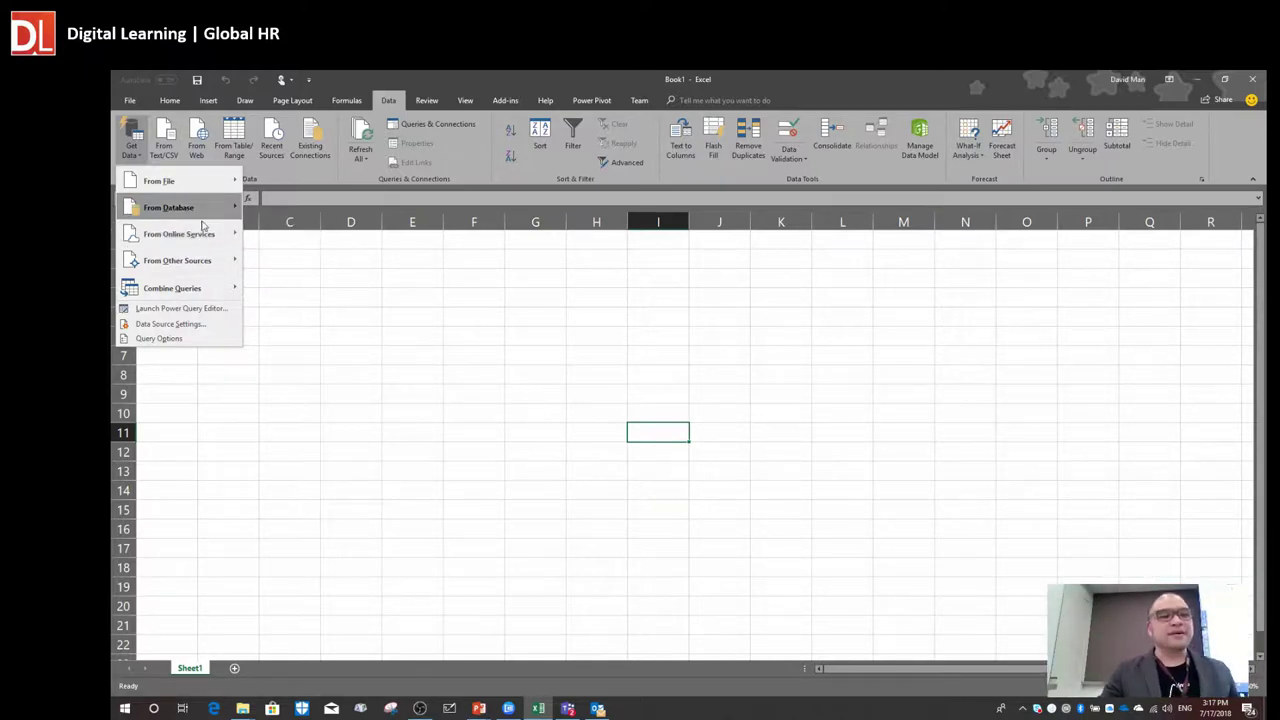
mouse_move(193, 263)
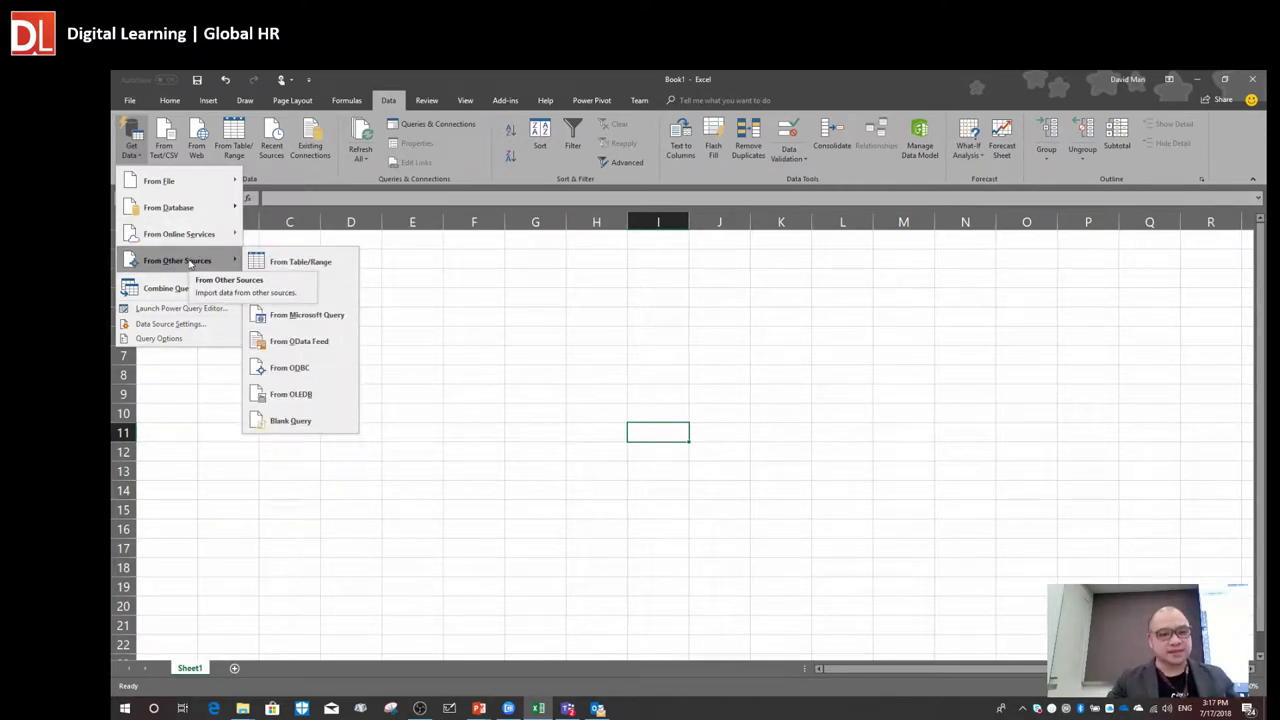
mouse_move(167, 290)
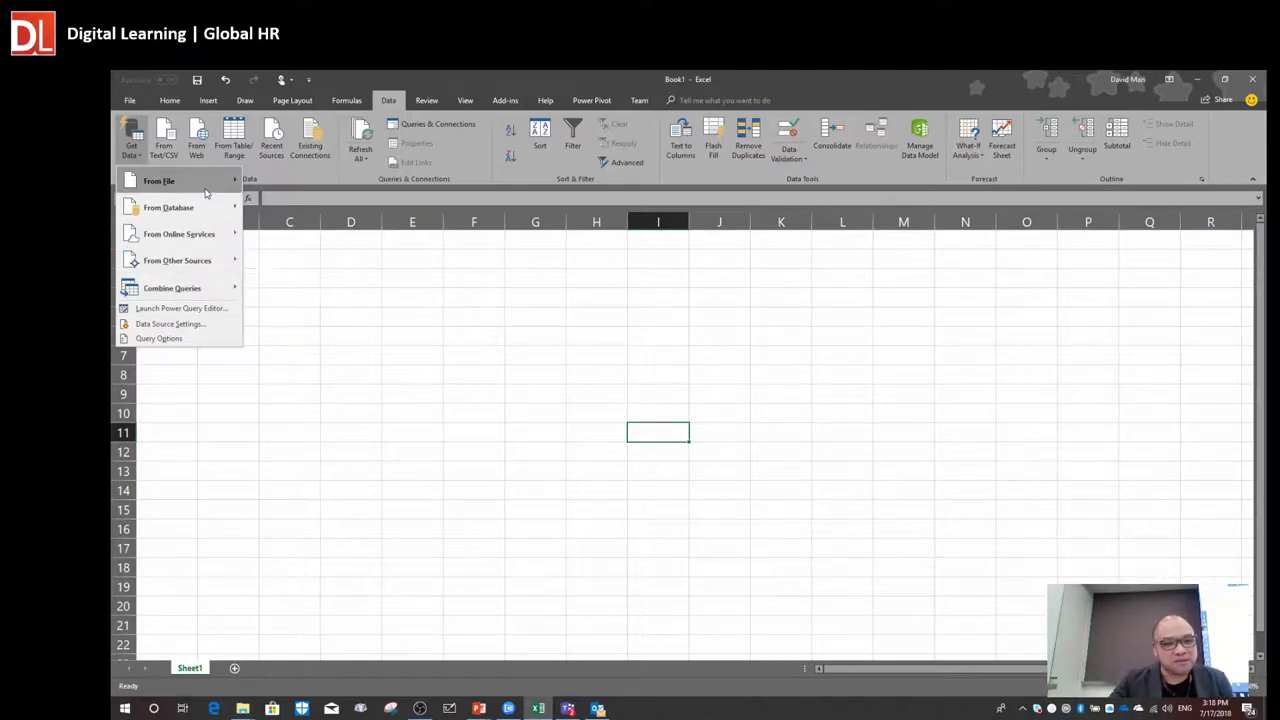
mouse_move(205, 192)
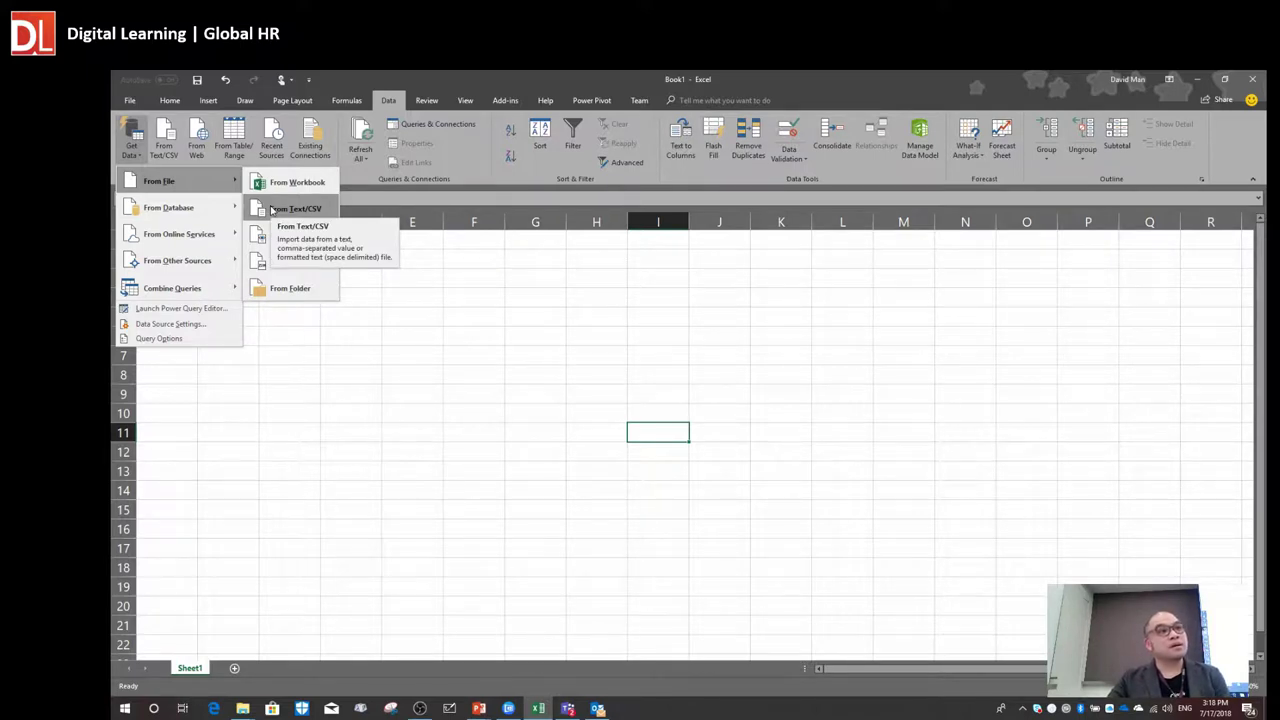
mouse_move(203, 289)
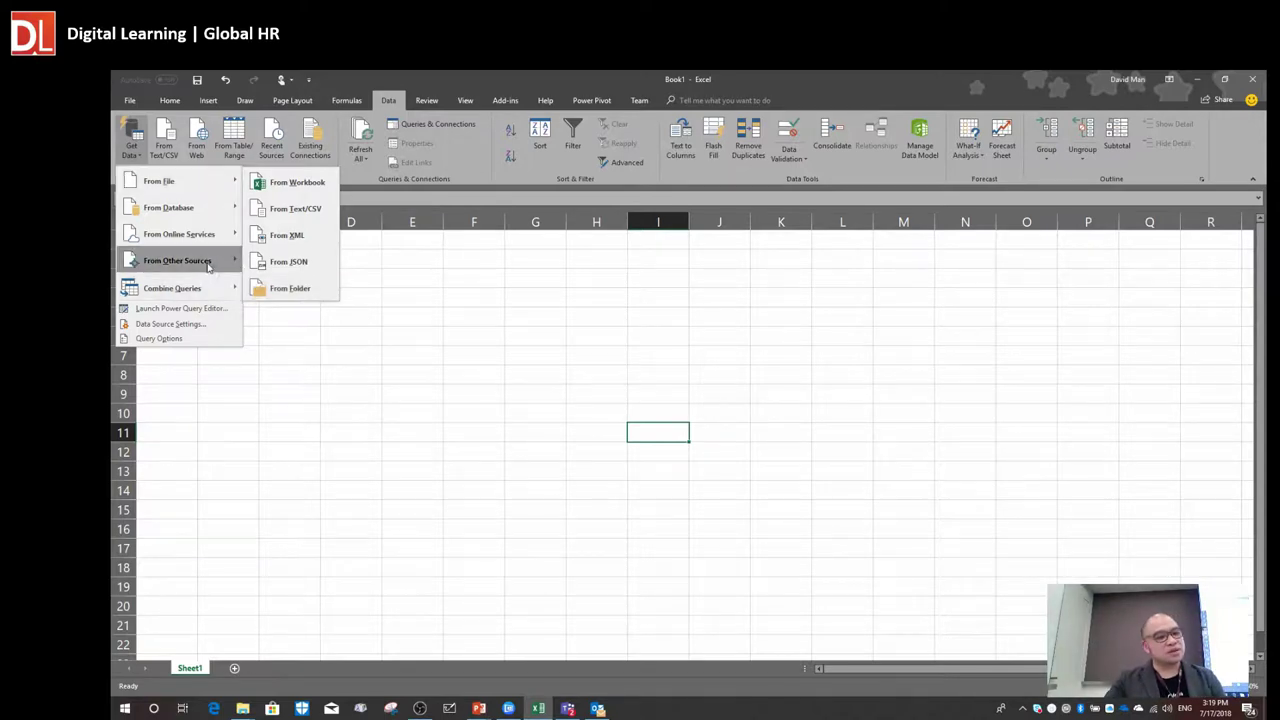
mouse_move(218, 286)
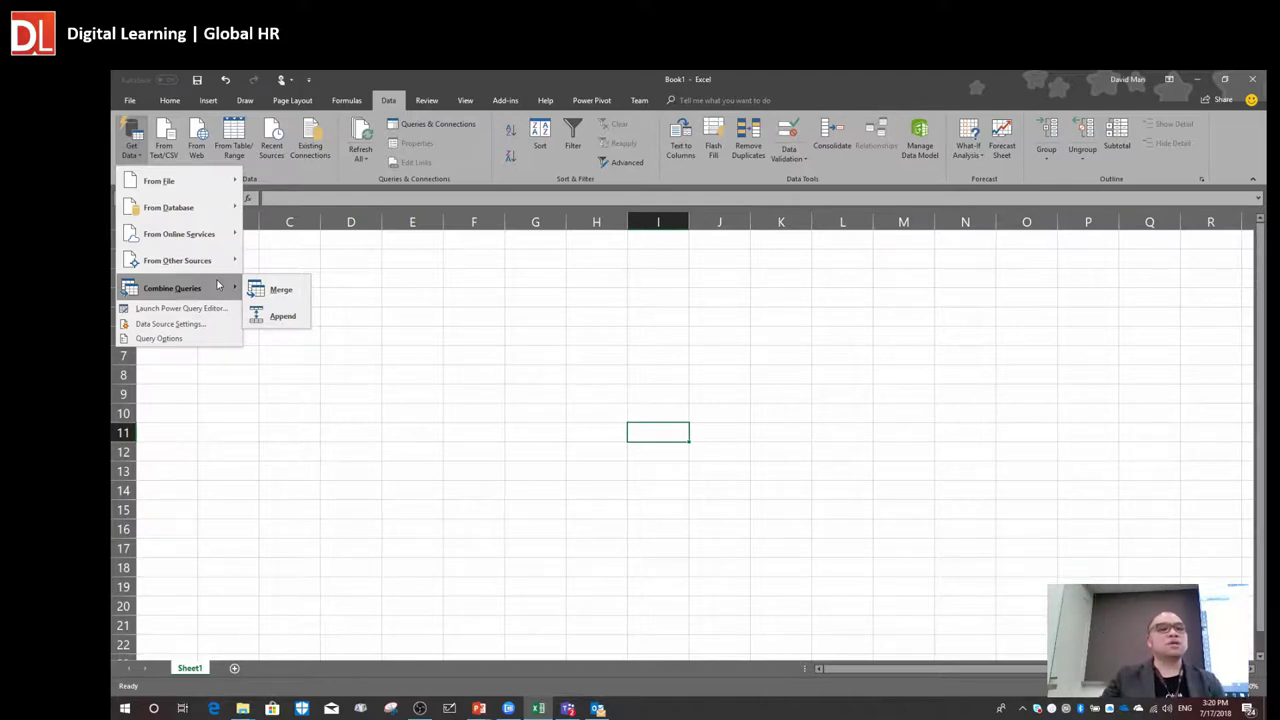
mouse_move(197, 192)
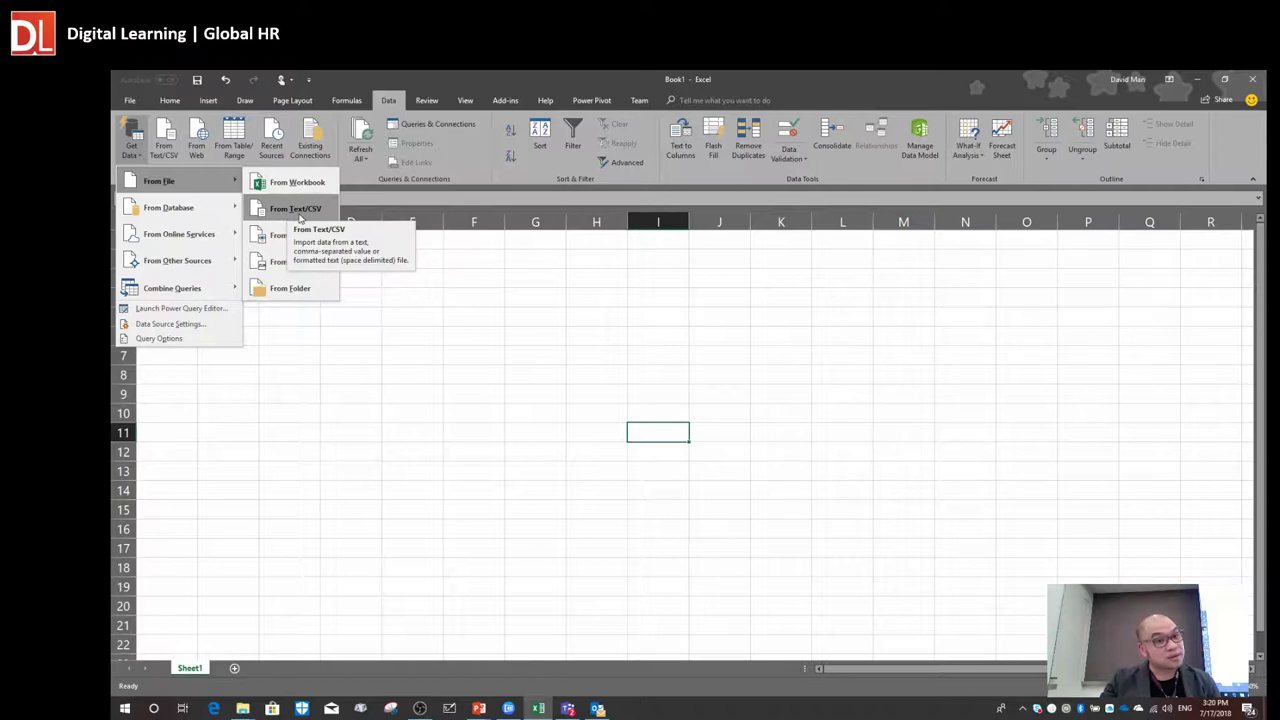
- Start a Text/CSV import of Customer_Lookup.csv from the CSV_Files folder in Documents\SampleFiles
left_click(296, 211)
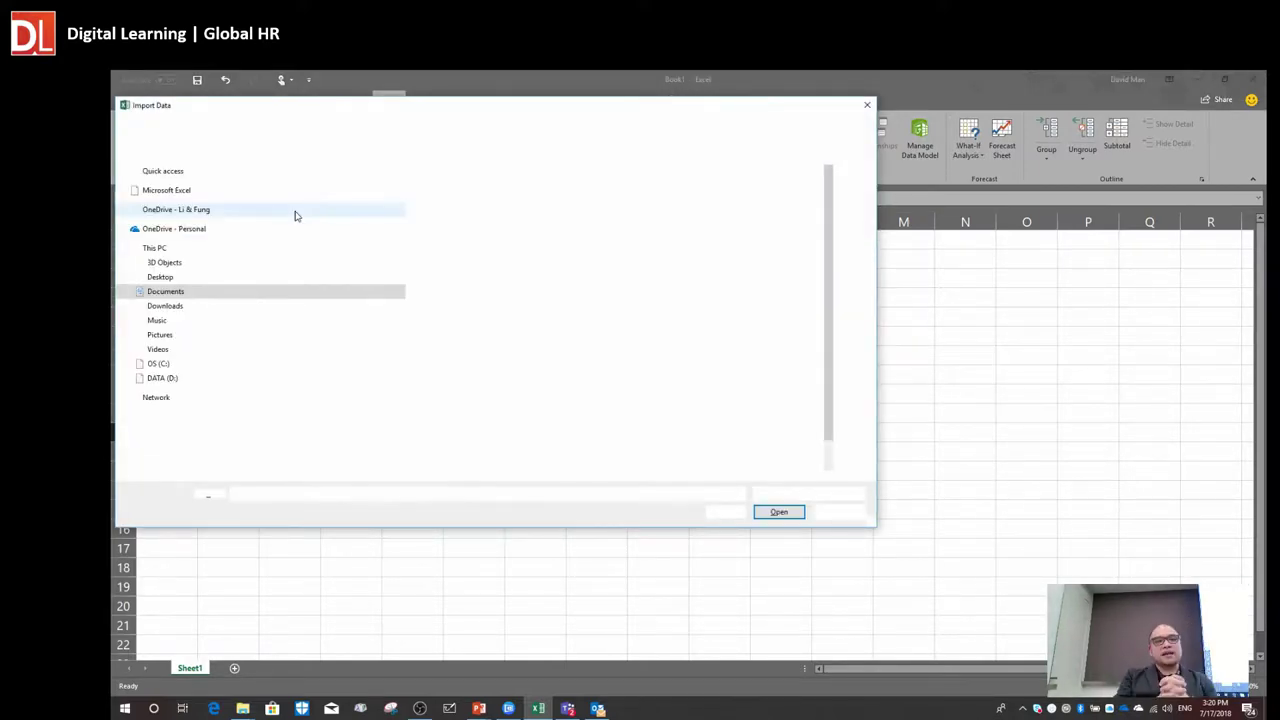
left_click_drag(272, 113, 342, 114)
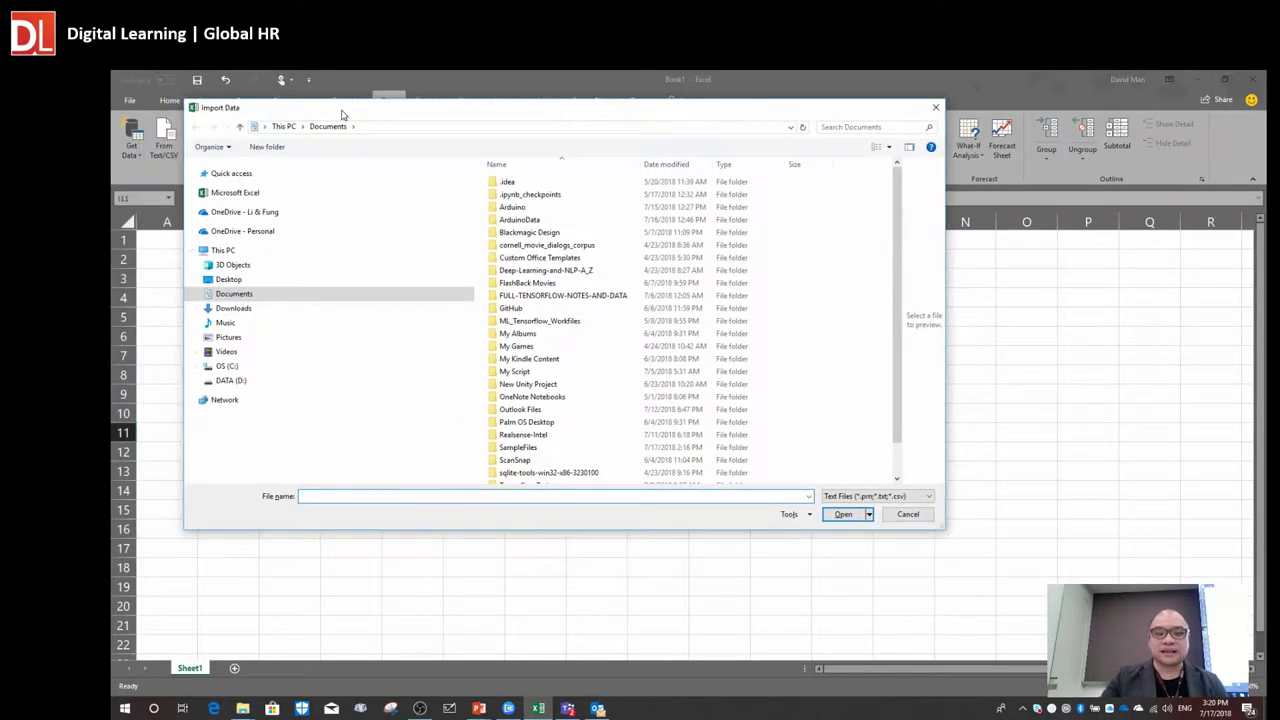
left_click(252, 295)
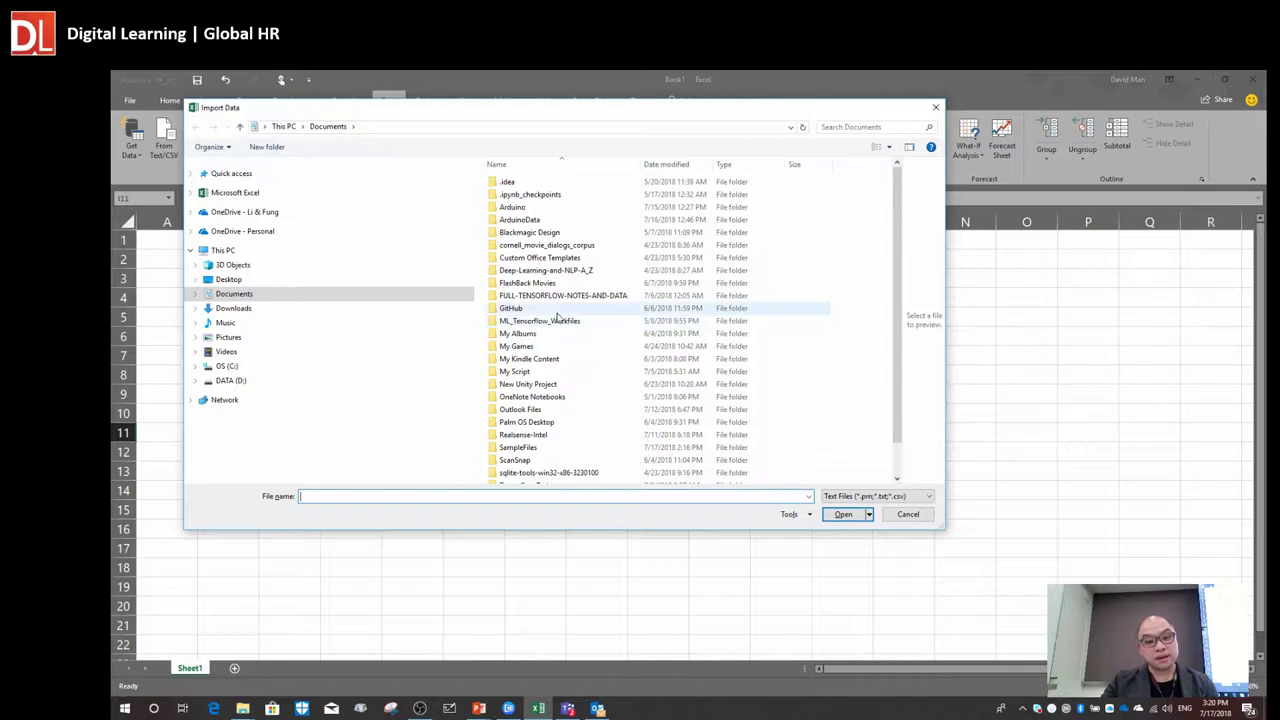
scroll(571, 444, "down", 1)
left_click(525, 416)
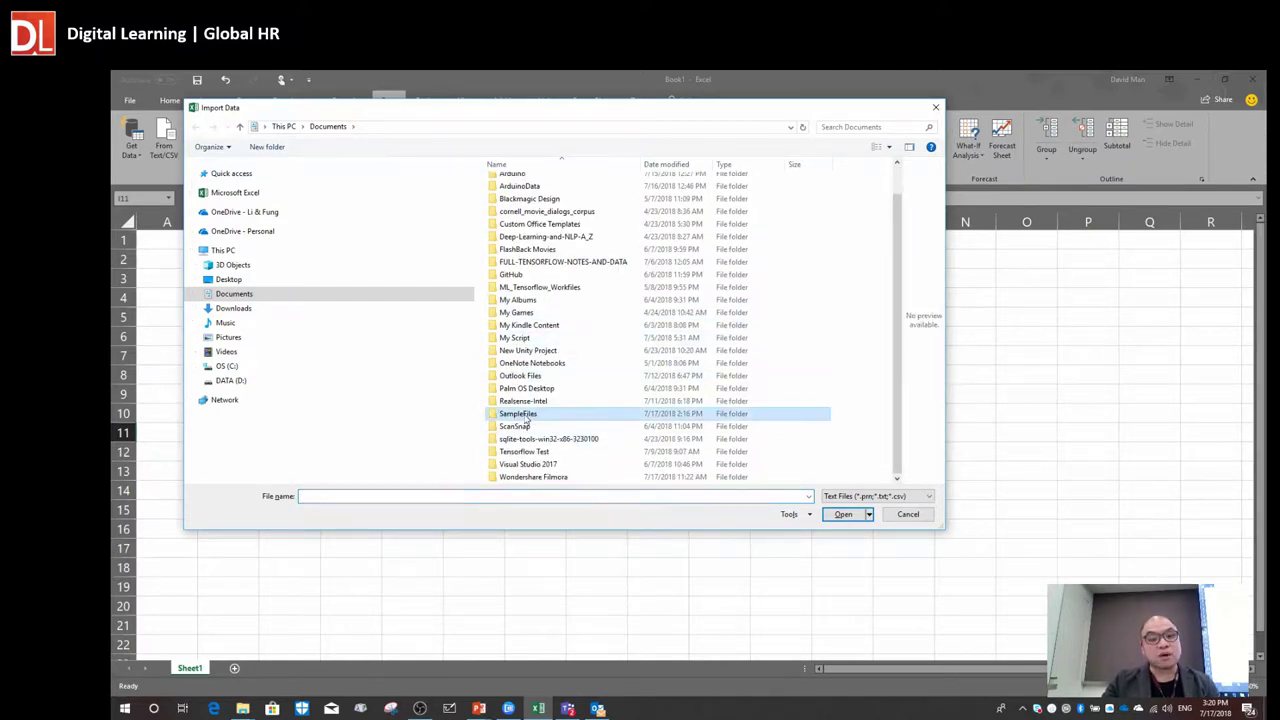
double_click(525, 416)
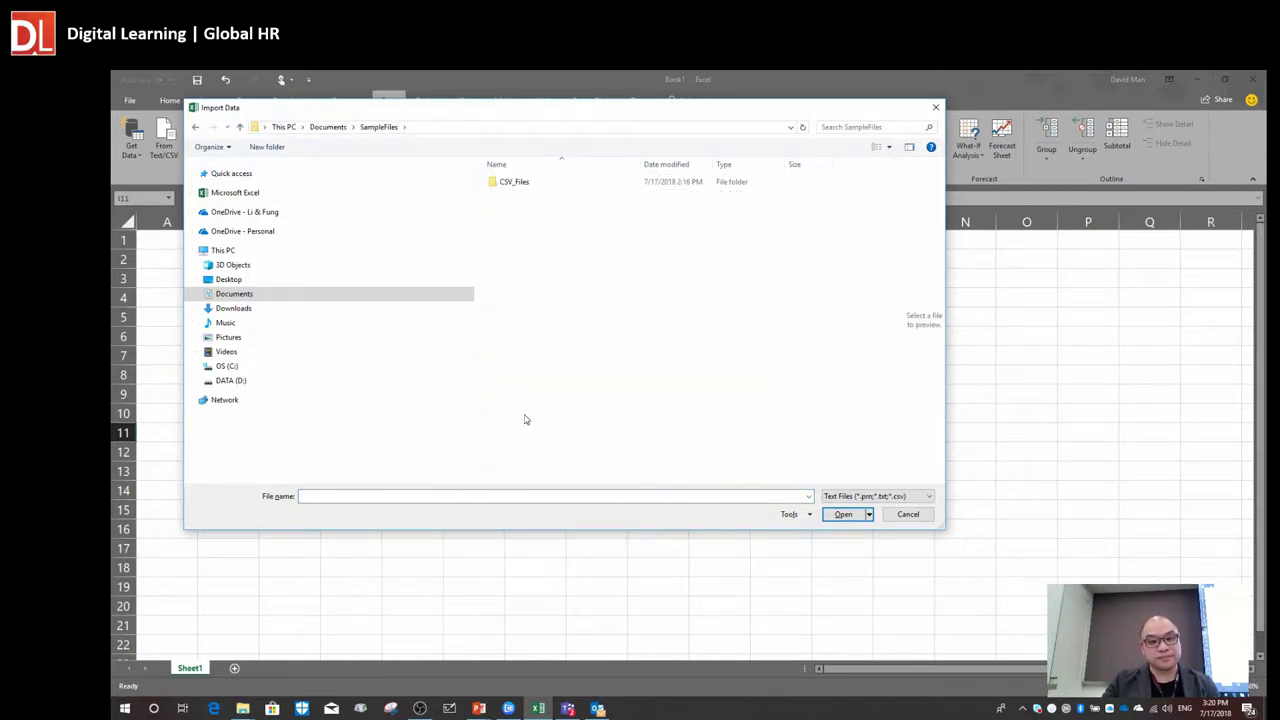
double_click(513, 183)
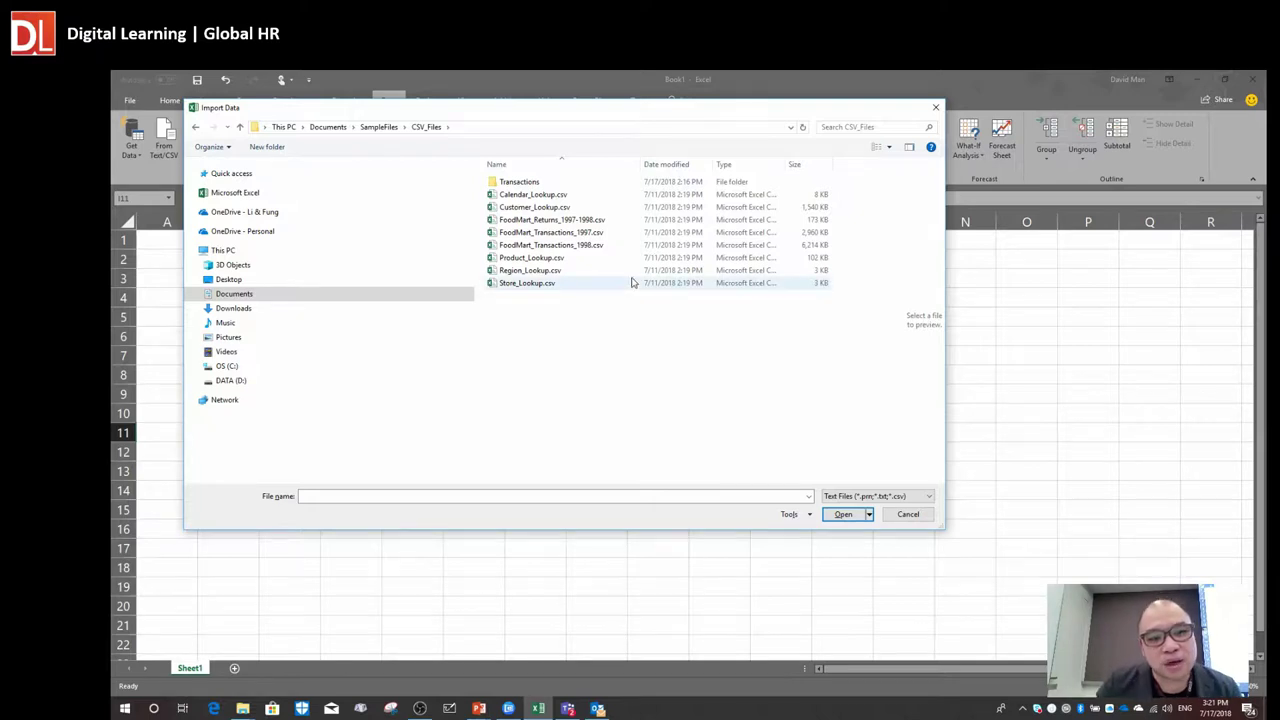
left_click(559, 207)
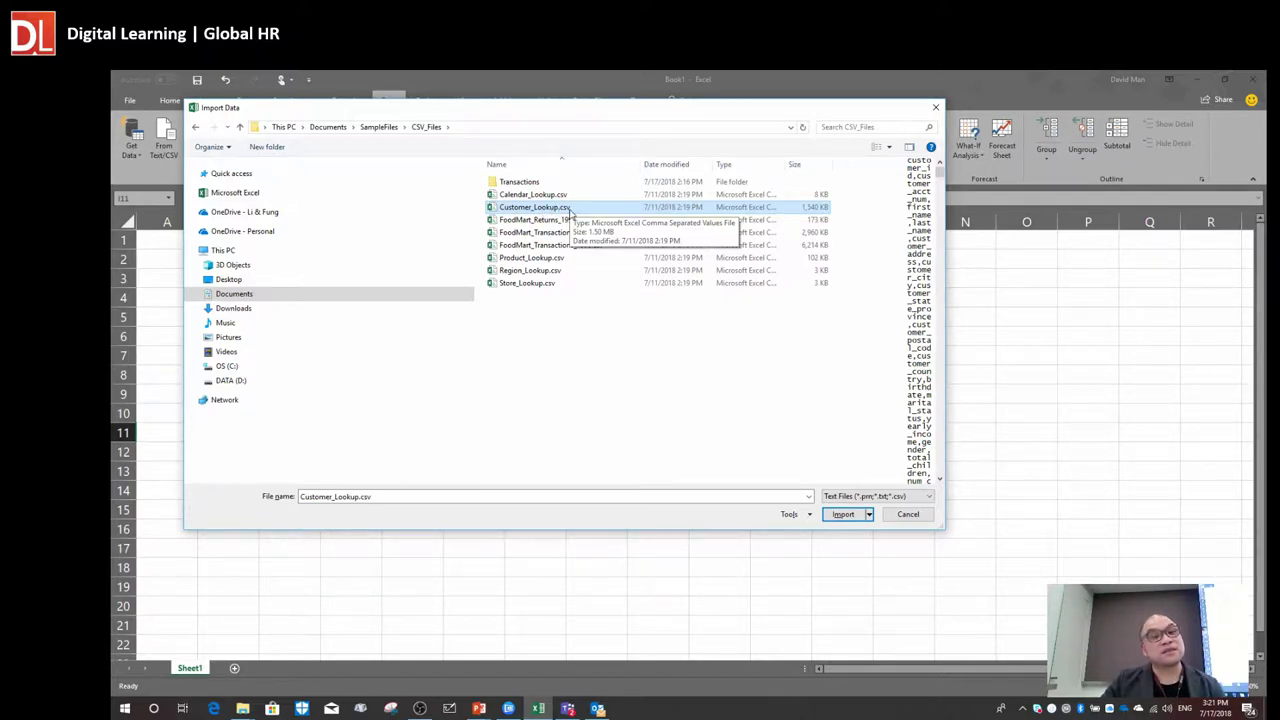
double_click(560, 207)
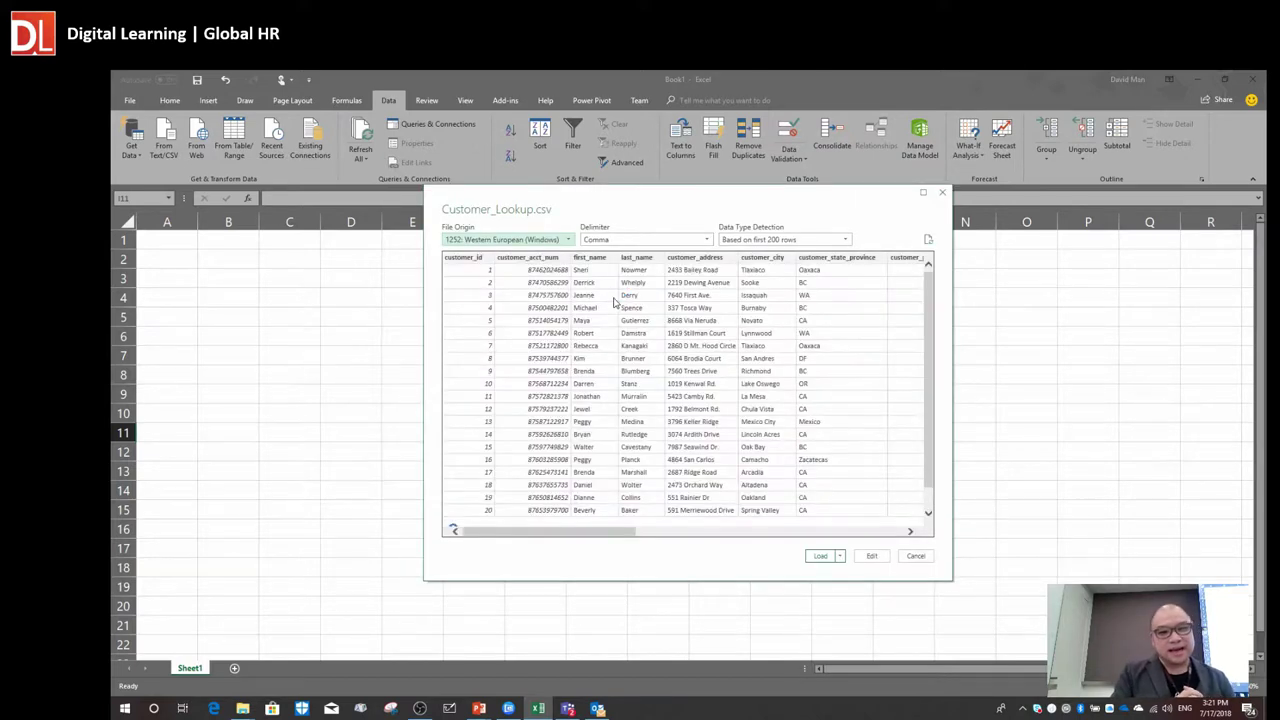
- Review the file origin encodings offered for the Customer_Lookup.csv import
left_click_drag(634, 194, 570, 132)
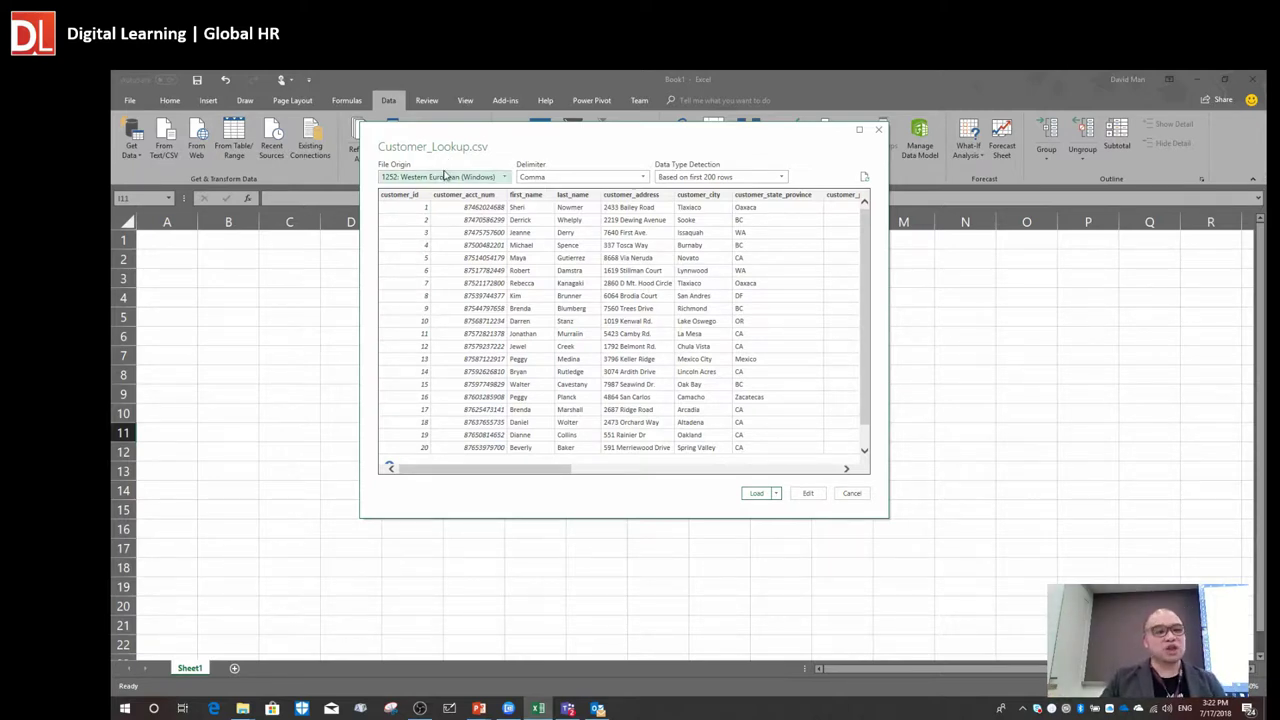
left_click(452, 177)
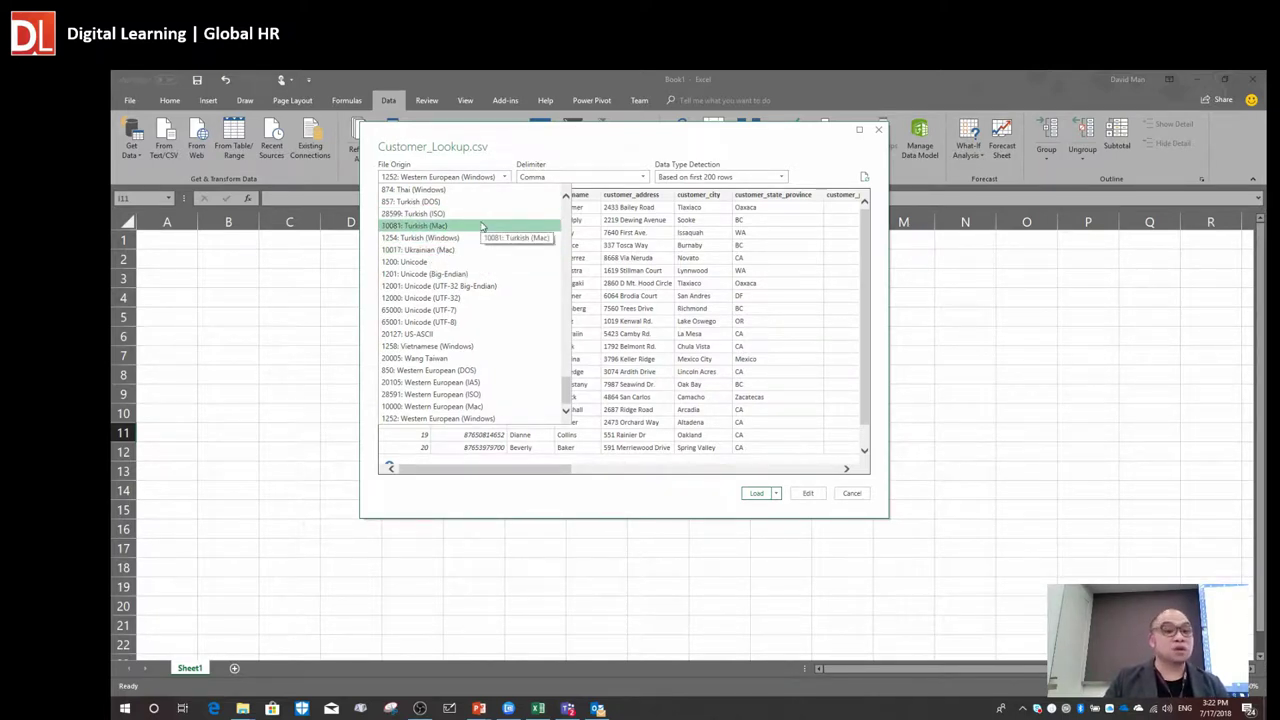
left_click(557, 152)
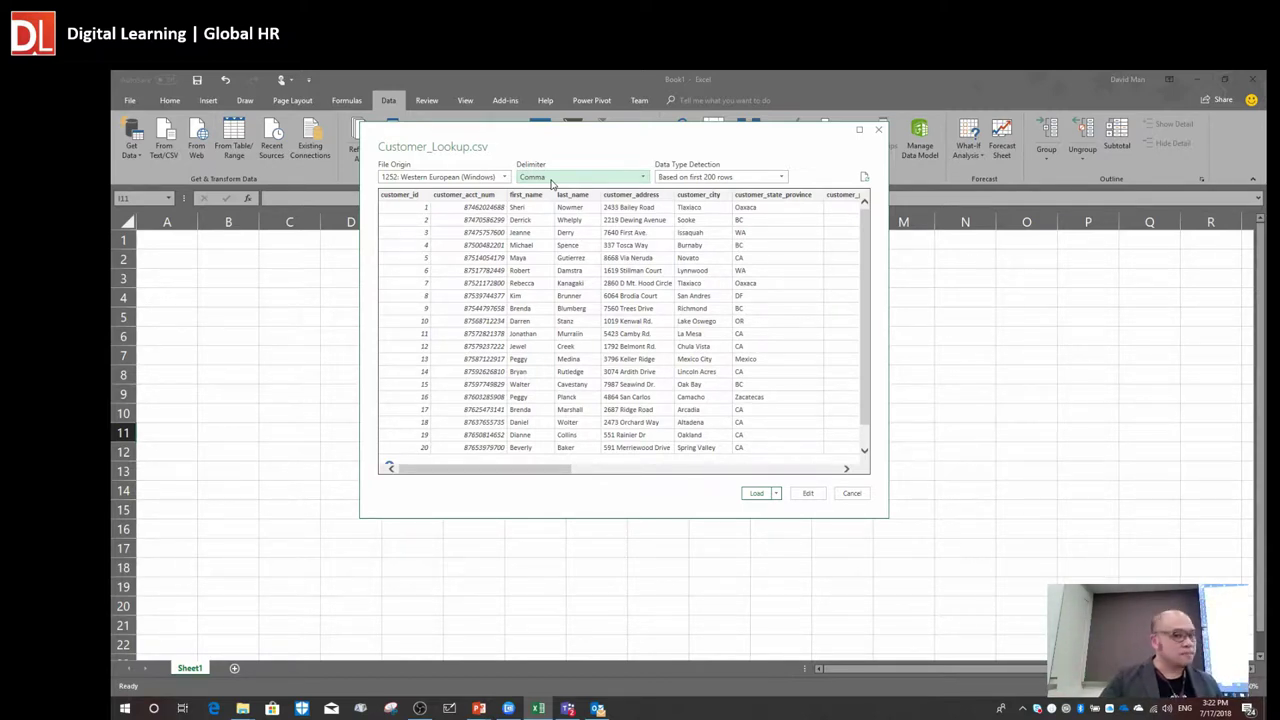
- Try a custom delimiter on the import preview, and set the delimiter back to Comma
left_click(551, 184)
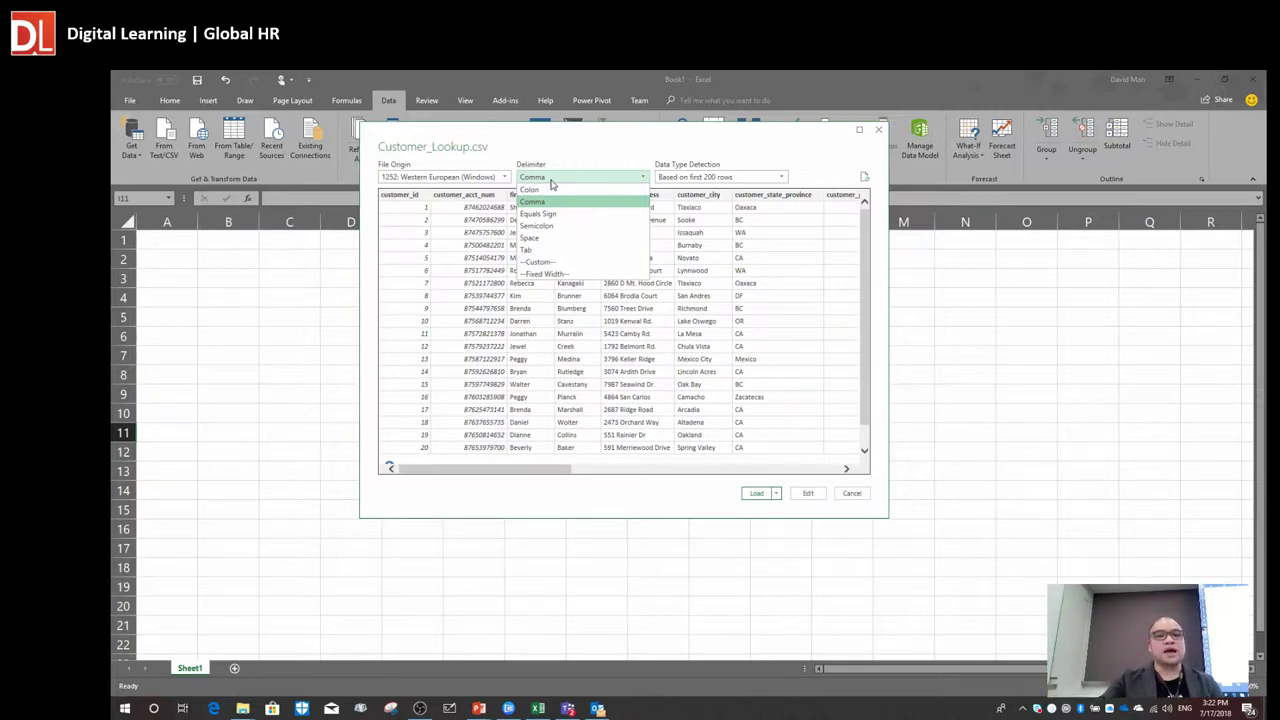
left_click(565, 262)
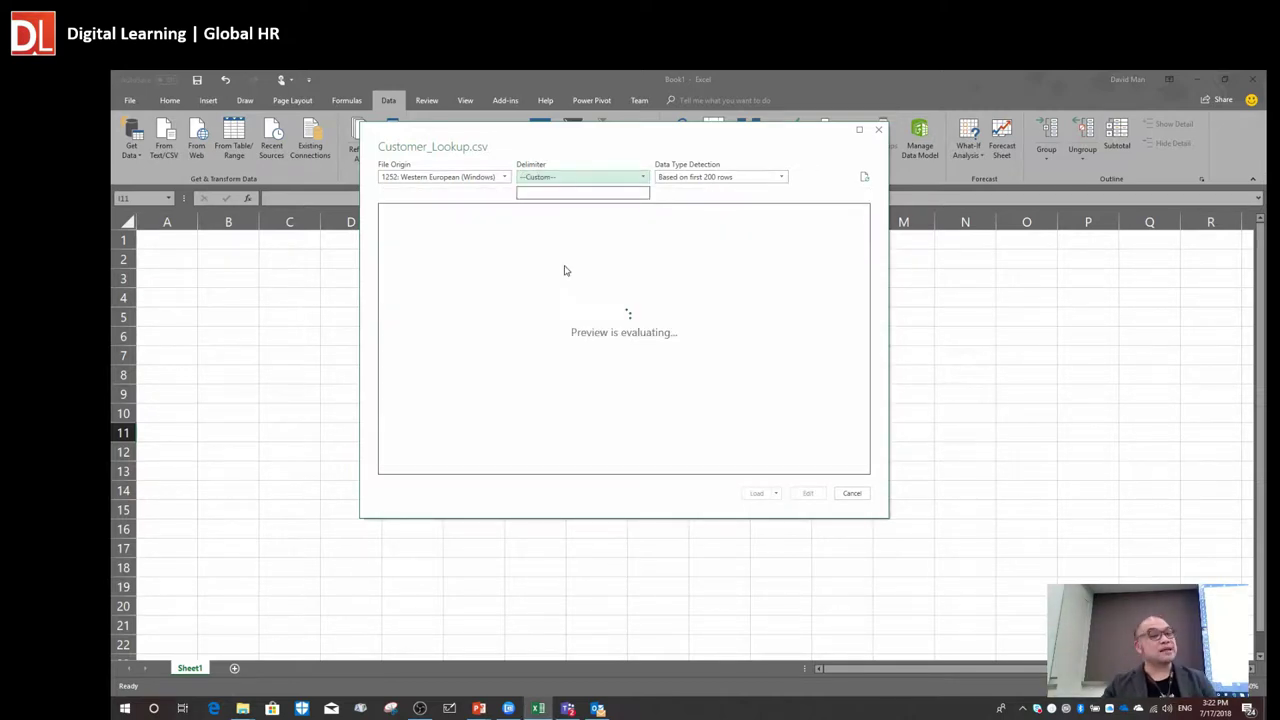
left_click(578, 177)
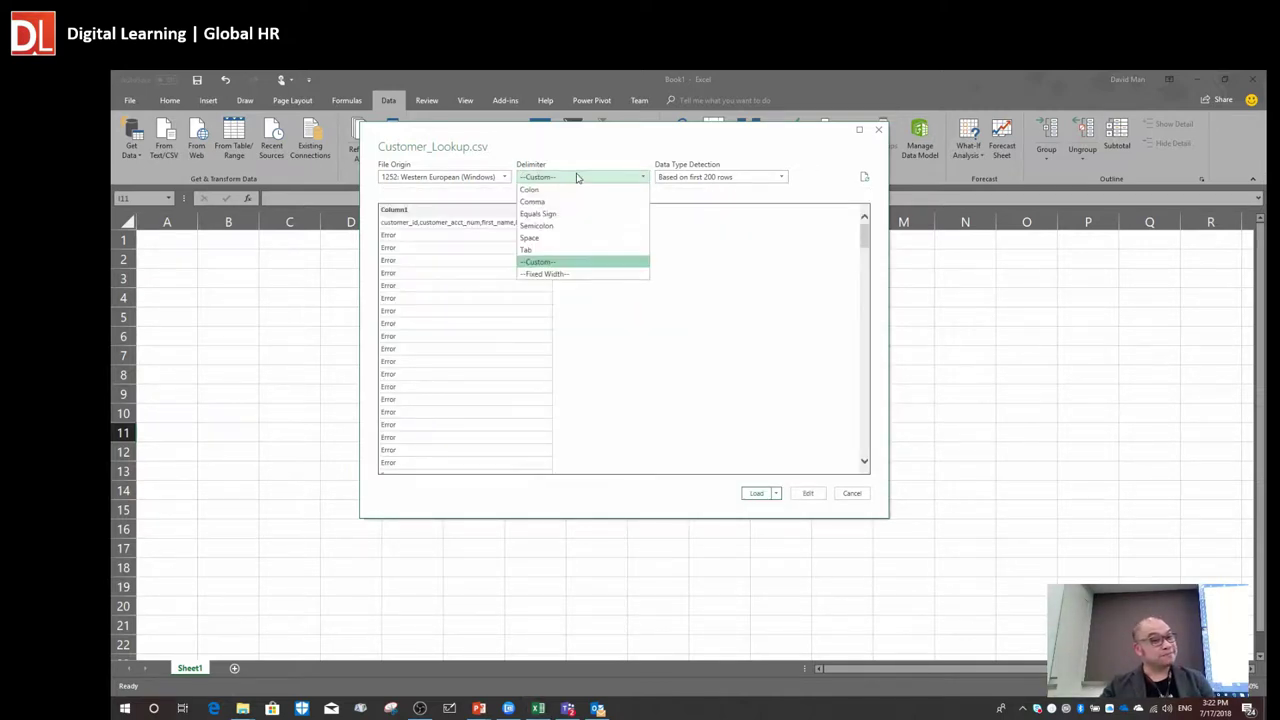
left_click(565, 202)
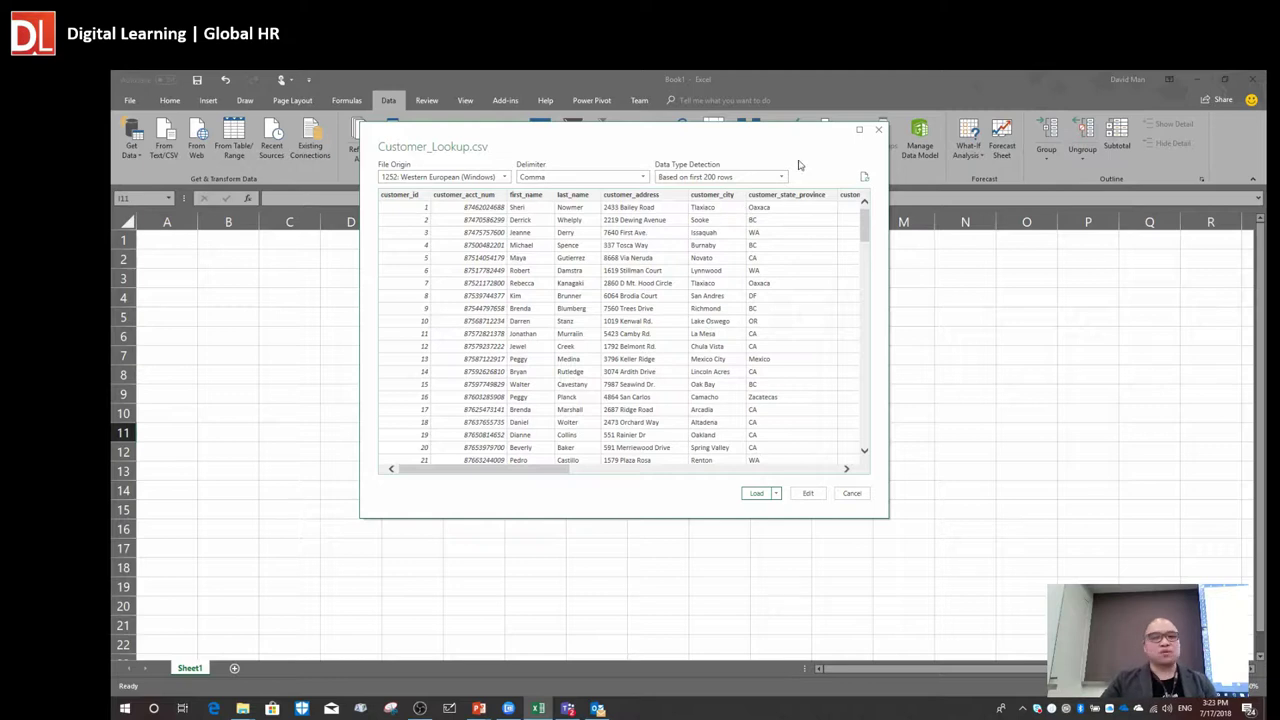
- Open the previewed Customer_Lookup data for editing in the Power Query Editor instead of loading it directly
left_click_drag(782, 137, 752, 112)
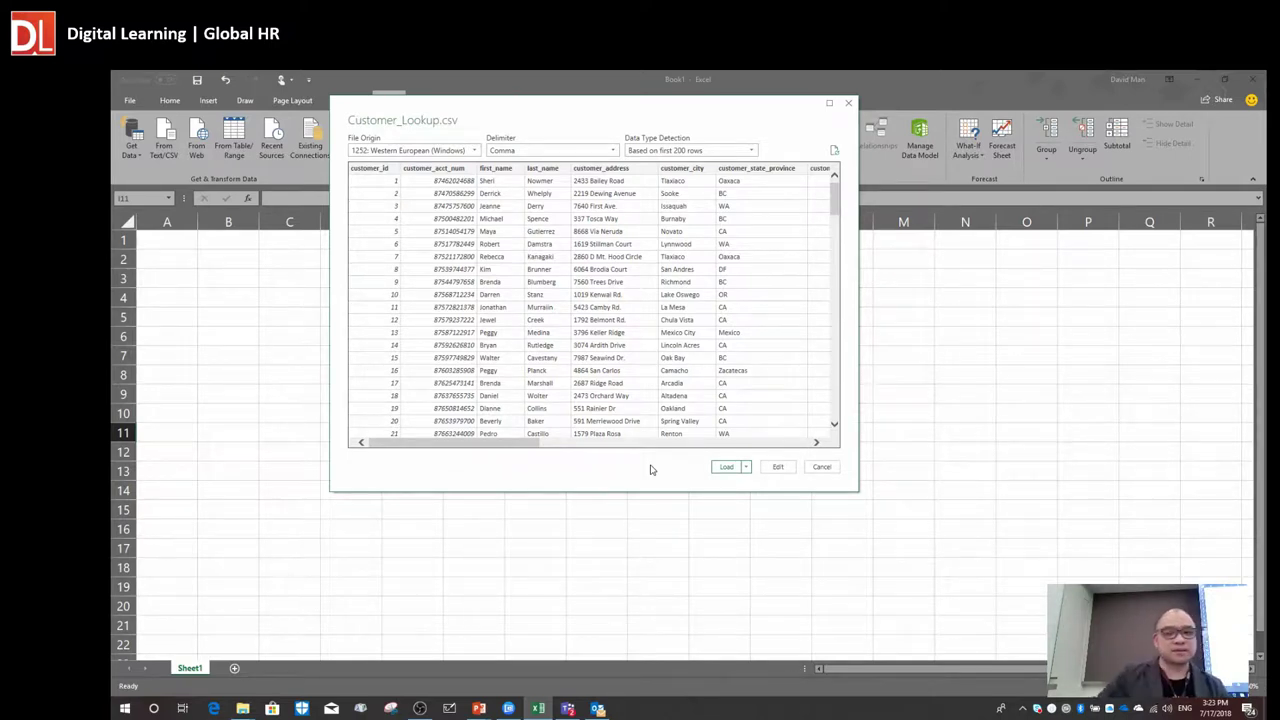
left_click(779, 468)
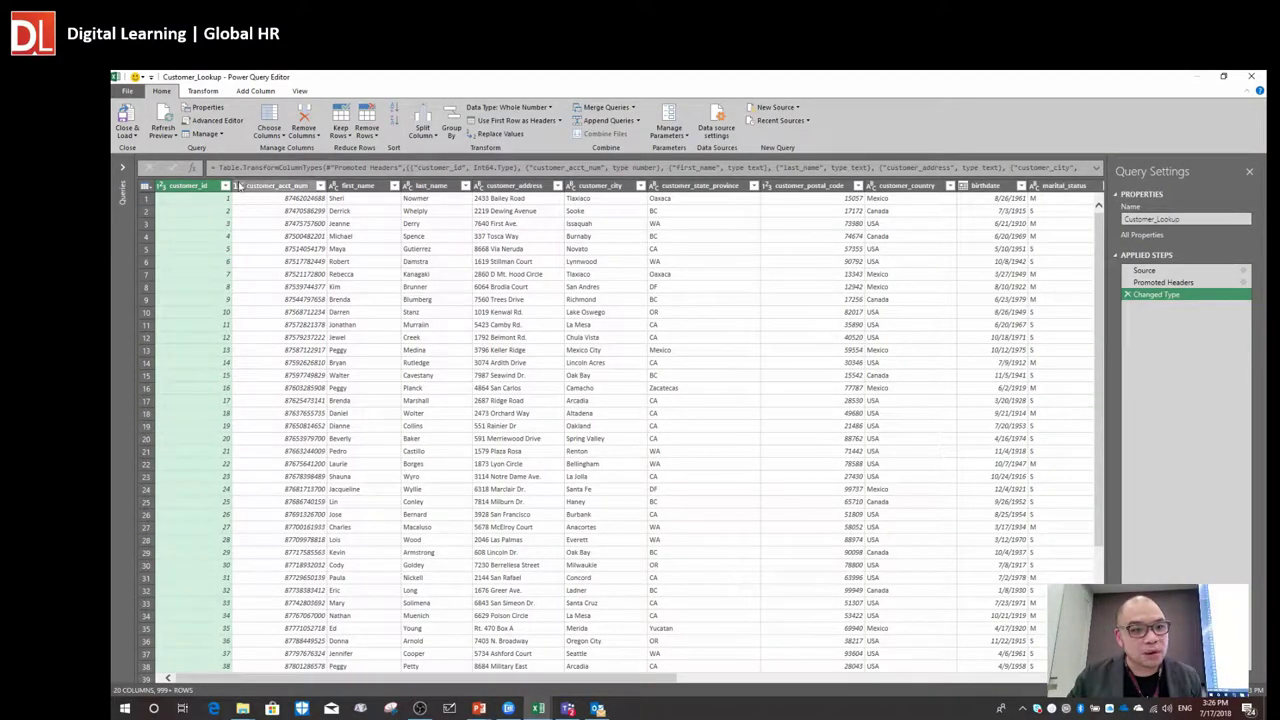
- Review the data types available for the customer_acct_num column and the applied steps of the Customer_Lookup query
left_click(267, 199)
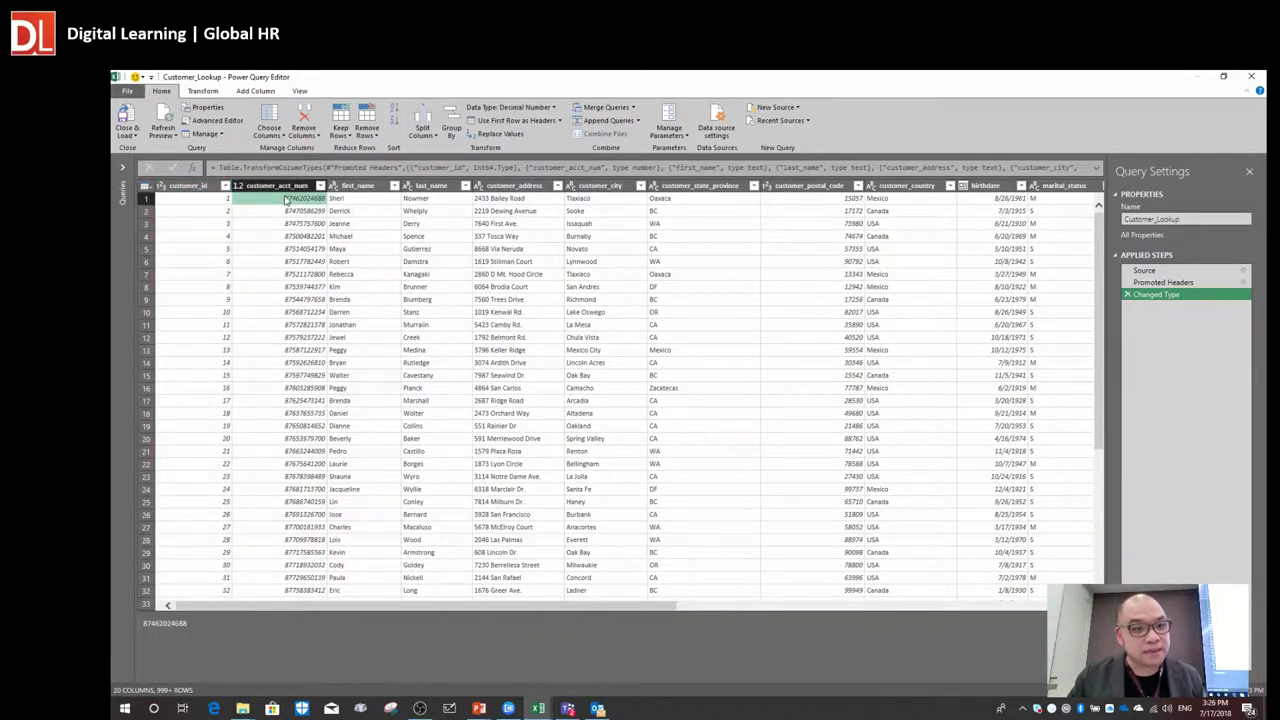
left_click(238, 187)
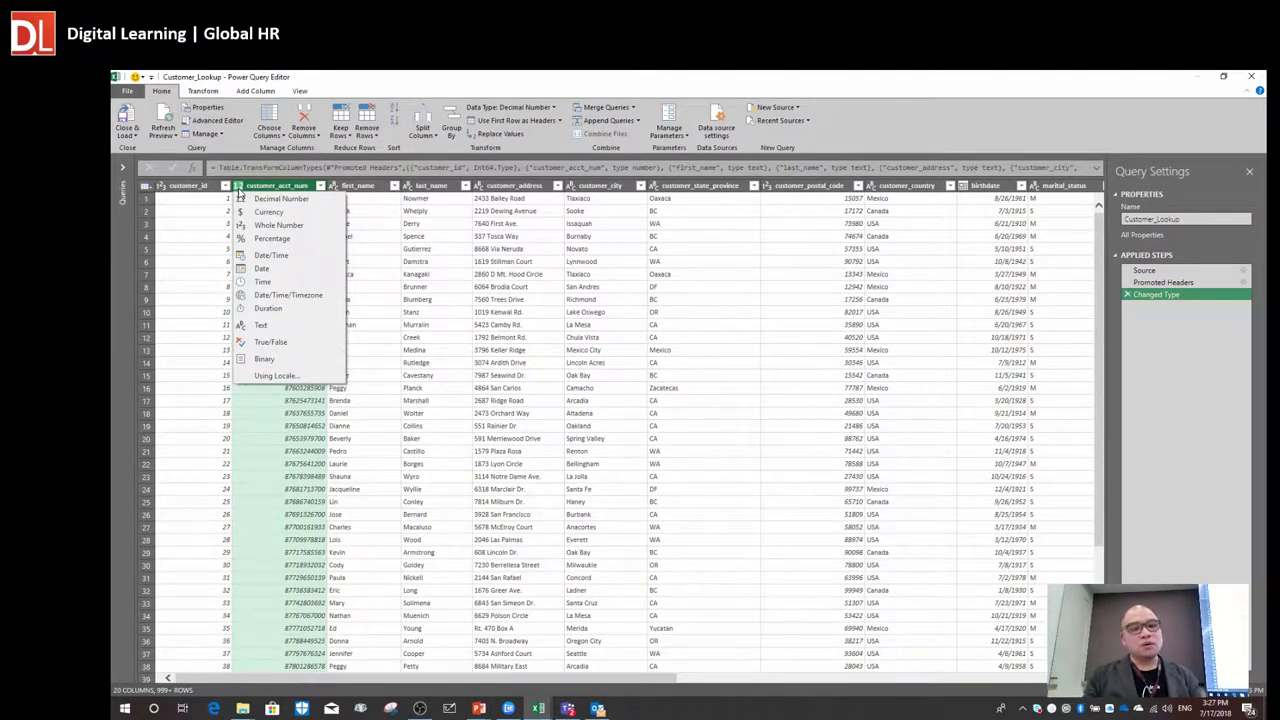
left_click(397, 238)
left_click(254, 212)
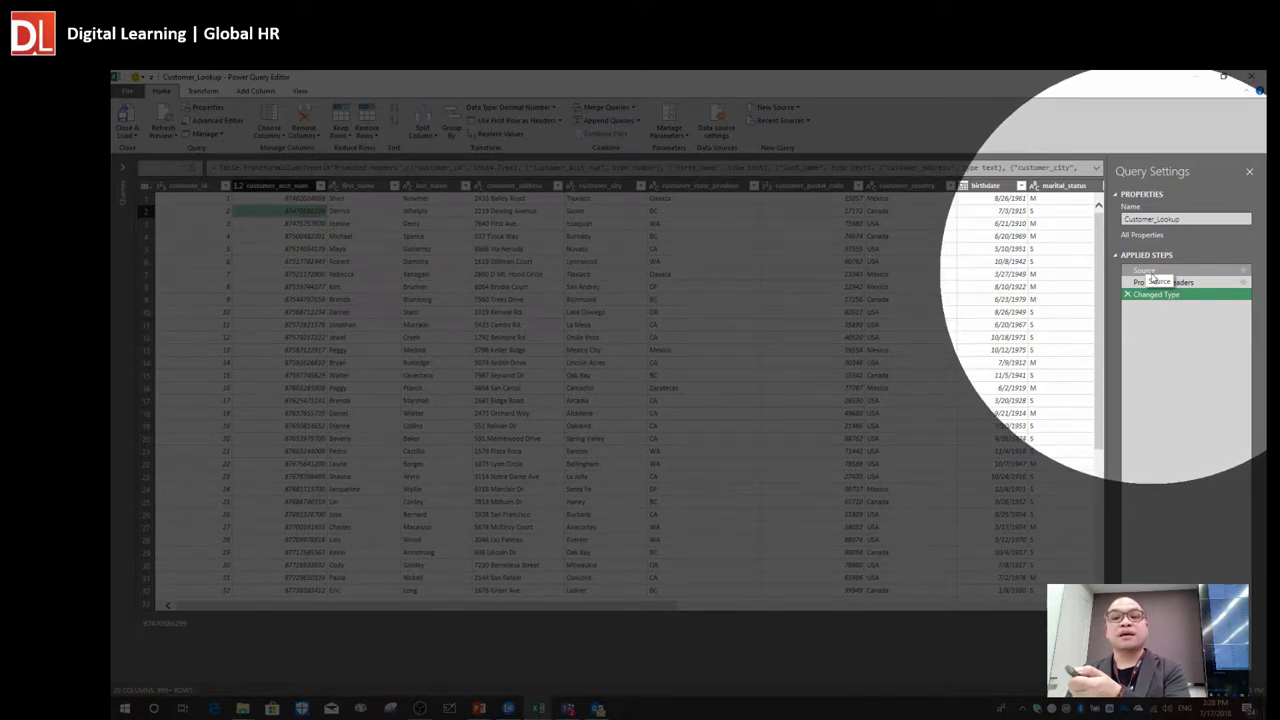
left_click_drag(1150, 282, 1142, 294)
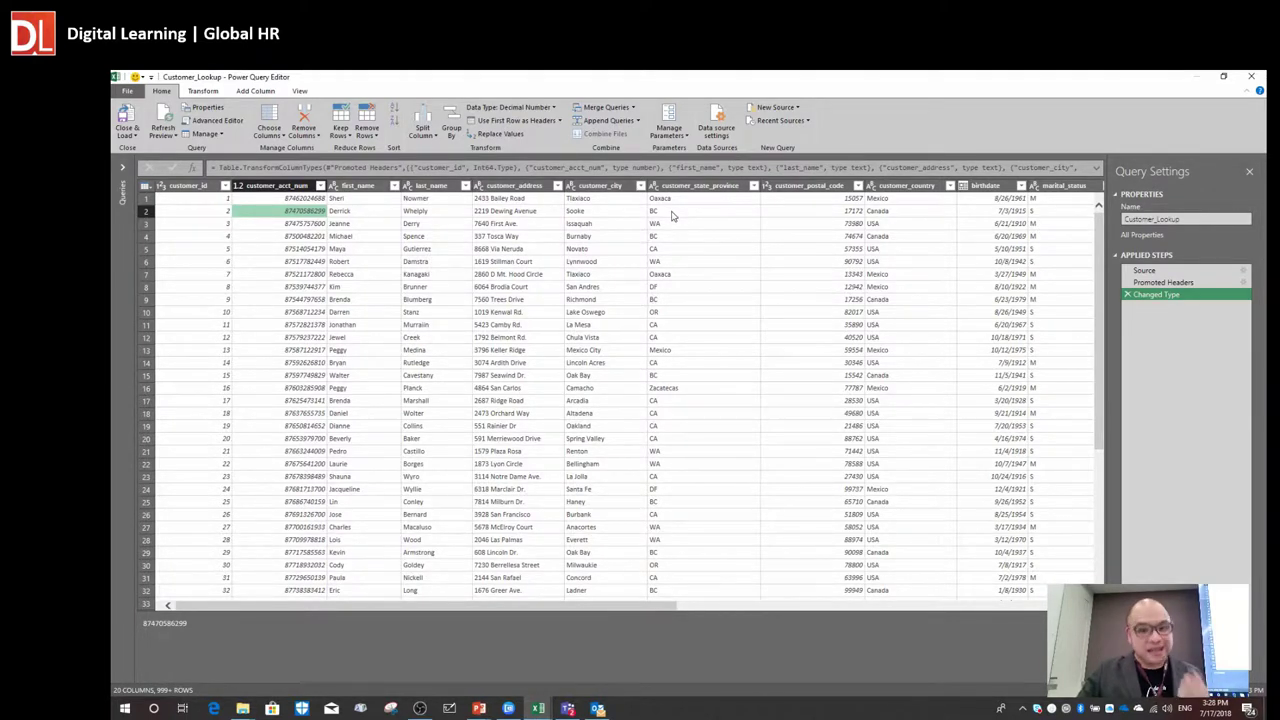
- Review the data types available for the customer_city column without changing its type
left_click(572, 187)
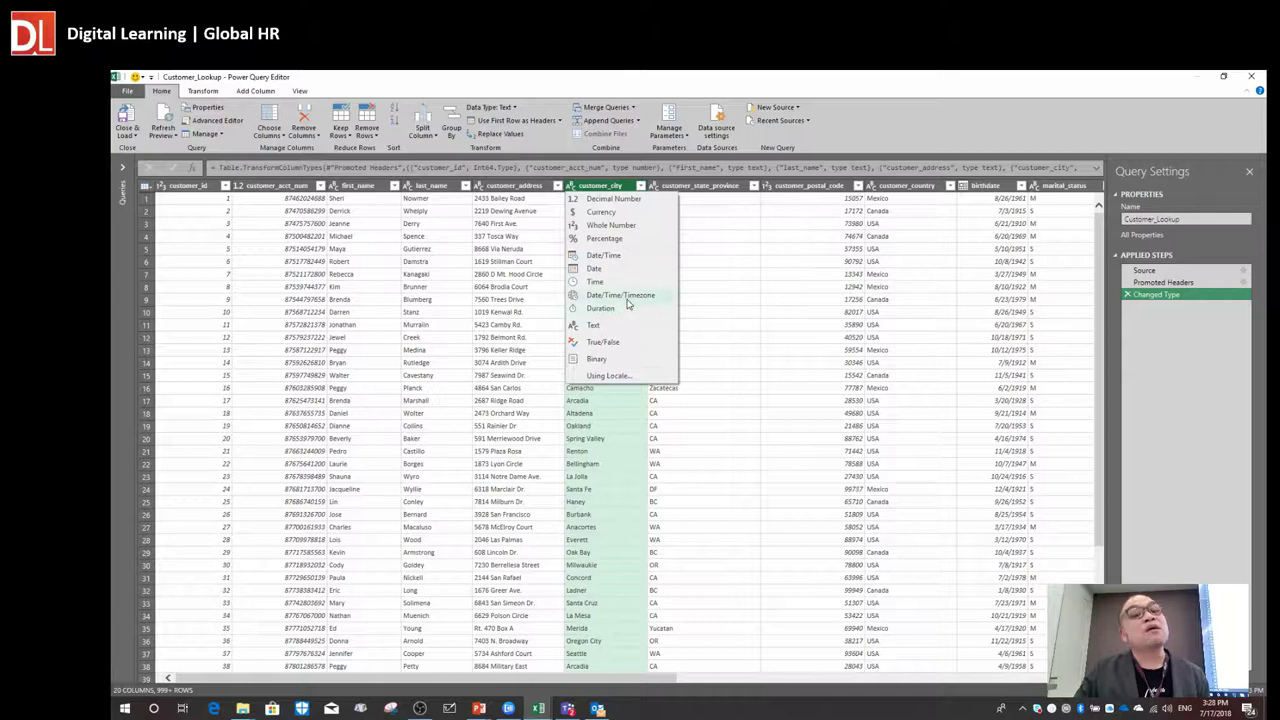
left_click(476, 246)
left_click(637, 241)
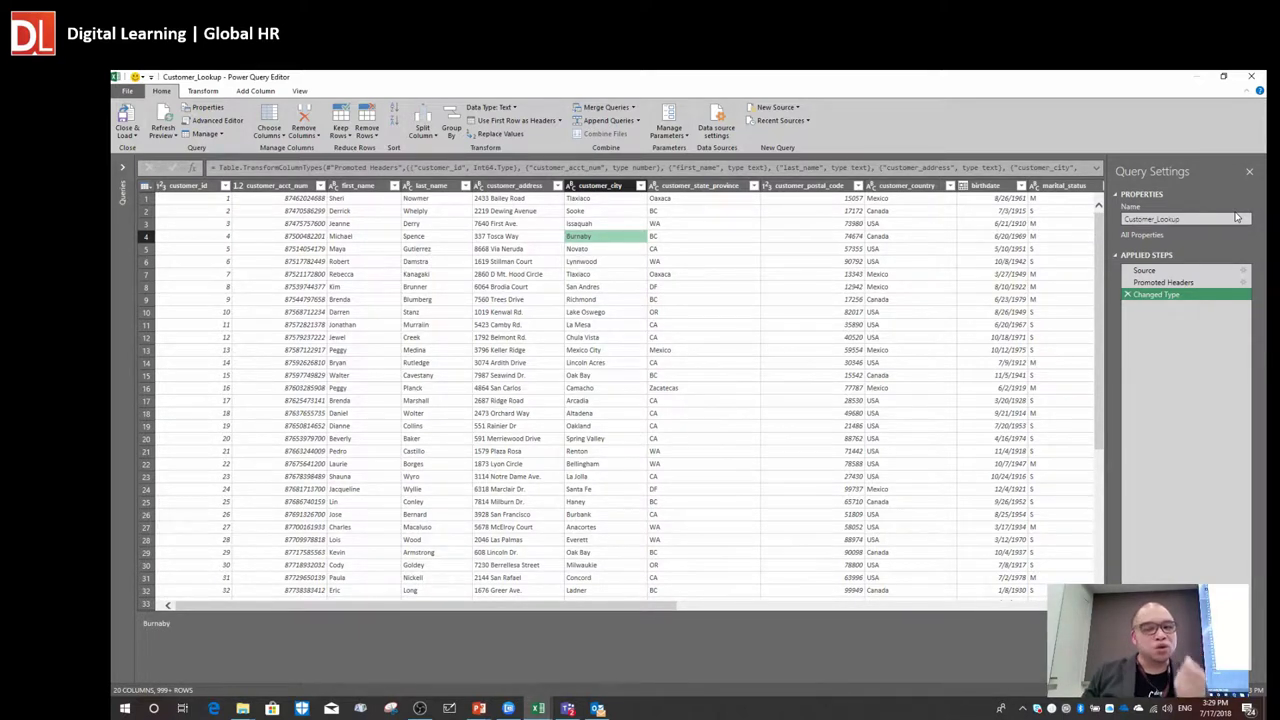
- Rename the query to qryCustomer_Lookup by adding the prefix qry to its current name
left_click(1127, 218)
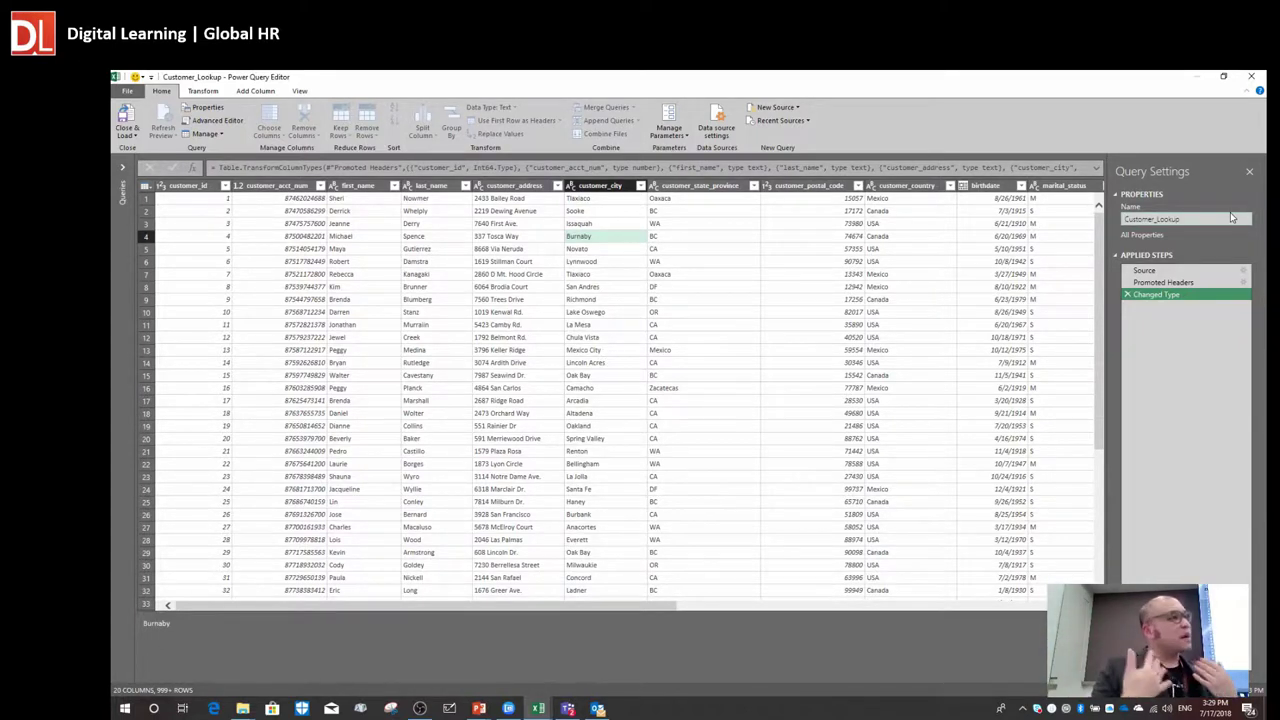
left_click(1232, 217)
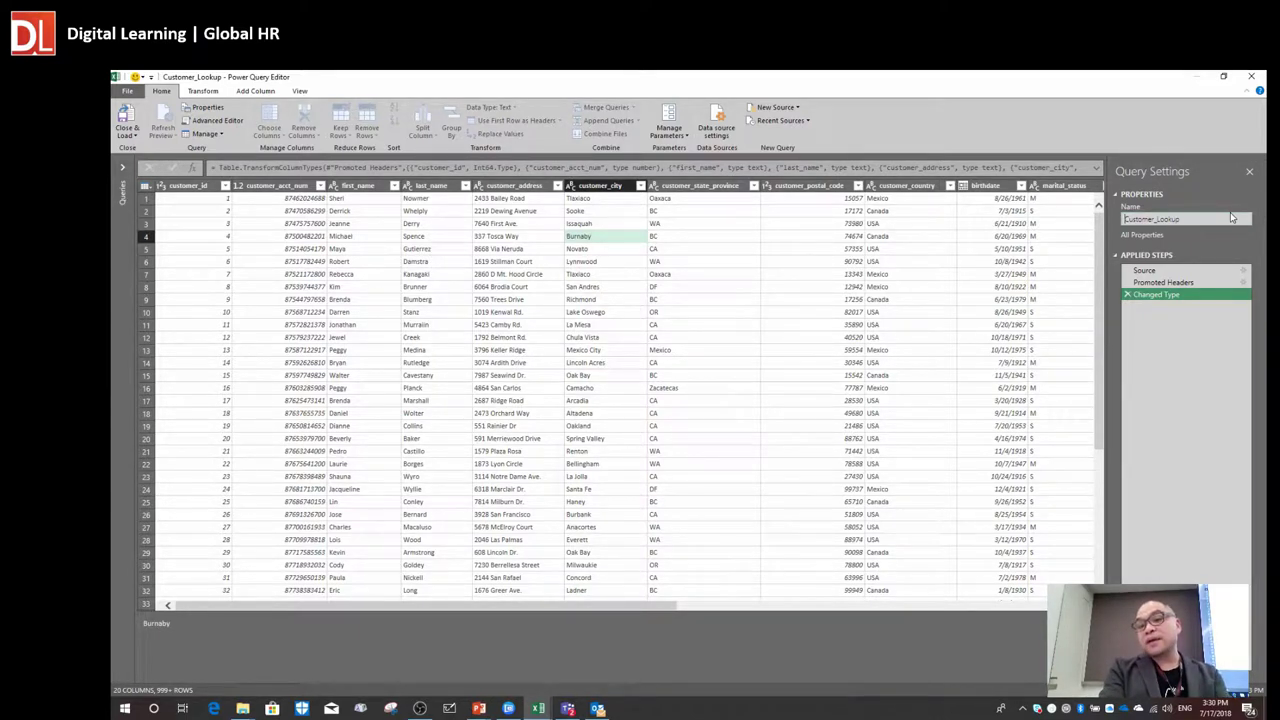
type("qry")
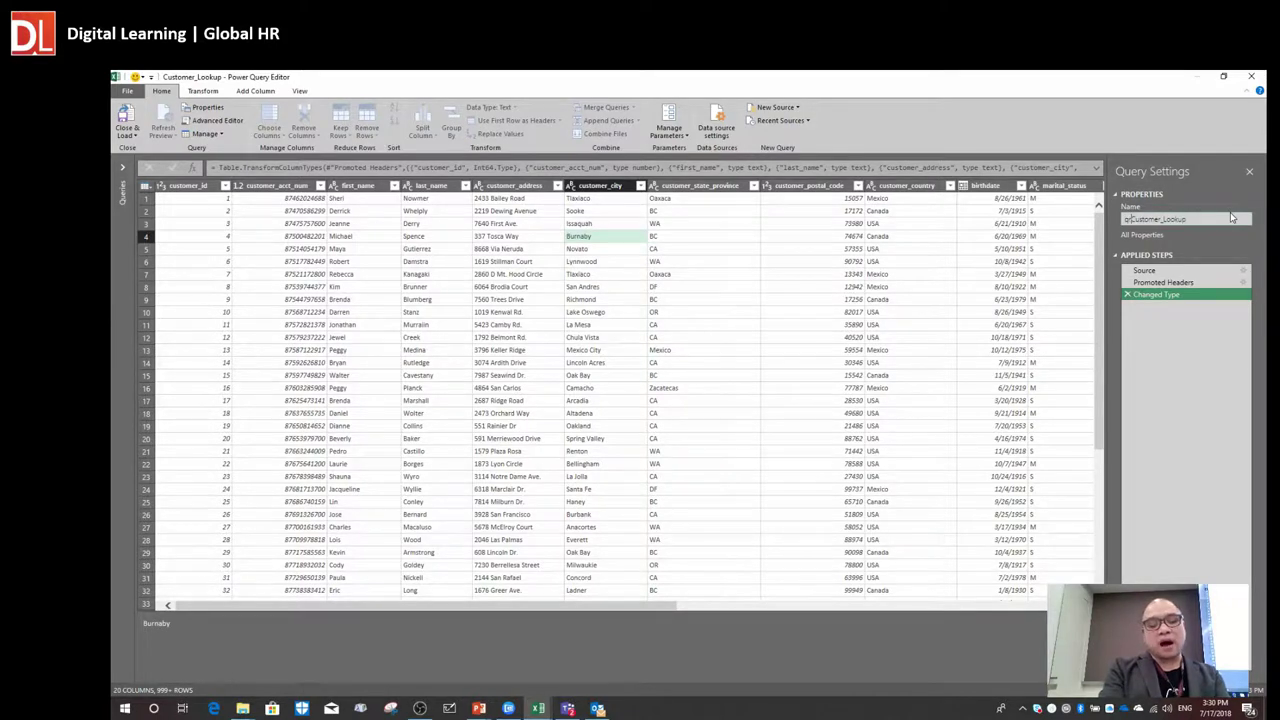
left_click_drag(1223, 218, 1122, 219)
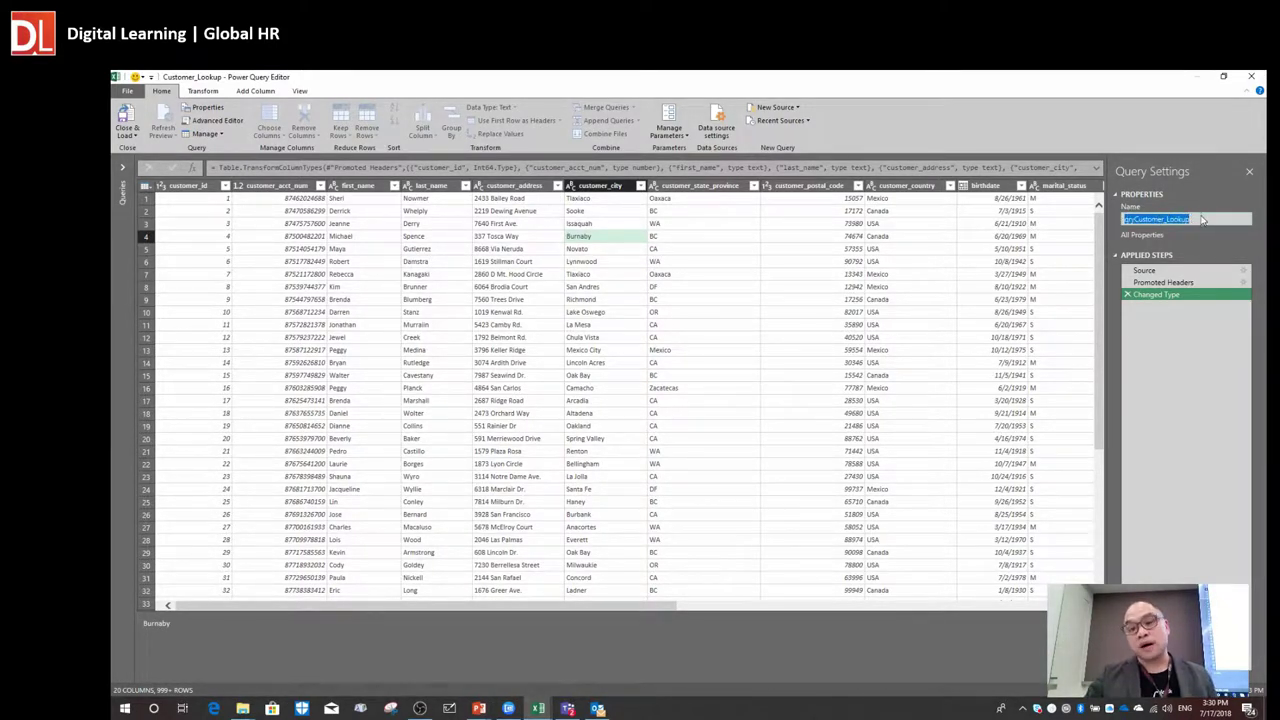
left_click(1199, 218)
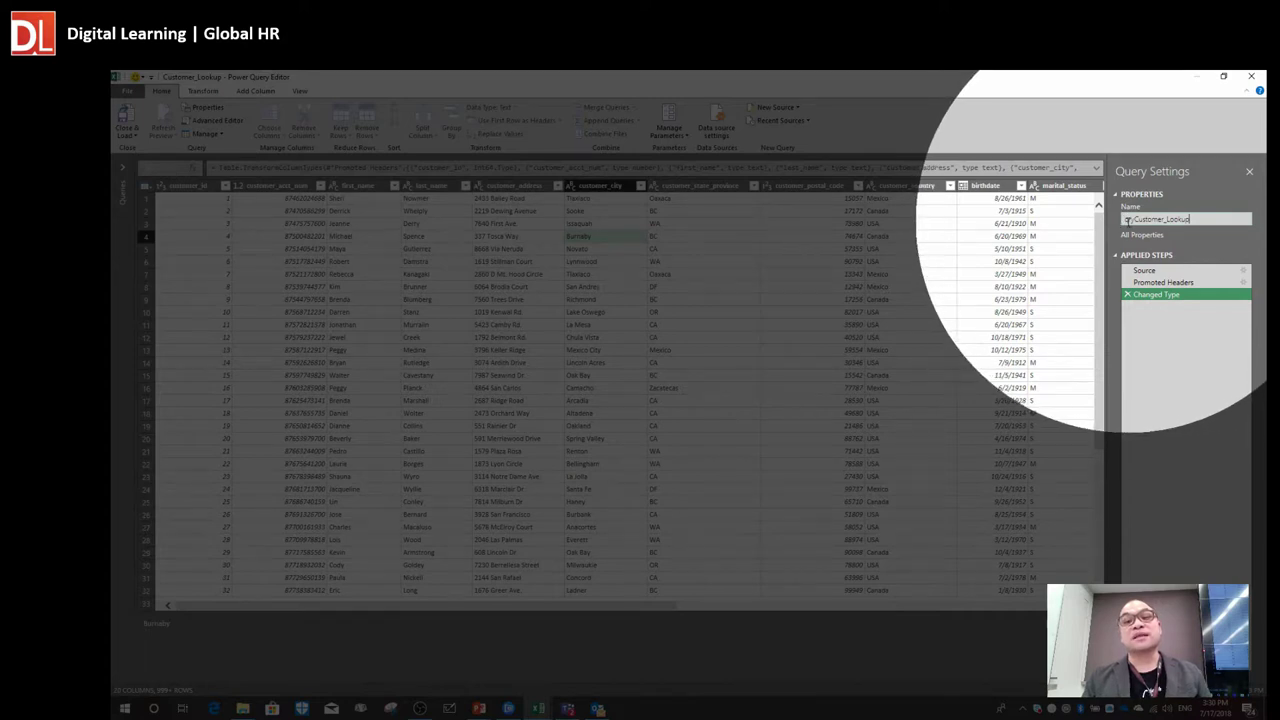
type("y")
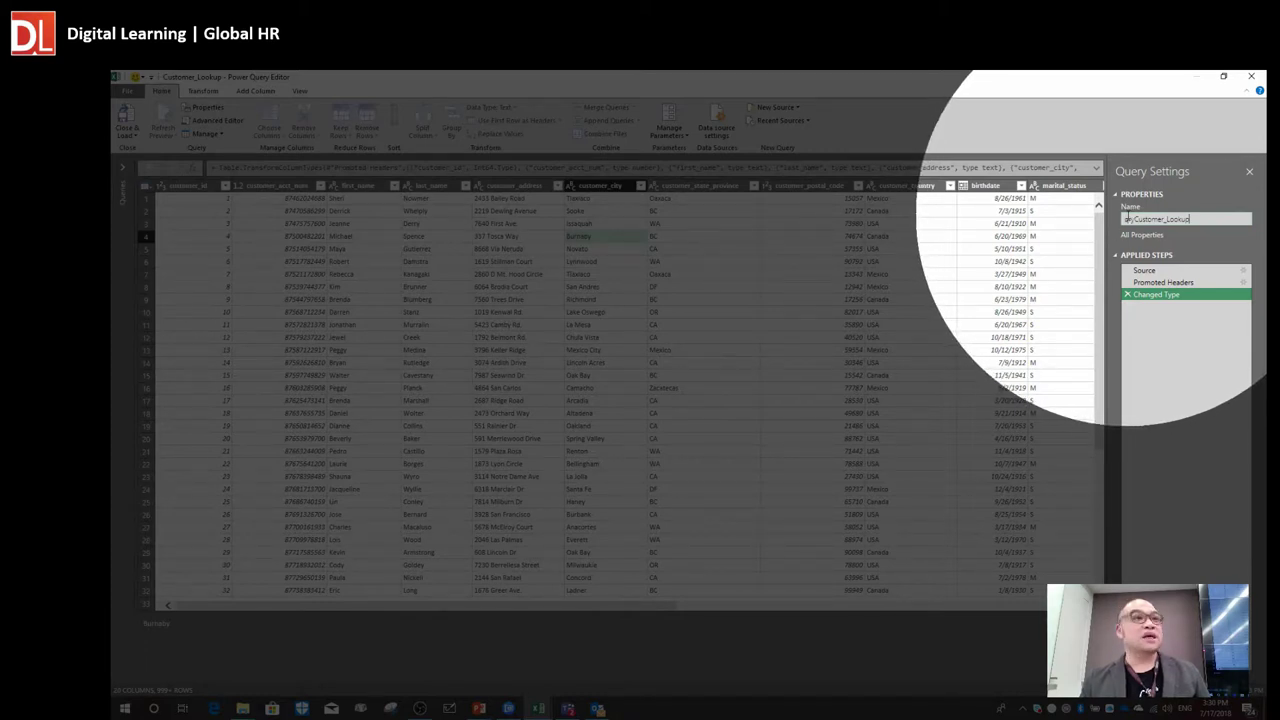
type("y")
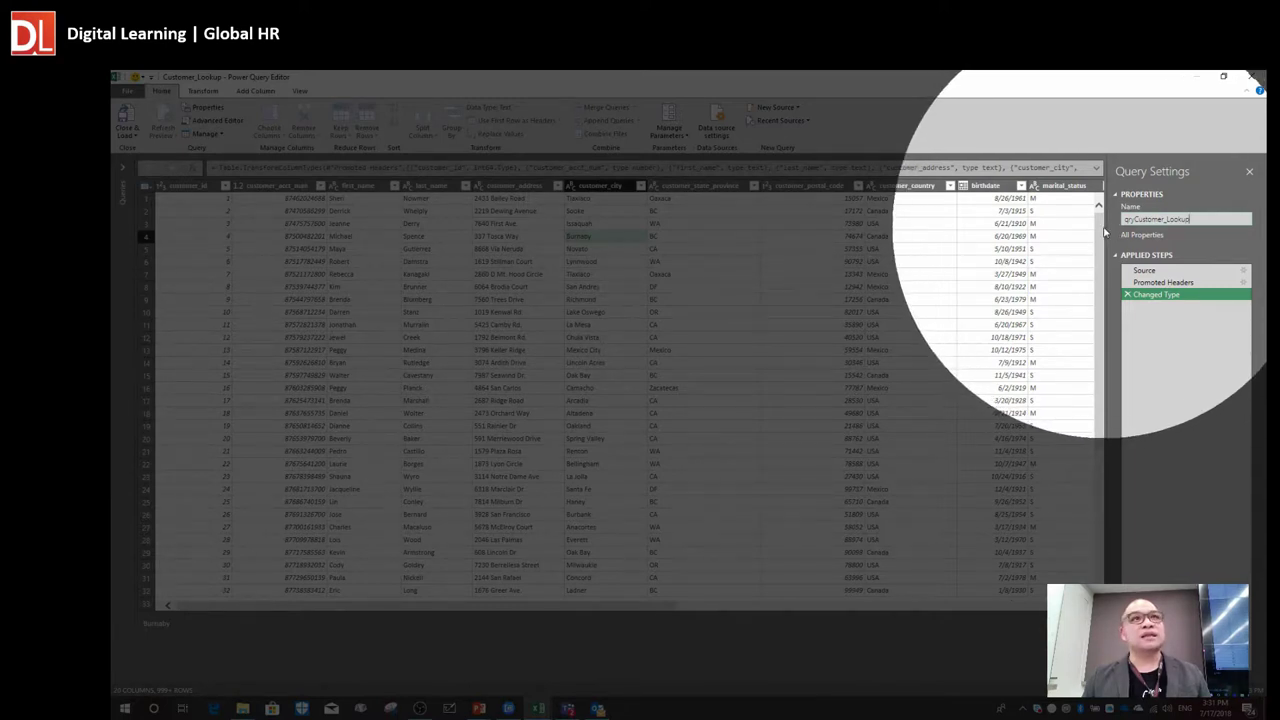
left_click(1122, 222)
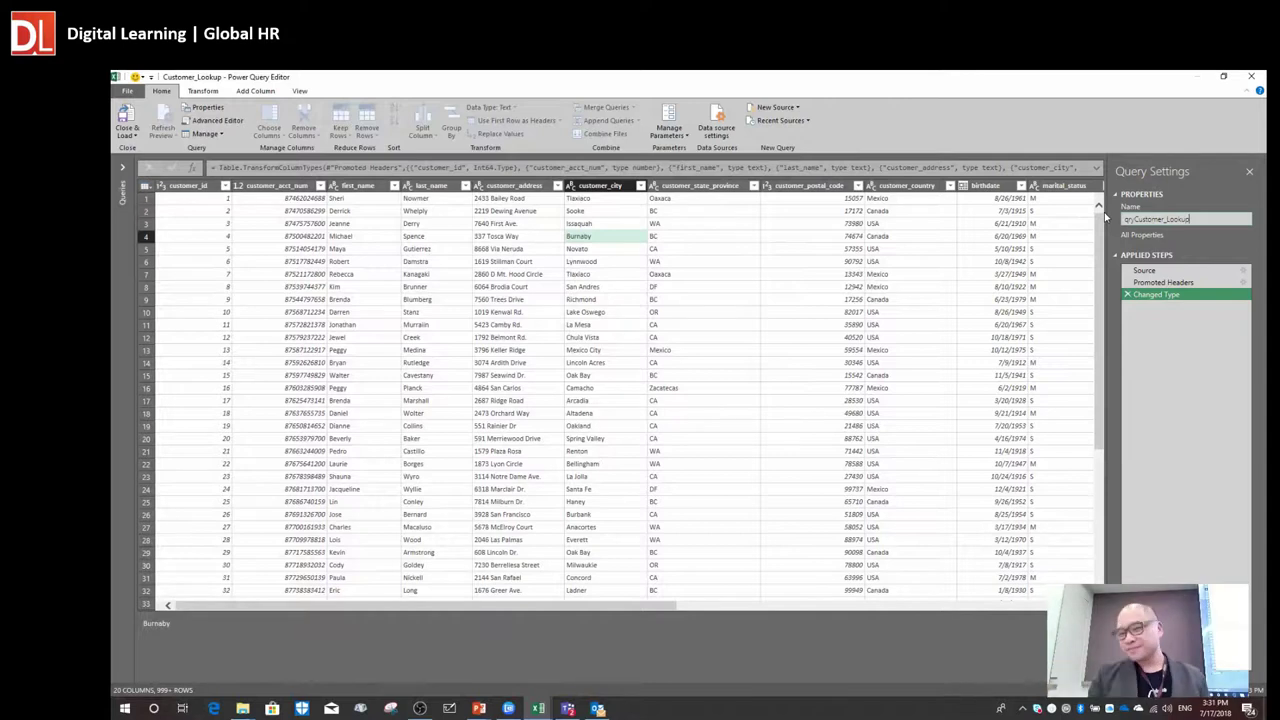
key("Return")
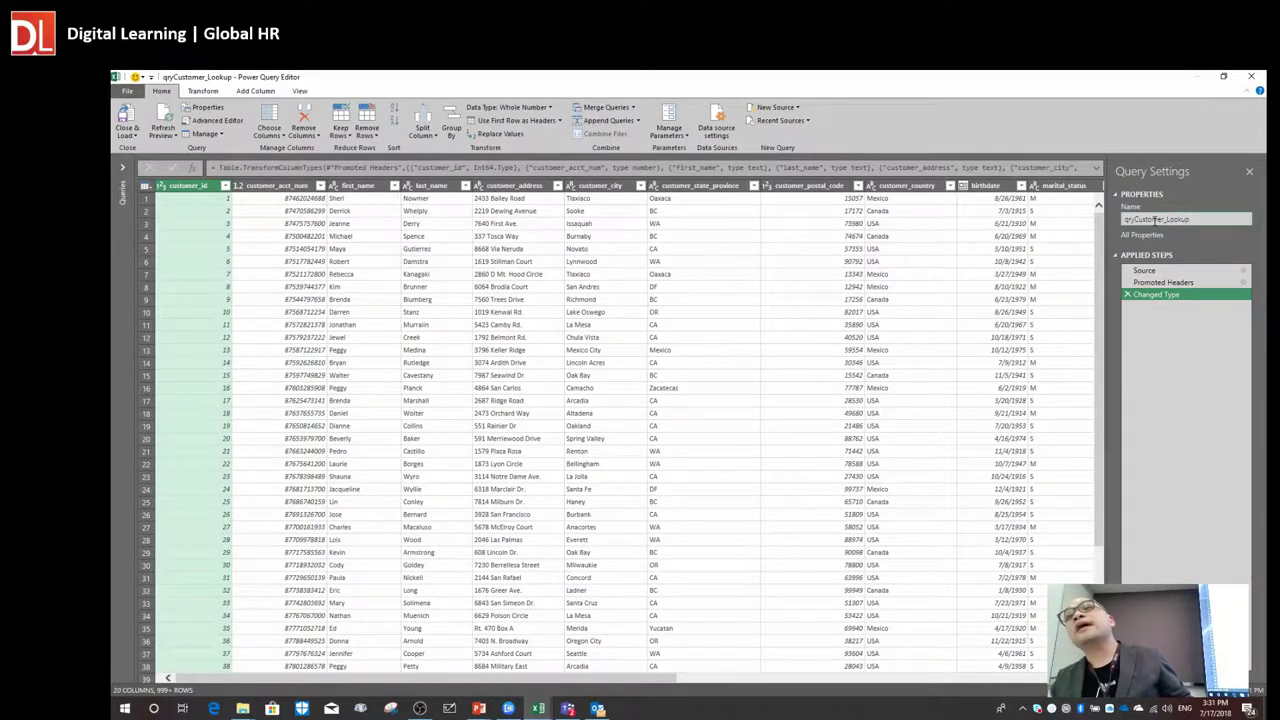
left_click(1255, 77)
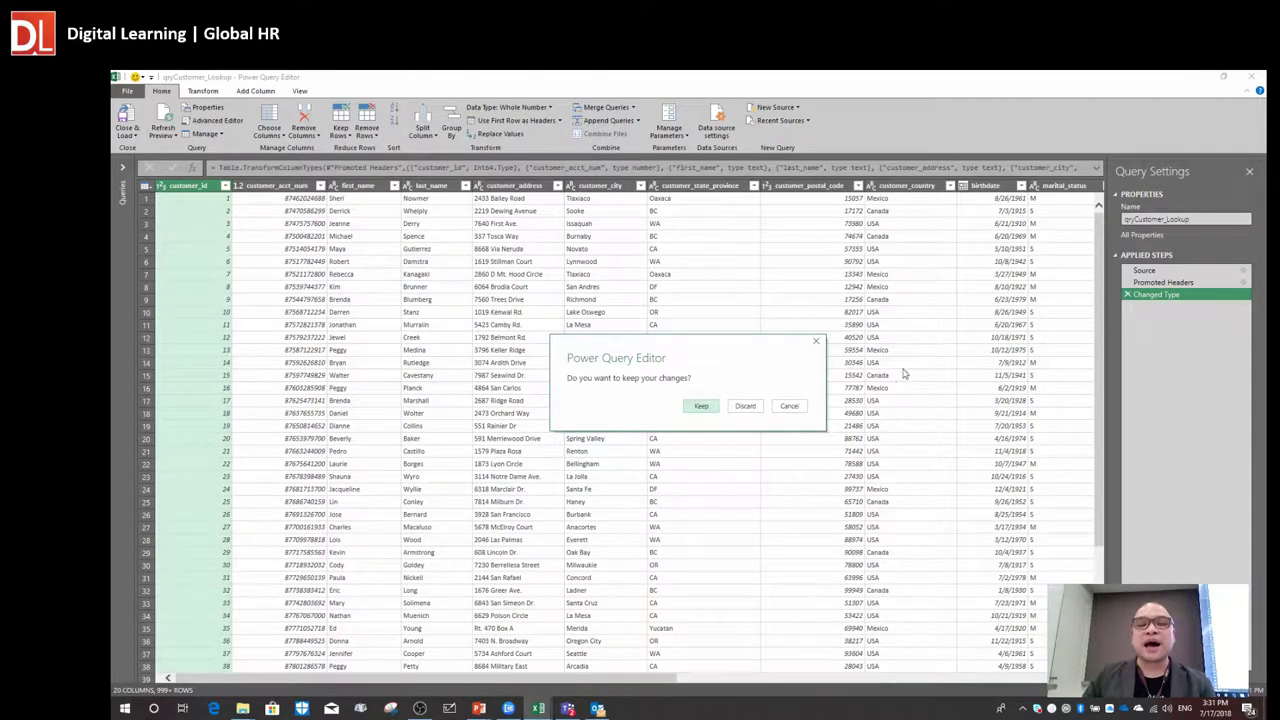
left_click(817, 344)
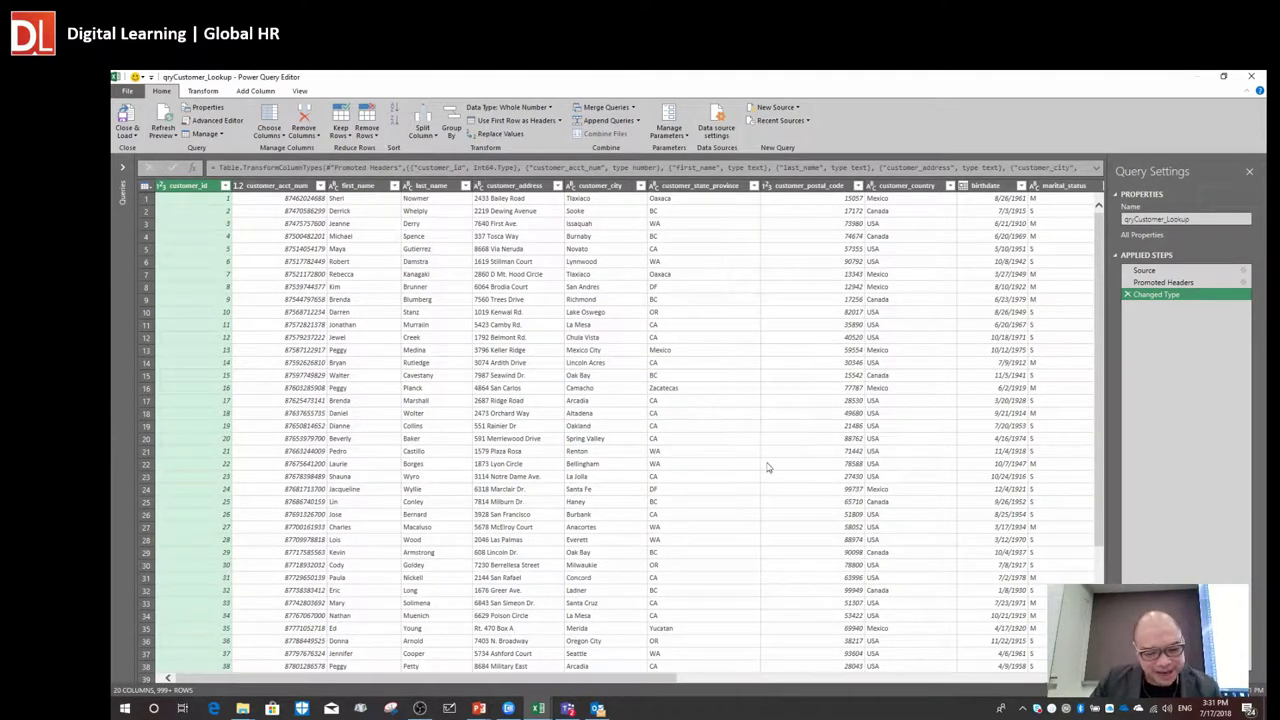
key("alt+Tab")
key("Escape")
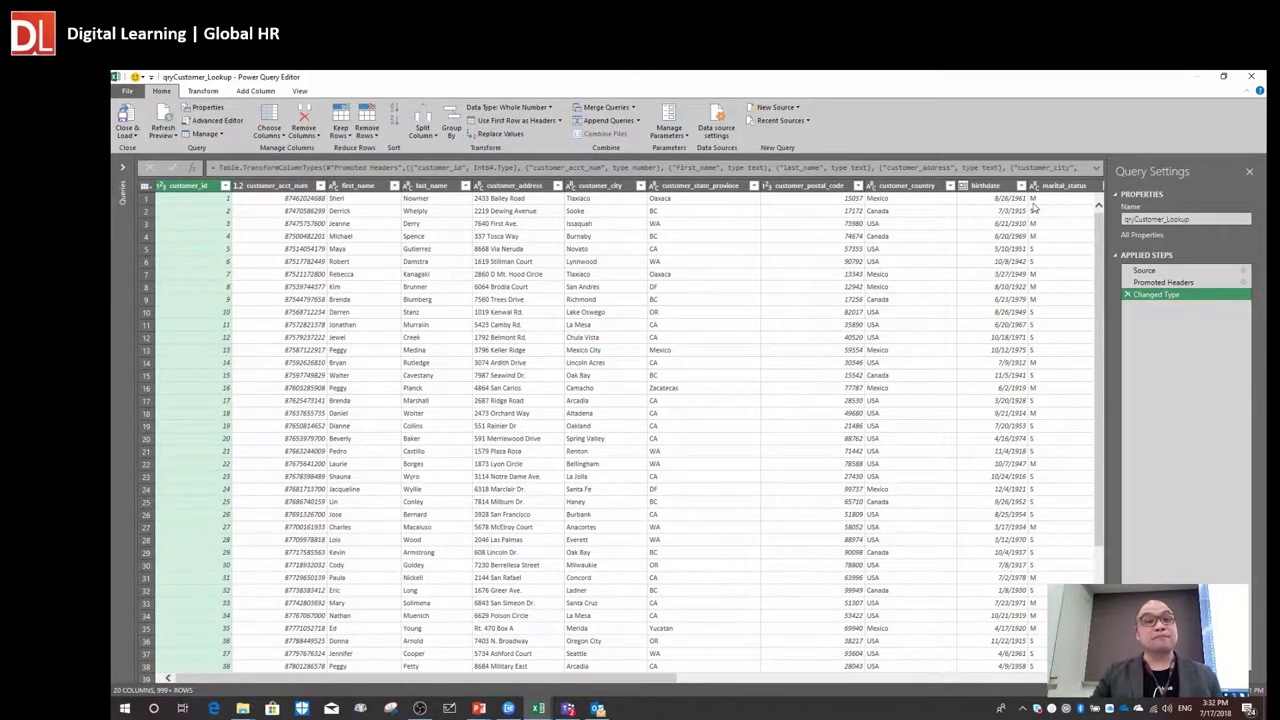
- Close the Power Query Editor and keep the changes so the query loads into the workbook
left_click(1251, 77)
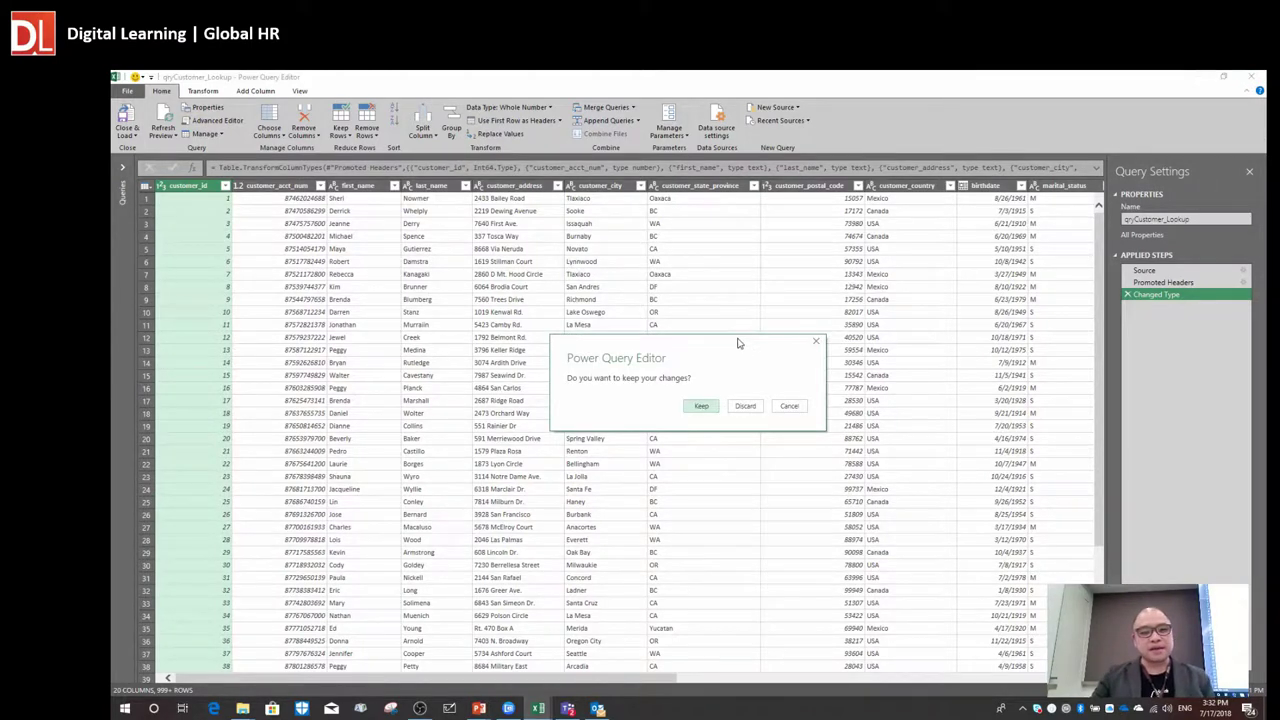
left_click_drag(738, 342, 715, 214)
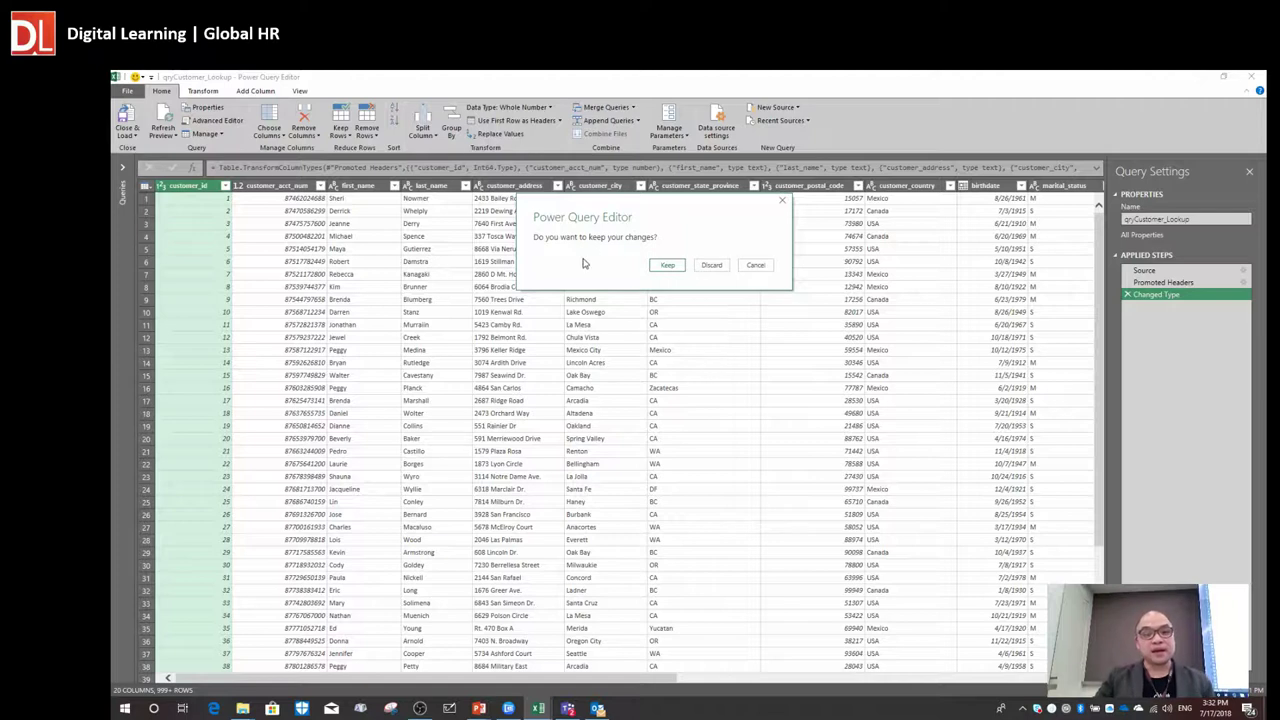
left_click(668, 266)
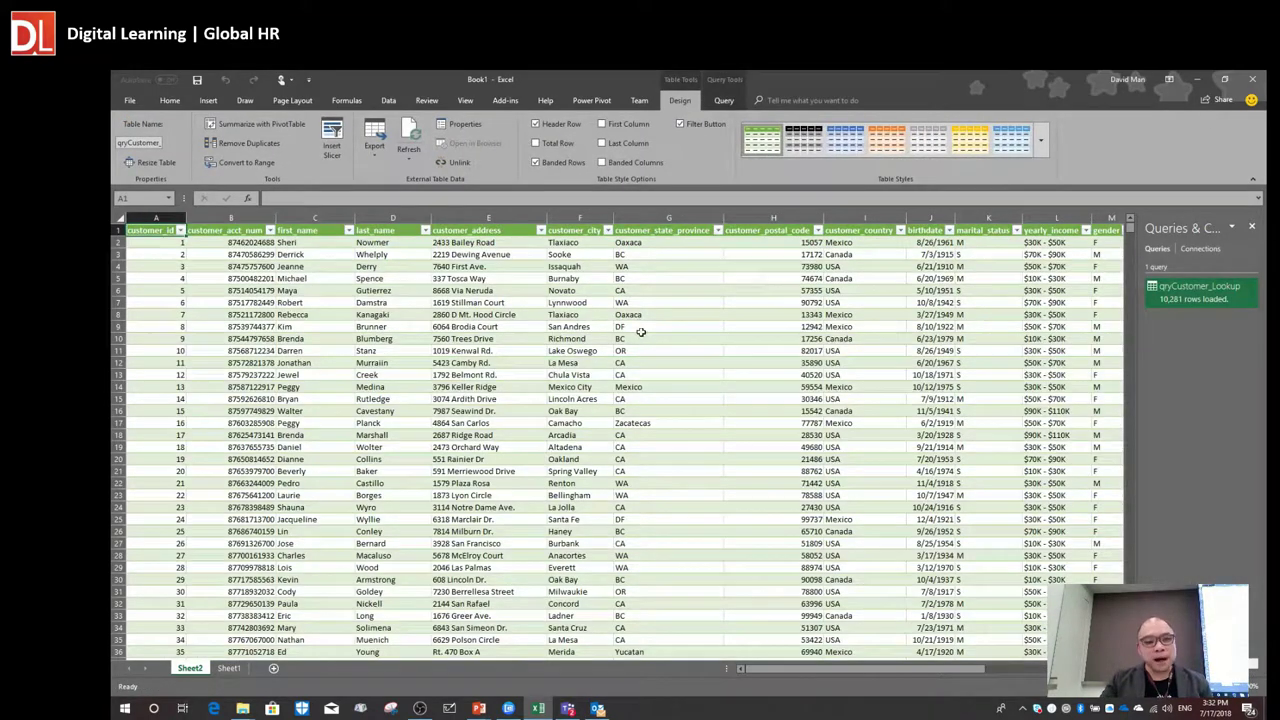
- Widen the Queries & Connections pane beside the loaded table and reopen qryCustomer_Lookup in the Power Query Editor
left_click(549, 352)
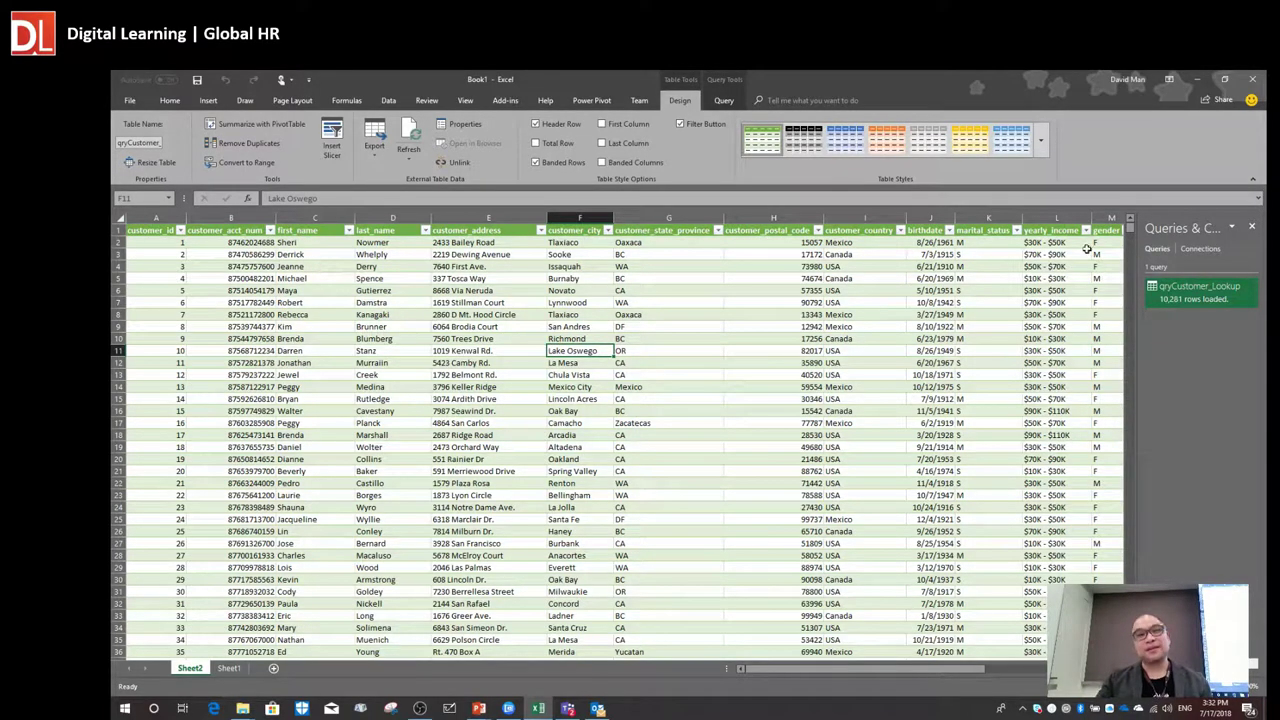
left_click(582, 411)
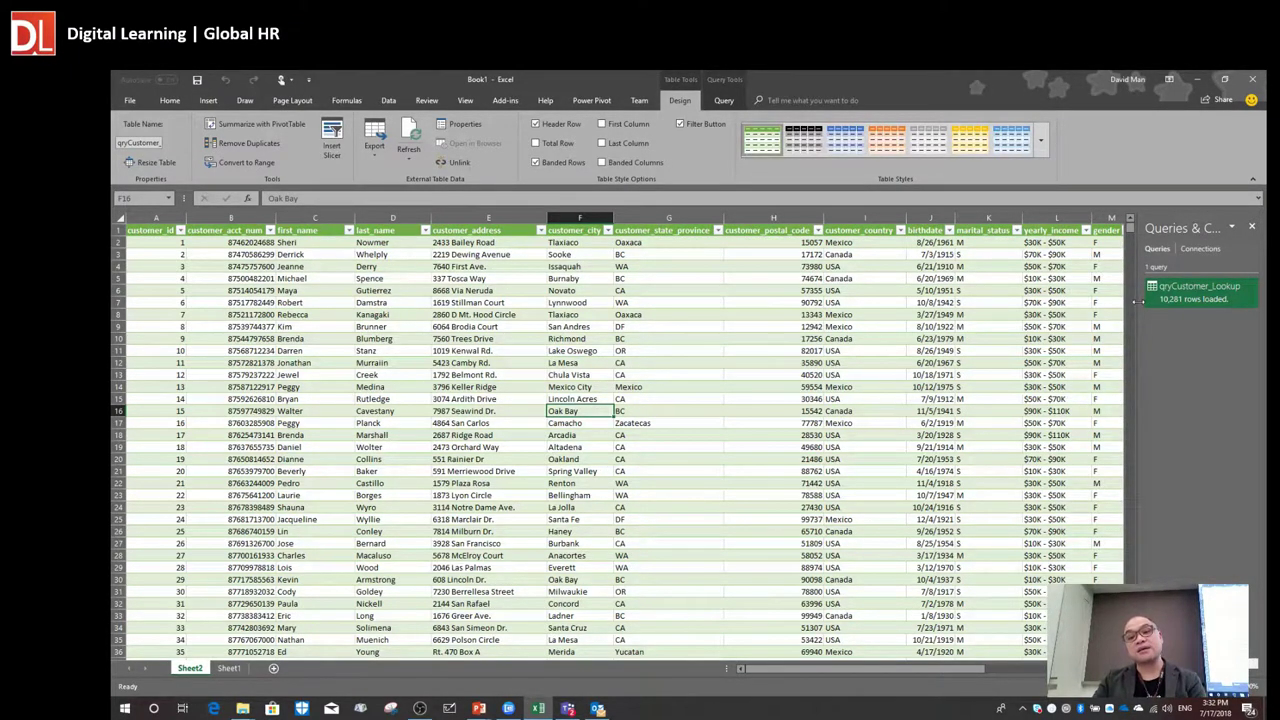
left_click_drag(1139, 301, 1076, 301)
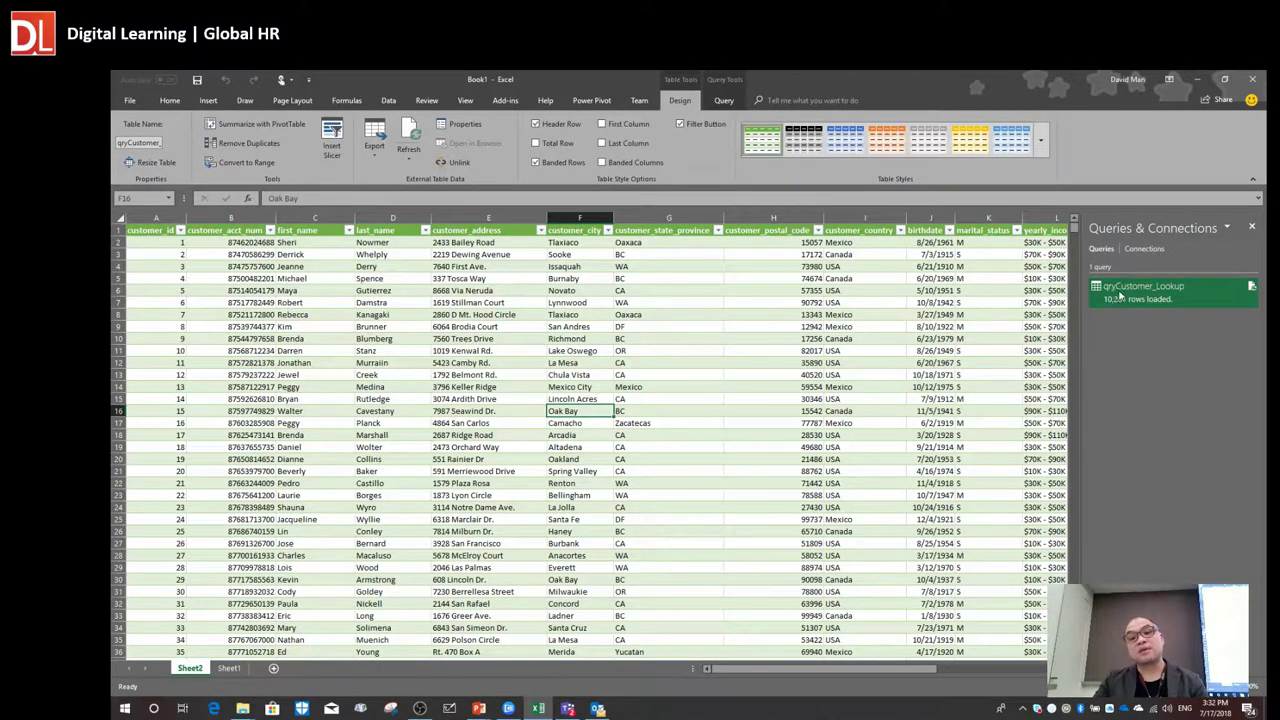
mouse_move(1120, 296)
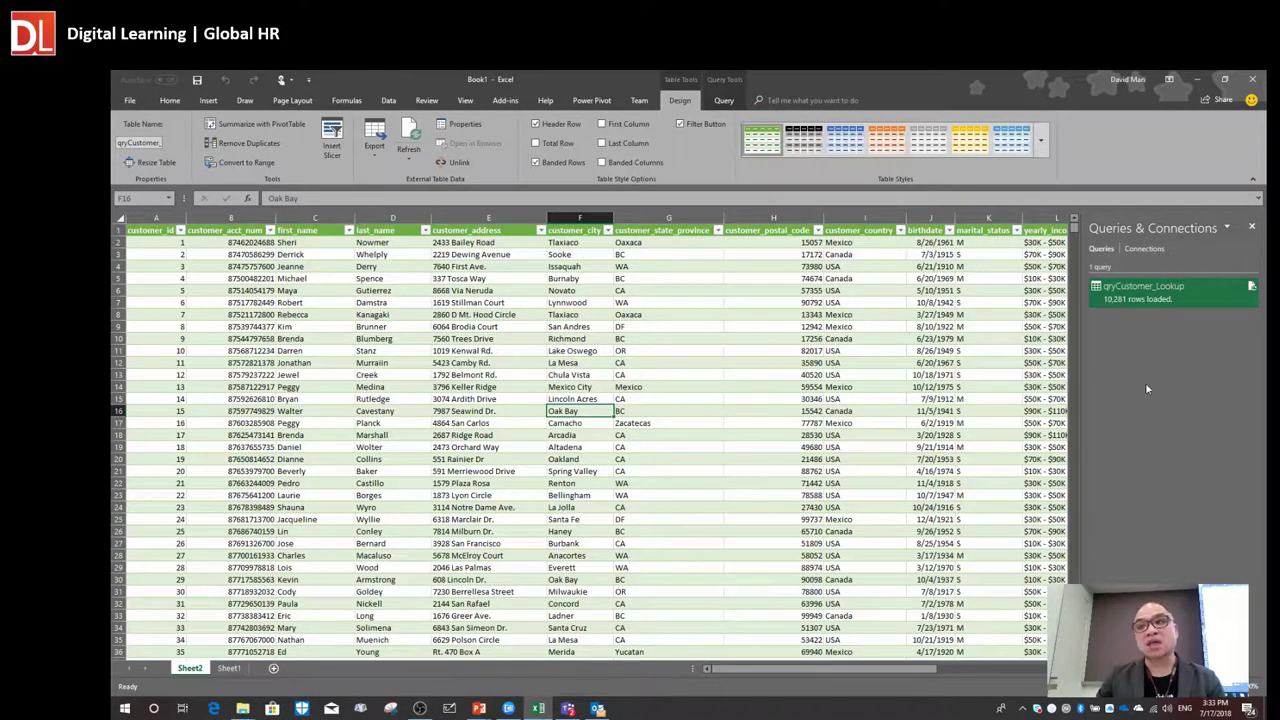
double_click(1137, 297)
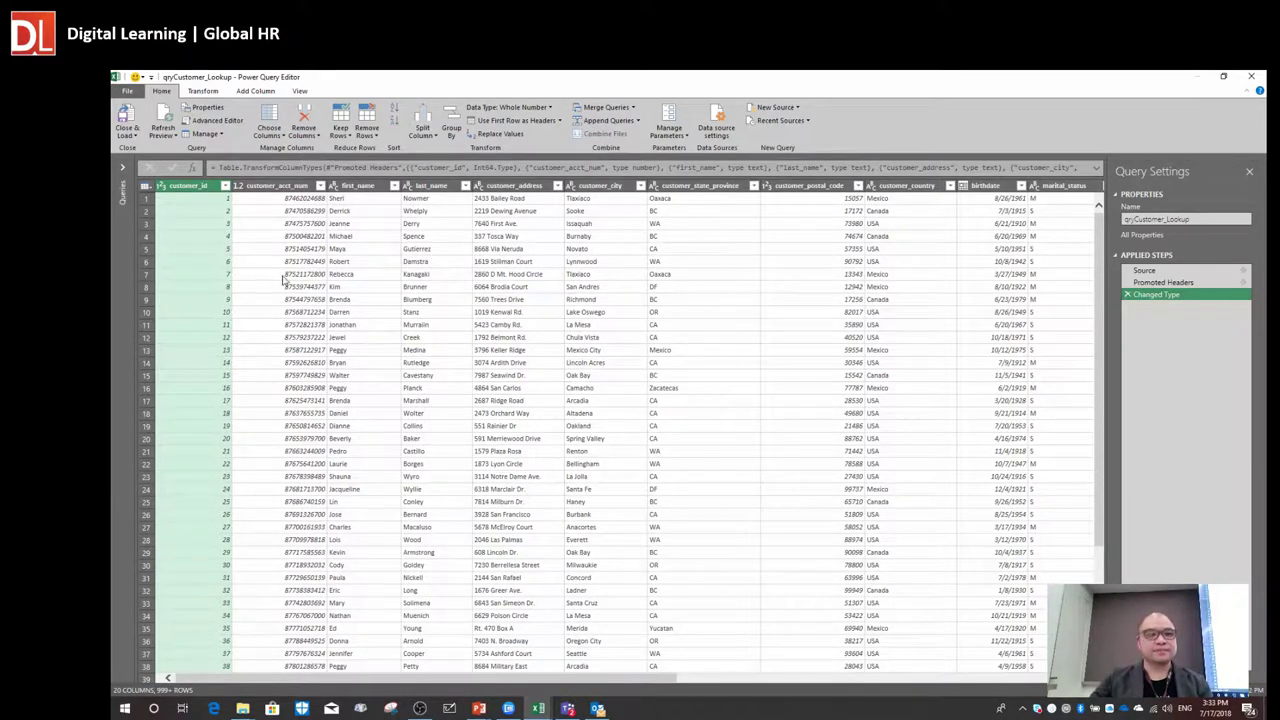
- Compare the commands for transforming existing columns with those for adding new columns, using the customer_acct_num column
left_click(310, 223)
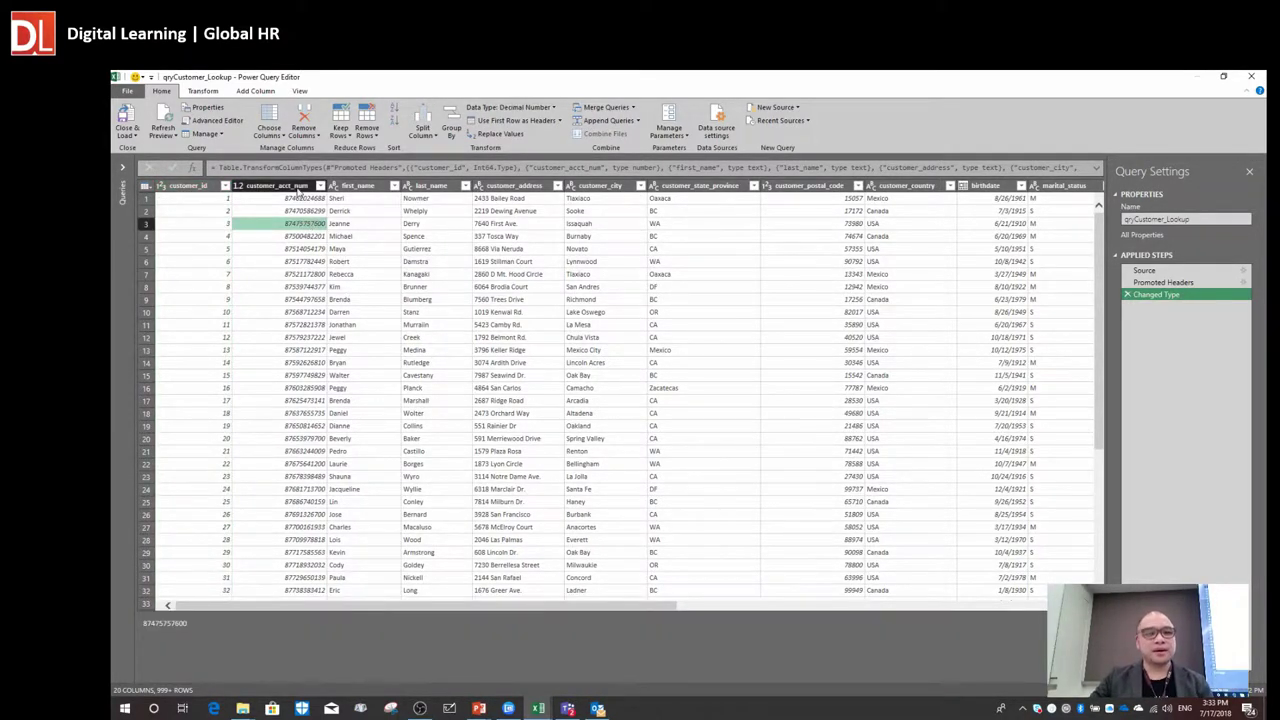
left_click(204, 92)
left_click(256, 91)
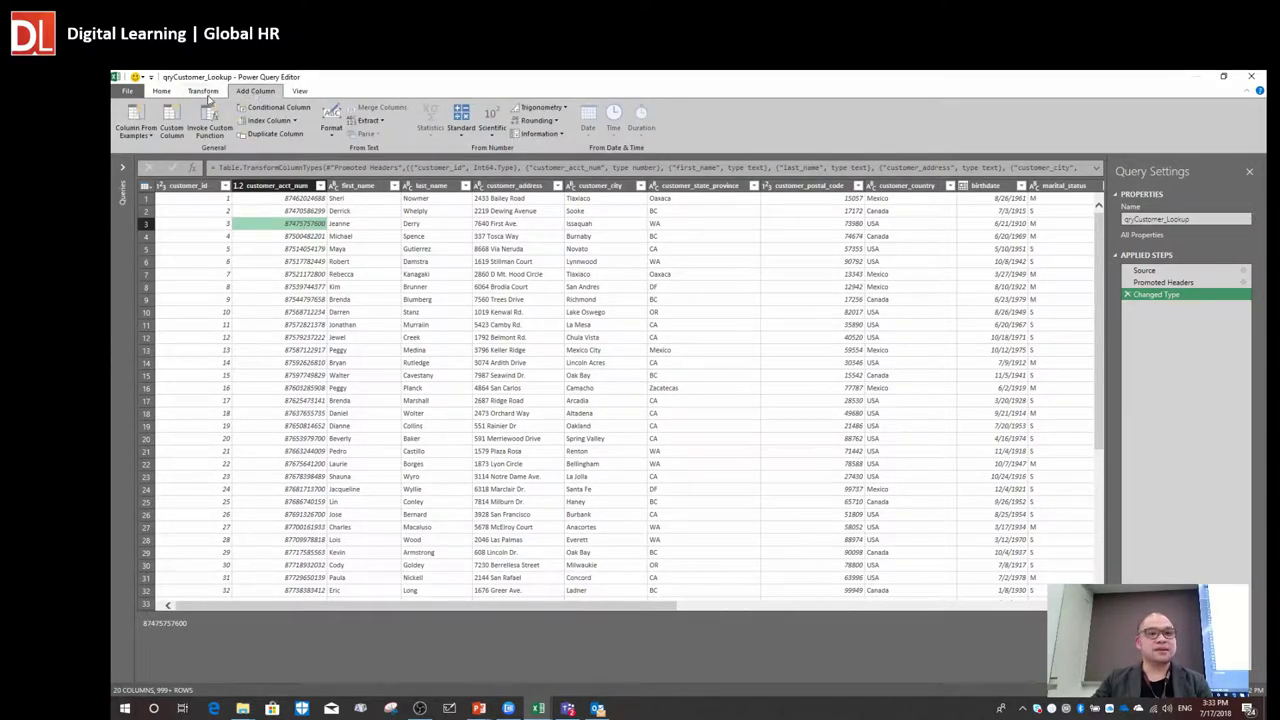
left_click(203, 91)
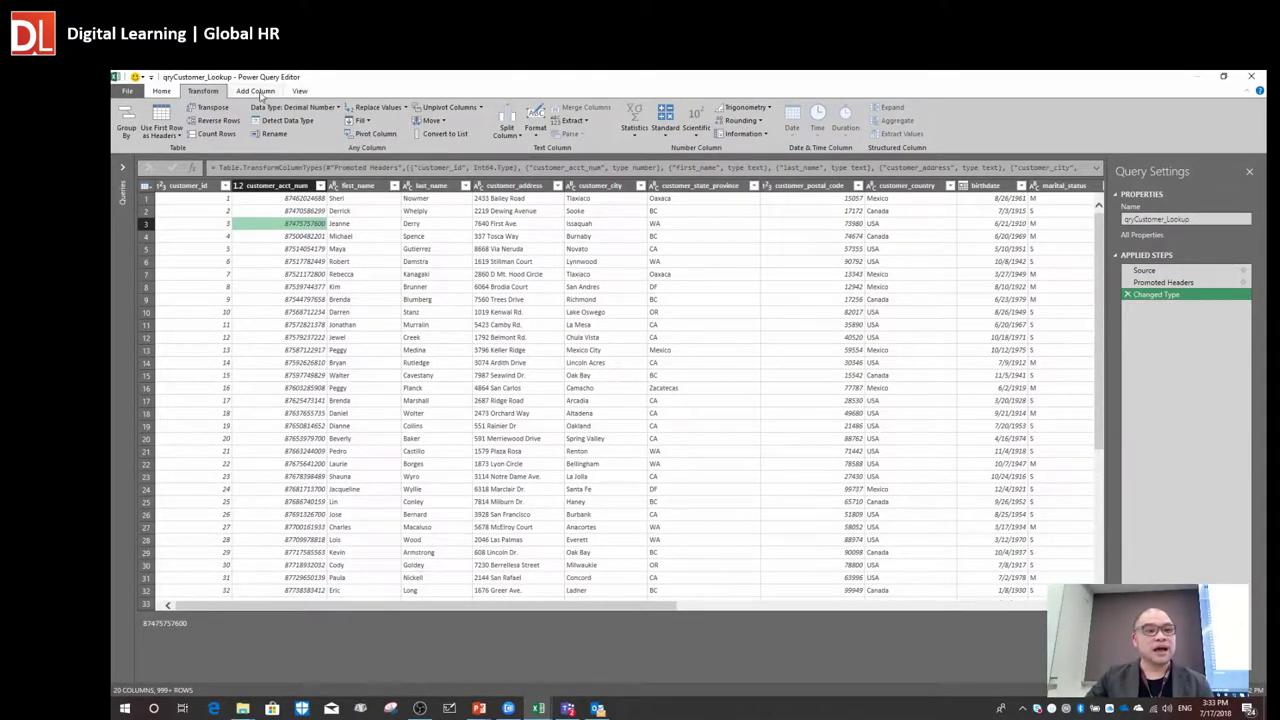
left_click(259, 92)
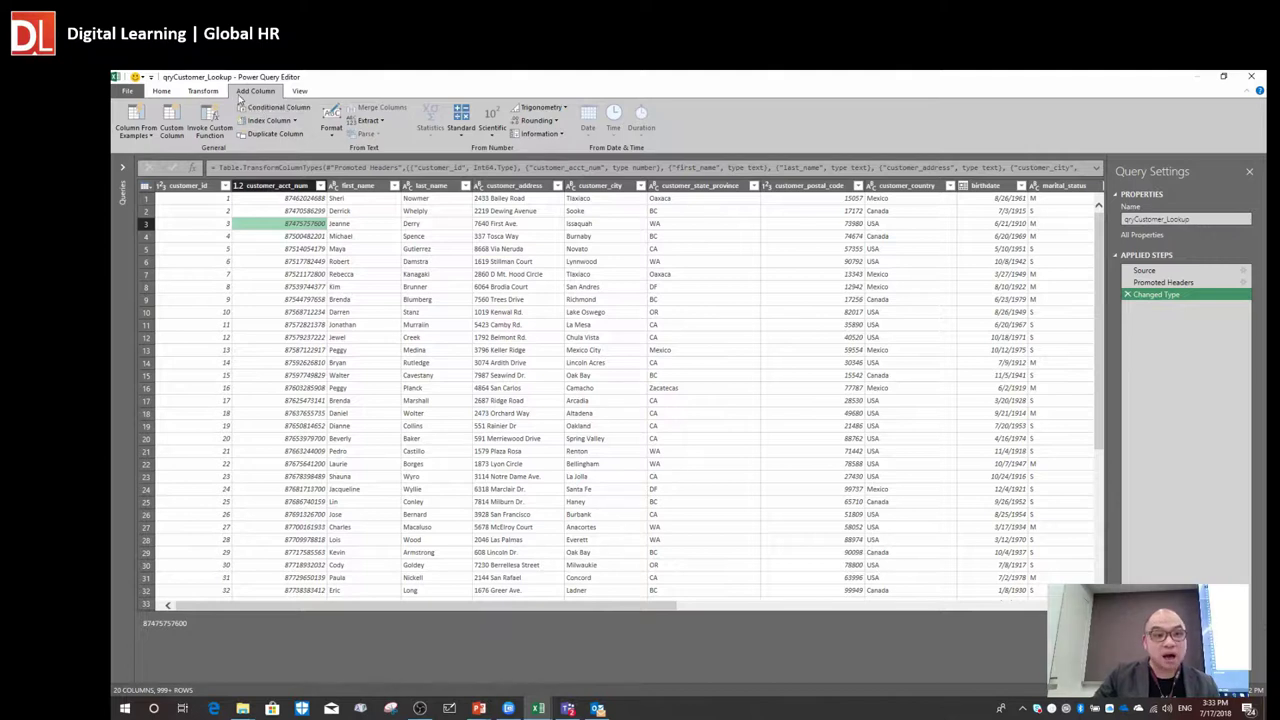
left_click(205, 92)
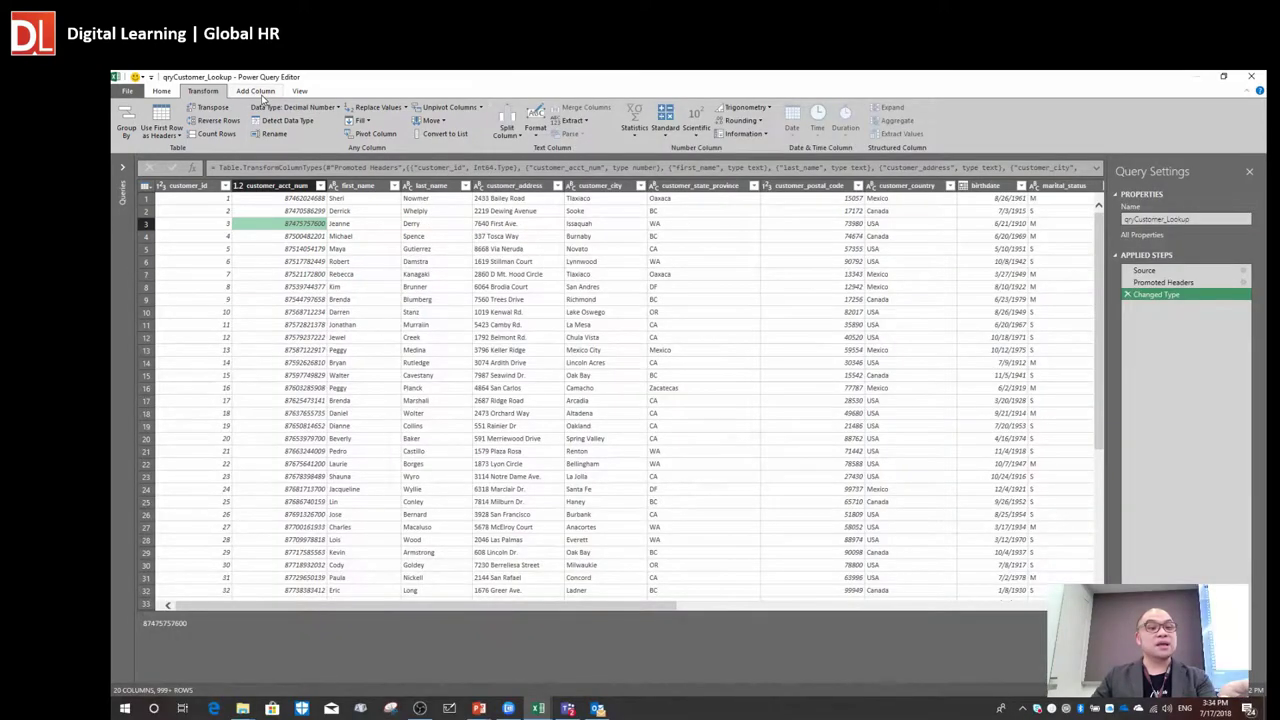
left_click(258, 91)
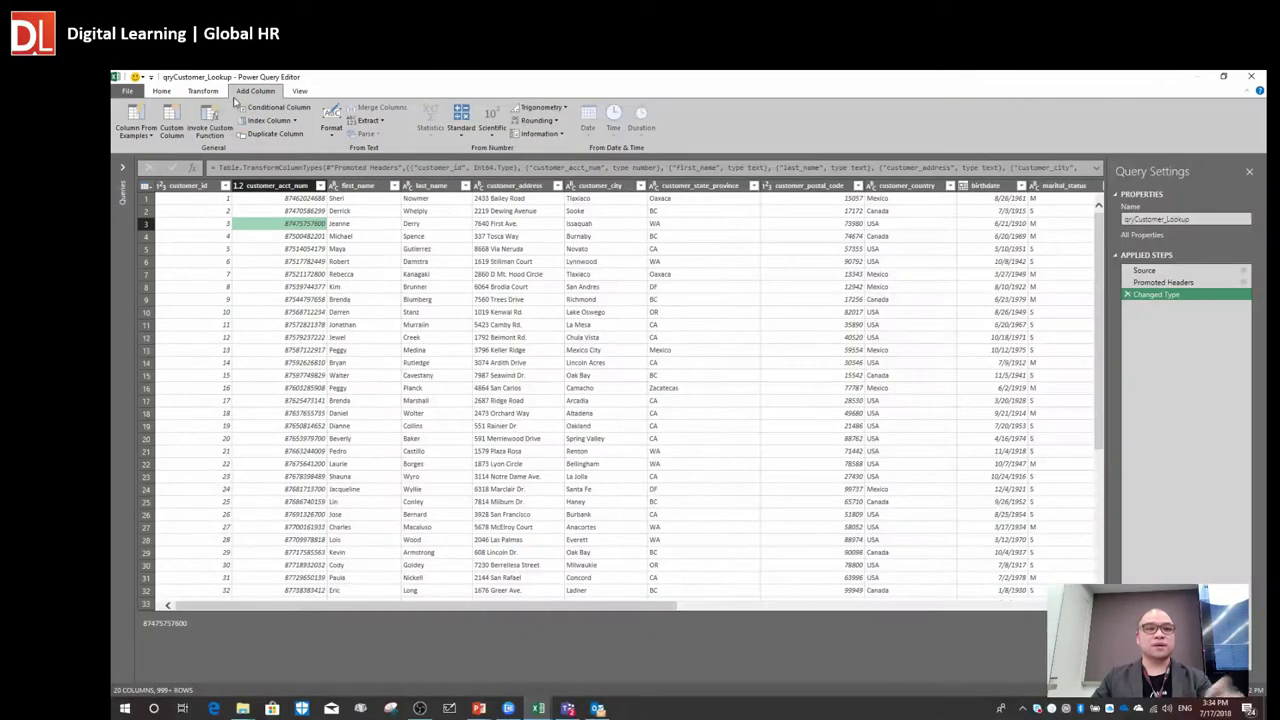
left_click(203, 91)
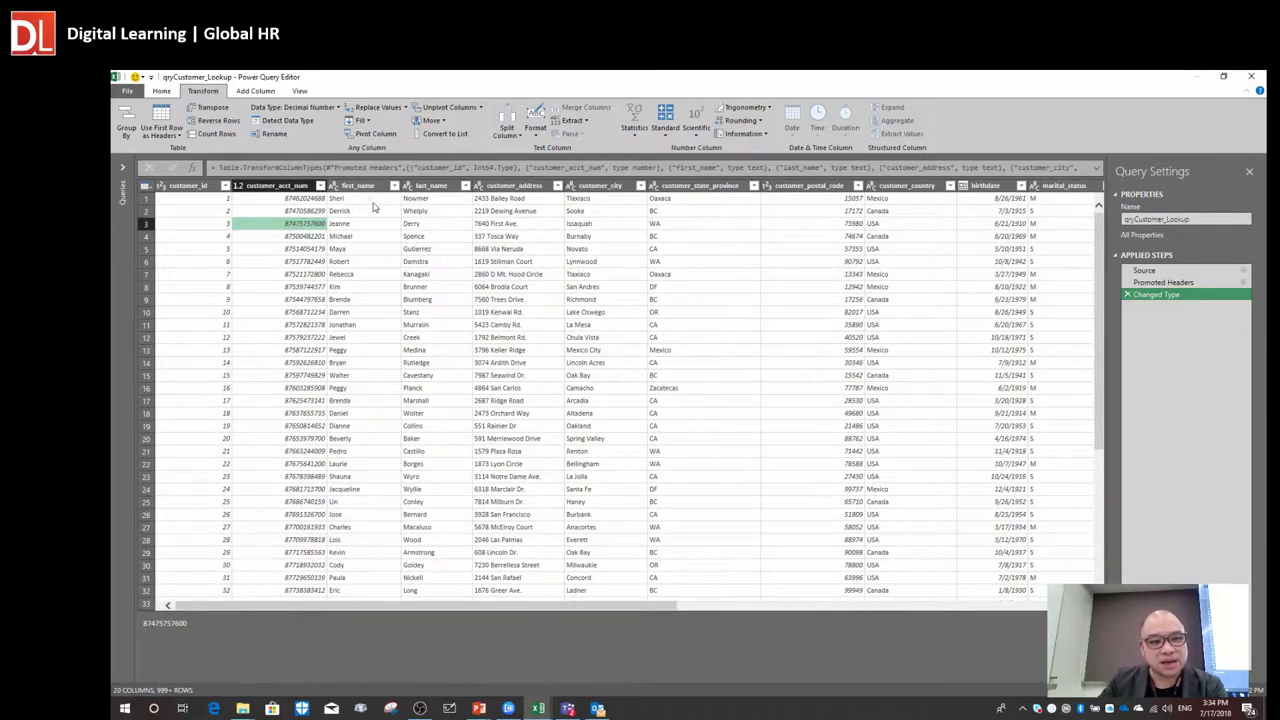
left_click(345, 186)
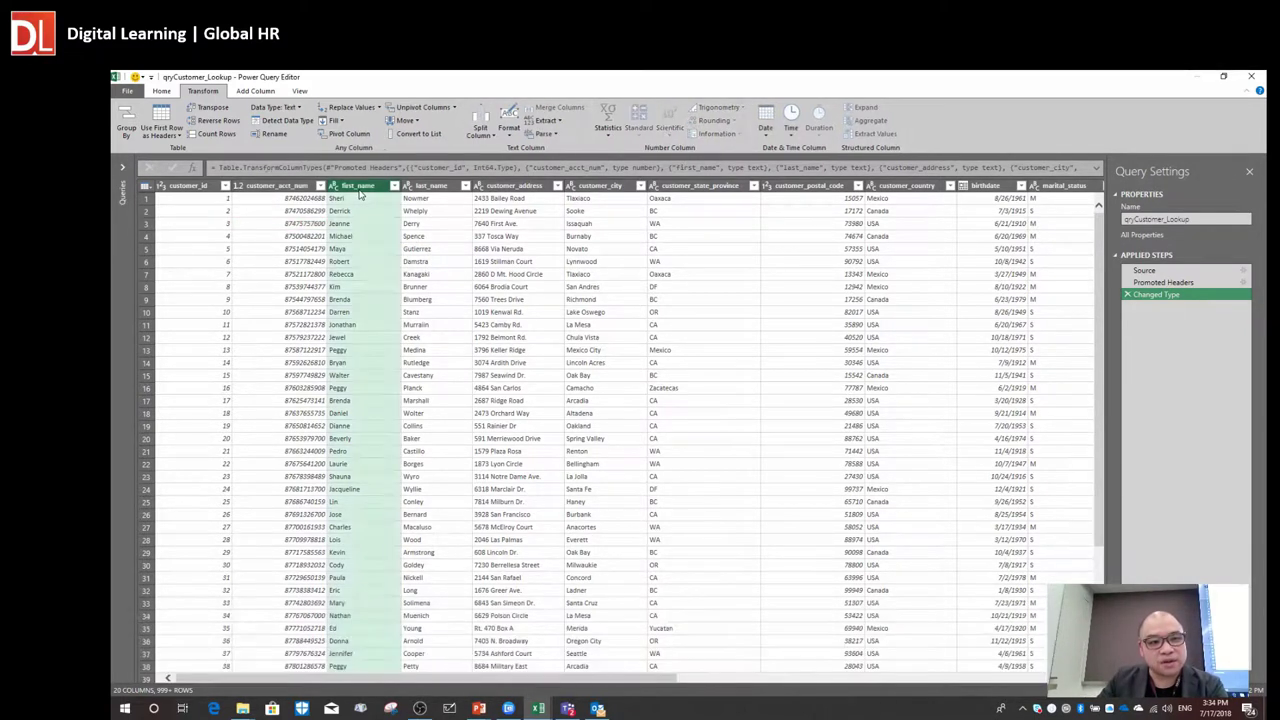
left_click(430, 189)
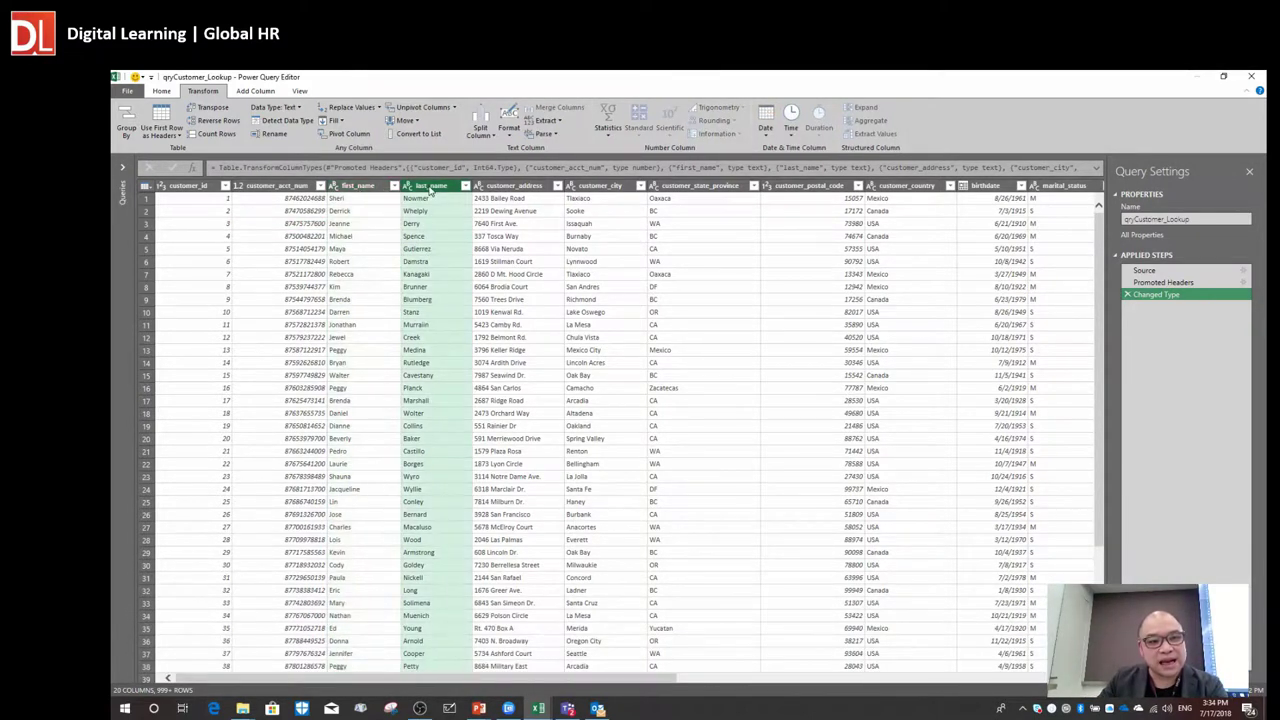
left_click(357, 192)
left_click(423, 192)
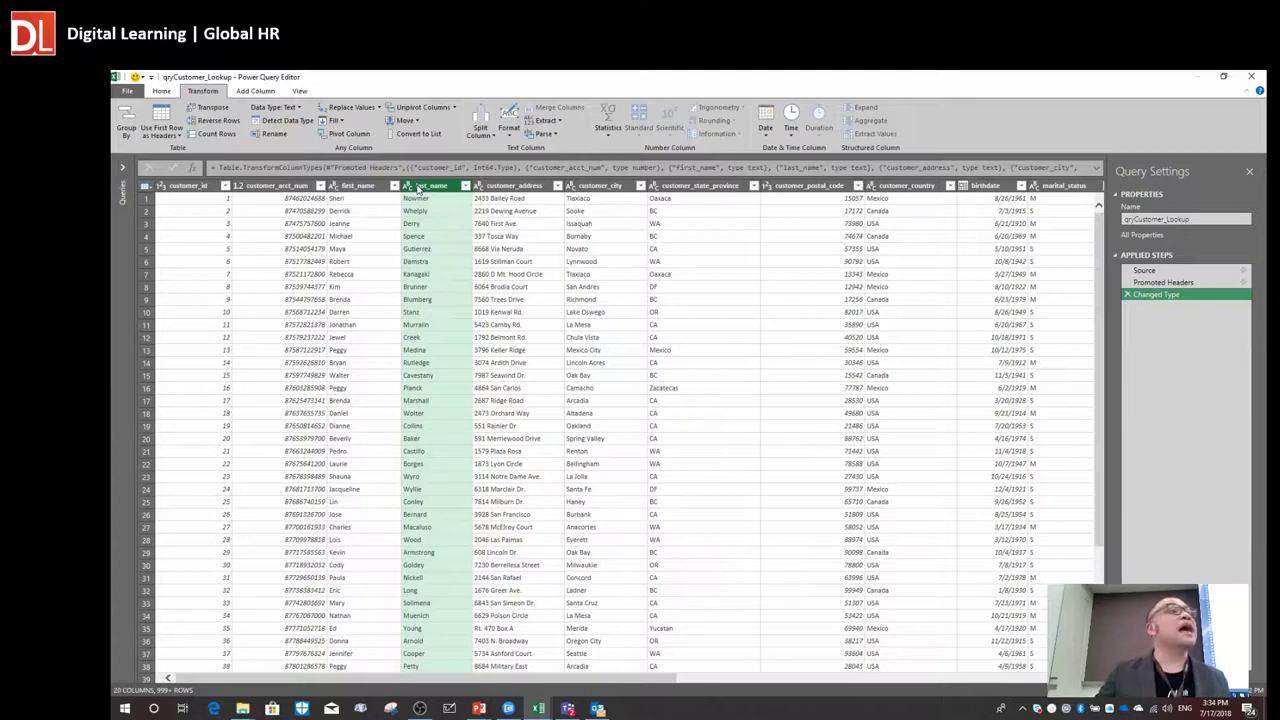
left_click(355, 188)
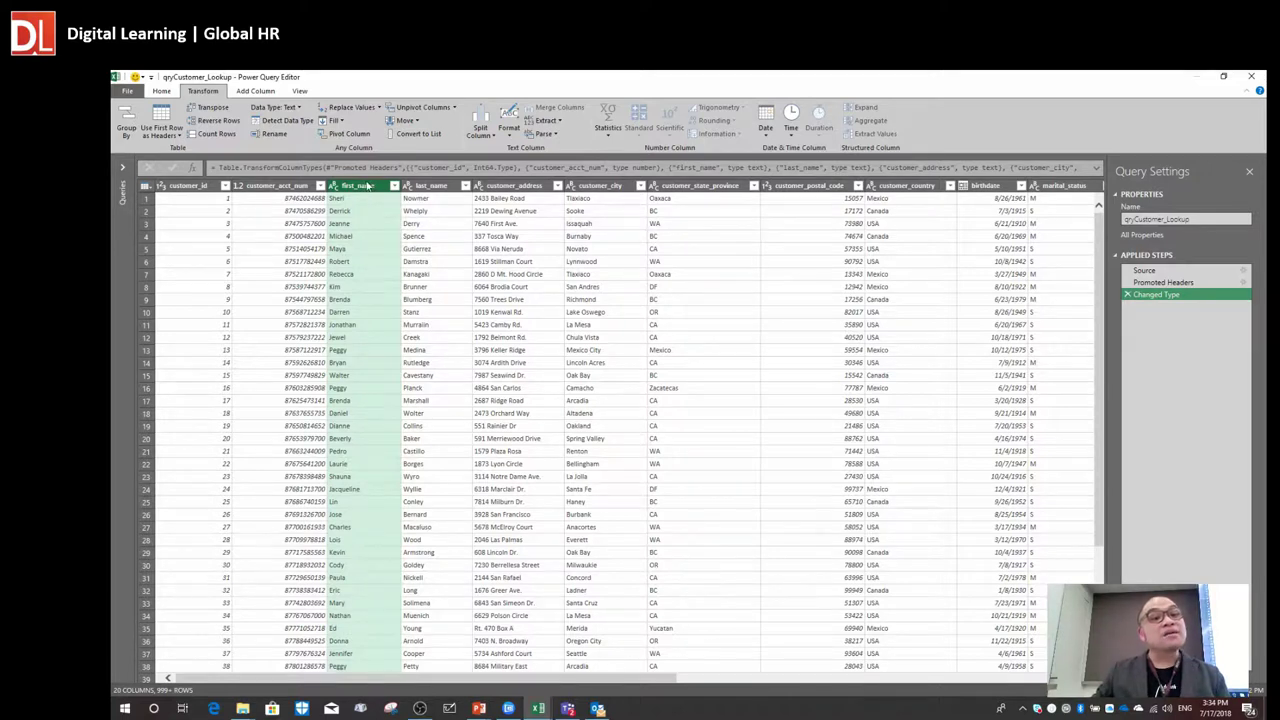
- Merge the first_name and last_name columns in place, with a space separator and the new column name full_name
left_click(368, 186)
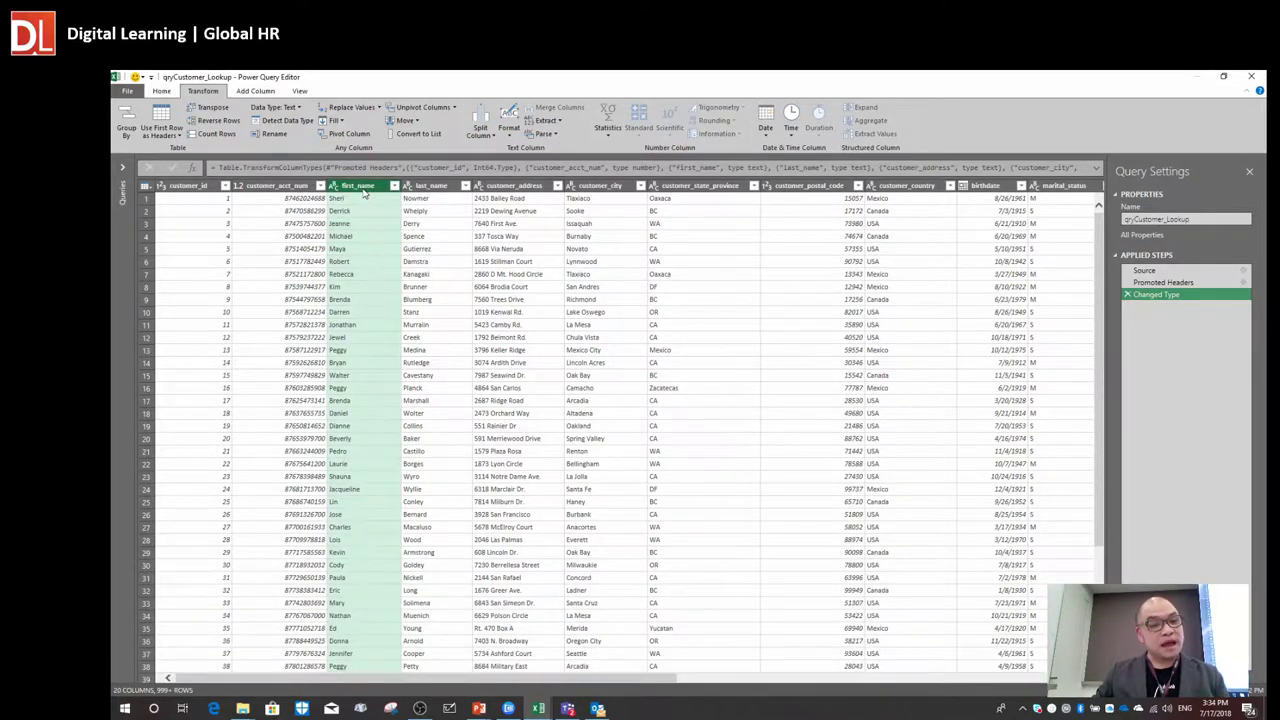
left_click(437, 187, "ctrl")
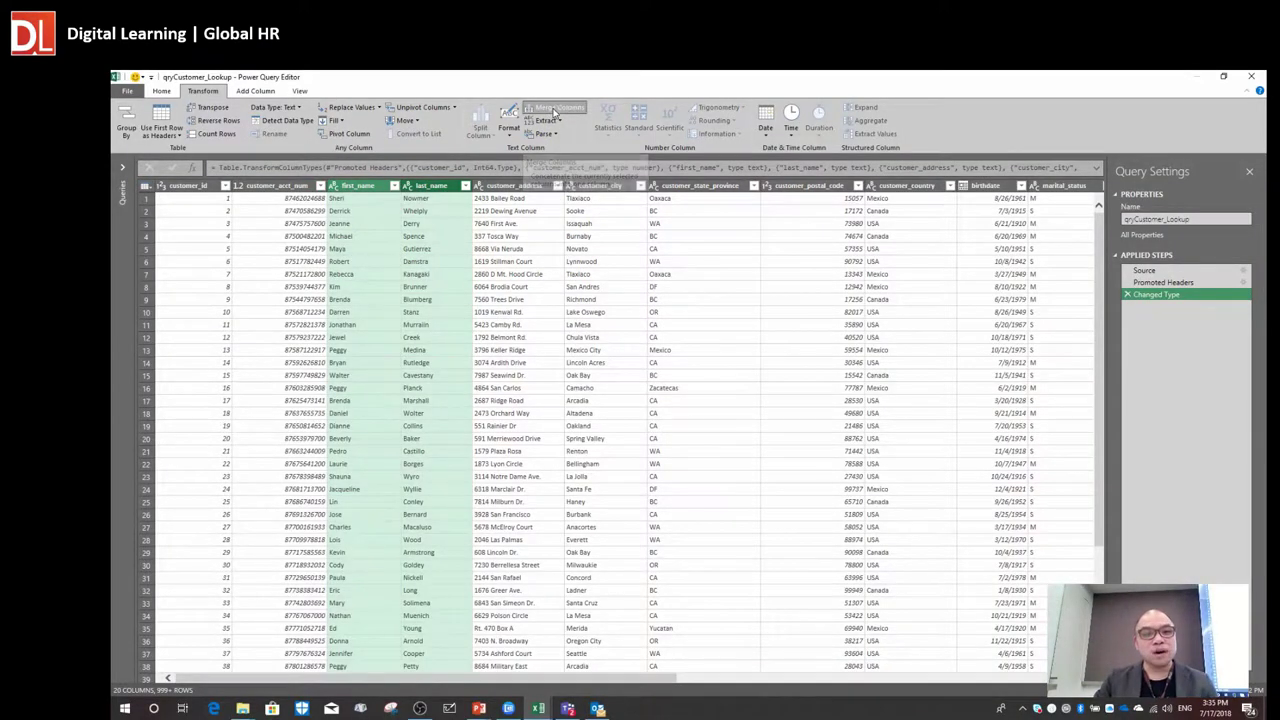
left_click(556, 109)
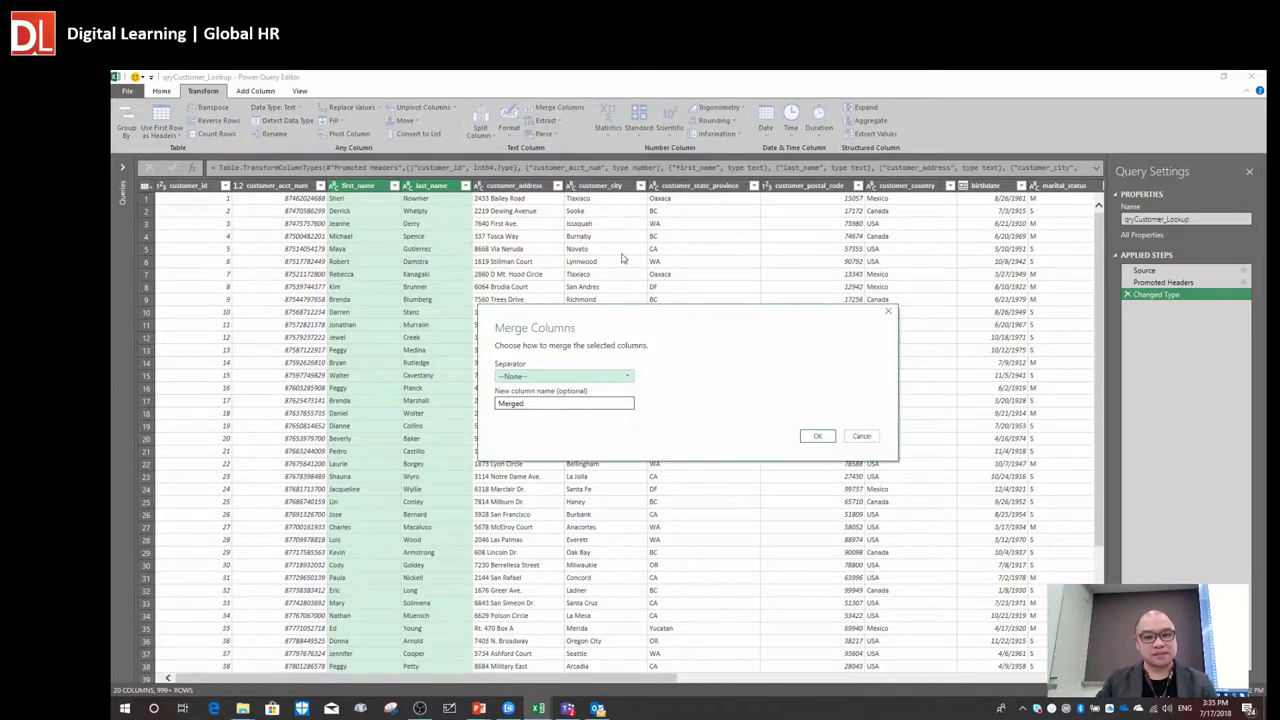
left_click_drag(620, 322, 640, 185)
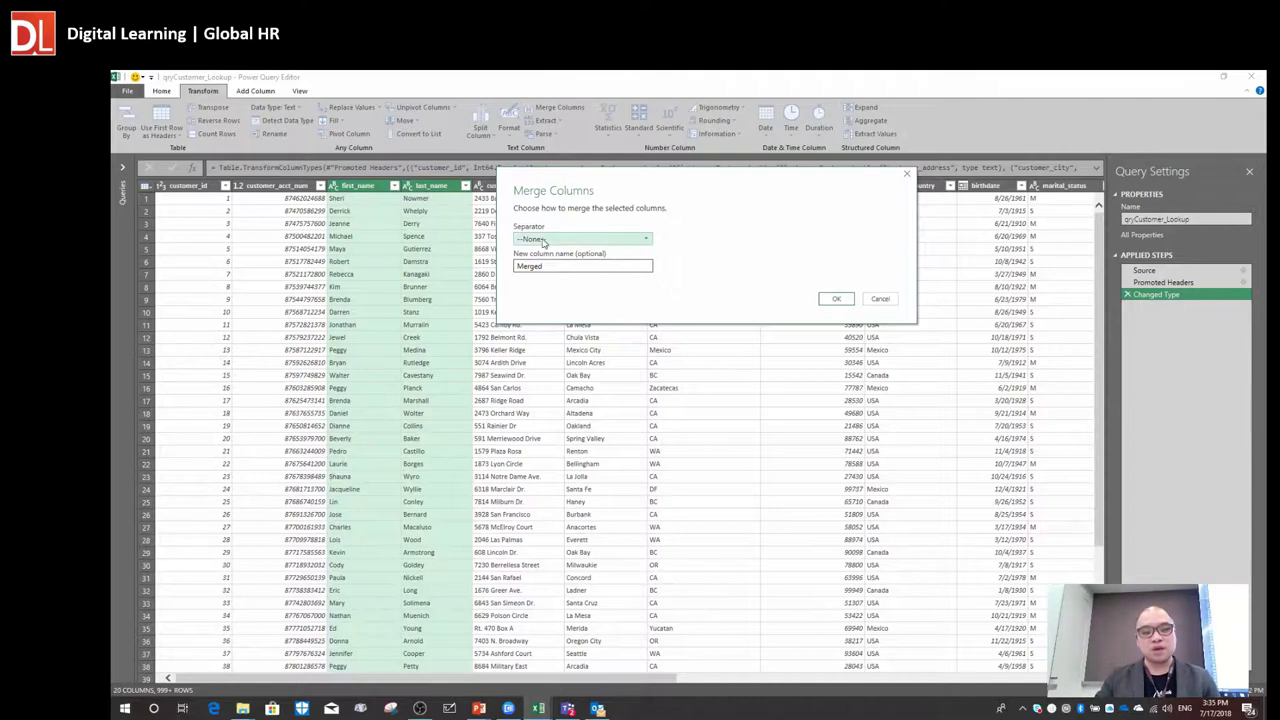
left_click(544, 240)
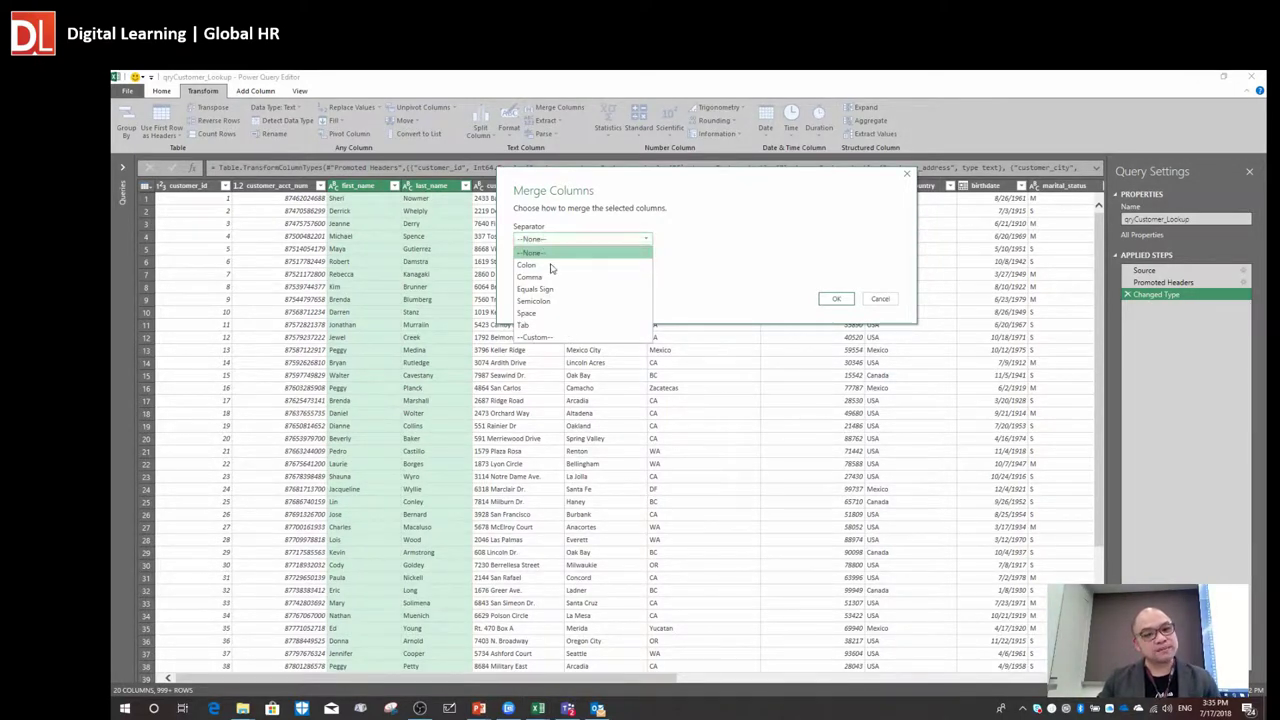
left_click(553, 316)
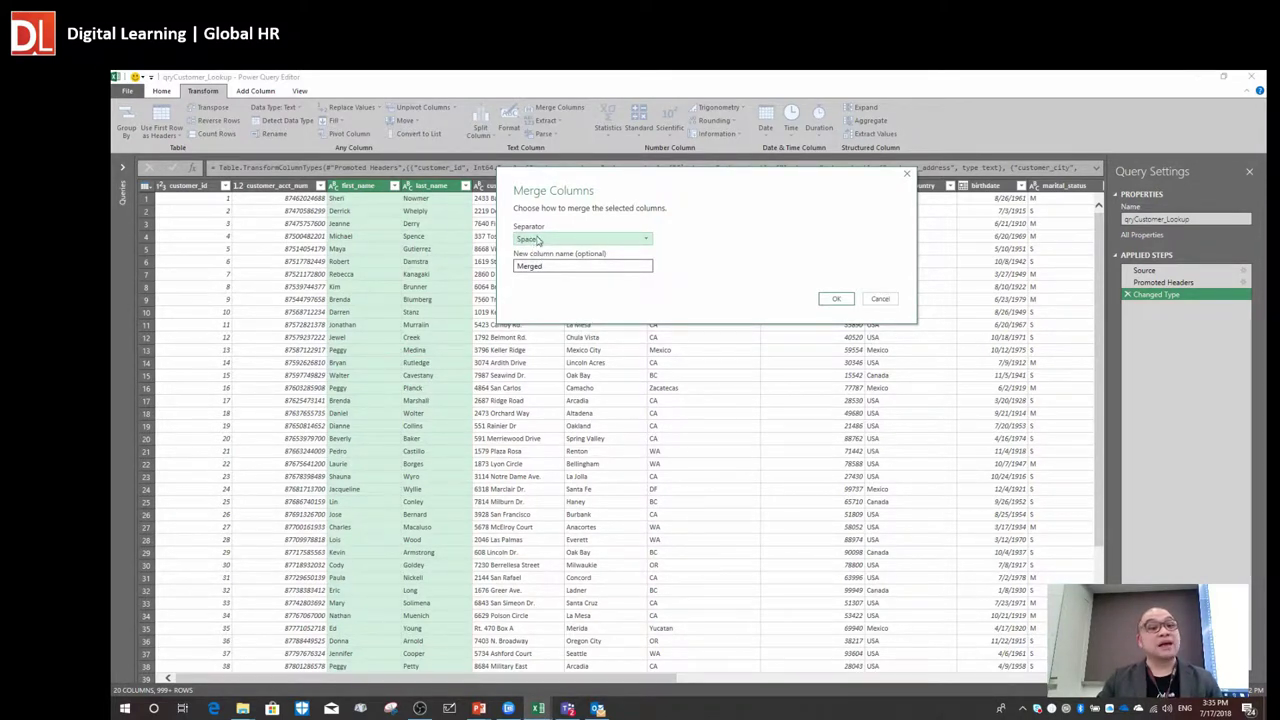
left_click(558, 267)
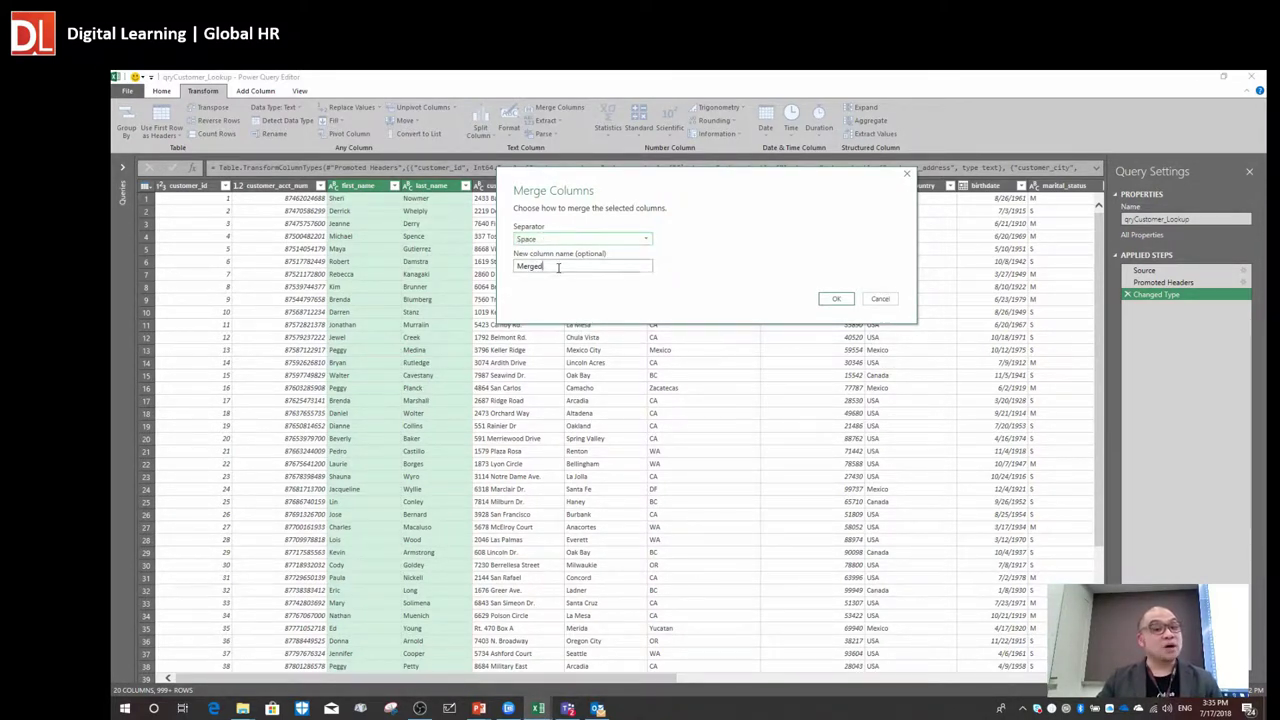
double_click(563, 265)
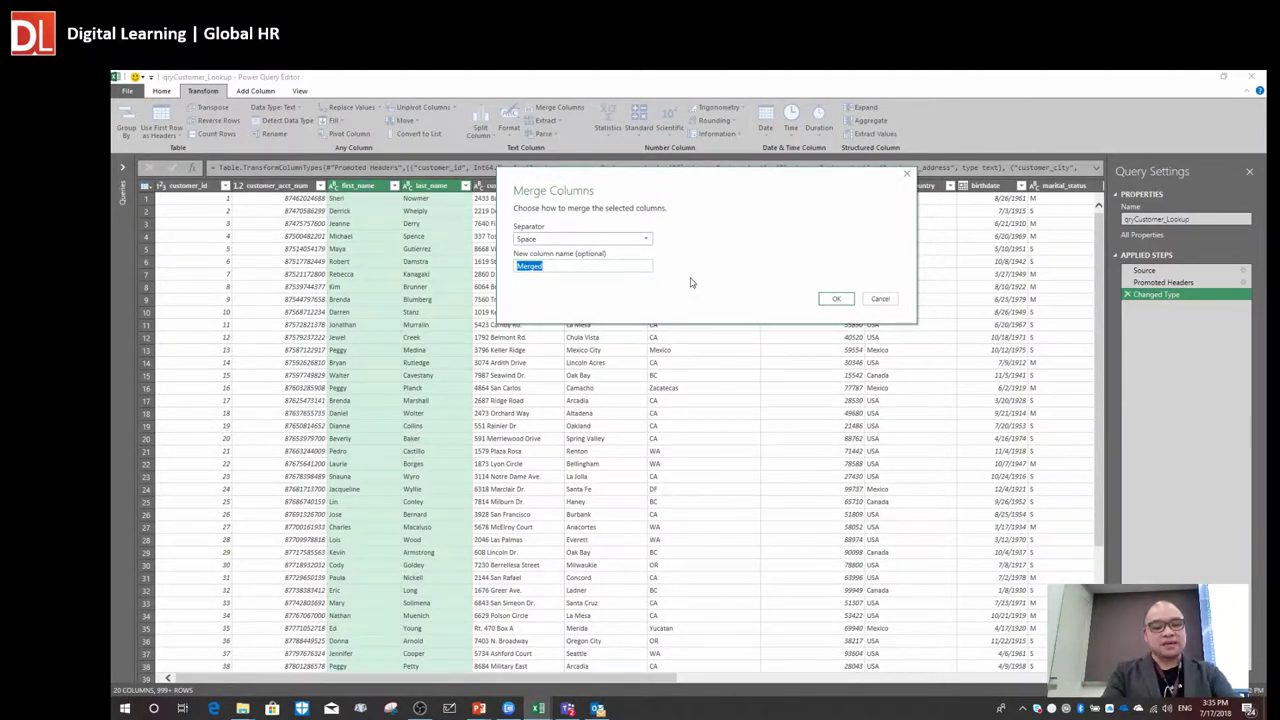
type("Fu")
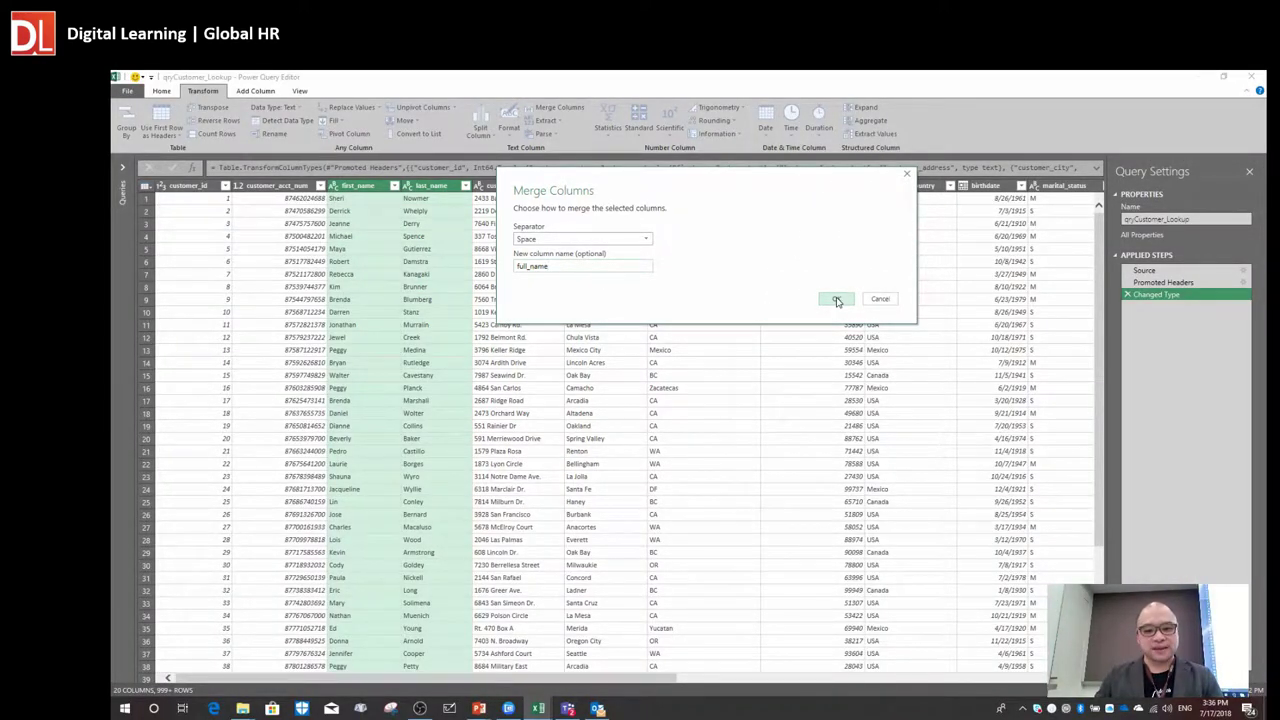
left_click(837, 300)
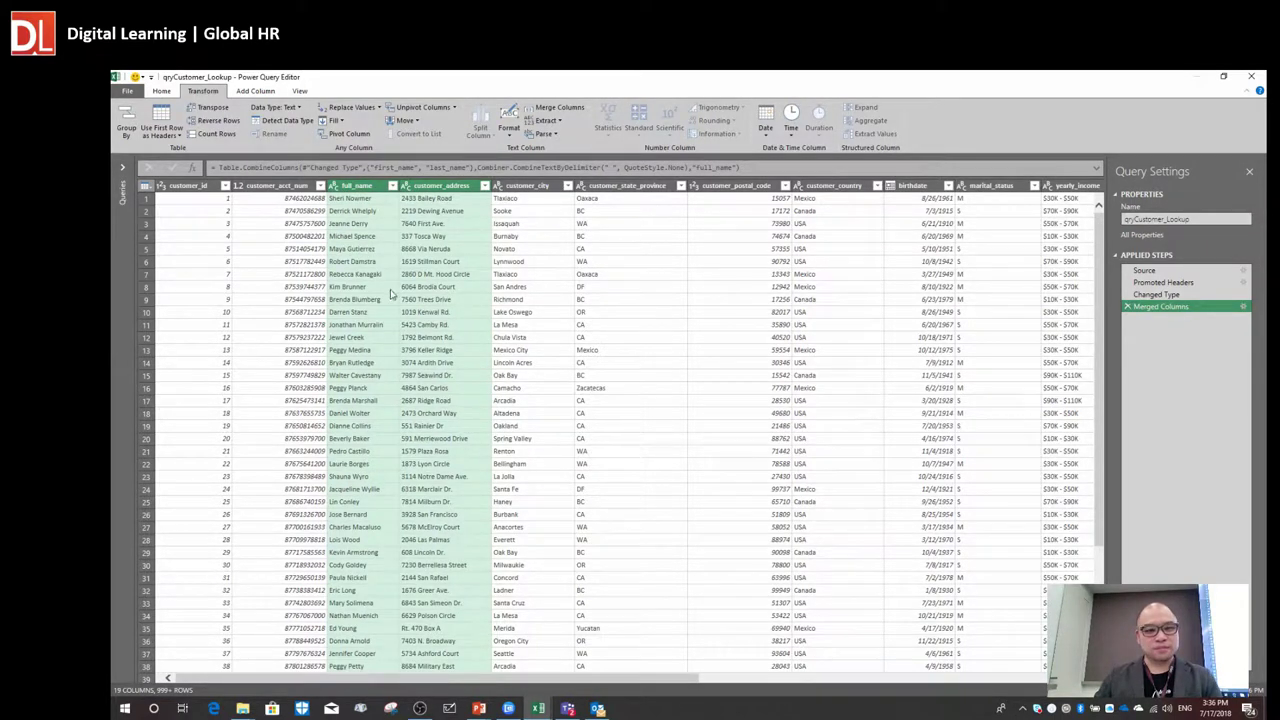
- Widen the merged full_name column, and delete the Merged Columns step to bring back the separate name columns
left_click(366, 229)
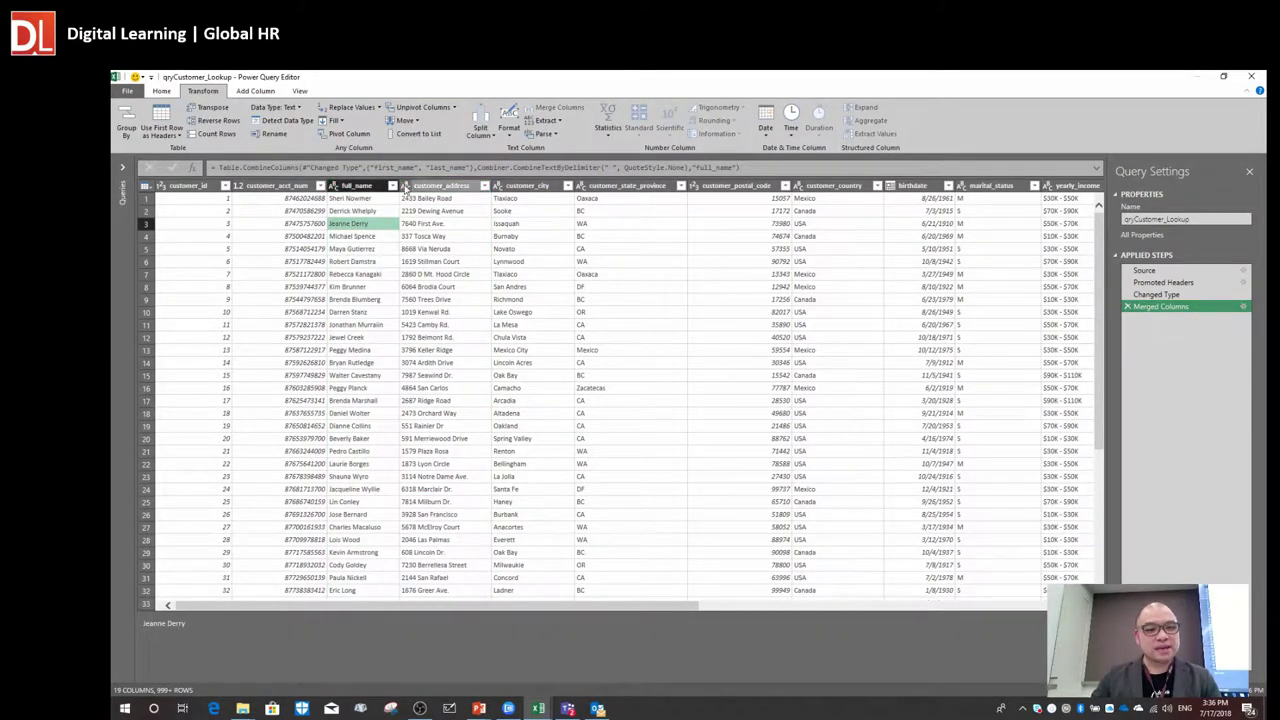
double_click(404, 190)
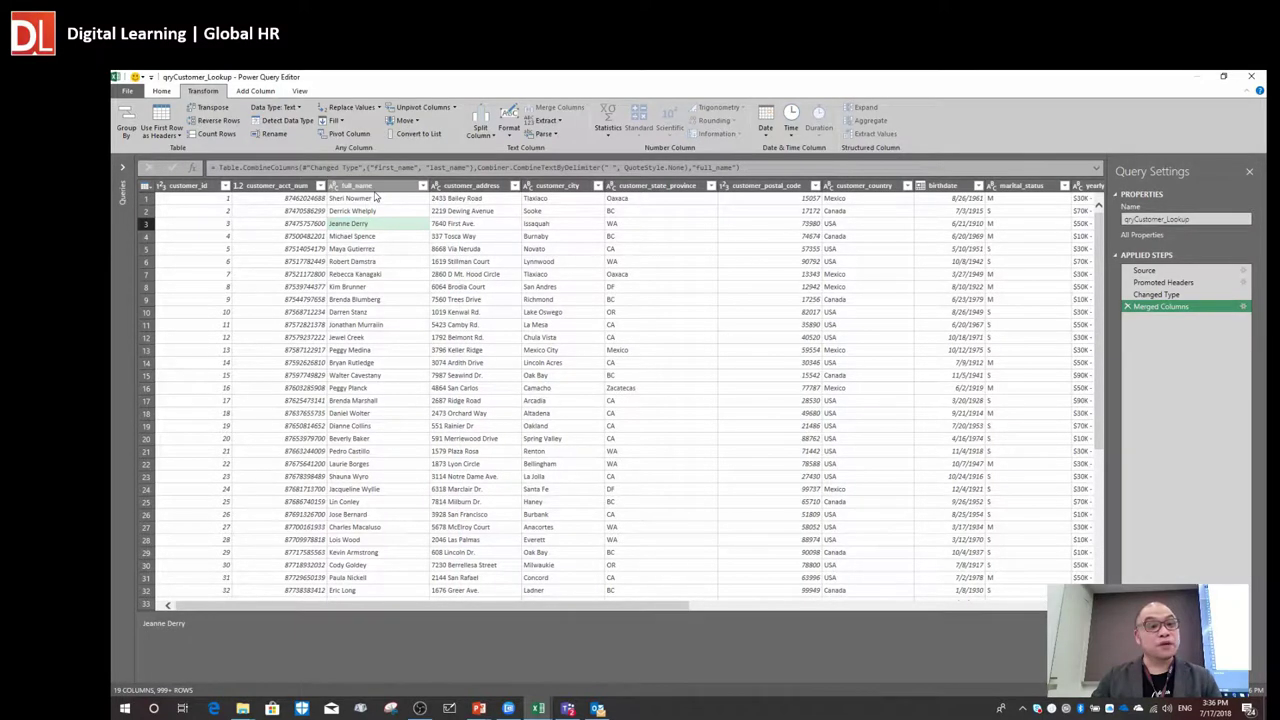
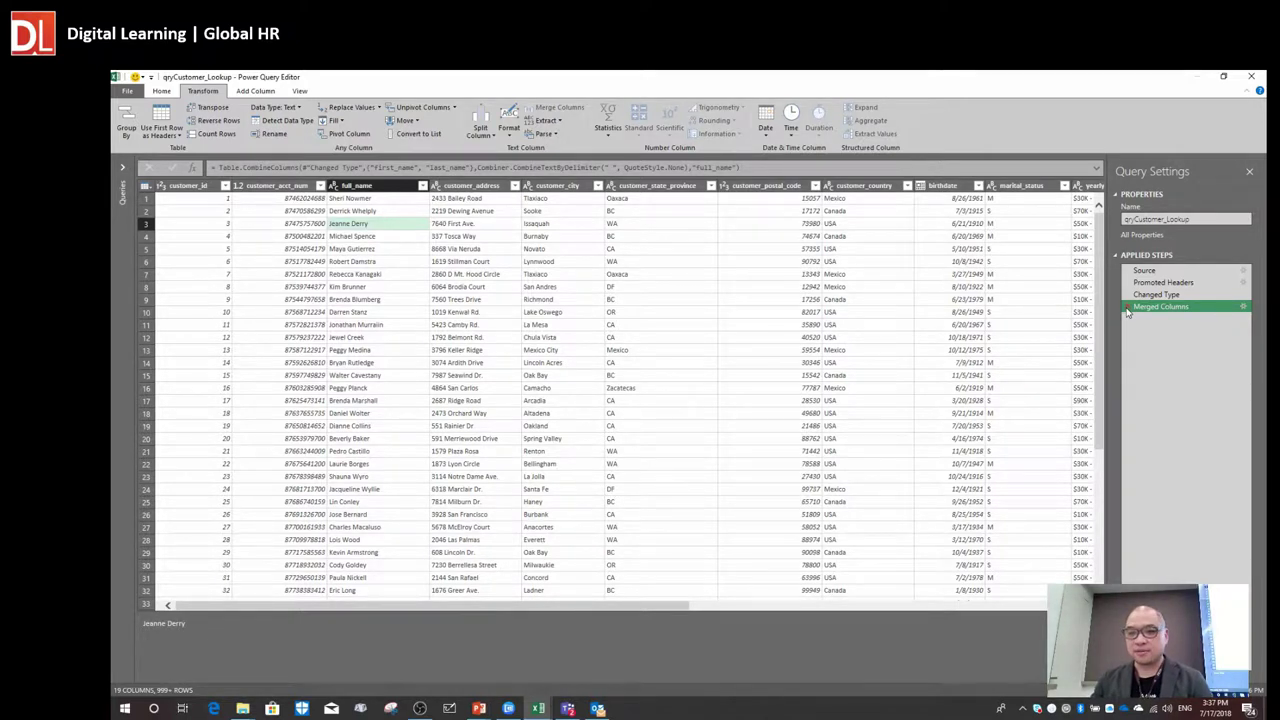
left_click(1127, 306)
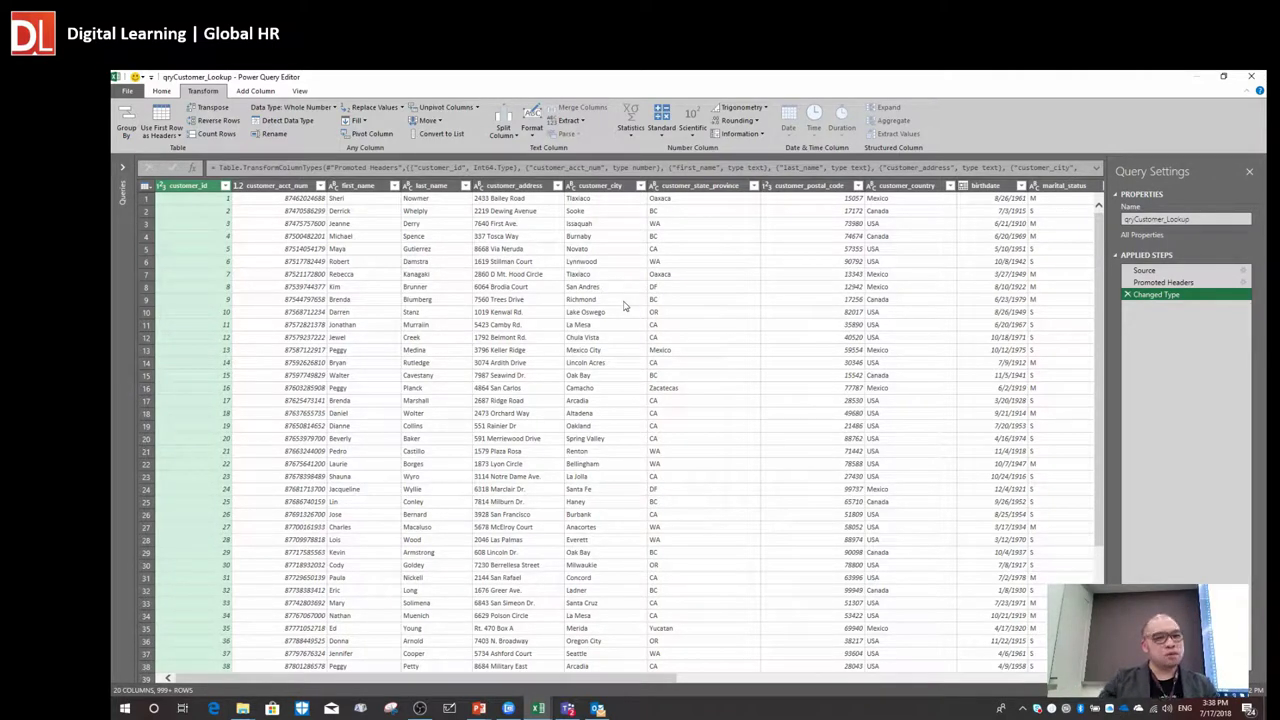
- Add a new column named full_name that merges first_name and last_name with an equals sign as separator, keeping the original columns
mouse_move(430, 186)
left_mouse_down()
mouse_move(505, 188)
mouse_move(440, 188)
left_mouse_up()
left_click(360, 187)
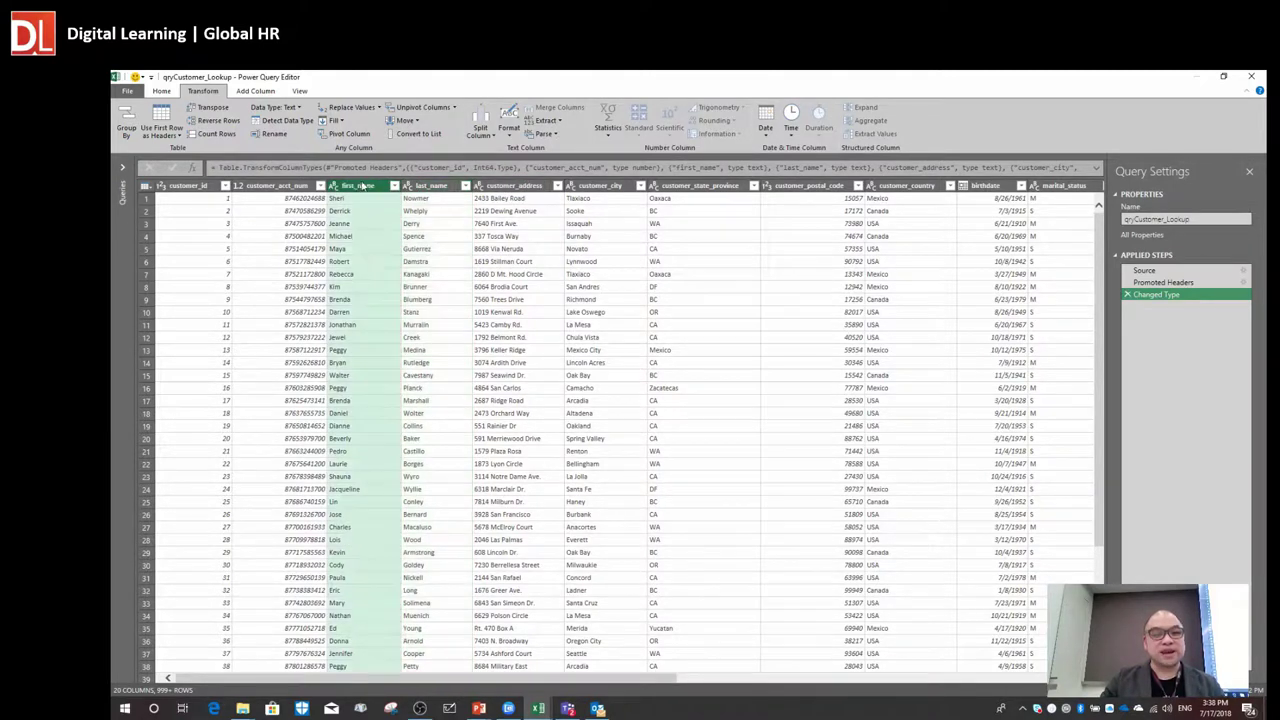
left_click(430, 188, "ctrl")
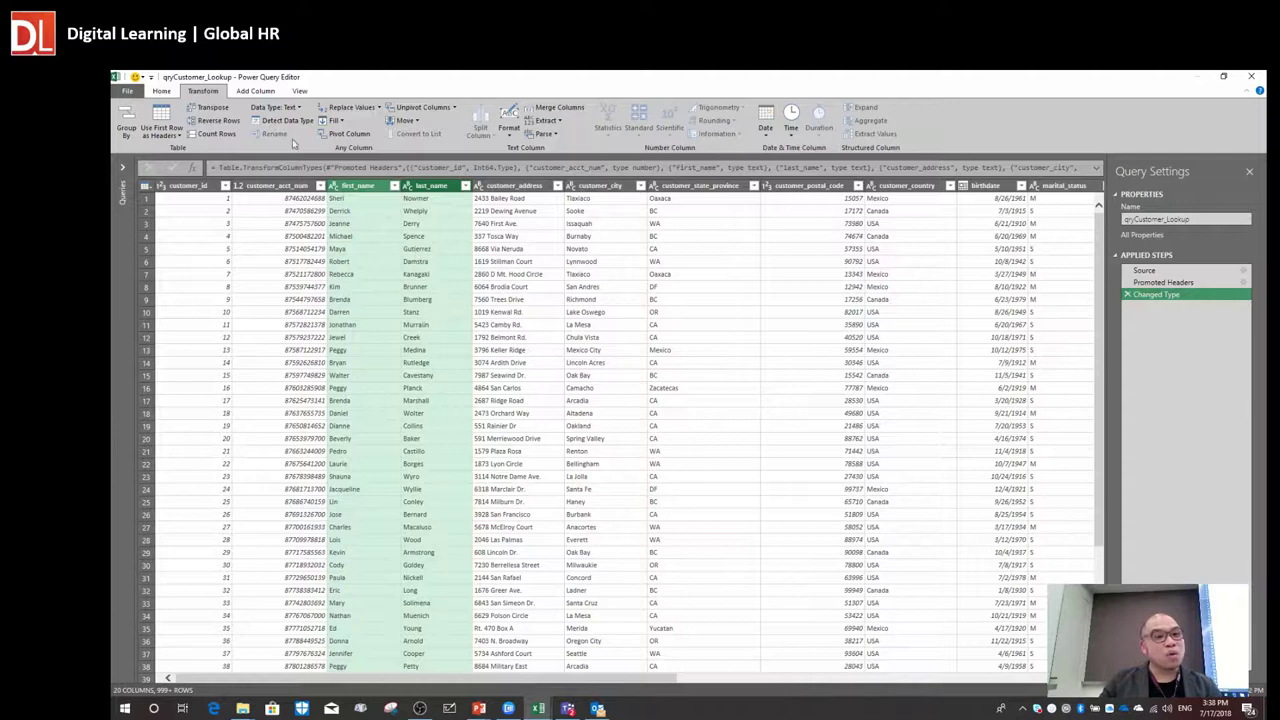
left_click(258, 92)
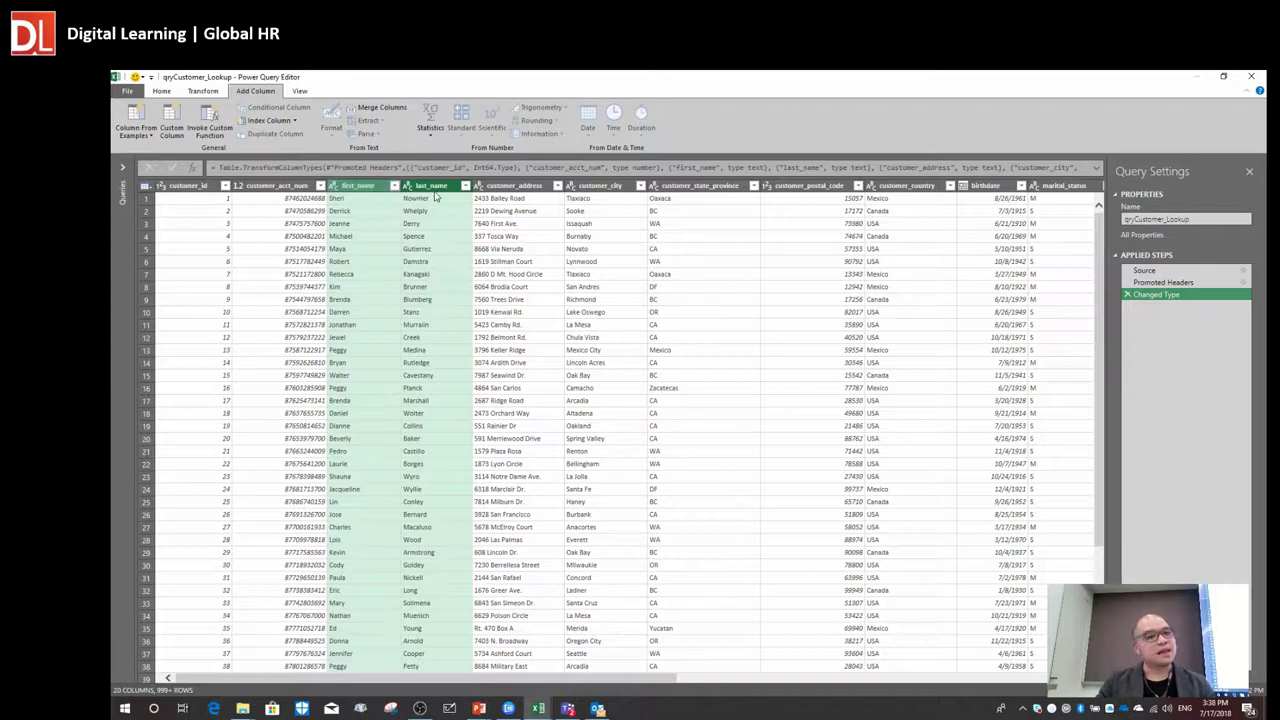
left_click(388, 111)
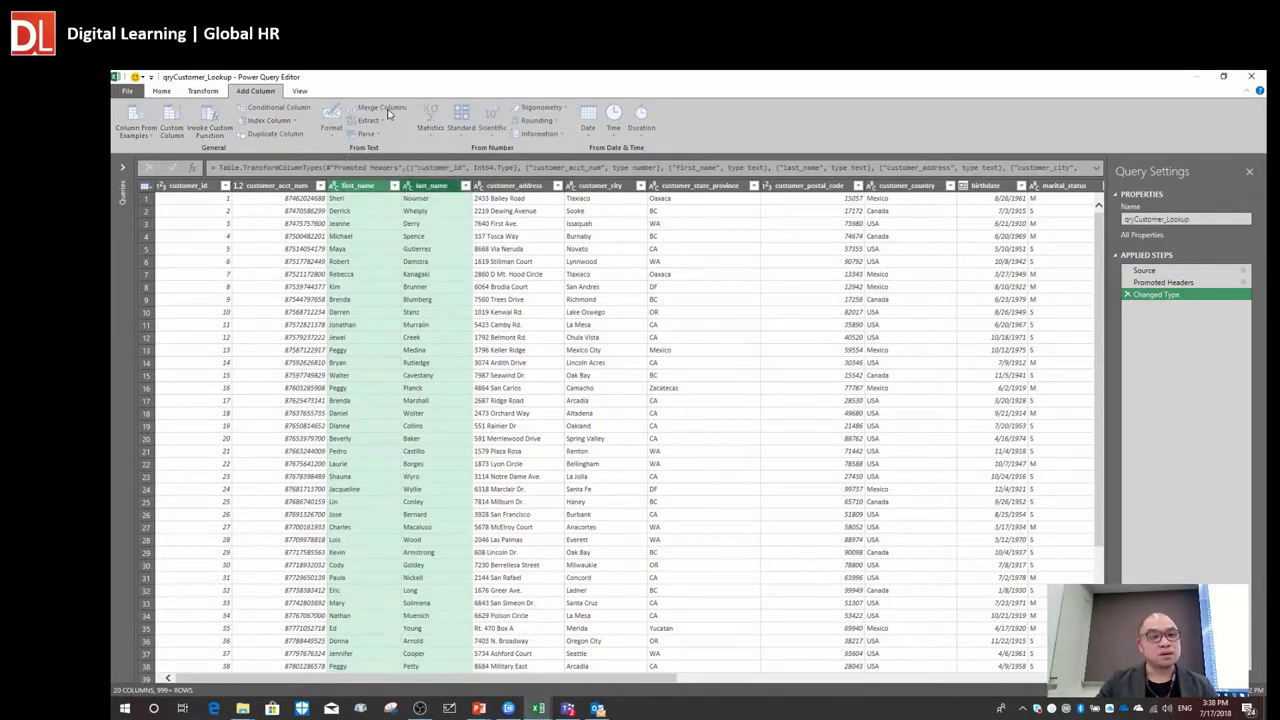
left_click_drag(563, 318, 595, 146)
left_click(590, 207)
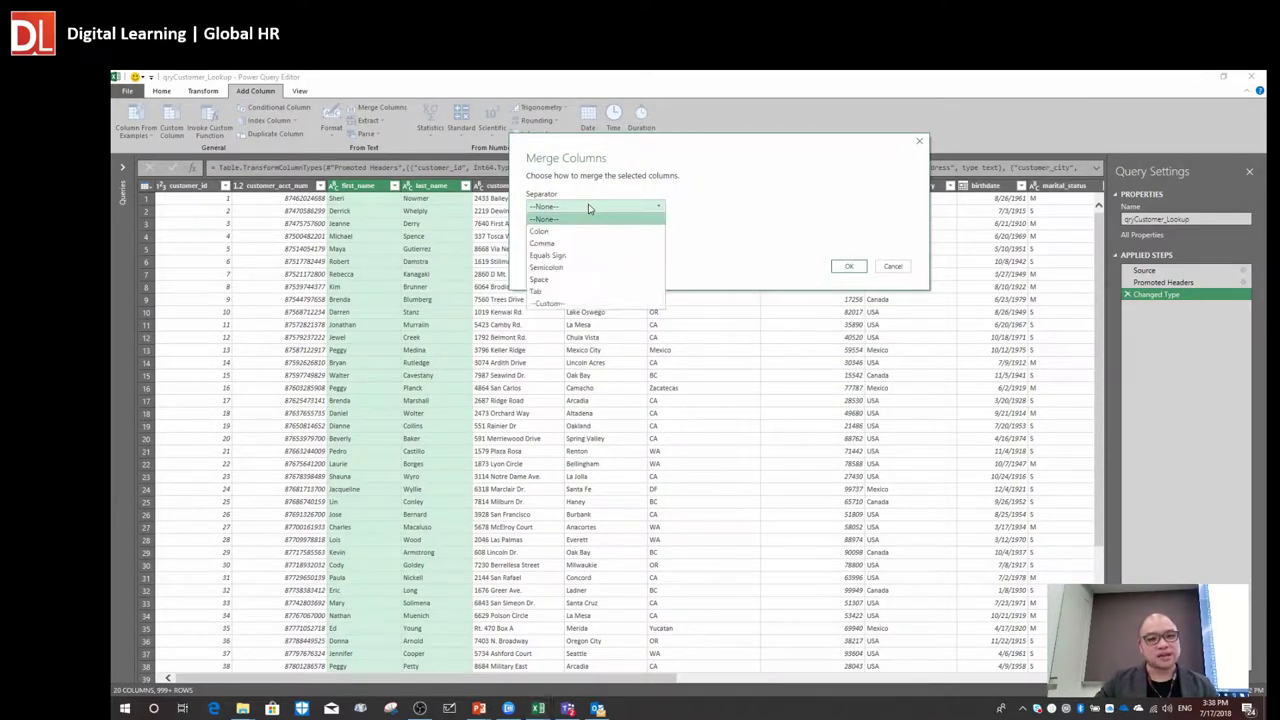
left_click(575, 262)
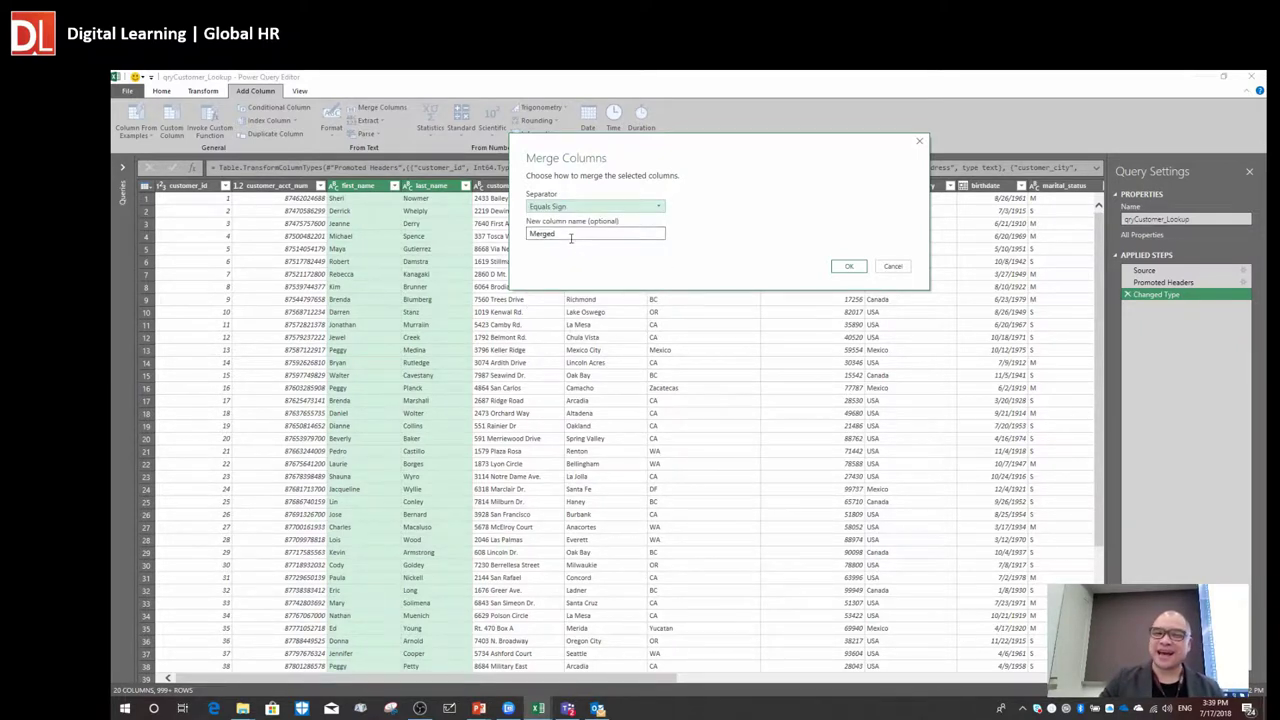
double_click(630, 234)
type("full_name")
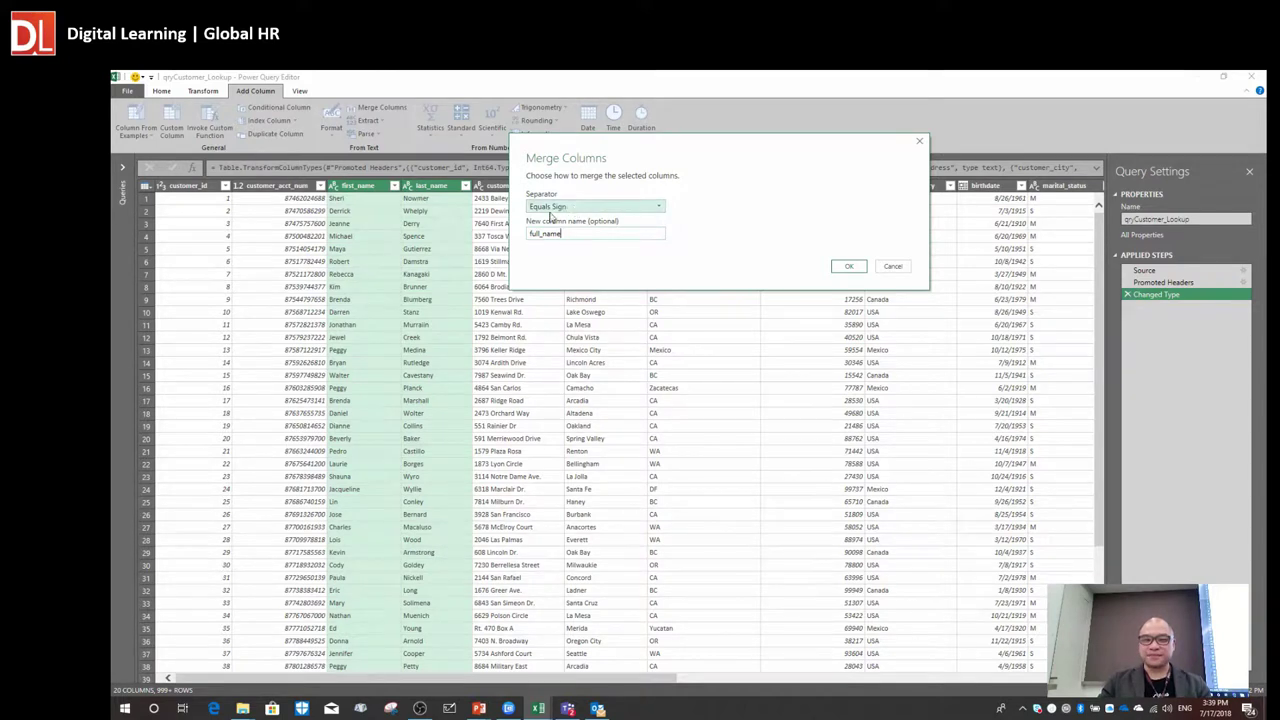
left_click(849, 268)
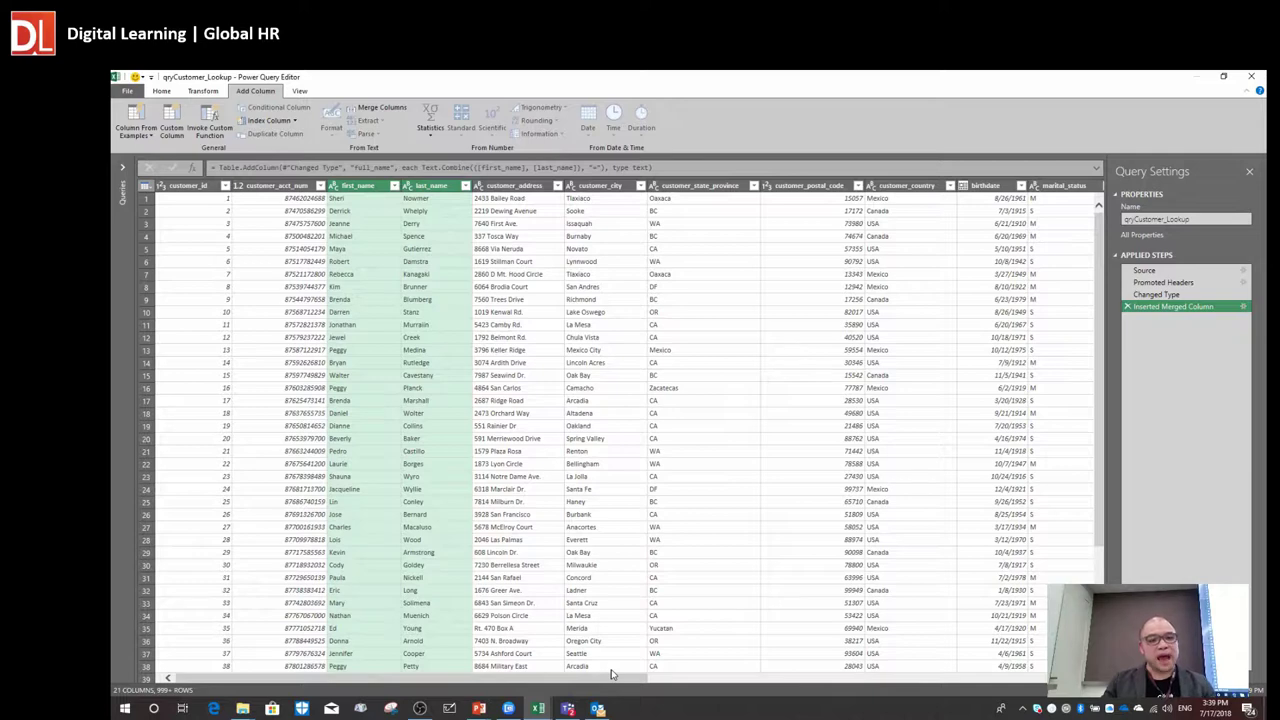
- Examine the added full_name column at the end of the table, and return to the first rows of the customer_id column
left_click_drag(586, 684, 1040, 668)
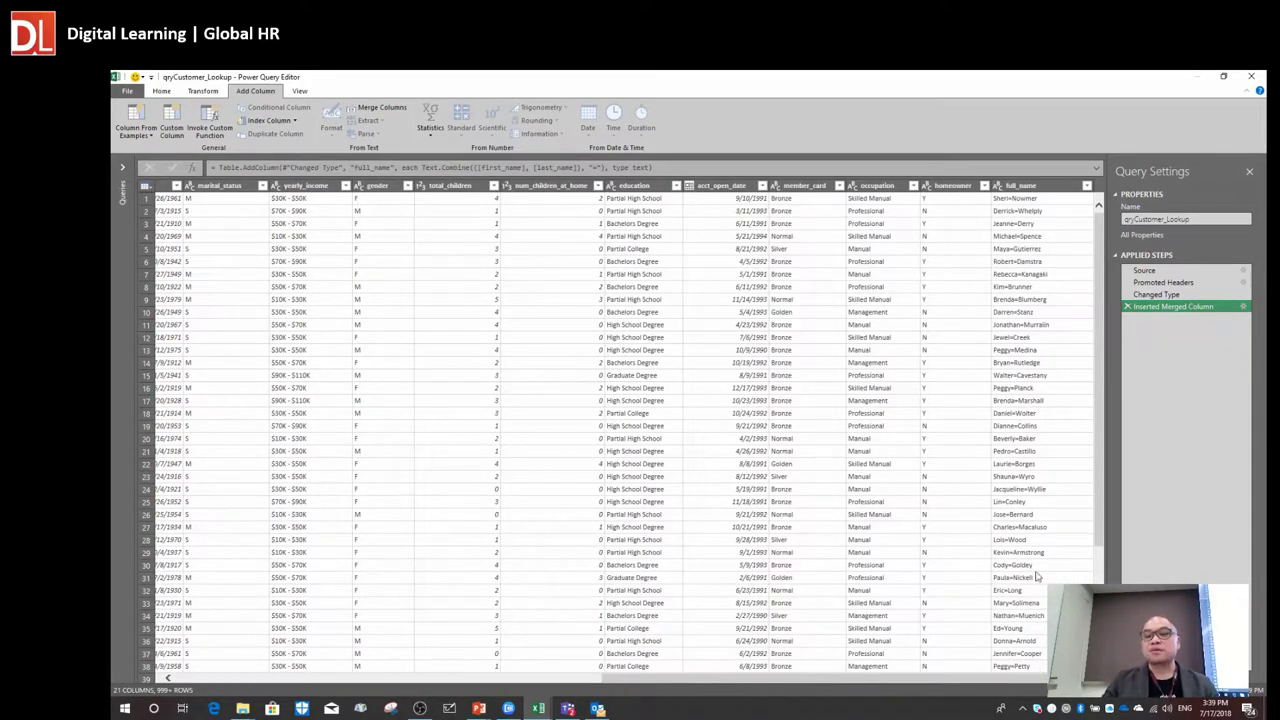
left_click(1031, 189)
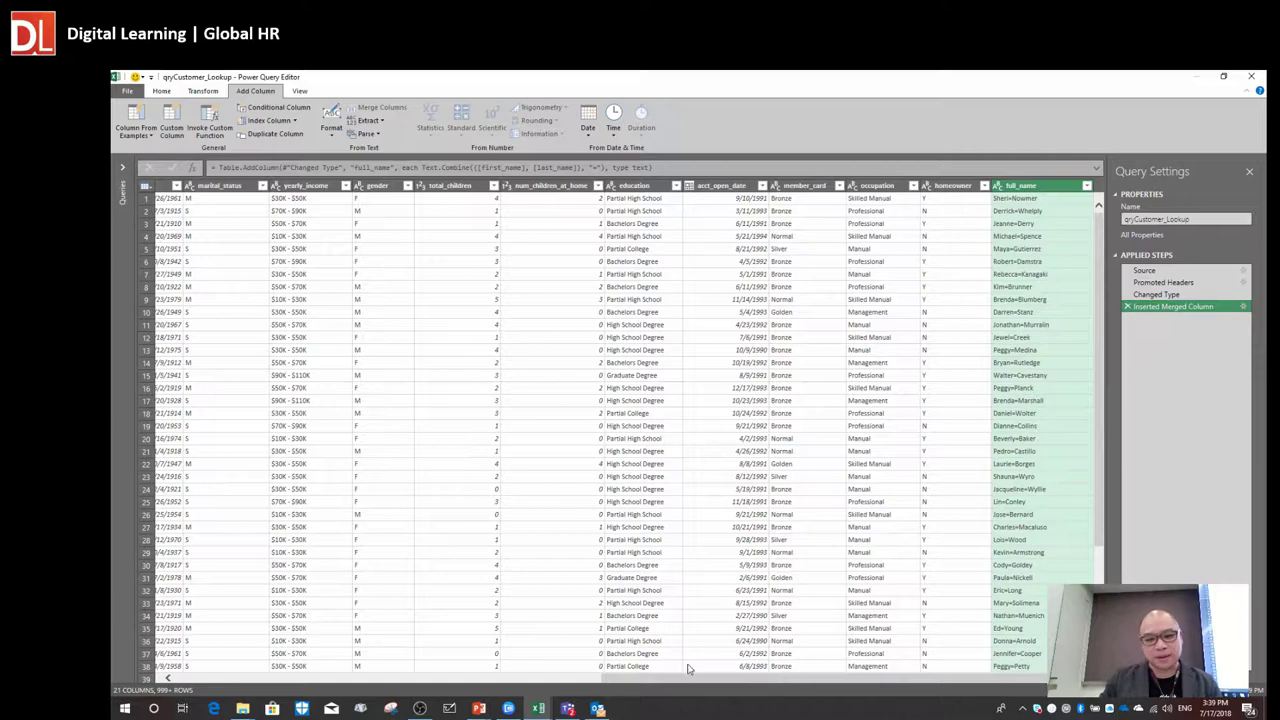
left_click_drag(700, 687, 274, 680)
left_click(202, 237)
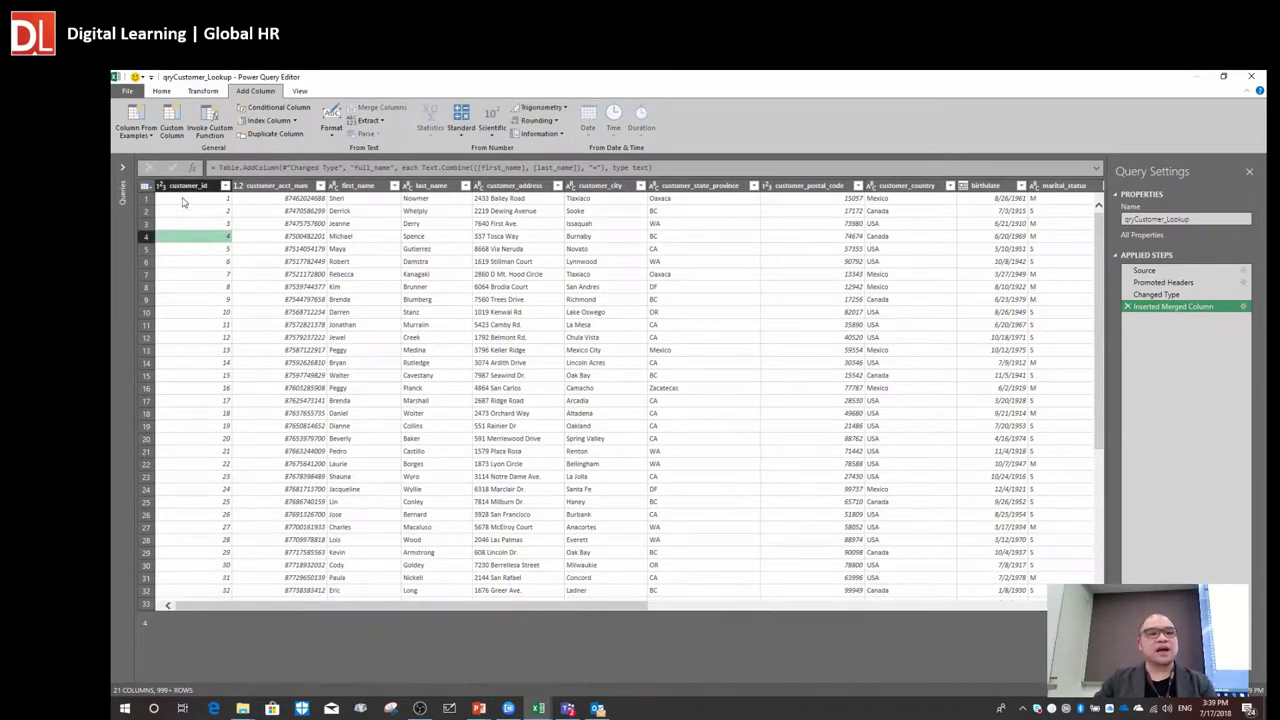
left_click(183, 210)
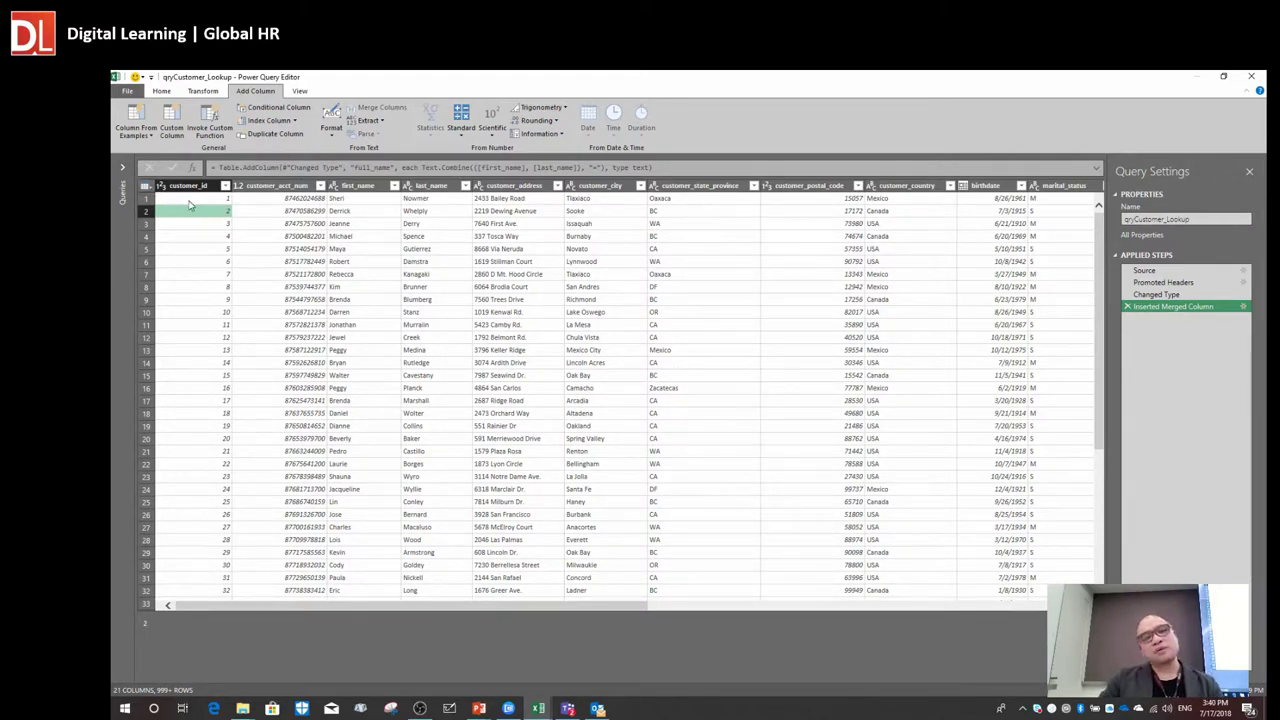
left_click(190, 202)
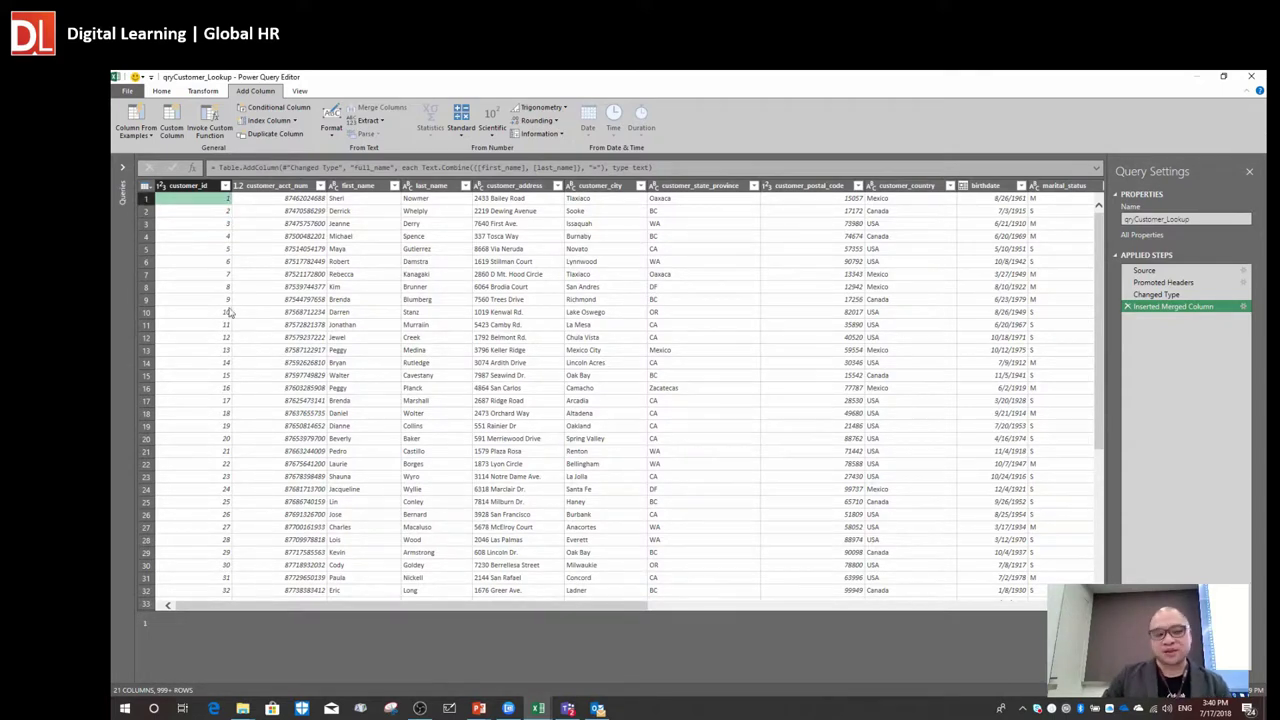
- Remove the rows with errors from the whole table, and expand the pane listing the workbook's queries
left_click(146, 187)
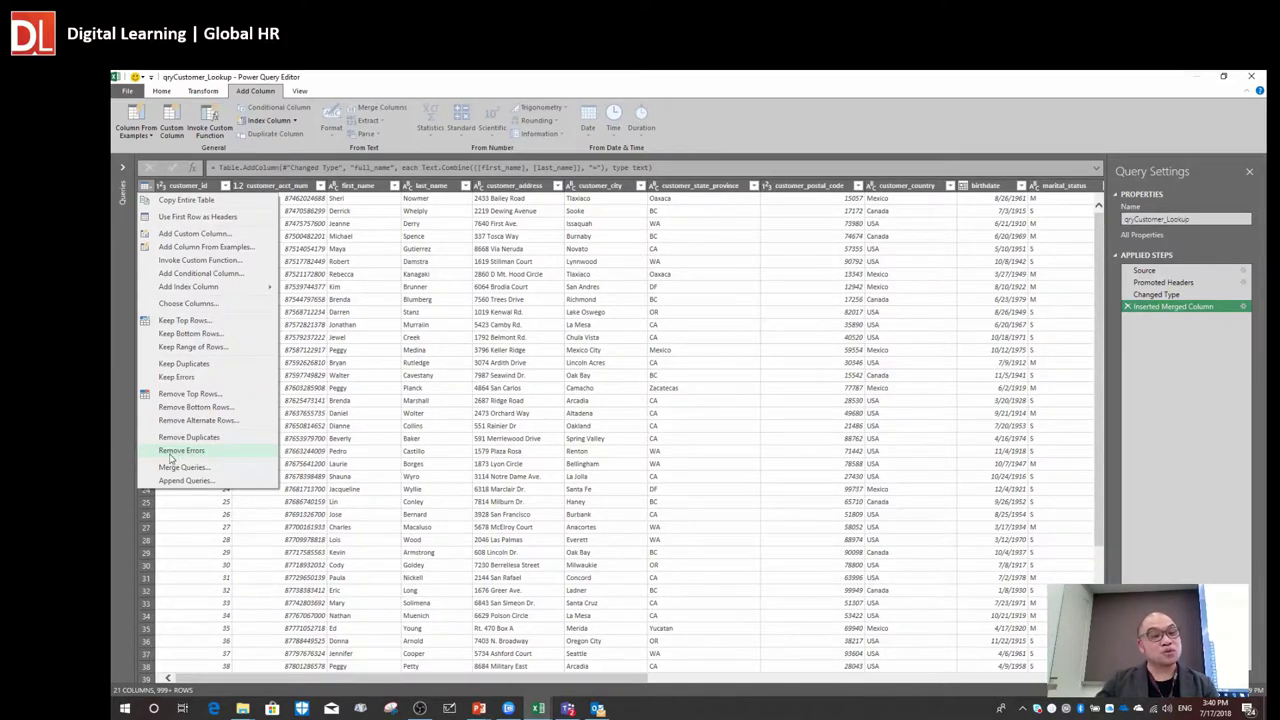
left_click(175, 451)
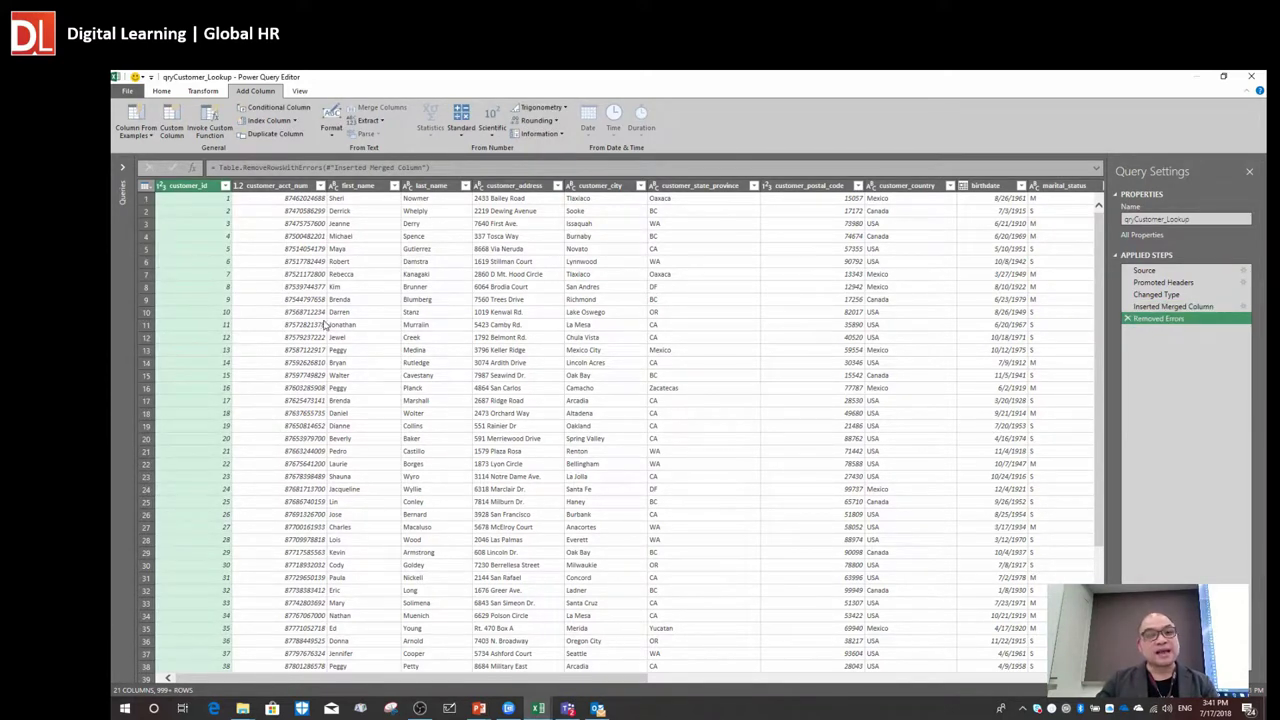
left_click(290, 312)
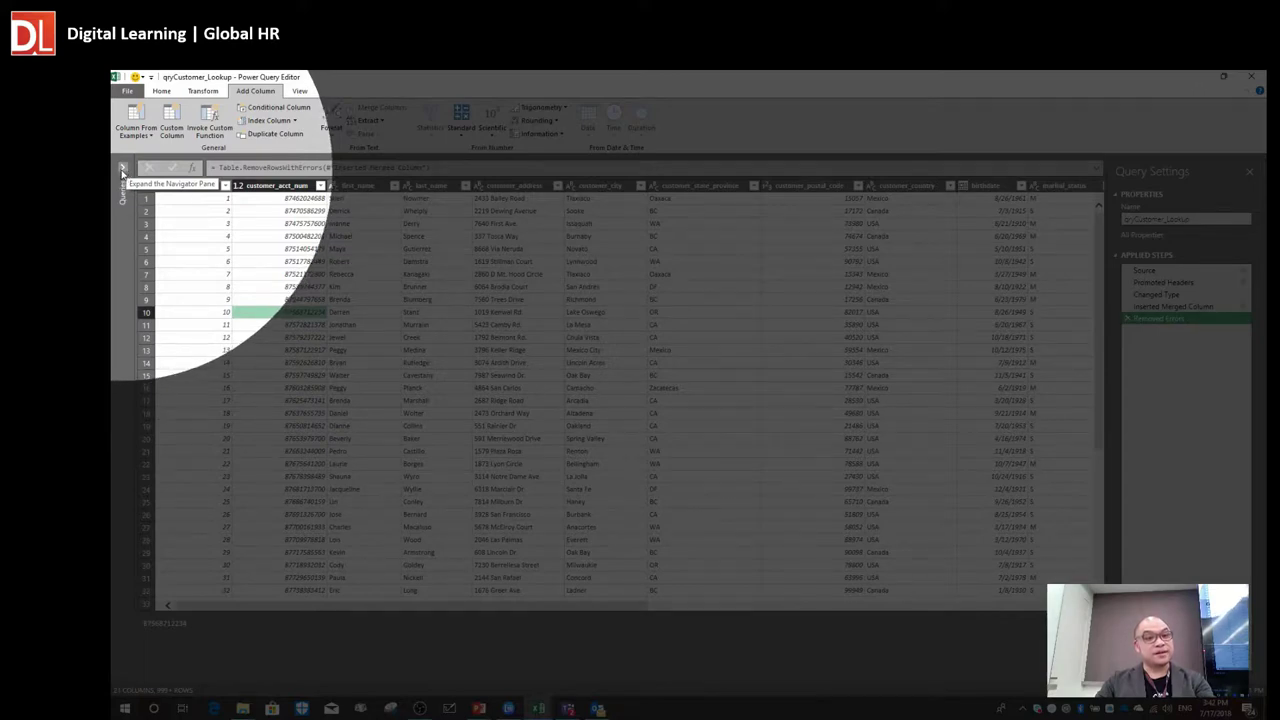
left_click(123, 176)
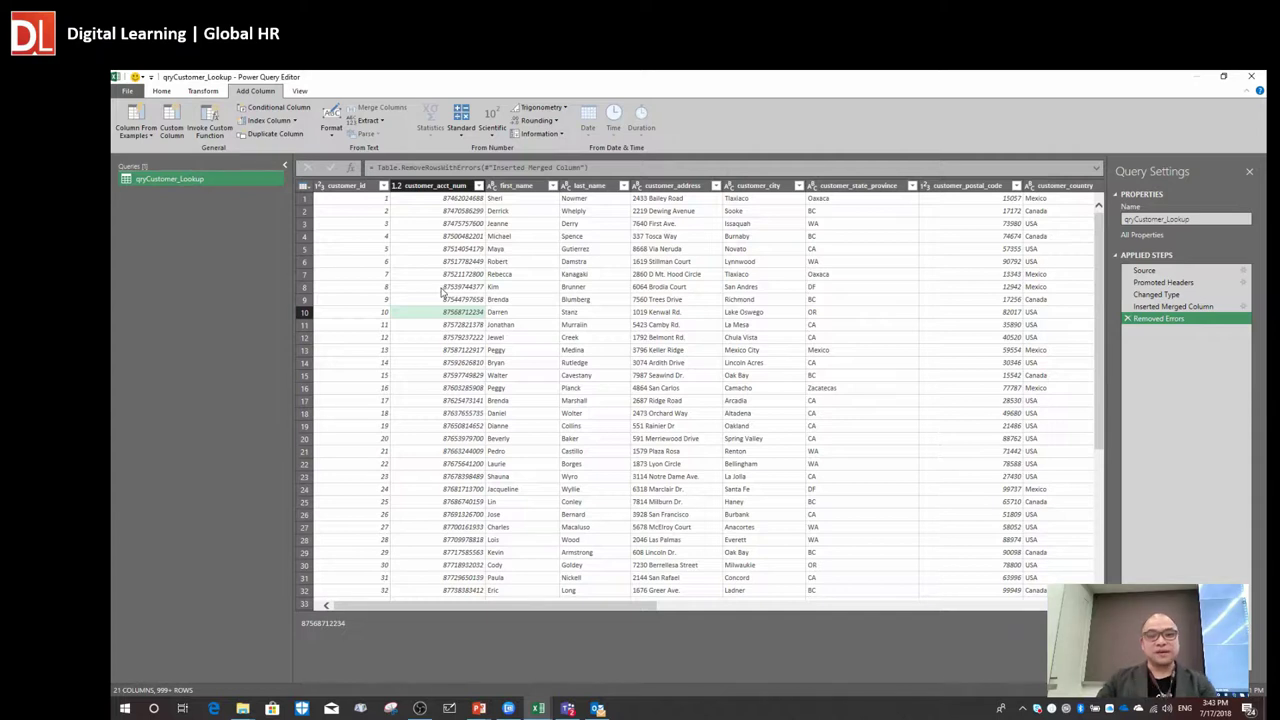
- Narrow the queries pane slightly, and close the query editor, loading qryCustomer_Lookup into the workbook
left_click_drag(287, 200, 270, 212)
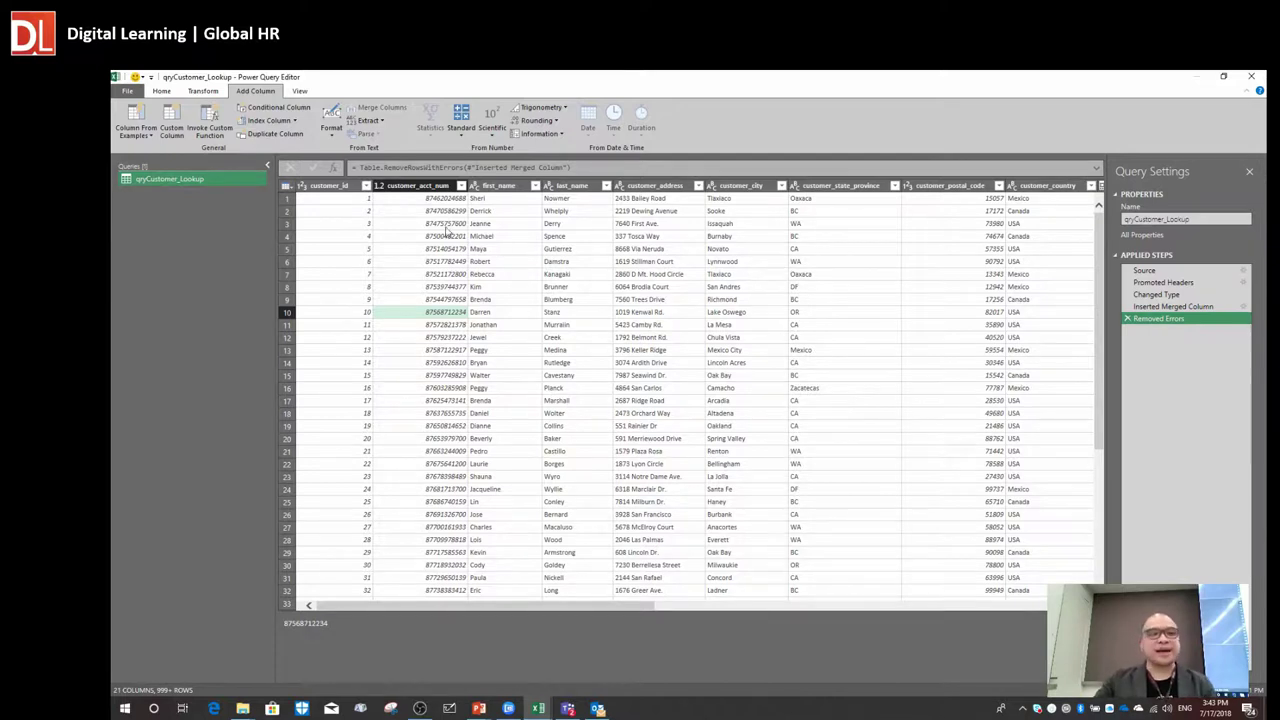
left_click(128, 92)
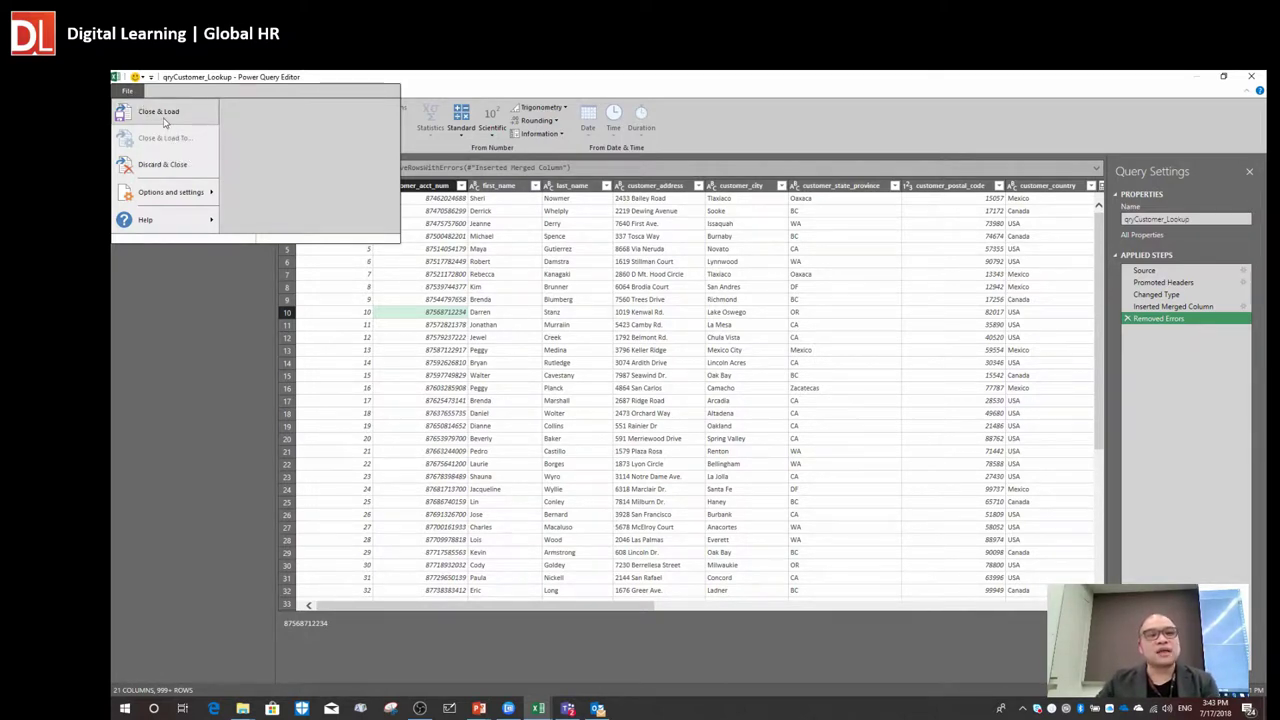
left_click(164, 119)
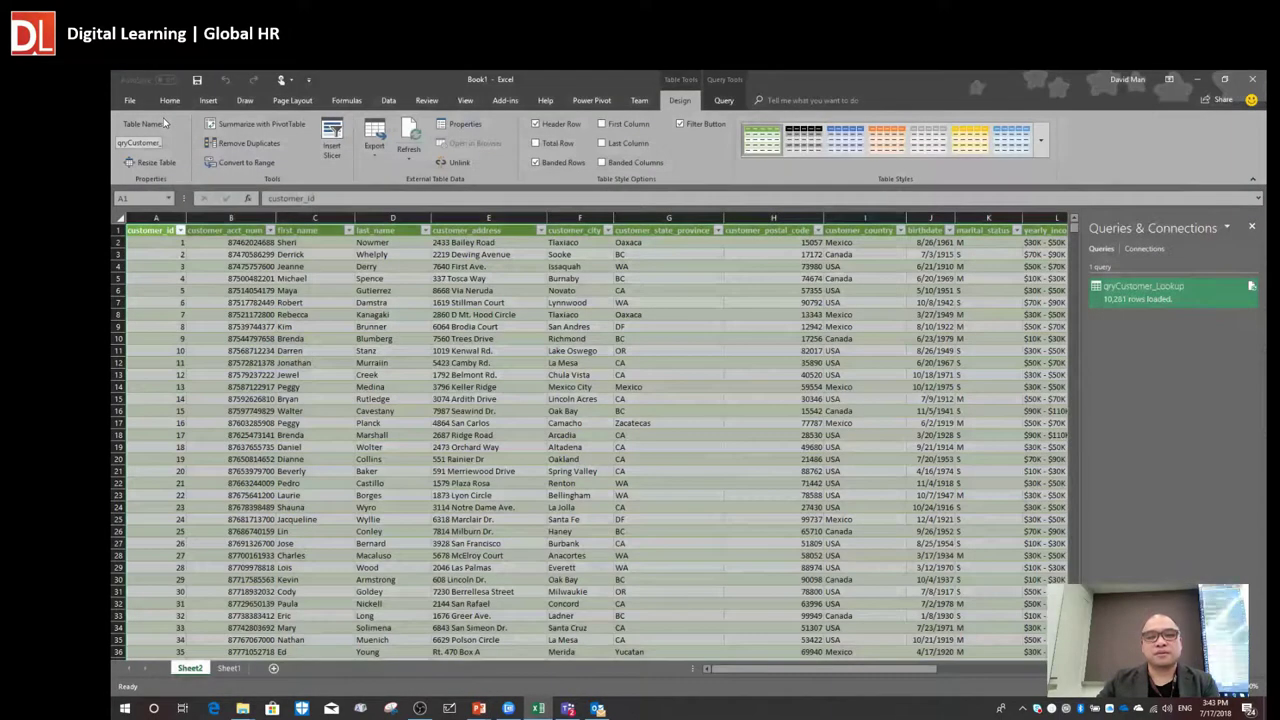
left_click(263, 316)
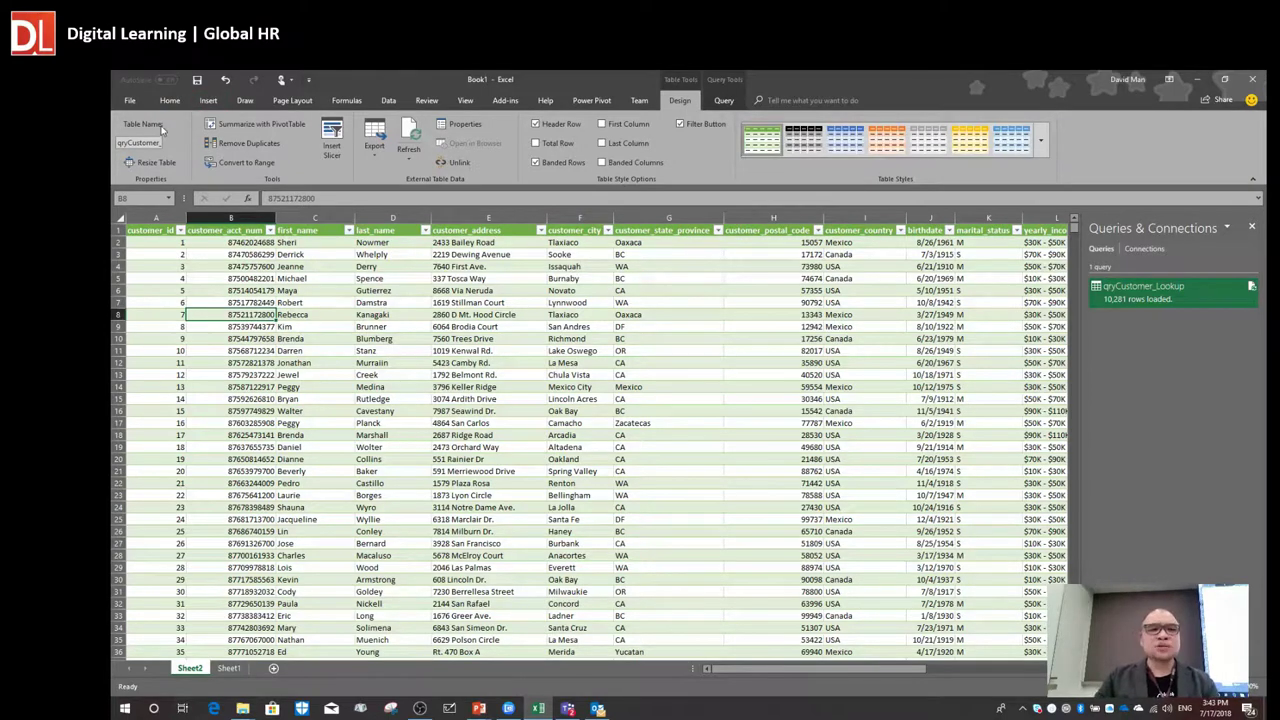
- Look through the data source types available for import, including the file-based sources
left_click(389, 101)
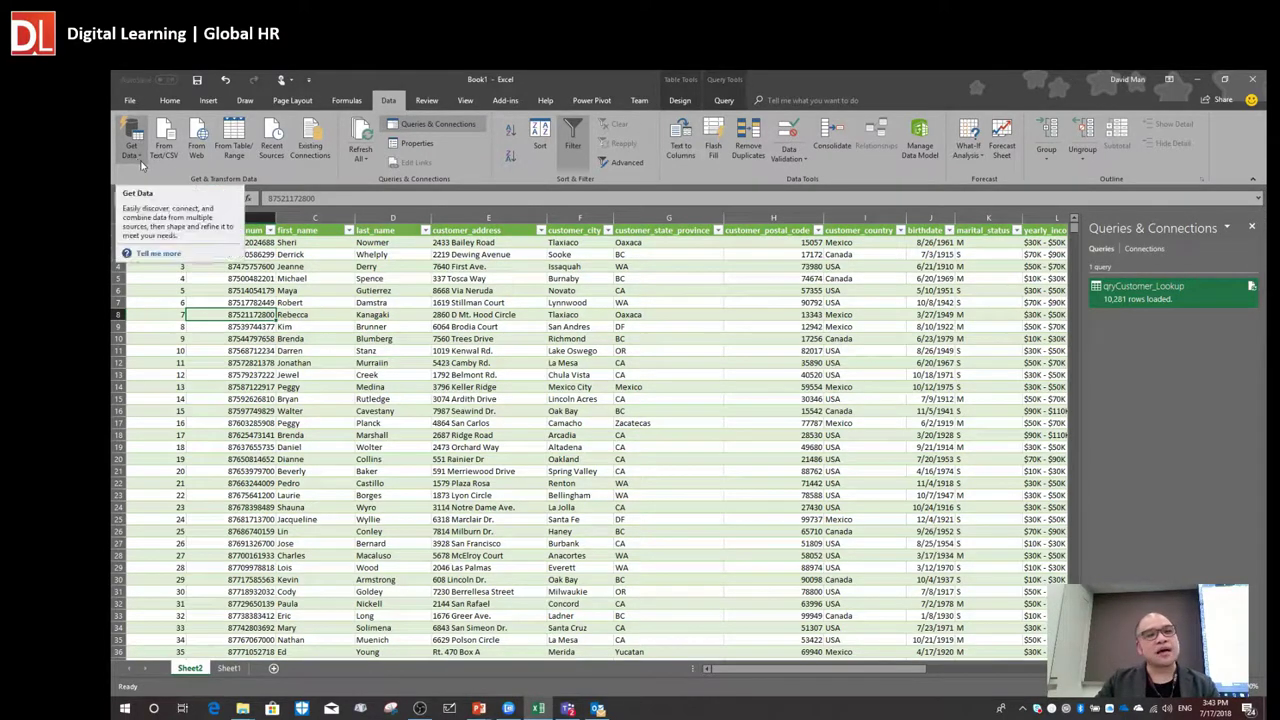
left_click(142, 162)
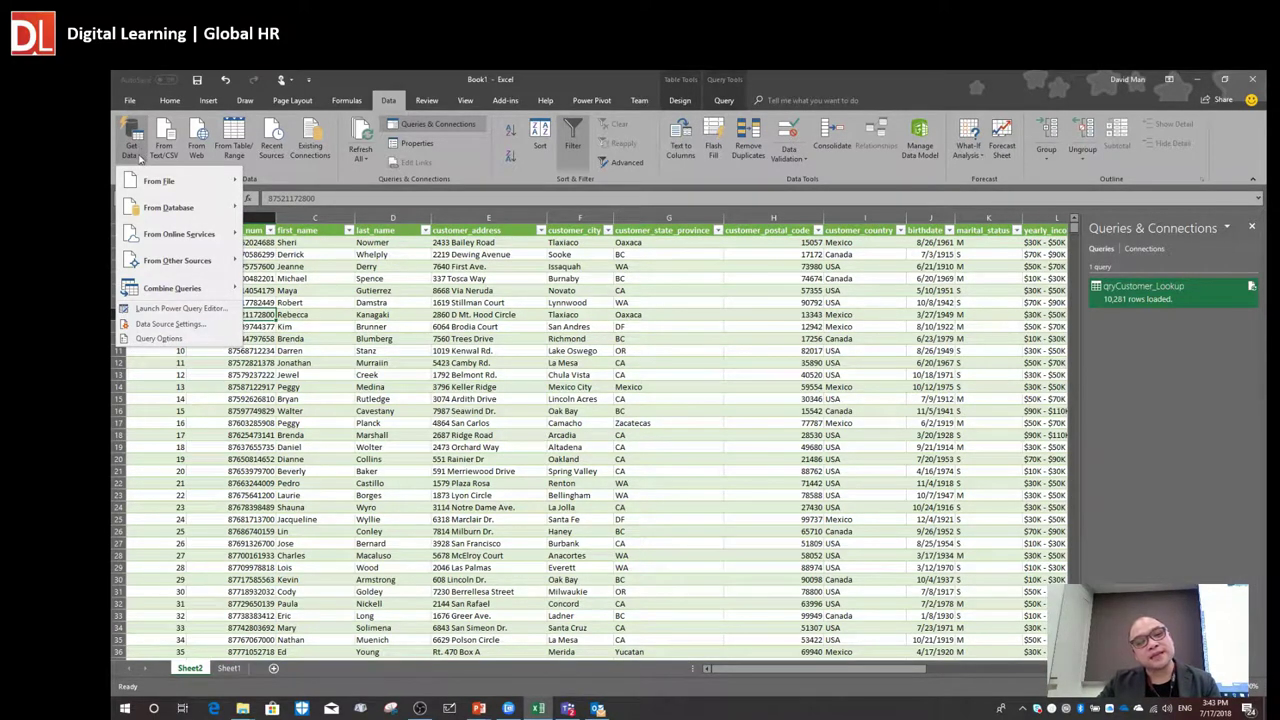
left_click(140, 160)
left_click(139, 158)
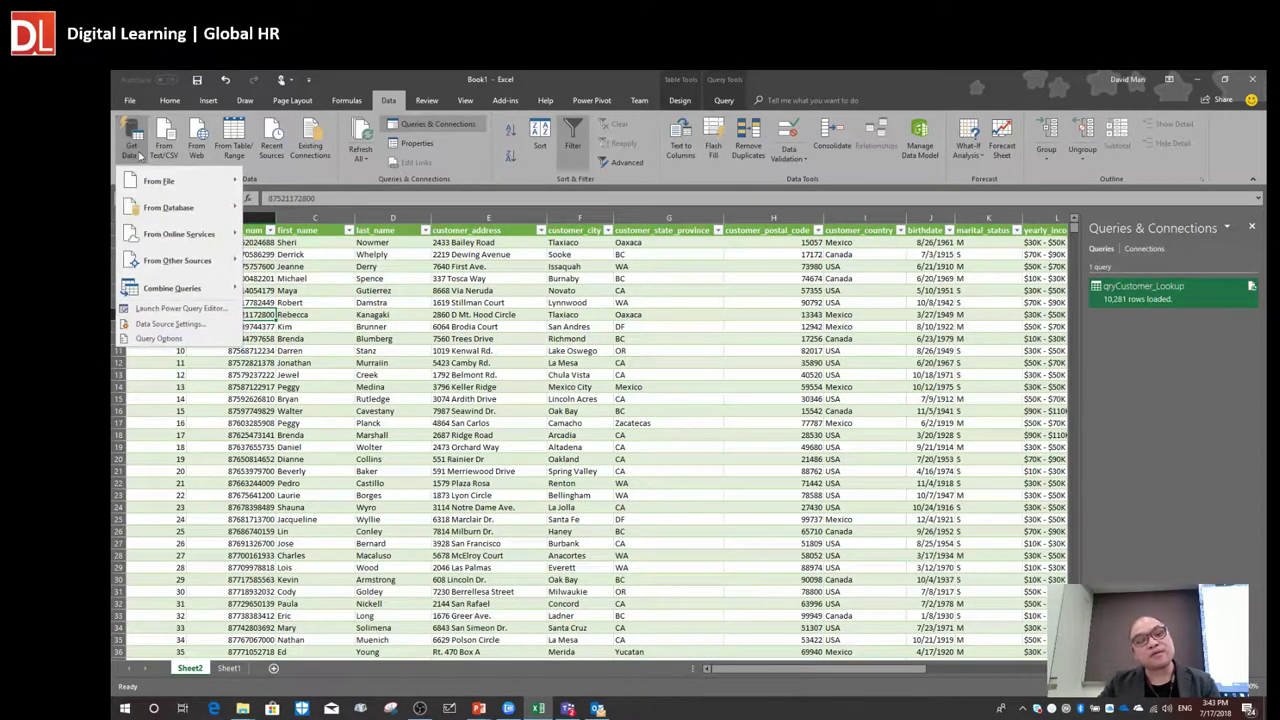
mouse_move(160, 182)
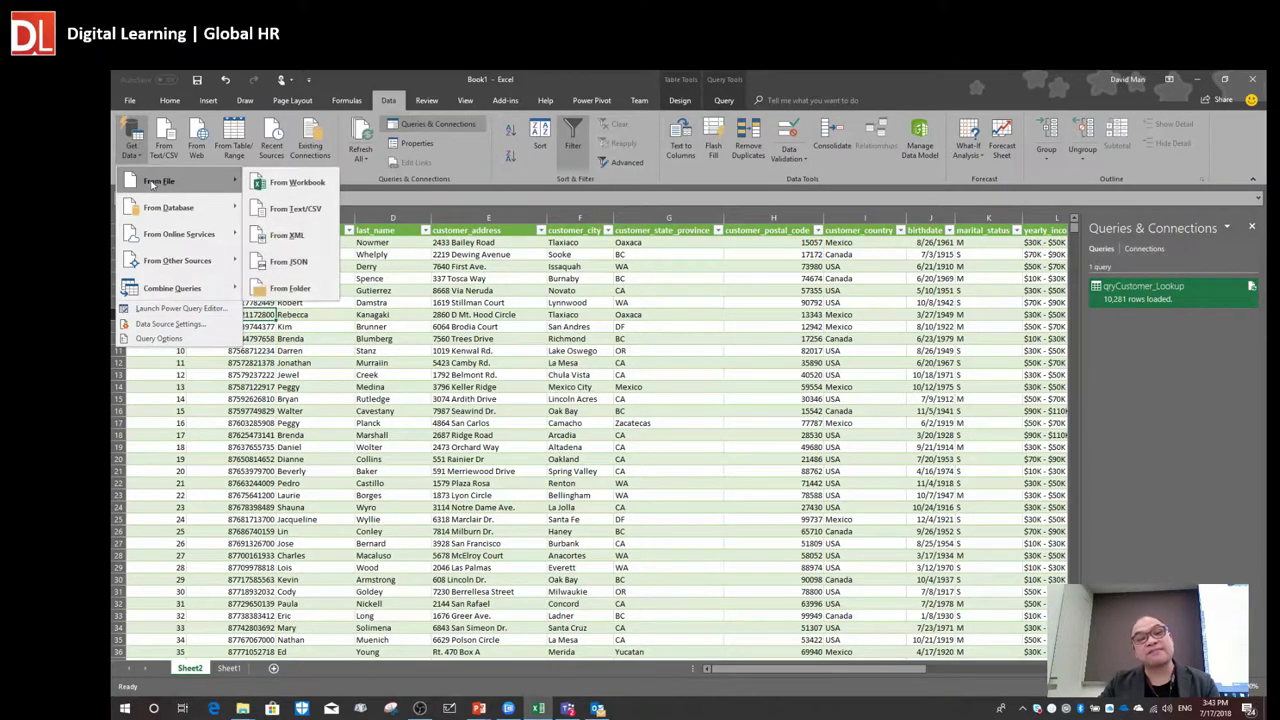
left_click(340, 72)
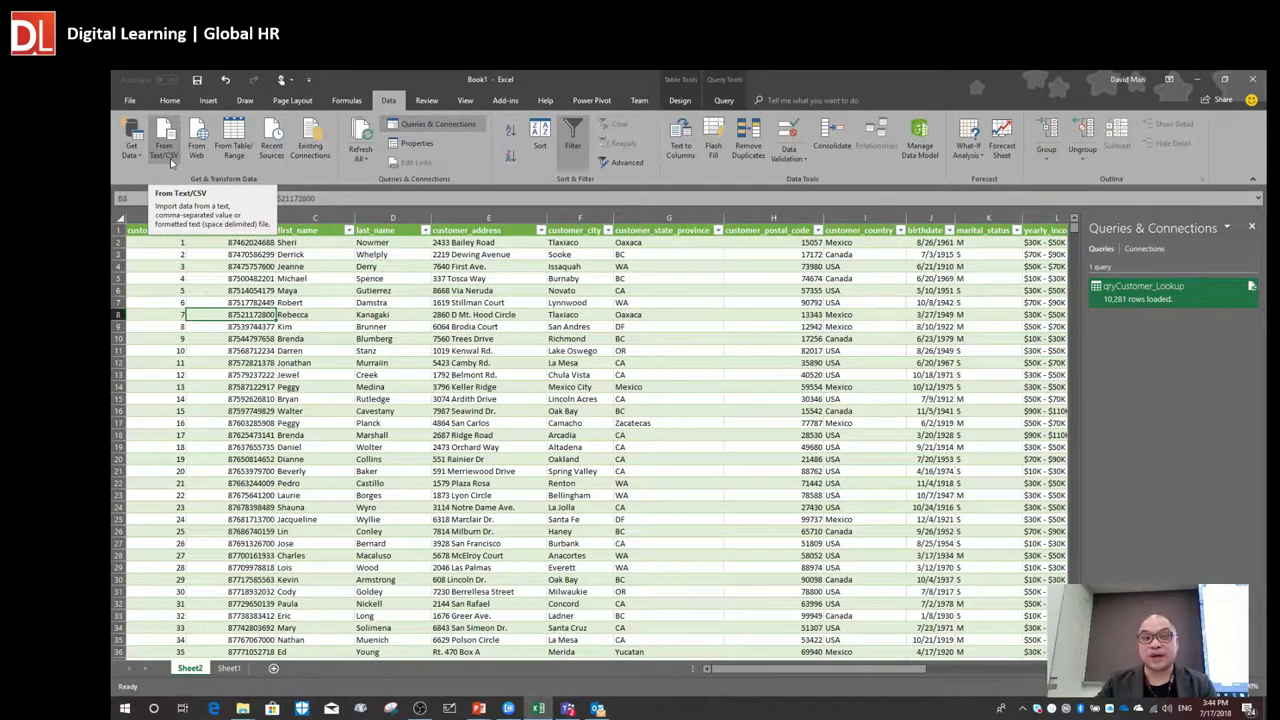
- Import Calendar_Lookup.csv from the CSV_Files folder and open it for editing in Power Query
left_click(170, 158)
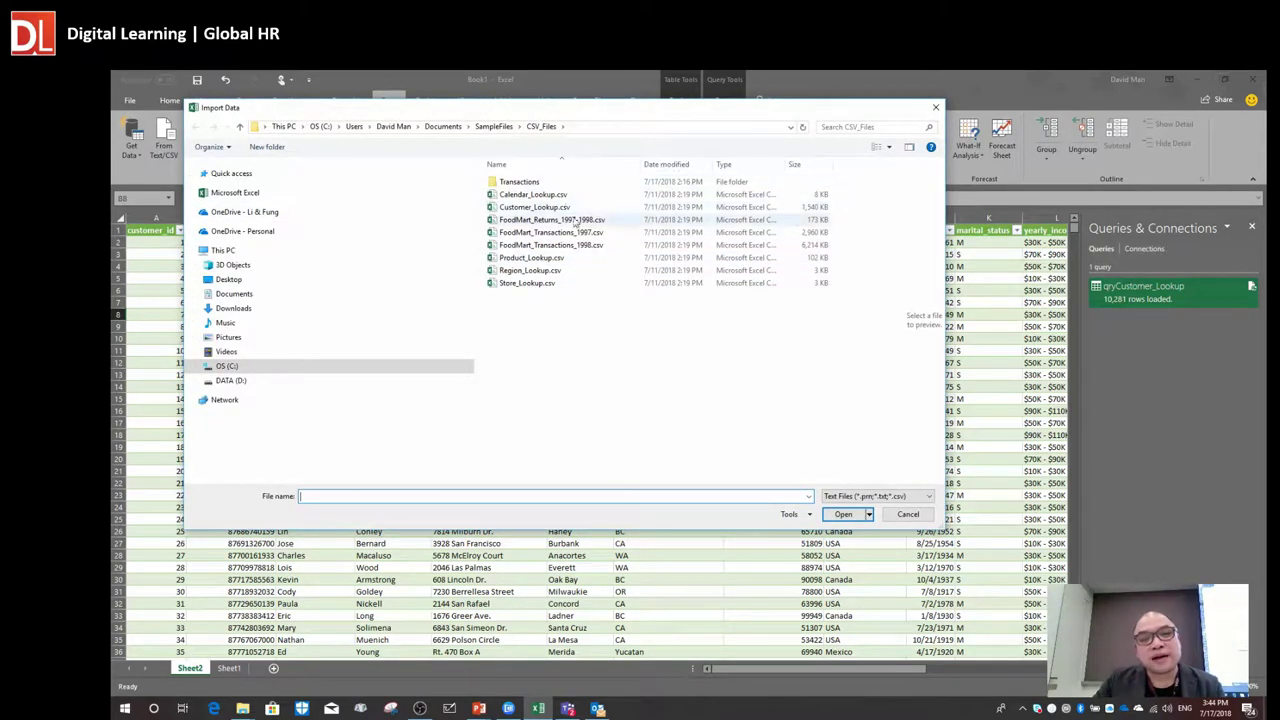
left_click(533, 195)
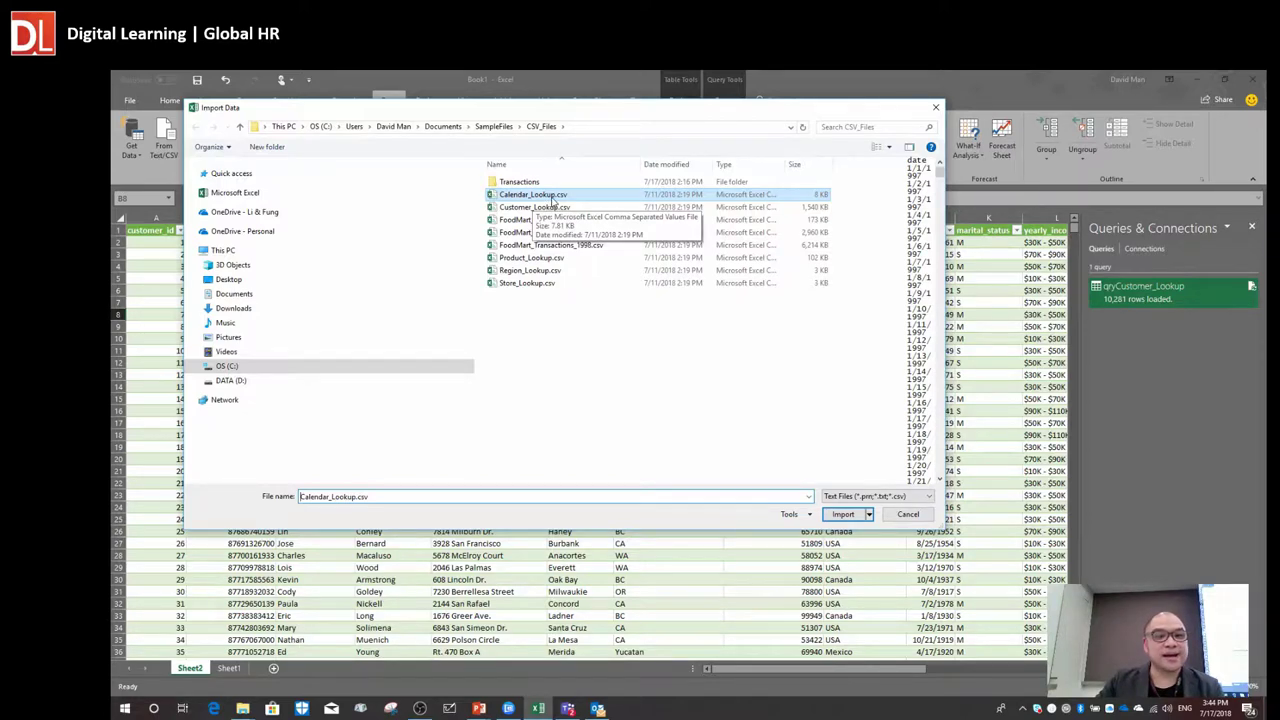
double_click(551, 197)
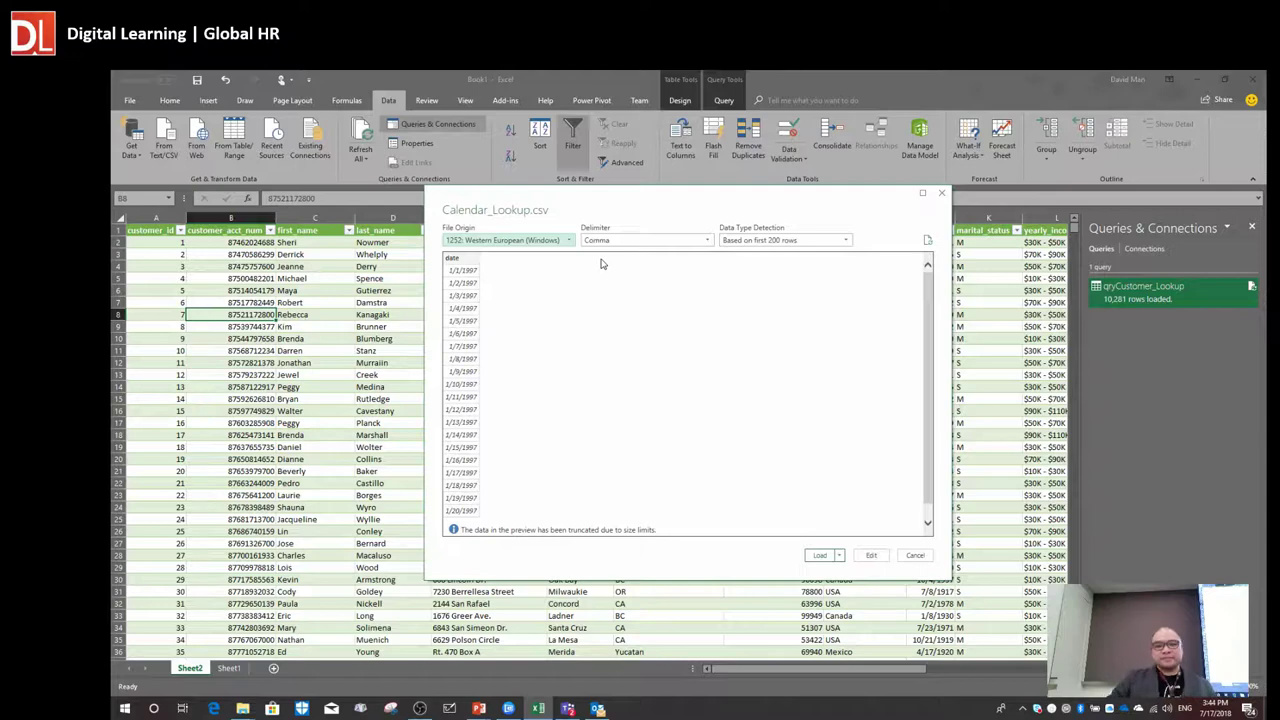
left_click_drag(626, 202, 562, 128)
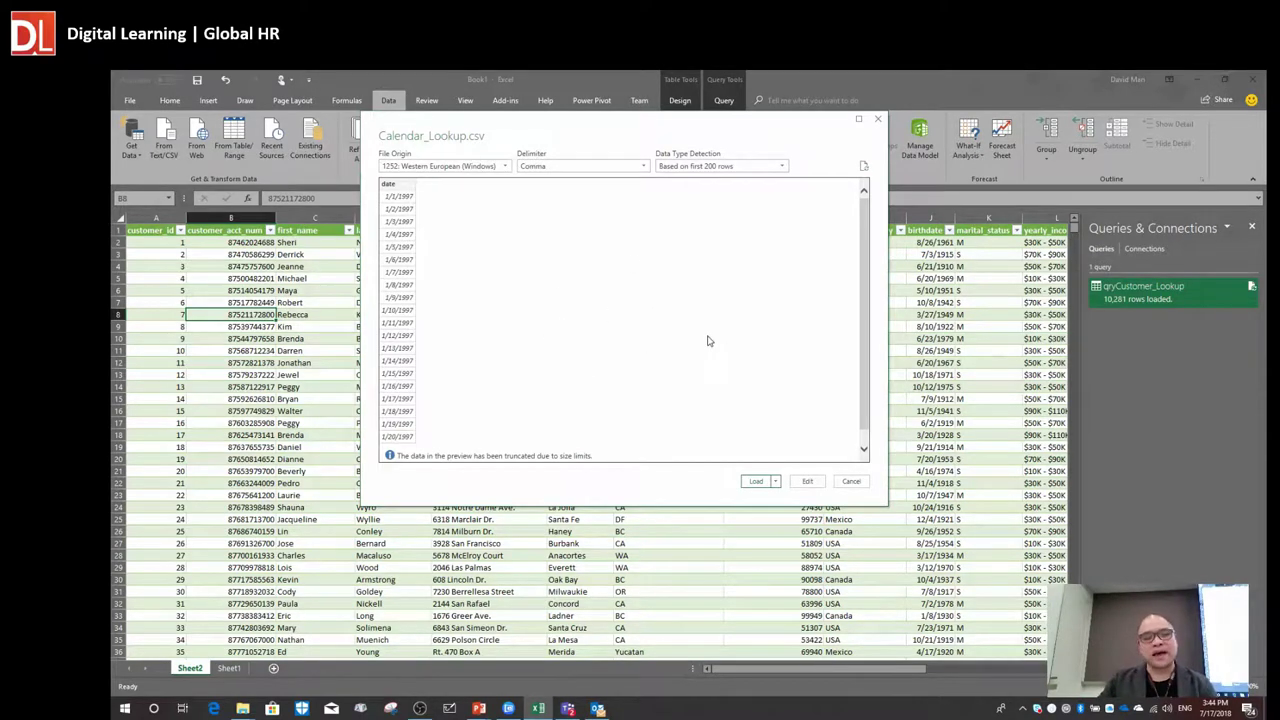
left_click(807, 482)
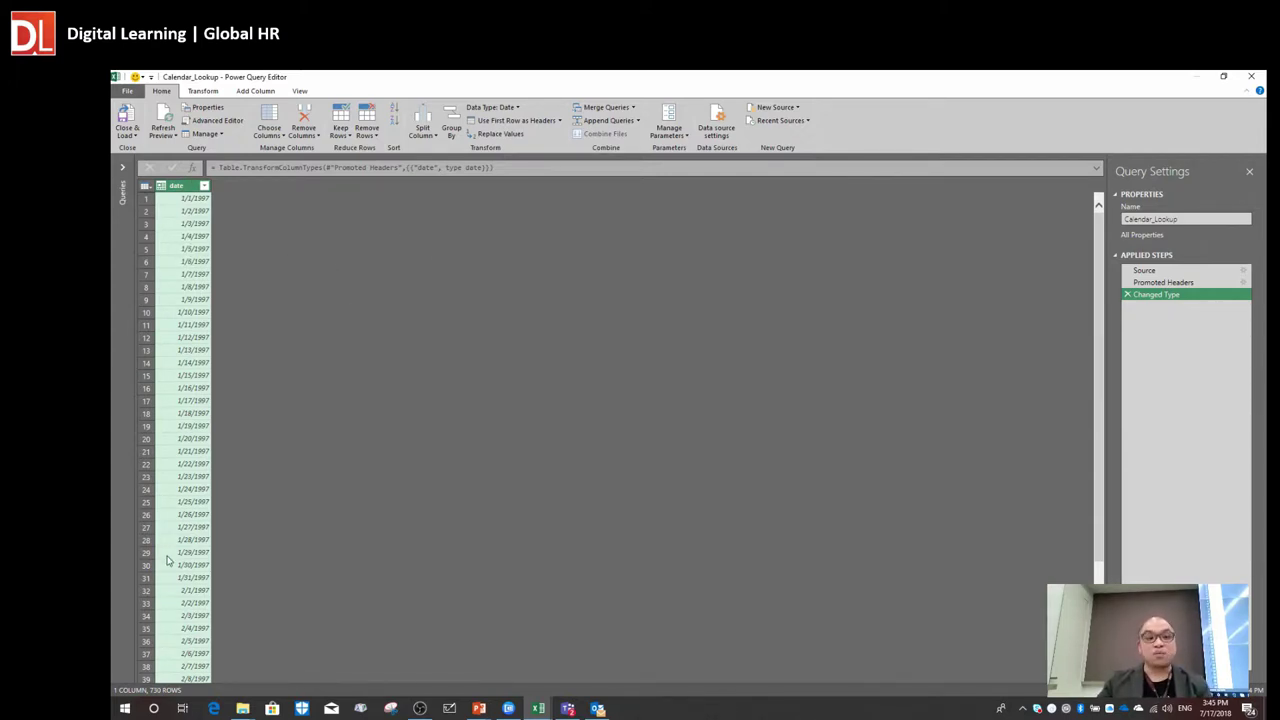
- Expand the list of queries and rename the Calendar_Lookup query as qryCalendar_Lookup
left_click(122, 168)
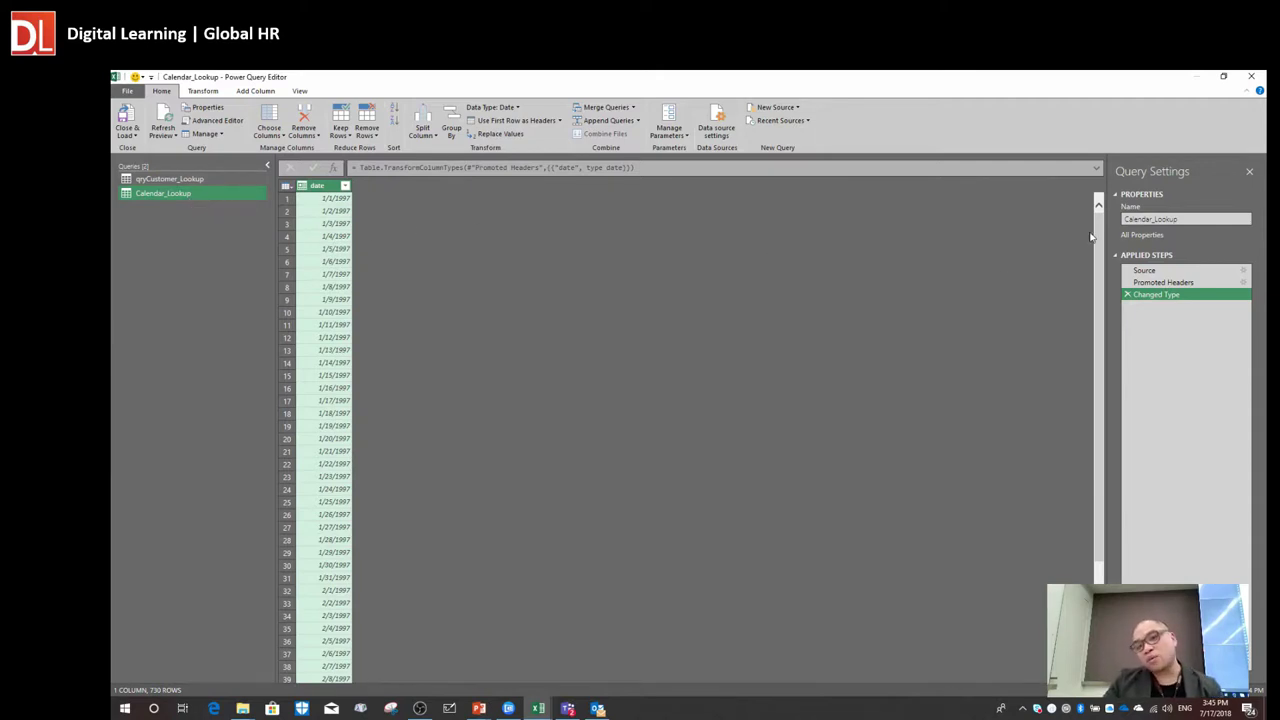
left_click(1126, 219)
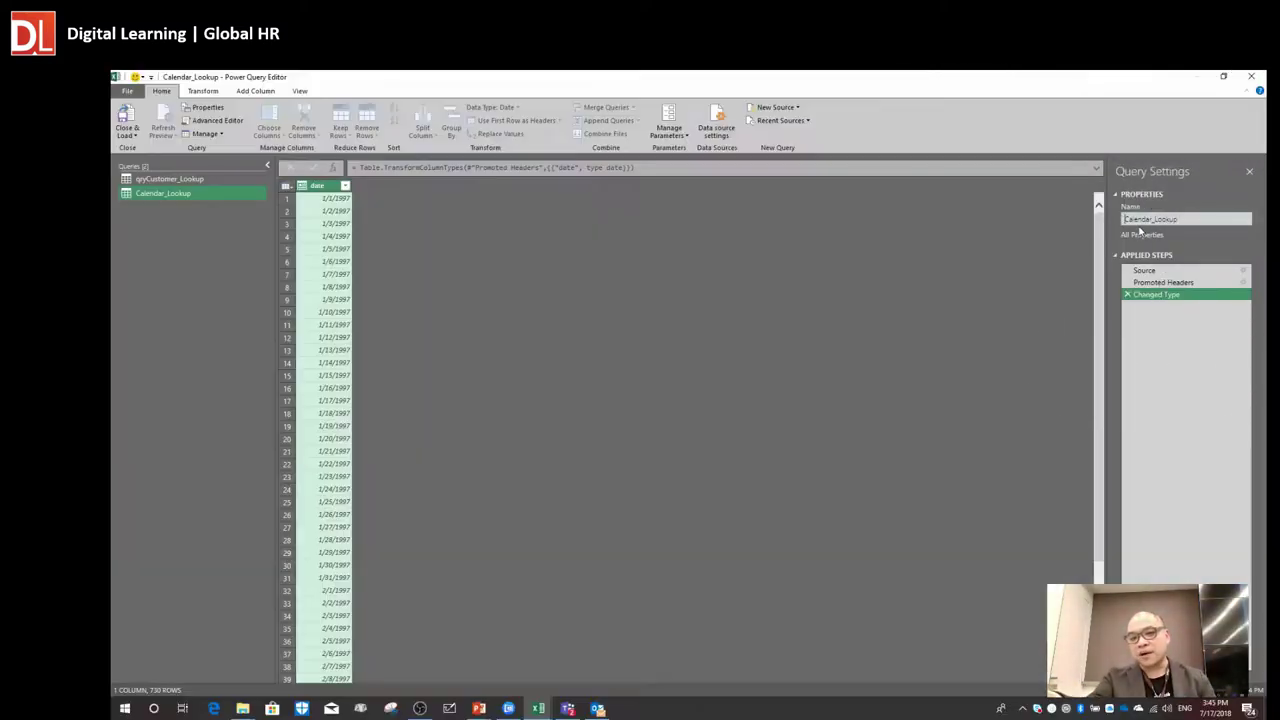
type("qry")
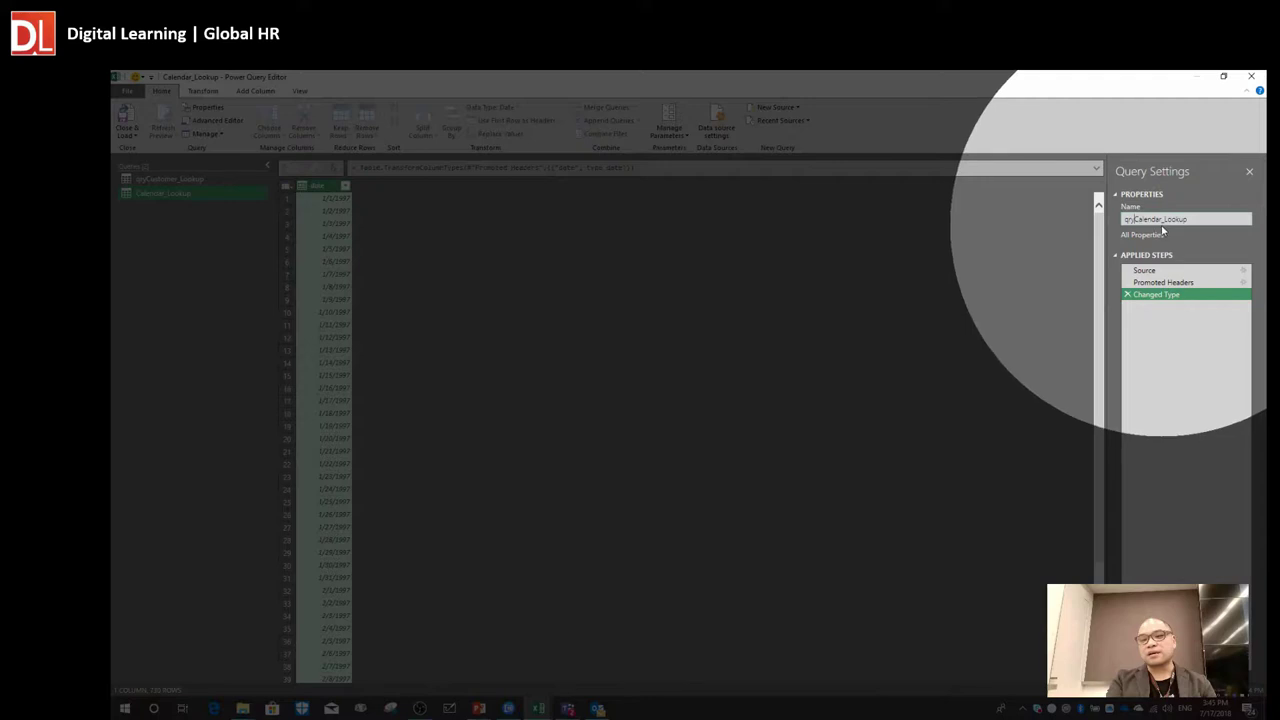
key("Return")
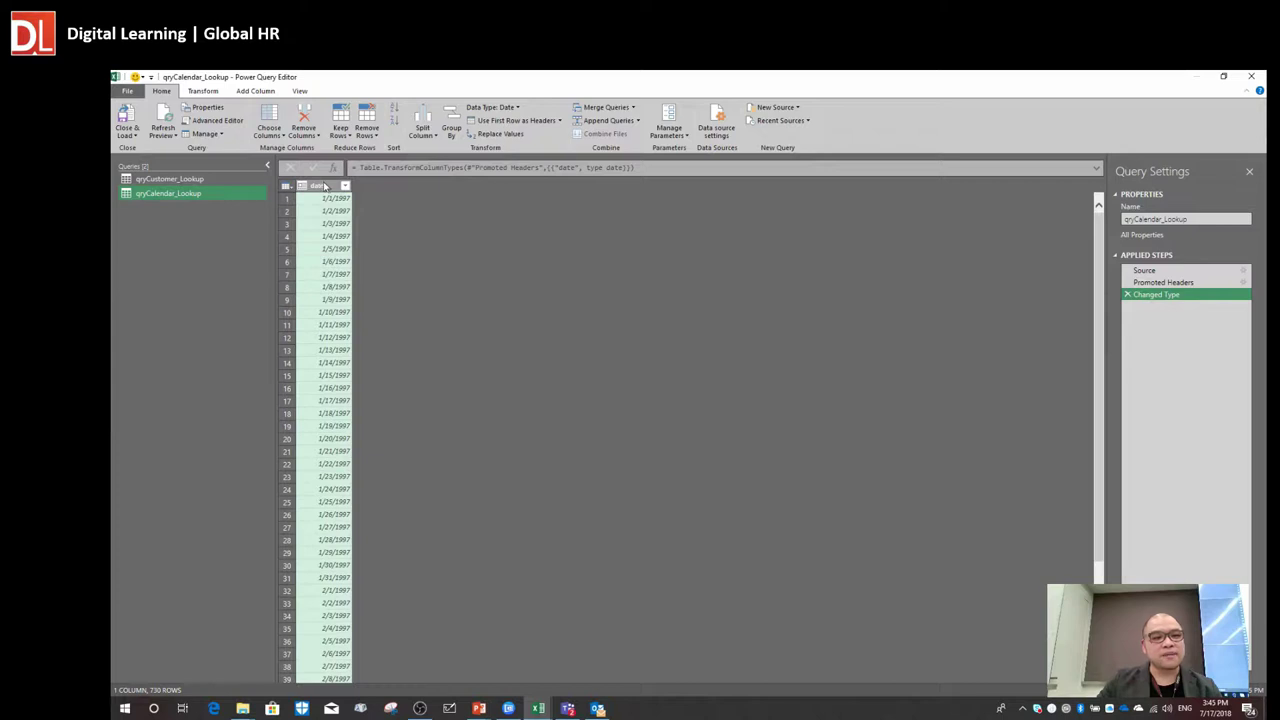
- Add an Age column calculated from the date column, keeping the original dates
left_click(325, 261)
left_click(322, 189)
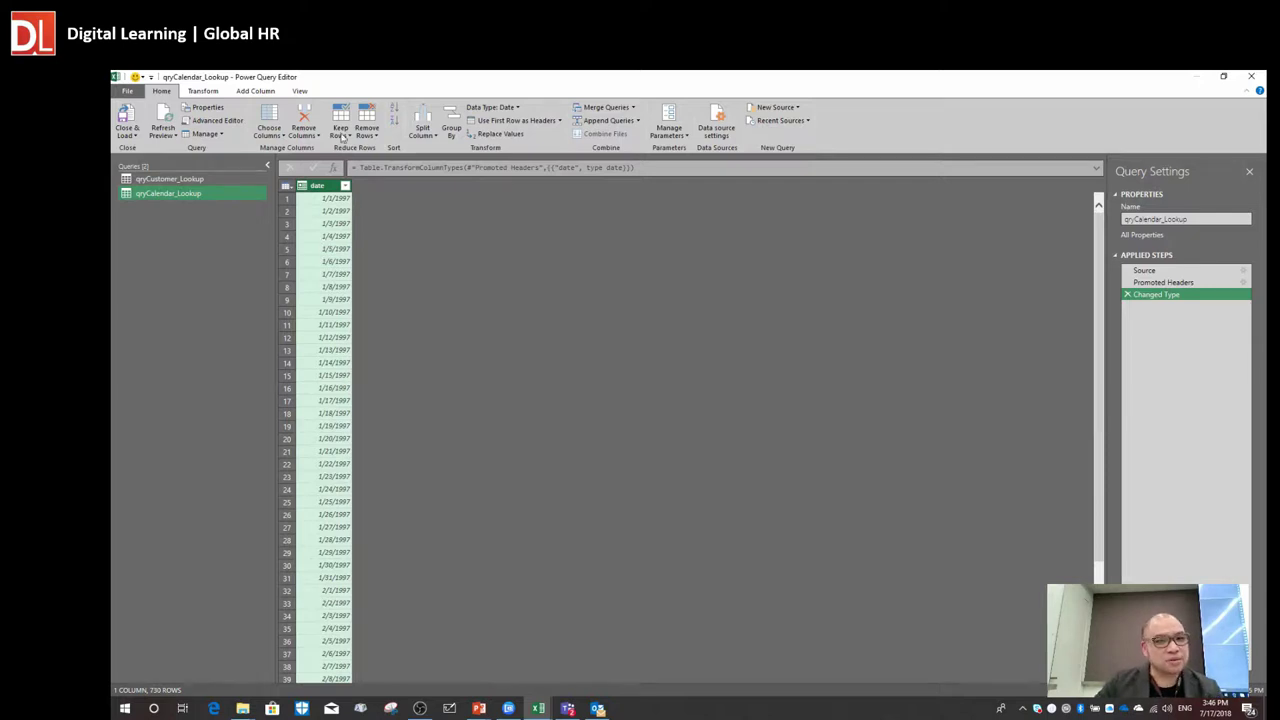
left_click(202, 96)
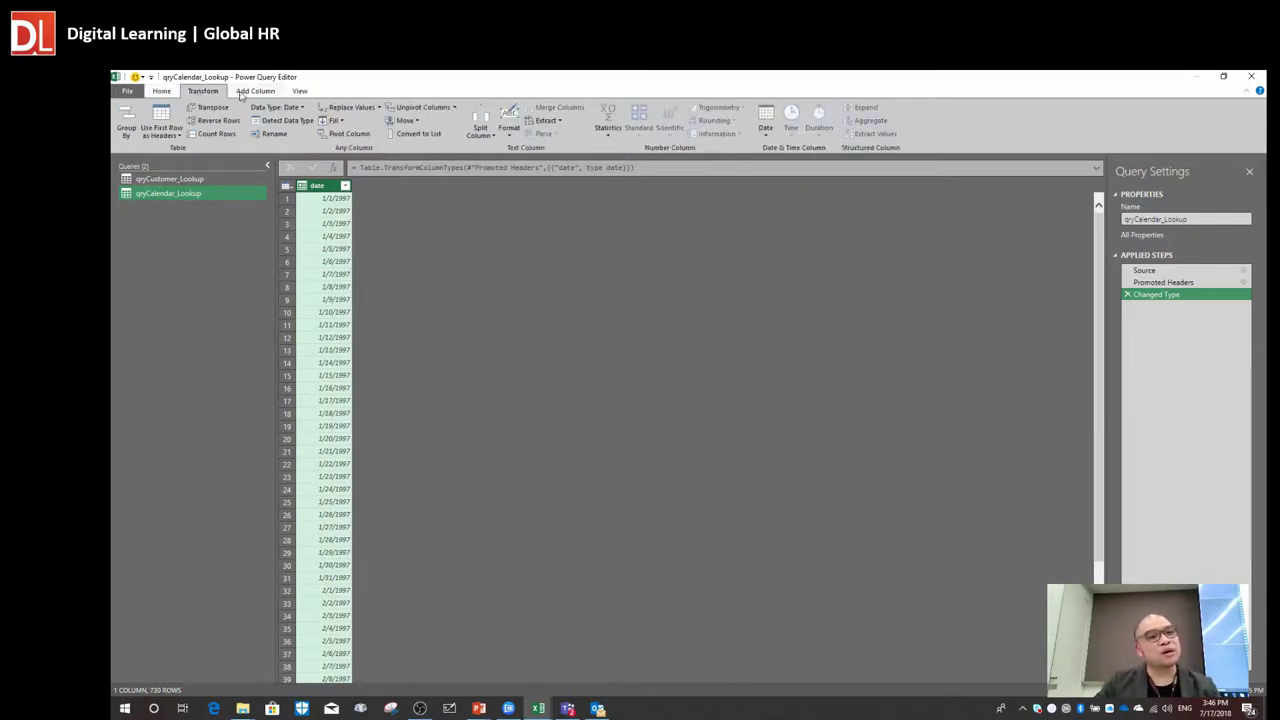
left_click(246, 93)
scroll(246, 95, "up", 1)
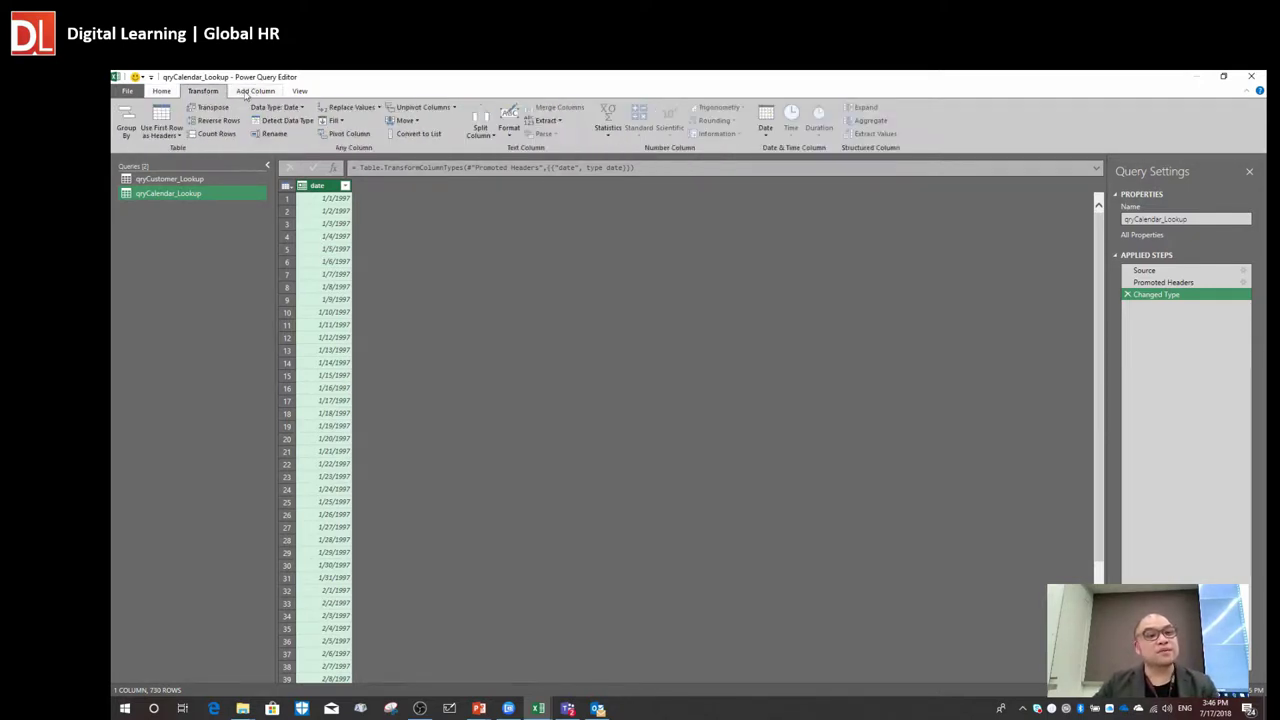
left_click(259, 94)
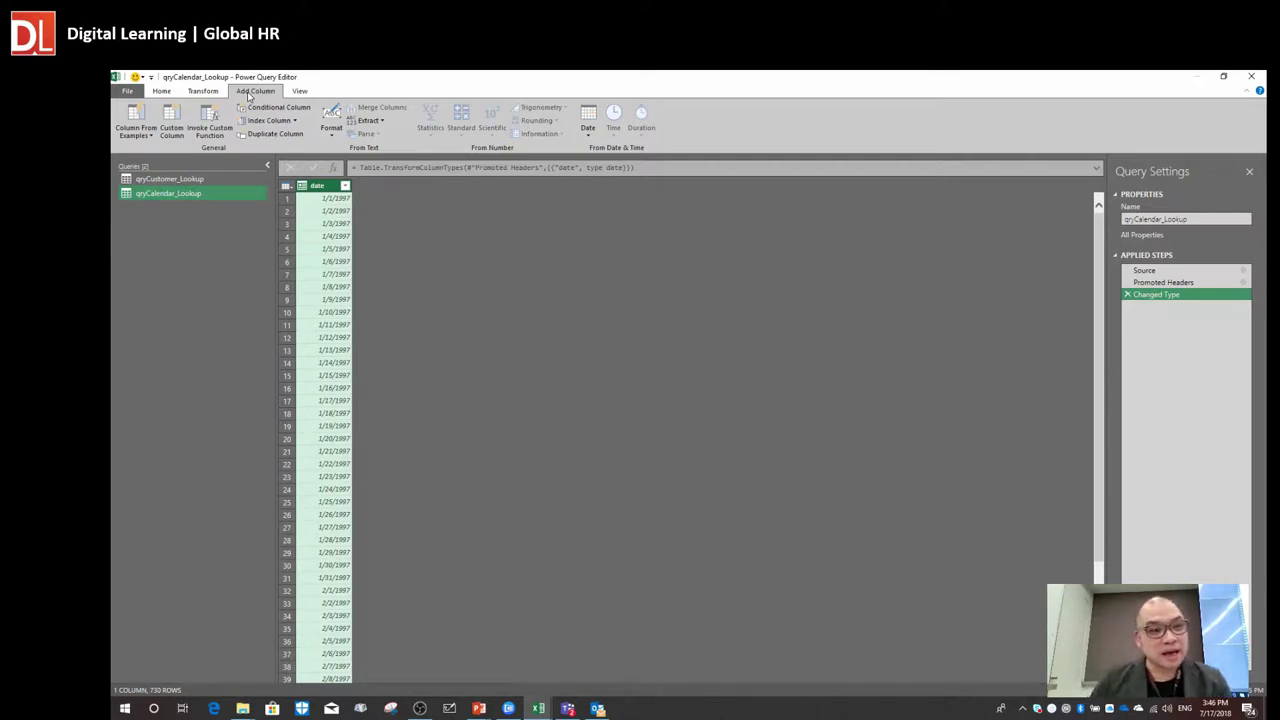
left_click(586, 136)
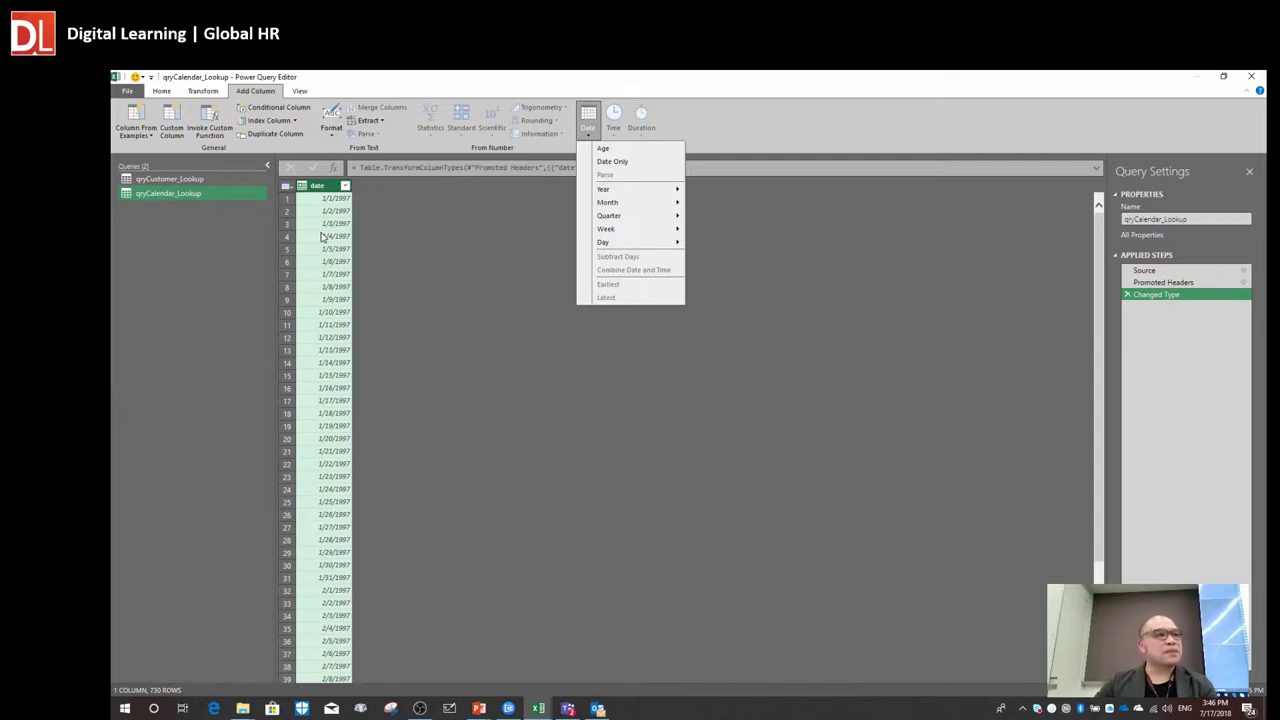
left_click(614, 149)
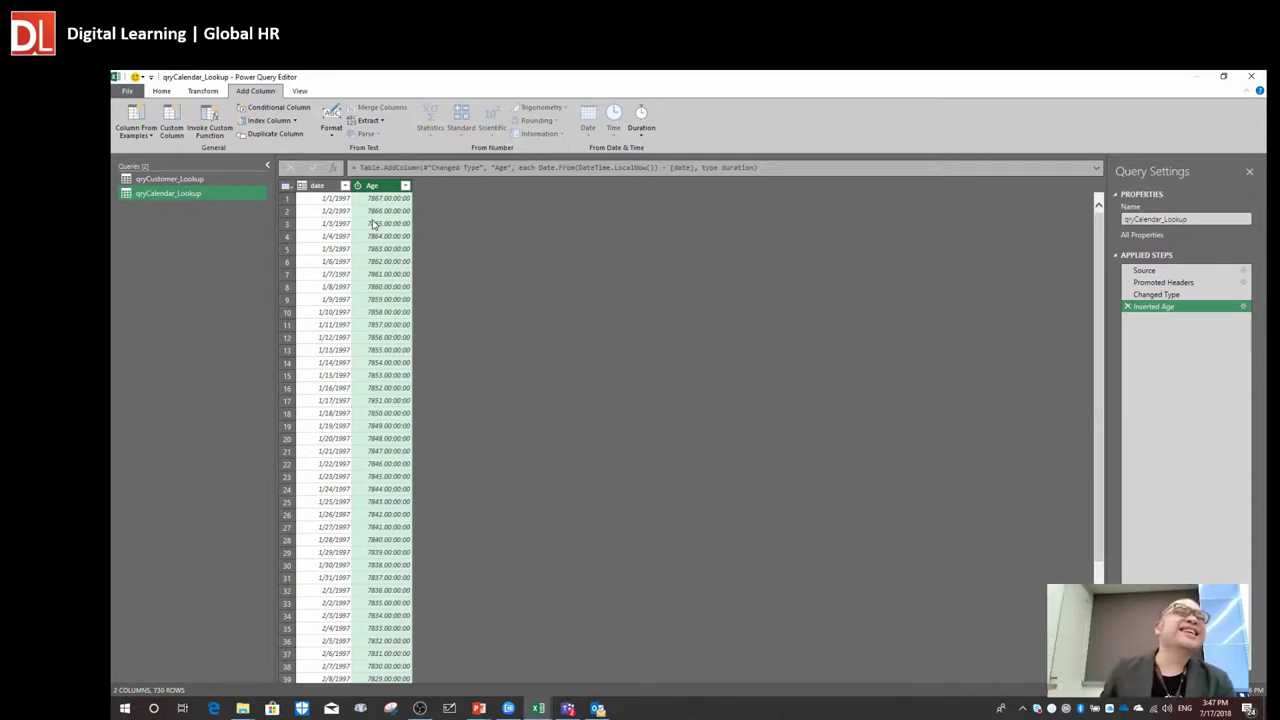
- Add a Year column extracted from the date column
left_click(325, 189)
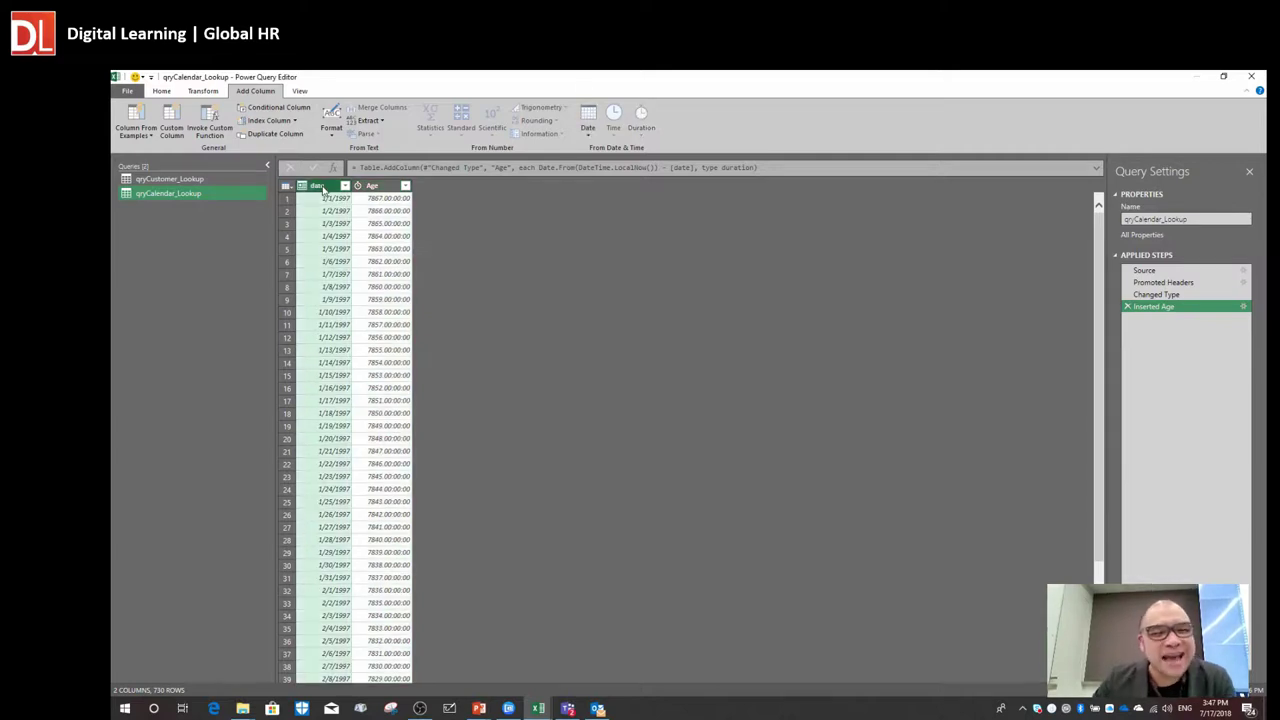
left_click(588, 128)
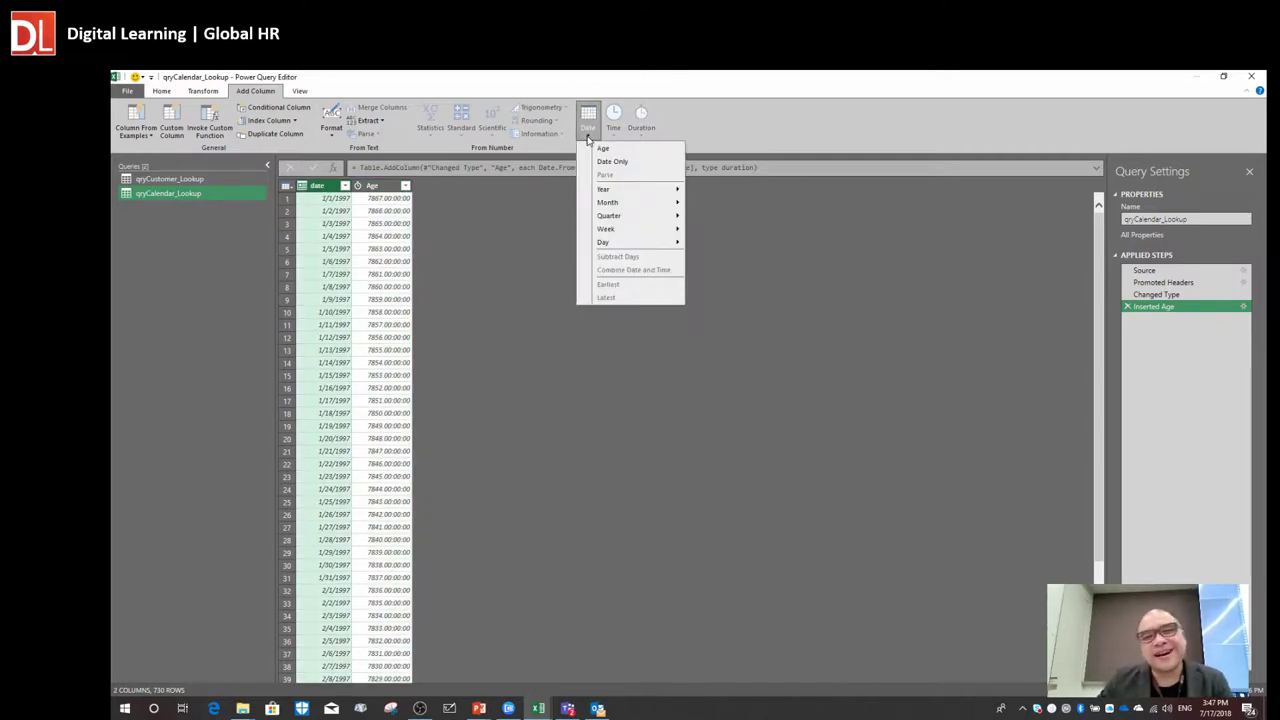
mouse_move(652, 210)
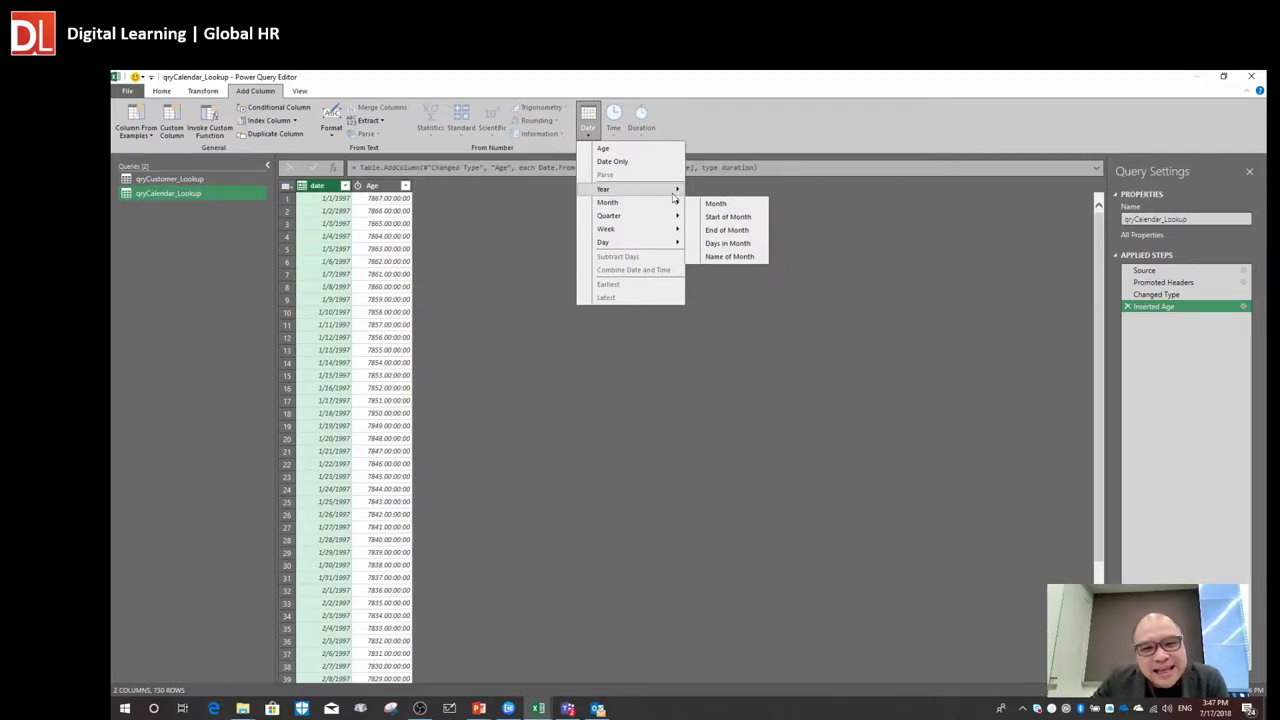
left_click(716, 191)
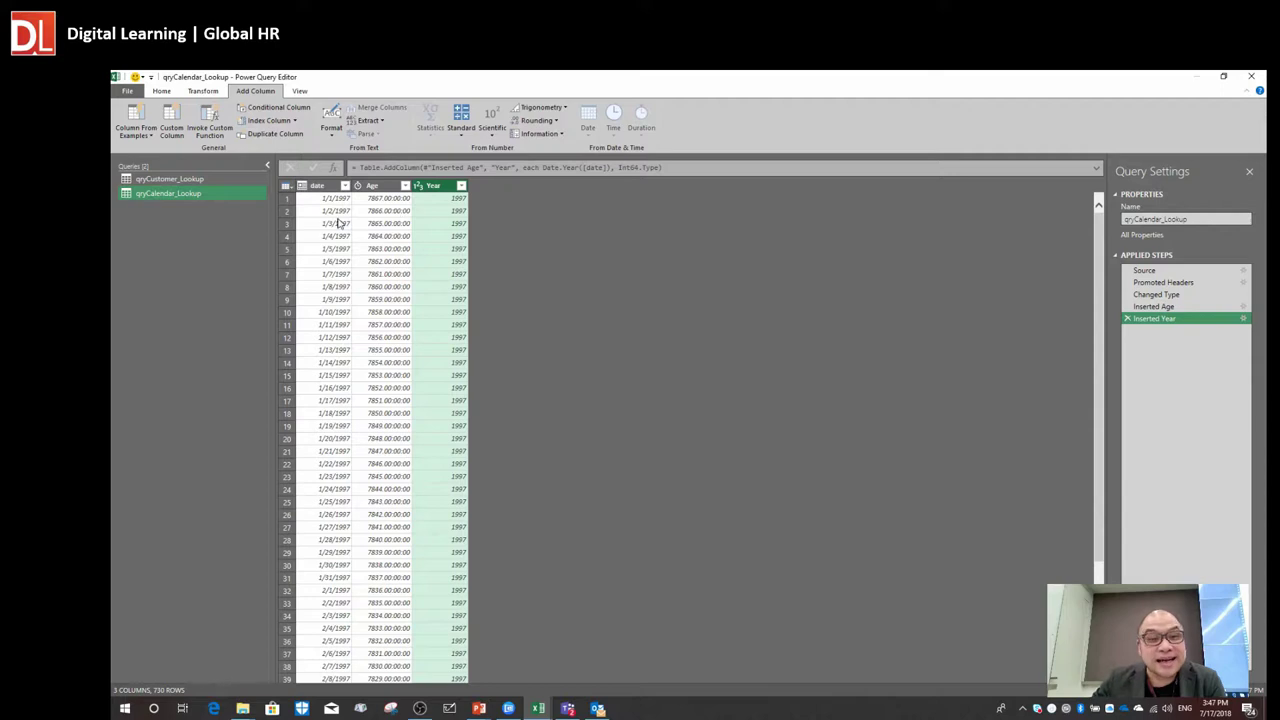
- Add a Week of Year column derived from the date column
left_click(322, 190)
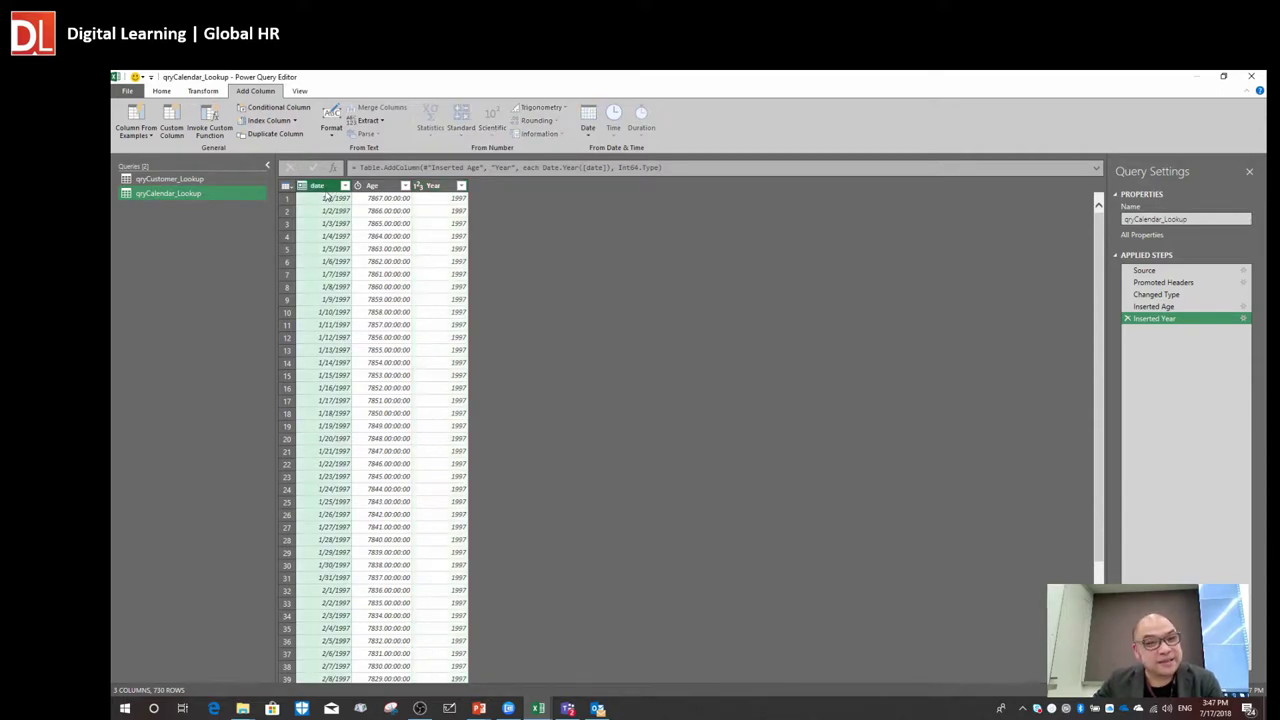
left_click(588, 125)
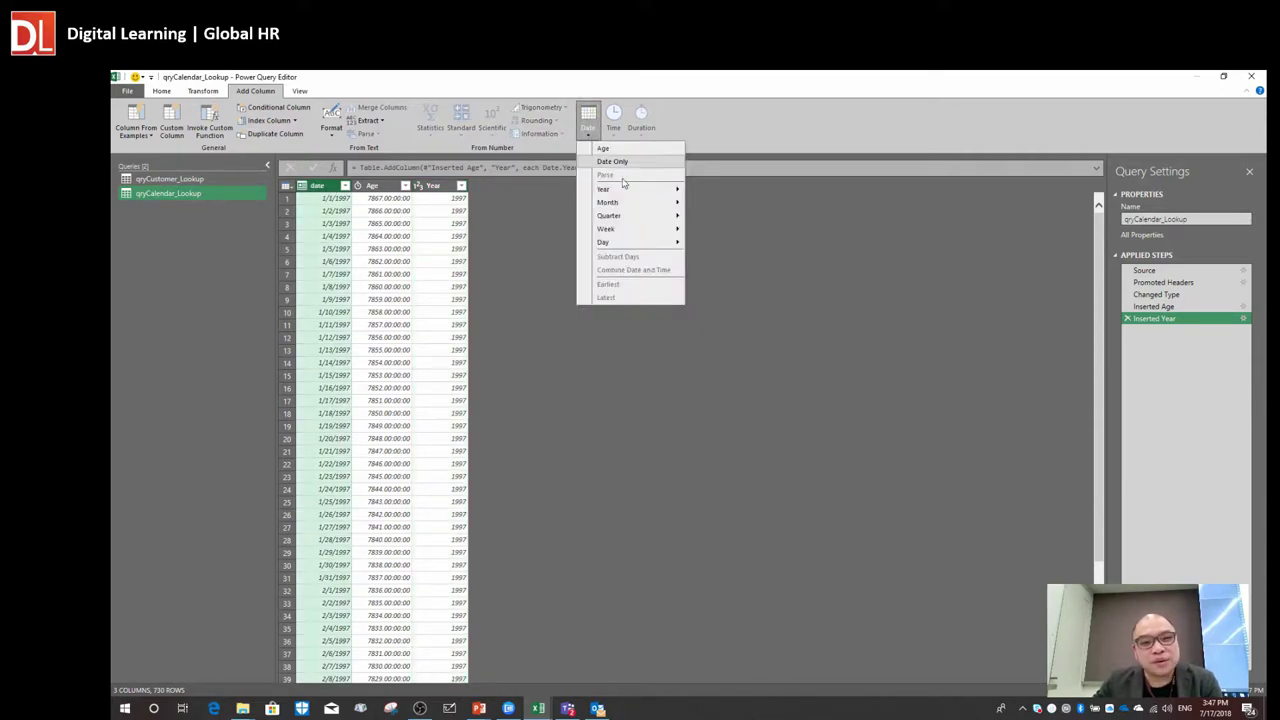
mouse_move(658, 233)
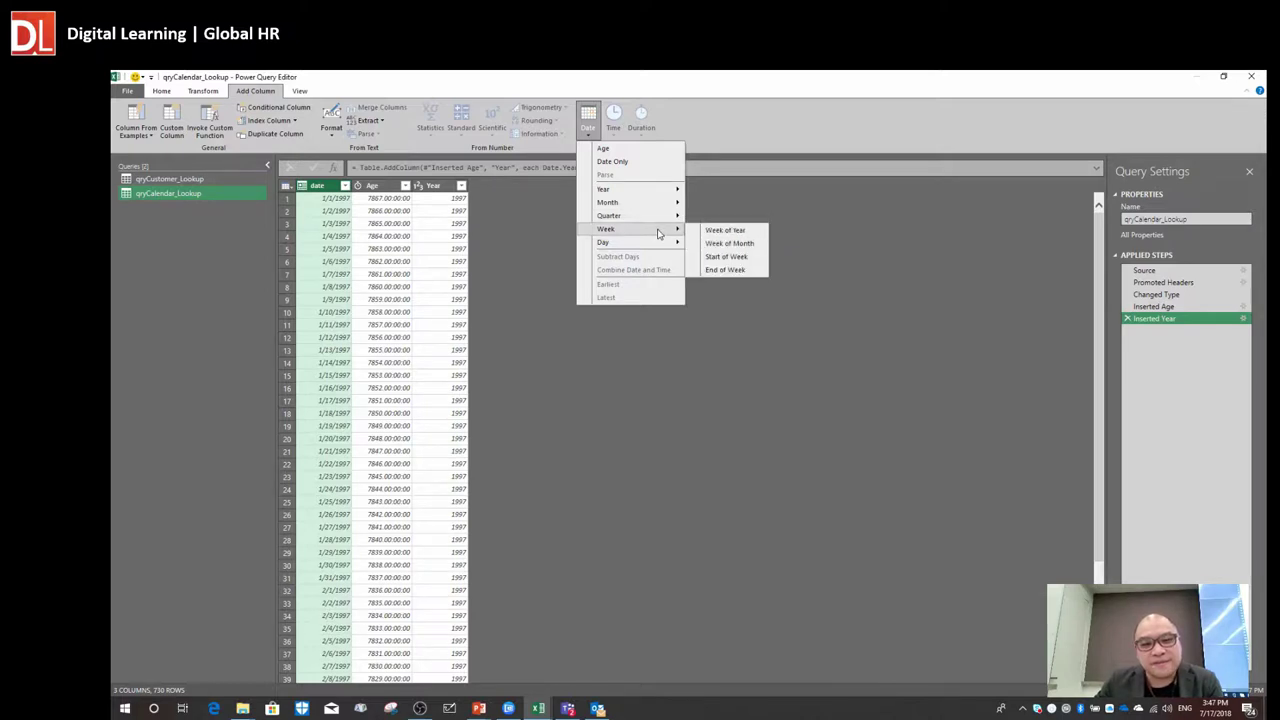
left_click(744, 234)
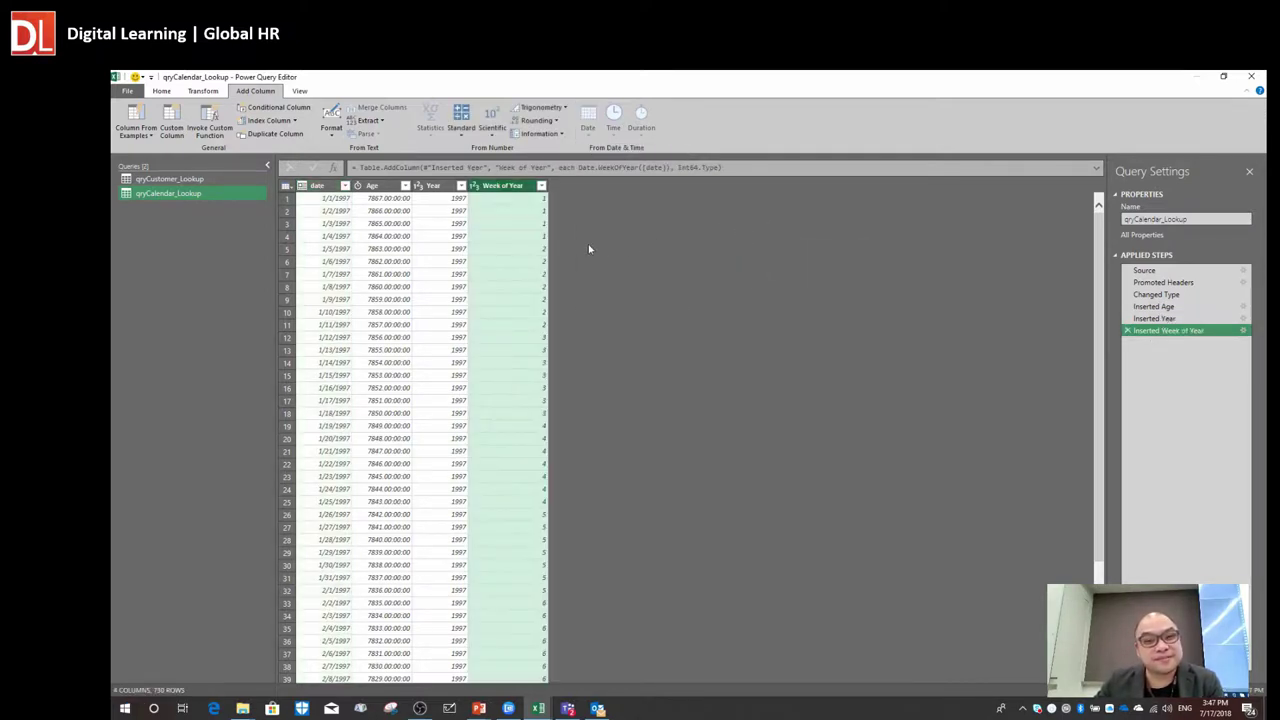
- Examine how the Week of Year numbers progress across the January and February 1997 dates
left_click(520, 210)
scroll(542, 302, "down", 5)
left_click(536, 264)
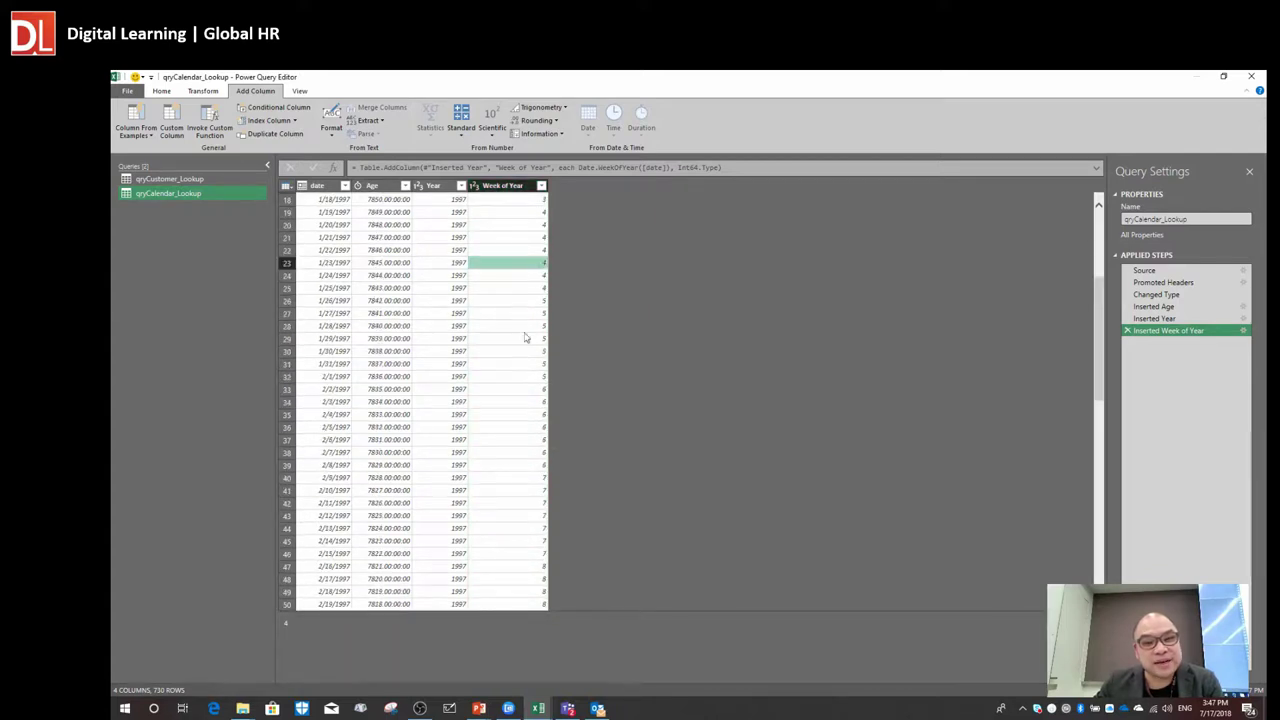
left_click(526, 352)
left_click(528, 315)
left_click(539, 428)
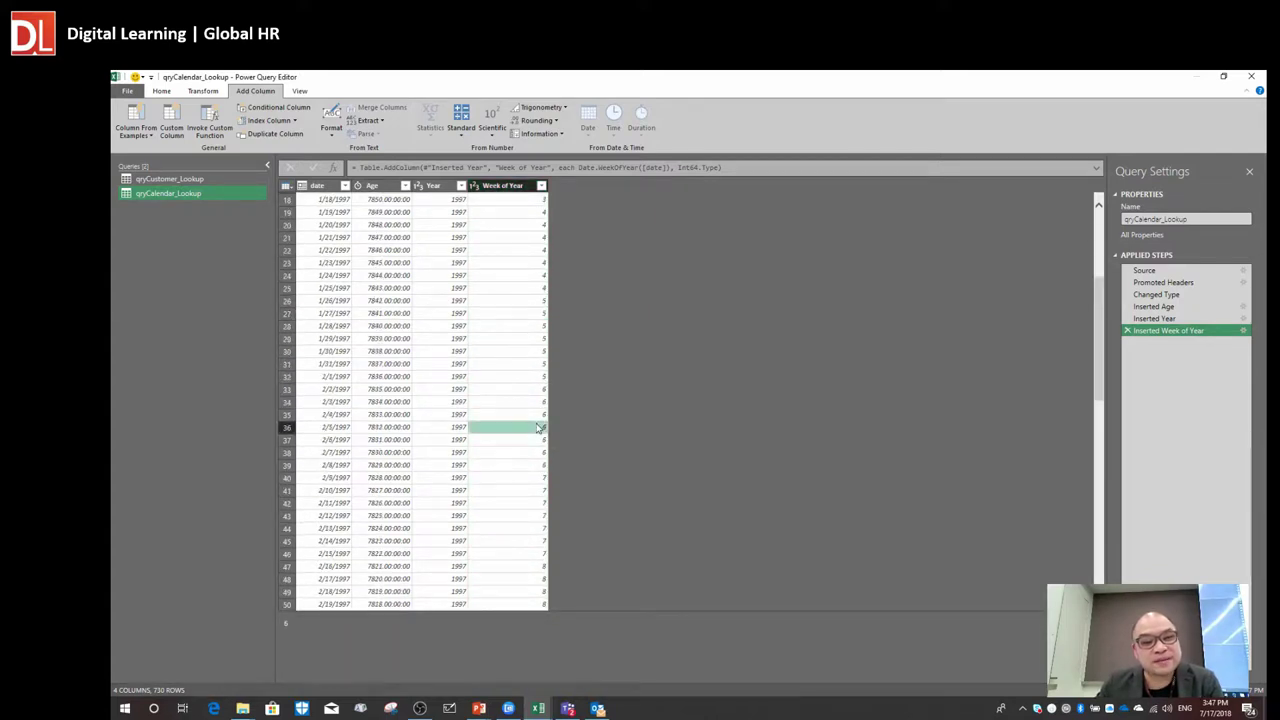
left_click(536, 505)
scroll(540, 495, "up", 2)
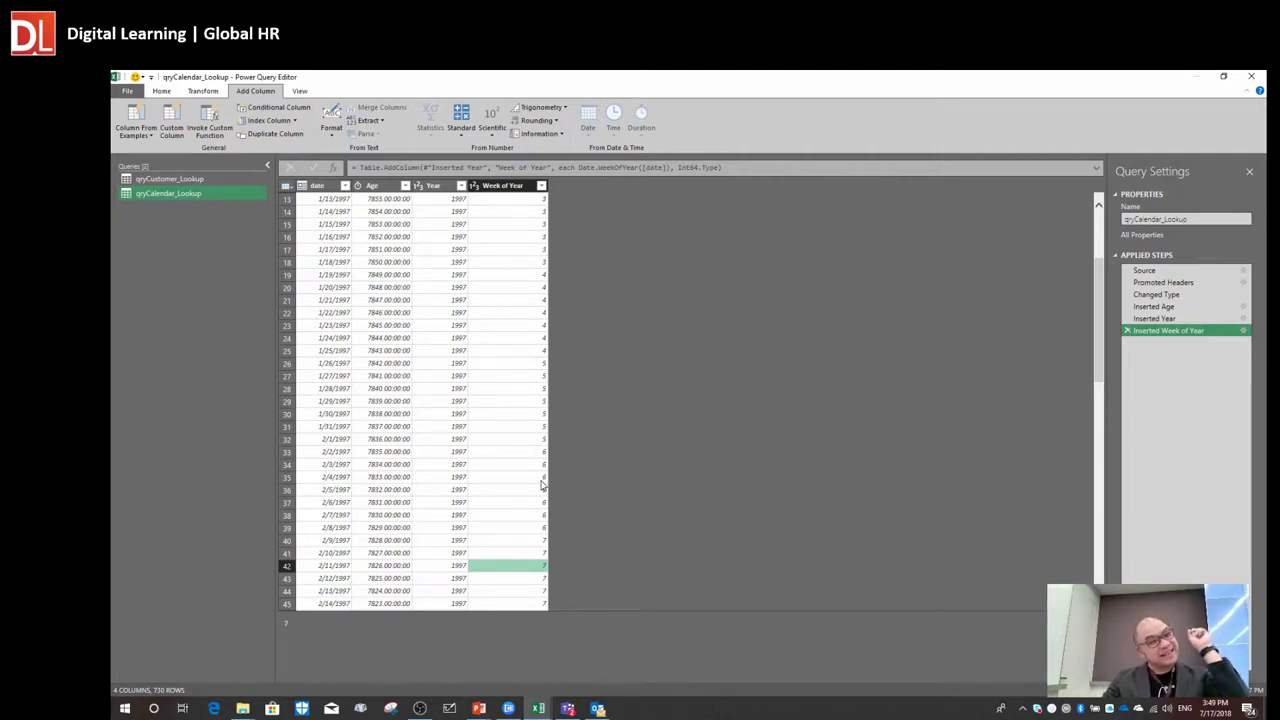
left_click(356, 249)
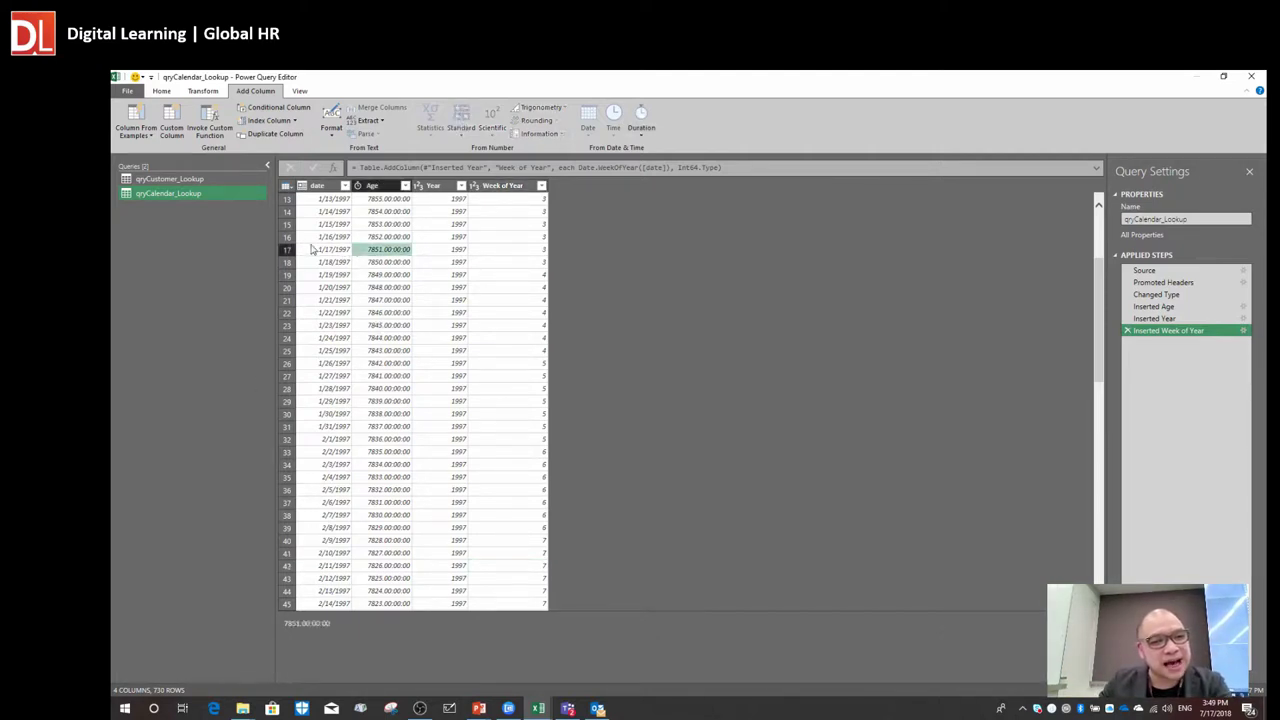
left_click(438, 277)
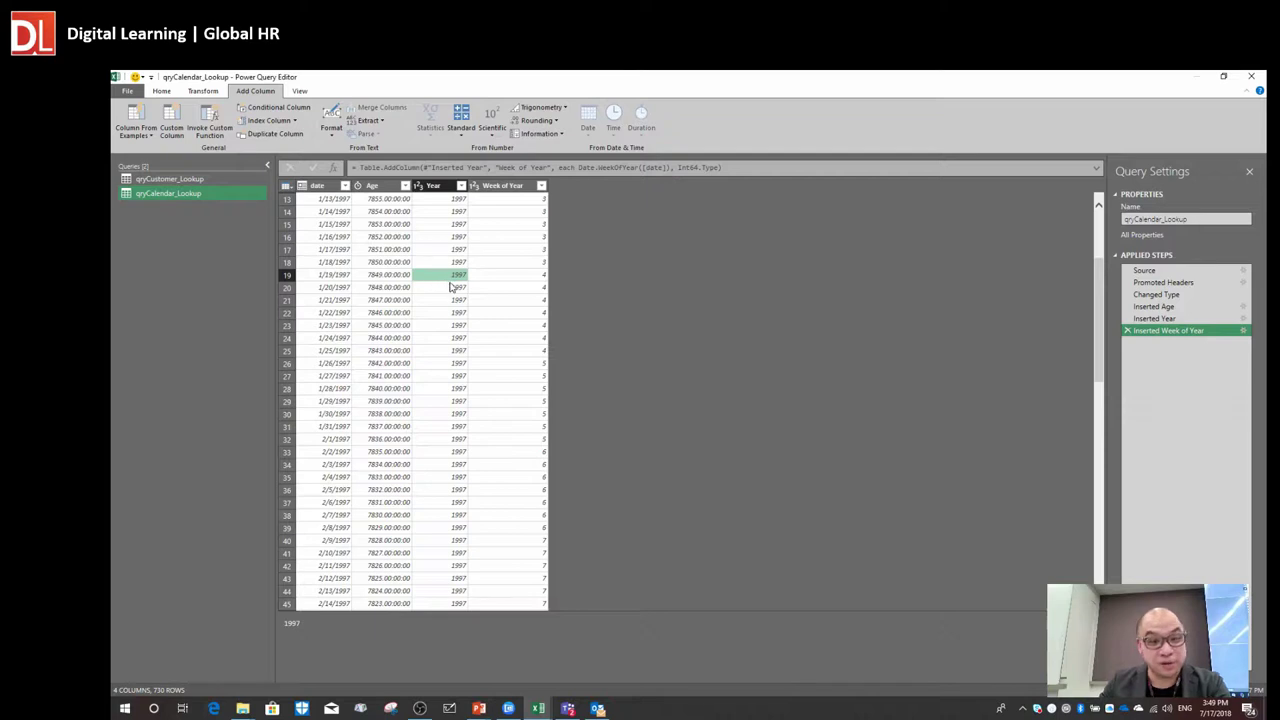
left_click(430, 237)
left_click(480, 241)
left_click(375, 264)
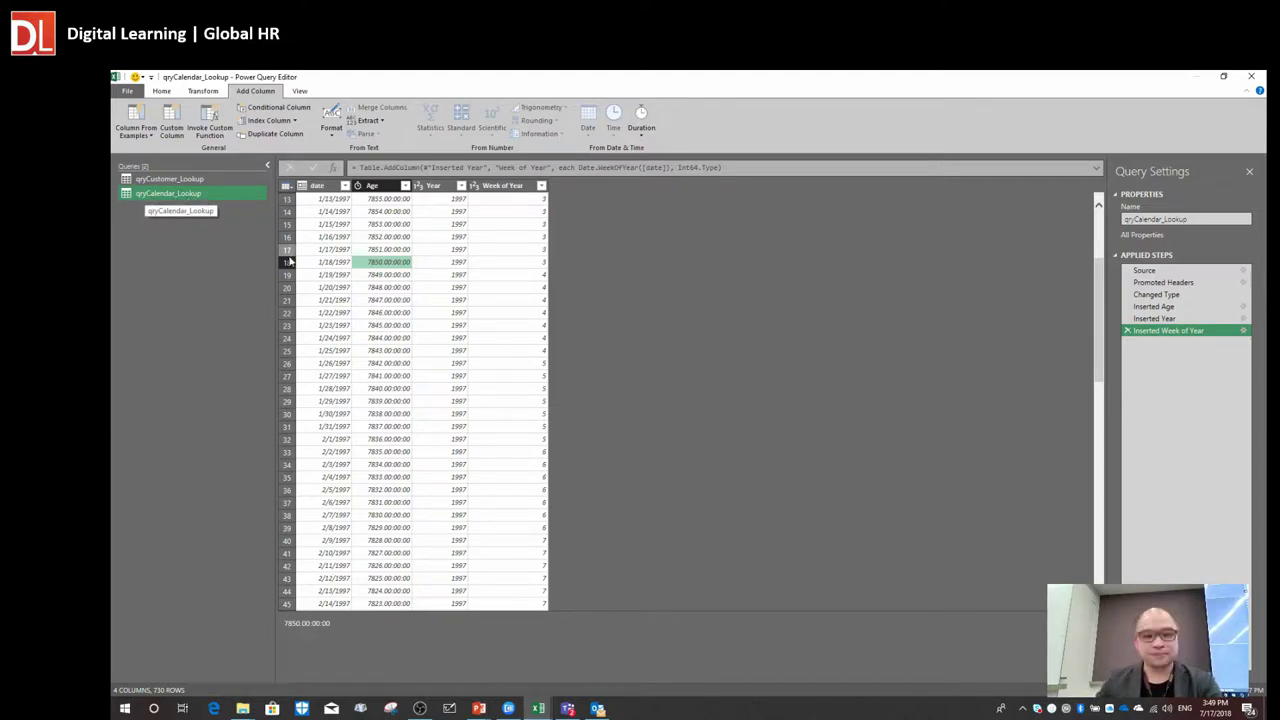
left_click(446, 277)
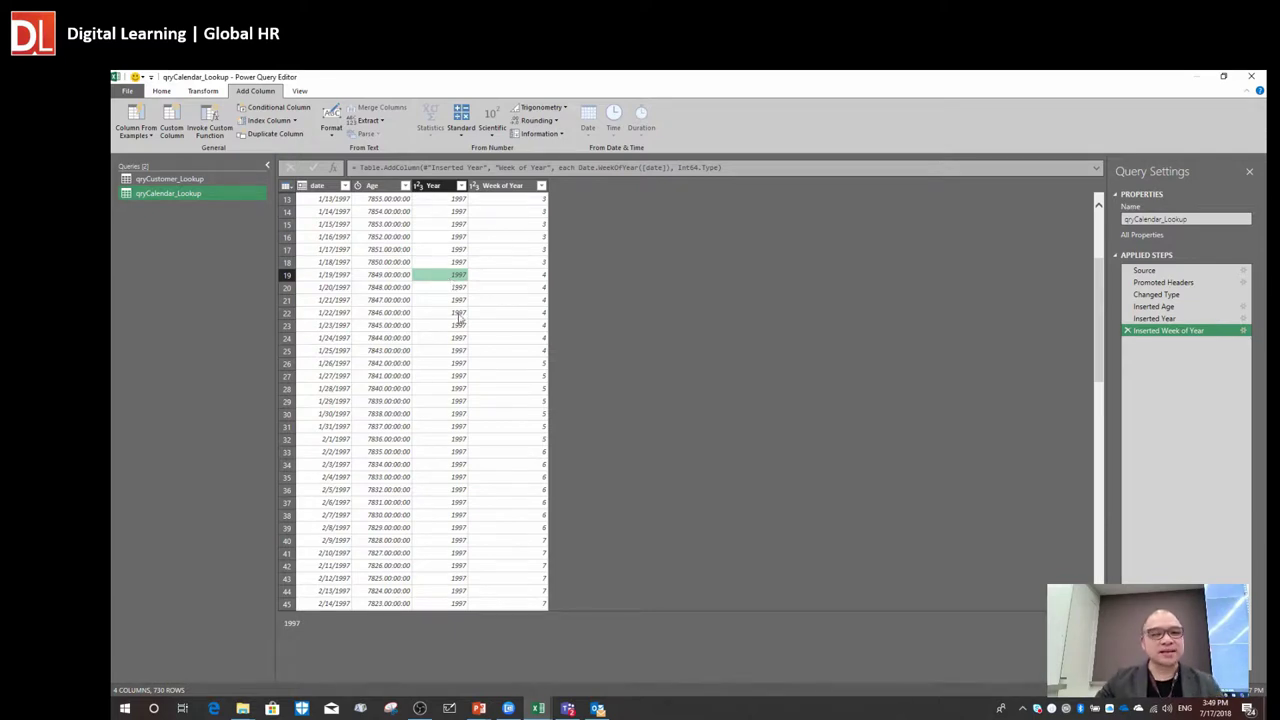
left_click(433, 187)
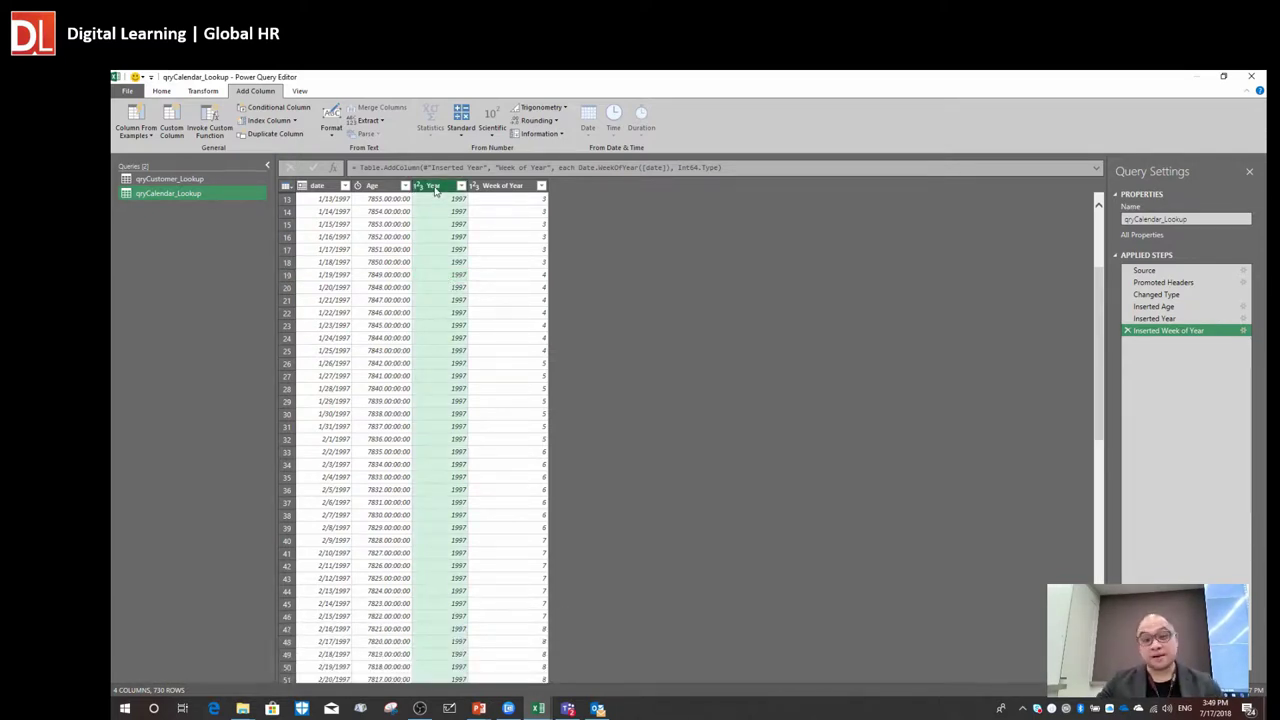
left_click(364, 188)
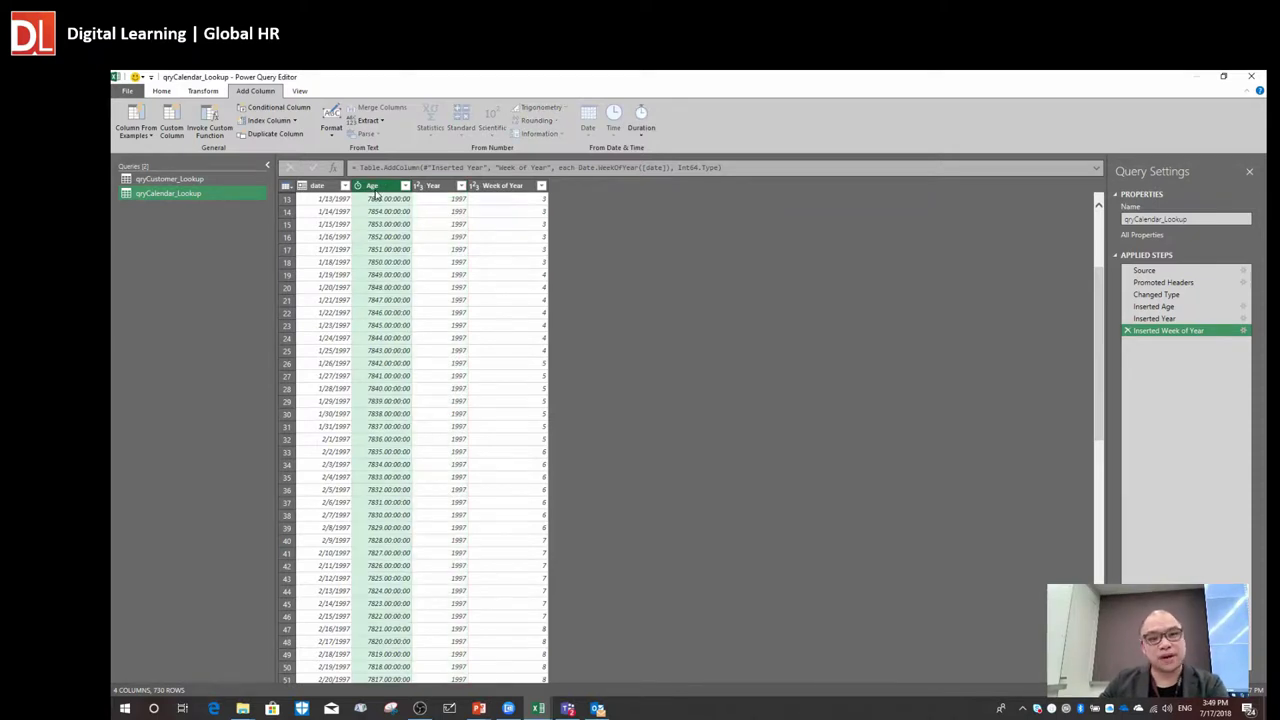
left_click(331, 134)
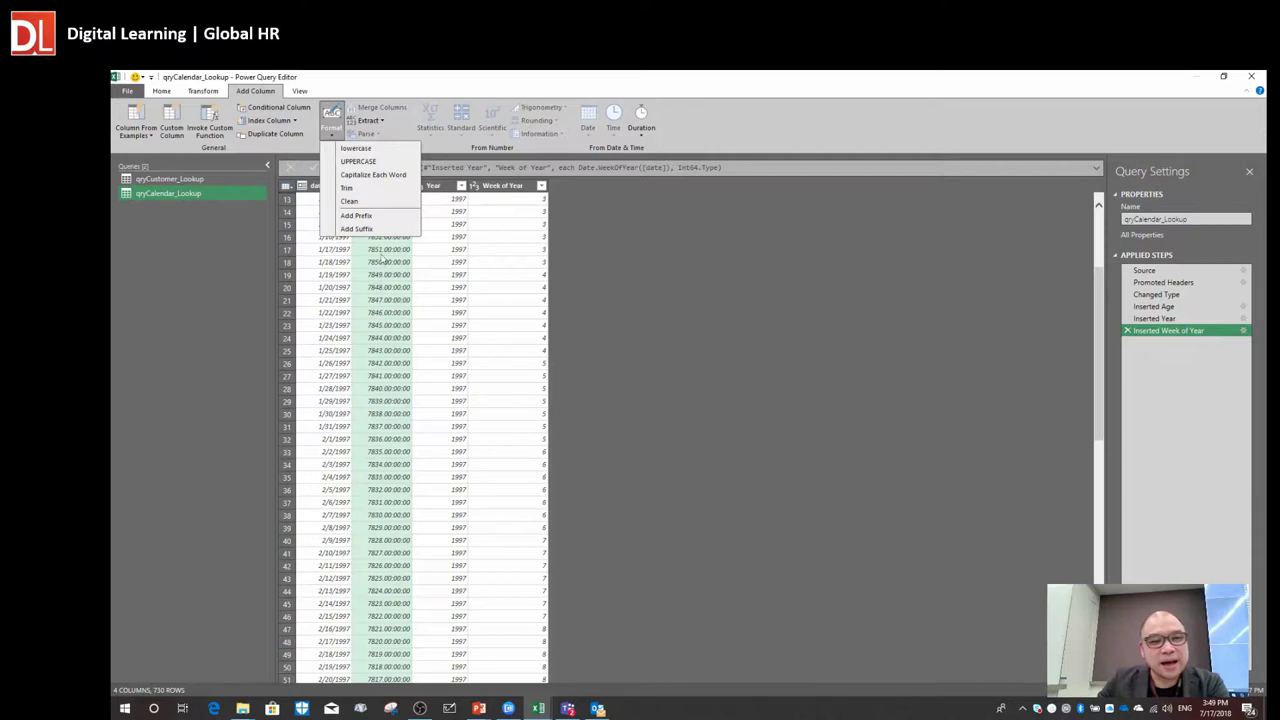
left_click(445, 265)
left_click(350, 236)
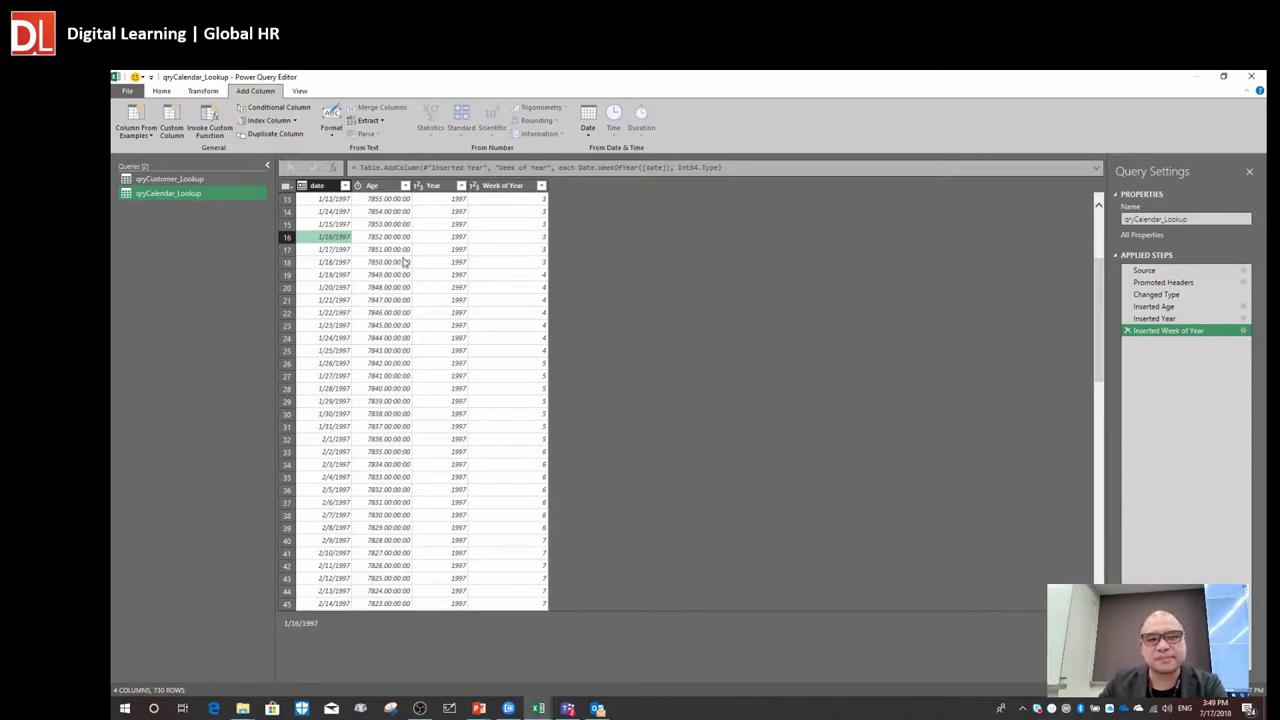
left_click(390, 224)
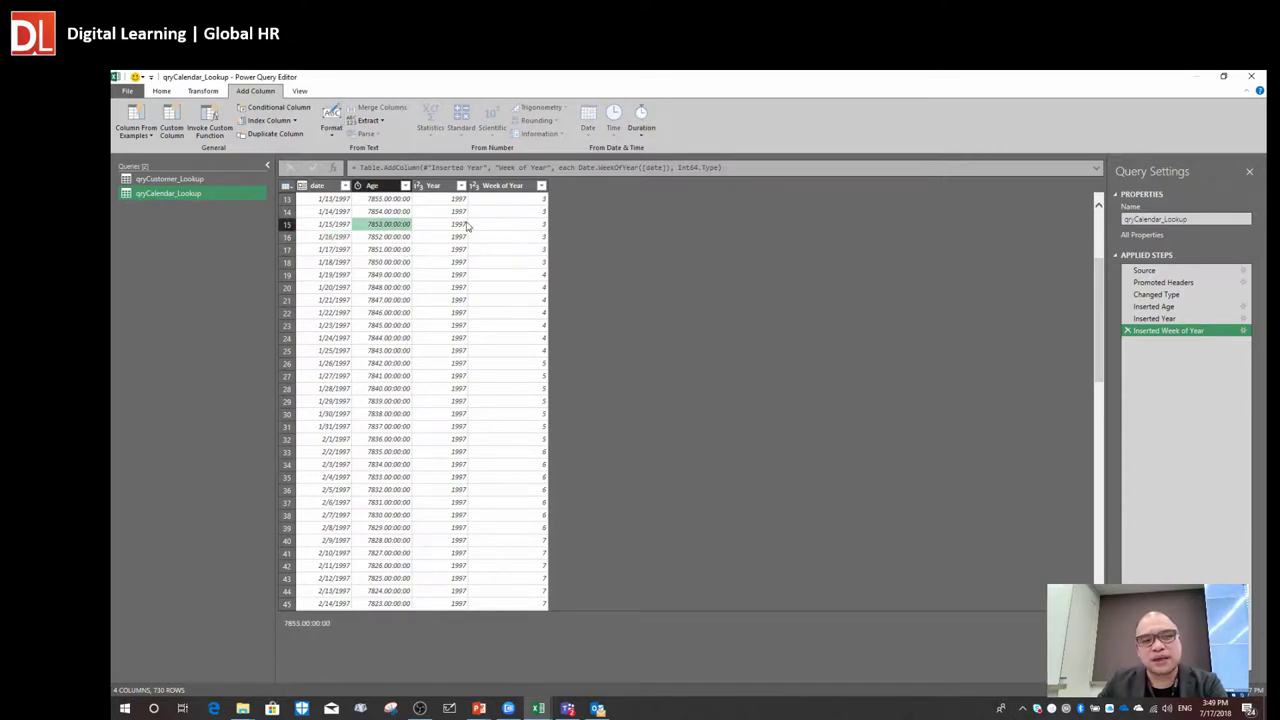
left_click(345, 272)
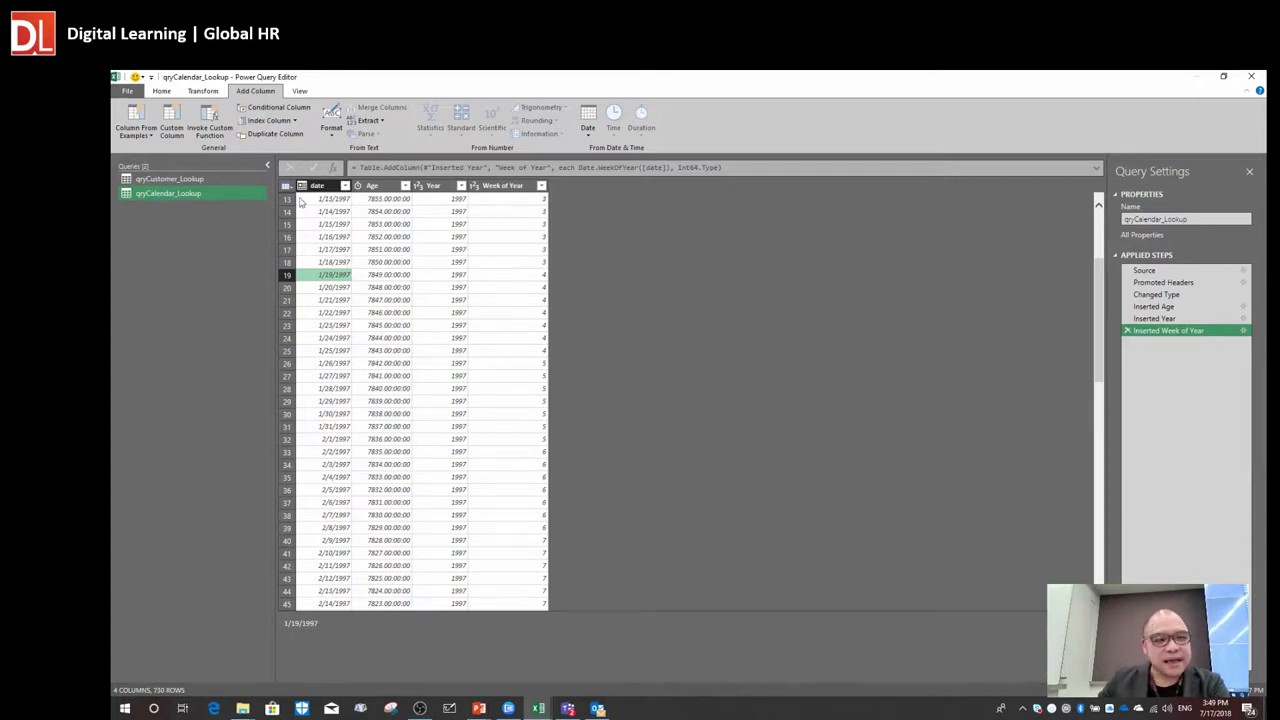
left_click(172, 180)
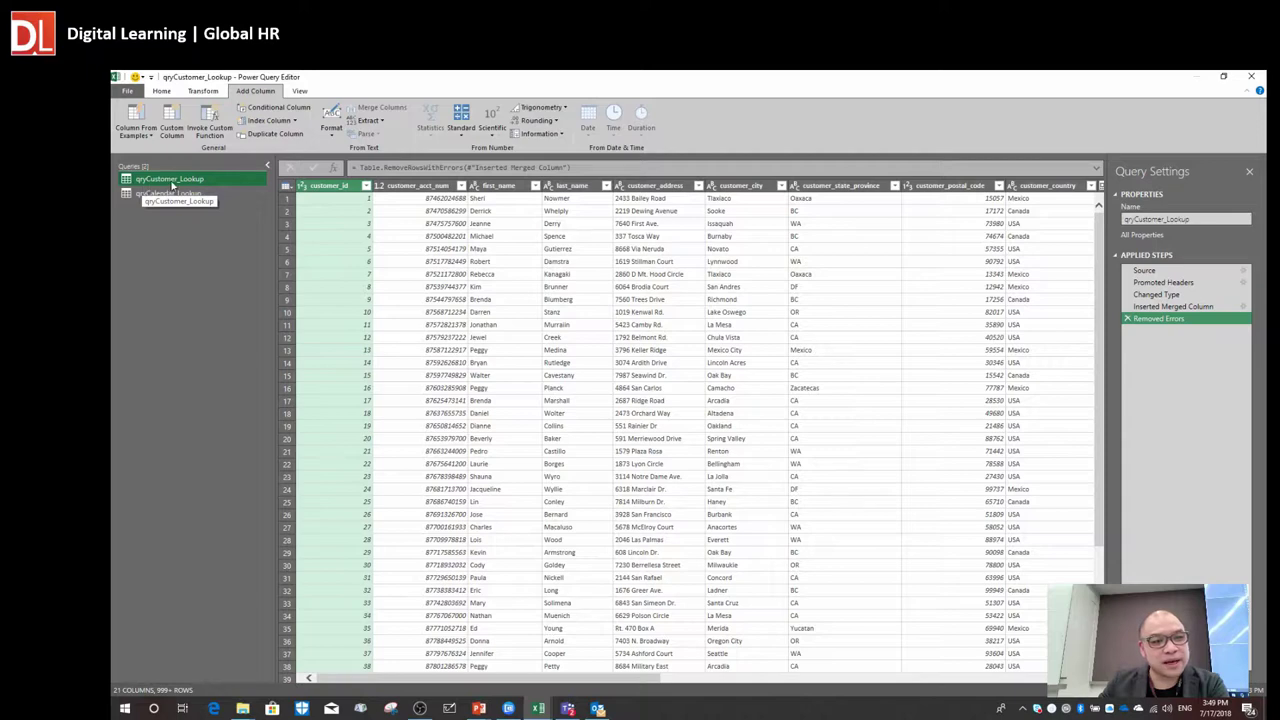
left_click(164, 194)
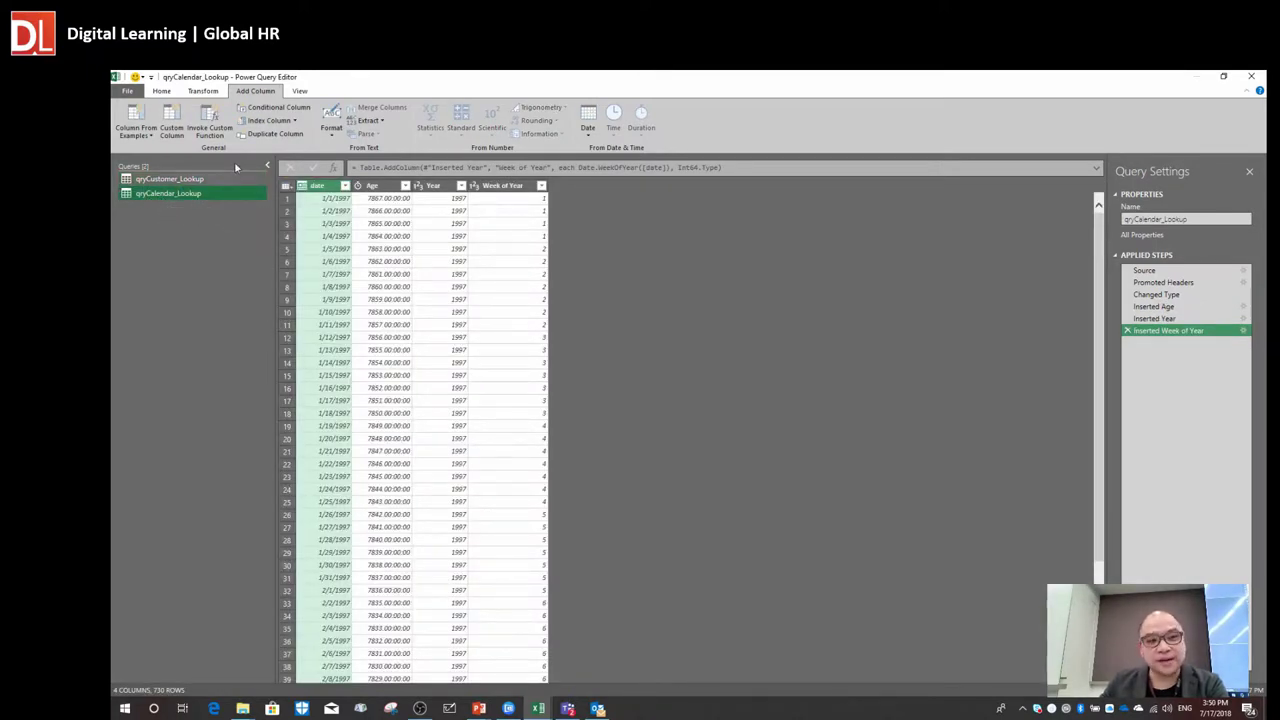
- Close the query editor and load qryCalendar_Lookup as Only Create Connection, without adding it to the Data Model
left_click(127, 91)
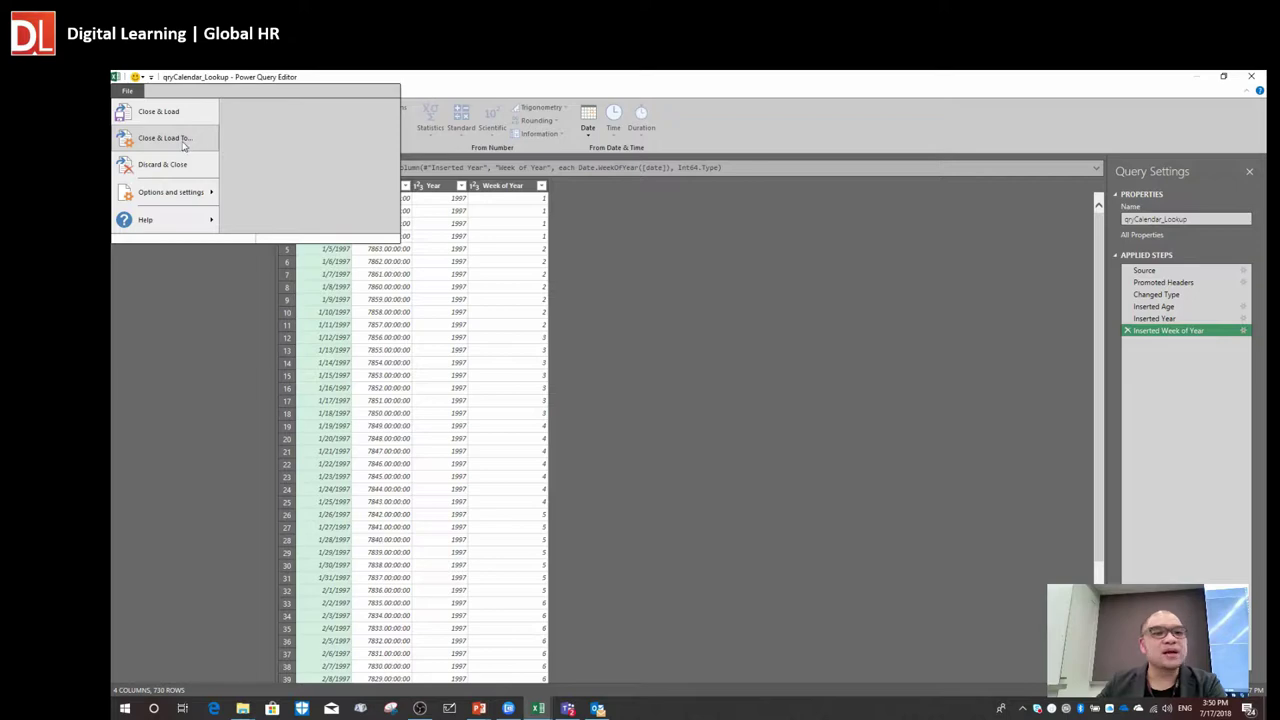
left_click(183, 141)
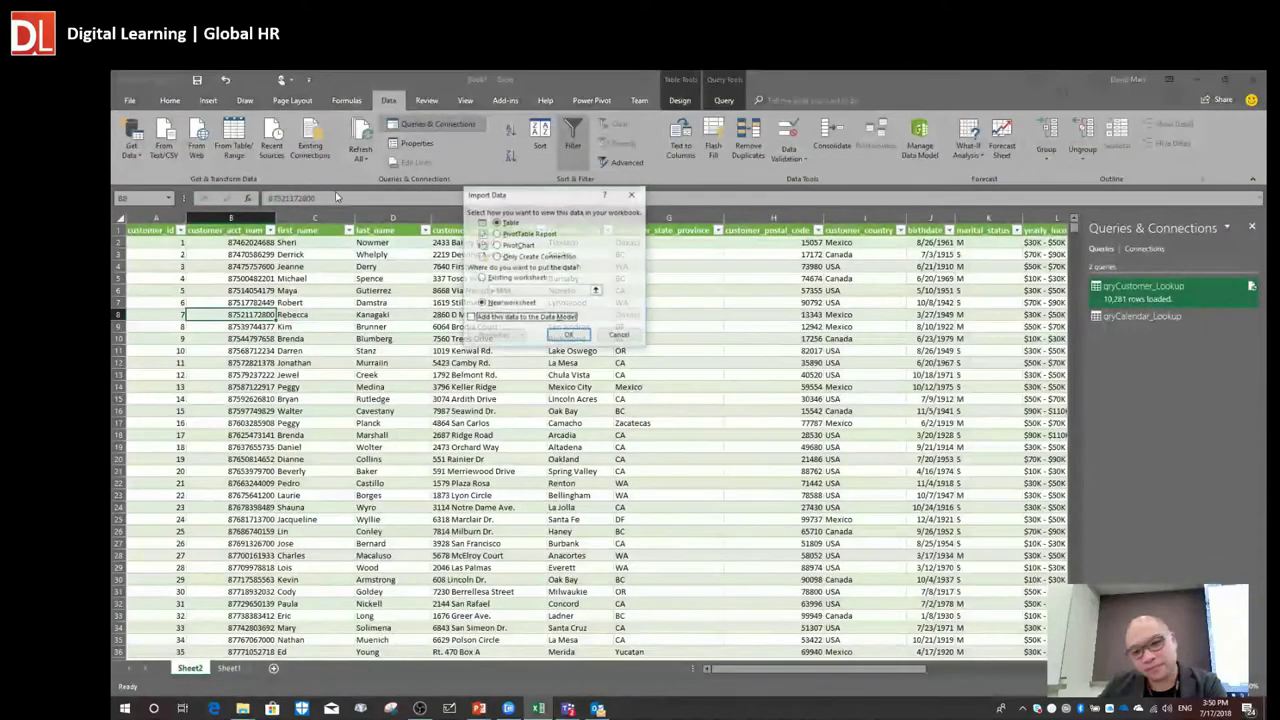
left_click_drag(534, 202, 543, 150)
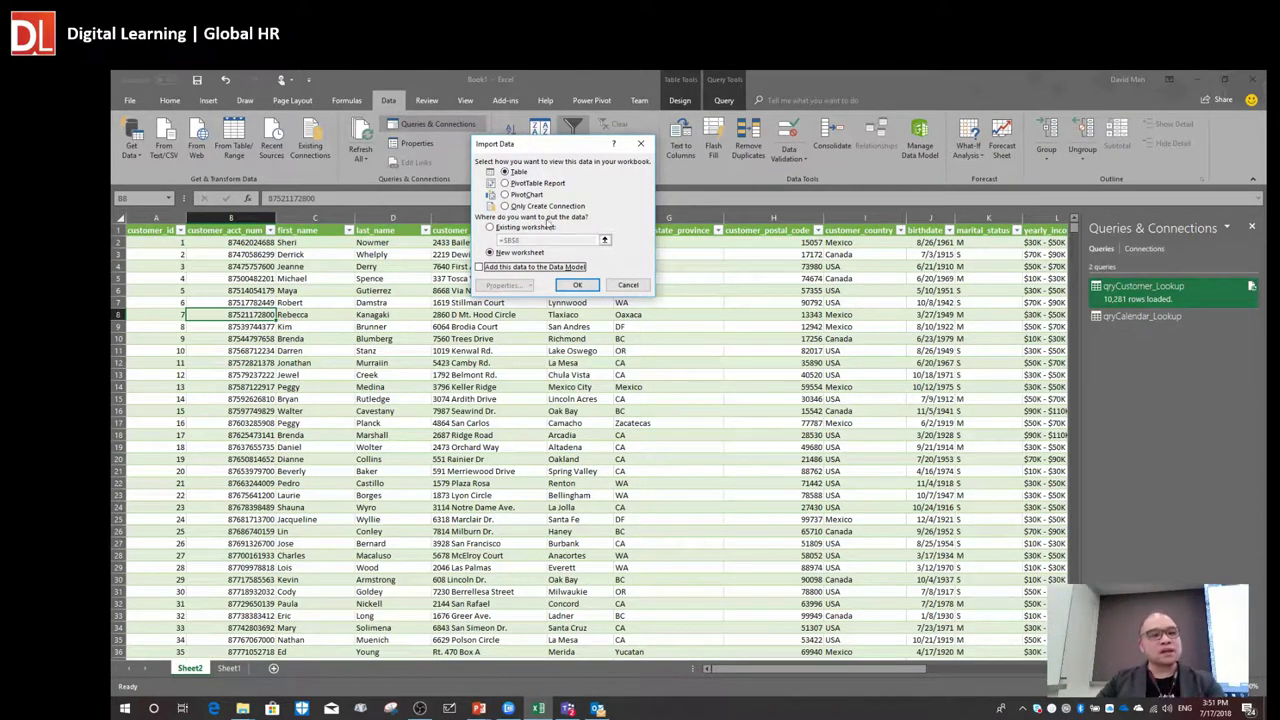
left_click_drag(543, 150, 516, 121)
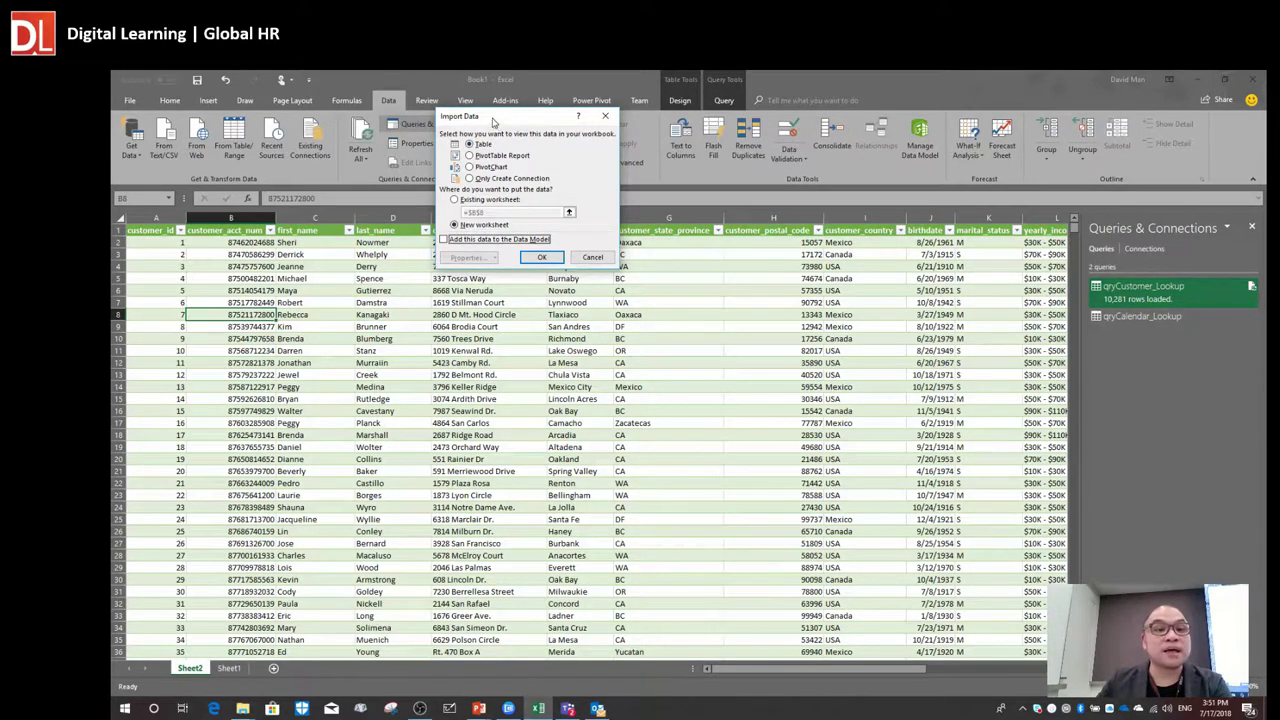
left_click_drag(494, 122, 478, 116)
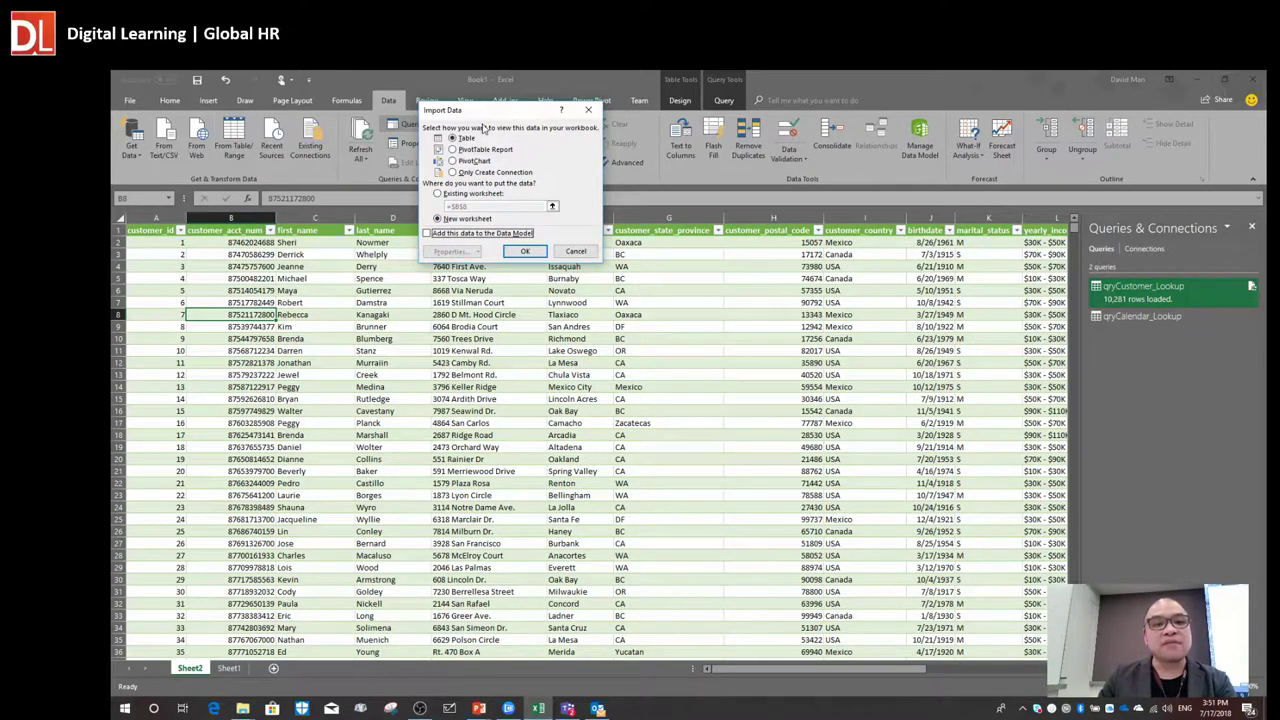
left_click(485, 150)
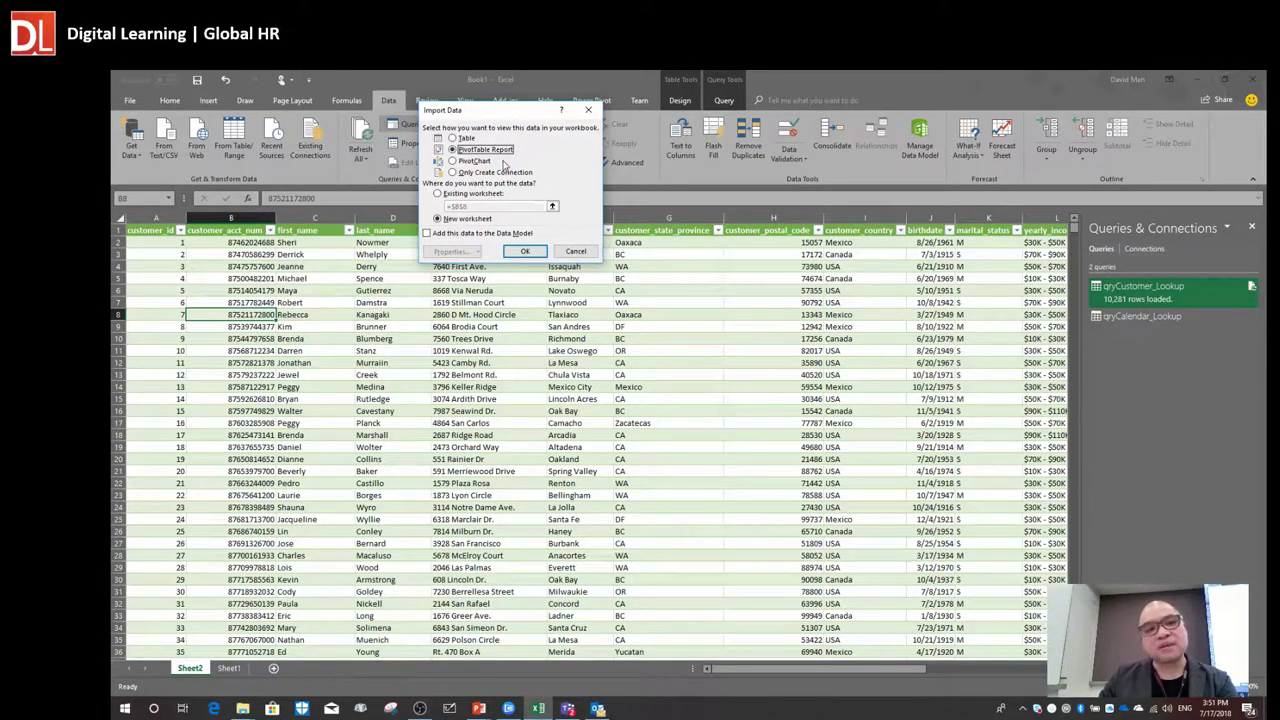
left_click(479, 163)
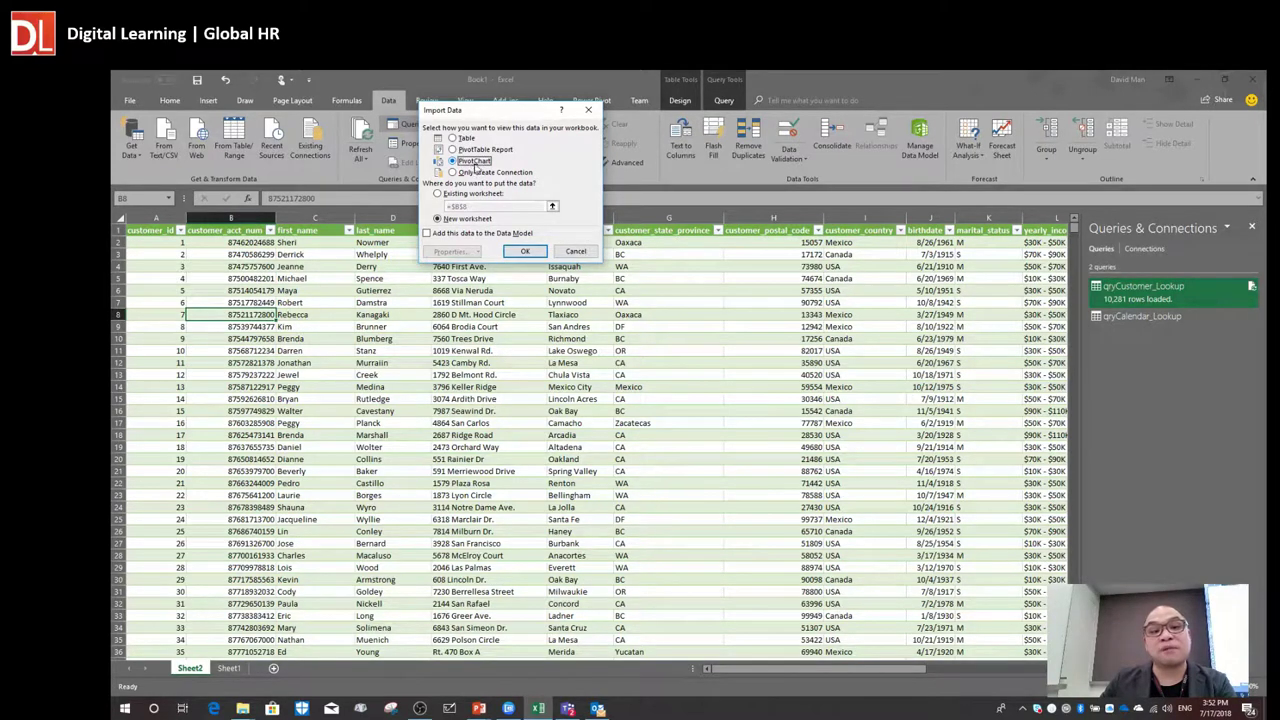
left_click(456, 150)
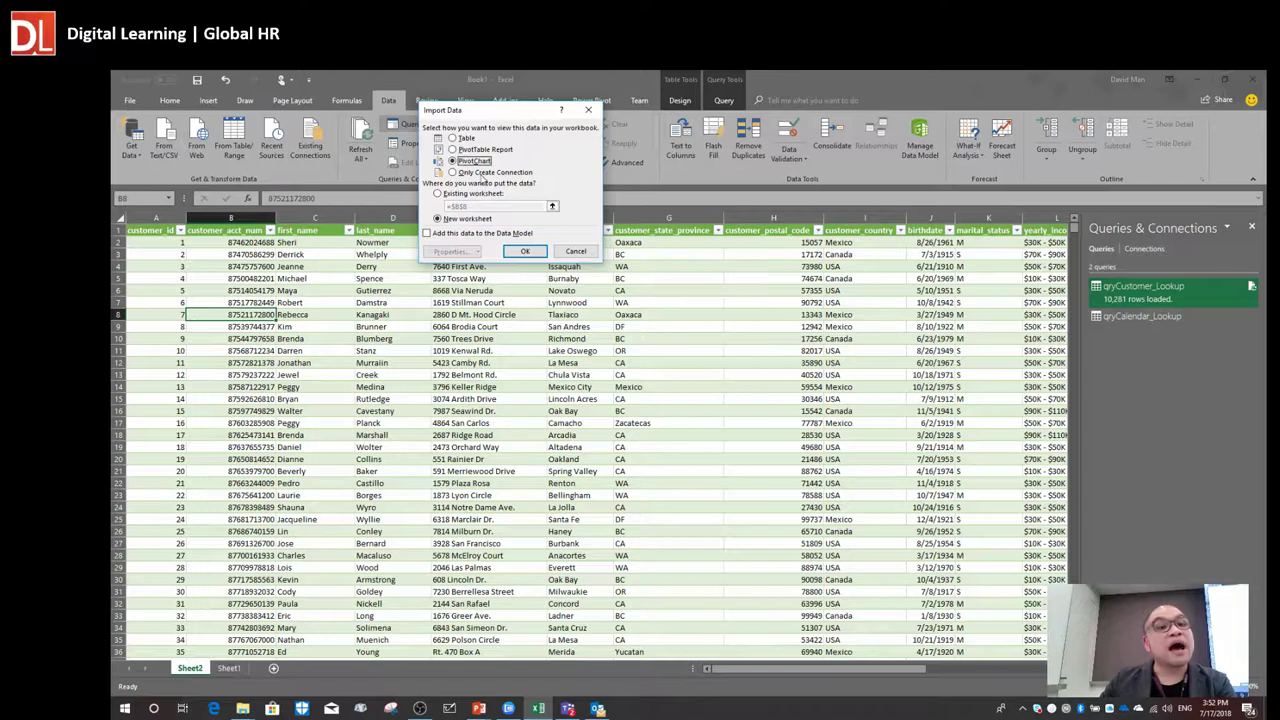
left_click(453, 172)
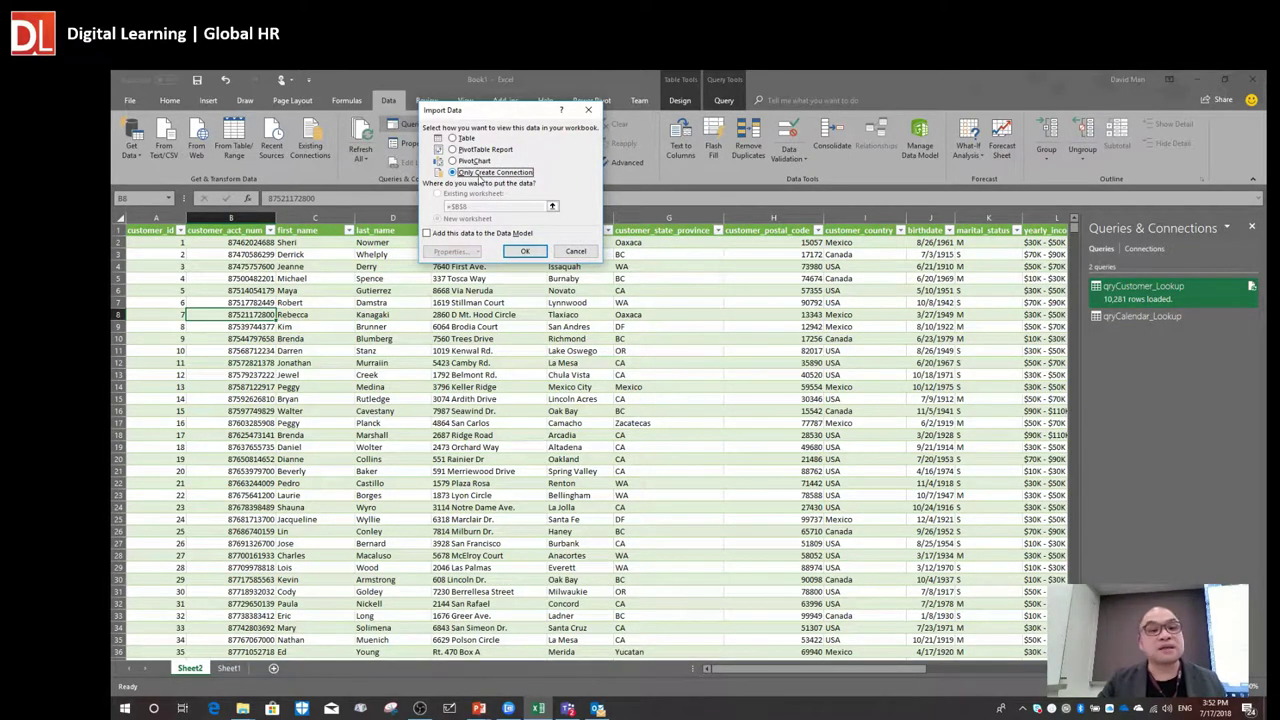
left_click(525, 251)
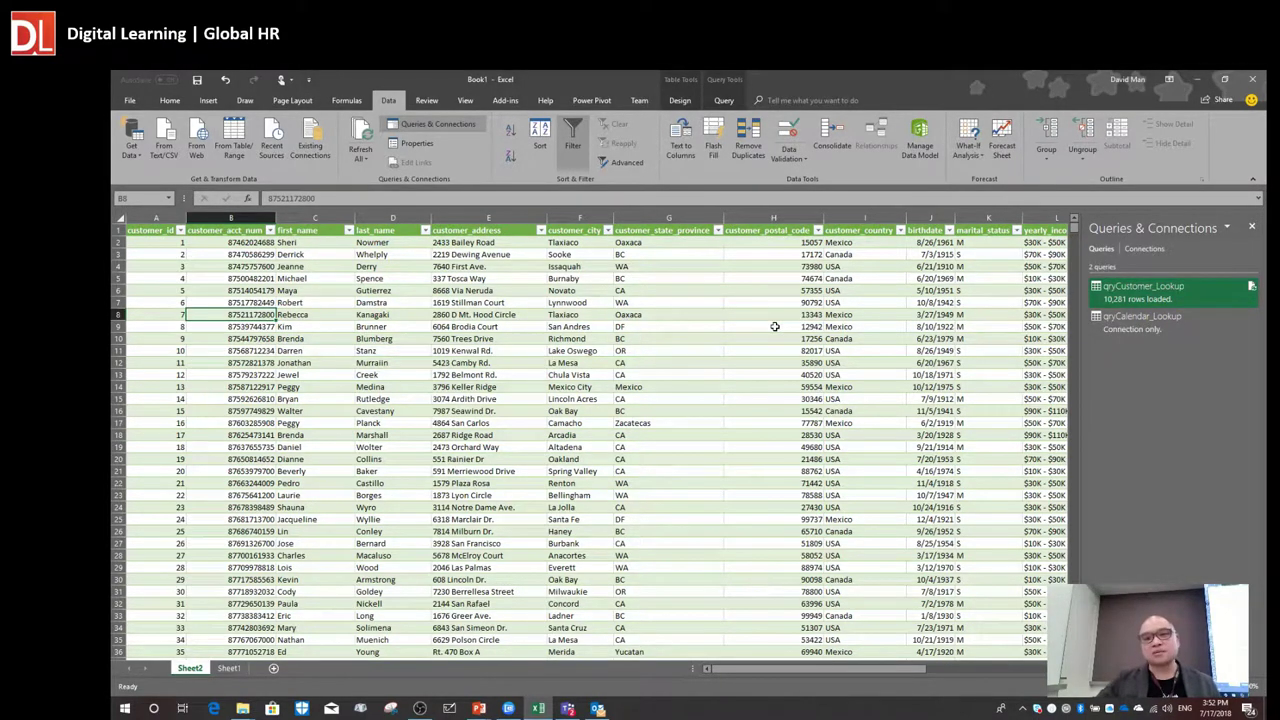
- Preview the details of the connection-only qryCalendar_Lookup query, reopen it in the Power Query Editor, and return to the workbook
left_click(1135, 332)
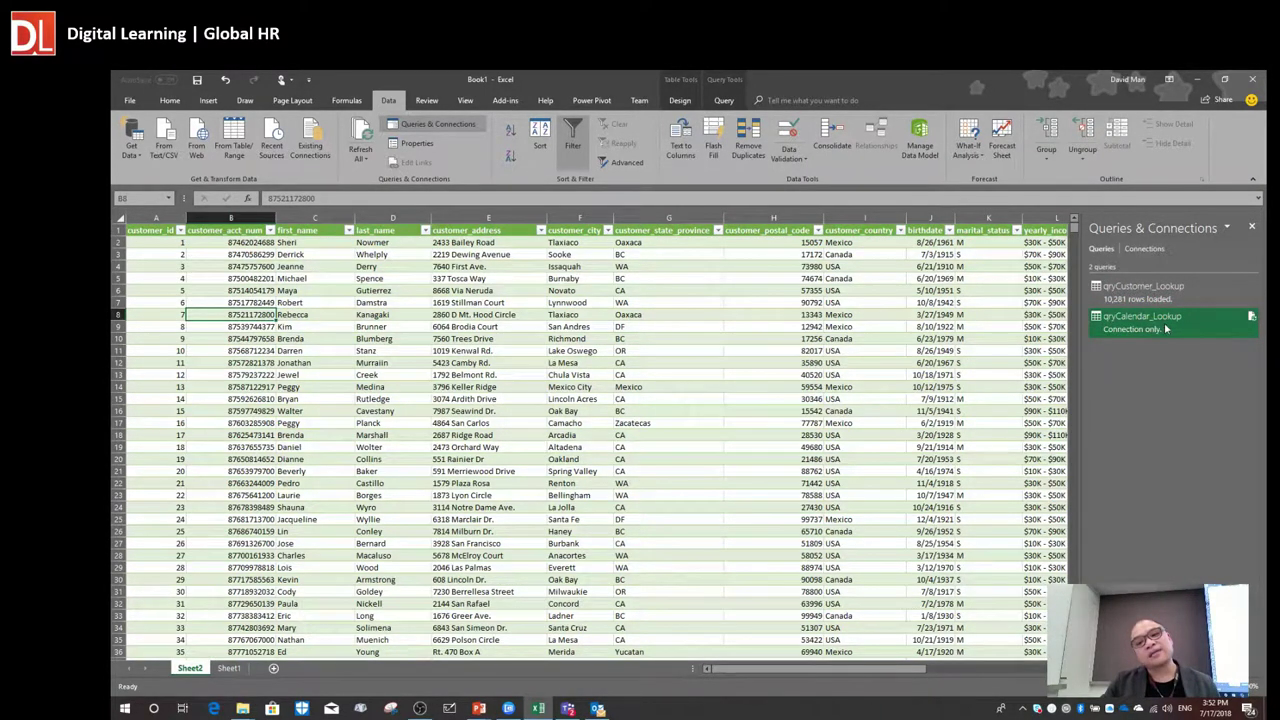
mouse_move(1120, 336)
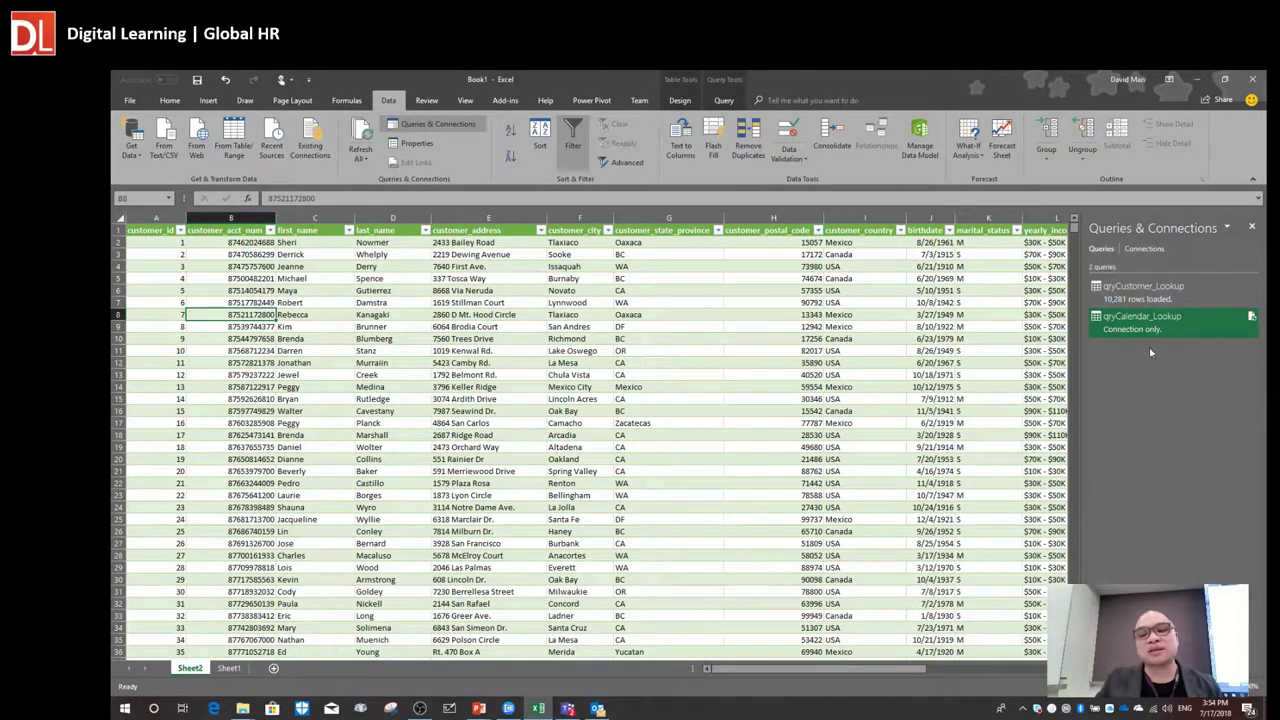
mouse_move(1124, 341)
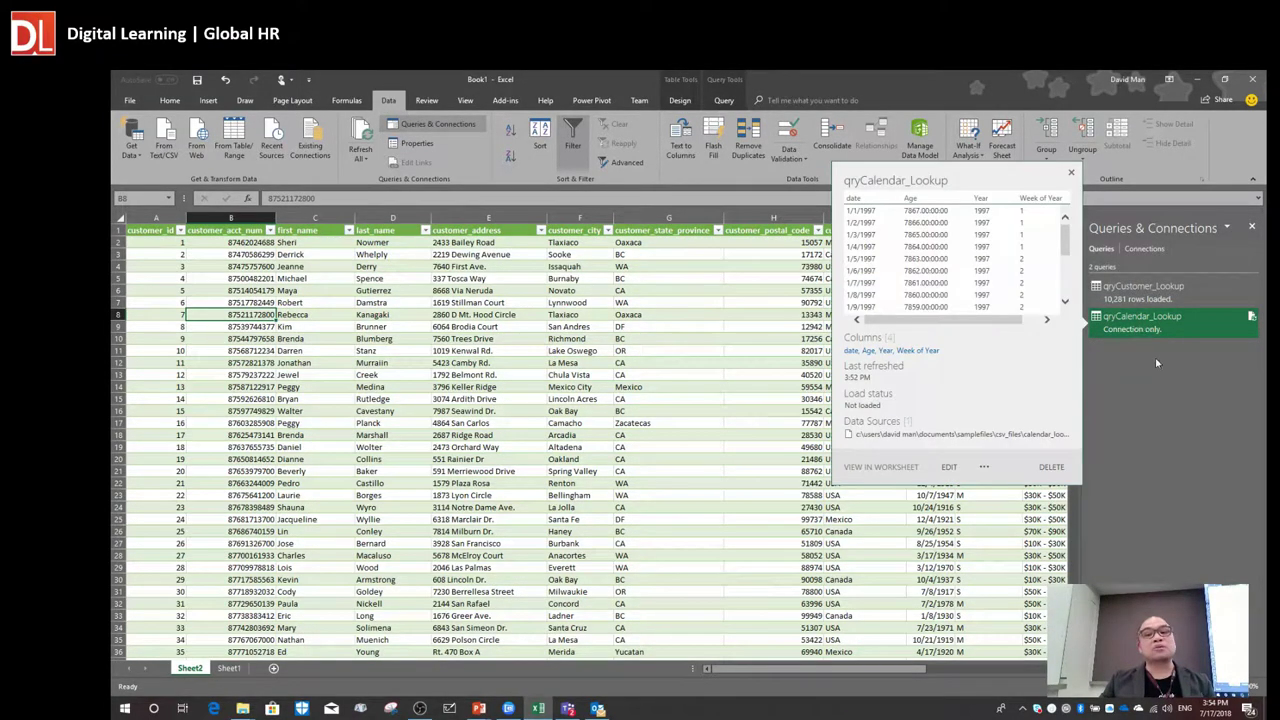
double_click(1135, 323)
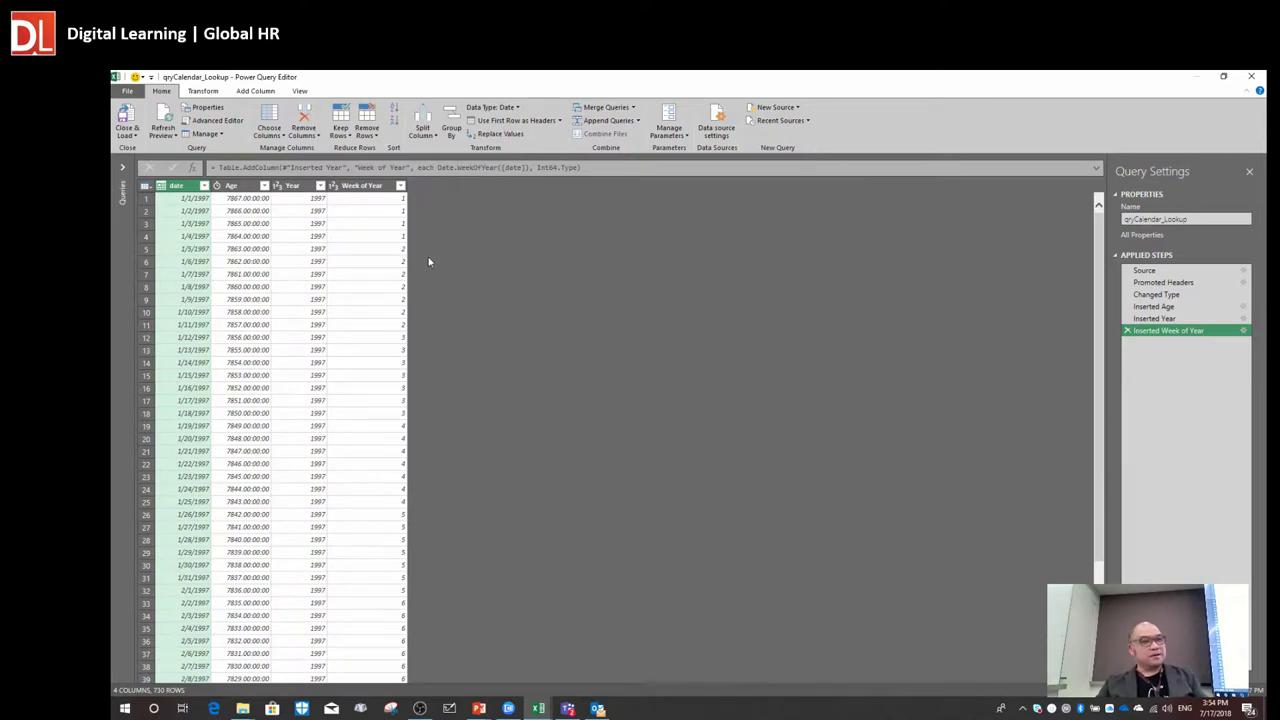
left_click(1253, 80)
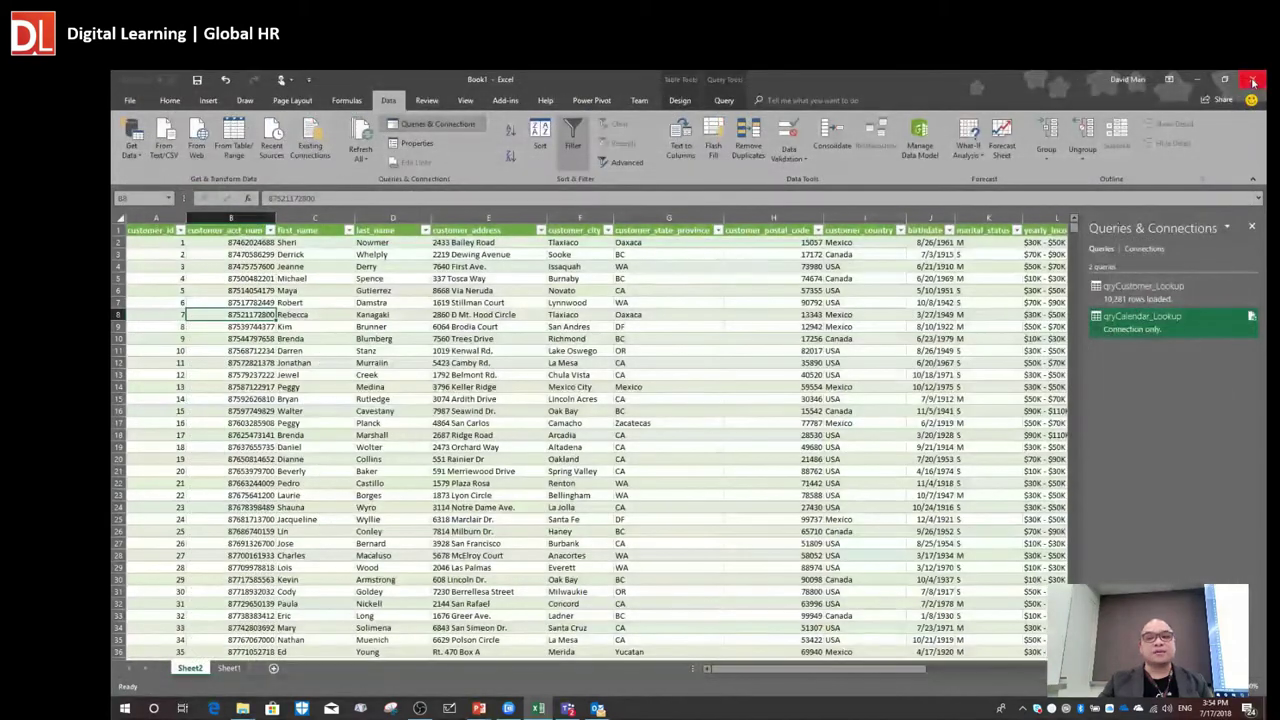
left_click(763, 318)
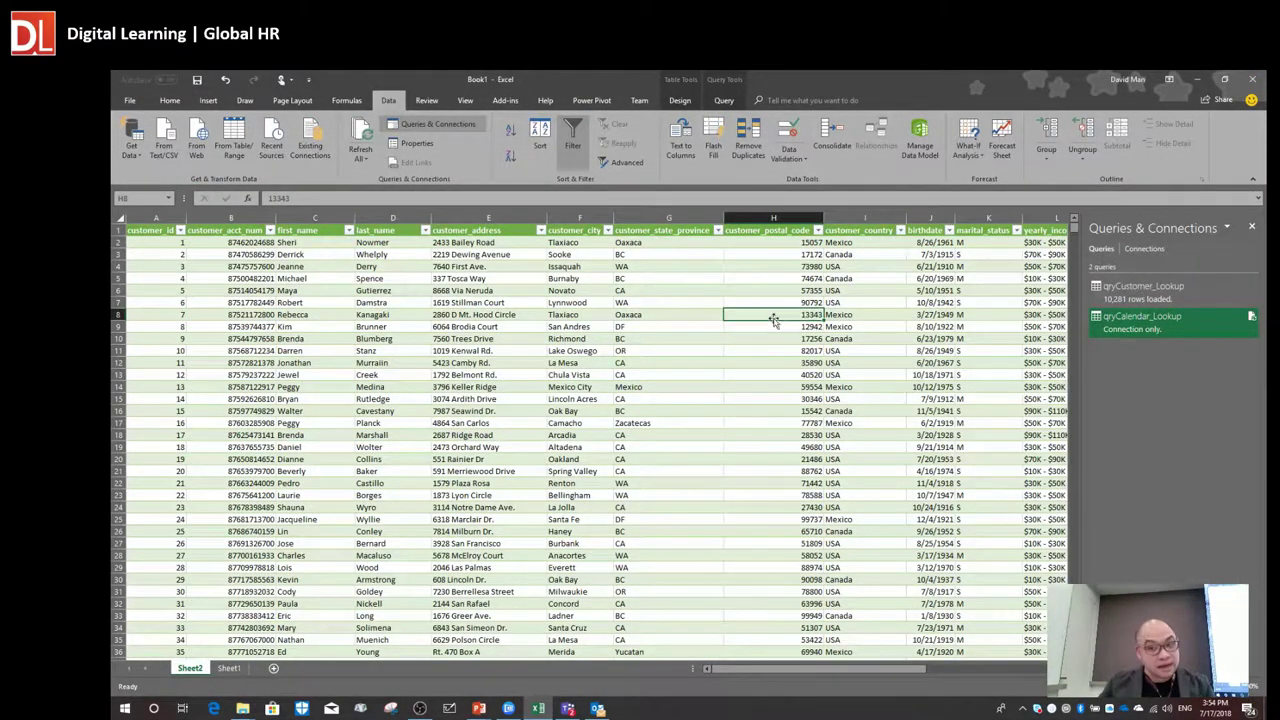
- Examine the load details and data source of qryCustomer_Lookup and locate its loaded table in the worksheet
left_click(1141, 298)
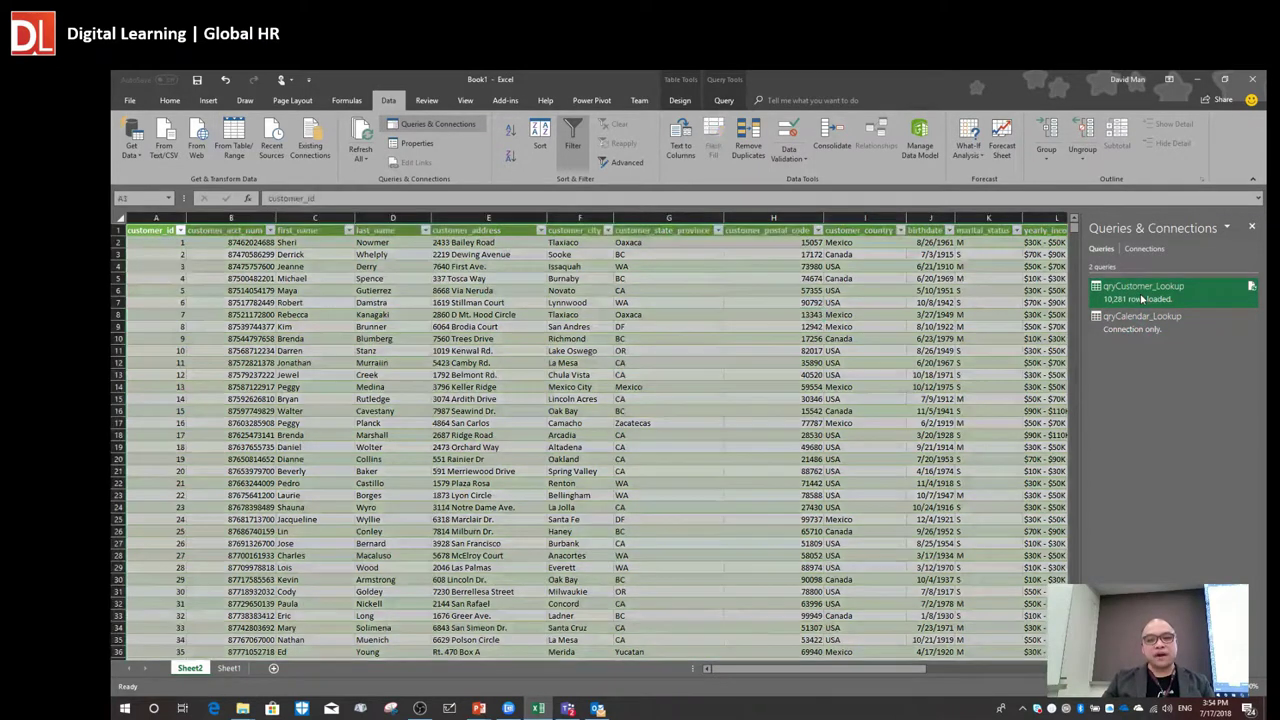
left_click(965, 326)
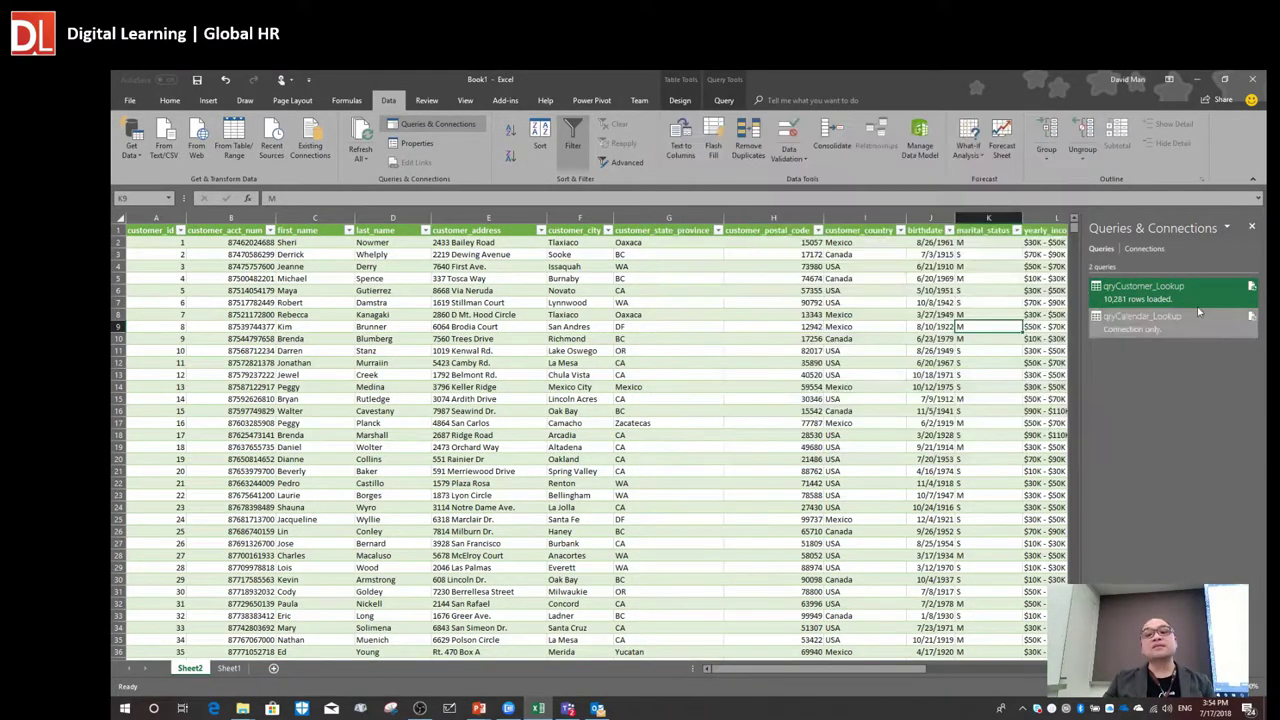
mouse_move(1190, 300)
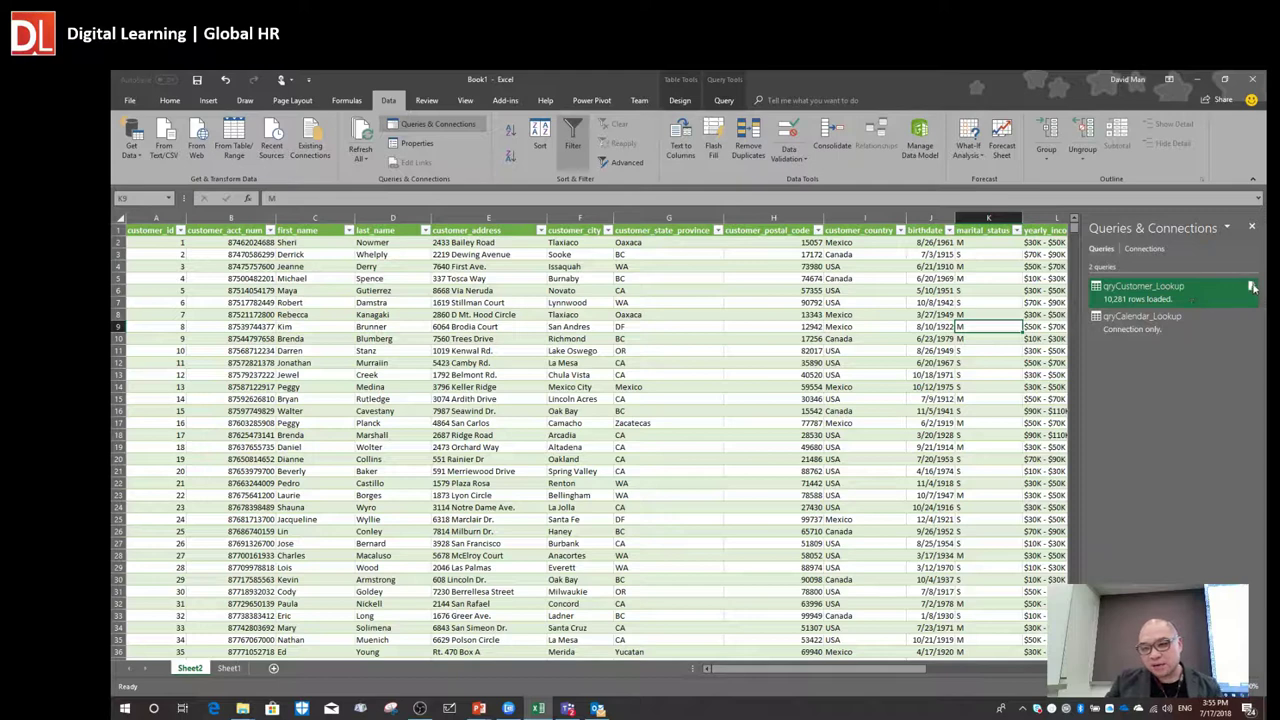
mouse_move(1252, 288)
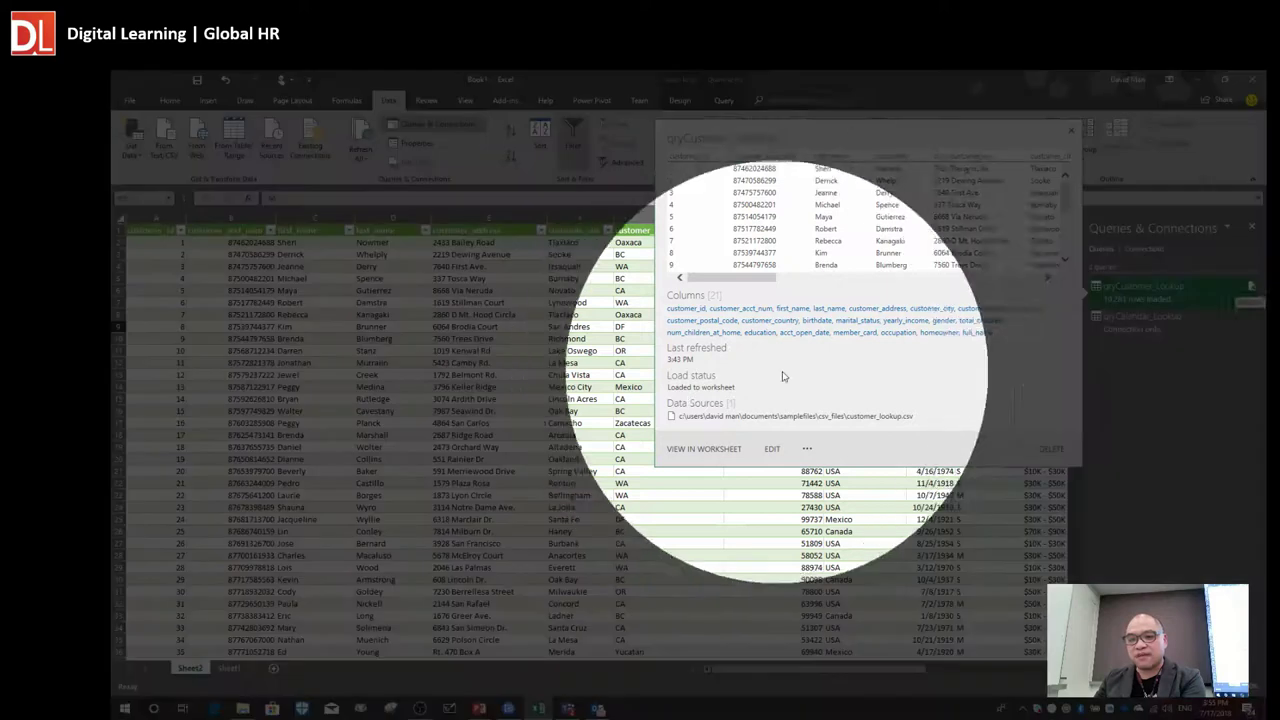
left_click(1252, 288)
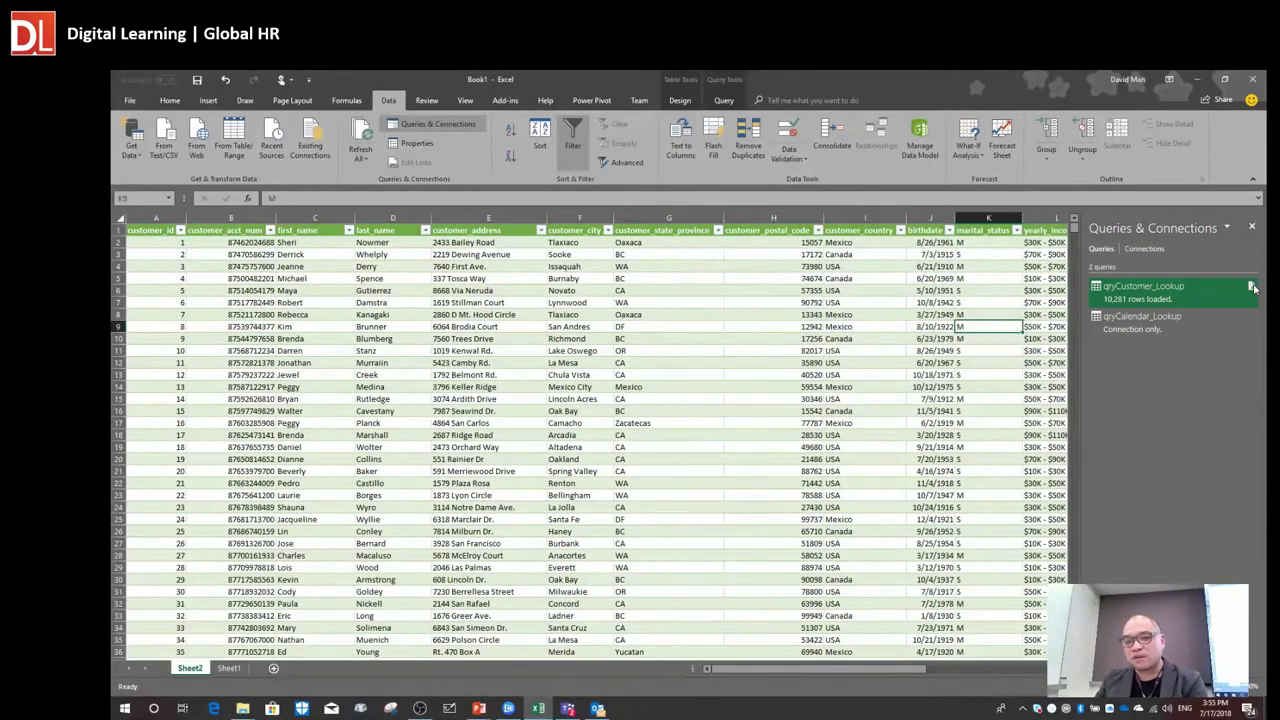
left_click(1236, 290)
mouse_move(1165, 330)
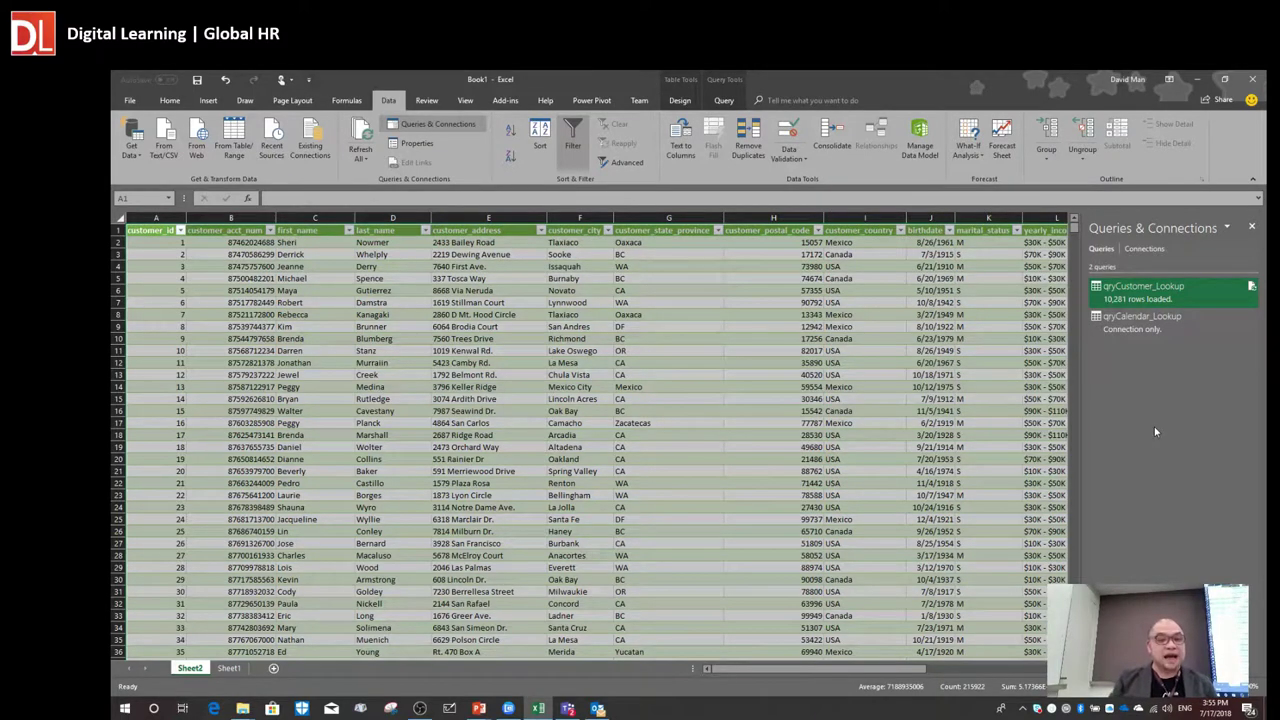
left_click(766, 339)
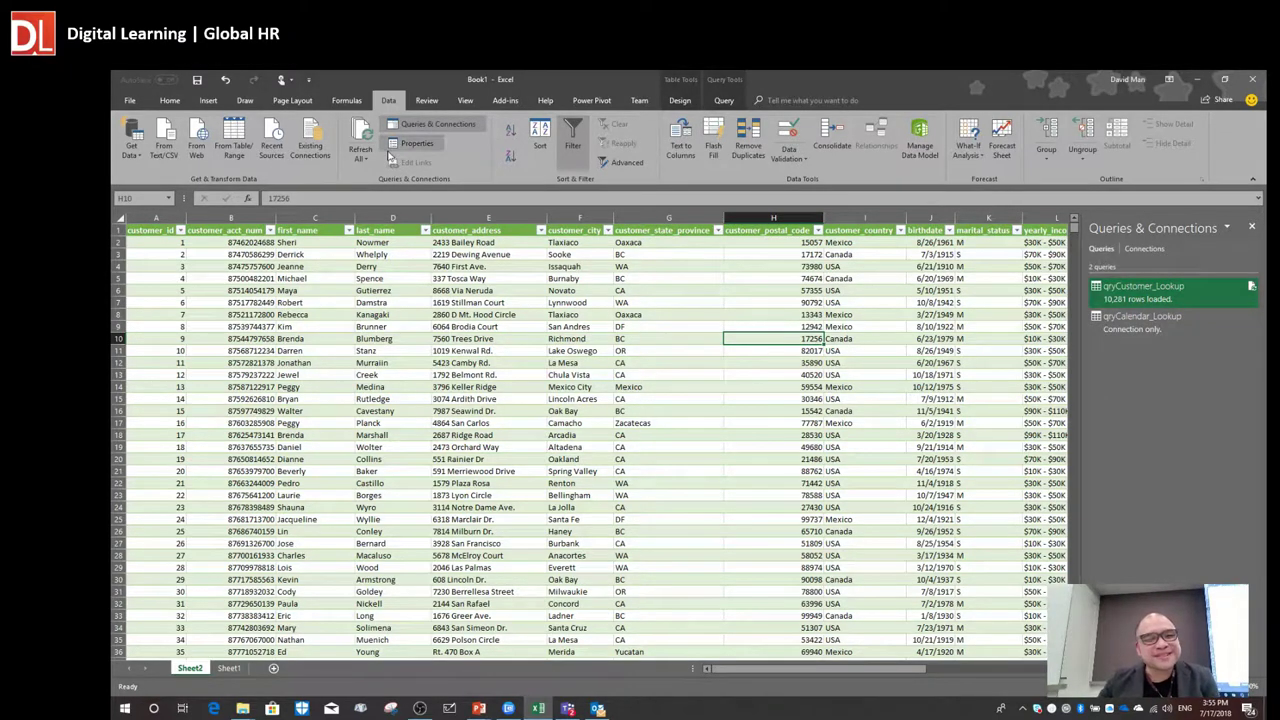
- Import Product_Lookup.csv from the CSV_Files folder and open it for editing in the Power Query Editor
left_click(168, 152)
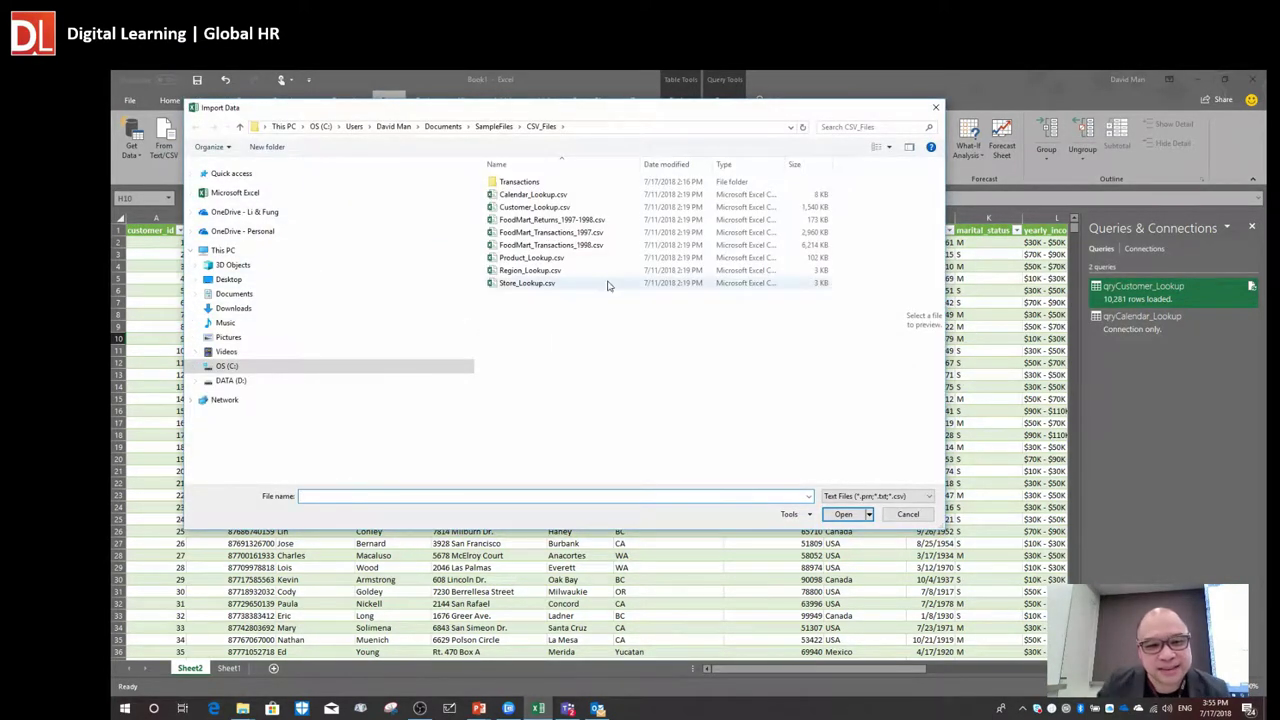
left_click(562, 259)
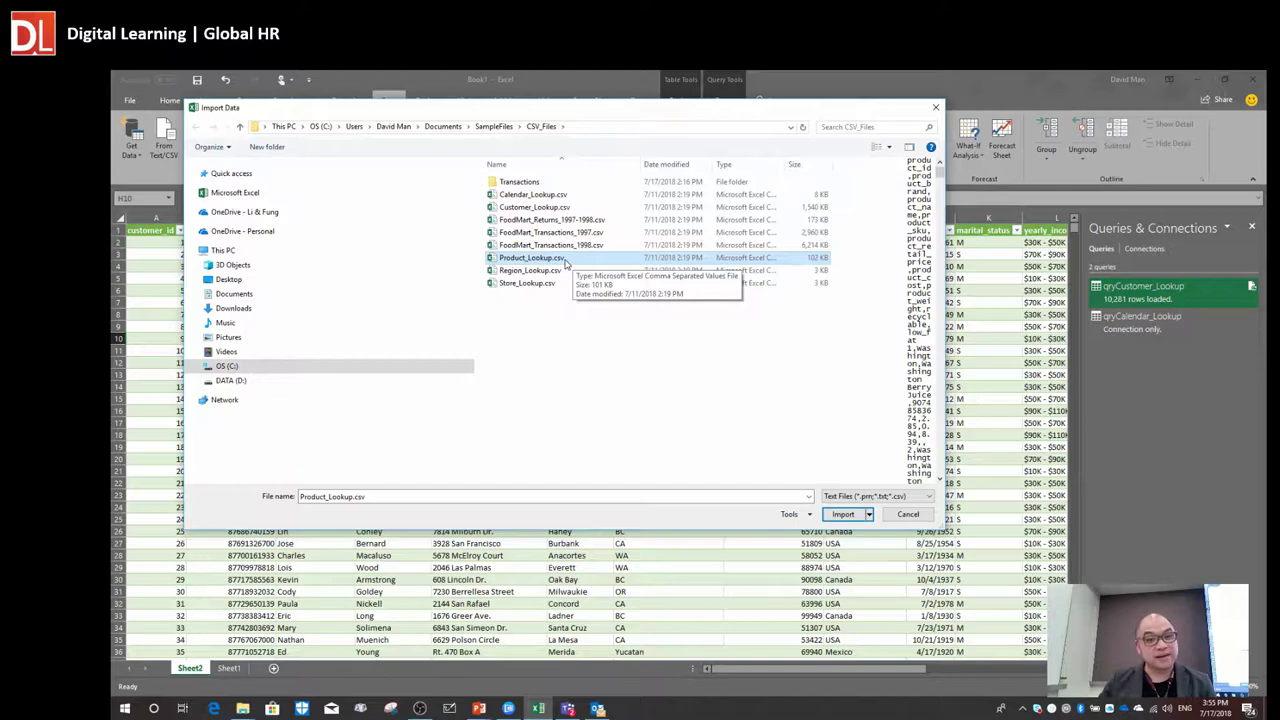
double_click(565, 260)
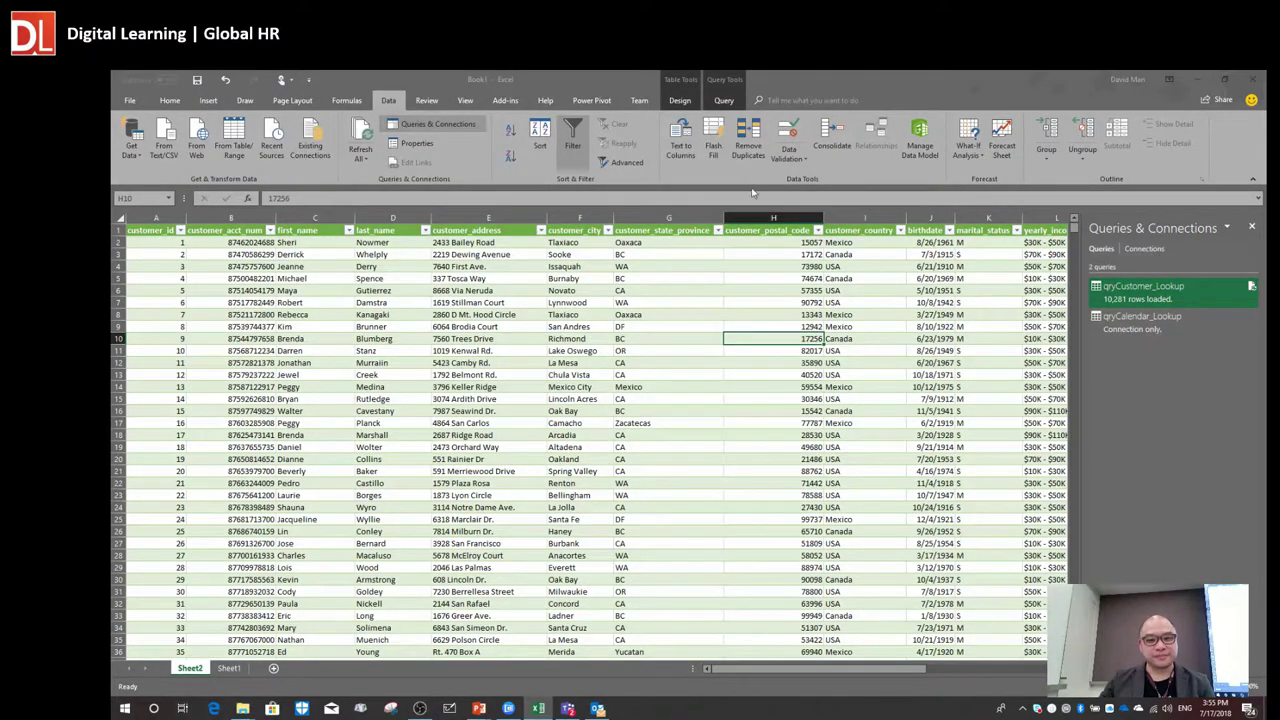
left_click_drag(734, 190, 636, 75)
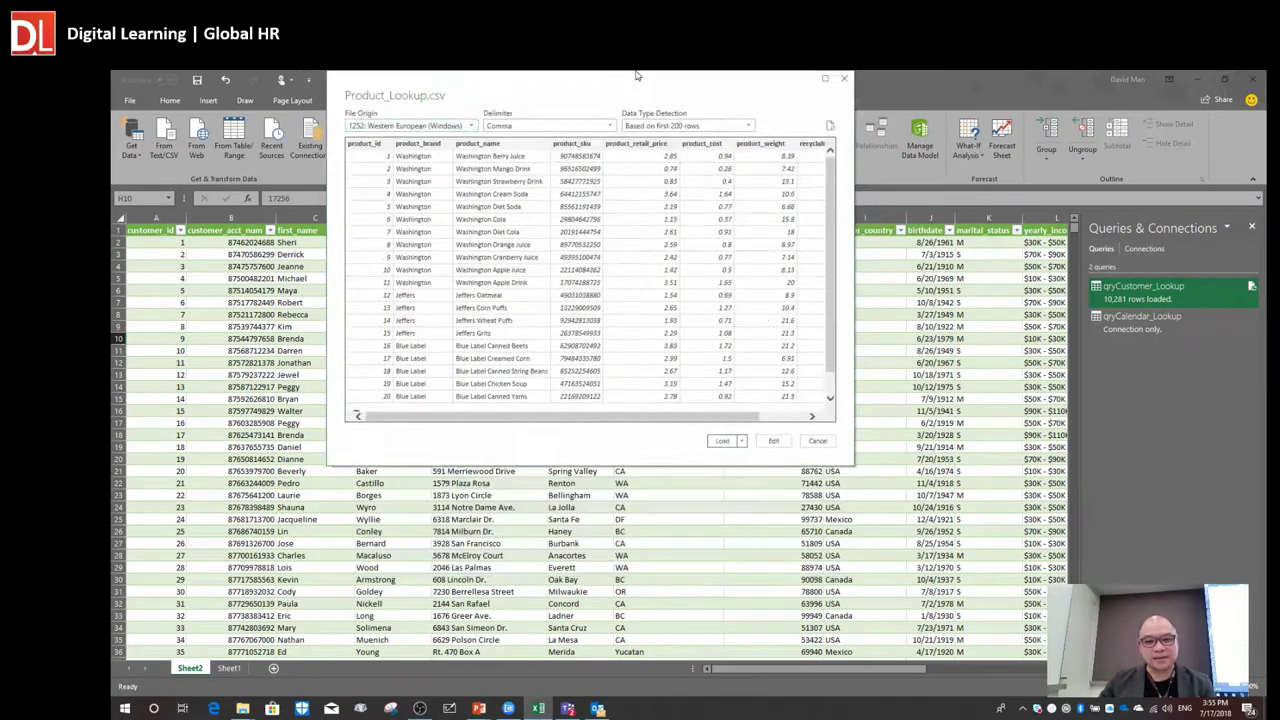
left_click(775, 442)
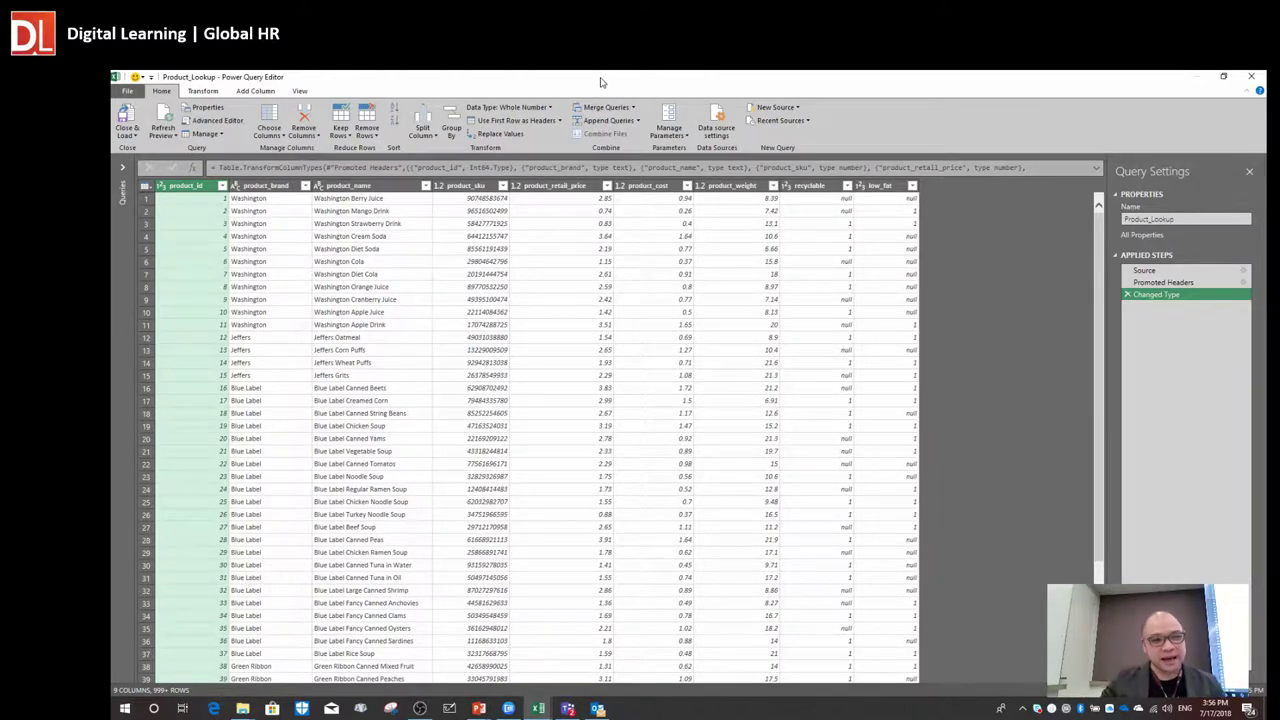
- Rename the product query as qryProduct_Lookup
left_click(1124, 219)
type("zn")
type("y")
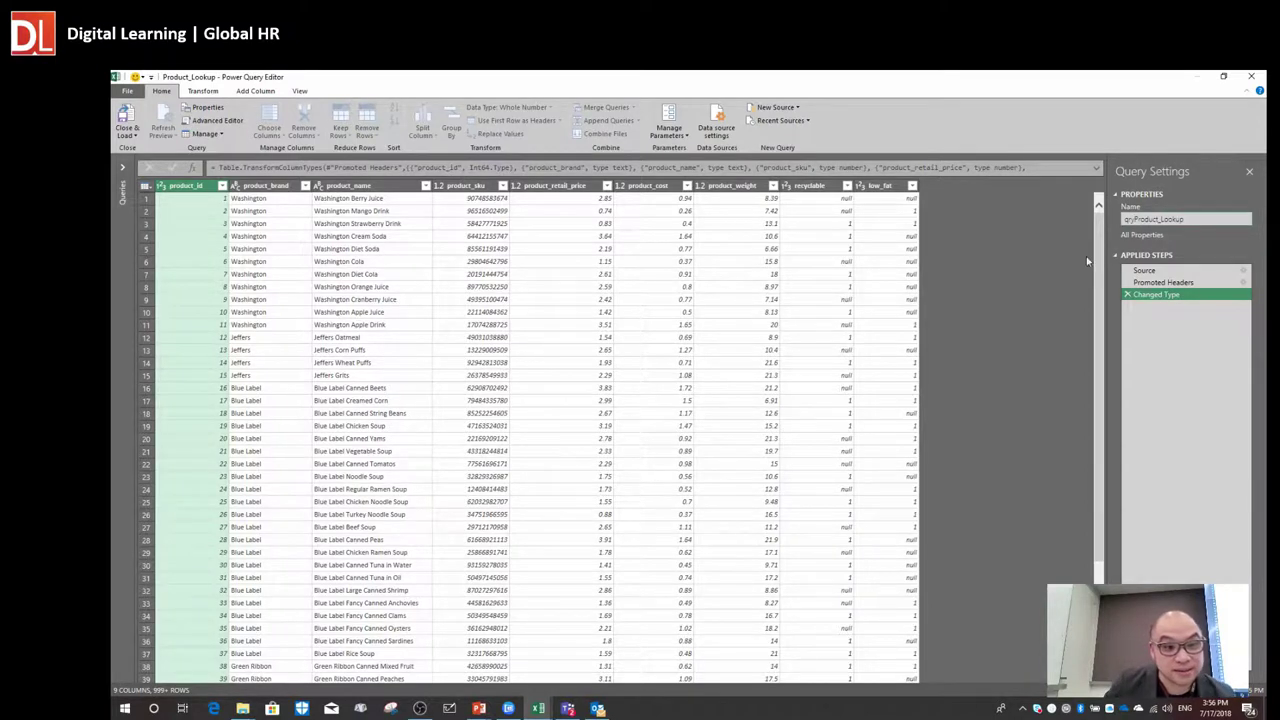
key("Return")
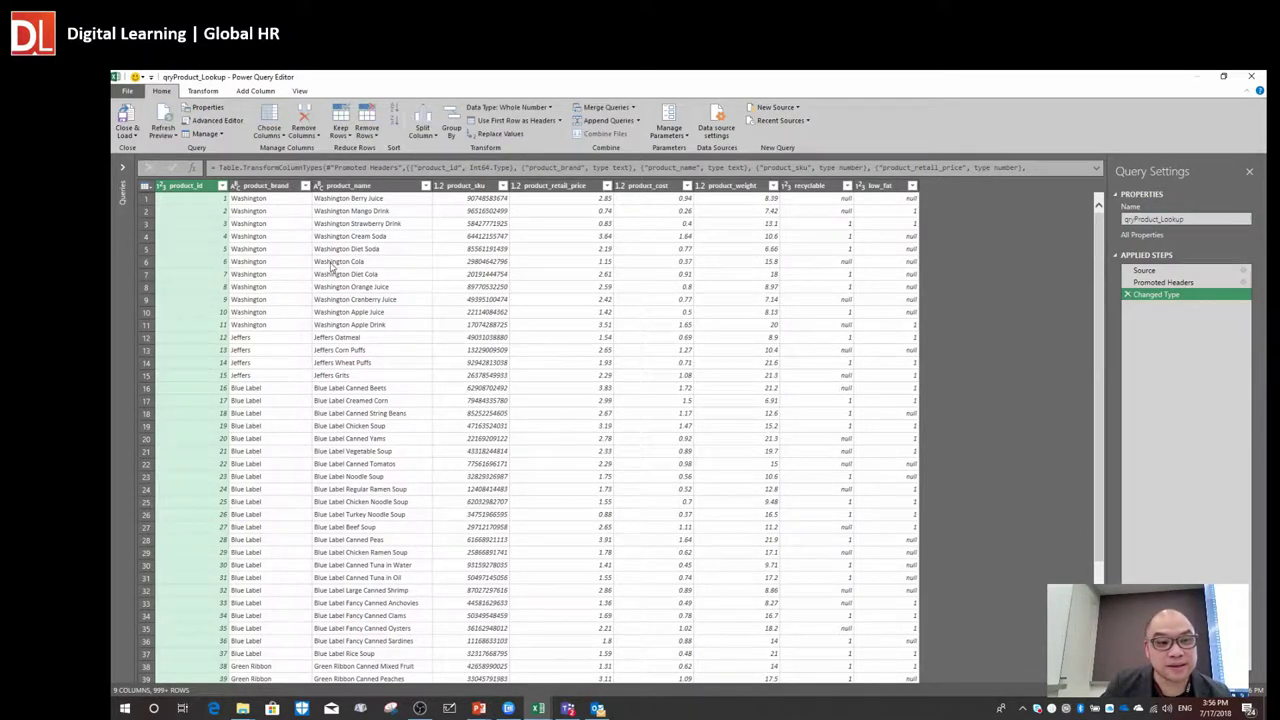
- Examine the product data by checking entries in the product_brand, product_sku, product_name and product_id columns
left_click(268, 252)
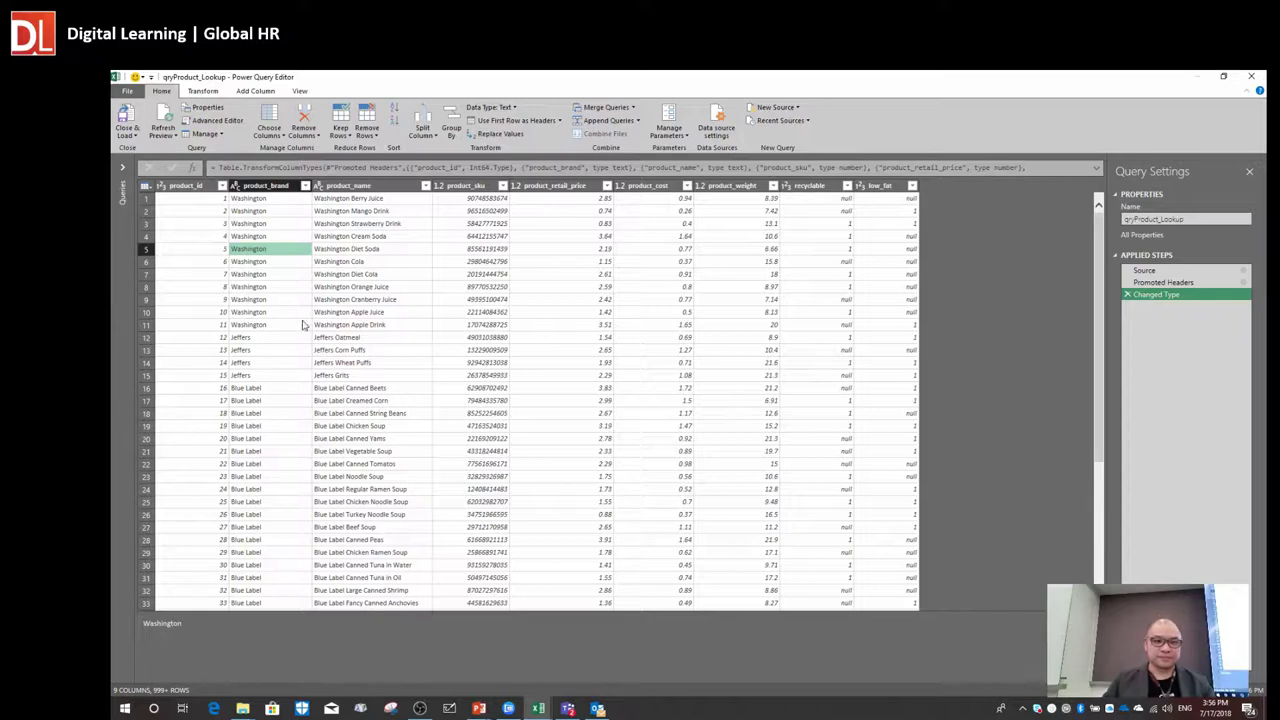
left_click(270, 325)
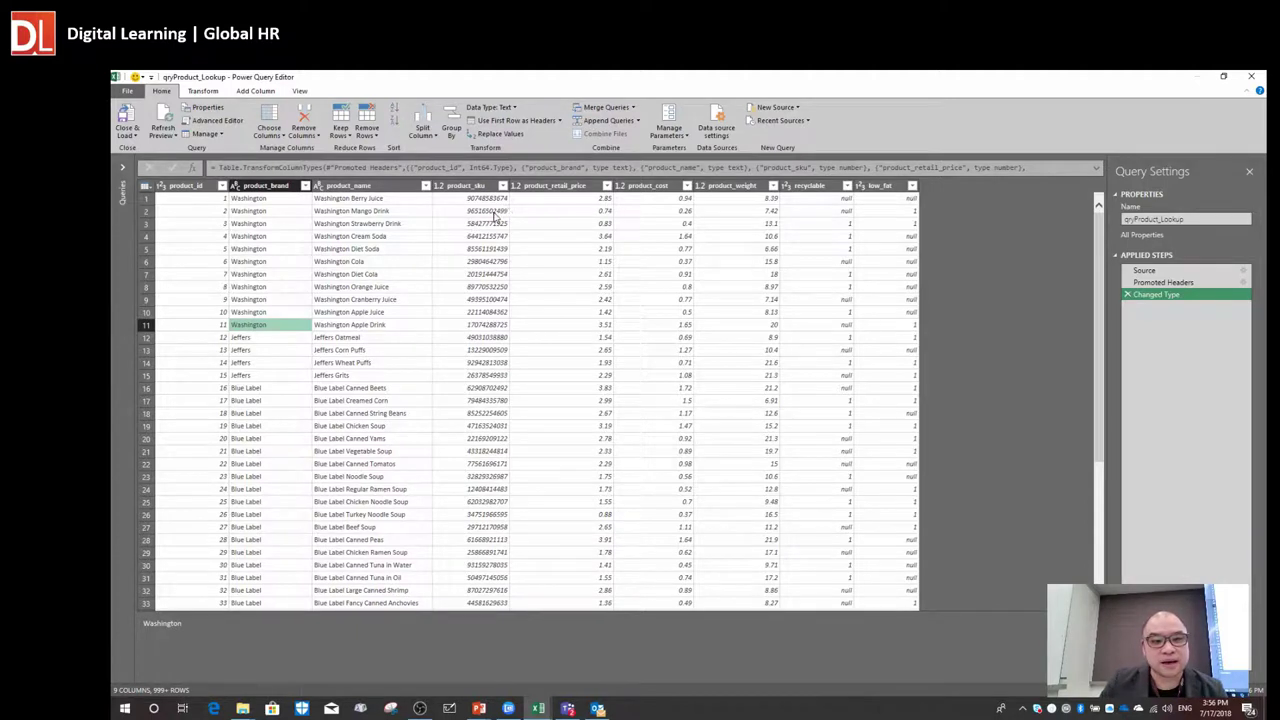
left_click(450, 201)
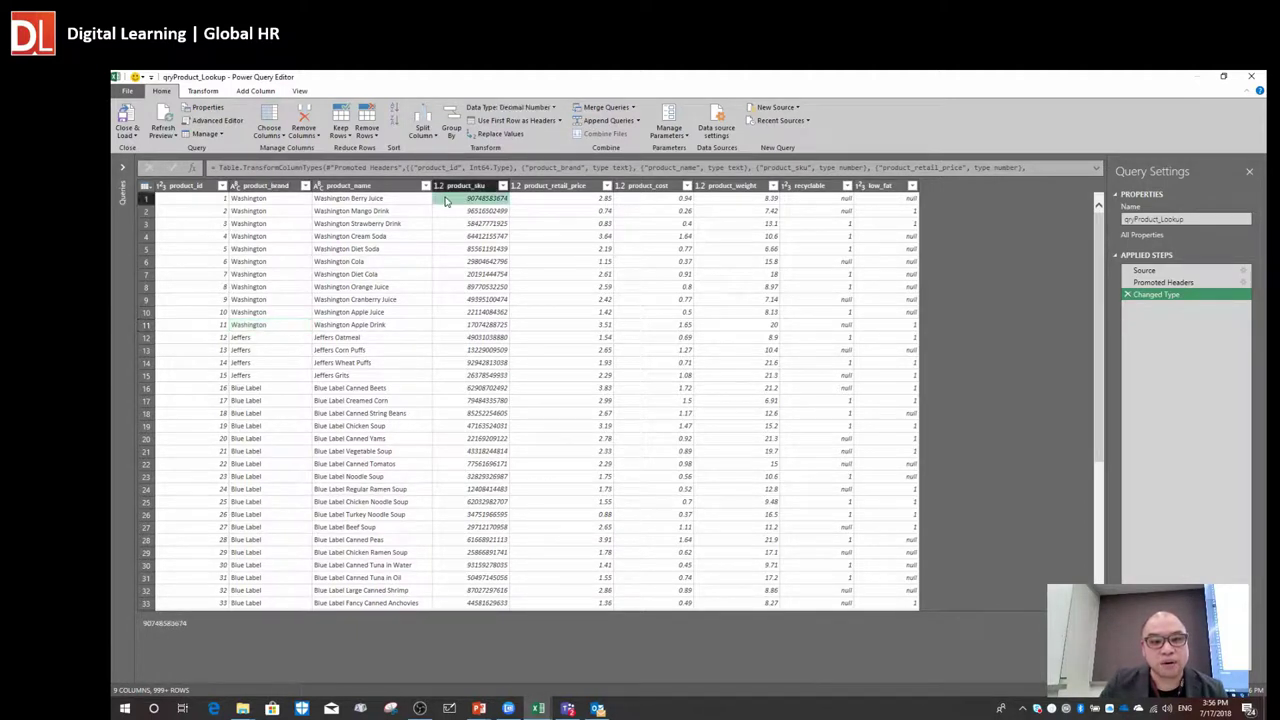
left_click(473, 249)
left_click(415, 226)
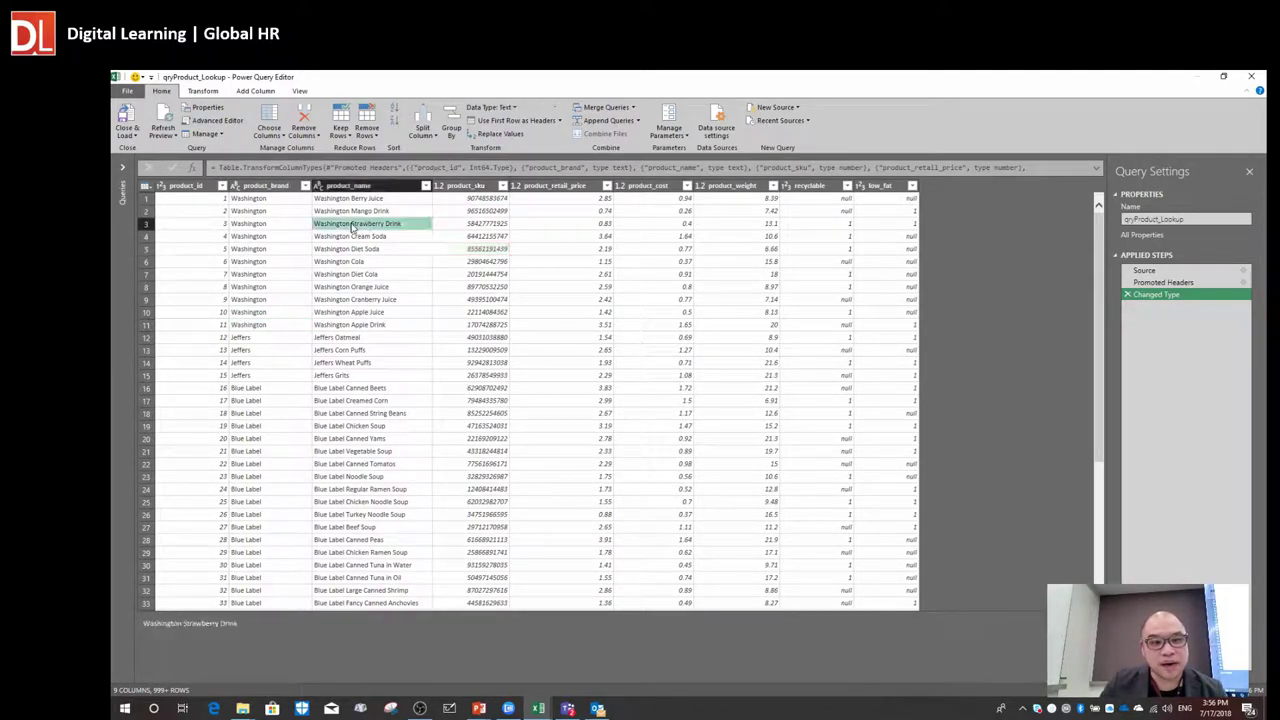
left_click(246, 226)
left_click(209, 330)
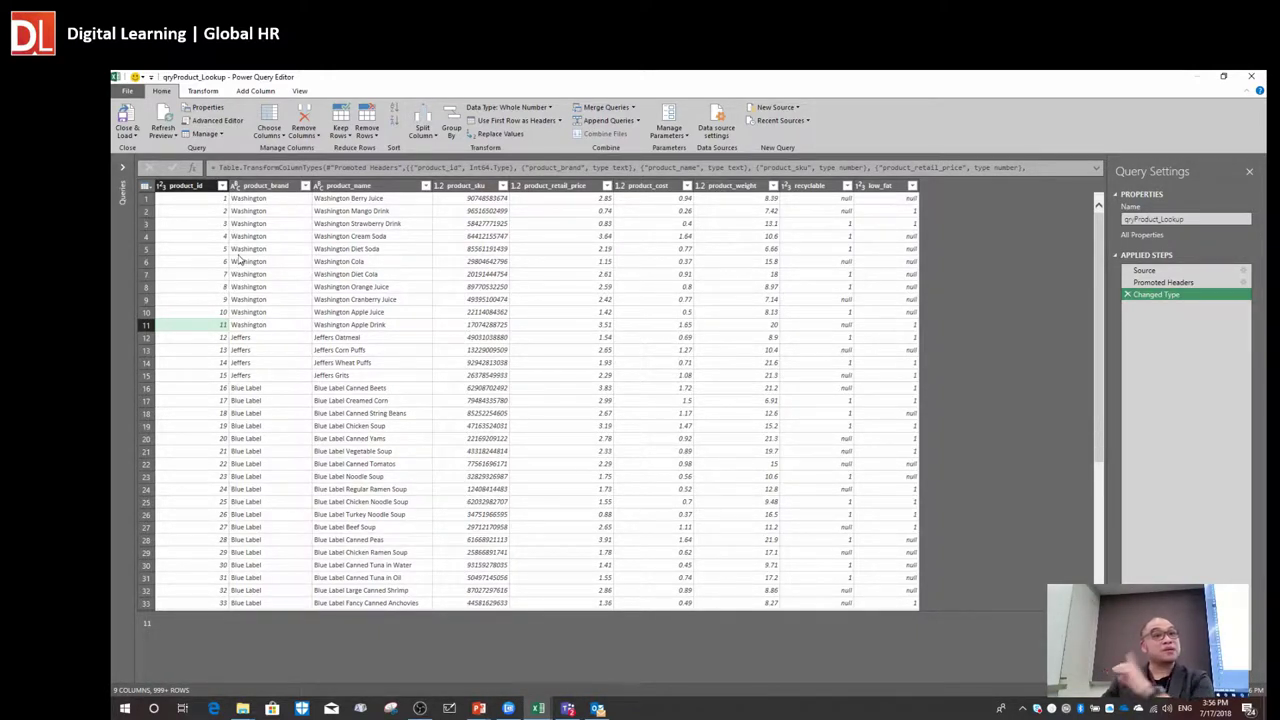
- Close the query editor and load qryProduct_Lookup as Only Create Connection, adding it to the Data Model
left_click(123, 168)
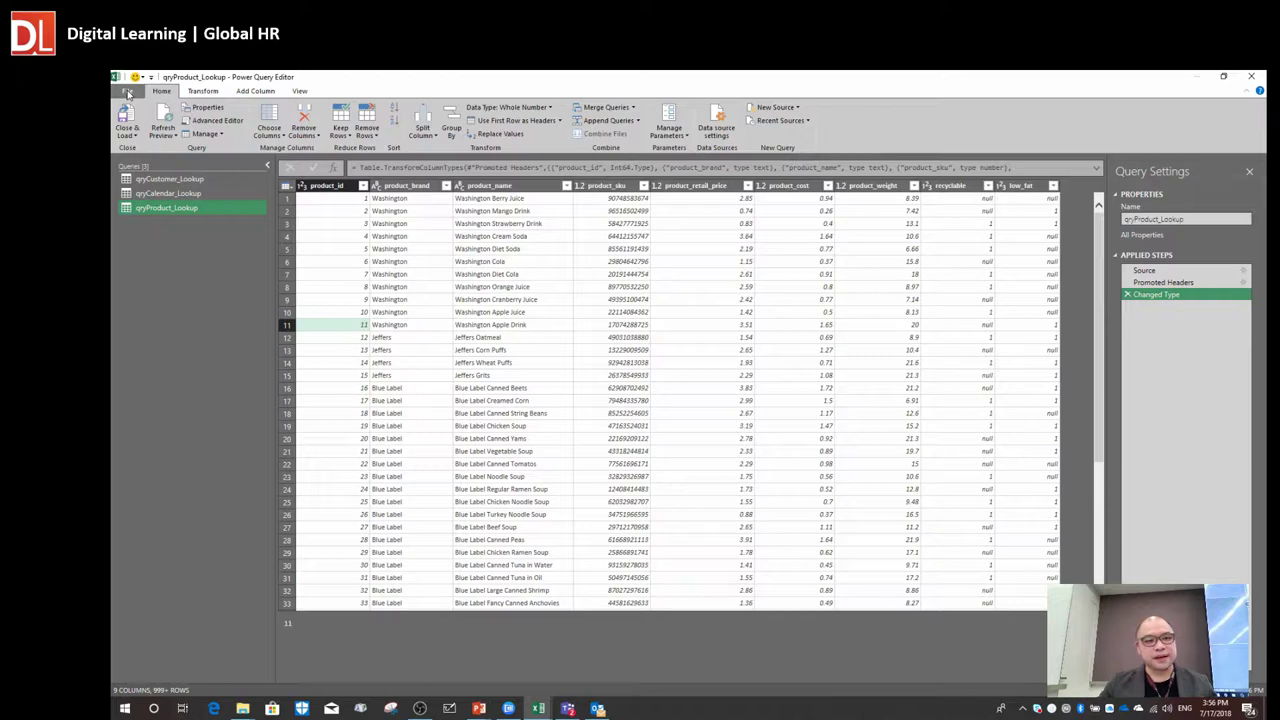
left_click(128, 93)
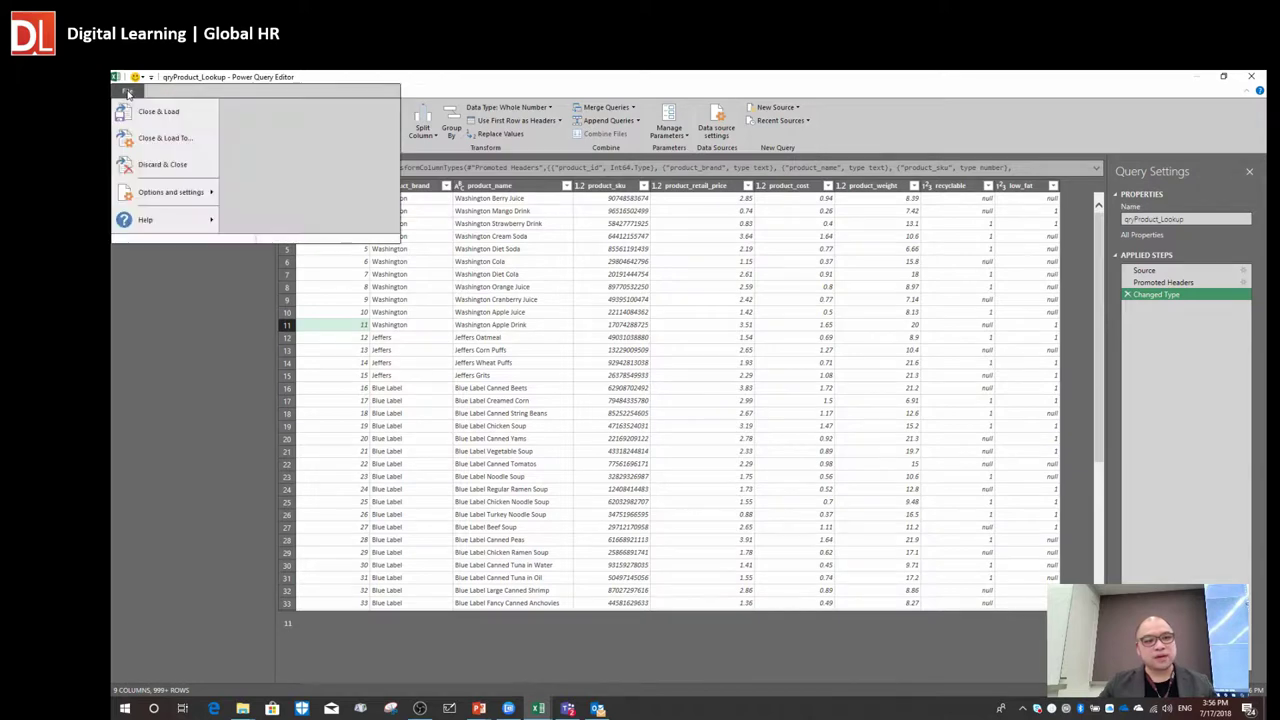
left_click(160, 140)
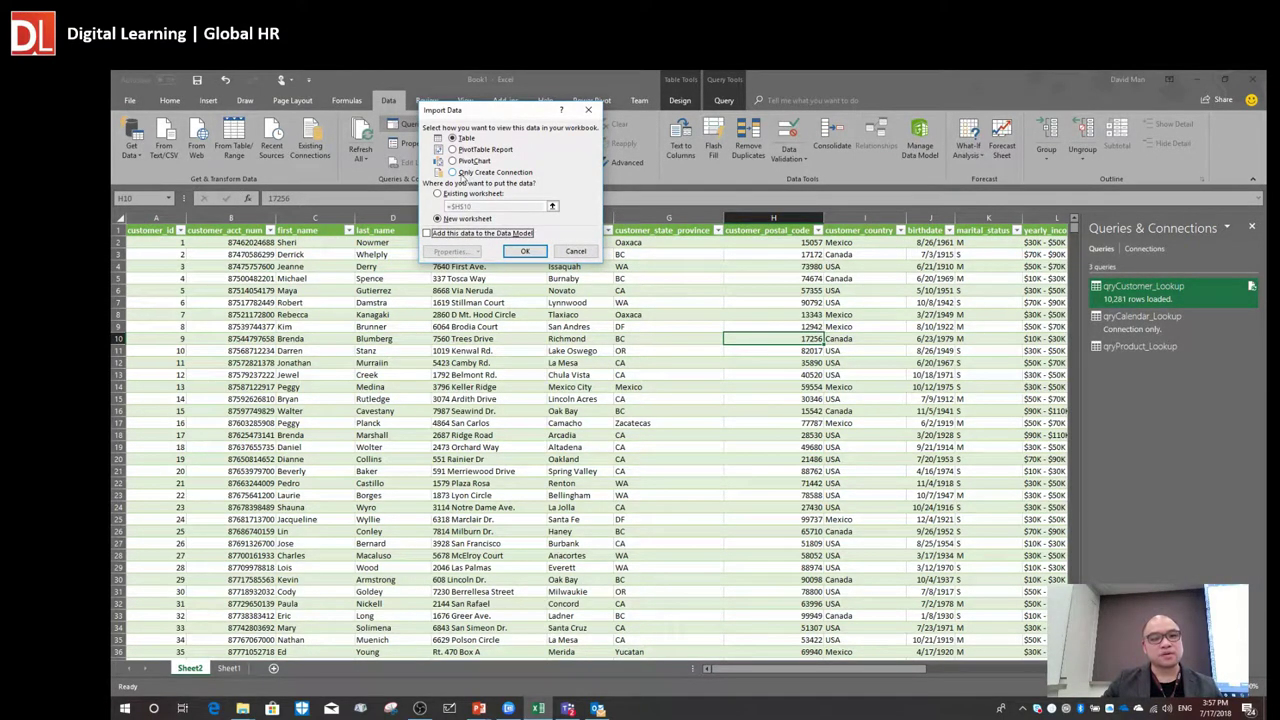
left_click(453, 172)
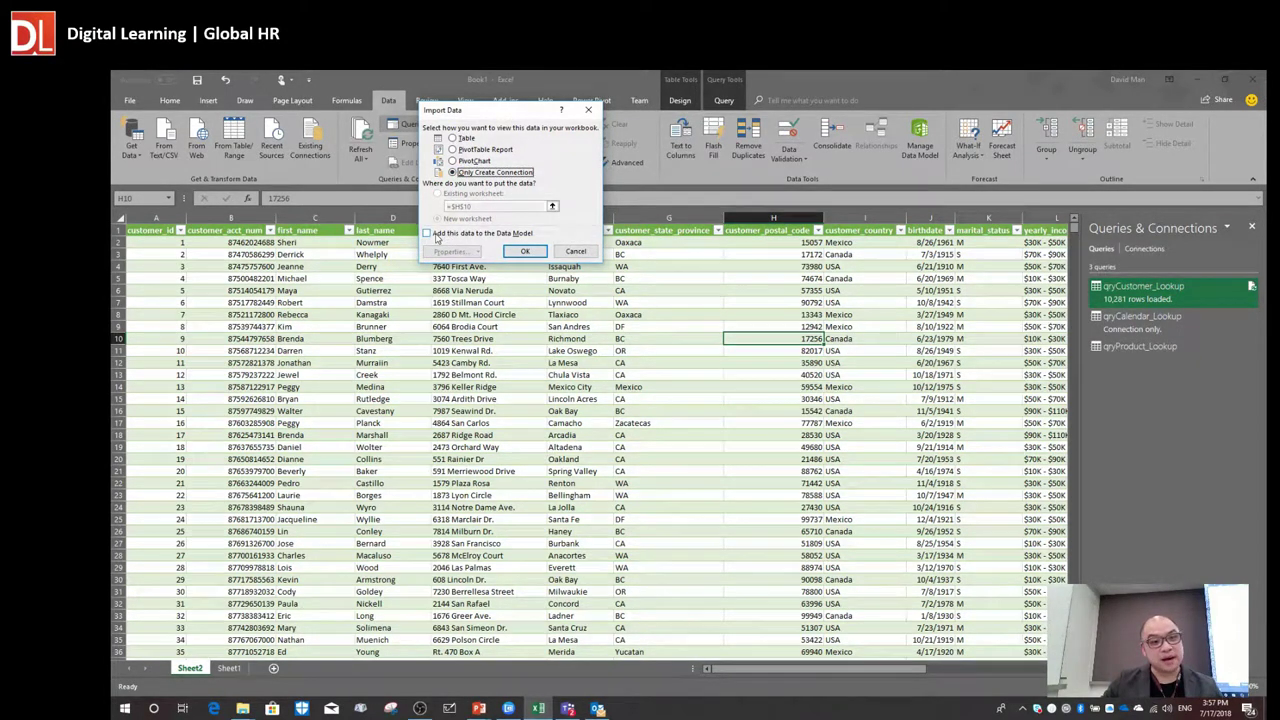
left_click(430, 237)
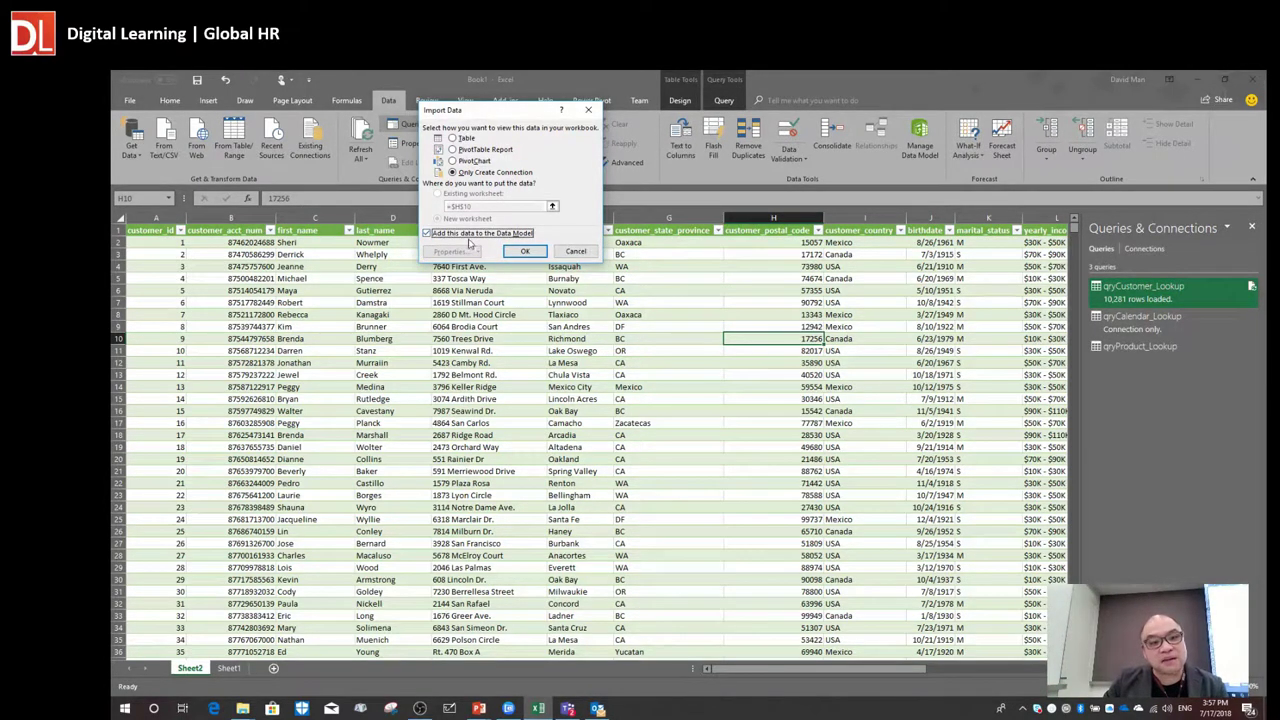
left_click(527, 252)
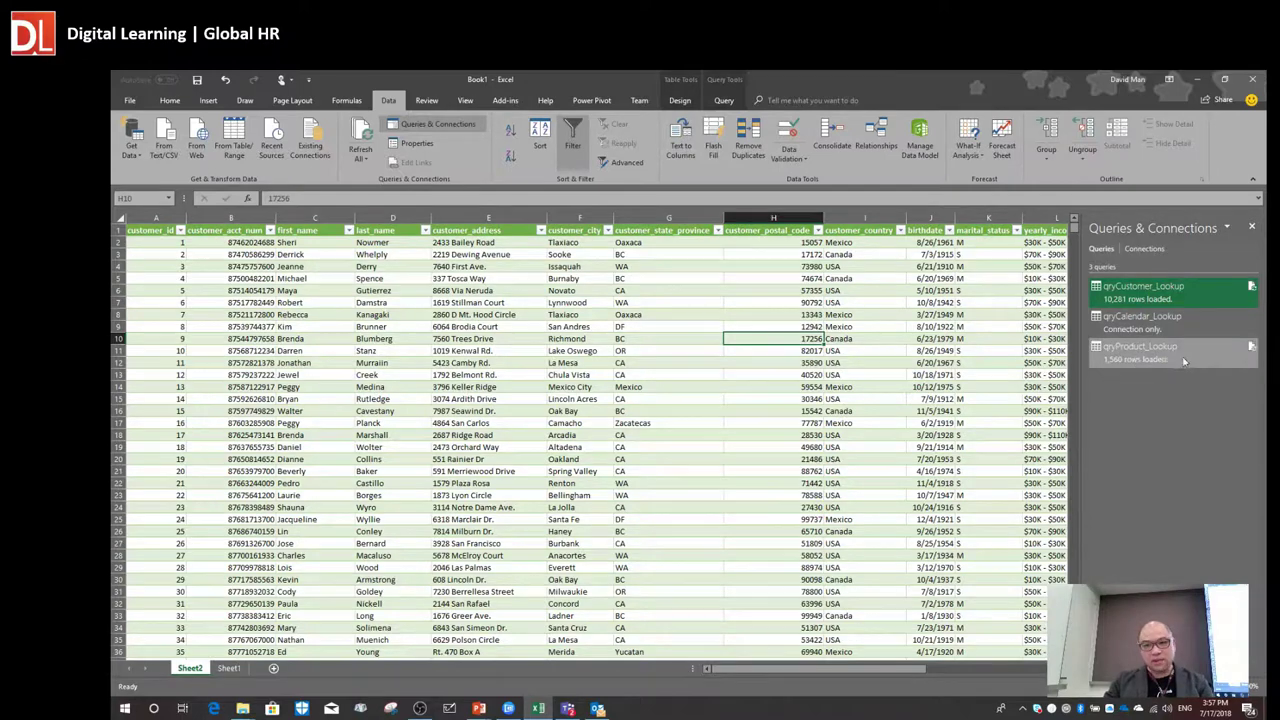
- Compare the load status of qryProduct_Lookup with the connection-only qryCalendar_Lookup, and check which data the worksheets contain
left_click(1160, 365)
mouse_move(1150, 336)
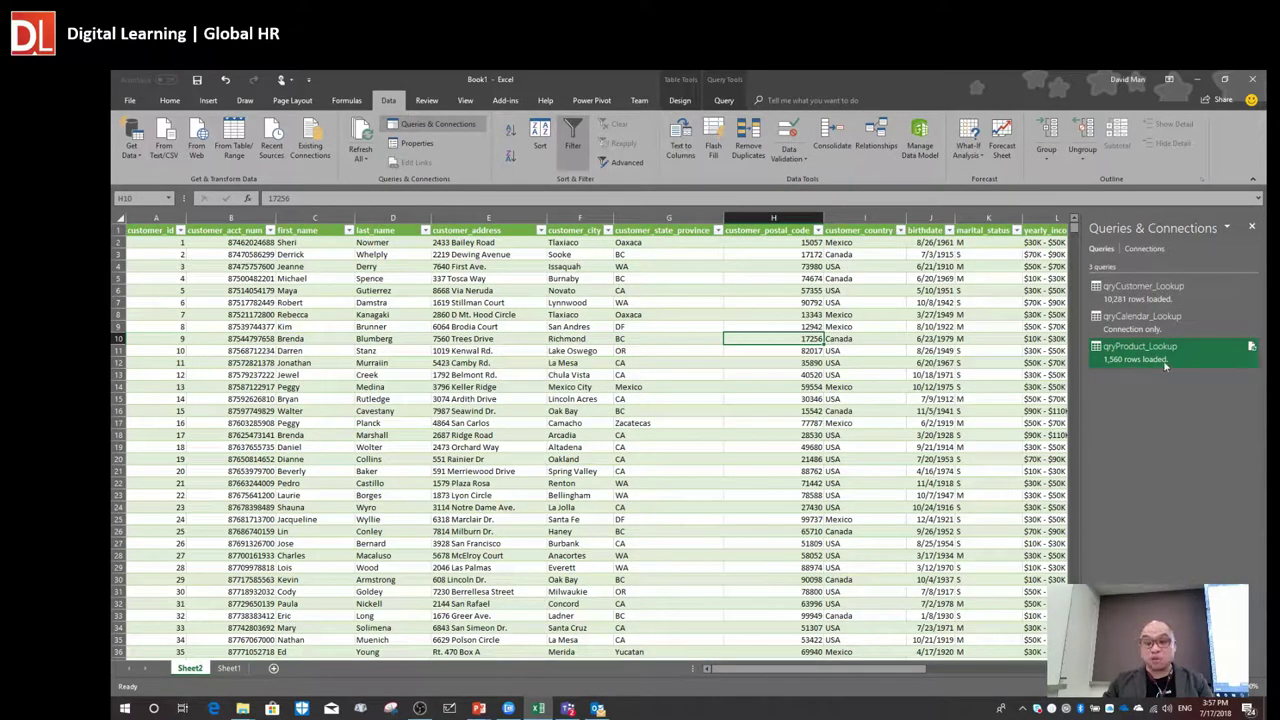
left_click(1148, 328)
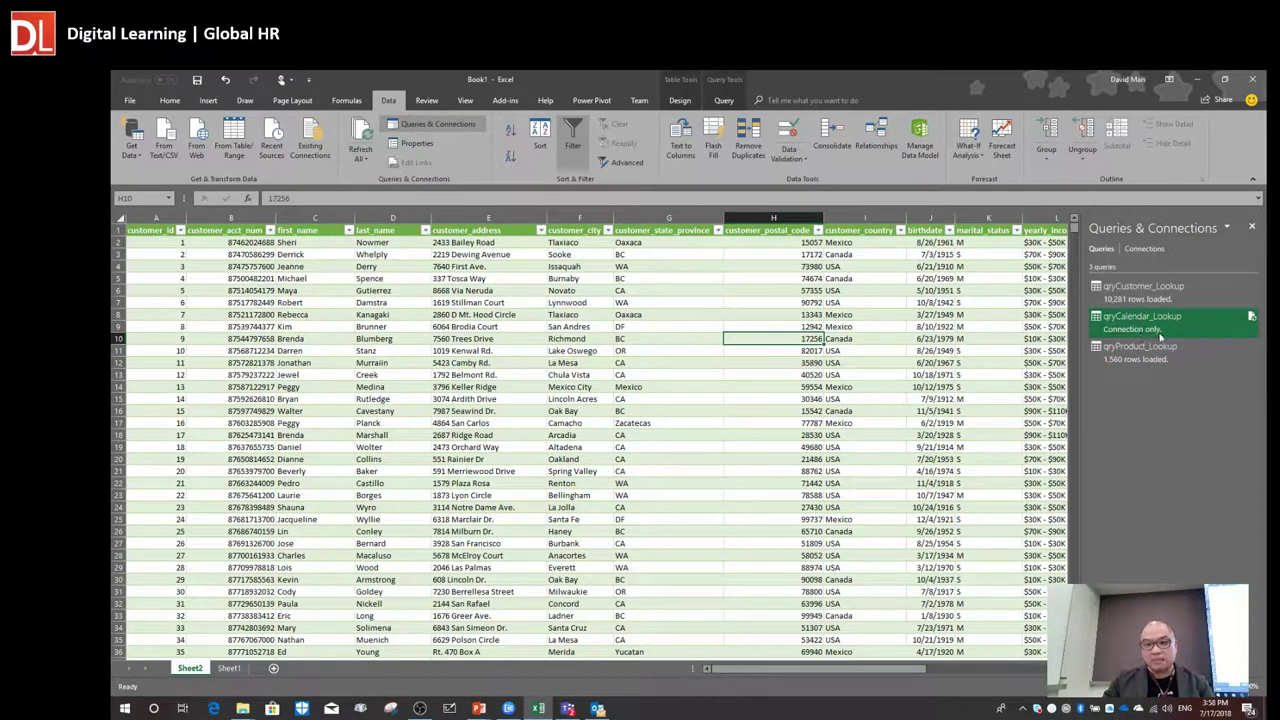
mouse_move(1115, 330)
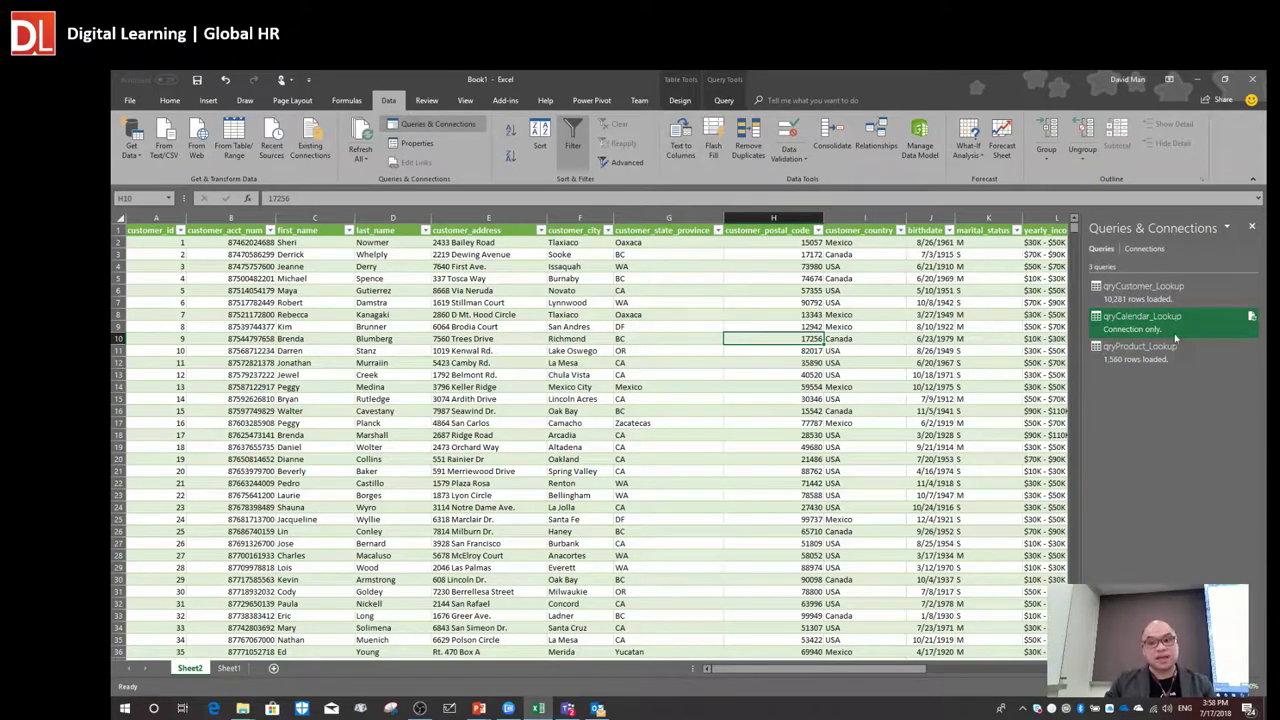
mouse_move(1198, 328)
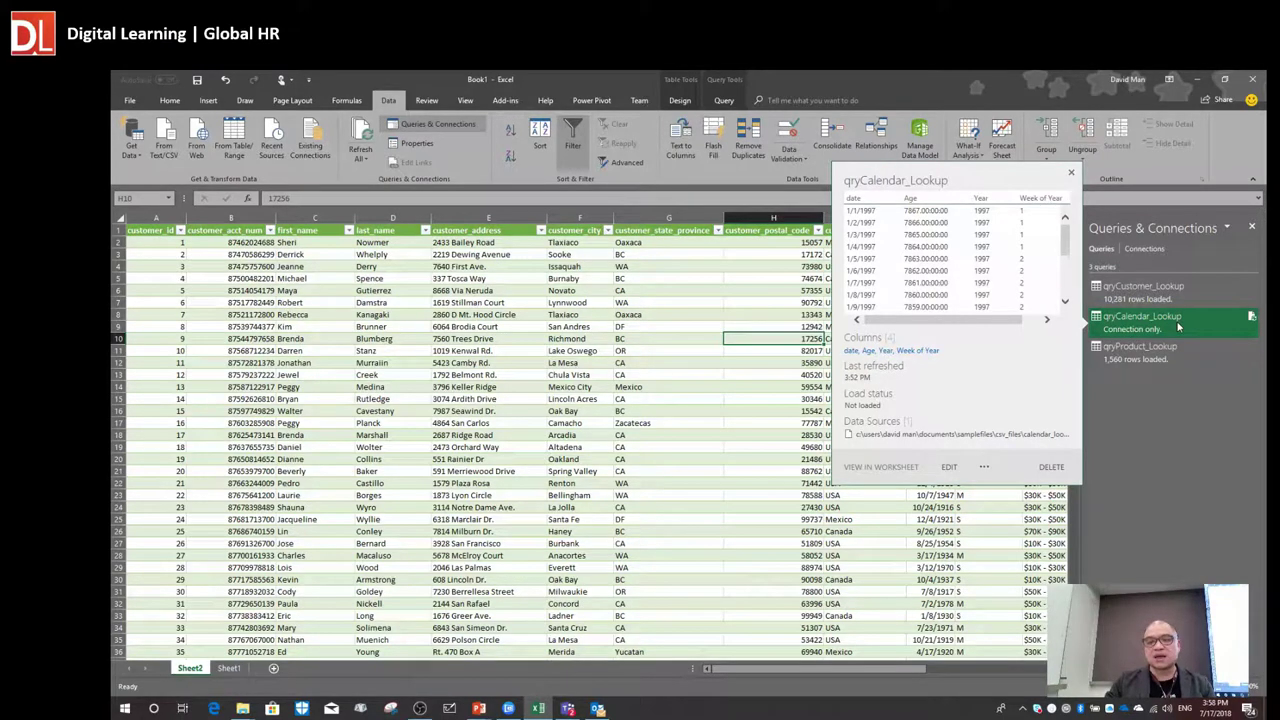
left_click(228, 670)
left_click(192, 670)
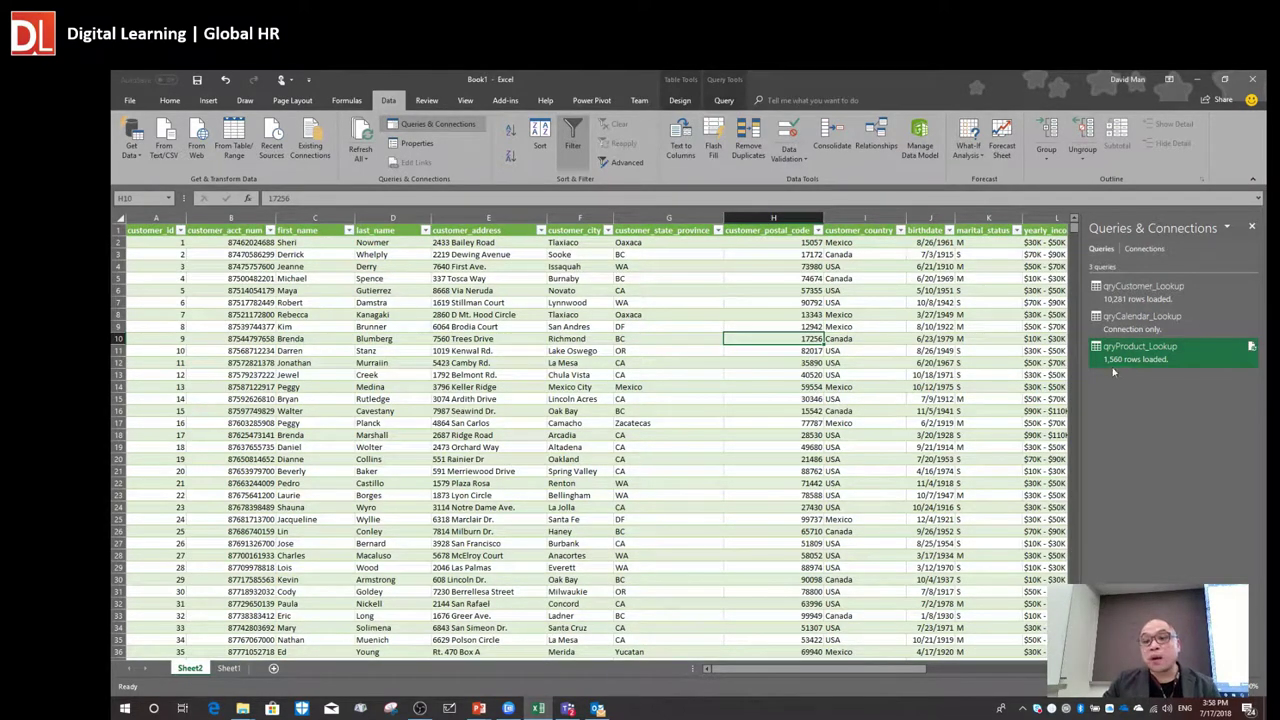
mouse_move(1106, 364)
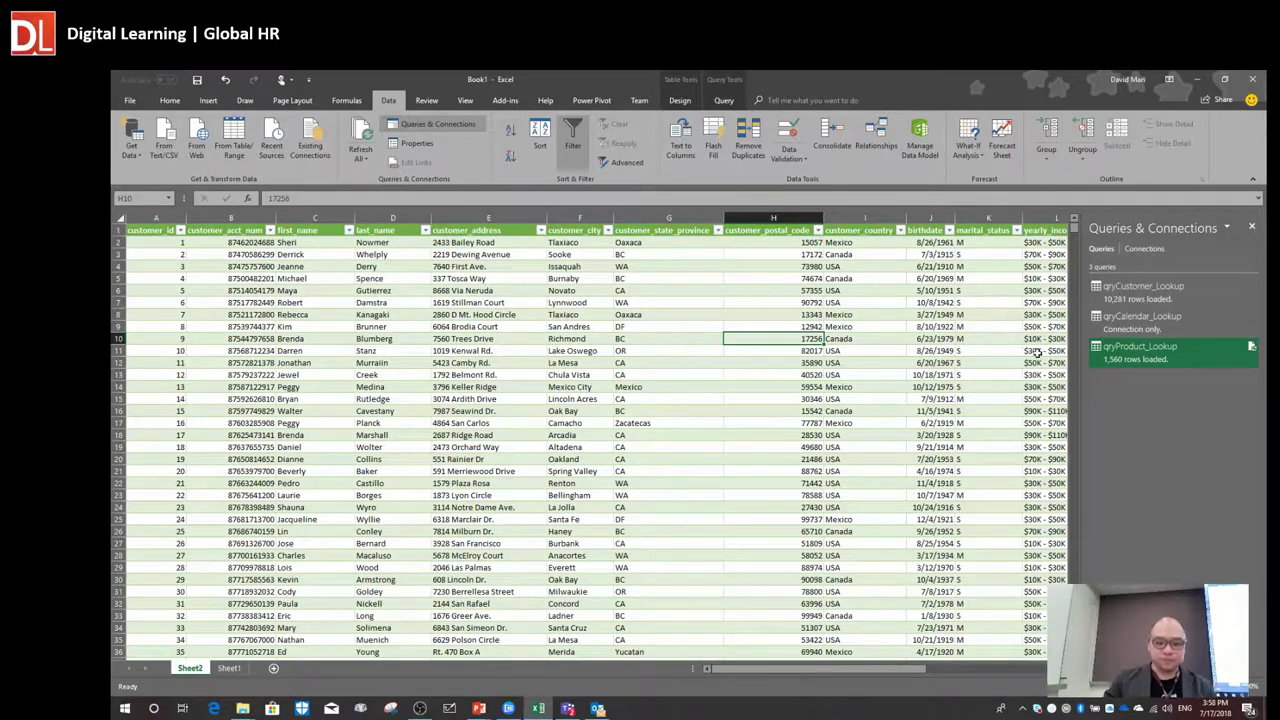
left_click(680, 329)
left_click(668, 291)
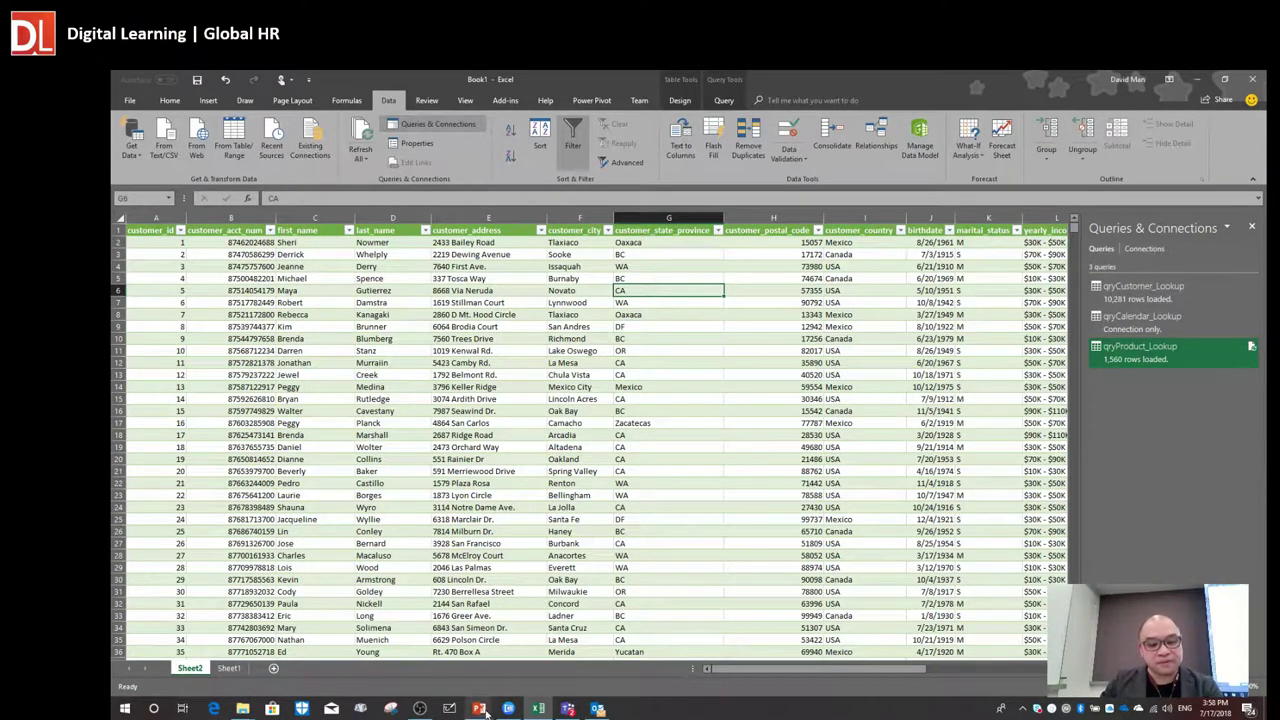
mouse_move(489, 712)
left_click(545, 655)
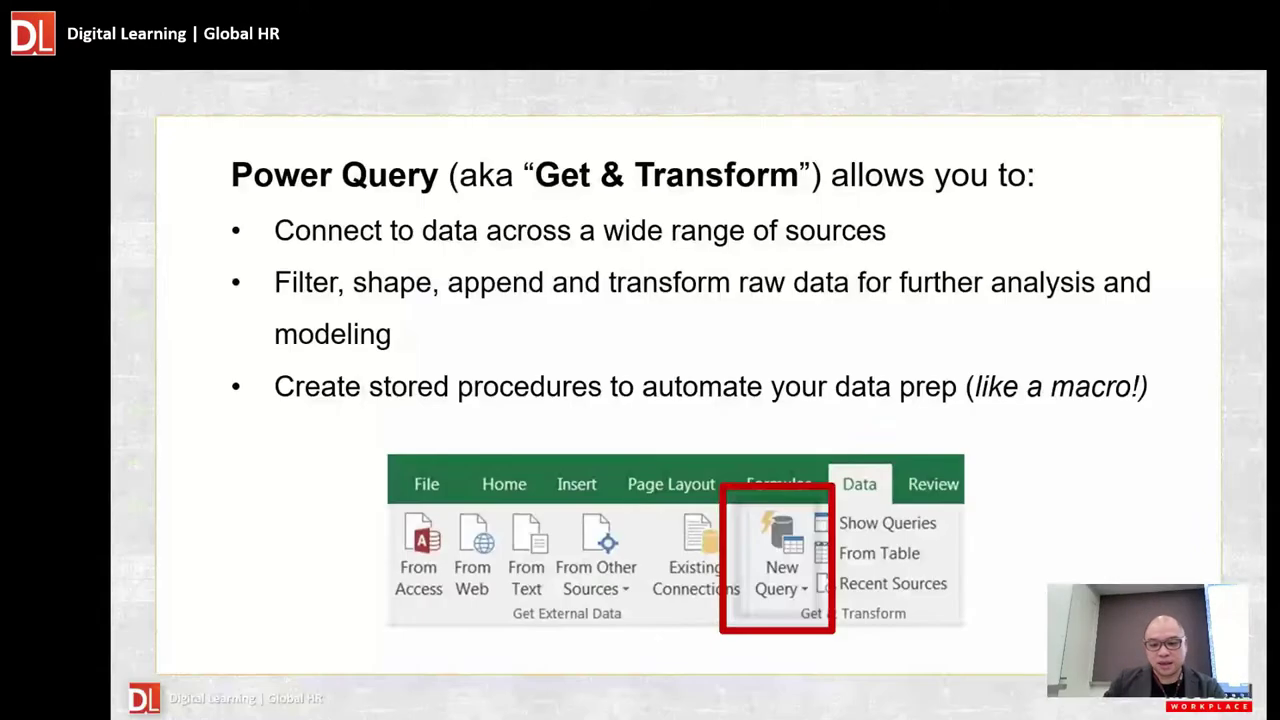
key("Right")
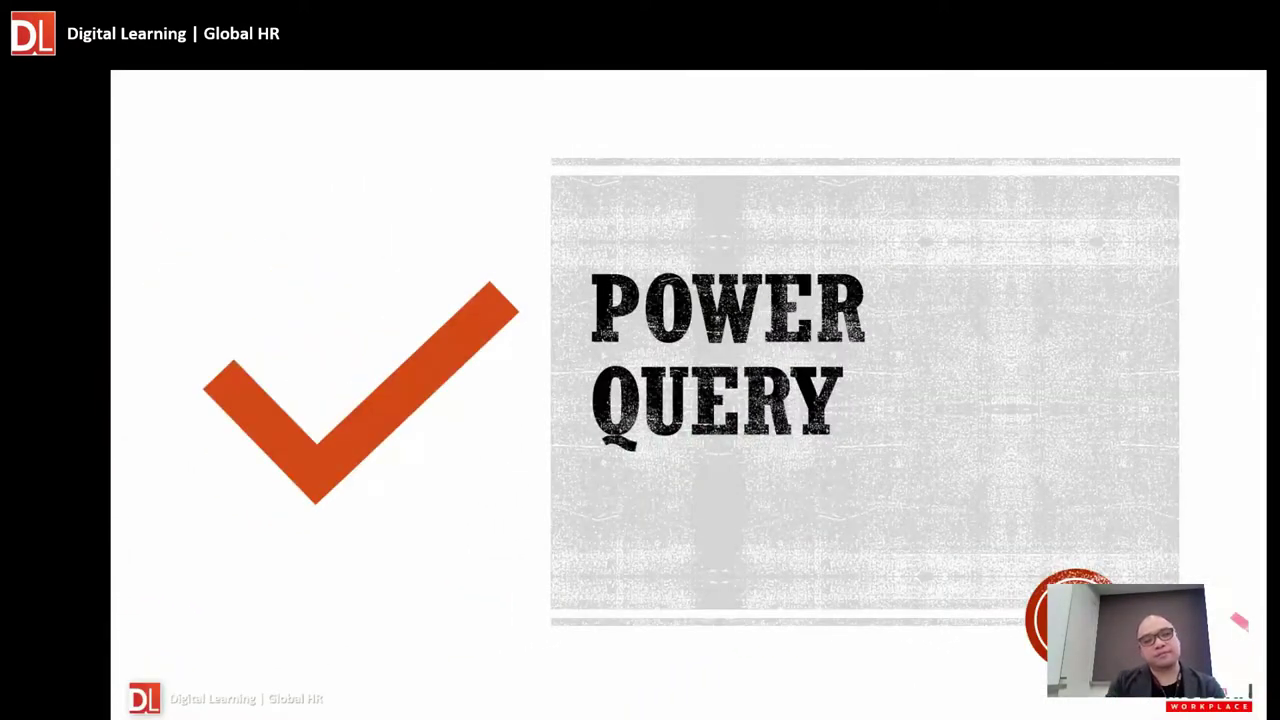
key("Right")
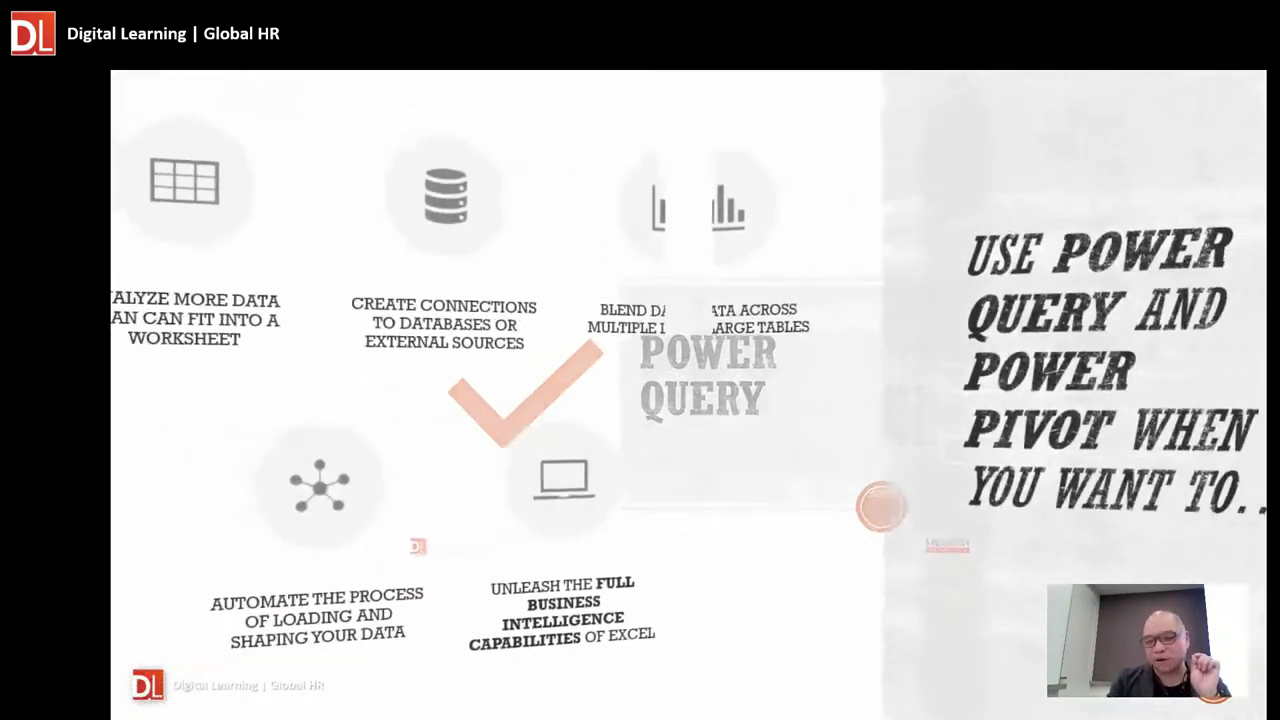
key("Right")
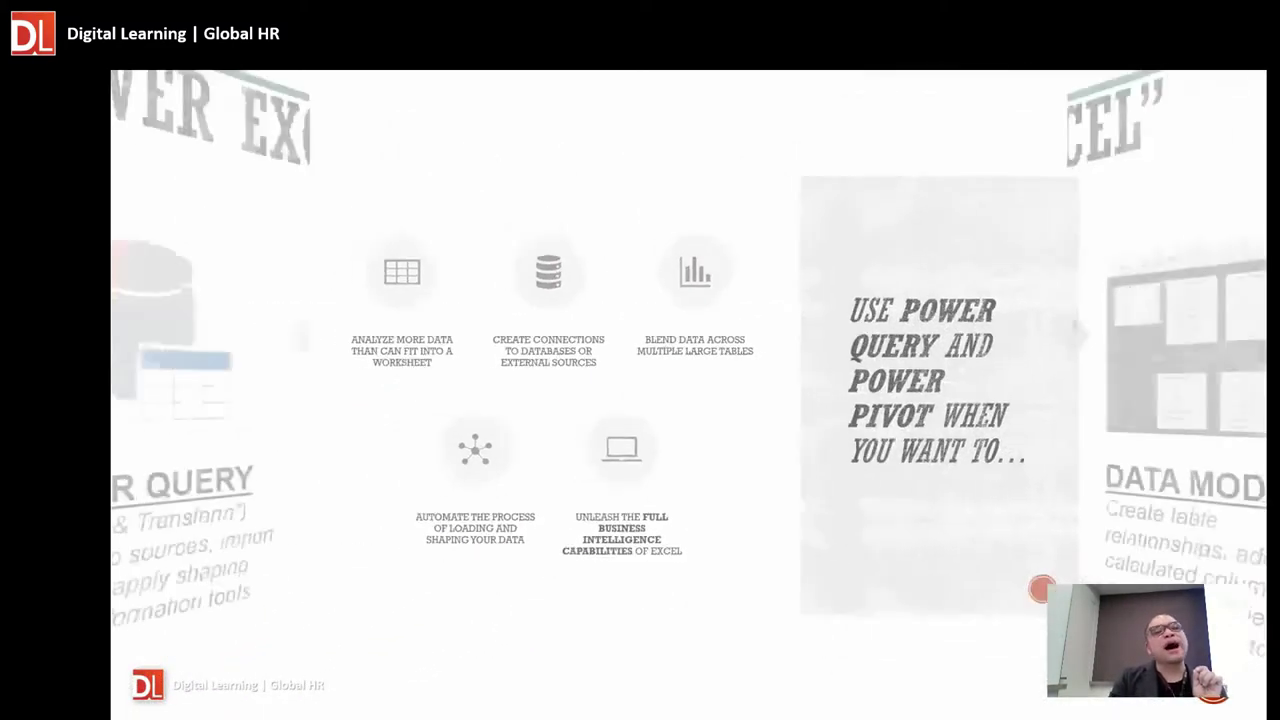
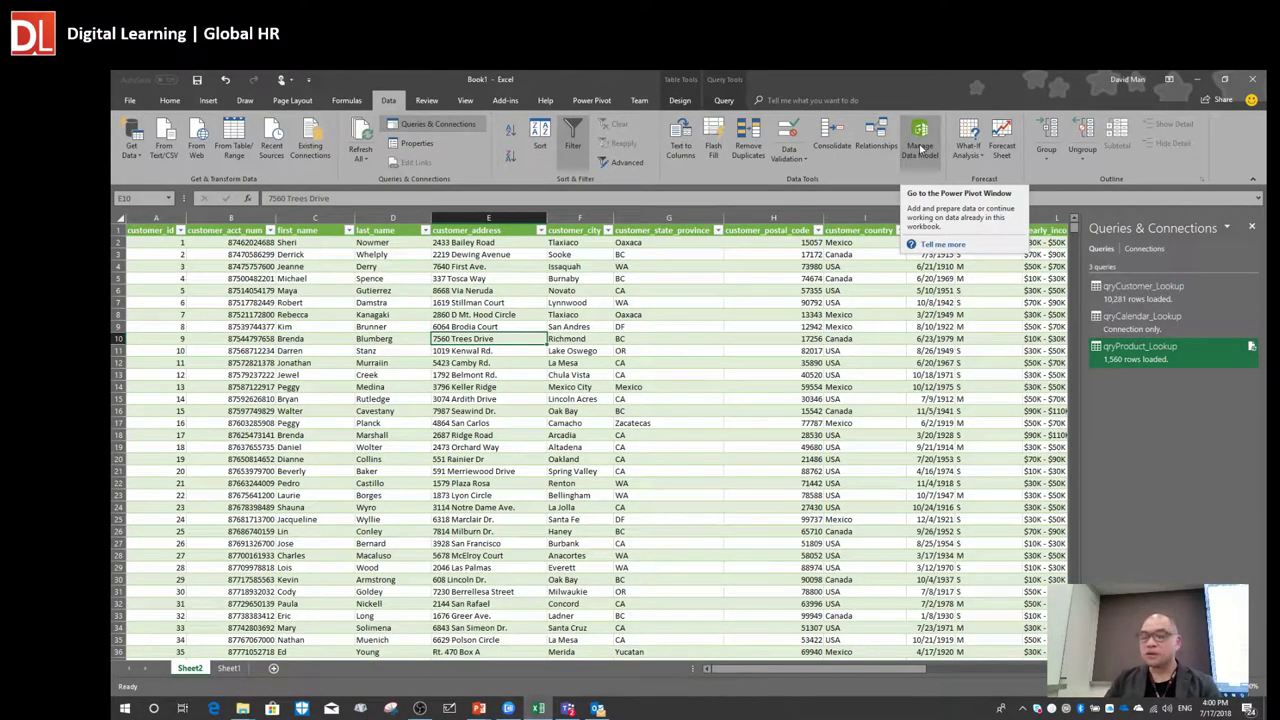
- Open the Data Model in Power Pivot's Diagram View, then reposition the qryProduct_Lookup table and lengthen its box to fit all fields
left_click(919, 148)
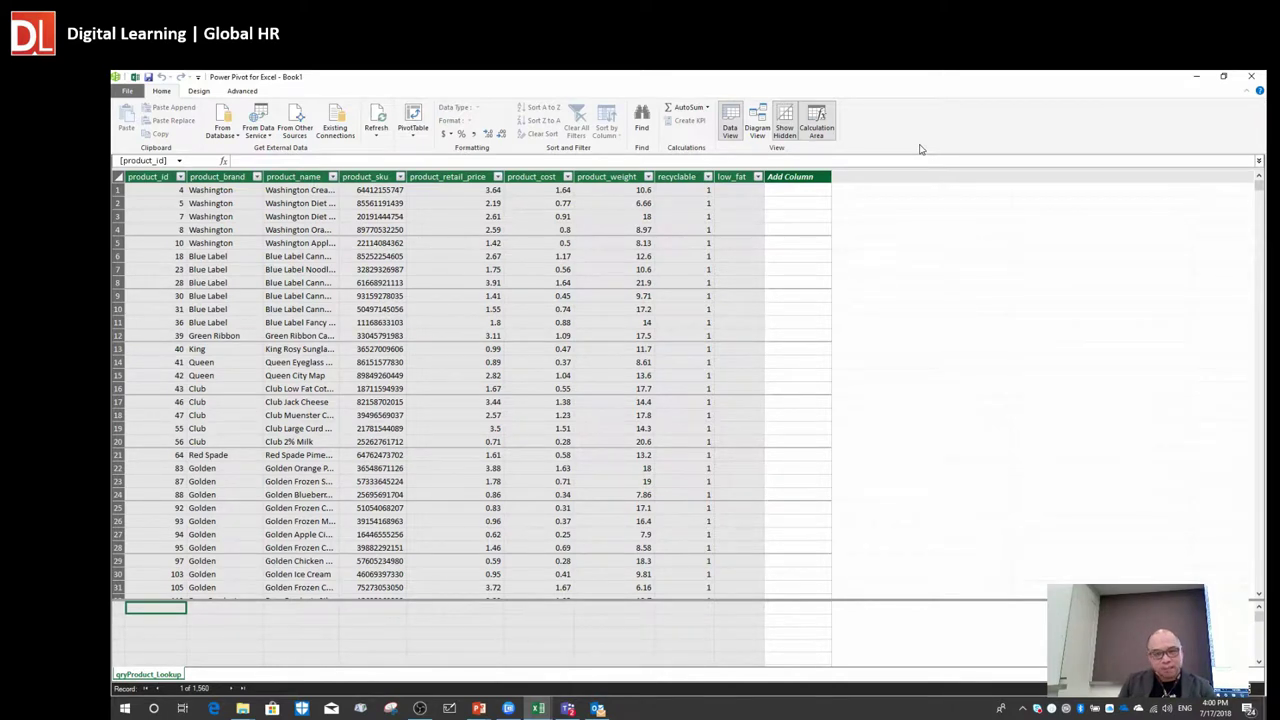
left_click(478, 280)
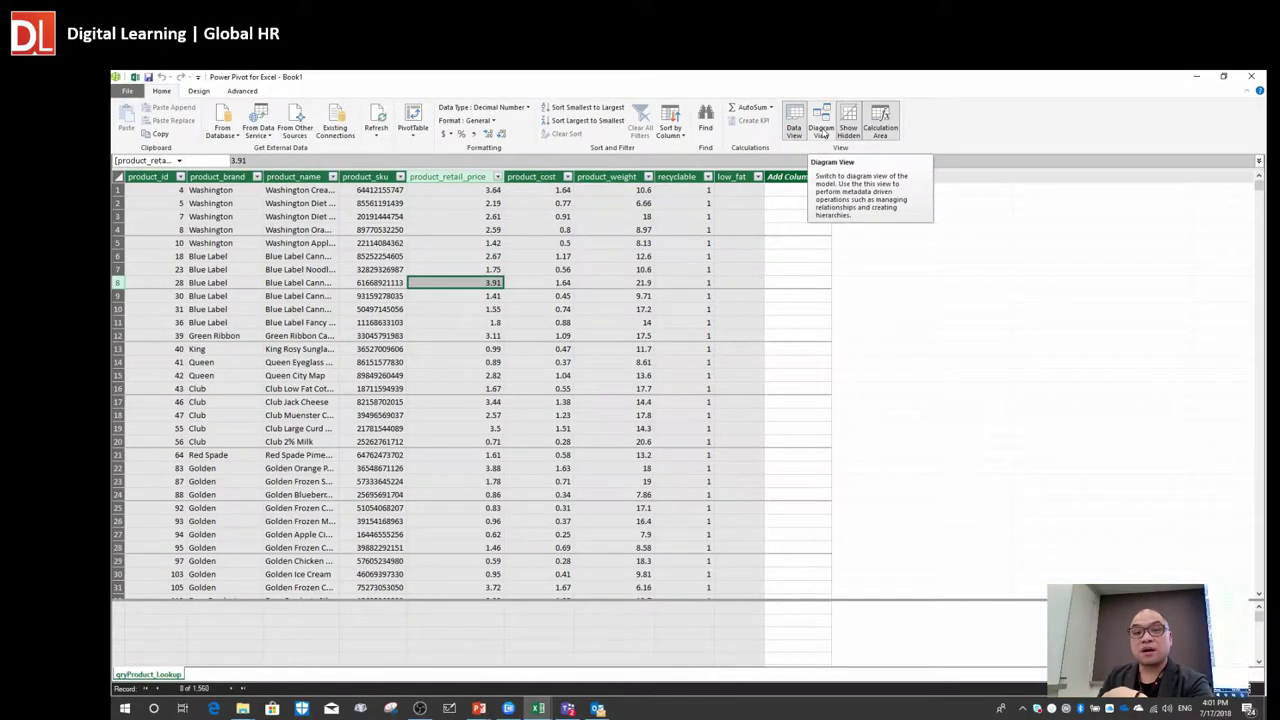
left_click(821, 131)
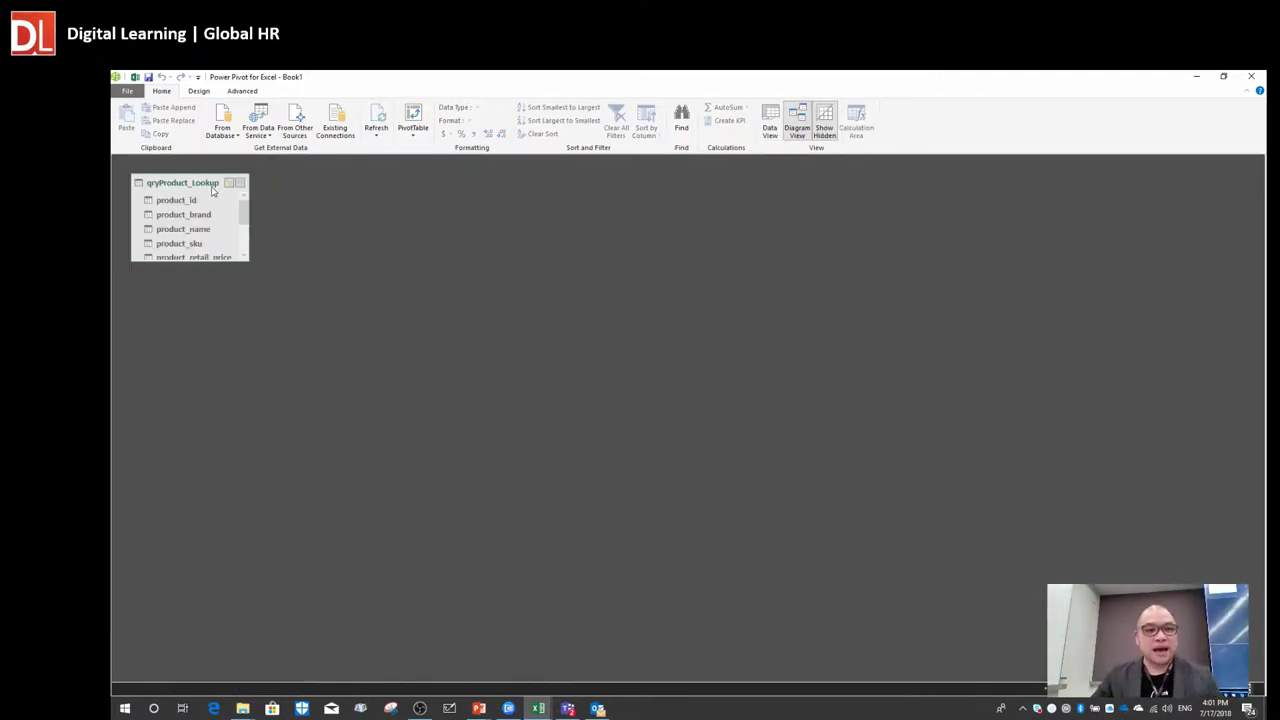
left_click_drag(190, 184, 308, 211)
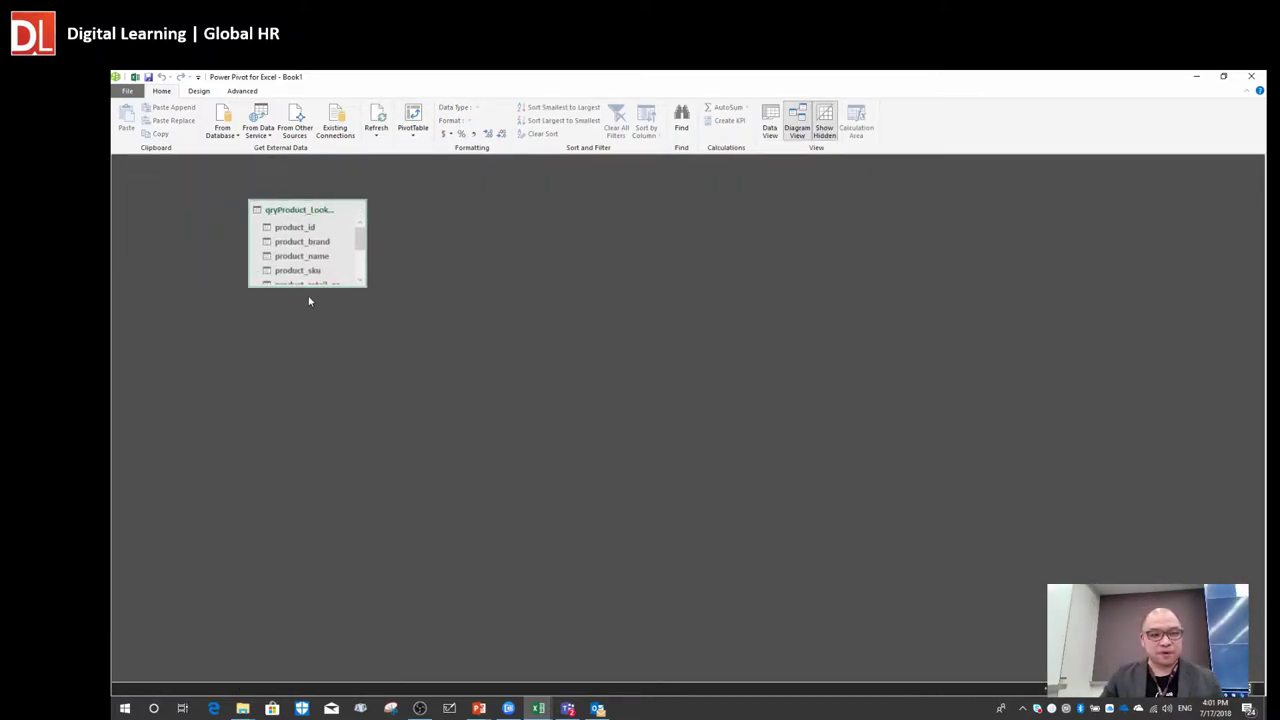
left_click_drag(309, 289, 332, 385)
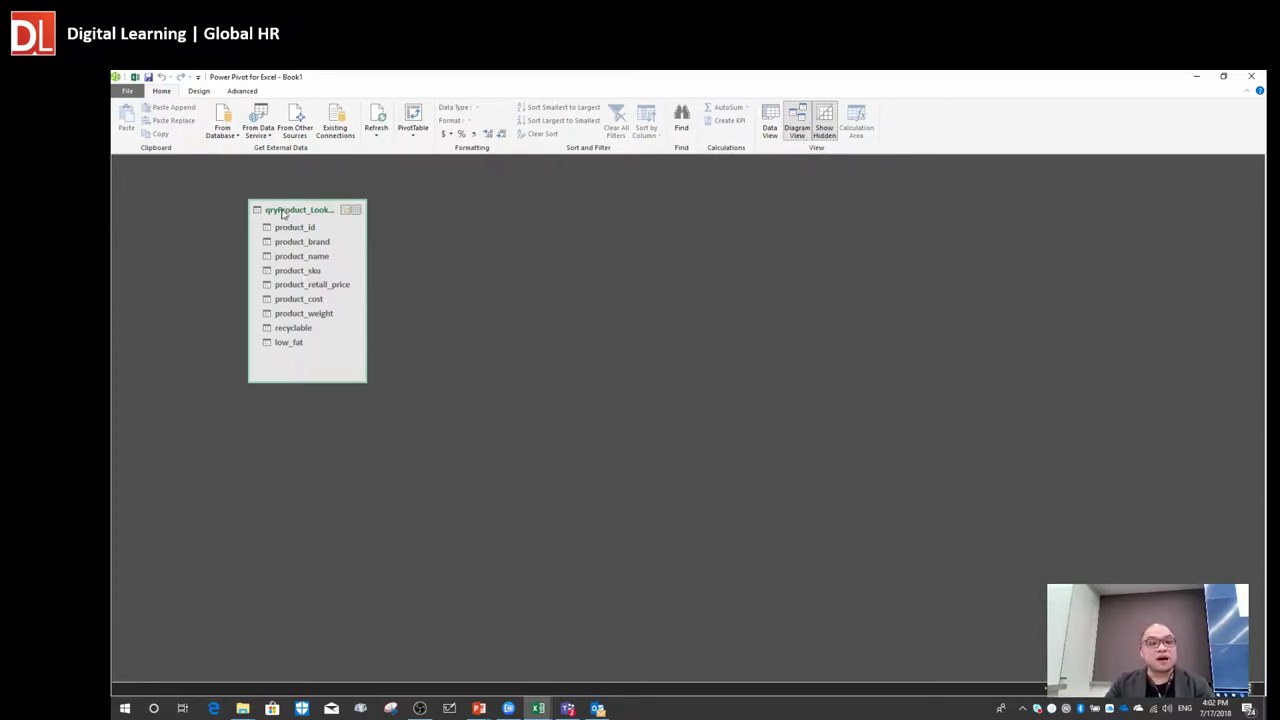
- Reposition the qryProduct_Lookup table in the diagram, widen it to fit its full name, and close Power Pivot
left_click_drag(290, 214, 316, 238)
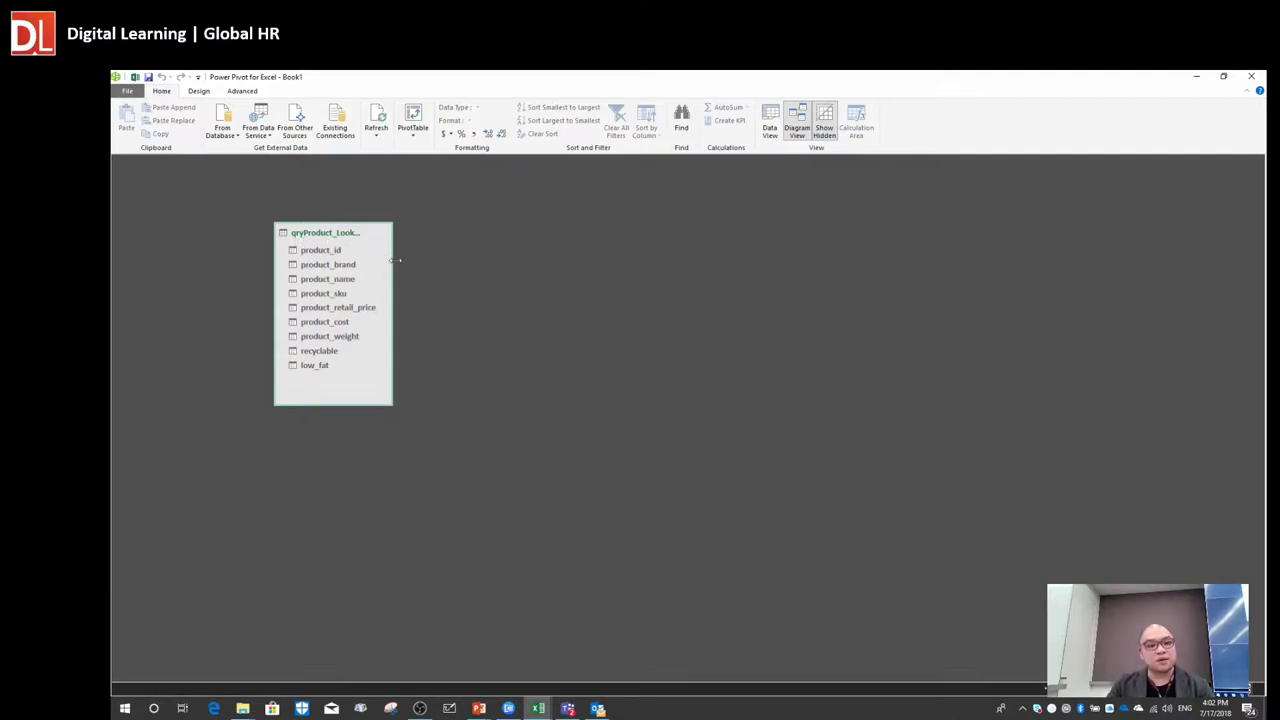
left_click_drag(395, 261, 472, 272)
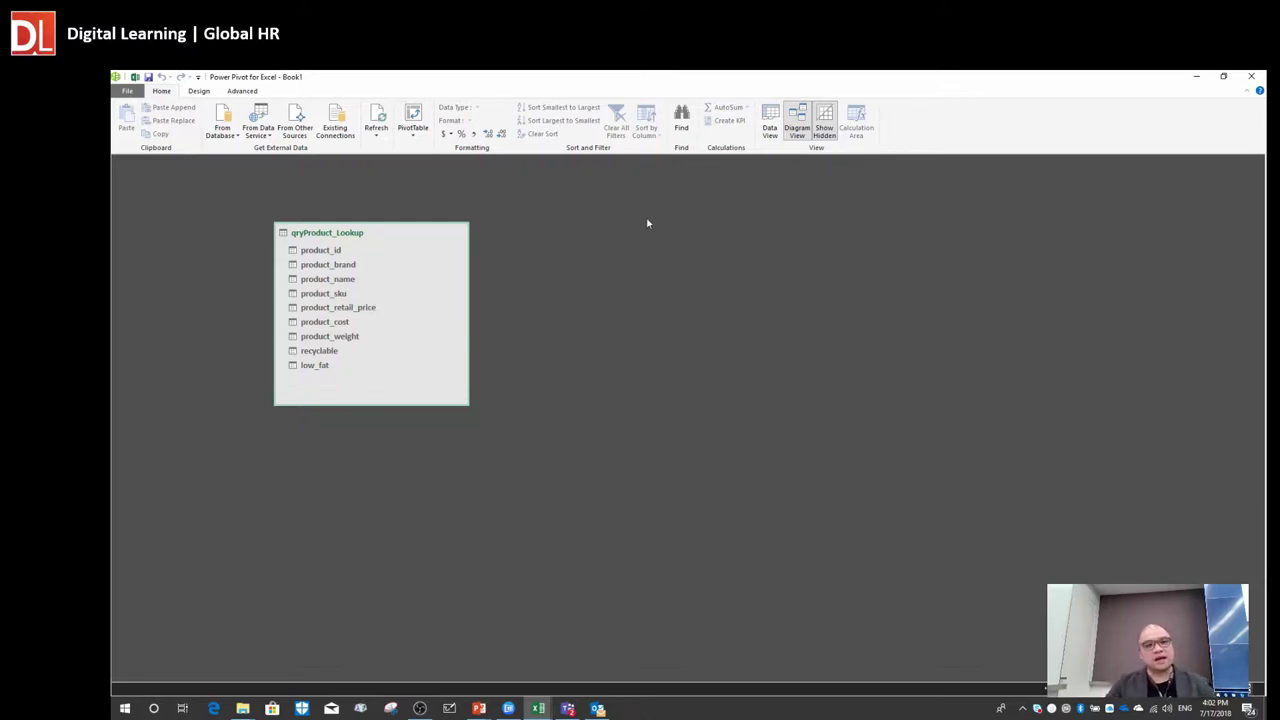
left_click(1251, 78)
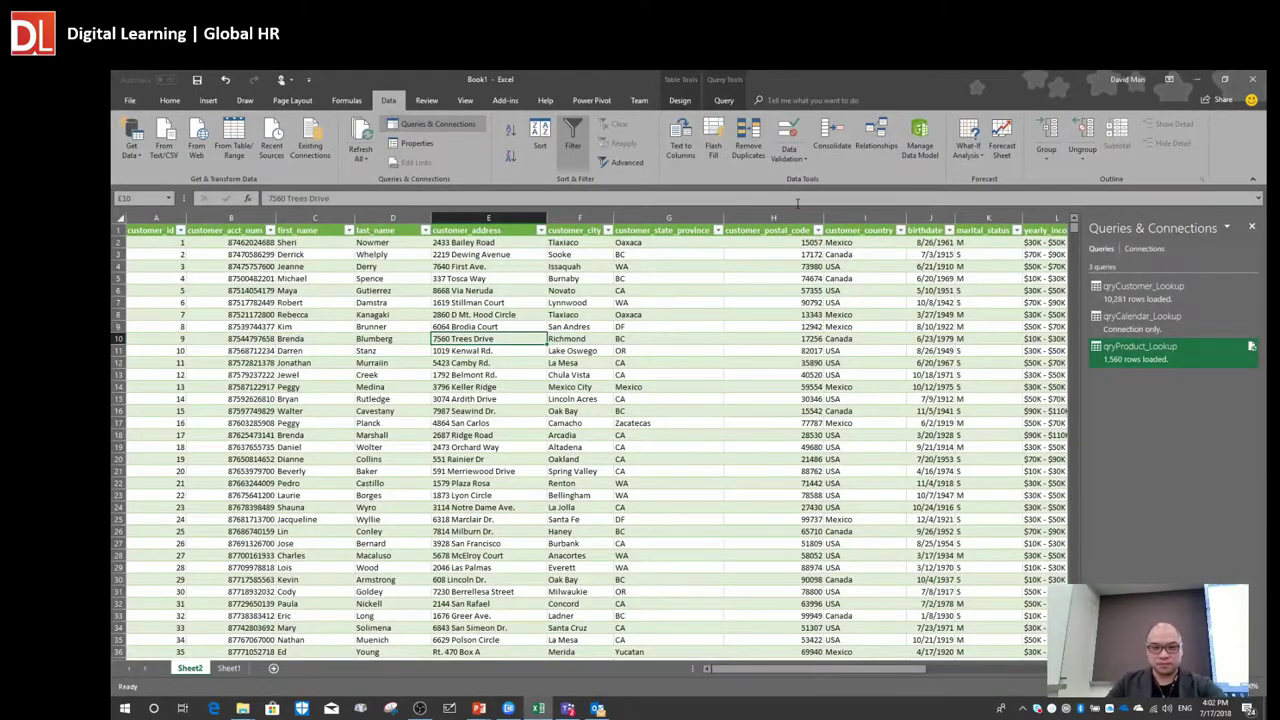
- Check the usage and refresh properties of the qryCustomer_Lookup query, then dismiss the Query Properties dialog
left_click(692, 292)
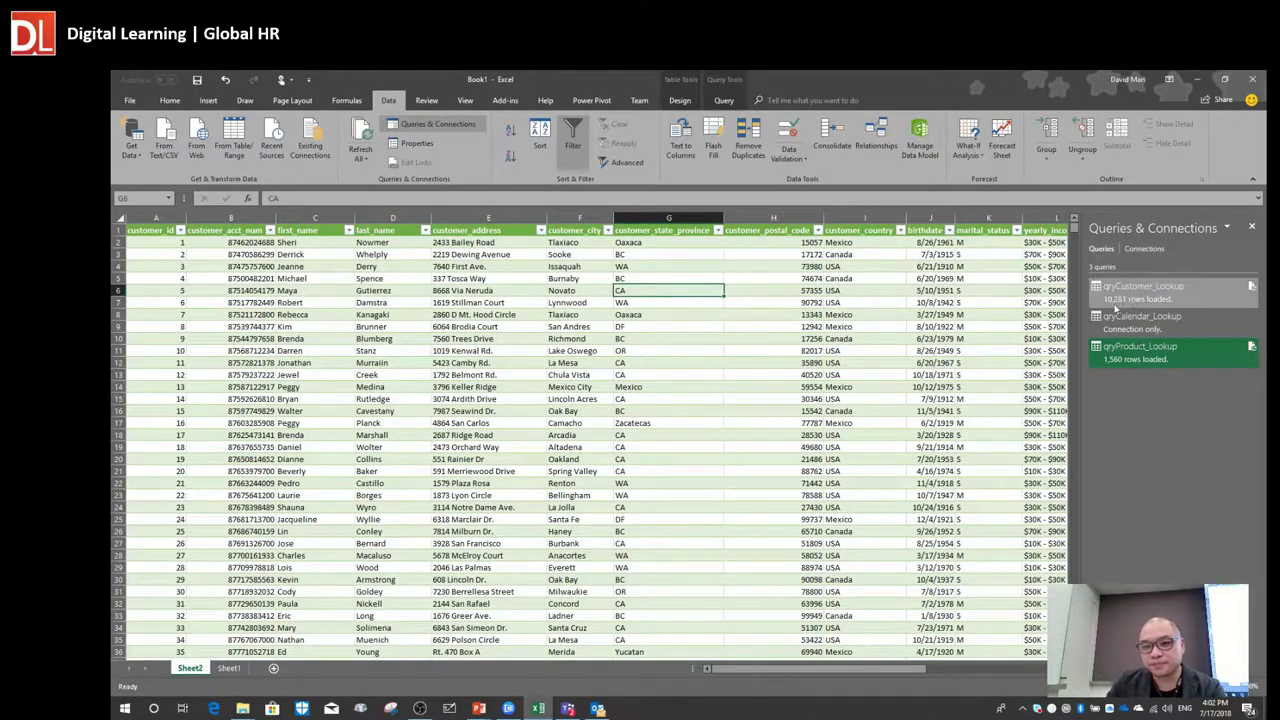
left_click(1135, 298)
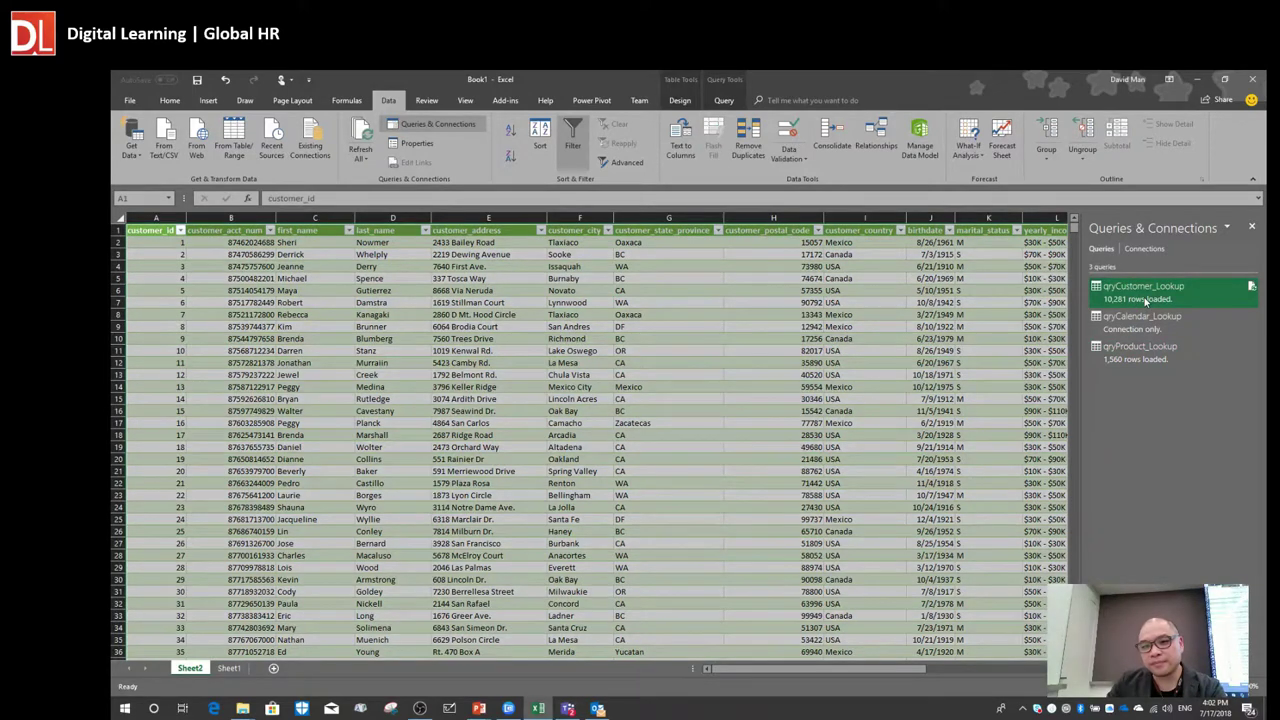
right_click(1146, 301)
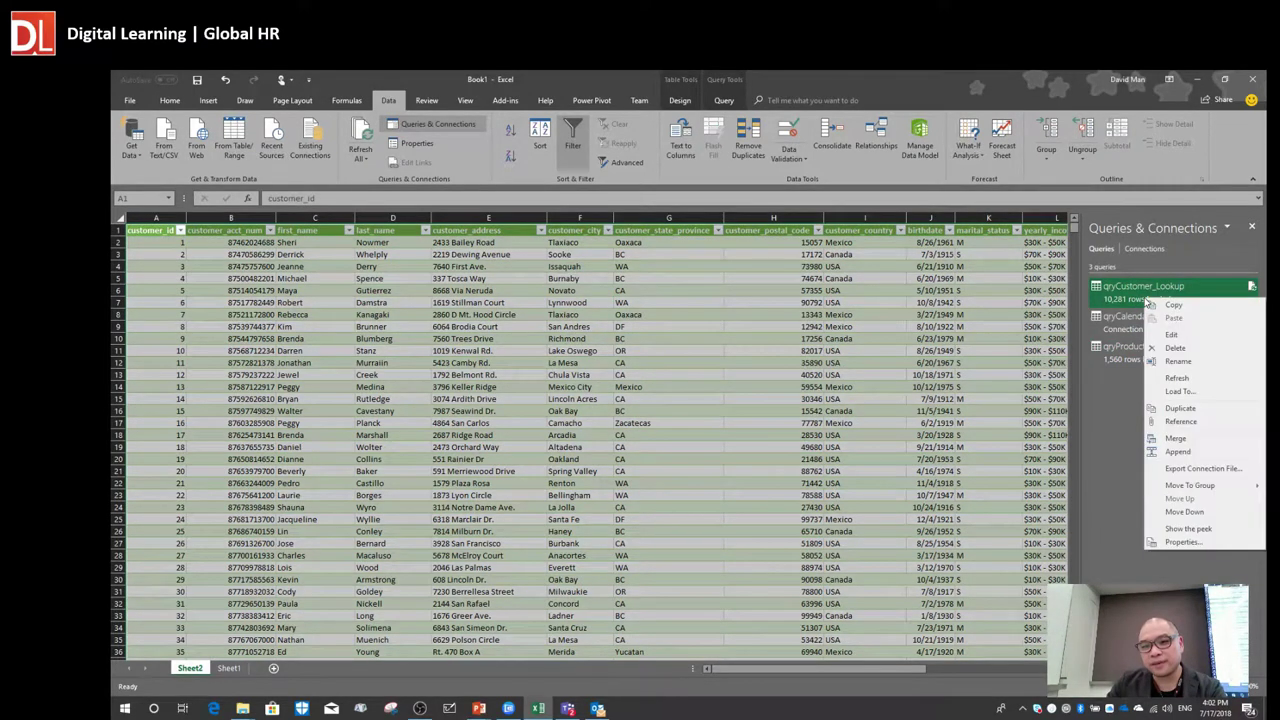
left_click(1198, 543)
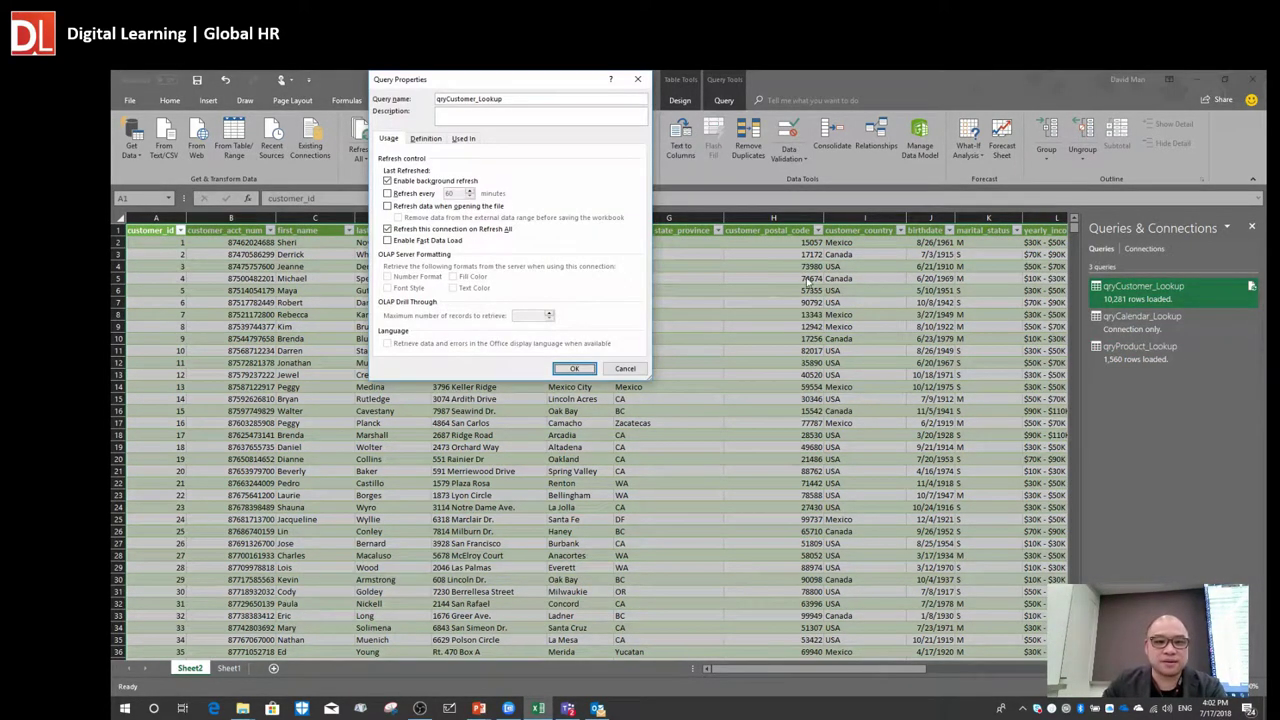
left_click(624, 368)
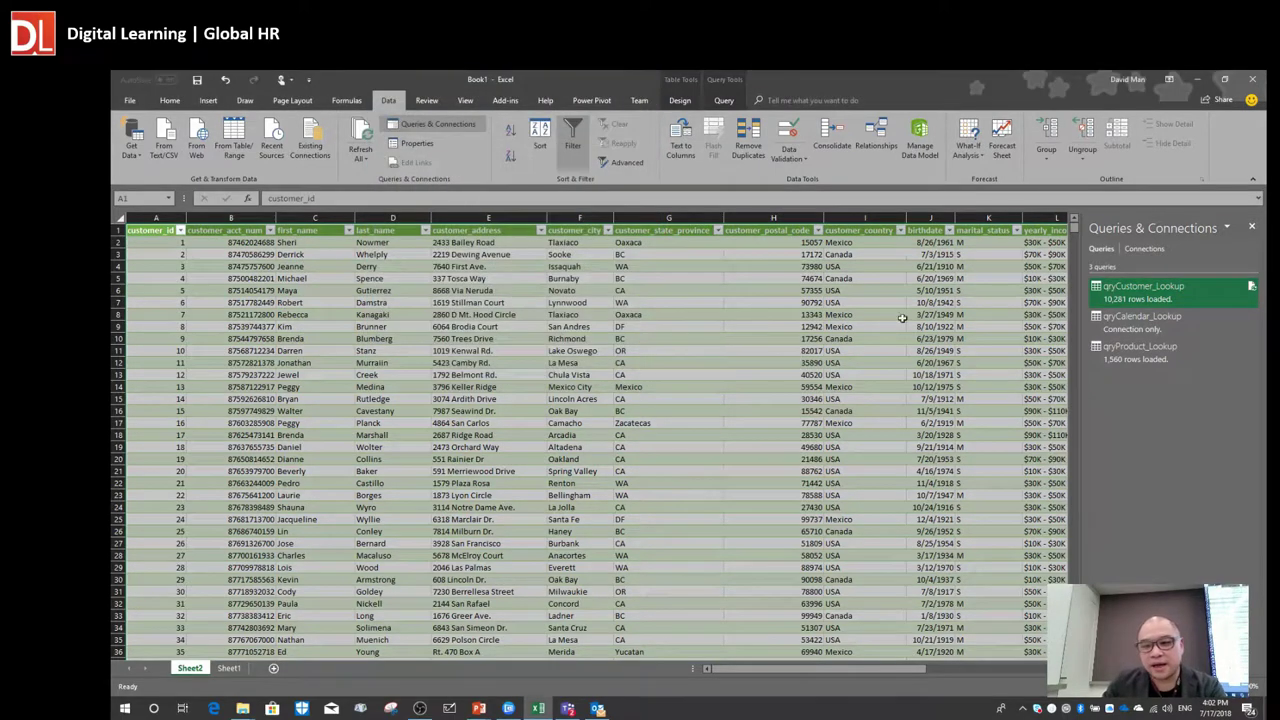
- Examine the preview of qryCustomer_Lookup, including its load status and the further actions available for the query
left_click(1138, 362)
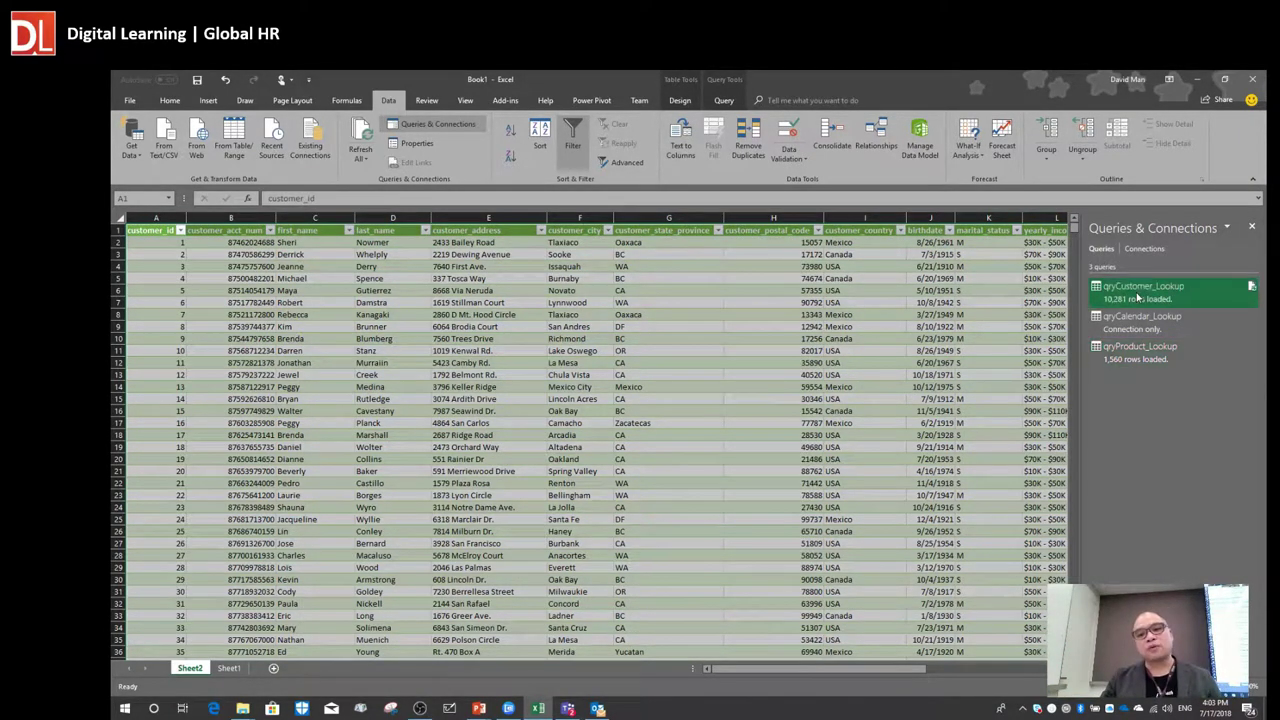
left_click(1140, 297)
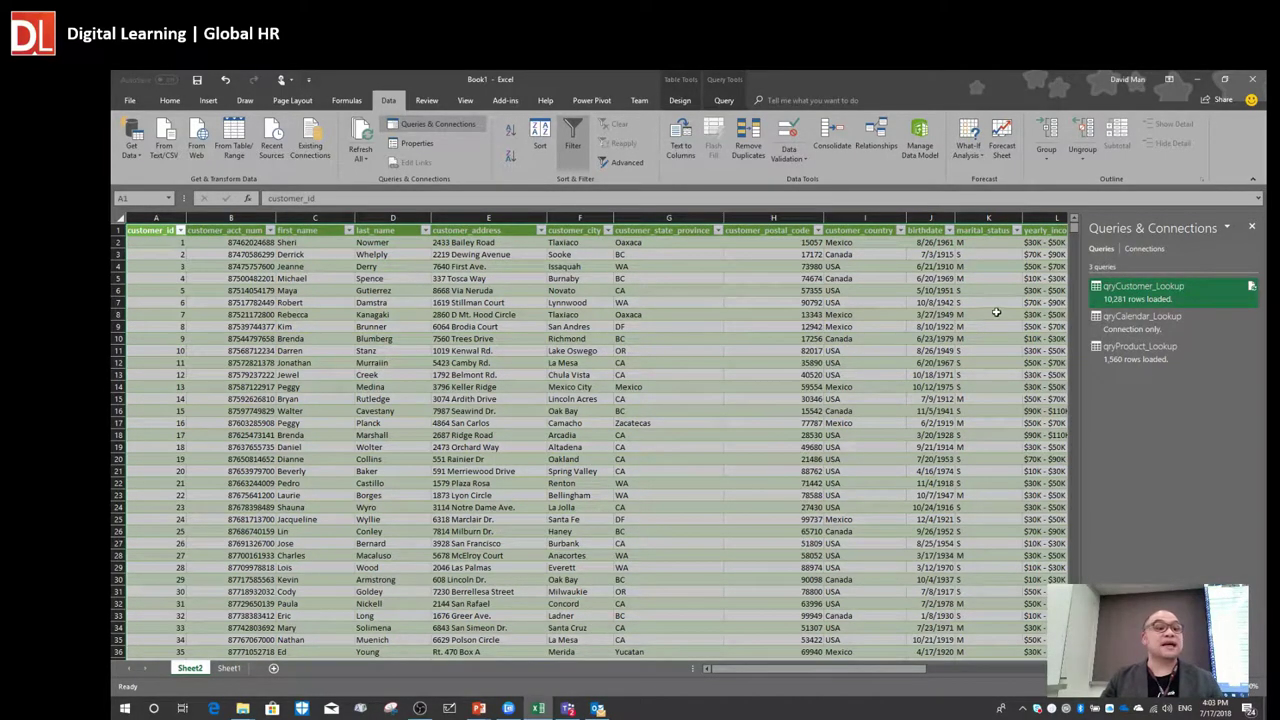
mouse_move(1120, 290)
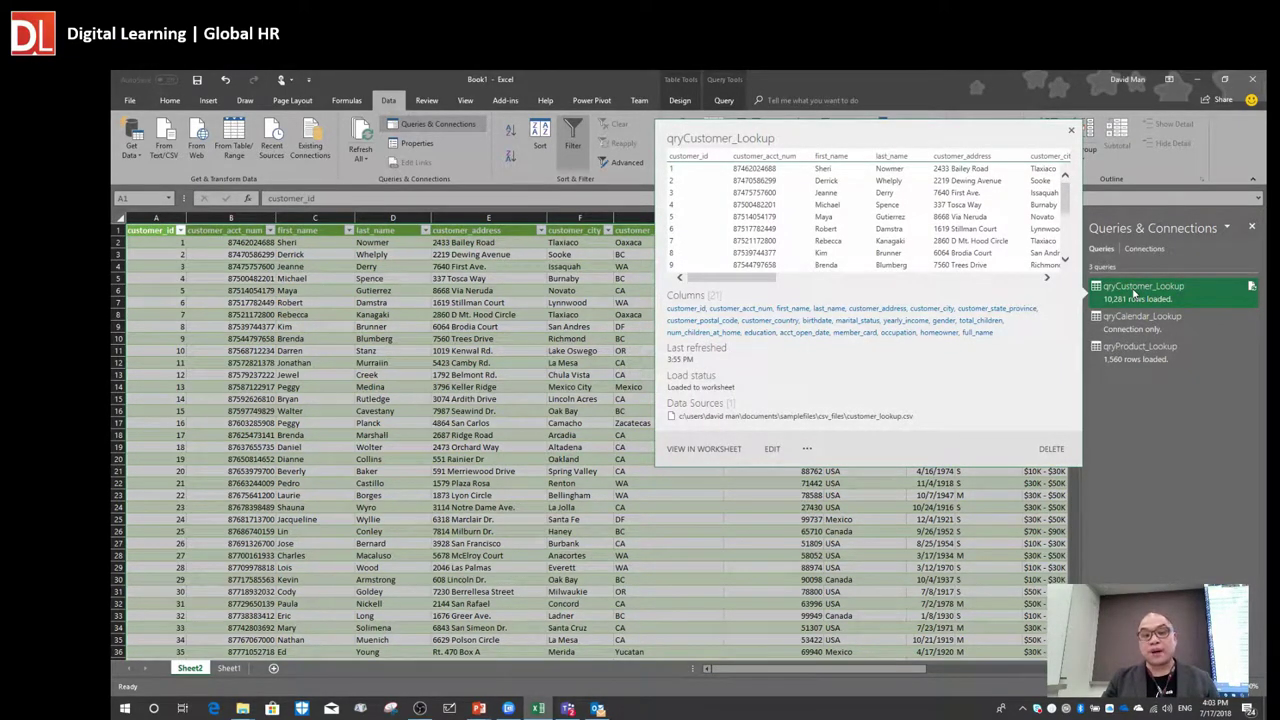
left_click(804, 451)
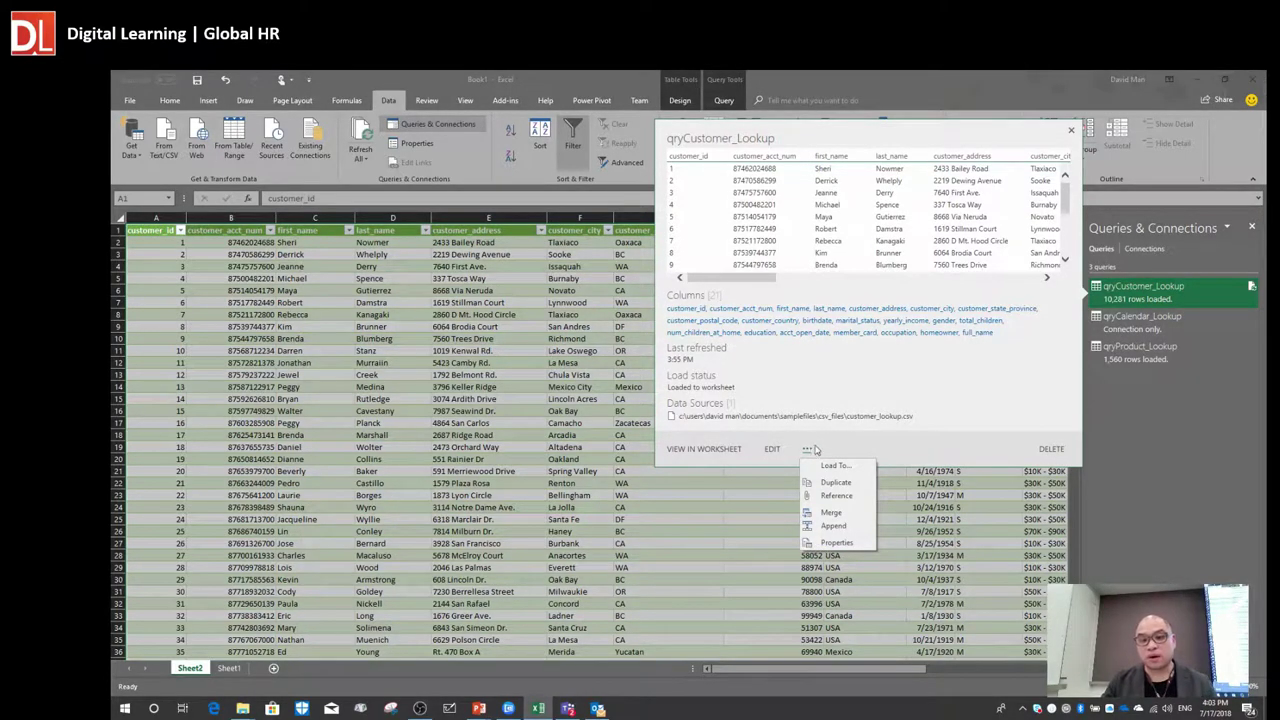
left_click(1097, 298)
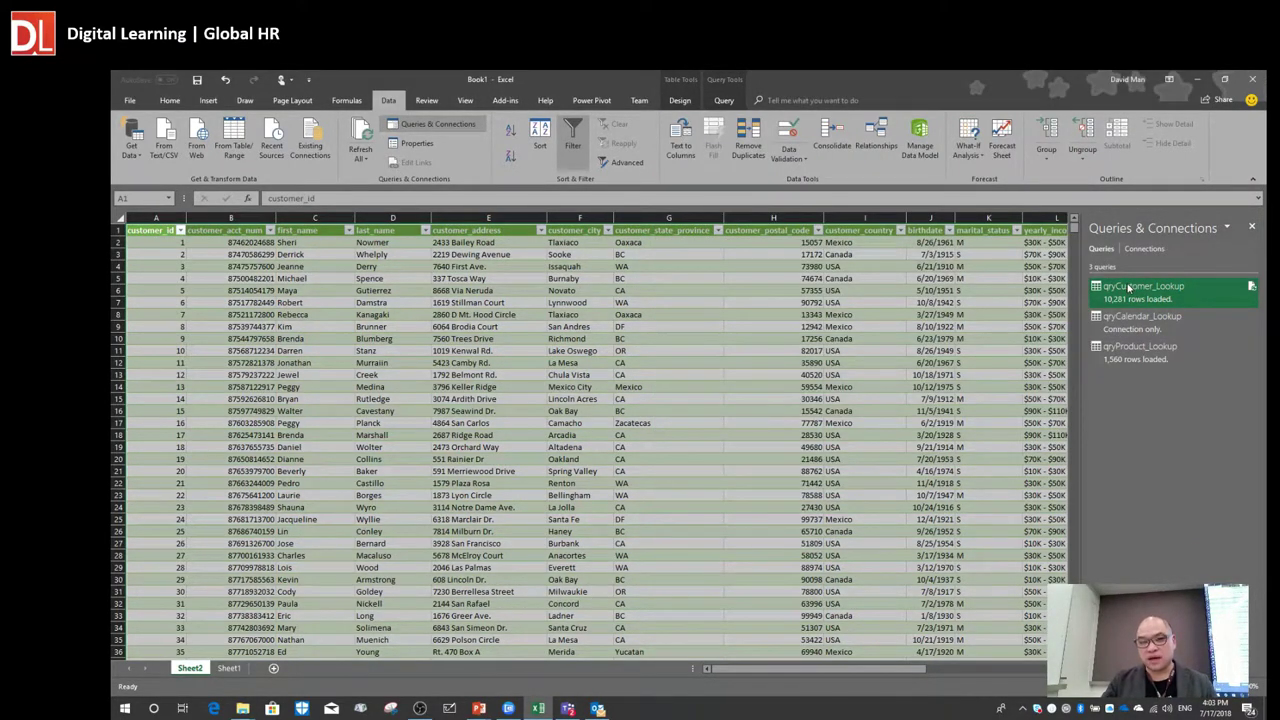
- Open the load settings of qryCustomer_Lookup from its query preview
mouse_move(1128, 288)
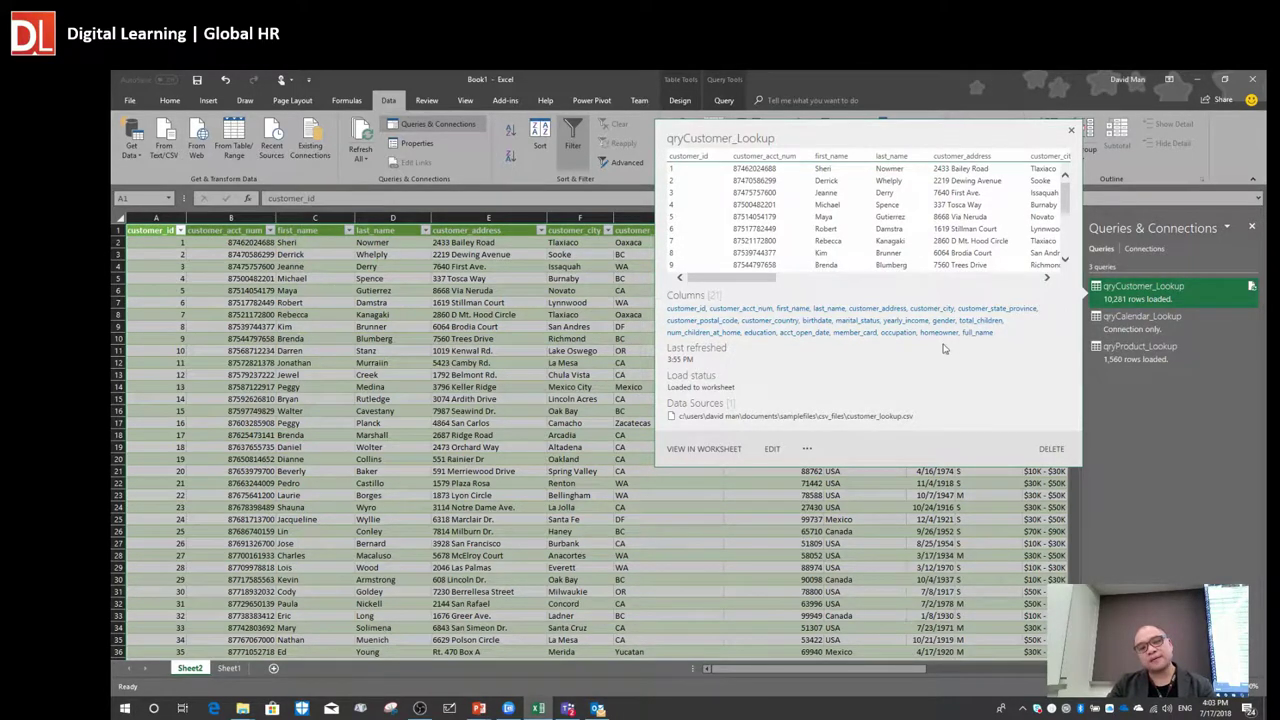
left_click(807, 450)
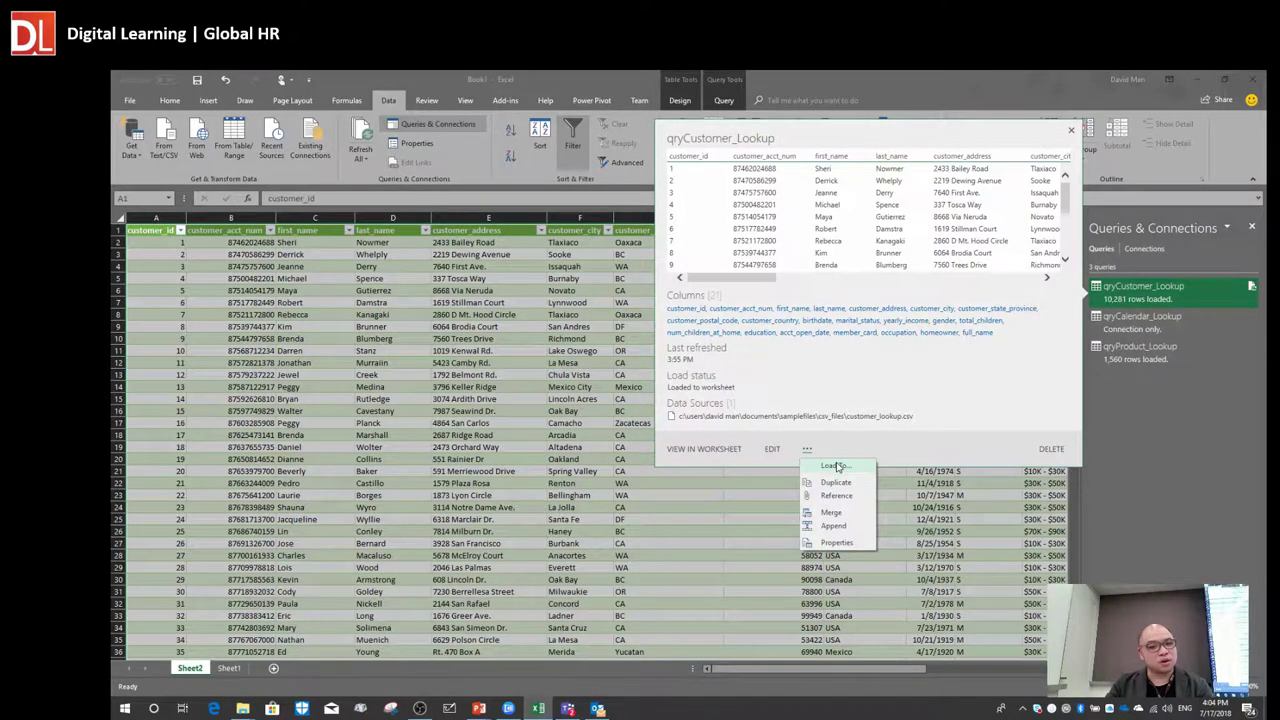
left_click(835, 466)
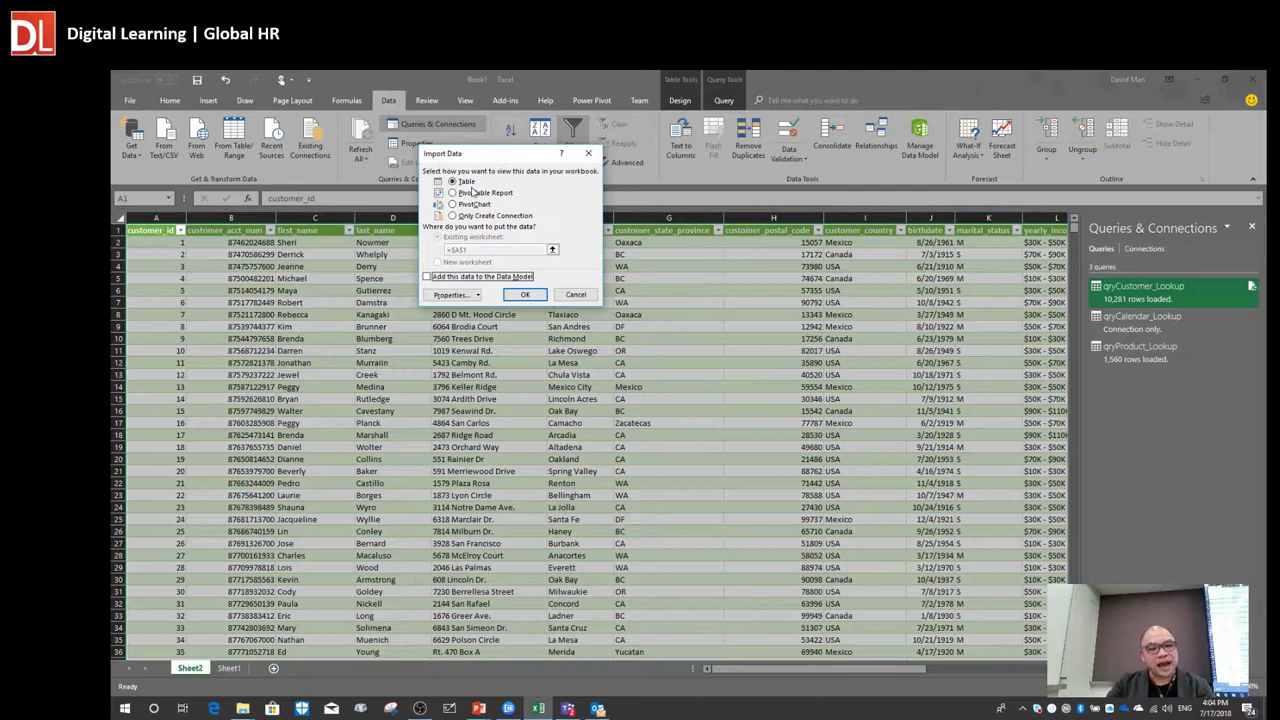
- Set the qryCustomer_Lookup query to only create a connection and add its data to the Data Model, accepting the possible data loss
left_click(427, 277)
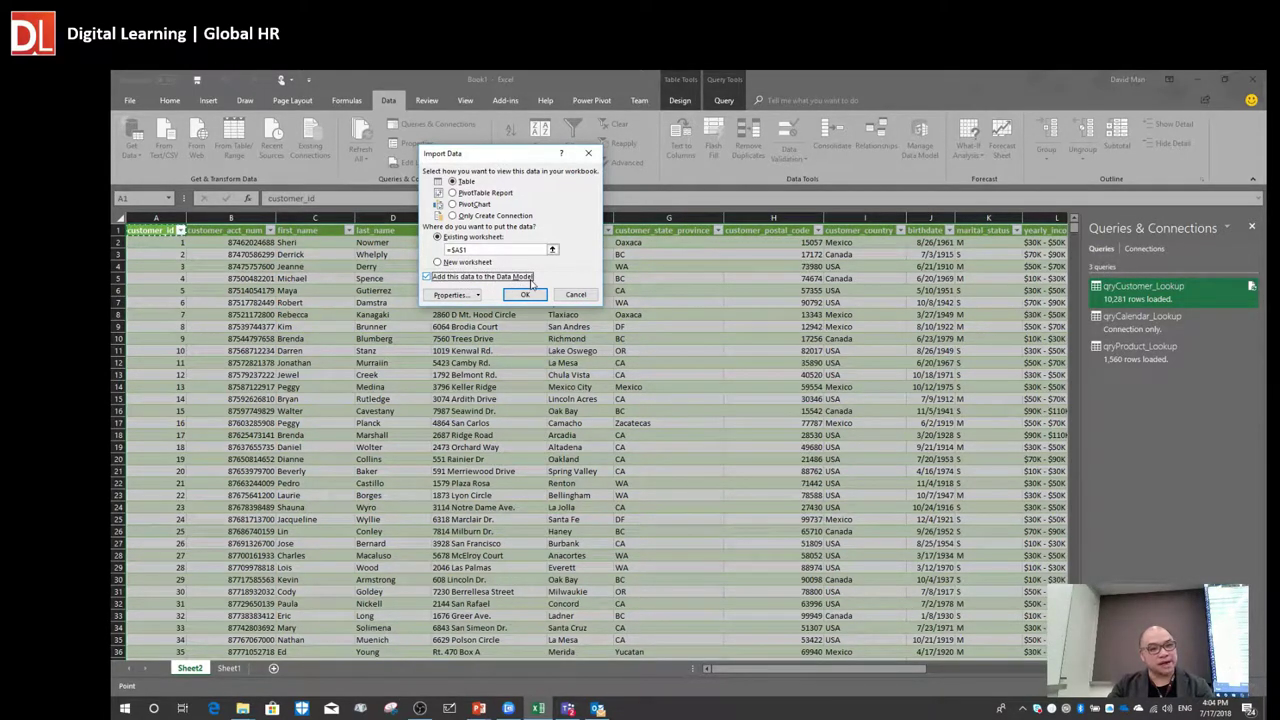
left_click(502, 217)
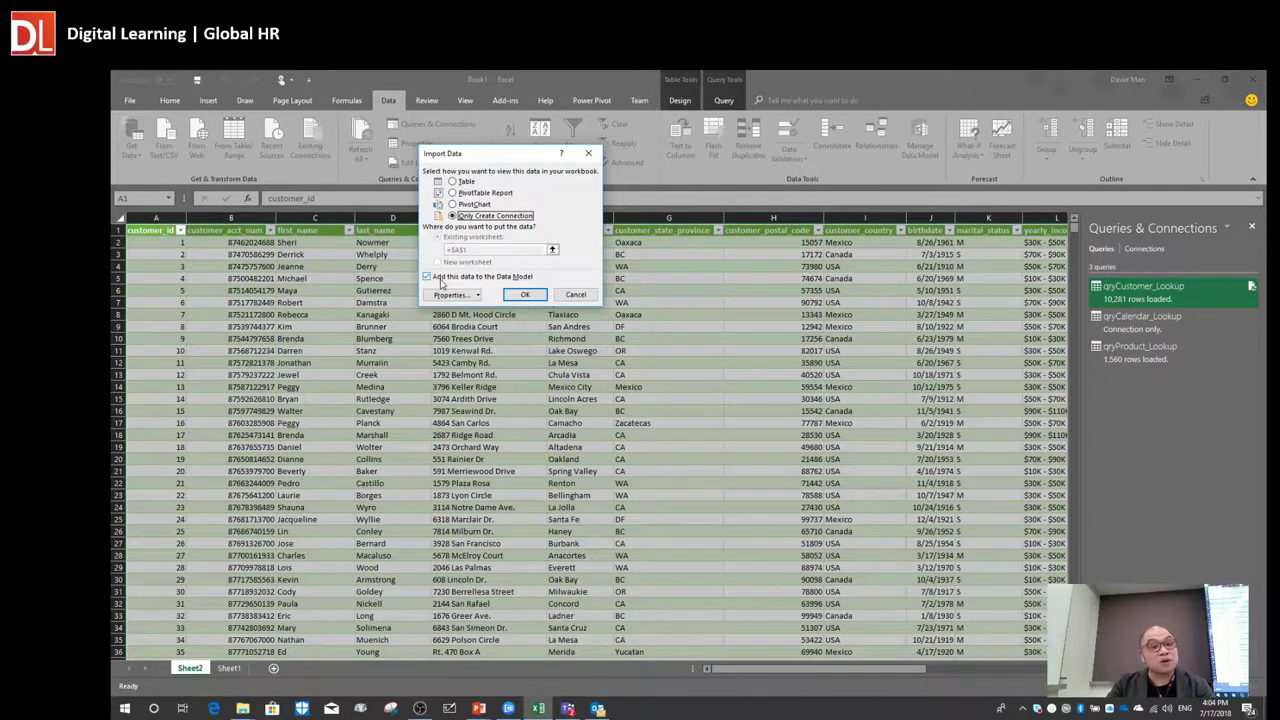
left_click(526, 295)
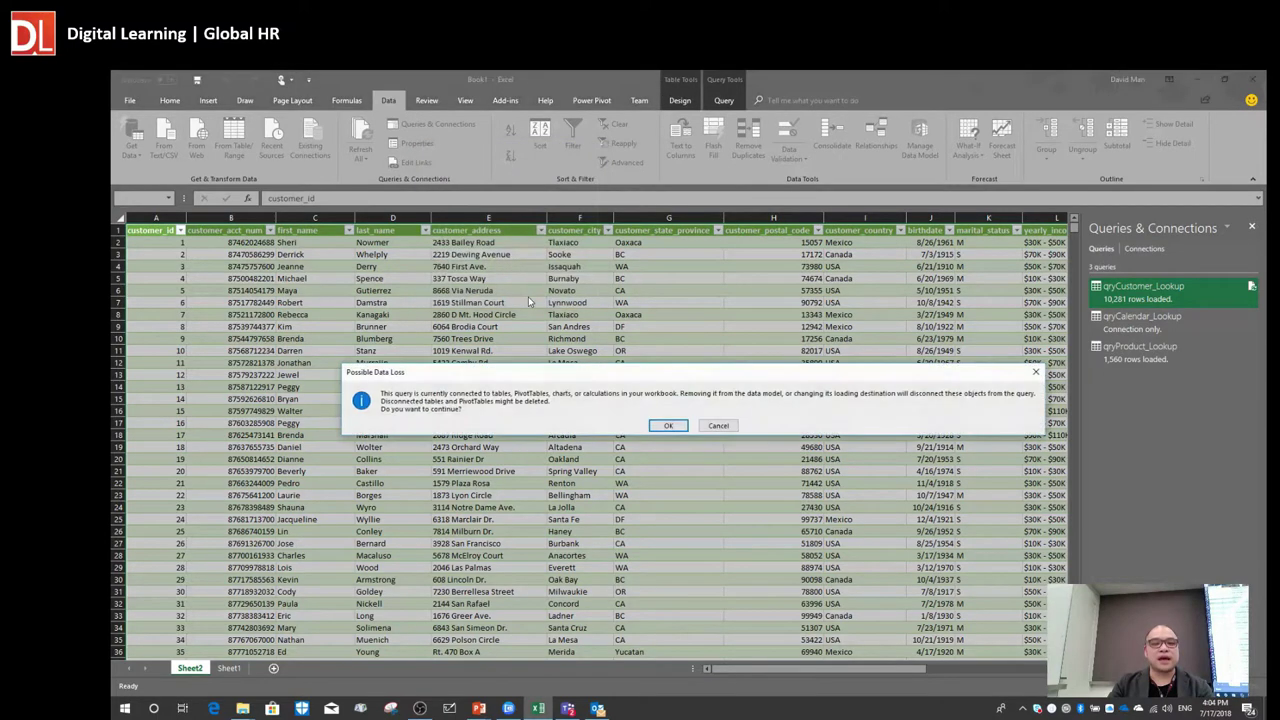
left_click(668, 425)
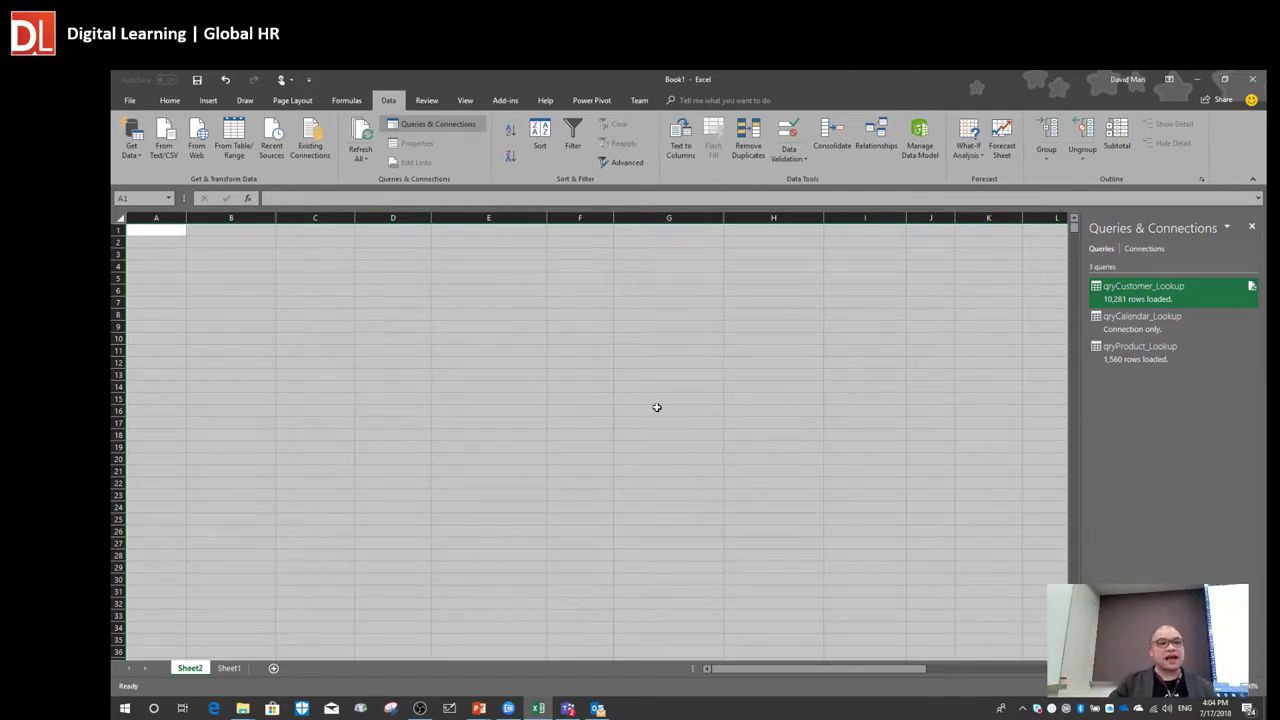
left_click(268, 352)
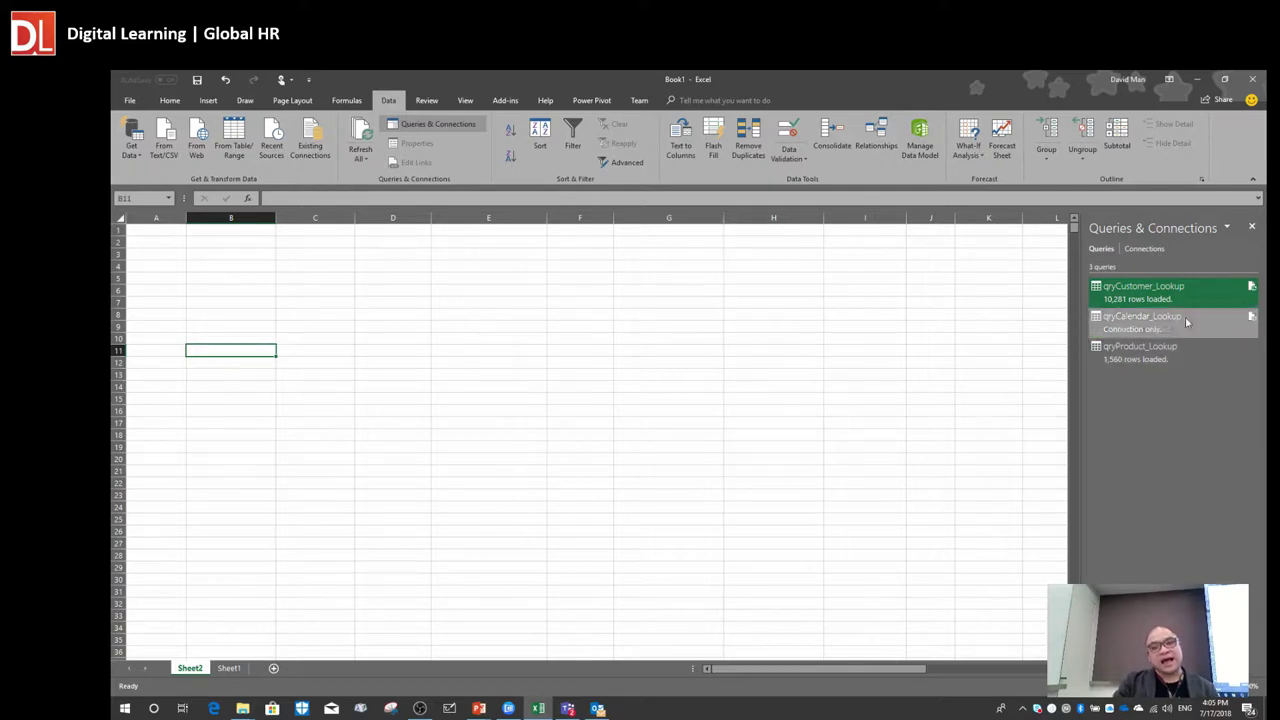
- Preview the qryCustomer_Lookup and qryProduct_Lookup queries to check their columns and load status
mouse_move(1185, 293)
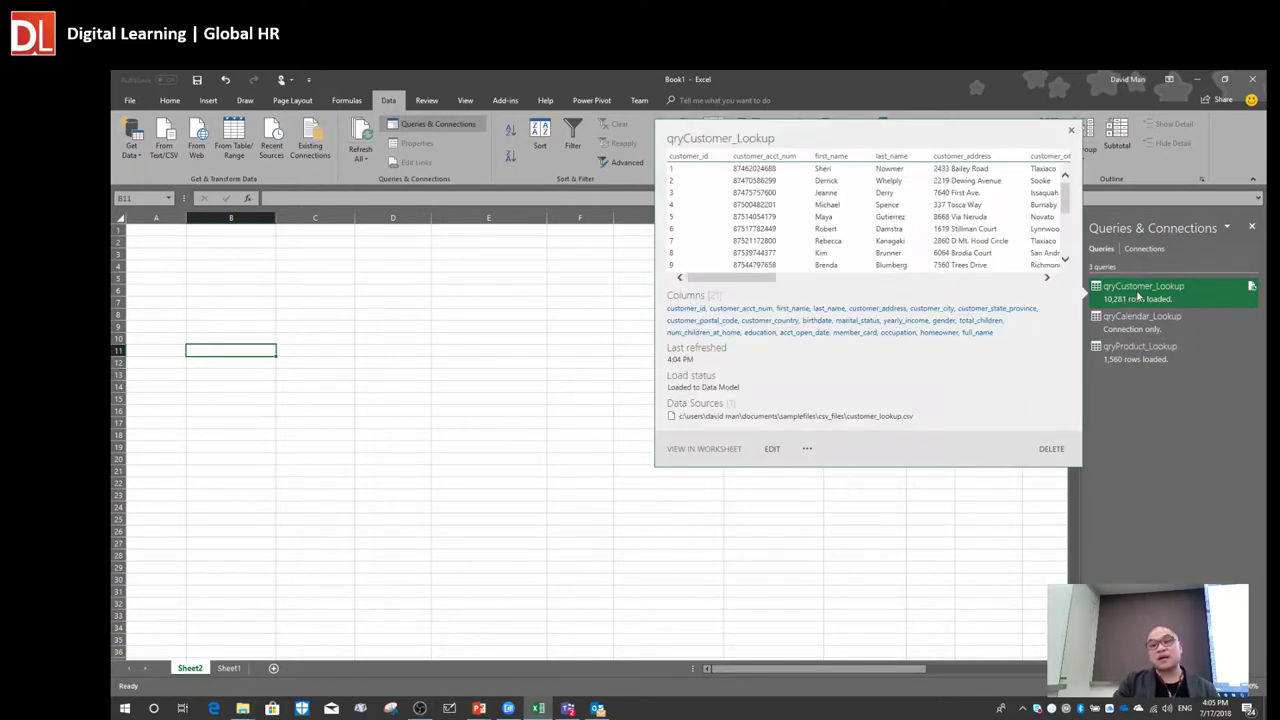
mouse_move(1115, 362)
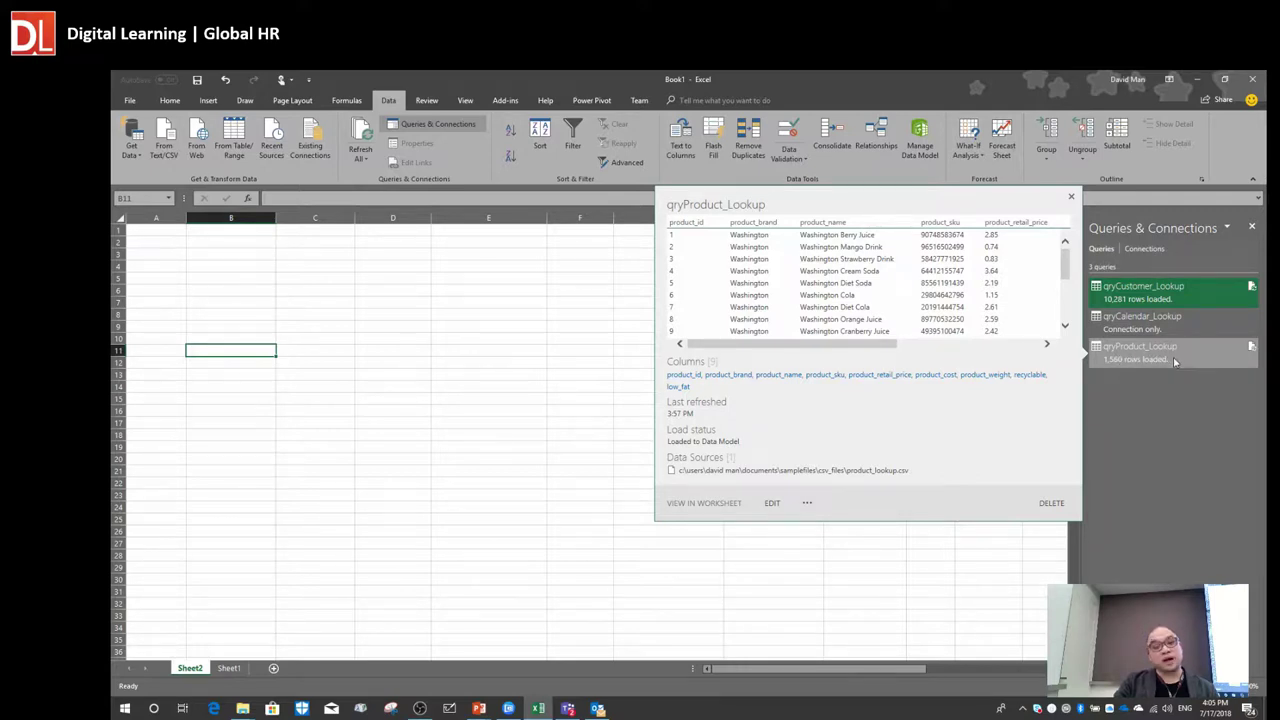
mouse_move(1159, 364)
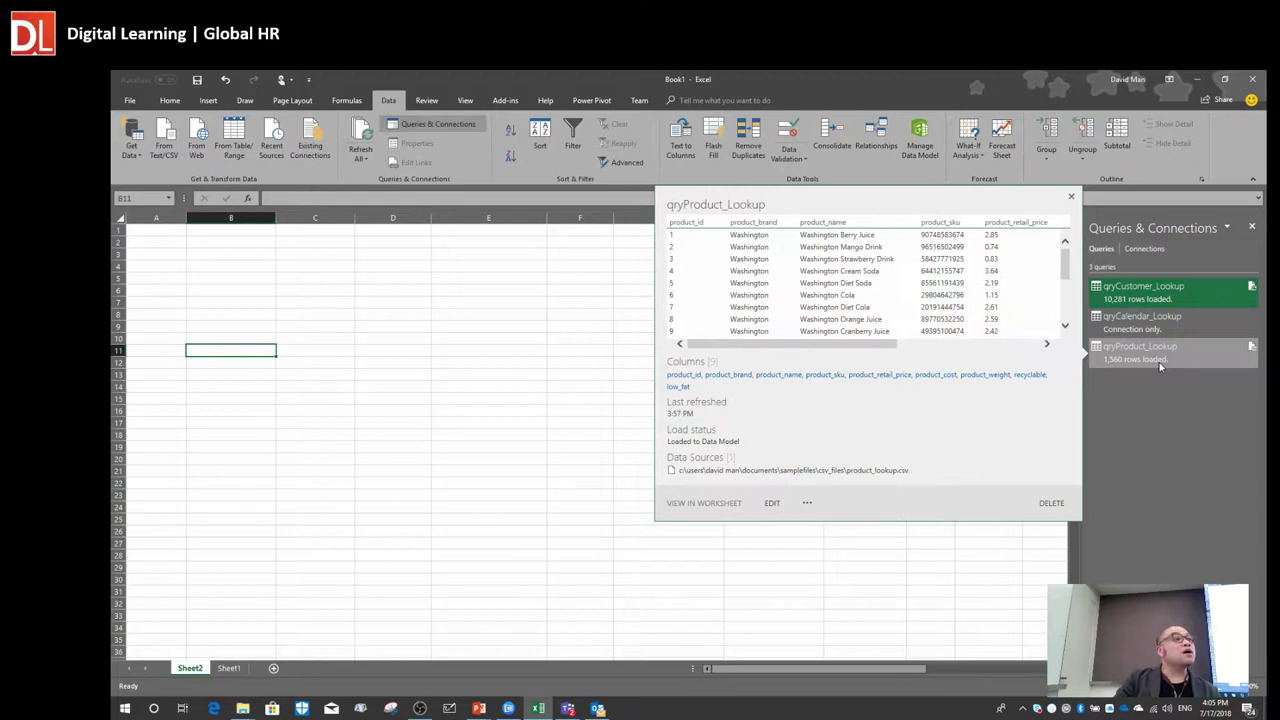
- In the data model's diagram view, enlarge the qryCustomer_Lookup table to show all its fields and move qryProduct_Lookup slightly lower
left_click(920, 150)
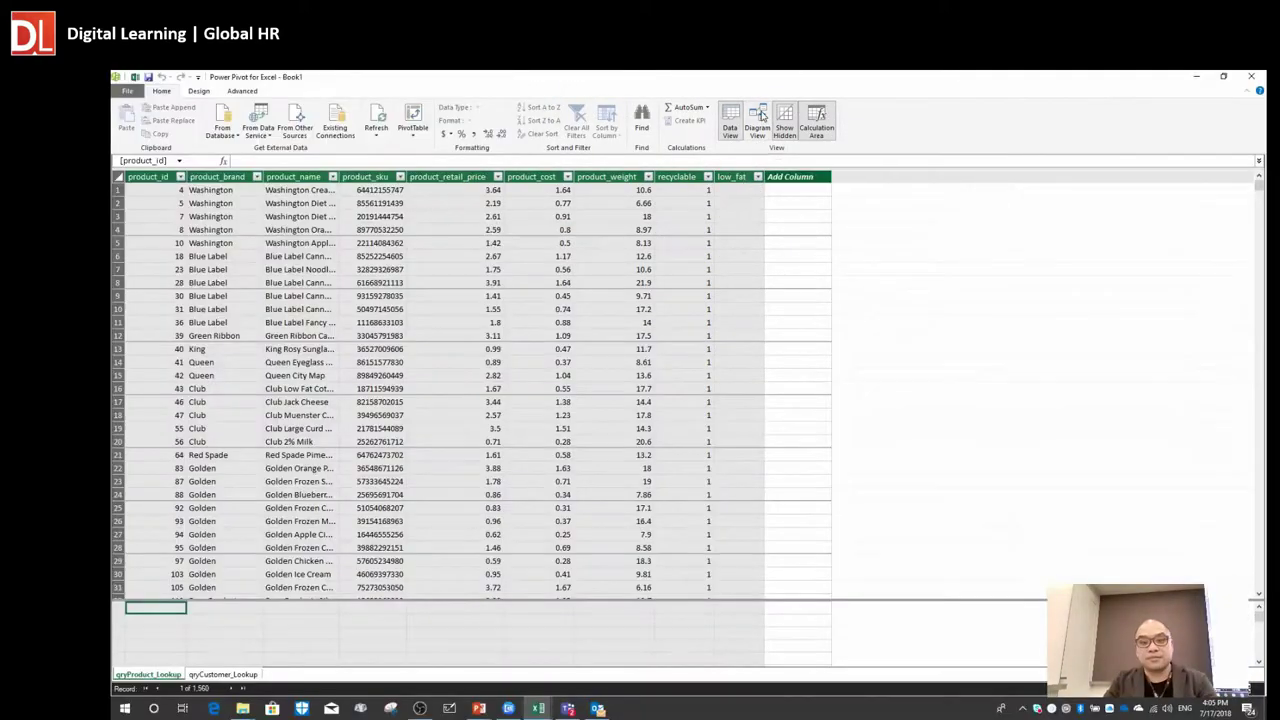
left_click(760, 119)
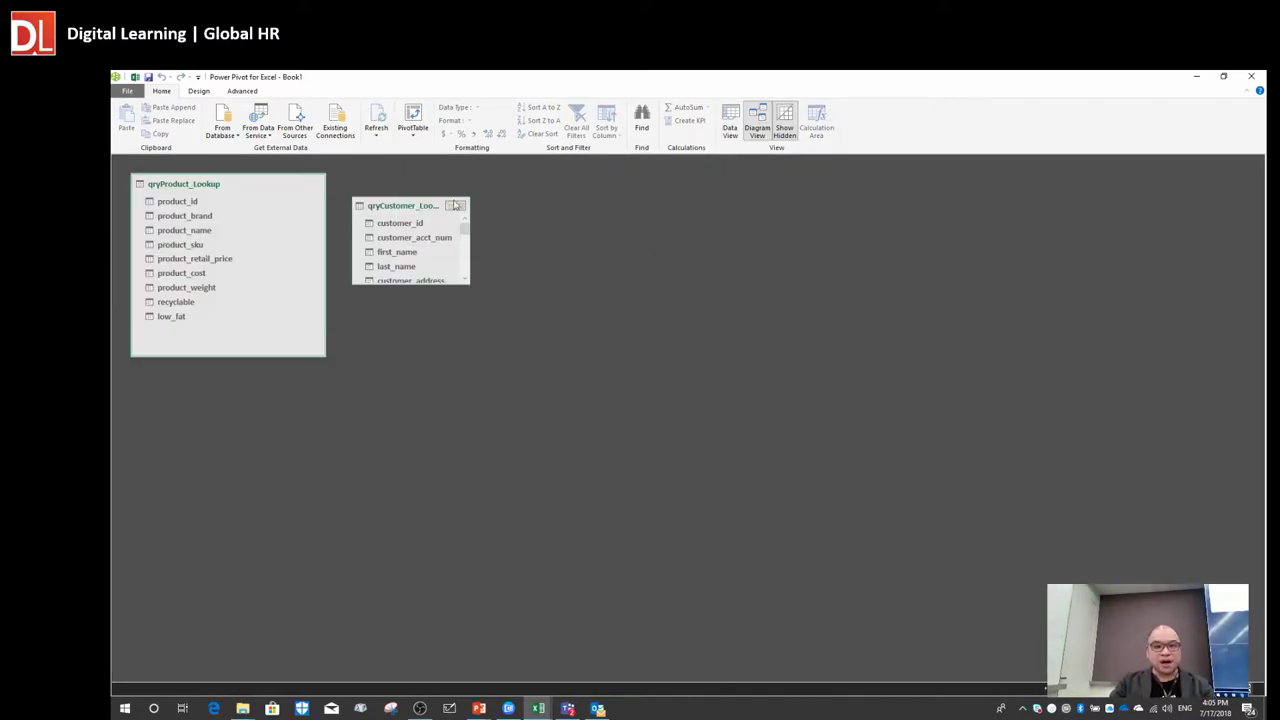
left_click_drag(455, 205, 526, 198)
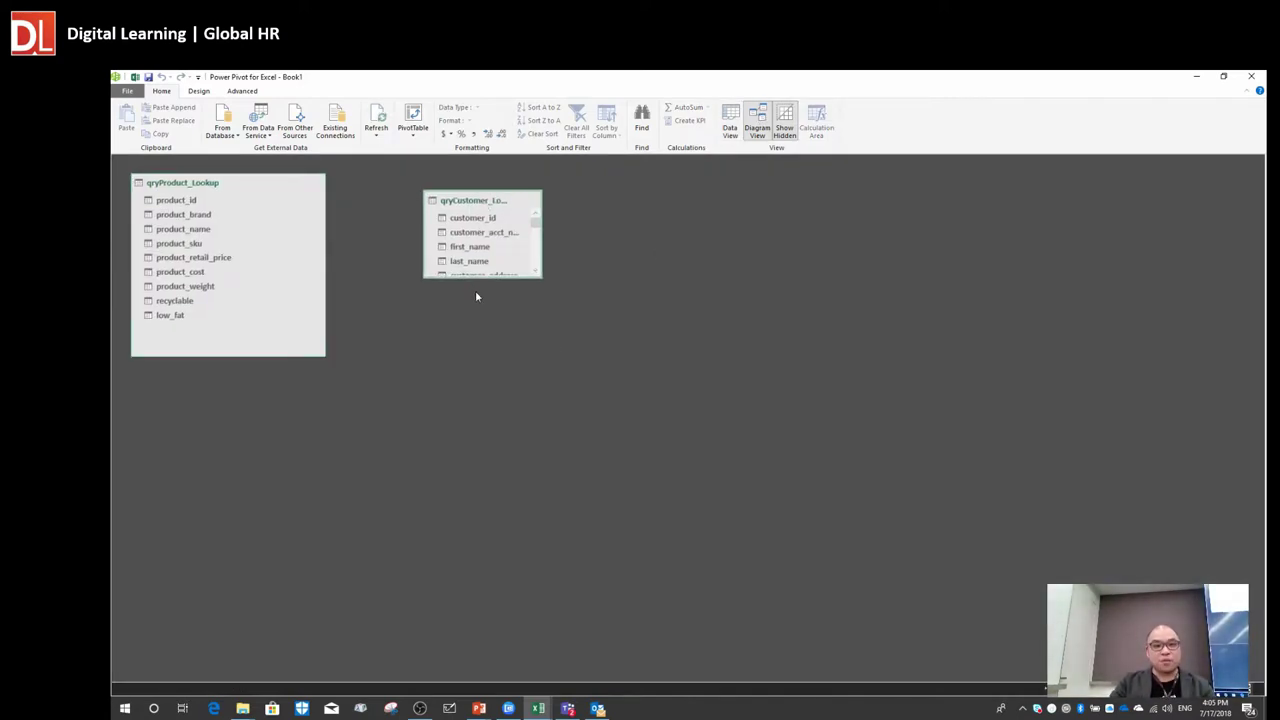
left_click_drag(518, 286, 525, 363)
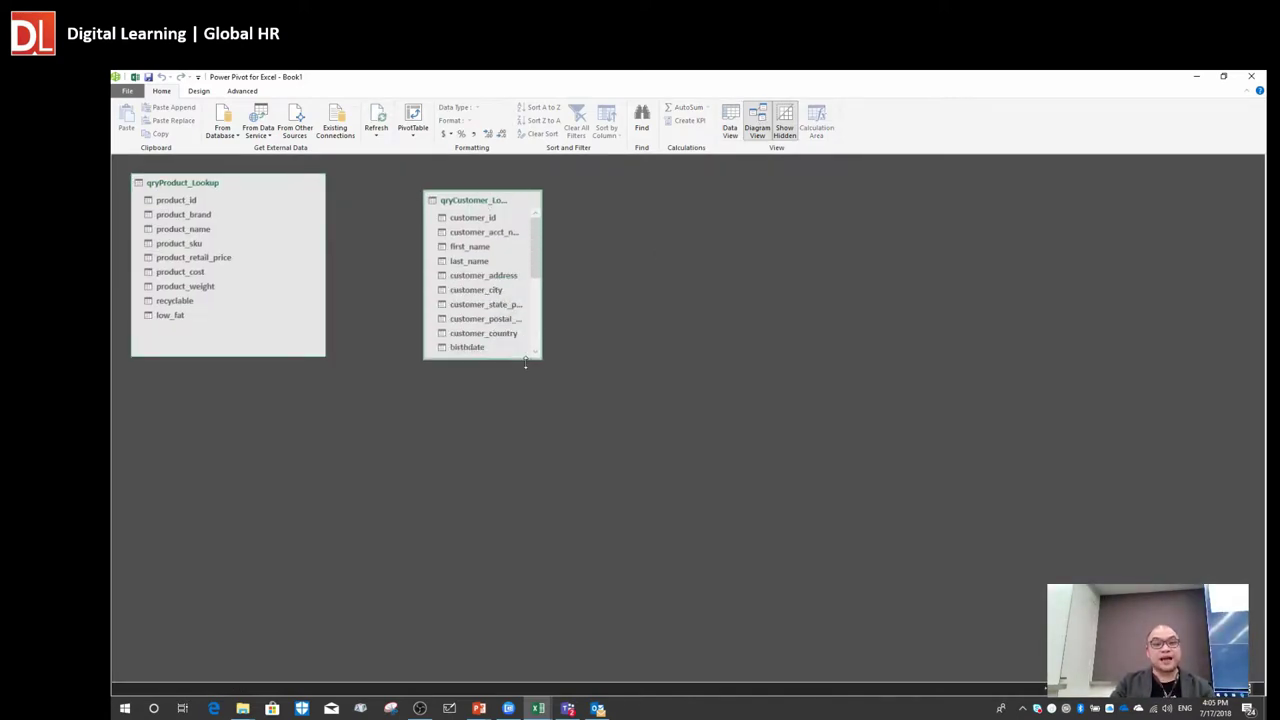
left_click_drag(544, 287, 633, 290)
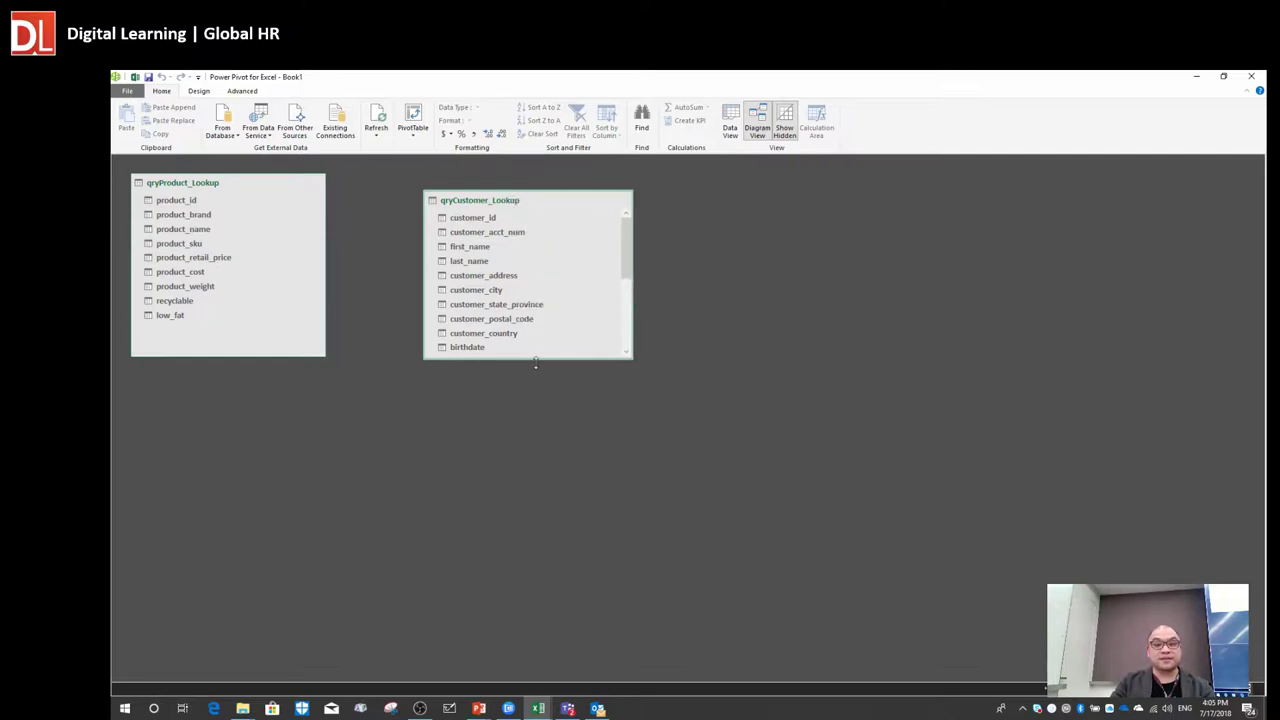
left_click_drag(537, 360, 557, 545)
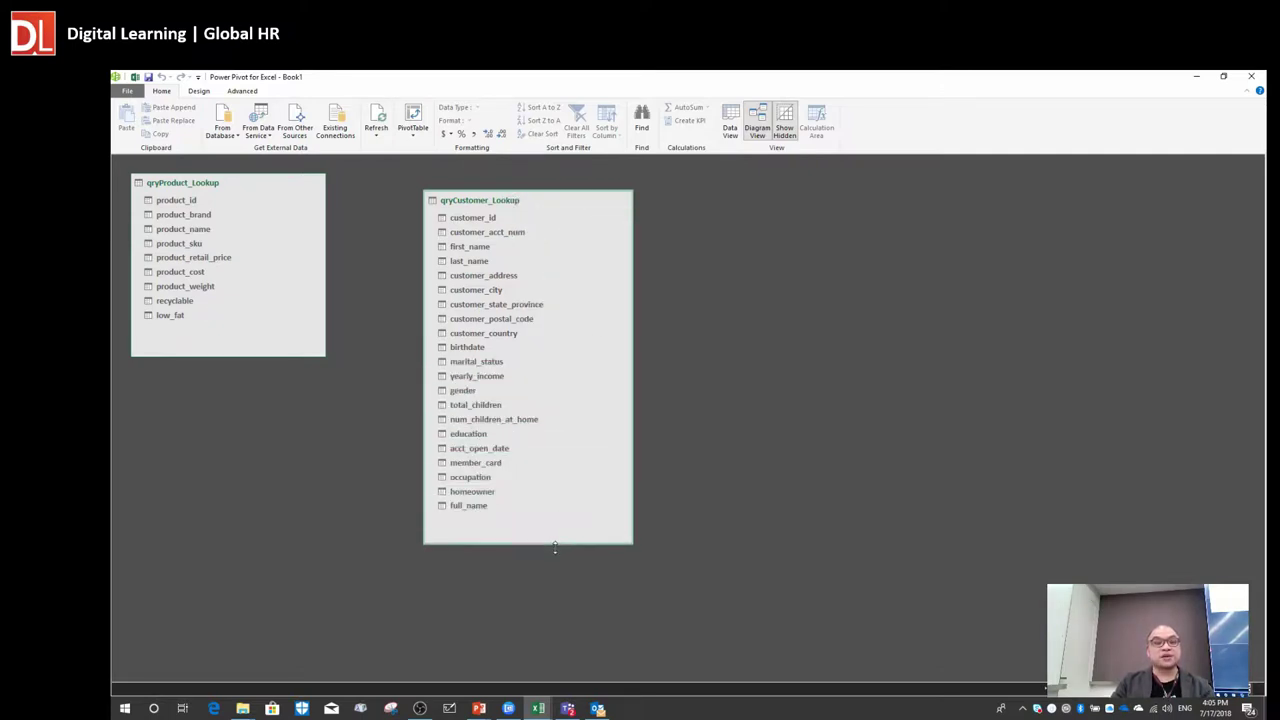
mouse_move(527, 201)
left_mouse_down()
mouse_move(489, 189)
mouse_move(530, 197)
left_mouse_up()
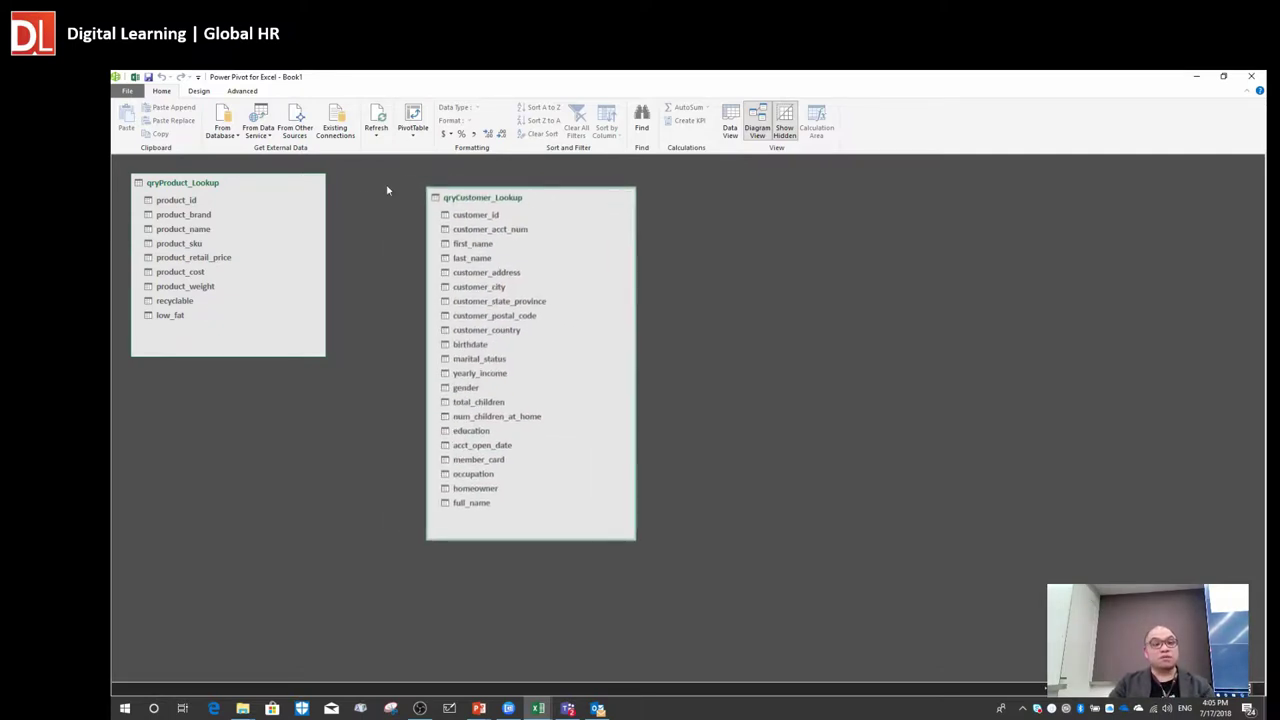
left_click_drag(251, 194, 272, 245)
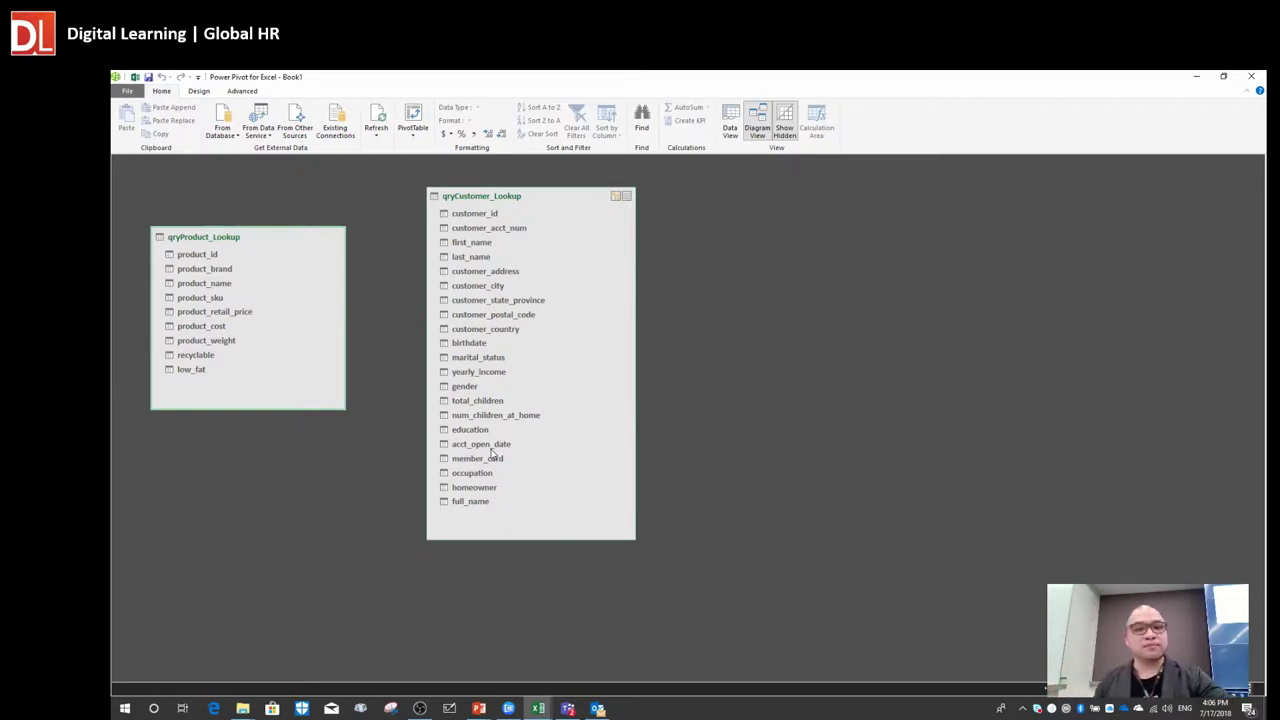
- Close the data model window and start importing data from a text/CSV file
left_click(1252, 78)
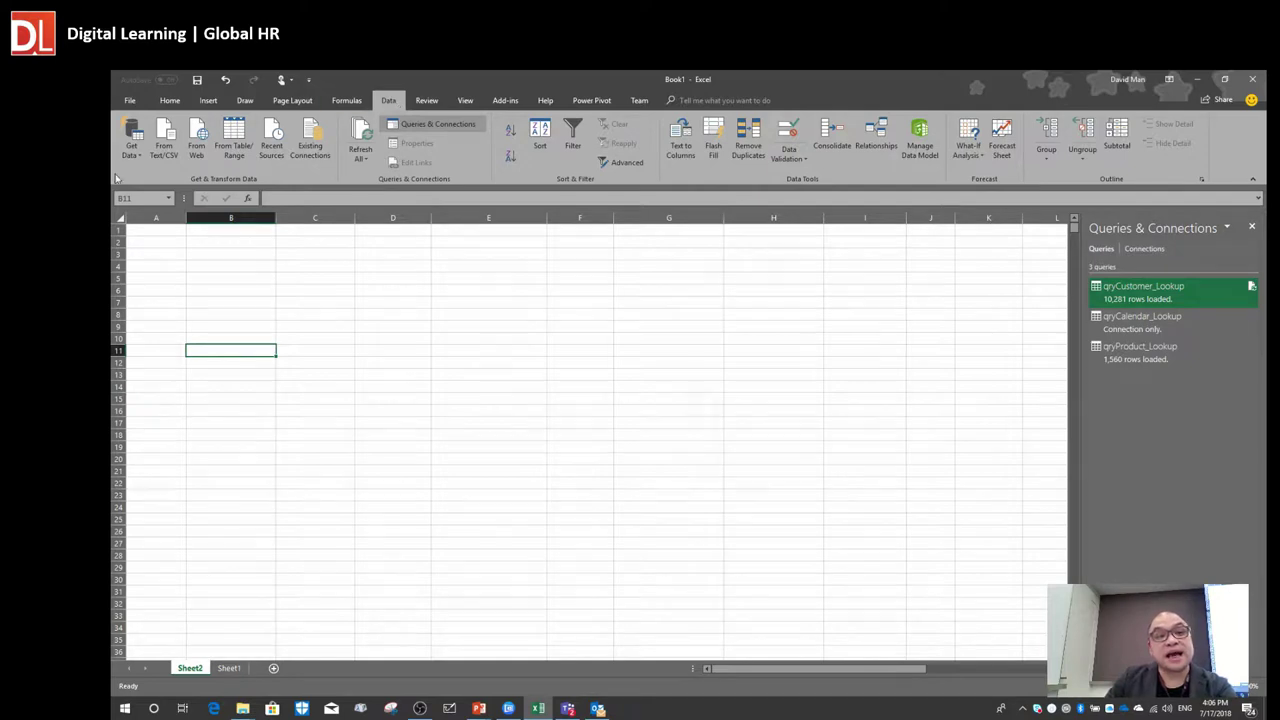
left_click(164, 145)
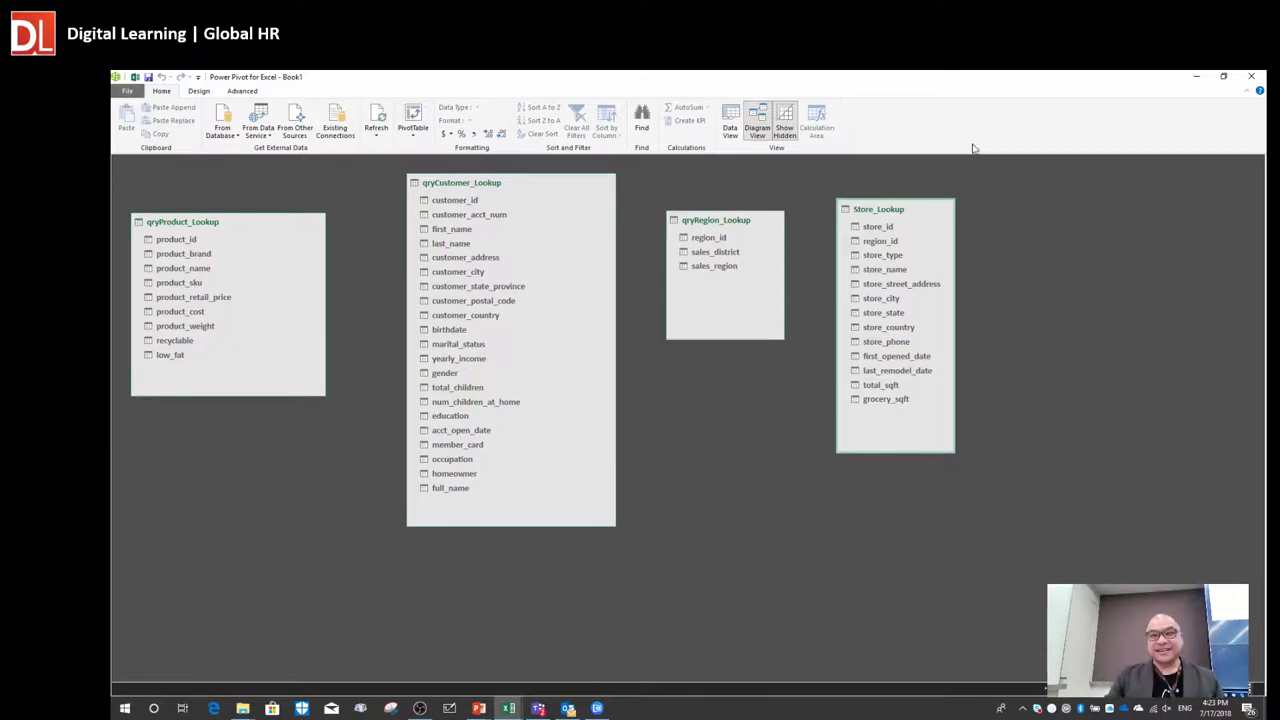
- Return from the data model to the workbook and open the qryCalendar_Lookup query for editing
left_click(1251, 77)
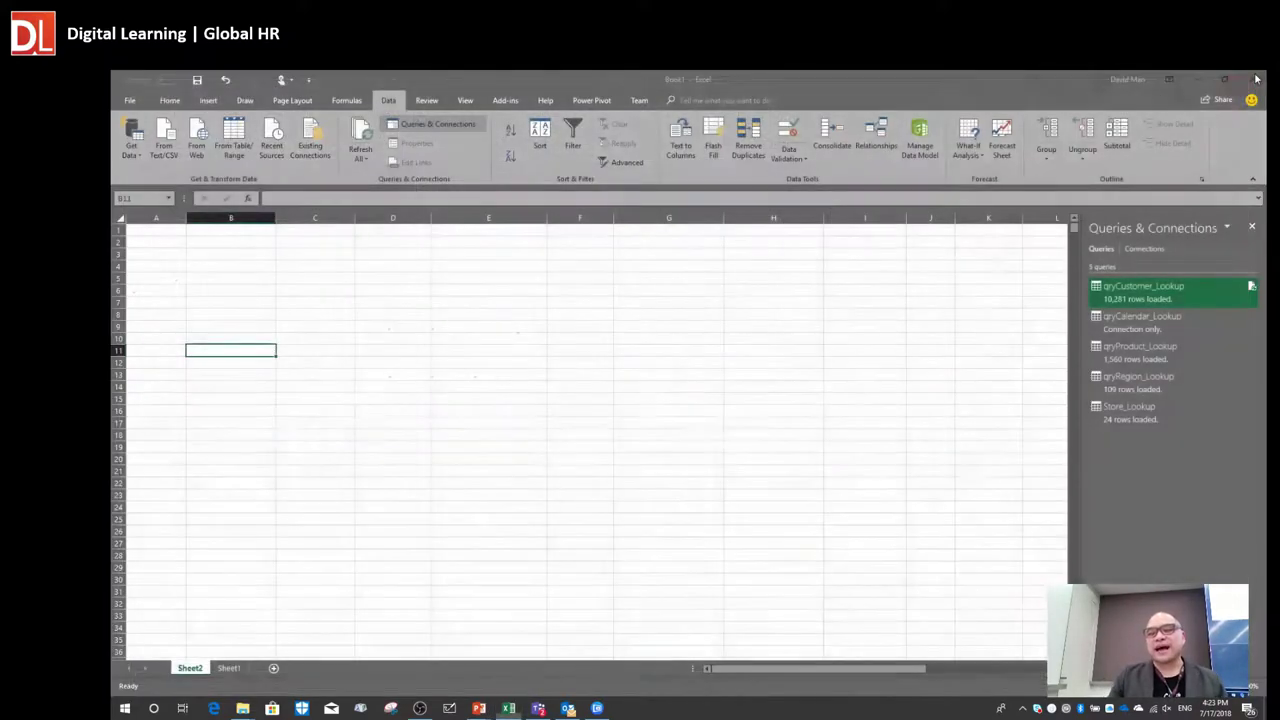
left_click(695, 338)
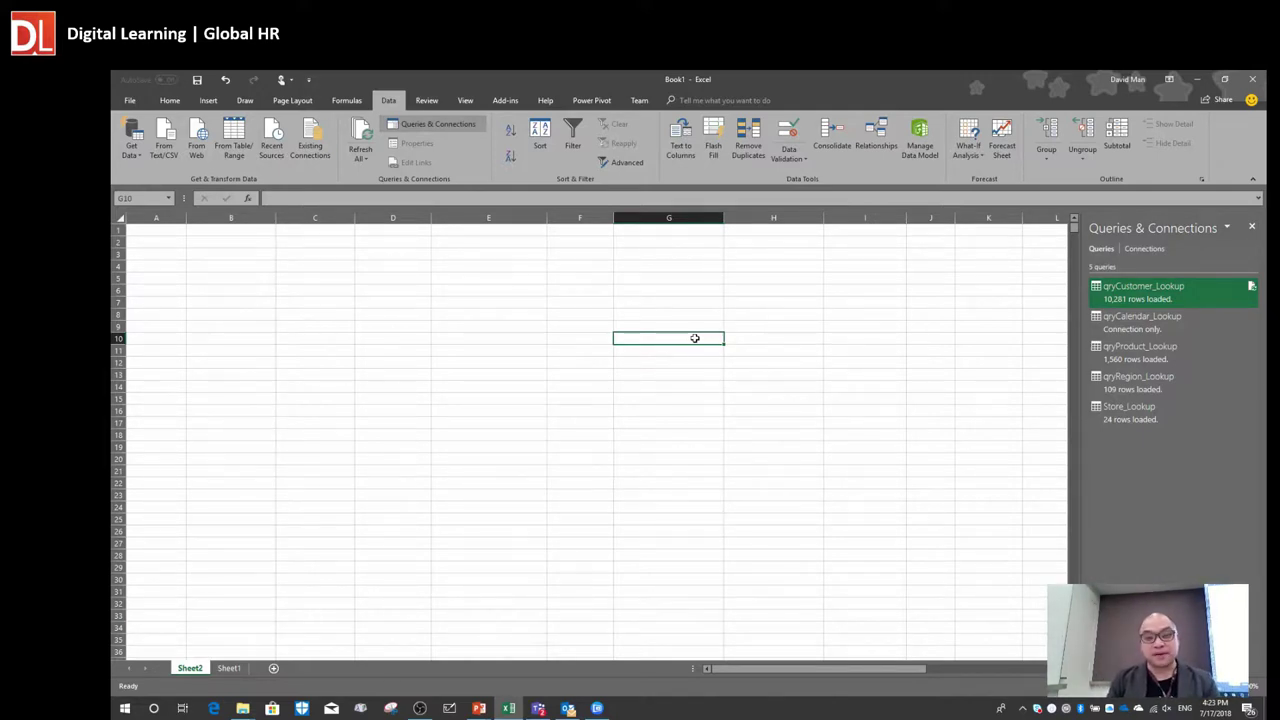
left_click(666, 492)
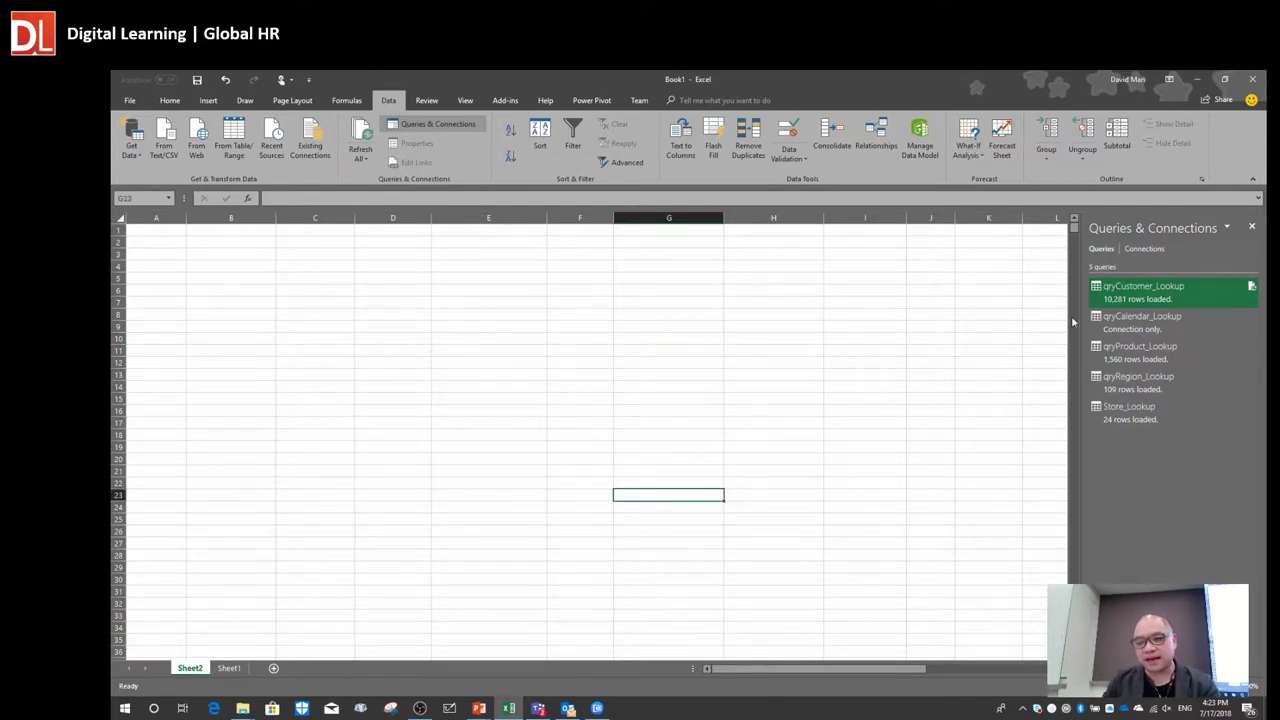
mouse_move(1135, 336)
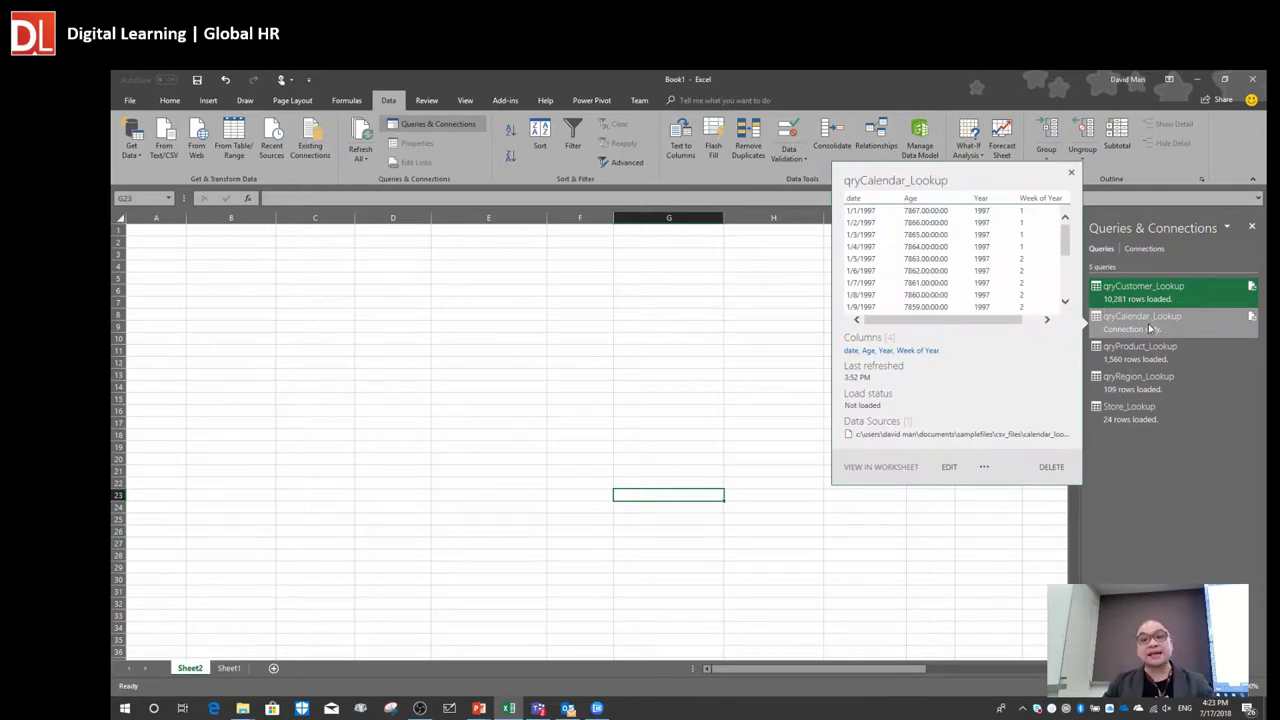
left_click(1165, 330)
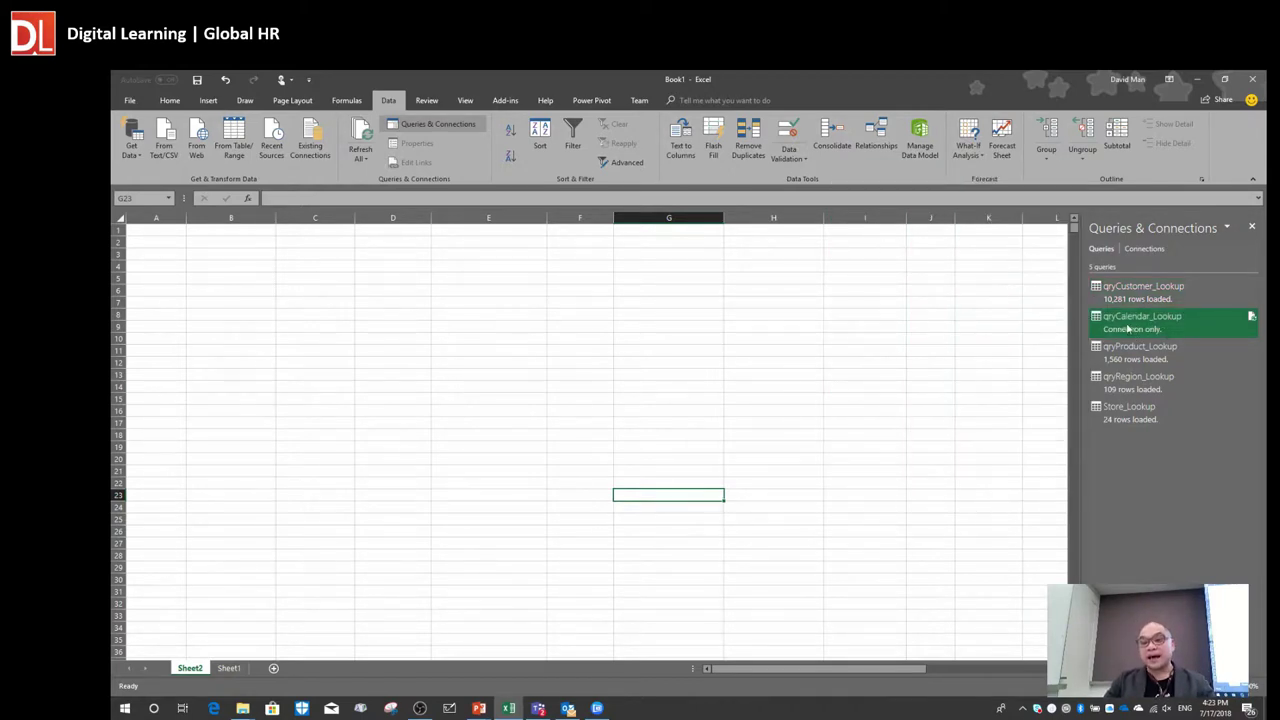
right_click(1136, 326)
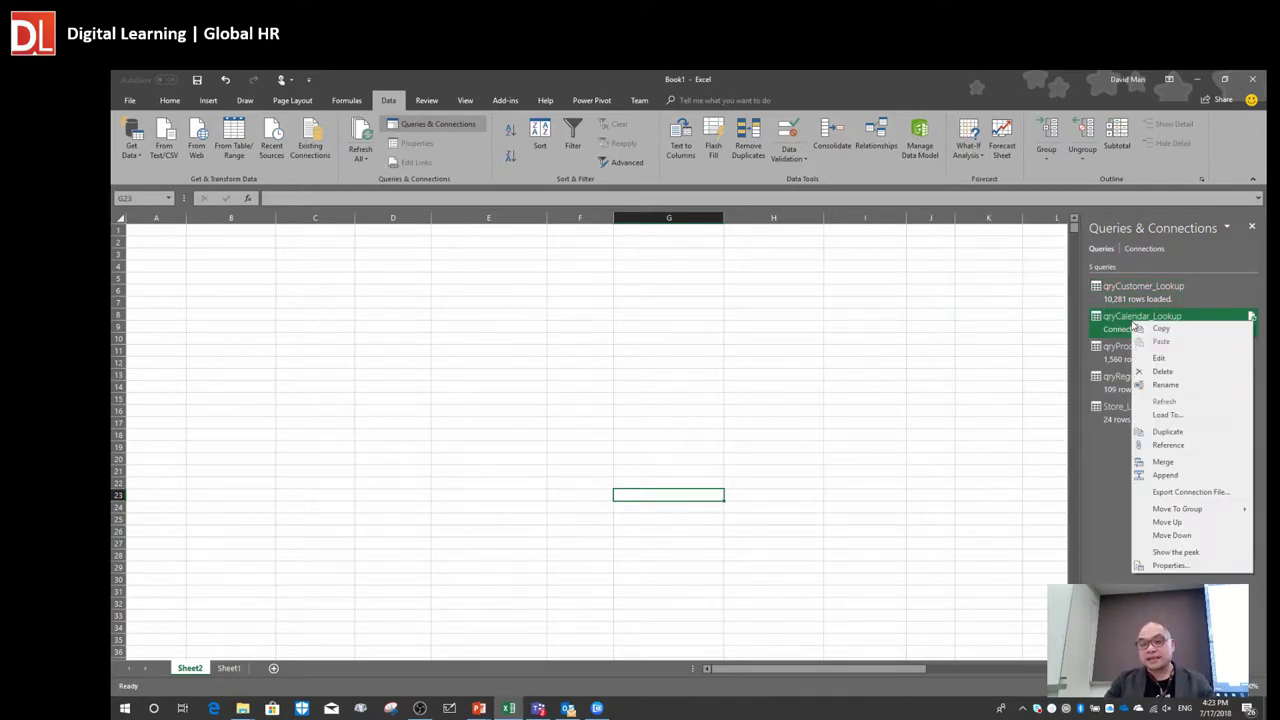
left_click(1172, 361)
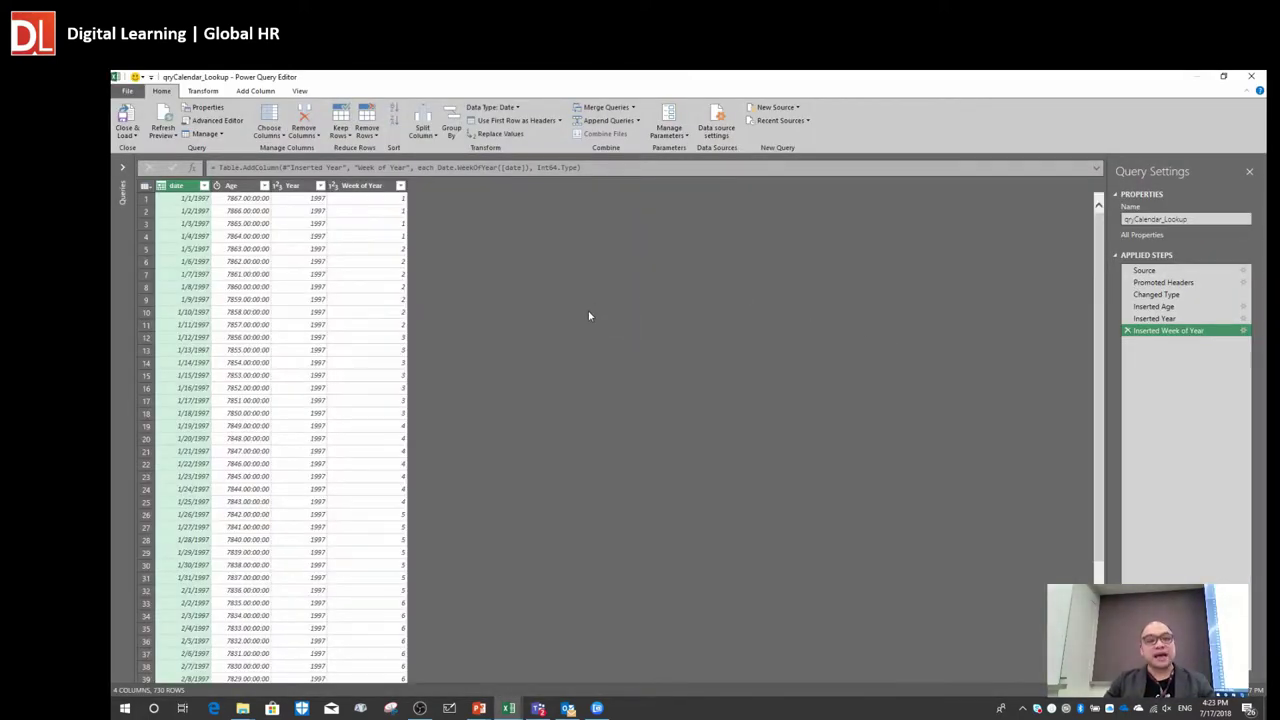
- Examine the individual daily values in the date column of the calendar query
left_click(200, 287)
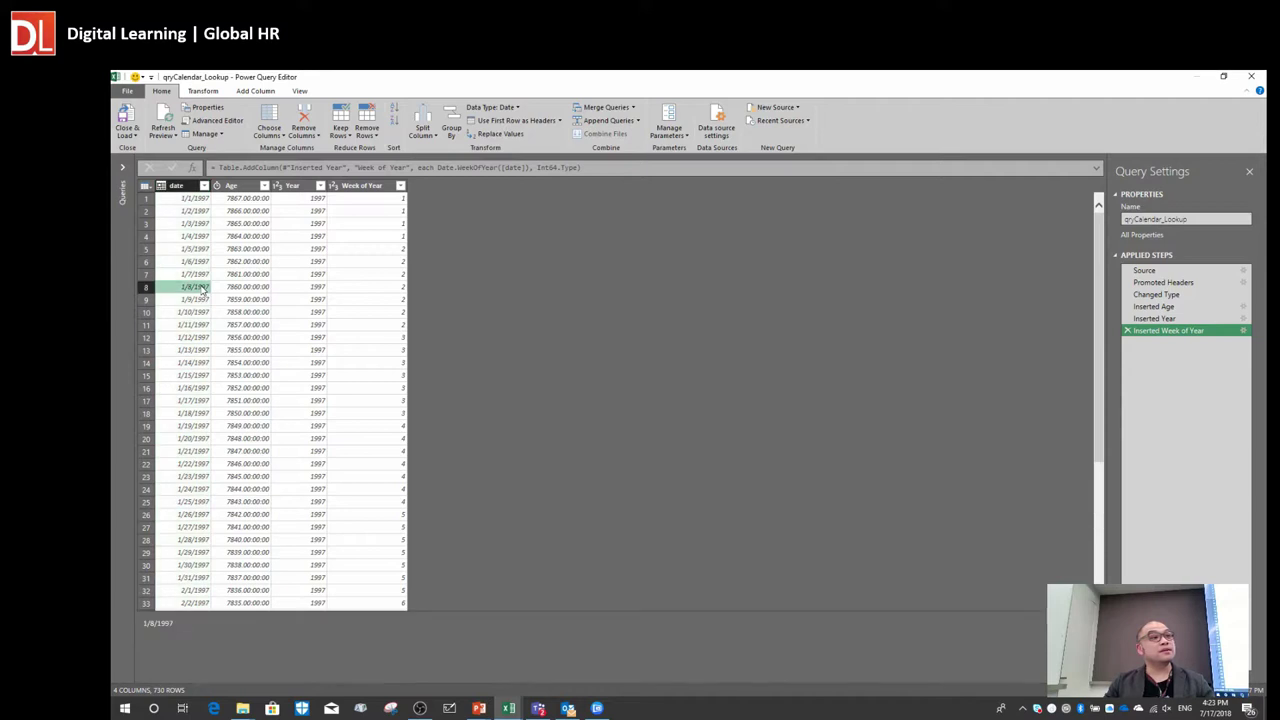
left_click(196, 238)
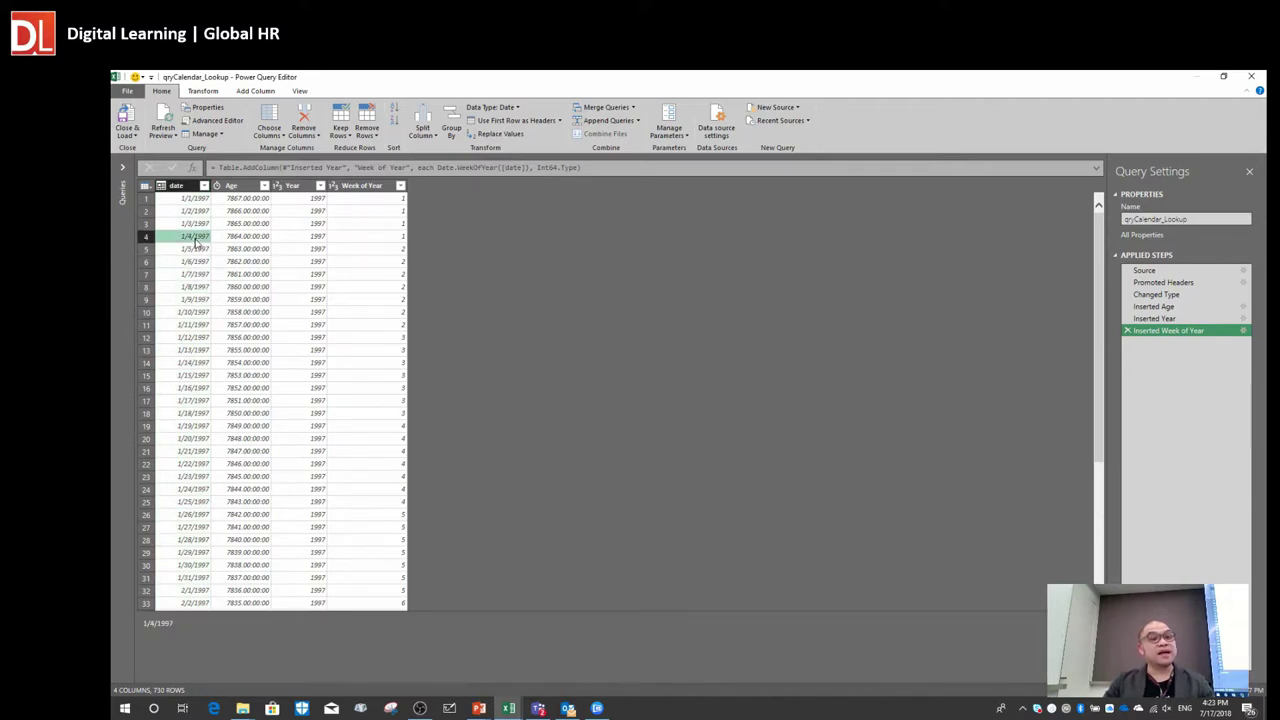
left_click(192, 325)
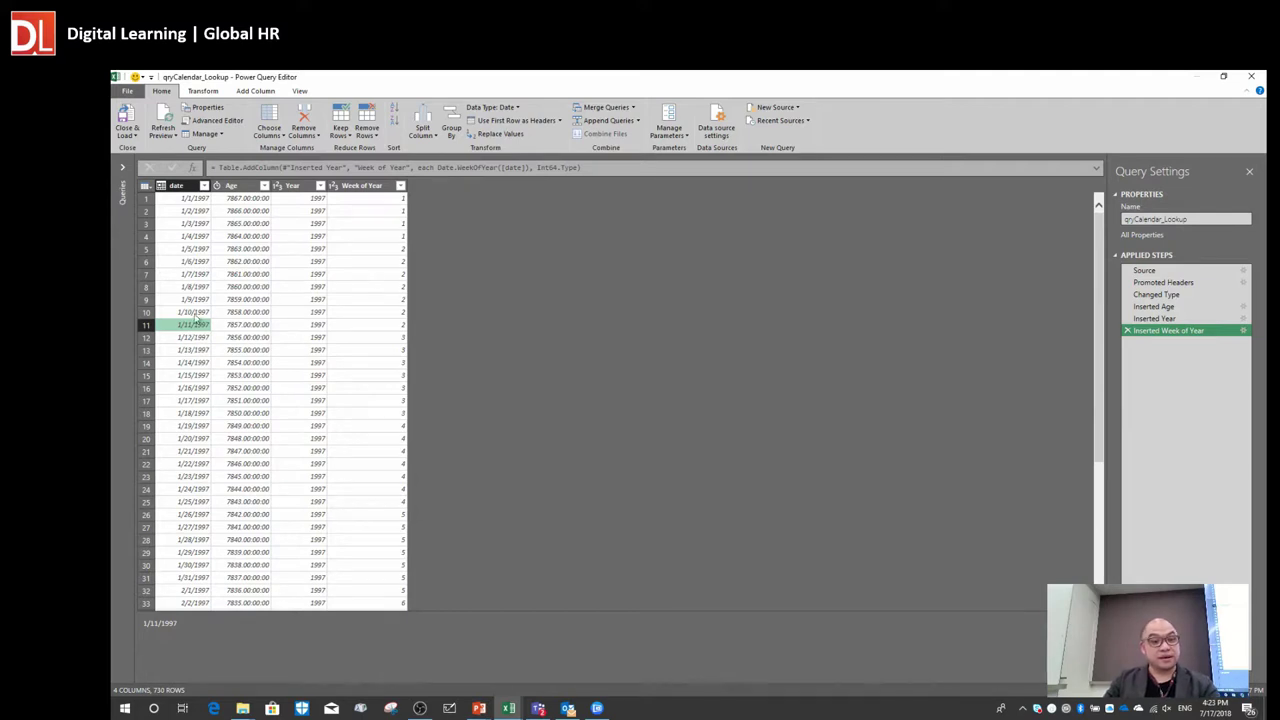
left_click(197, 313)
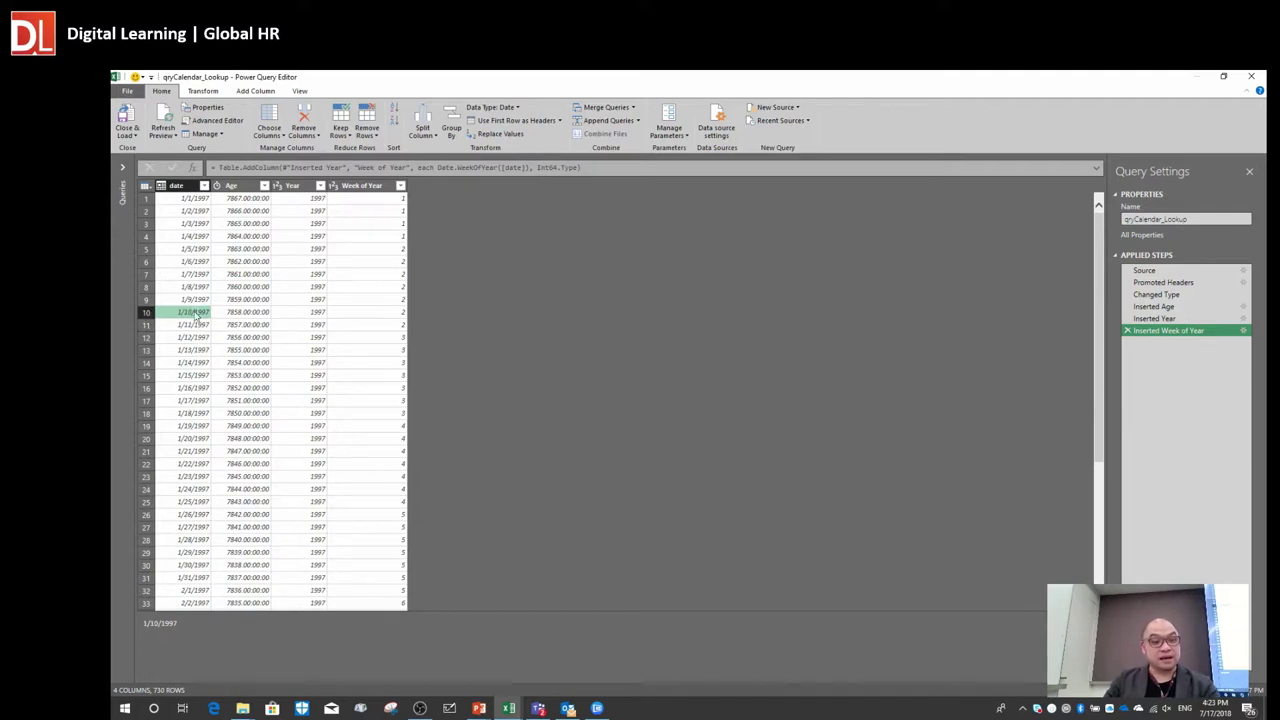
left_click(195, 501)
left_click(191, 316)
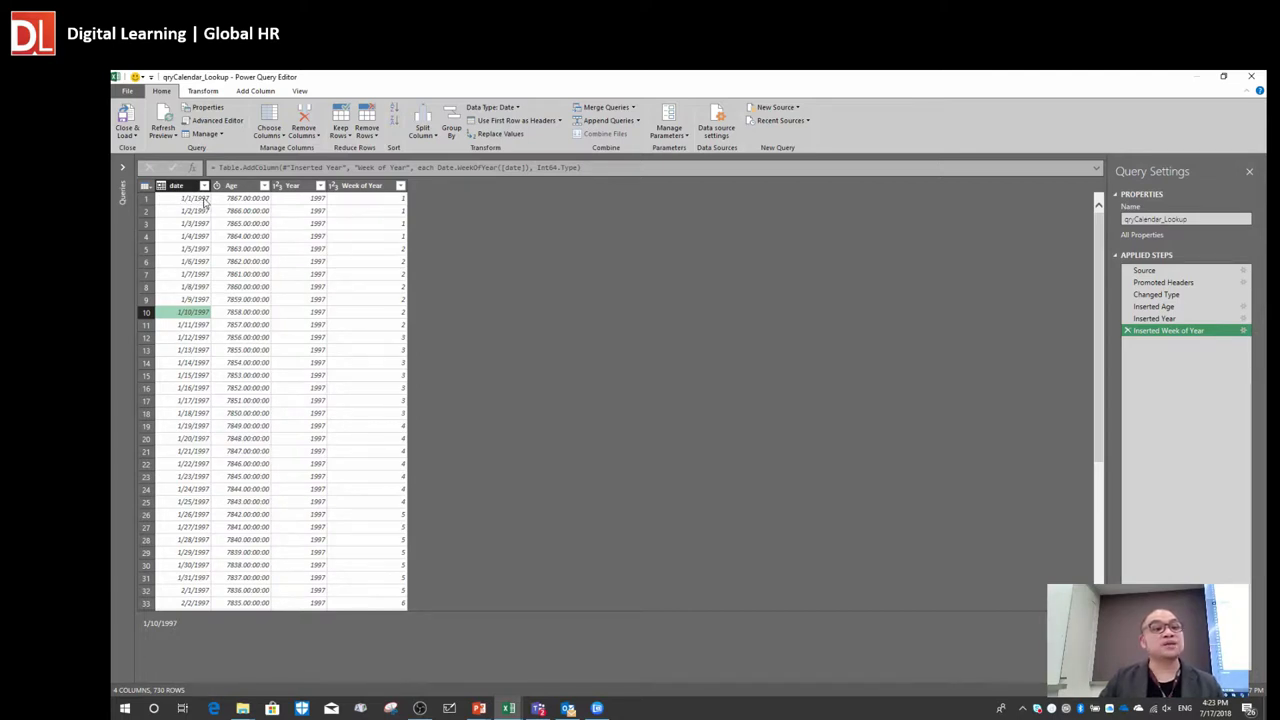
left_click(190, 326)
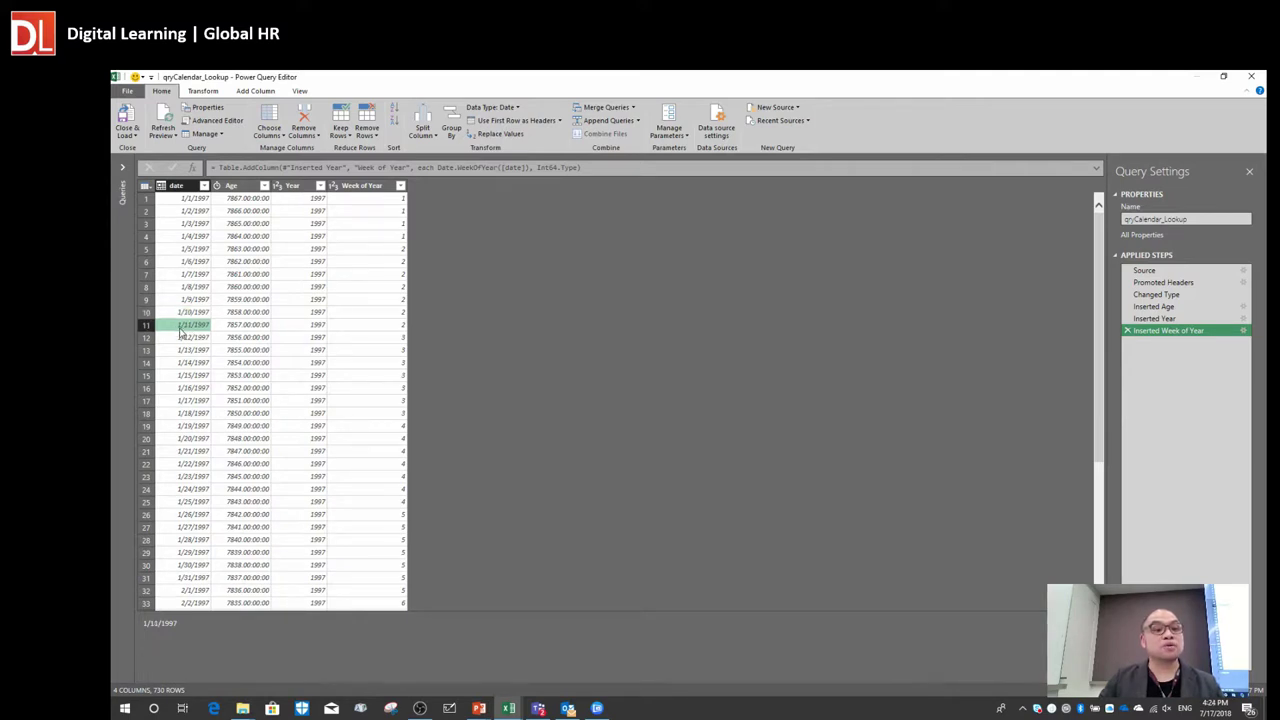
left_click(190, 375)
left_click(190, 364)
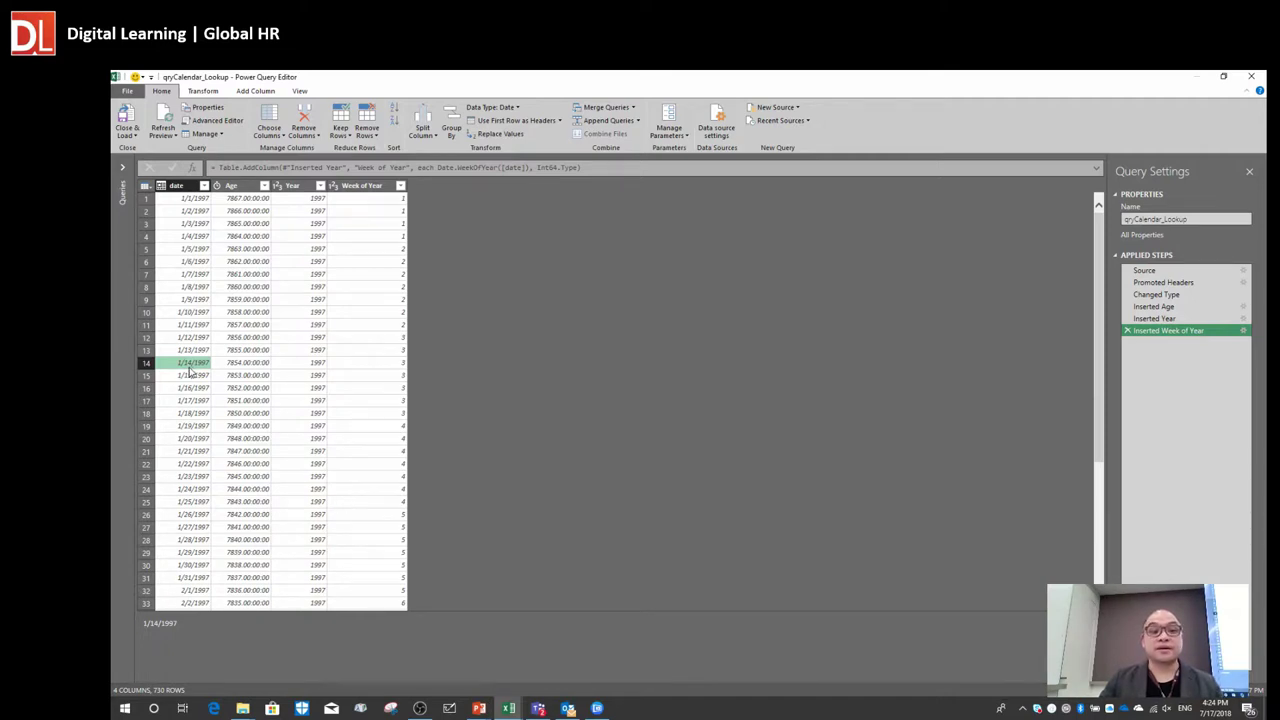
left_click(195, 351)
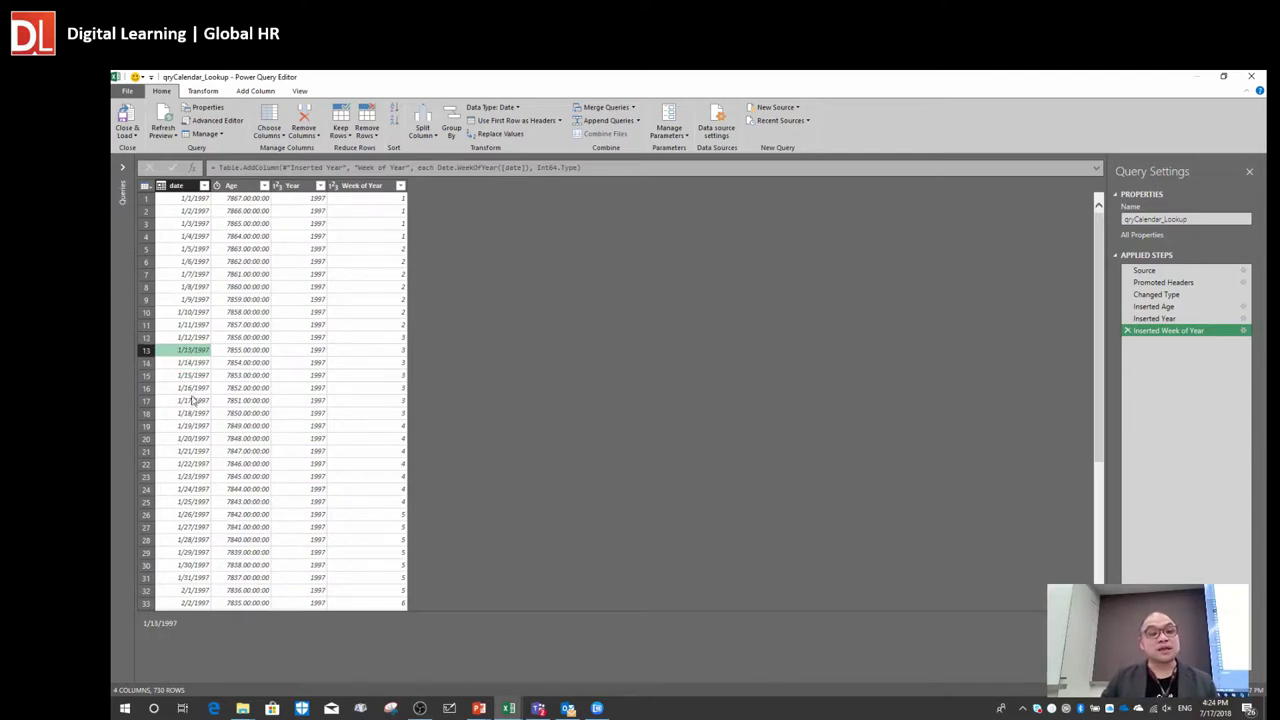
left_click(147, 351)
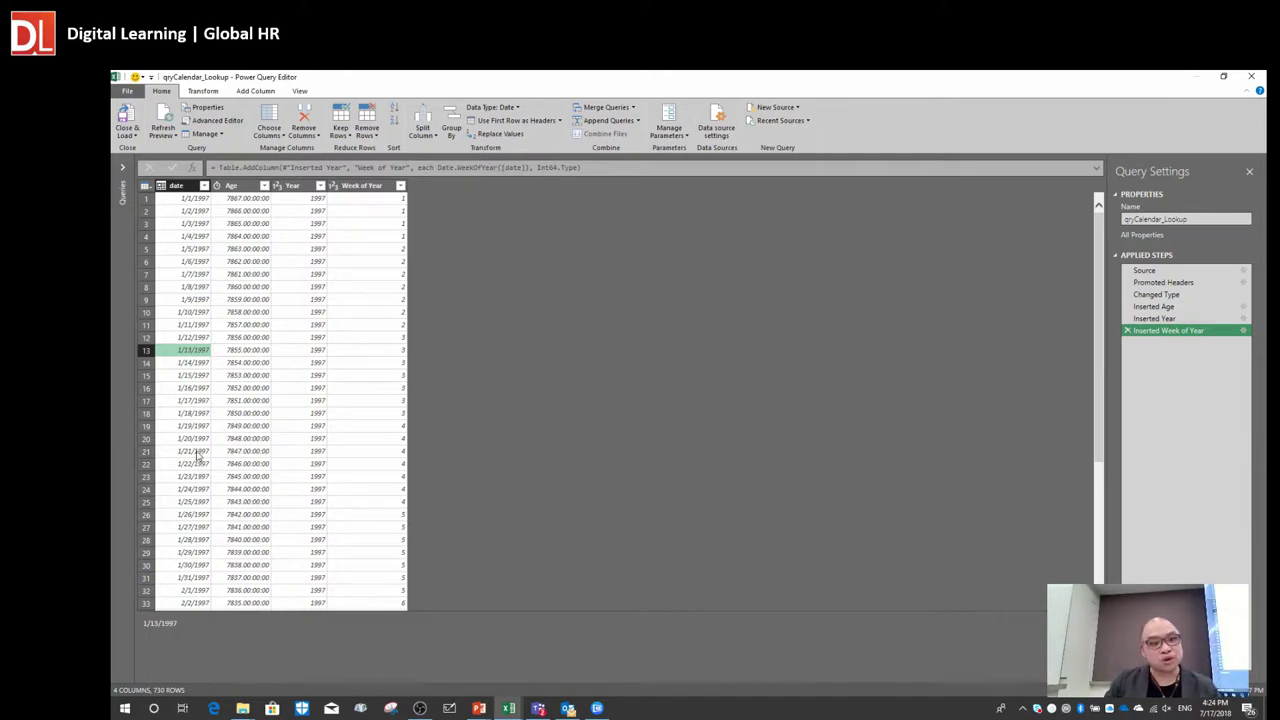
left_click(161, 186)
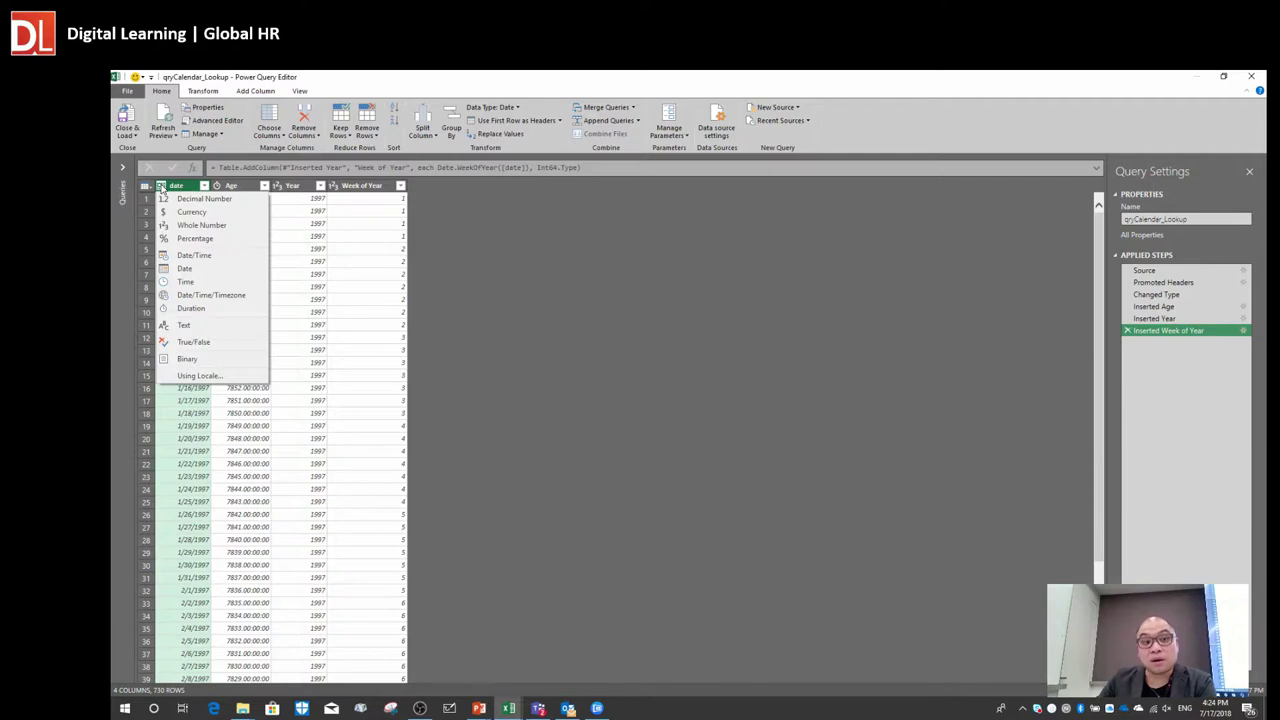
left_click(226, 377)
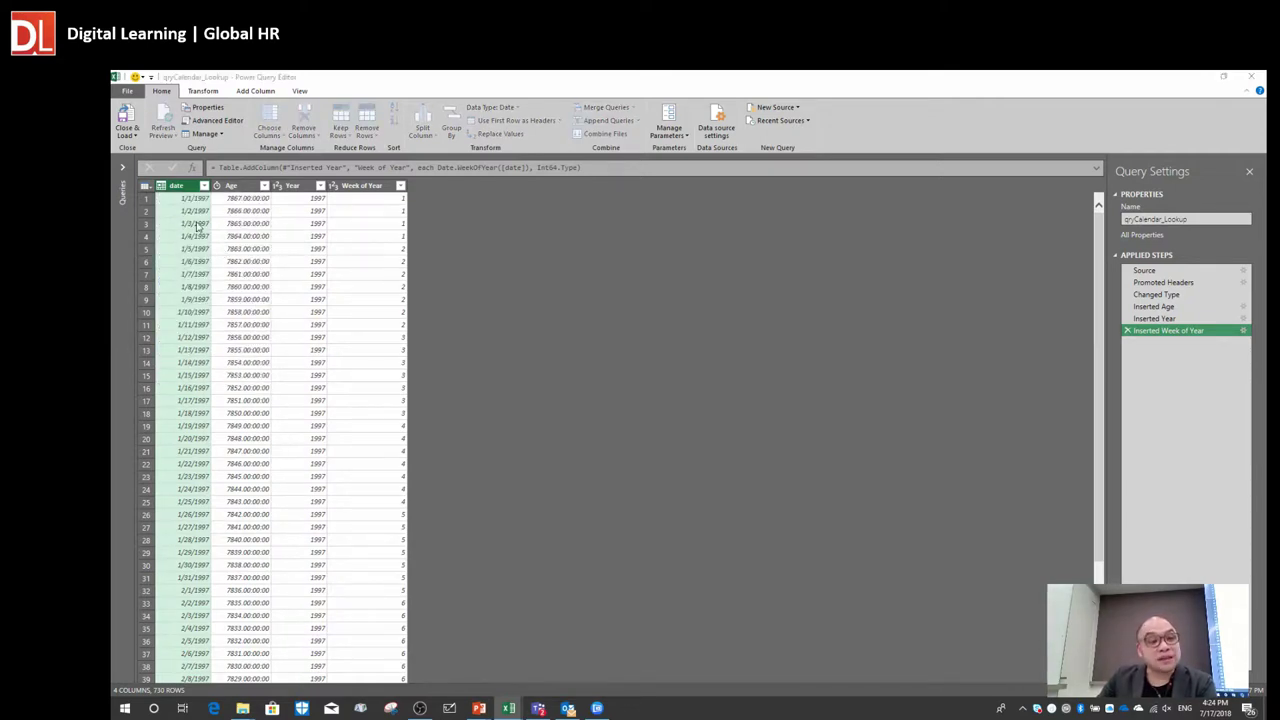
left_click_drag(530, 318, 466, 256)
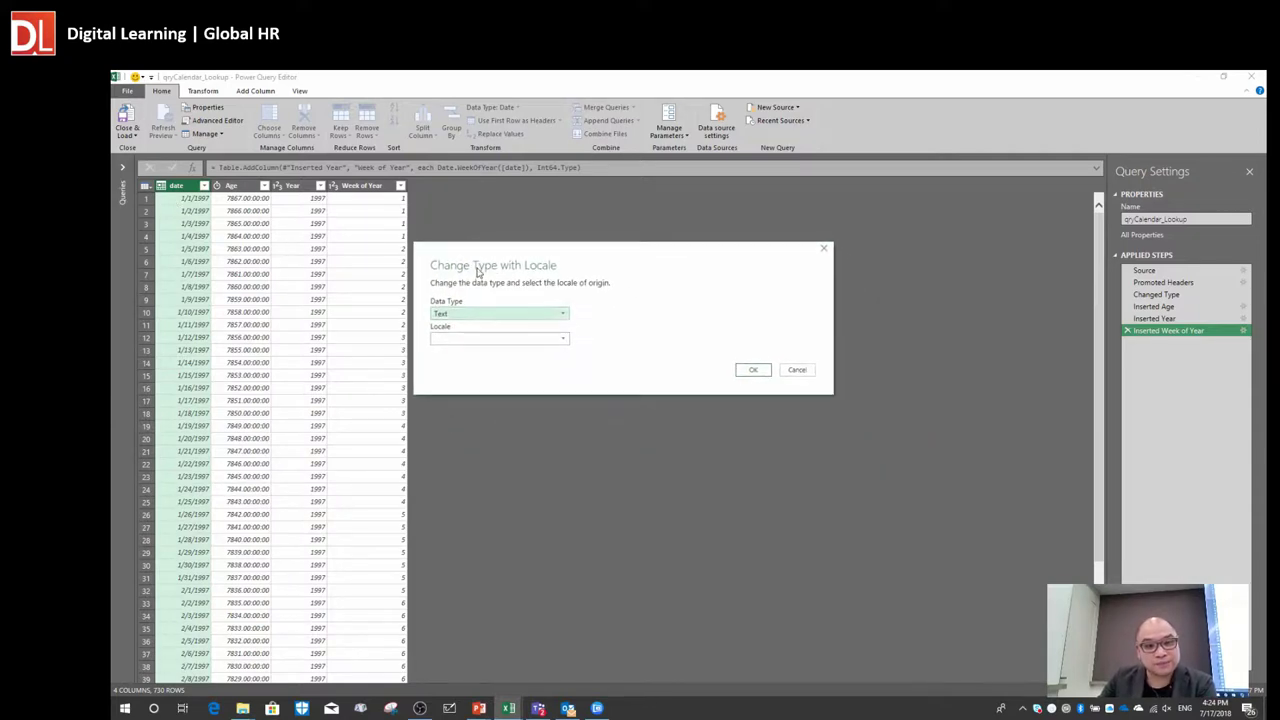
left_click(480, 313)
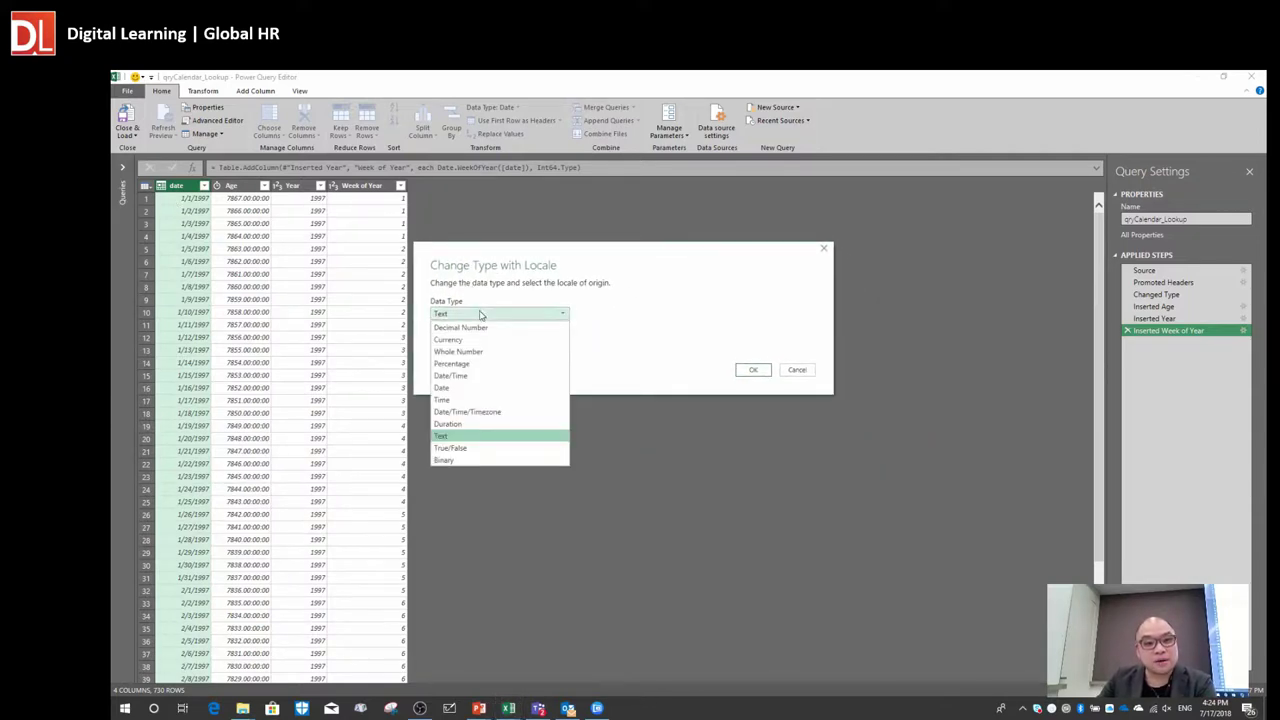
left_click(489, 389)
left_click(502, 340)
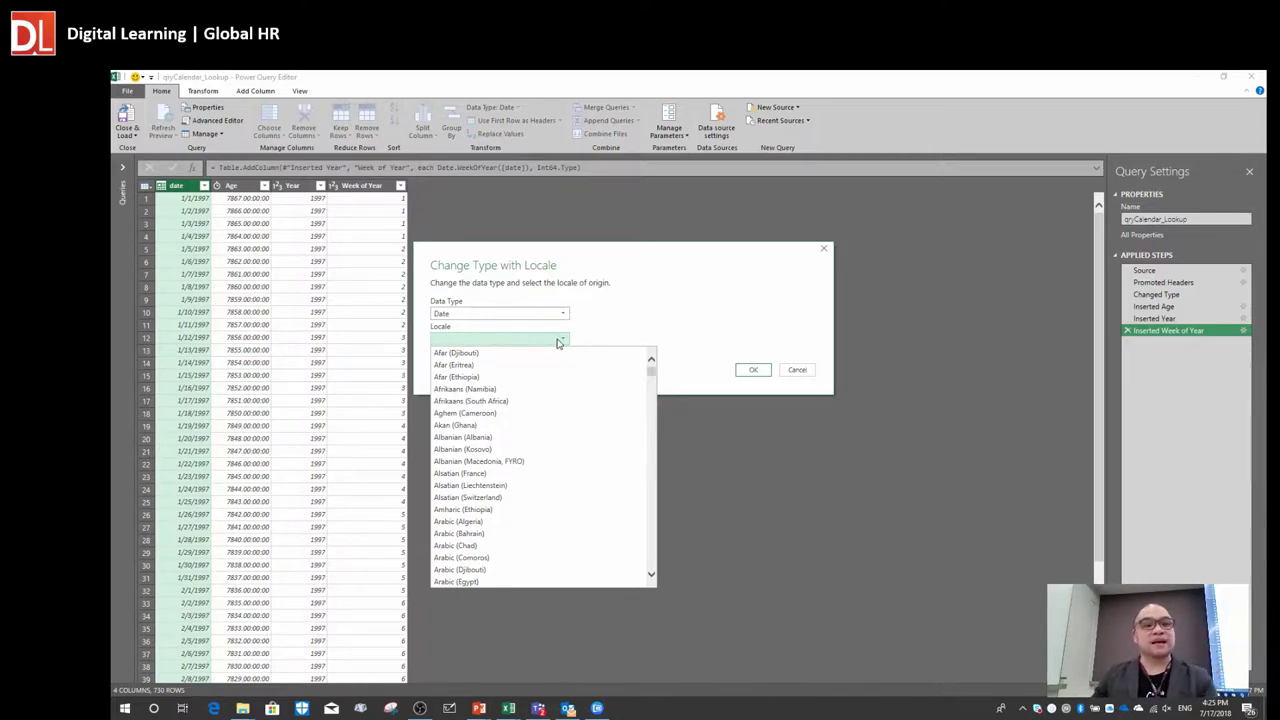
left_click(790, 368)
left_click(797, 370)
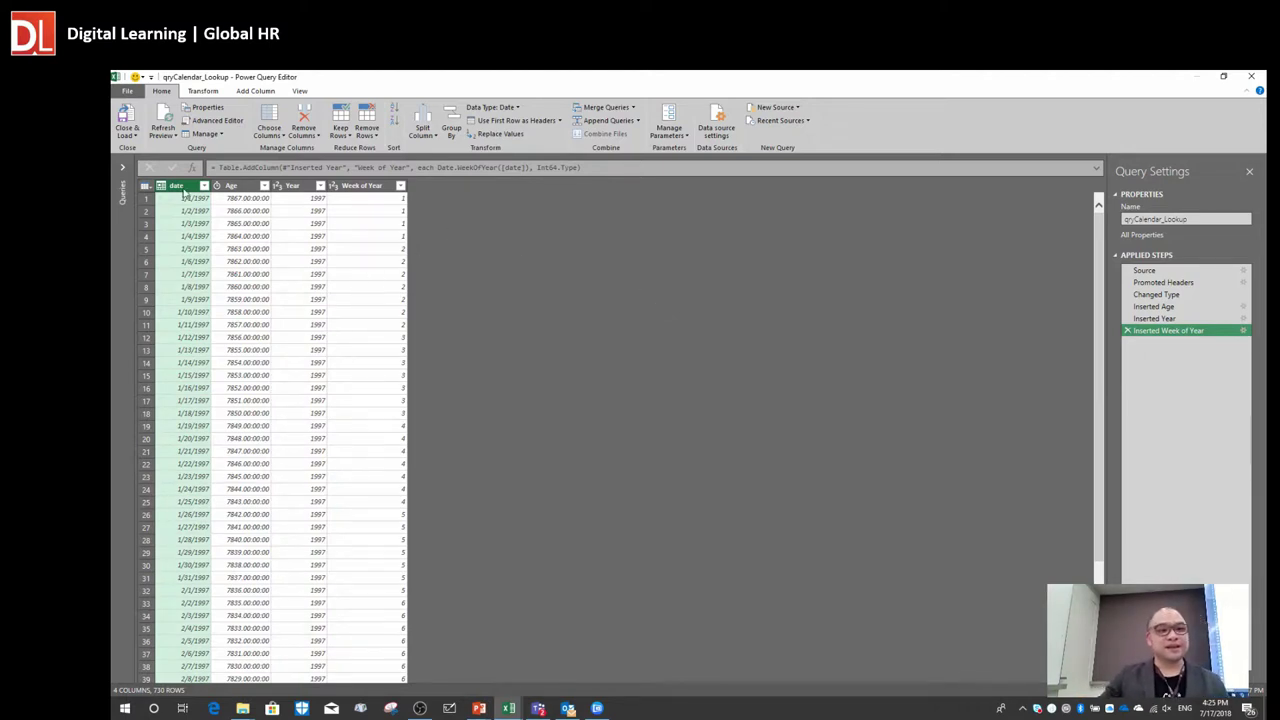
- Rename the Store_Lookup query to qryStore_Lookup, then close the query editor and keep the changes
left_click(123, 166)
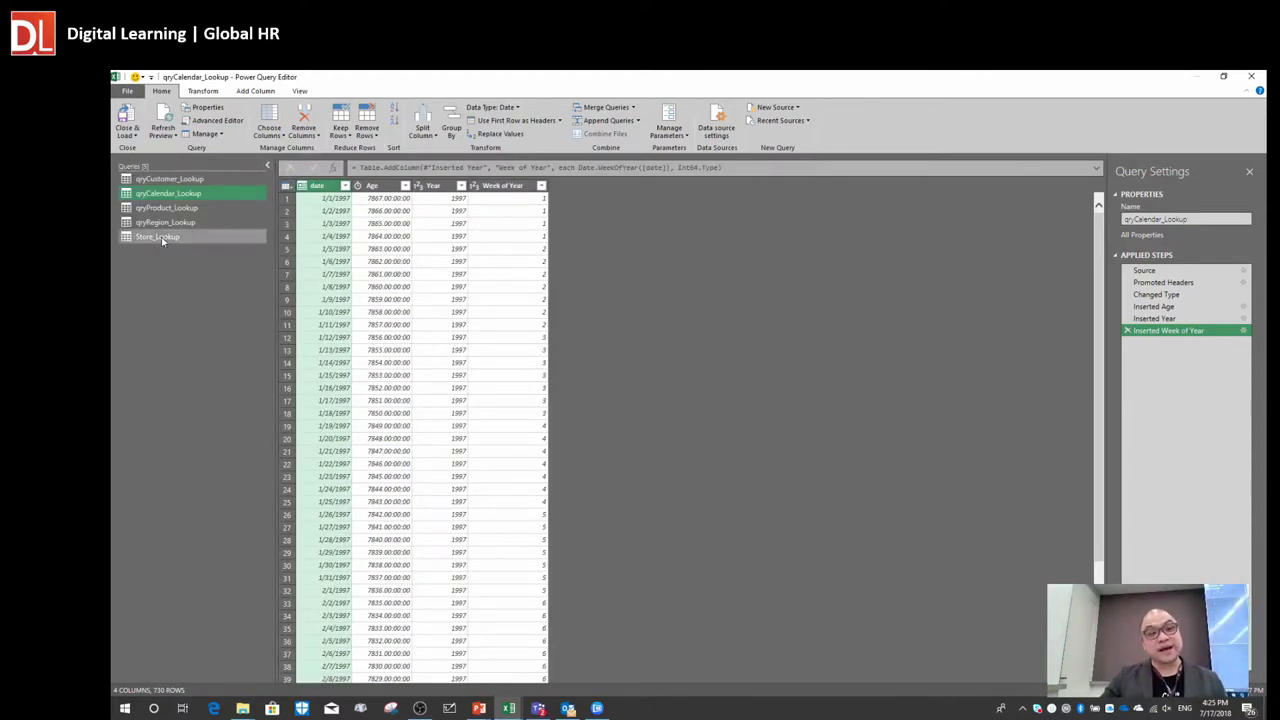
left_click(168, 237)
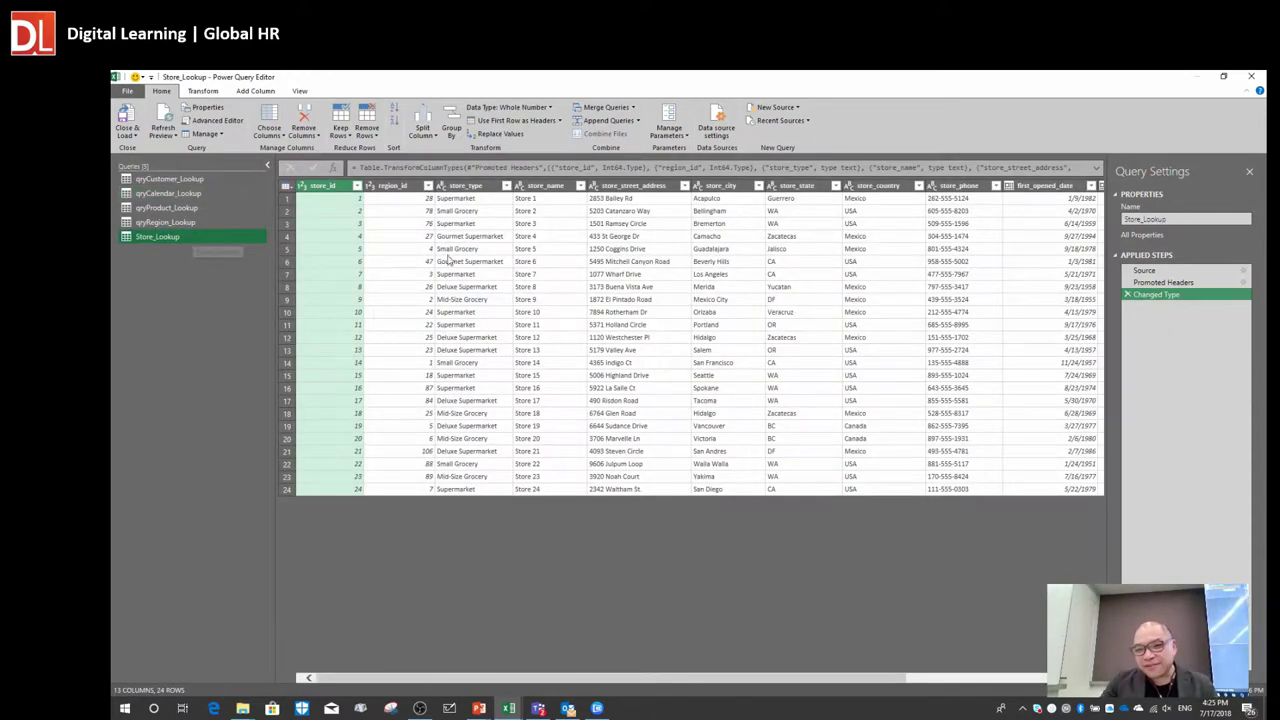
left_click(1170, 221)
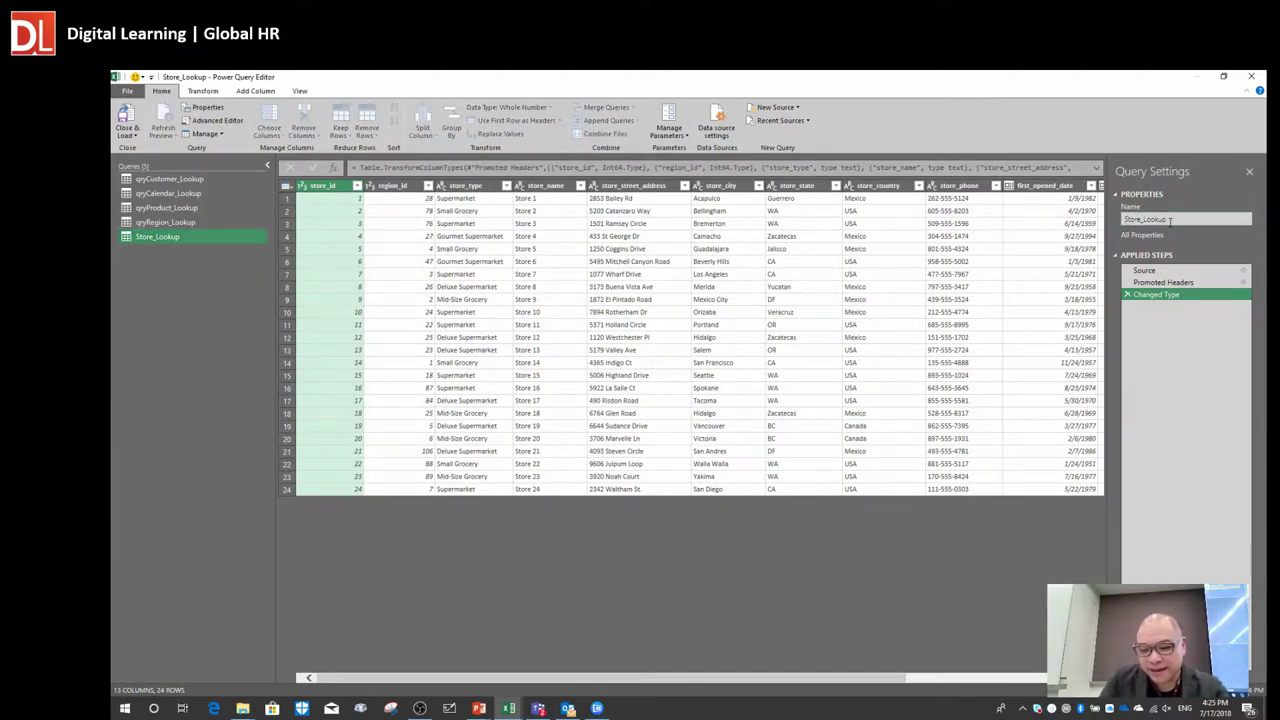
key("Home")
type("qry")
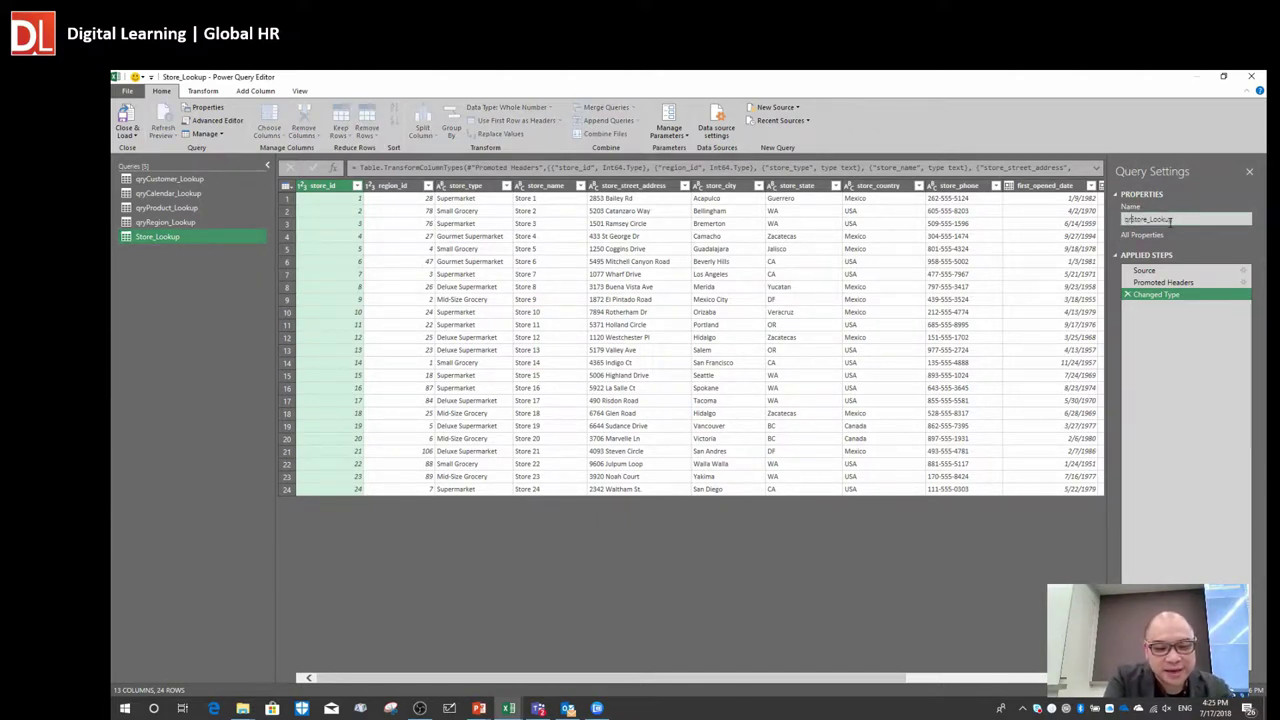
key("Return")
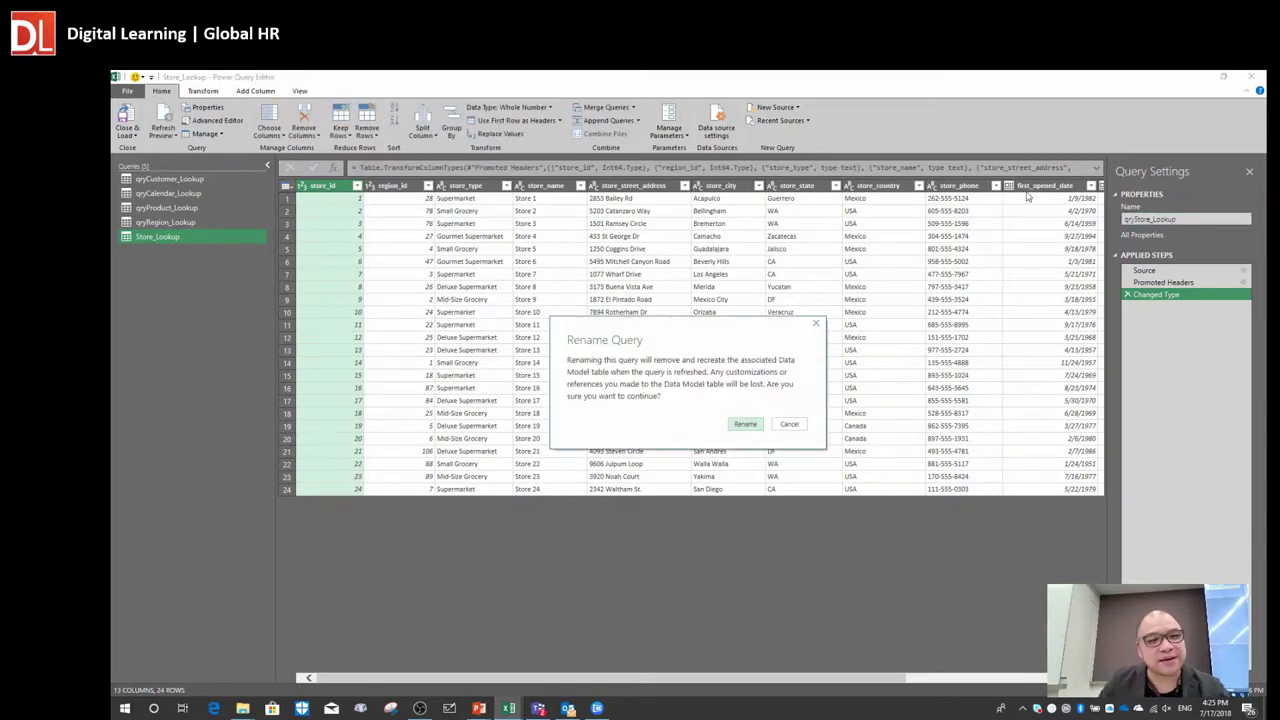
left_click(752, 425)
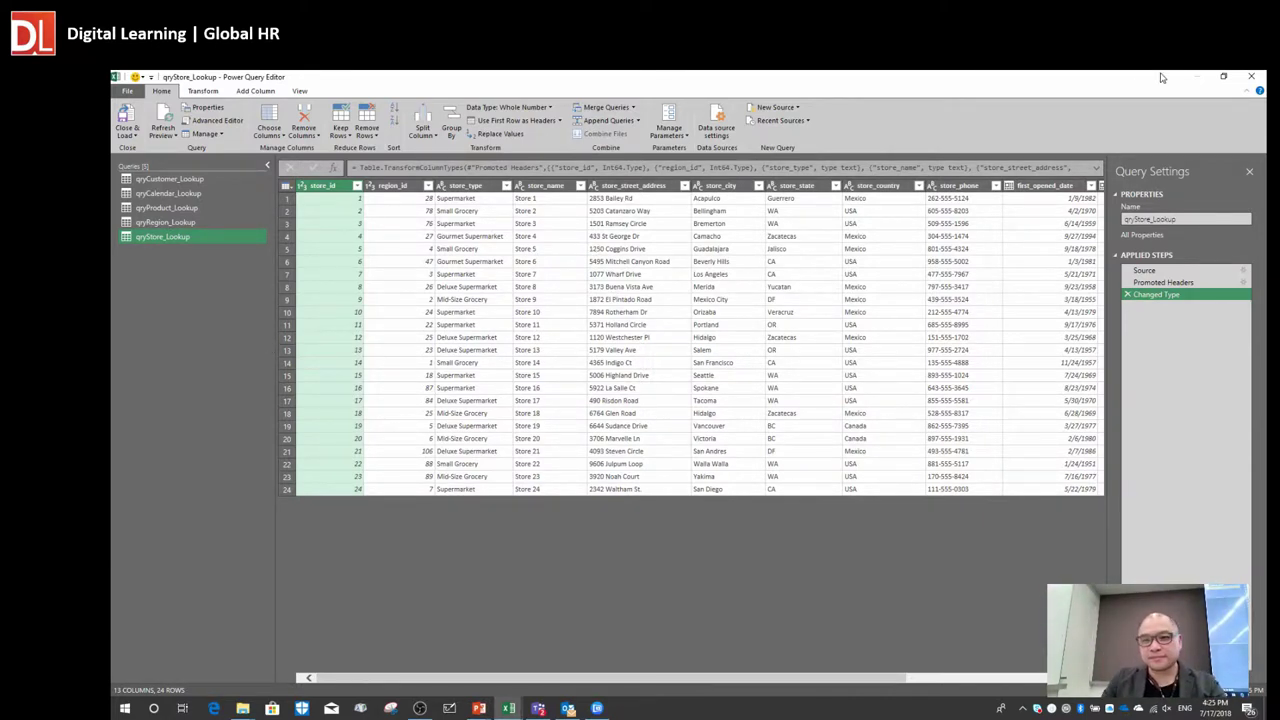
left_click(1251, 76)
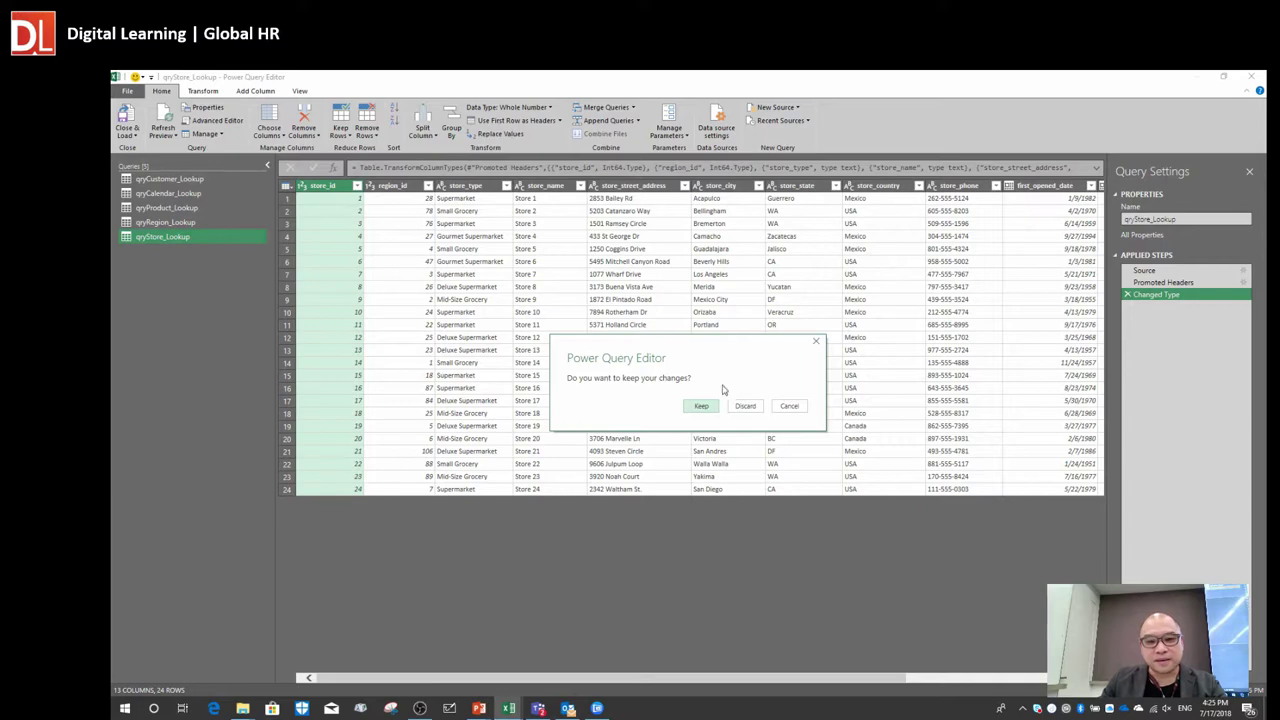
left_click(710, 409)
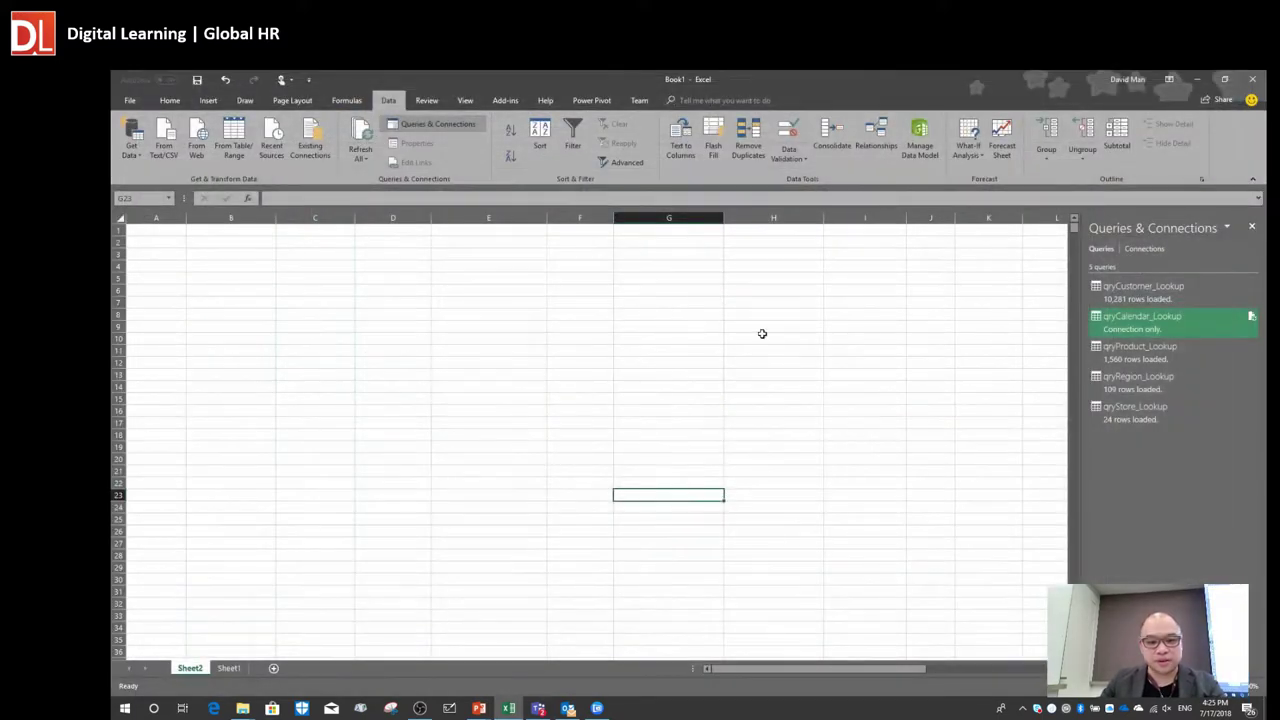
- Show the data model as a diagram and move the qryRegion_Lookup and Store_Lookup tables up level with qryCustomer_Lookup
left_click(918, 140)
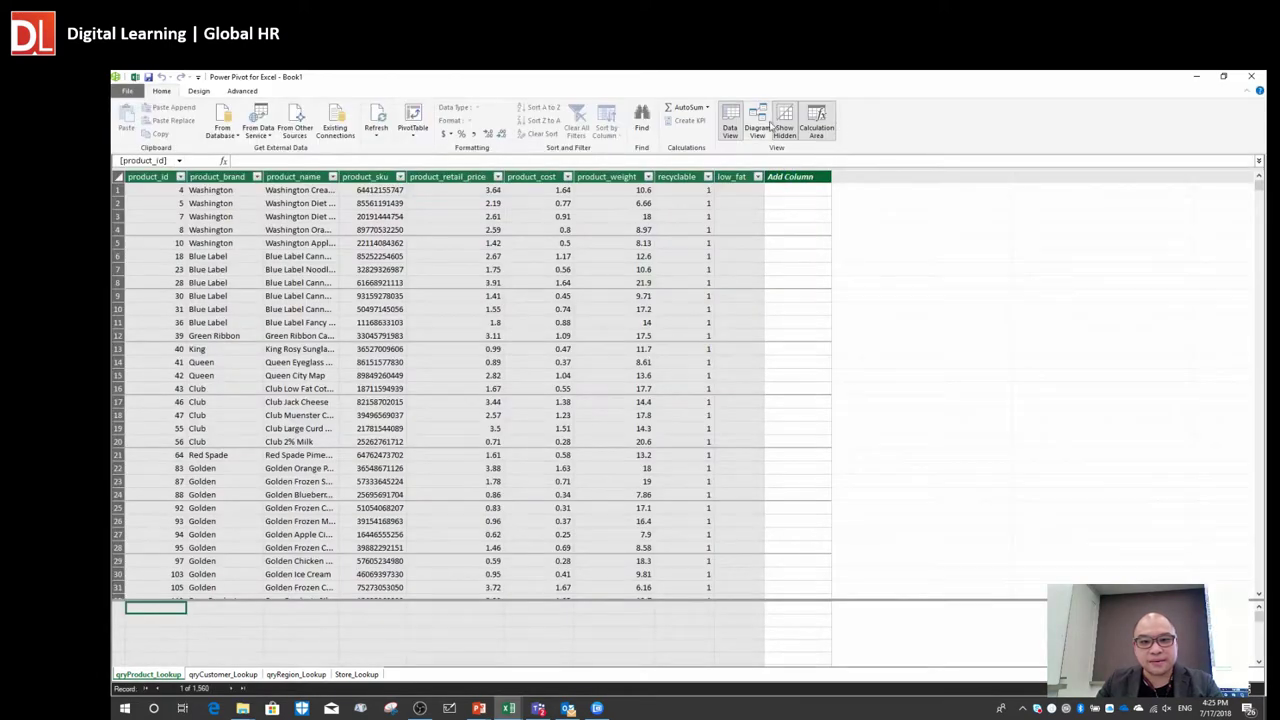
left_click(762, 125)
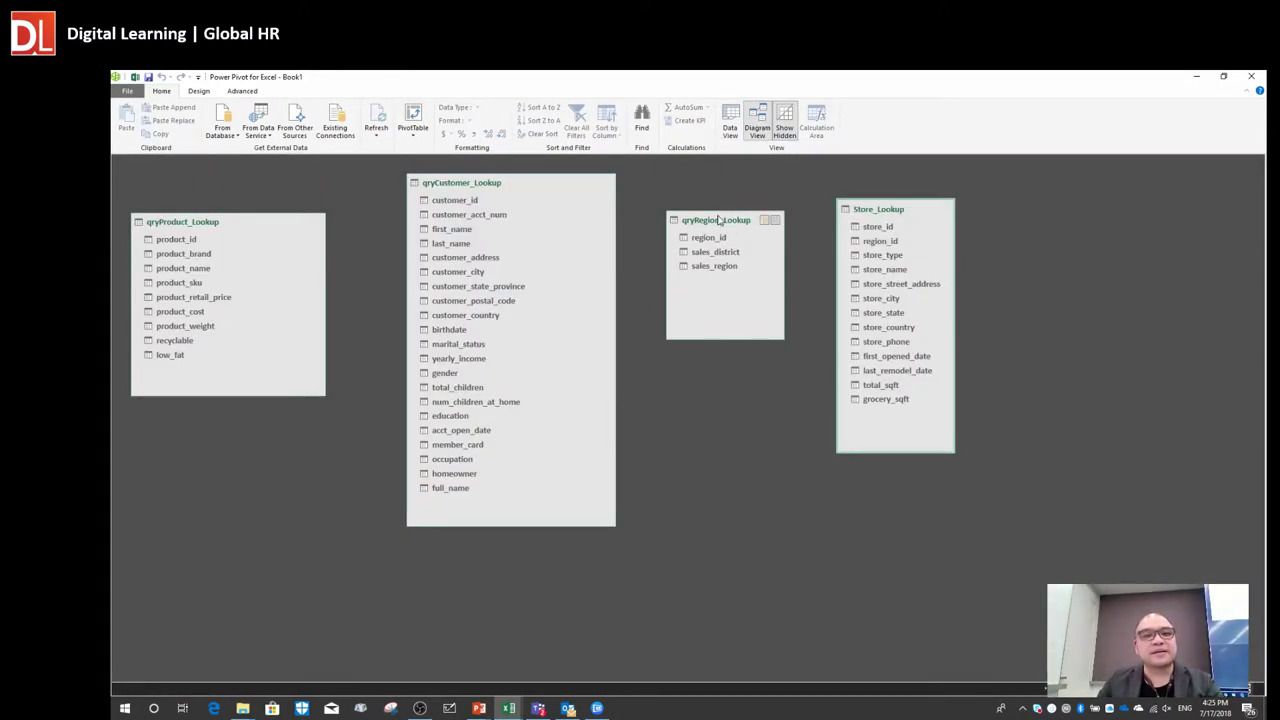
left_click_drag(721, 220, 731, 186)
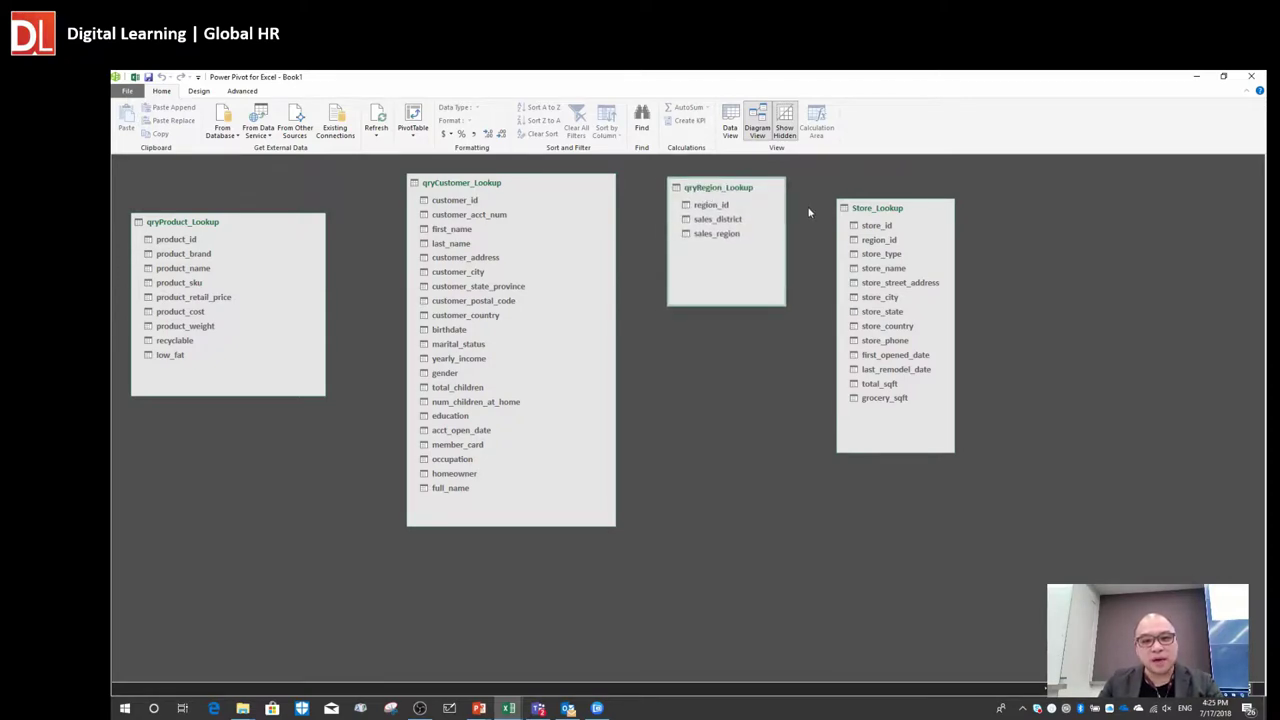
left_click_drag(909, 208, 896, 197)
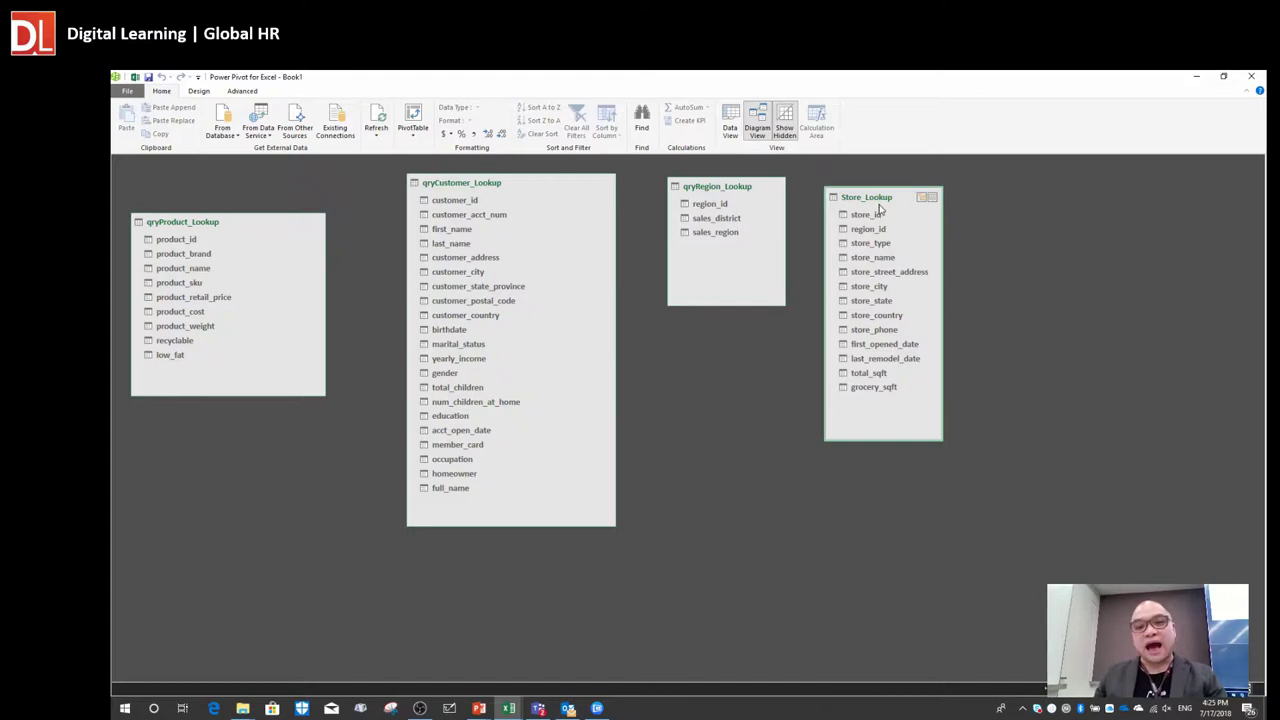
mouse_move(879, 203)
left_mouse_down()
mouse_move(900, 199)
mouse_move(889, 197)
left_mouse_up()
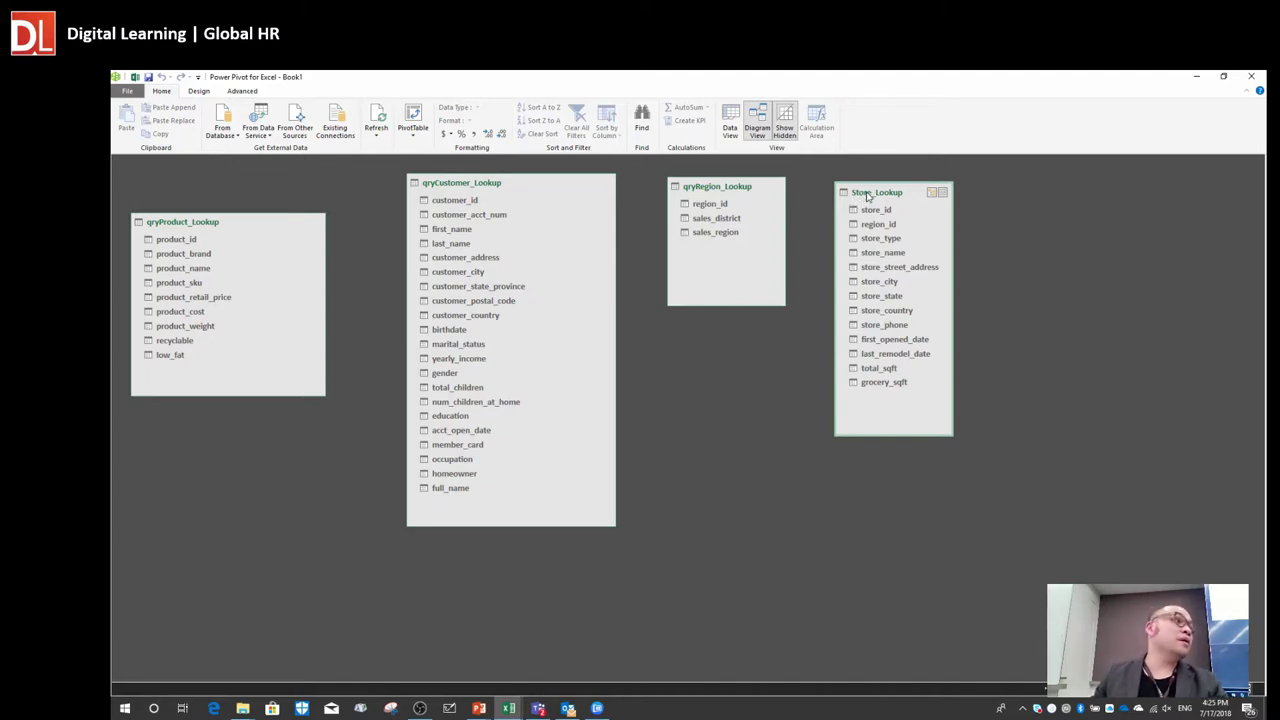
mouse_move(877, 194)
left_mouse_down()
mouse_move(895, 203)
mouse_move(872, 202)
left_mouse_up()
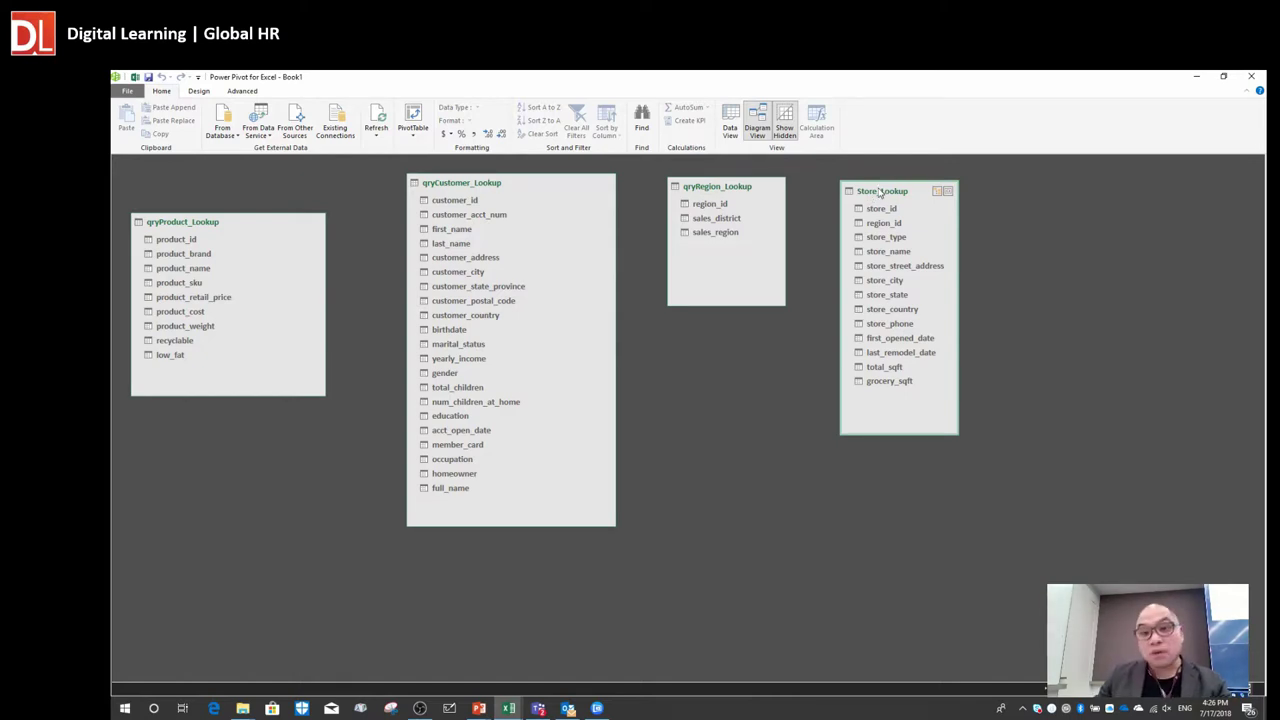
mouse_move(880, 192)
left_mouse_down()
mouse_move(866, 189)
mouse_move(880, 187)
left_mouse_up()
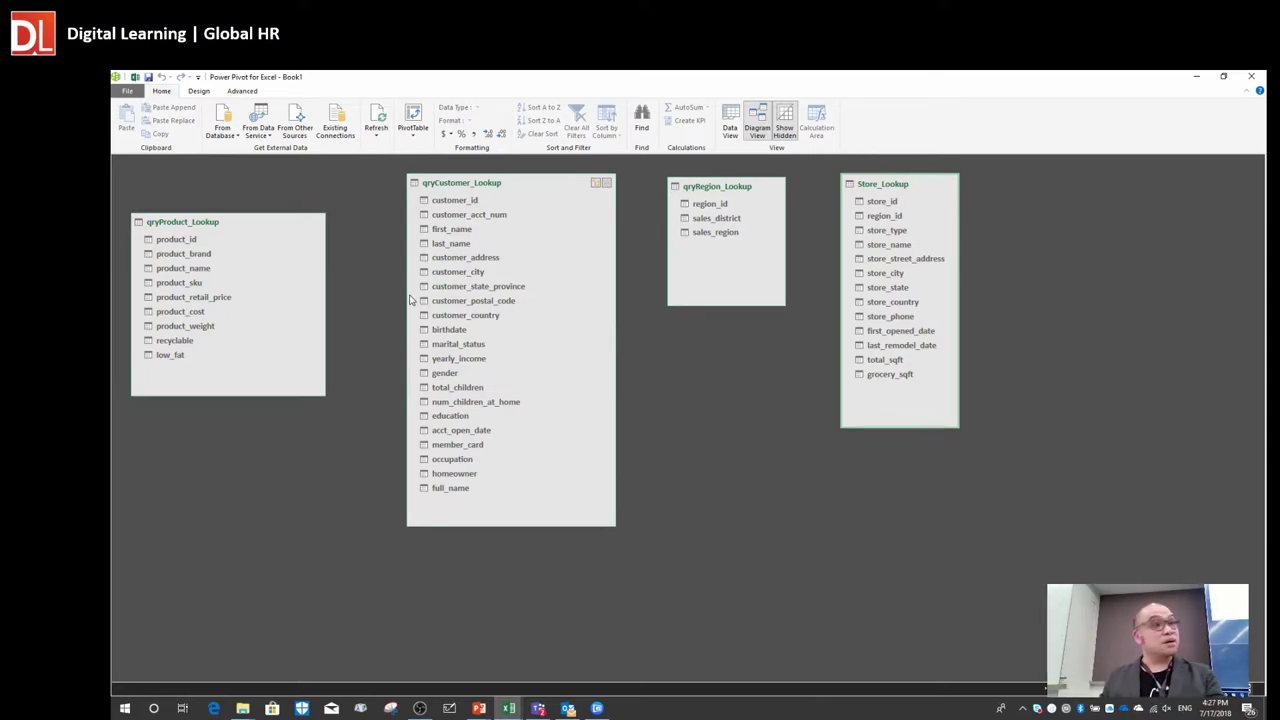
- Close the data model window and widen the list of workbook queries to about half again the sheet's free space
left_click(1251, 76)
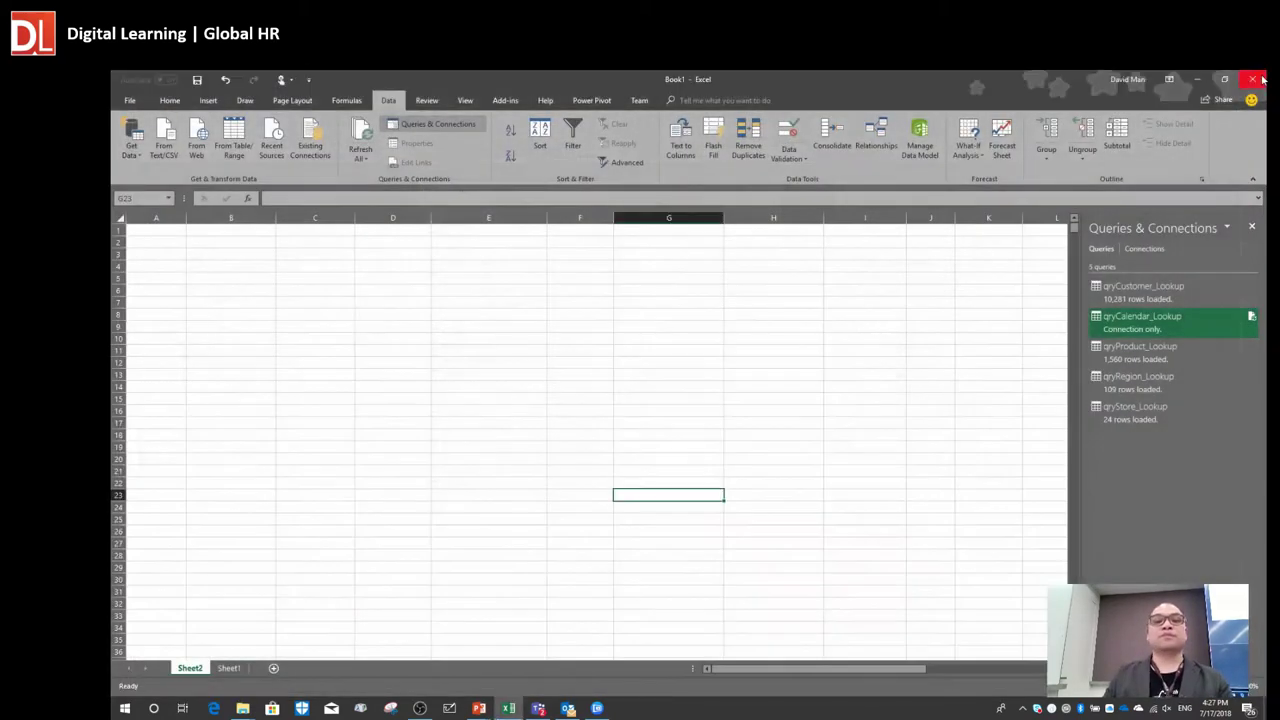
left_click(826, 352)
left_click_drag(1081, 288, 855, 329)
left_click(677, 347)
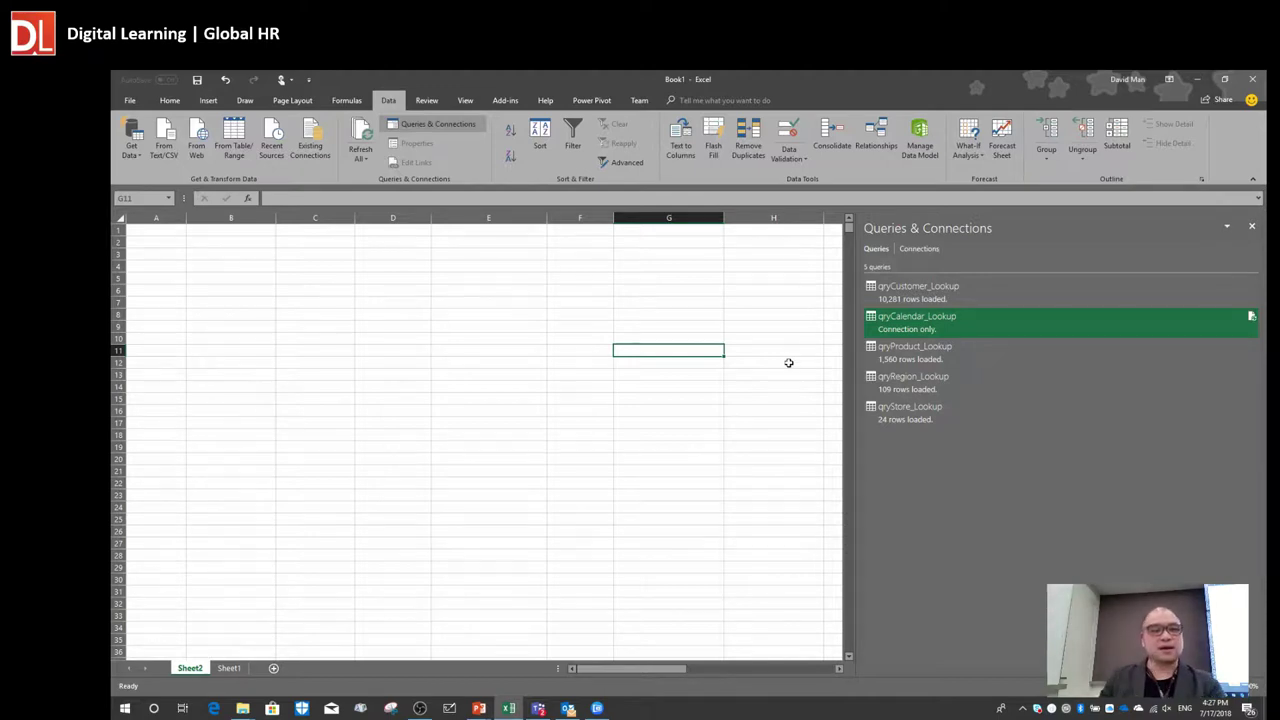
left_click(308, 330)
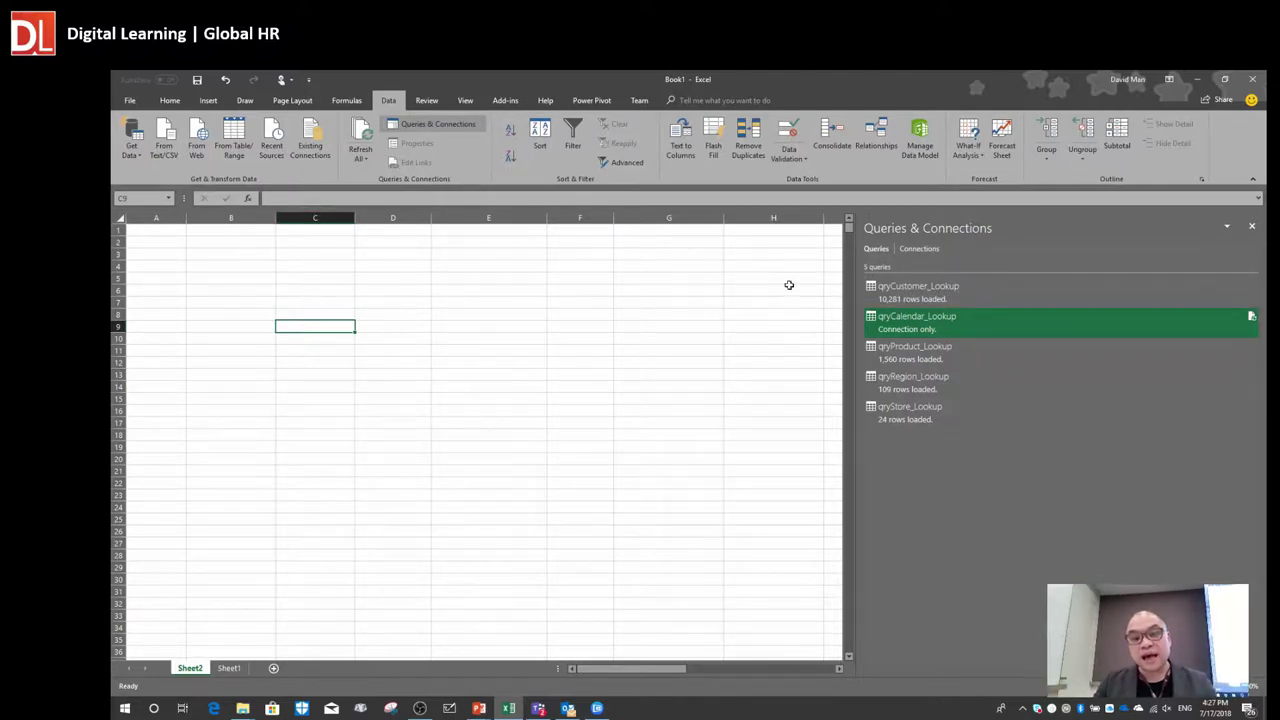
- Review the customer, product, region and store lookup queries loaded in the workbook
left_click(917, 293)
left_click(934, 358)
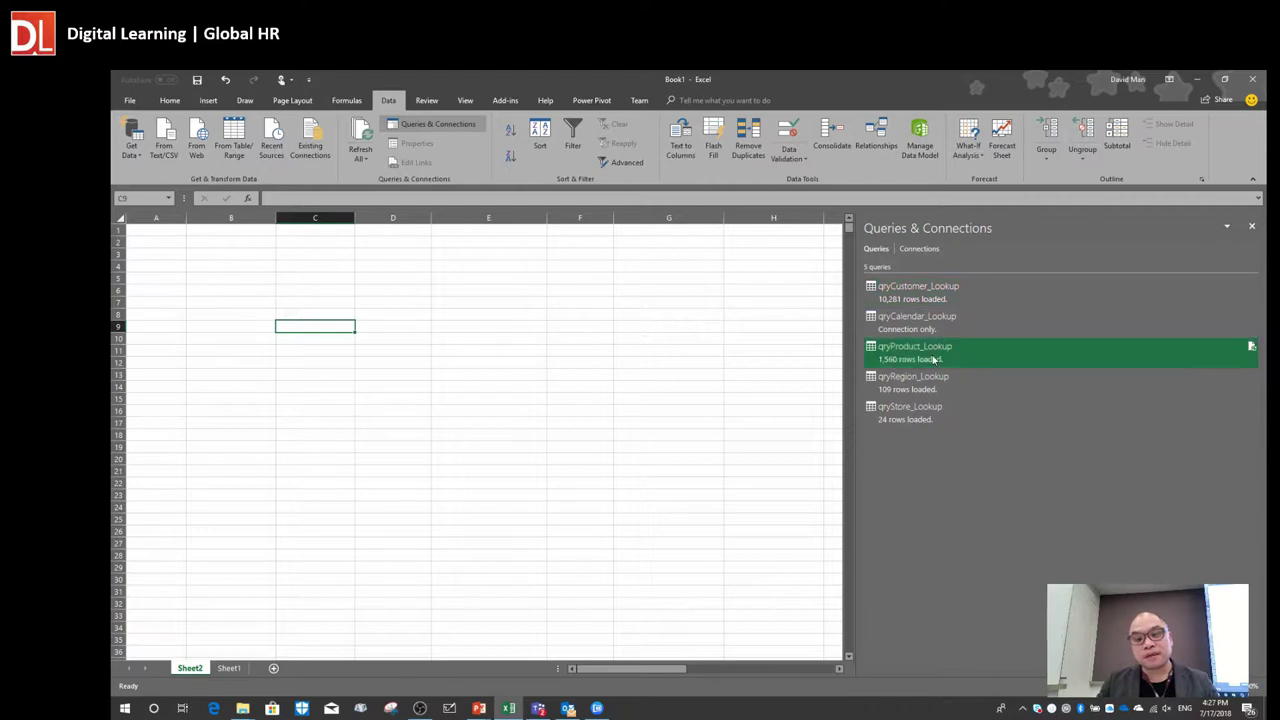
left_click(938, 390)
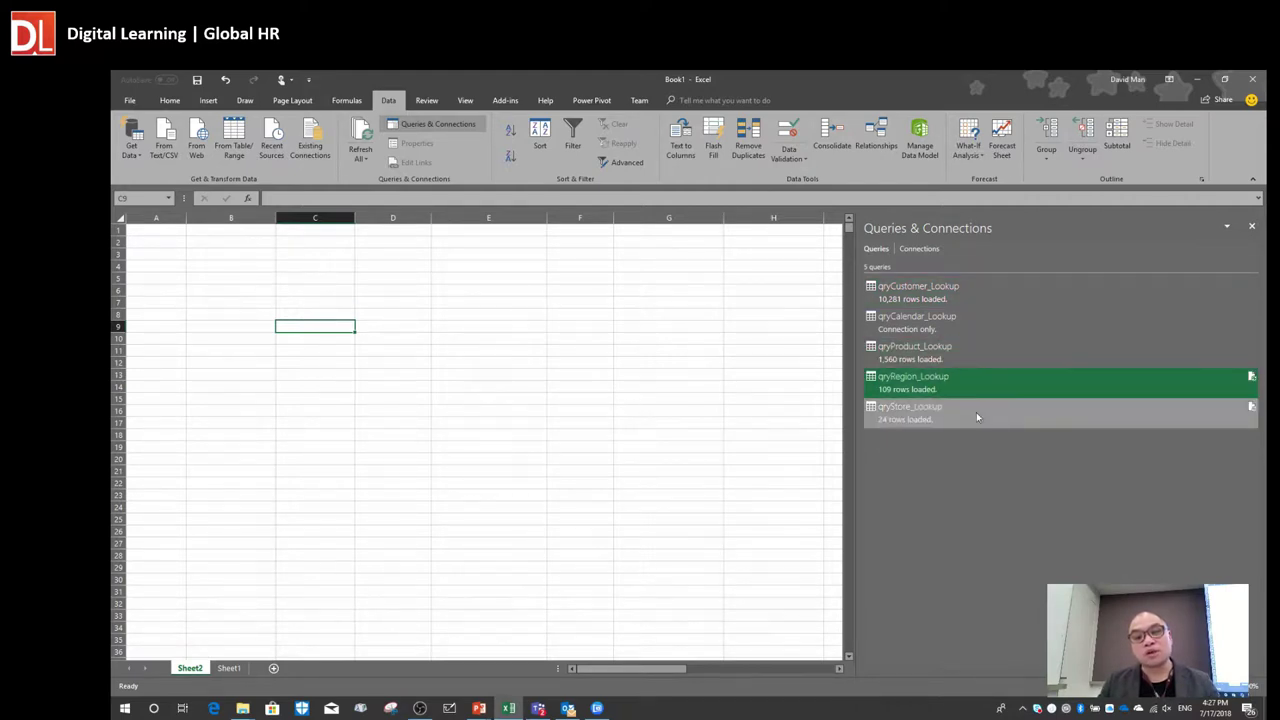
left_click(925, 420)
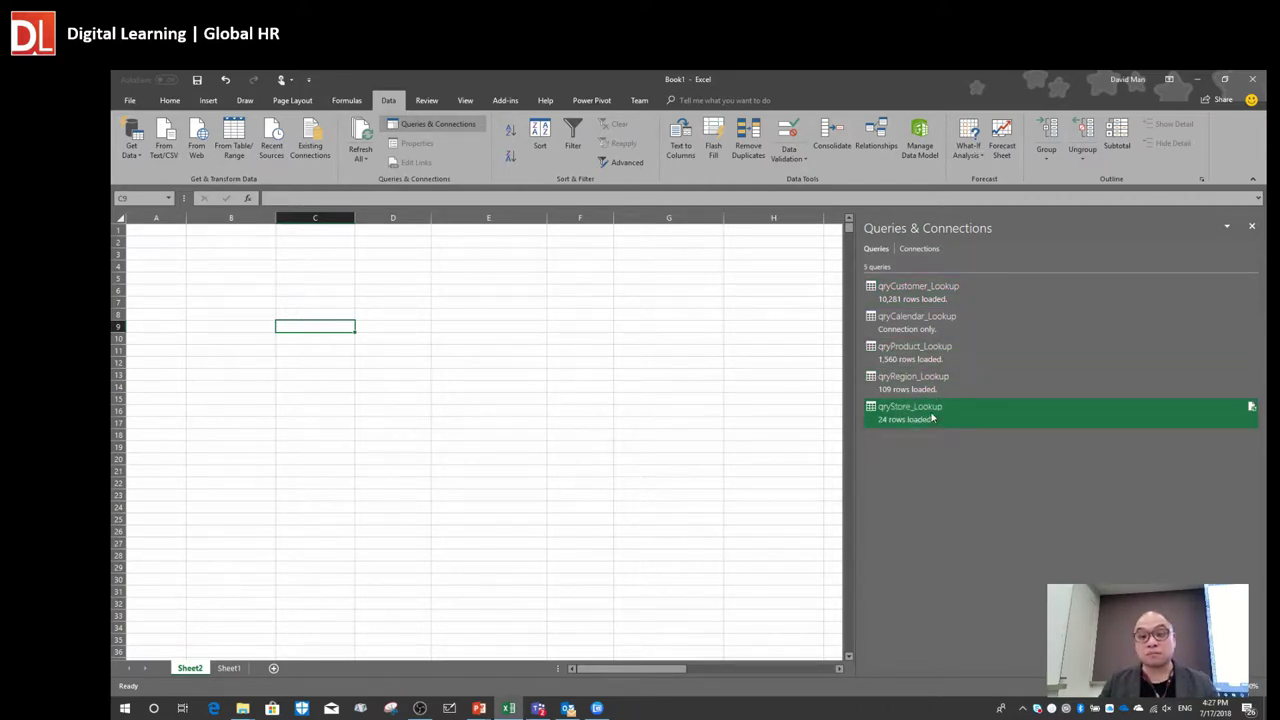
left_click(929, 355)
left_click(926, 385)
left_click(923, 411)
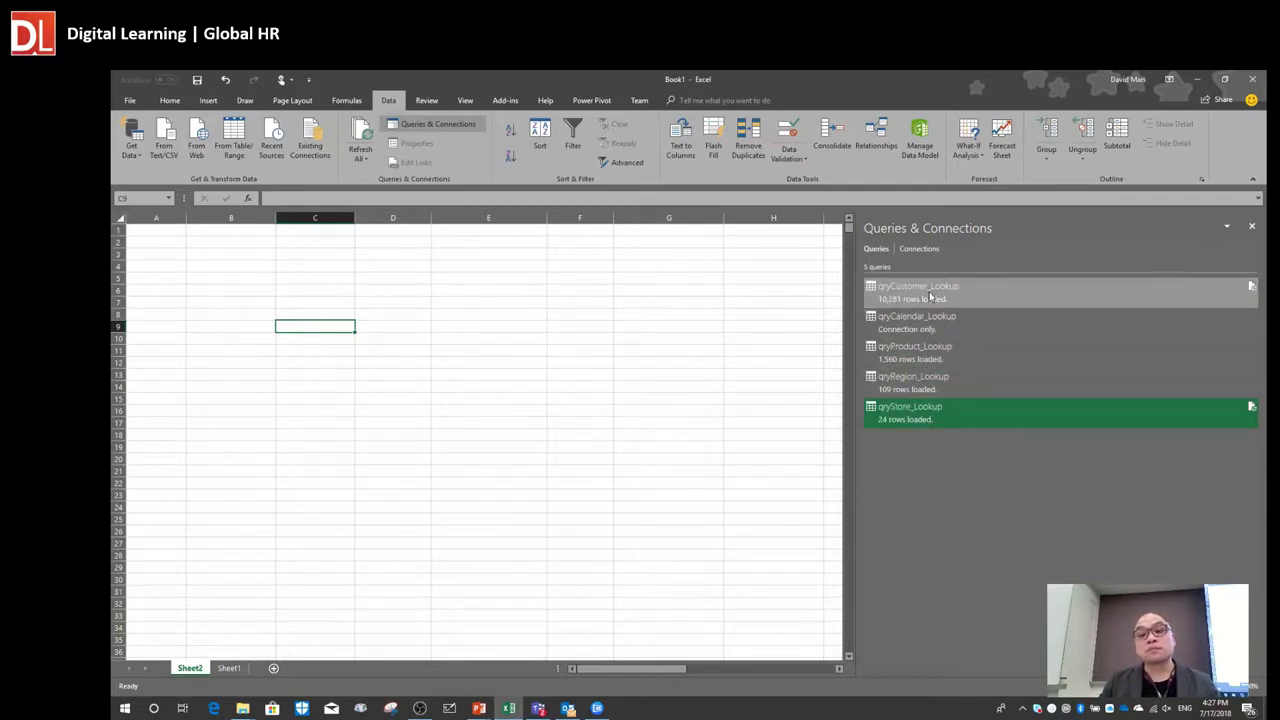
left_click(932, 292)
left_click(925, 353)
left_click(924, 380)
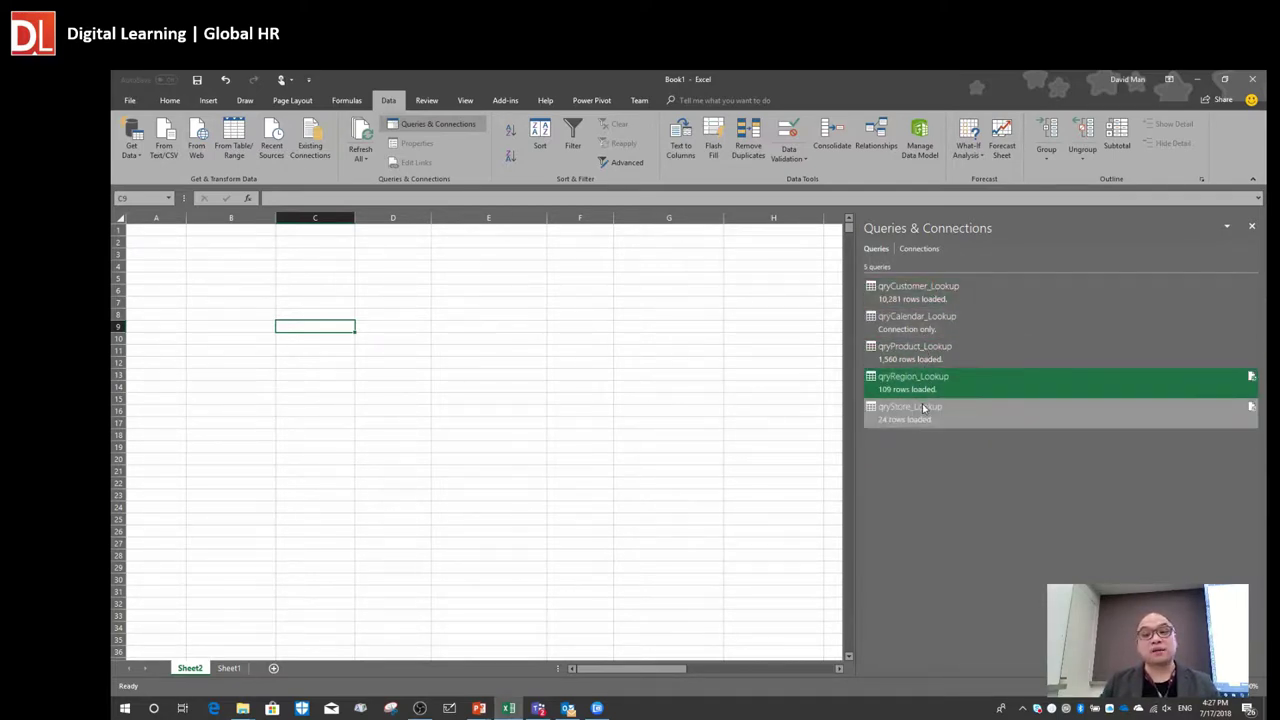
left_click(926, 410)
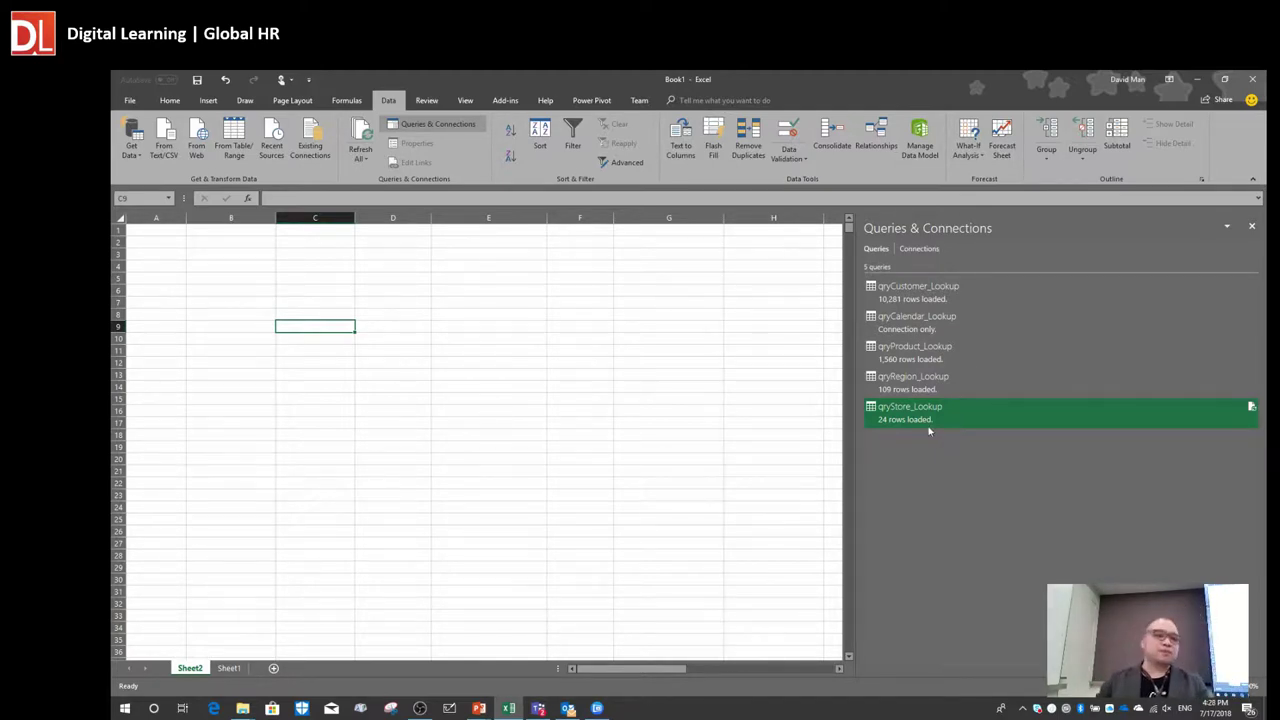
mouse_move(930, 427)
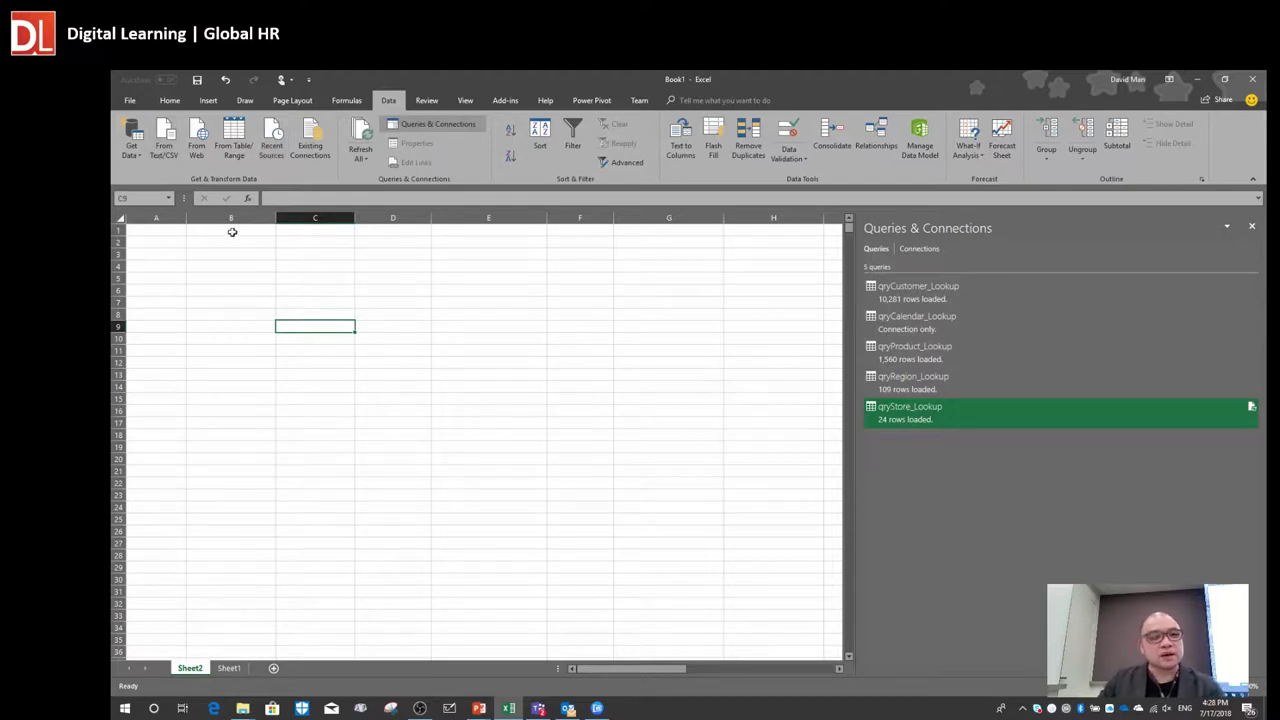
left_click(163, 151)
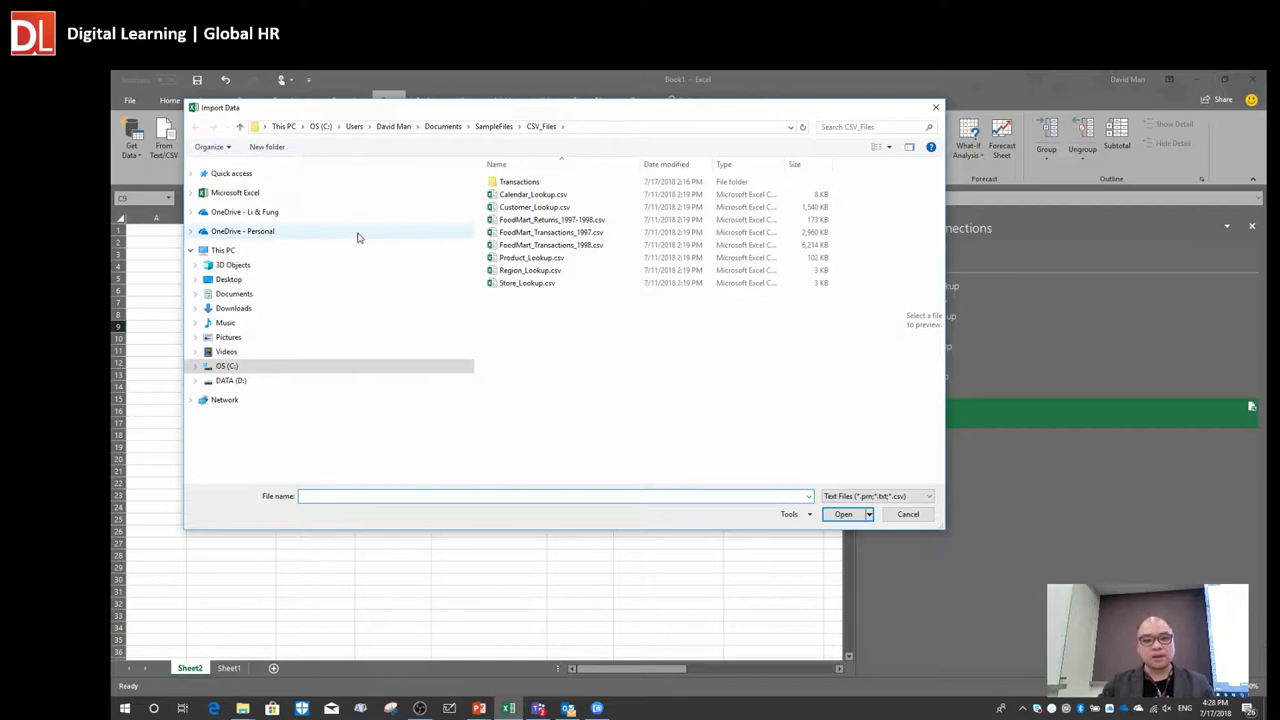
left_click(569, 236)
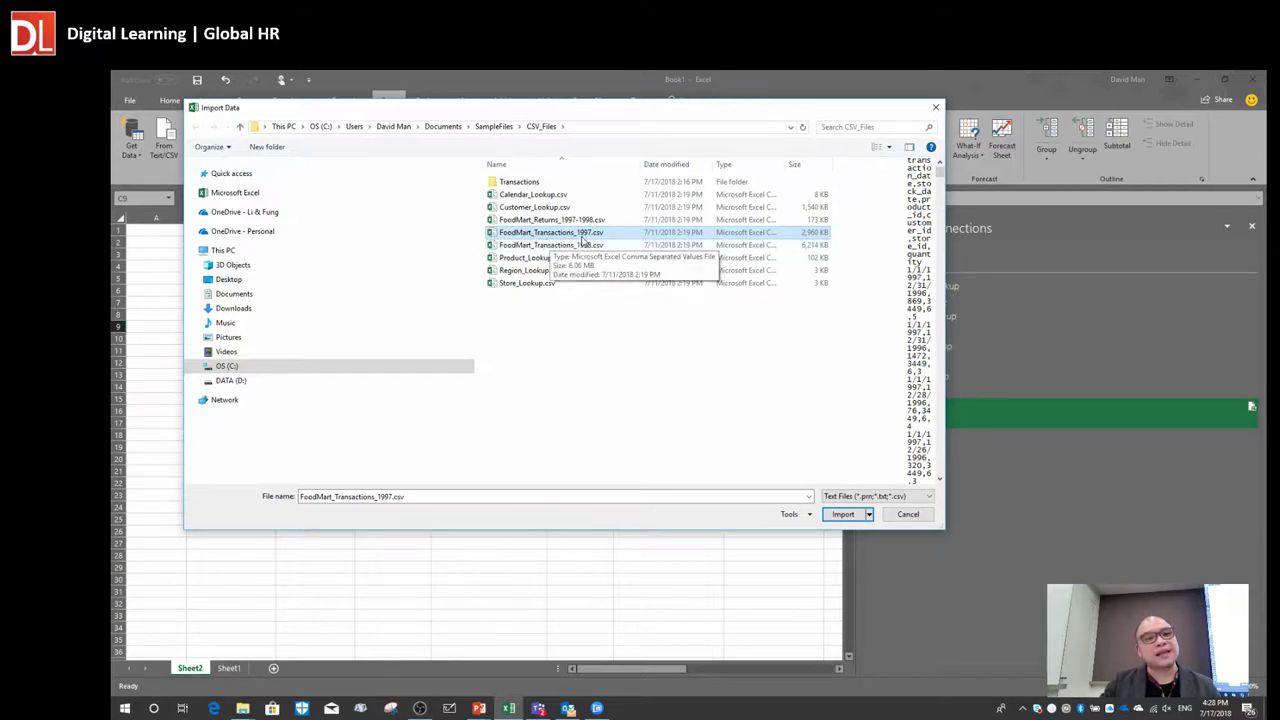
left_click(540, 246)
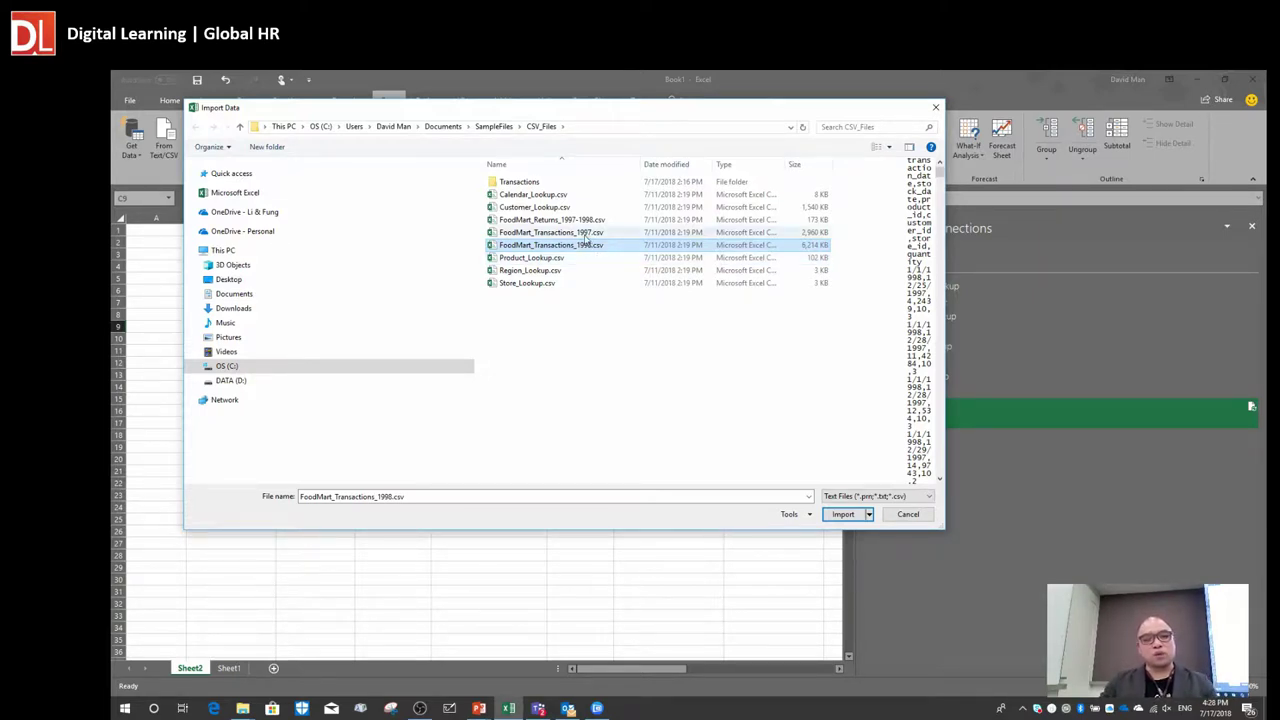
left_click(588, 234)
left_click(596, 244)
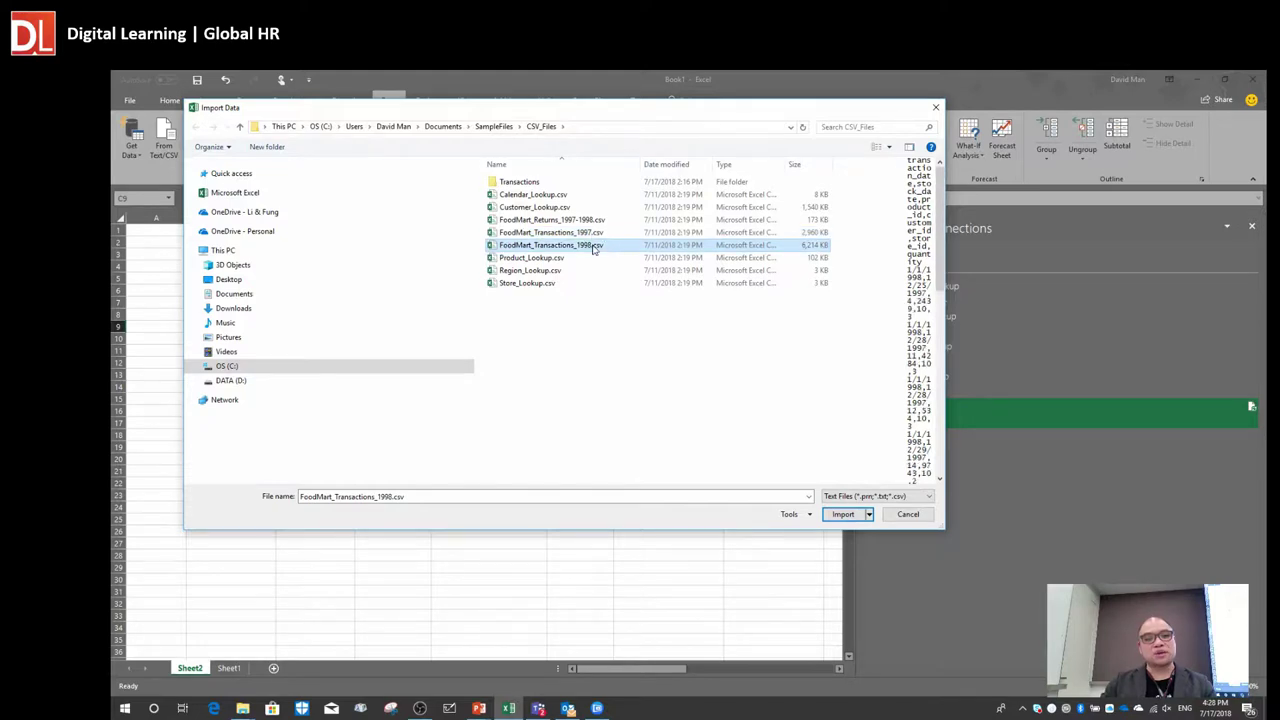
left_click(590, 233)
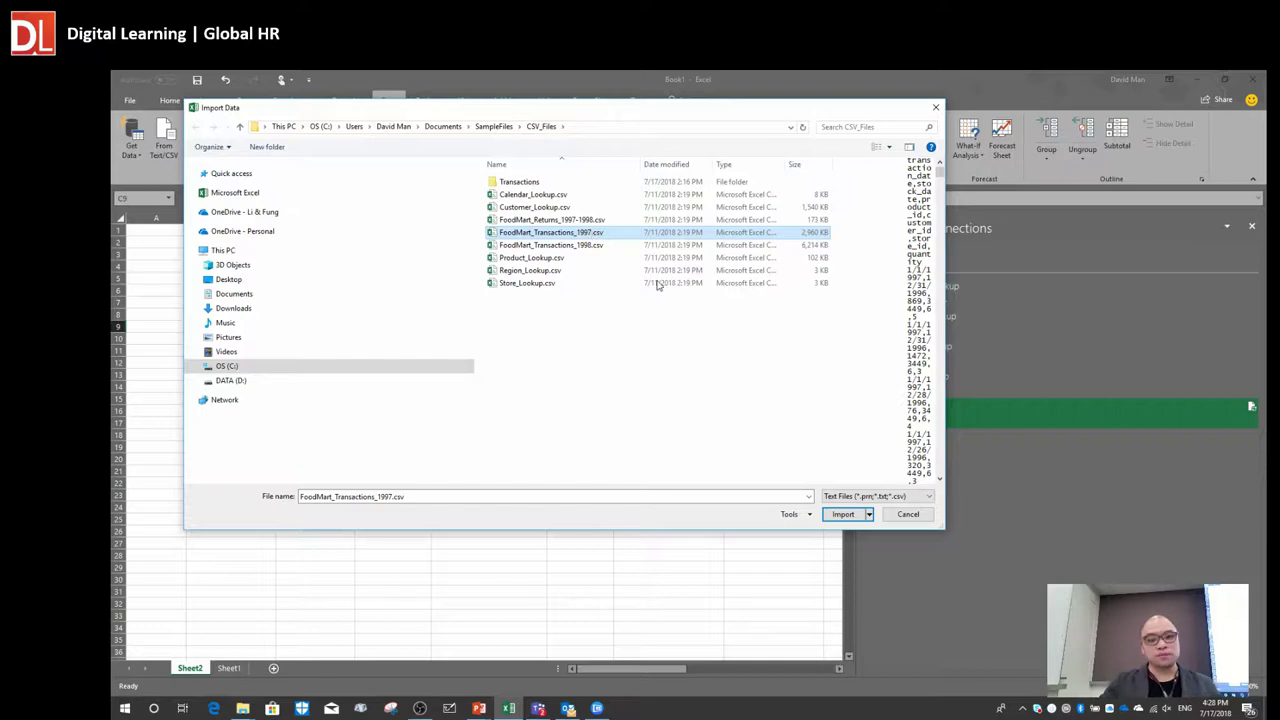
left_click(914, 516)
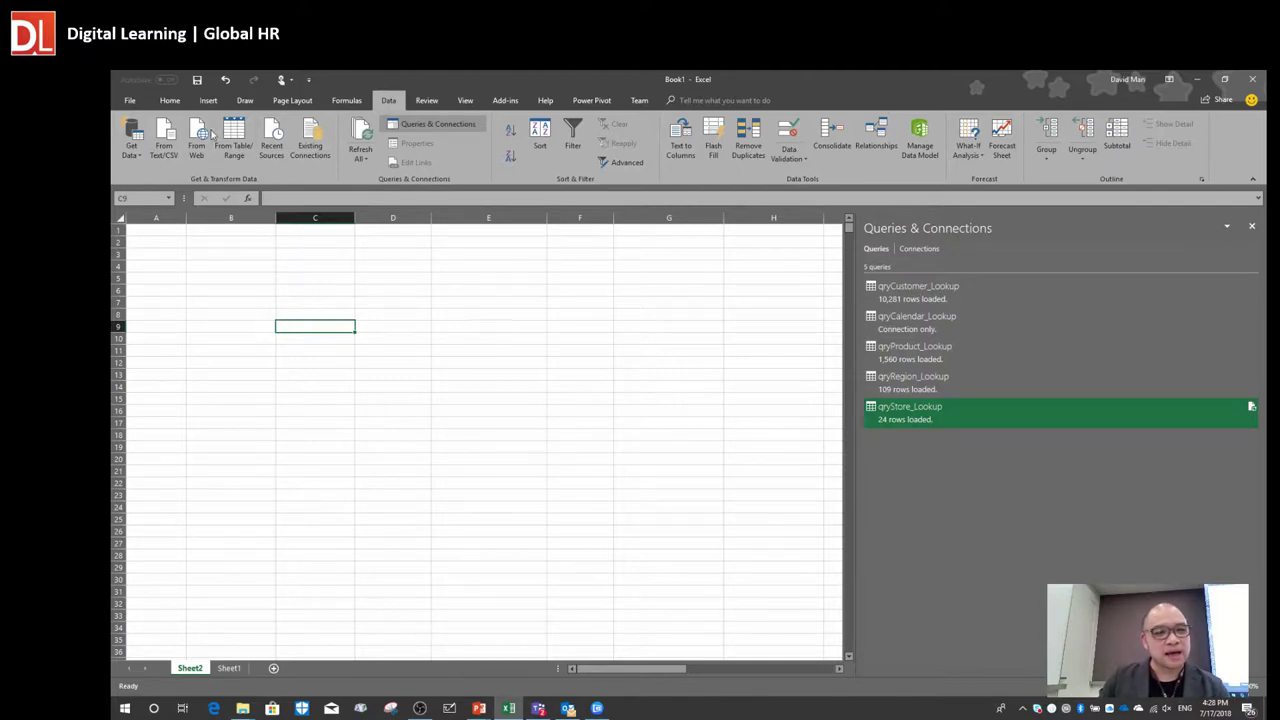
- Check which queries can be chosen as the primary table when appending queries, then cancel the append
left_click(138, 158)
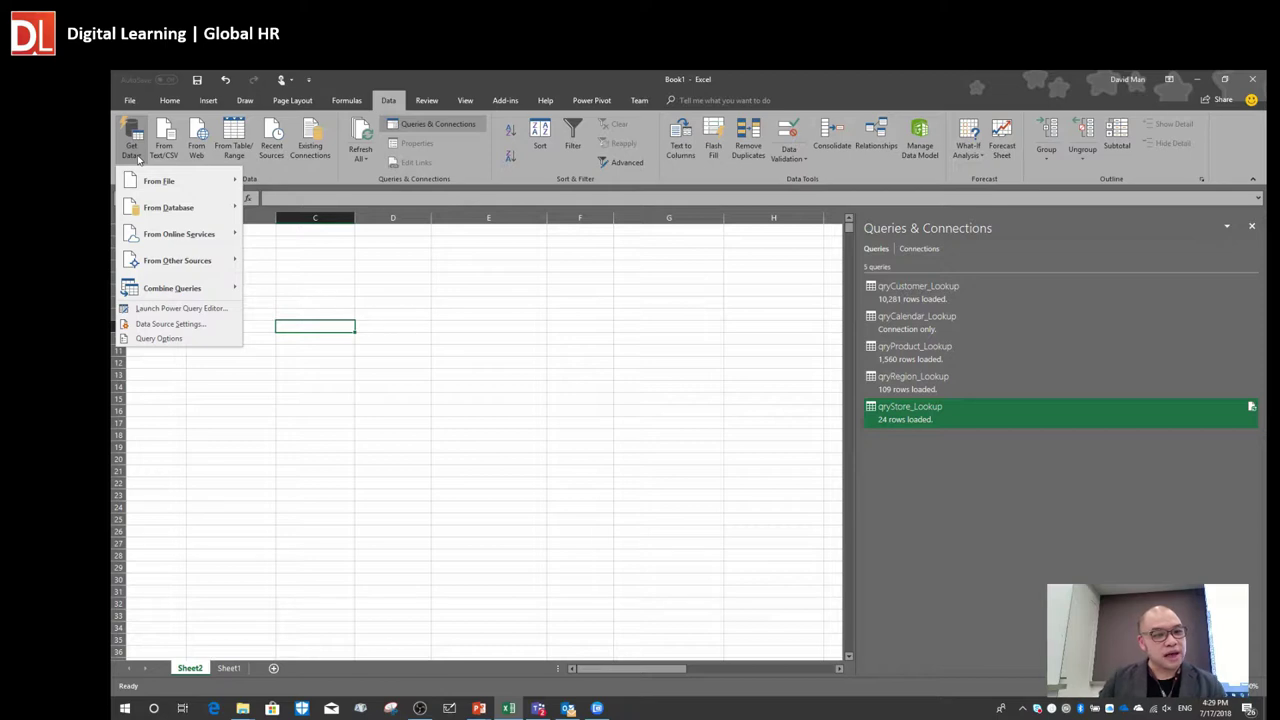
mouse_move(188, 297)
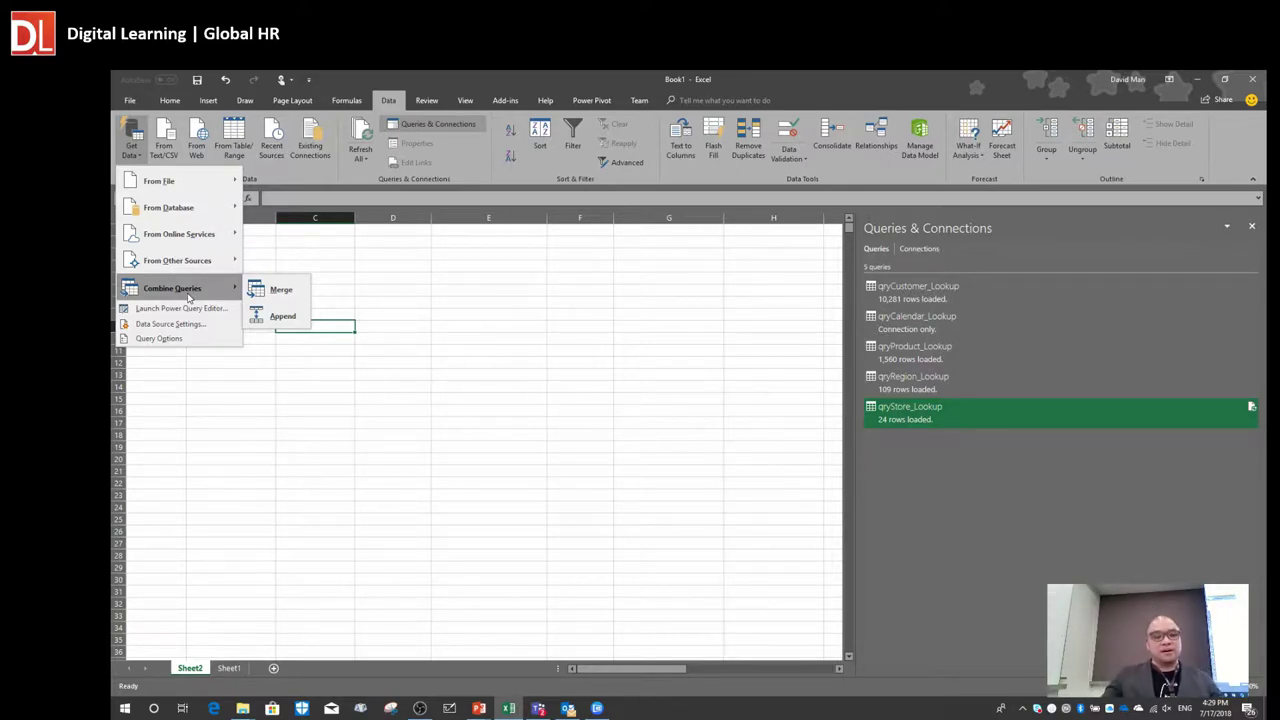
left_click(283, 318)
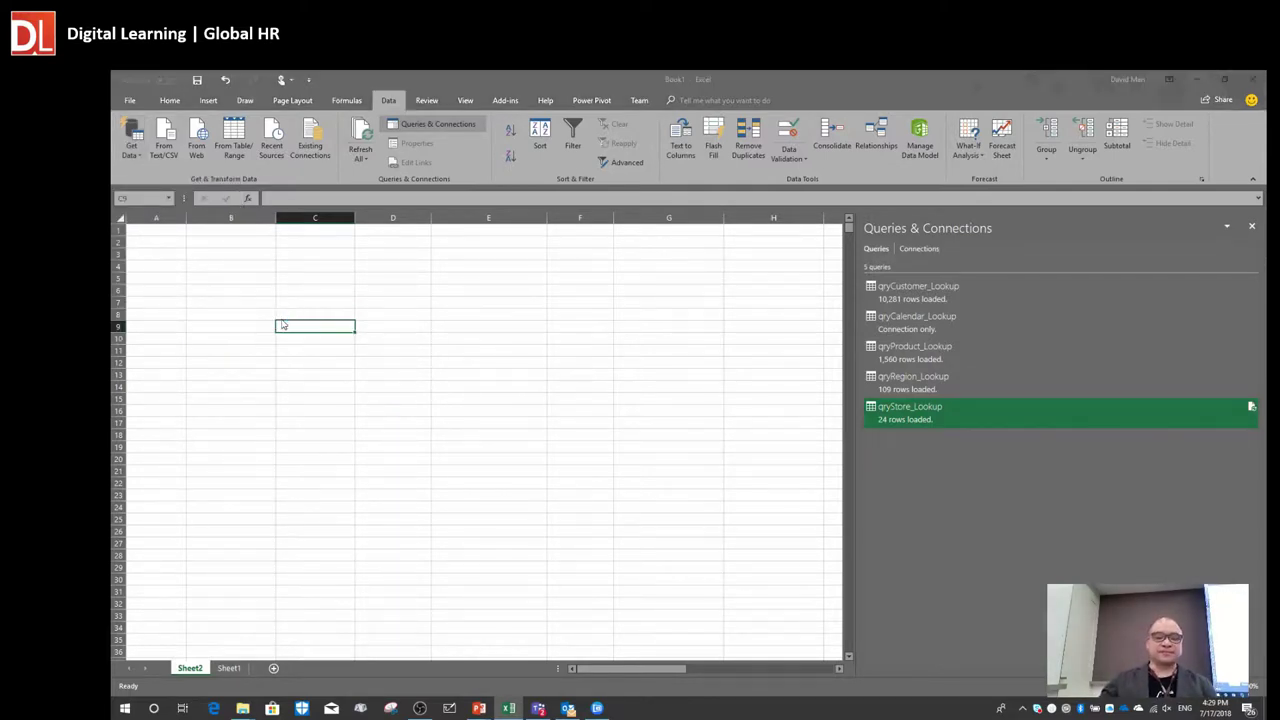
left_click_drag(571, 310, 523, 163)
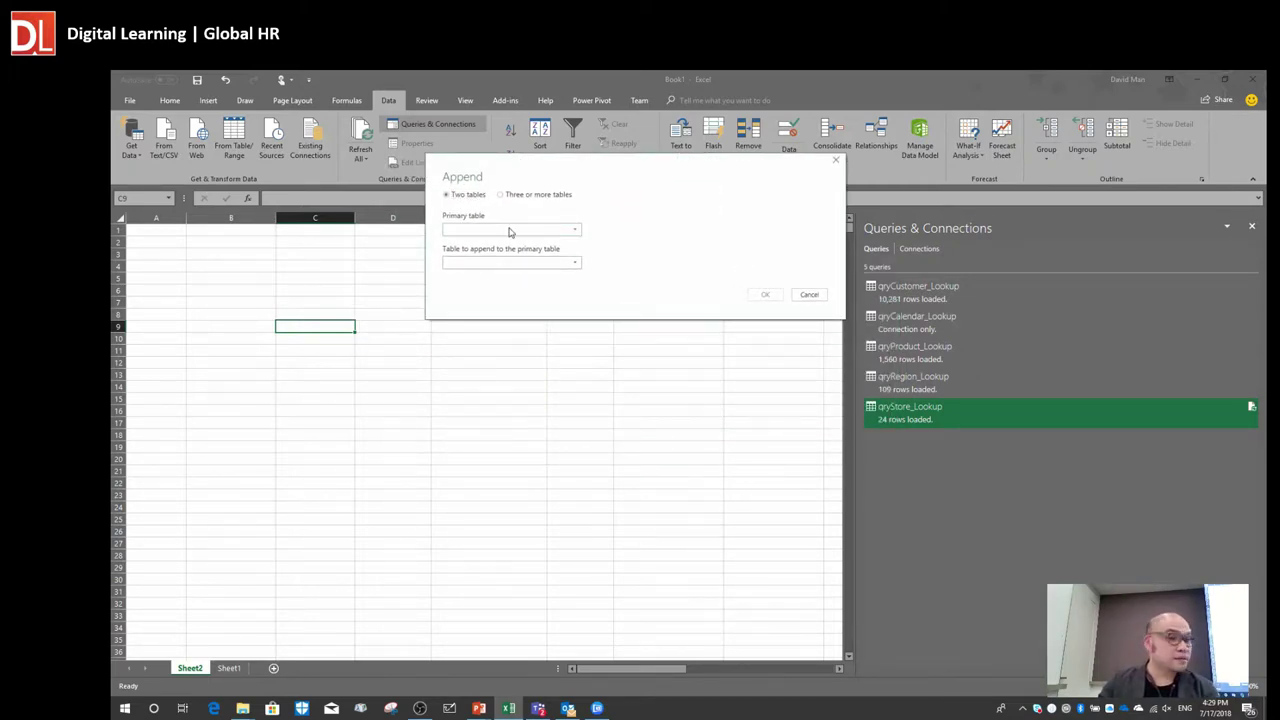
left_click(577, 233)
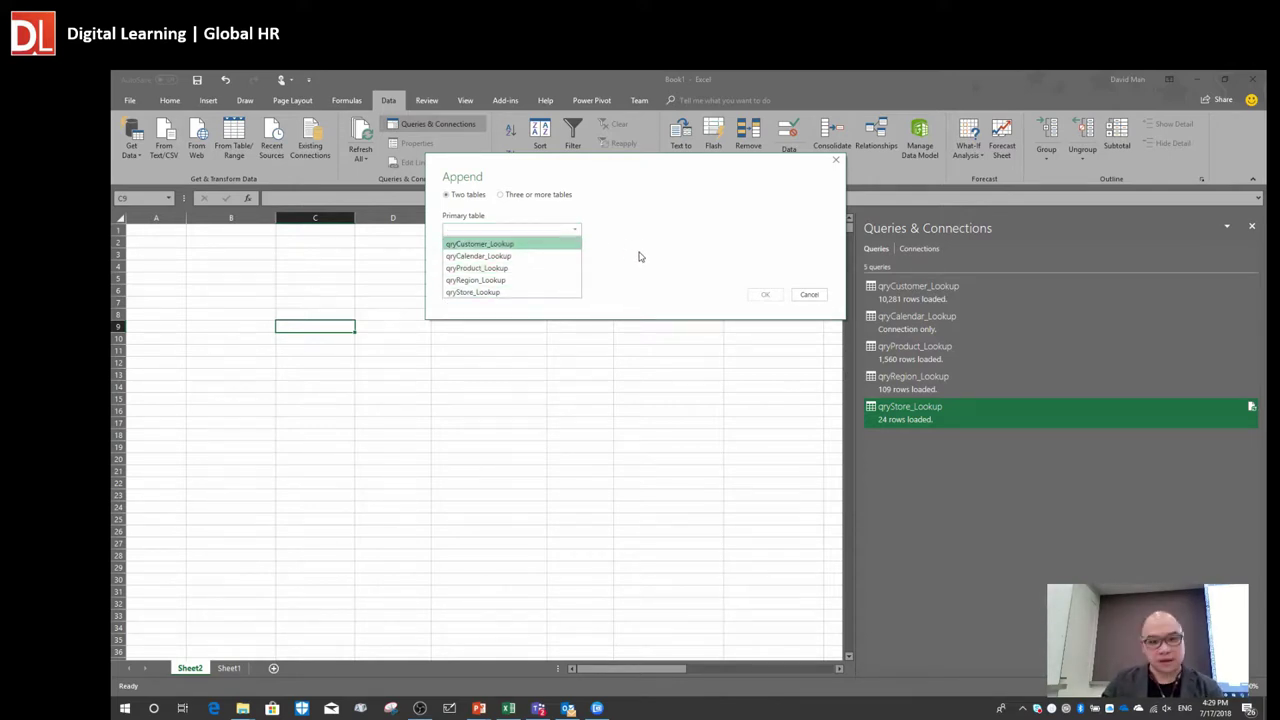
left_click(677, 236)
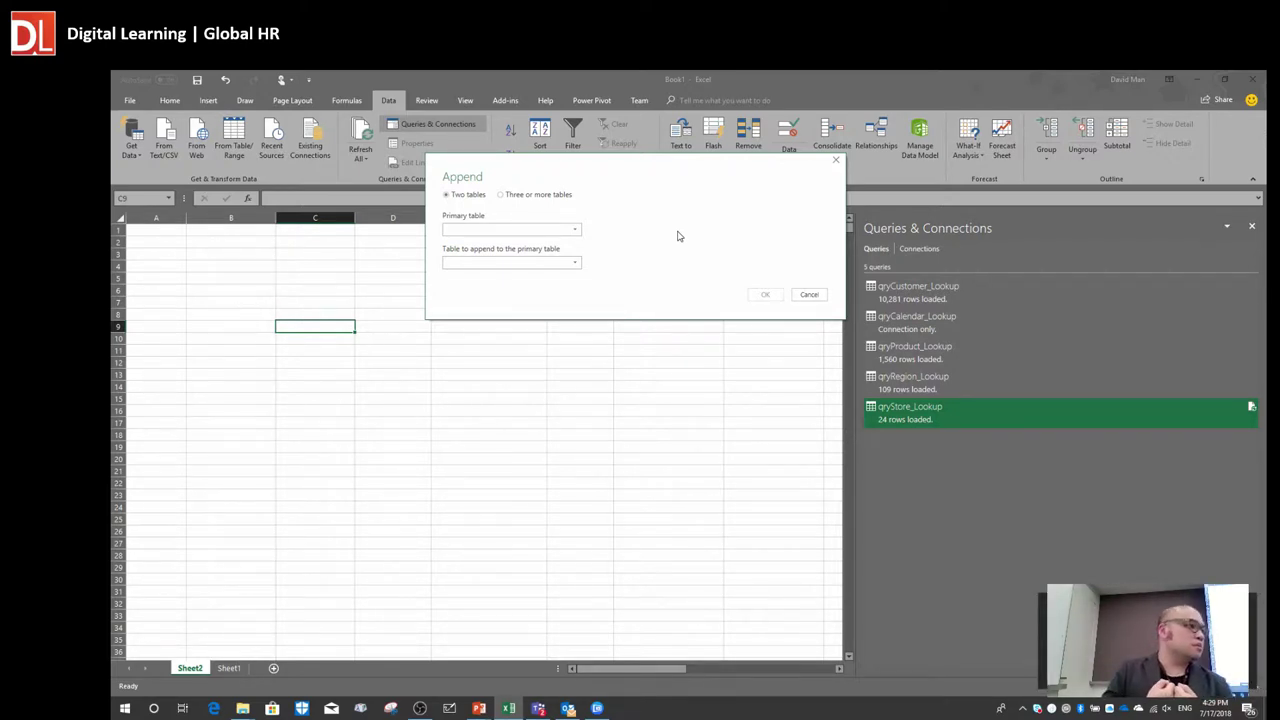
left_click(806, 296)
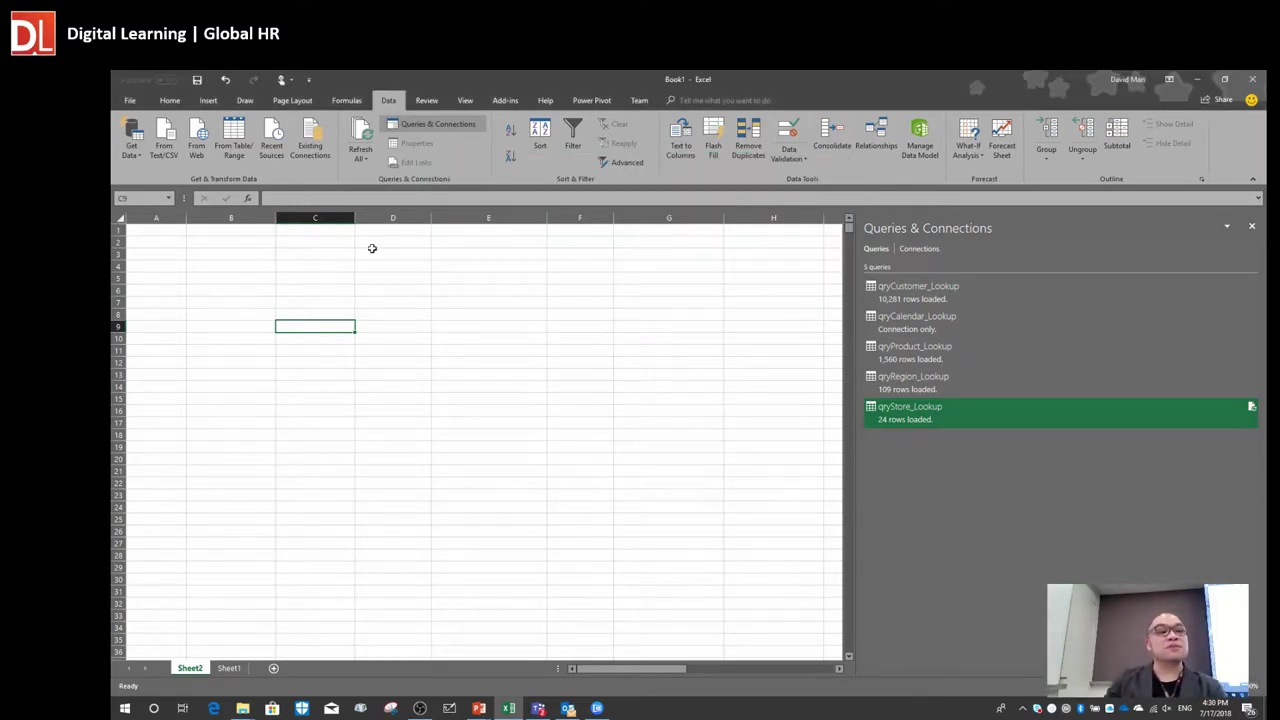
- Import FoodMart_Transactions_1997.csv into the query editor and rename the query qryFoodMart_Transactions_1997
left_click(162, 150)
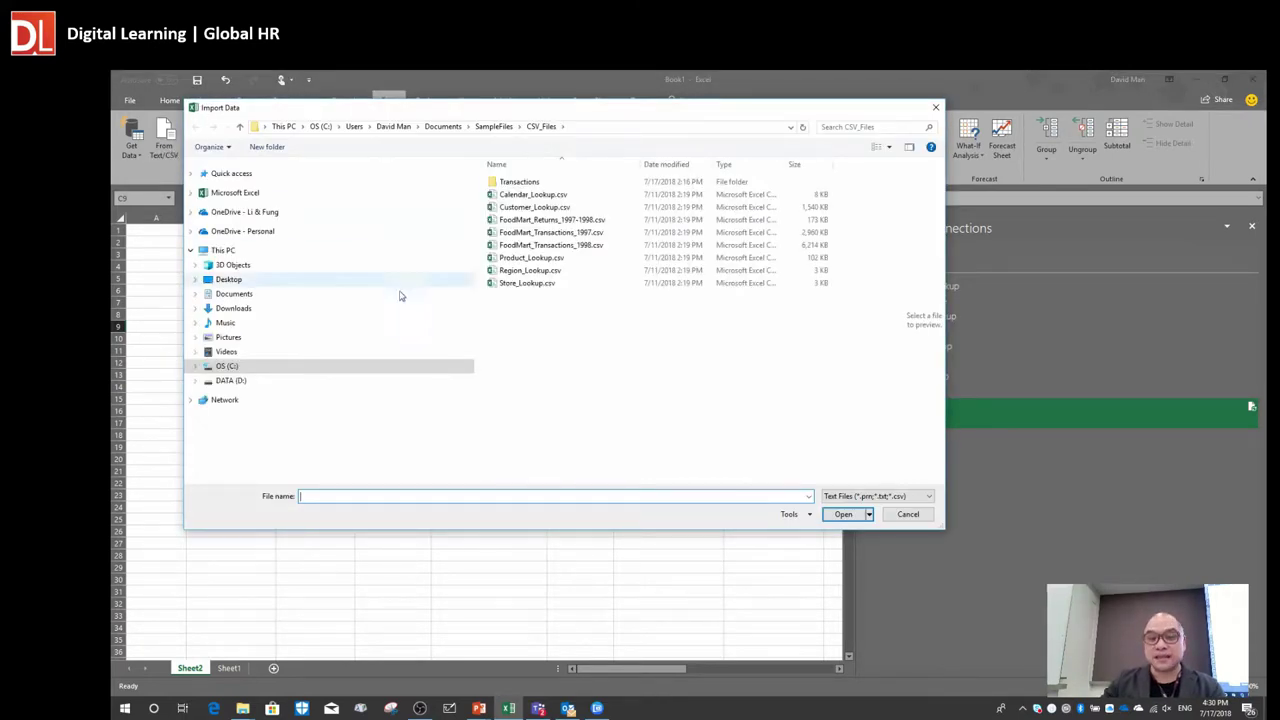
left_click(533, 234)
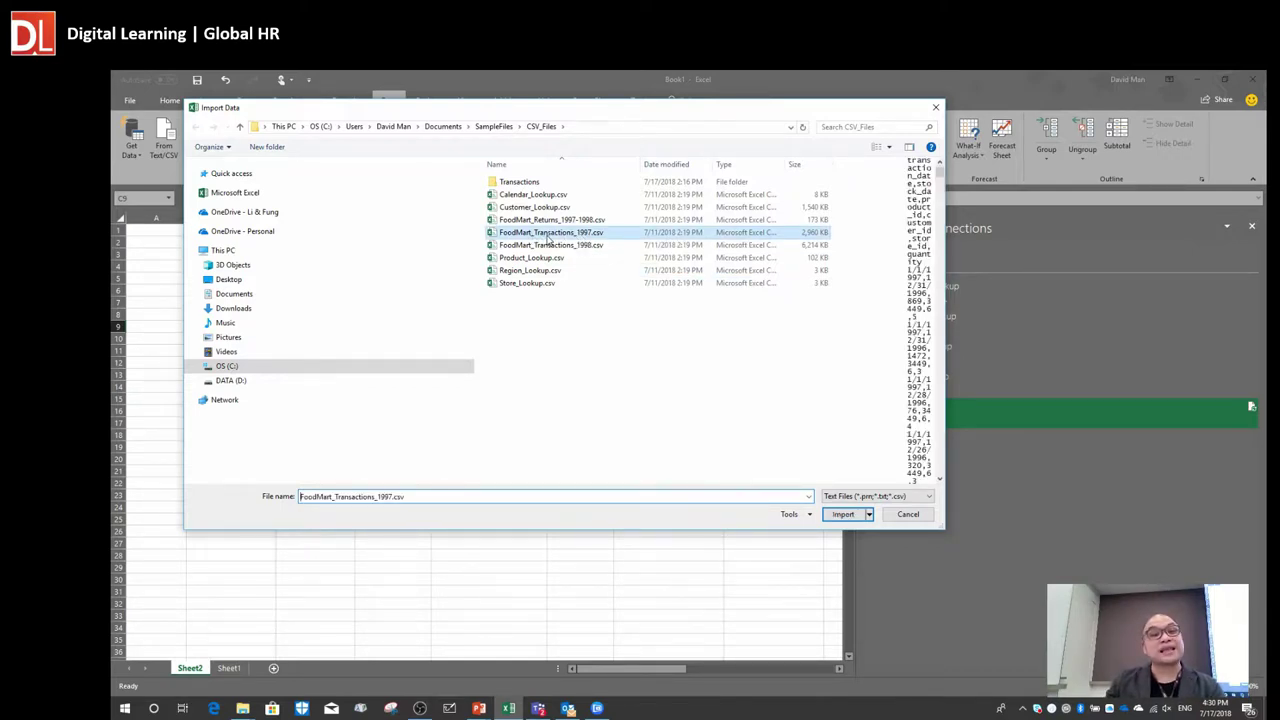
double_click(547, 237)
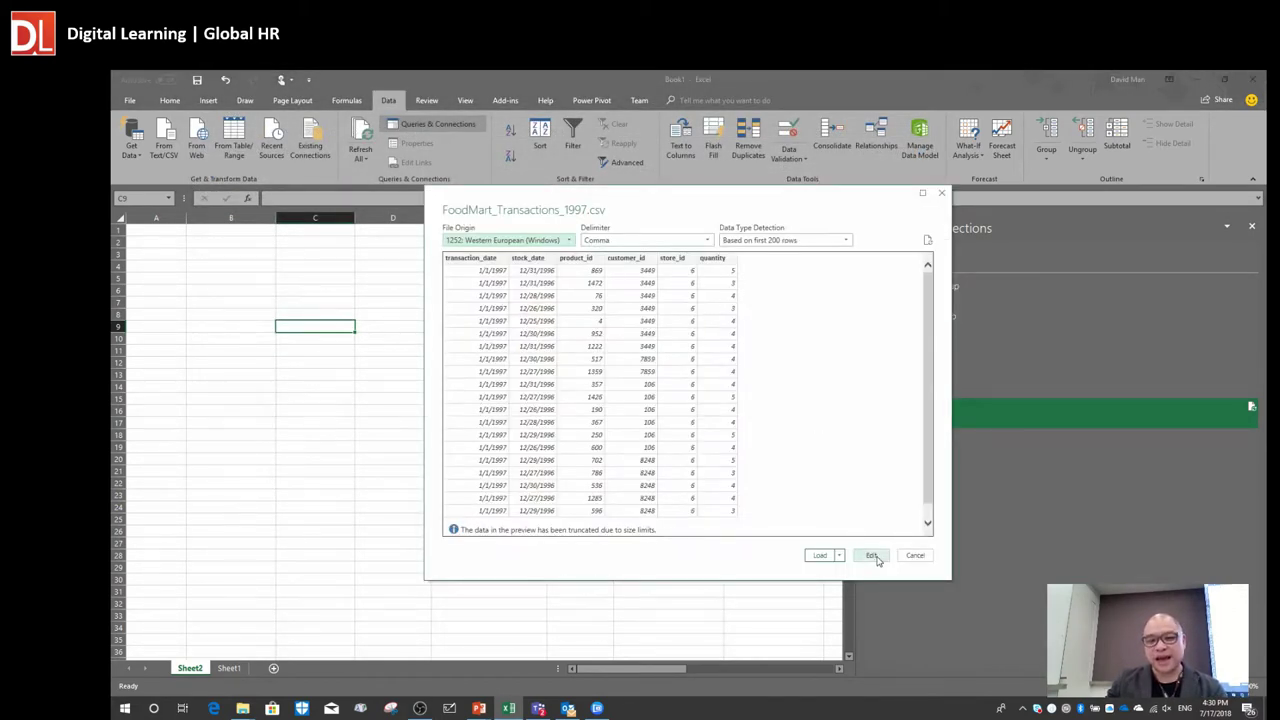
left_click(873, 557)
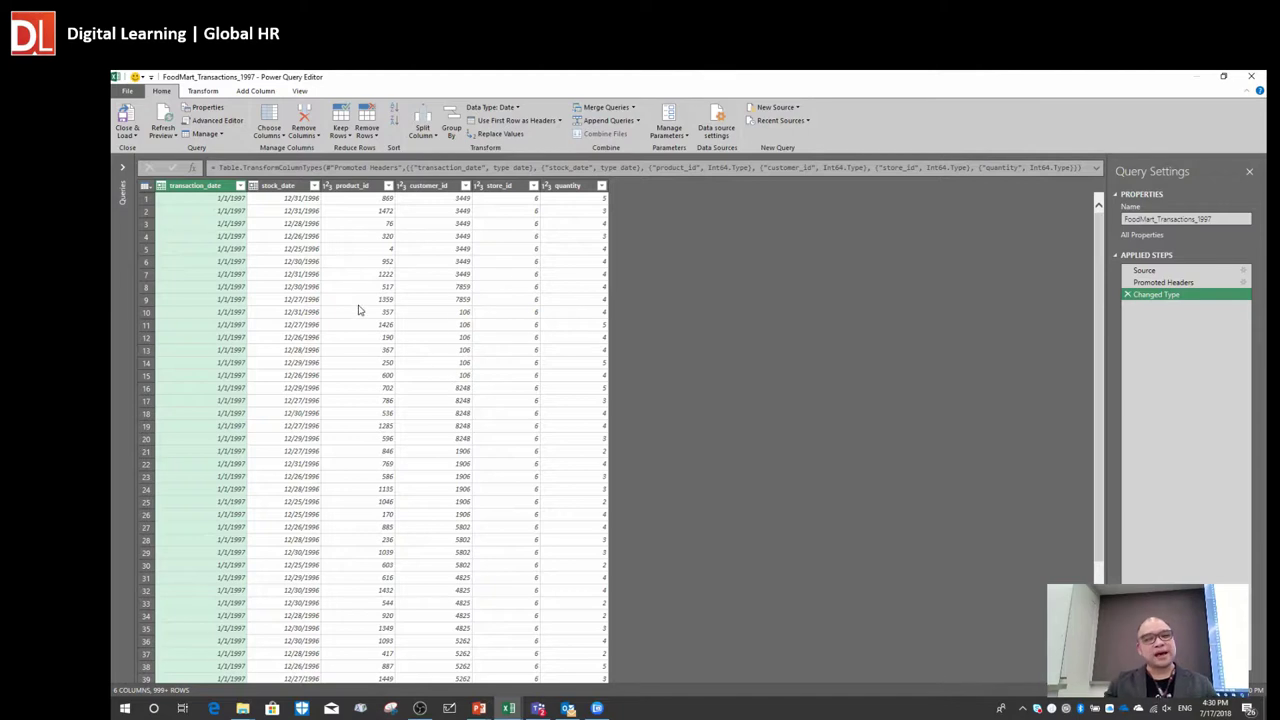
left_click(330, 250)
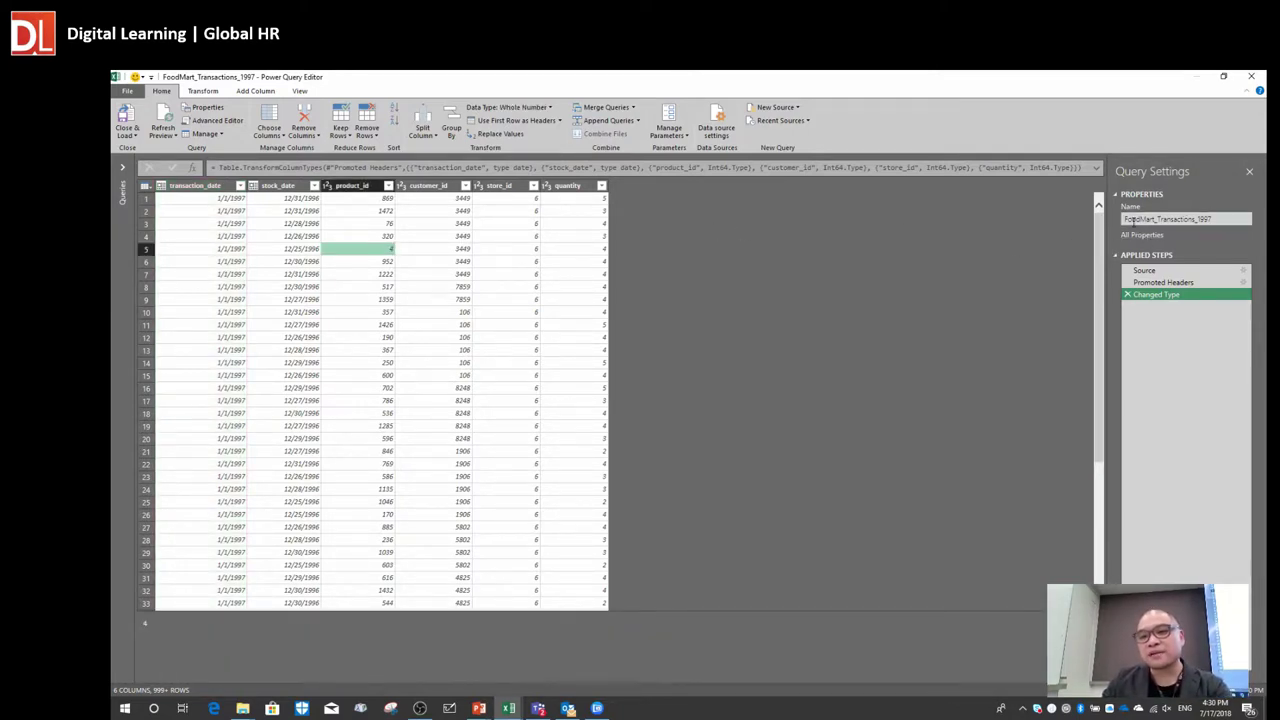
left_click(1187, 219)
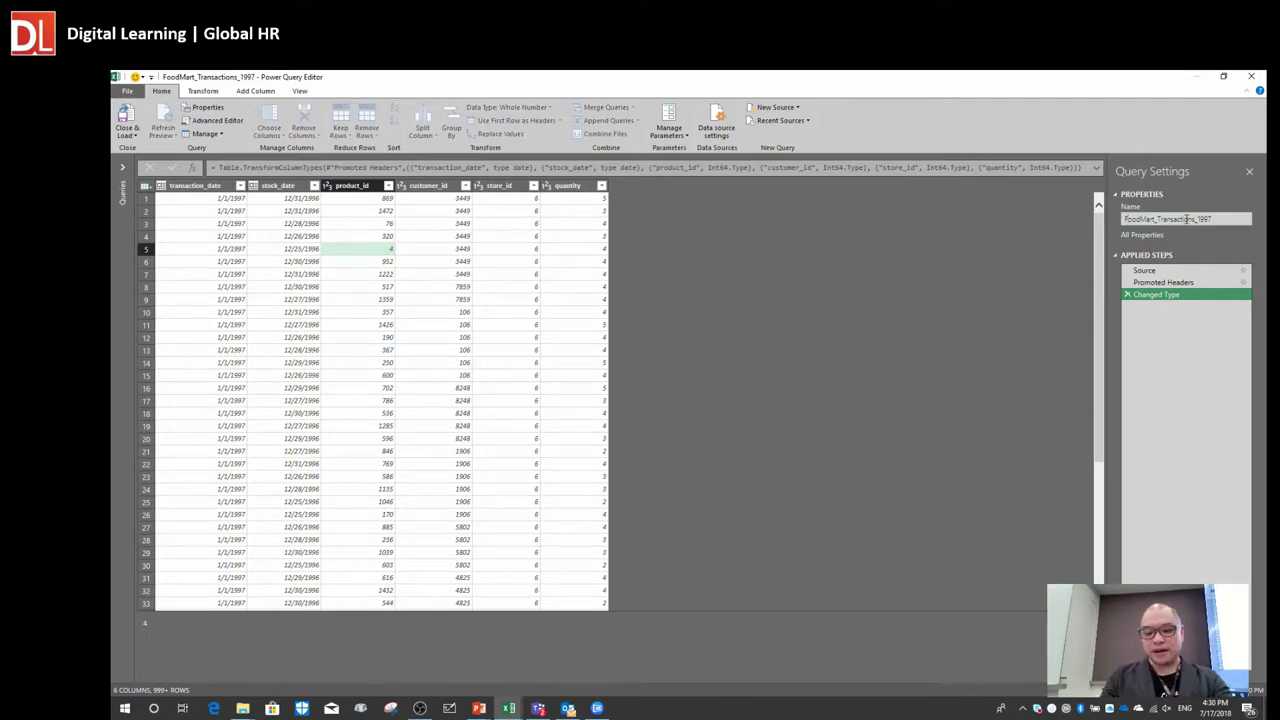
key("Home")
type("qry")
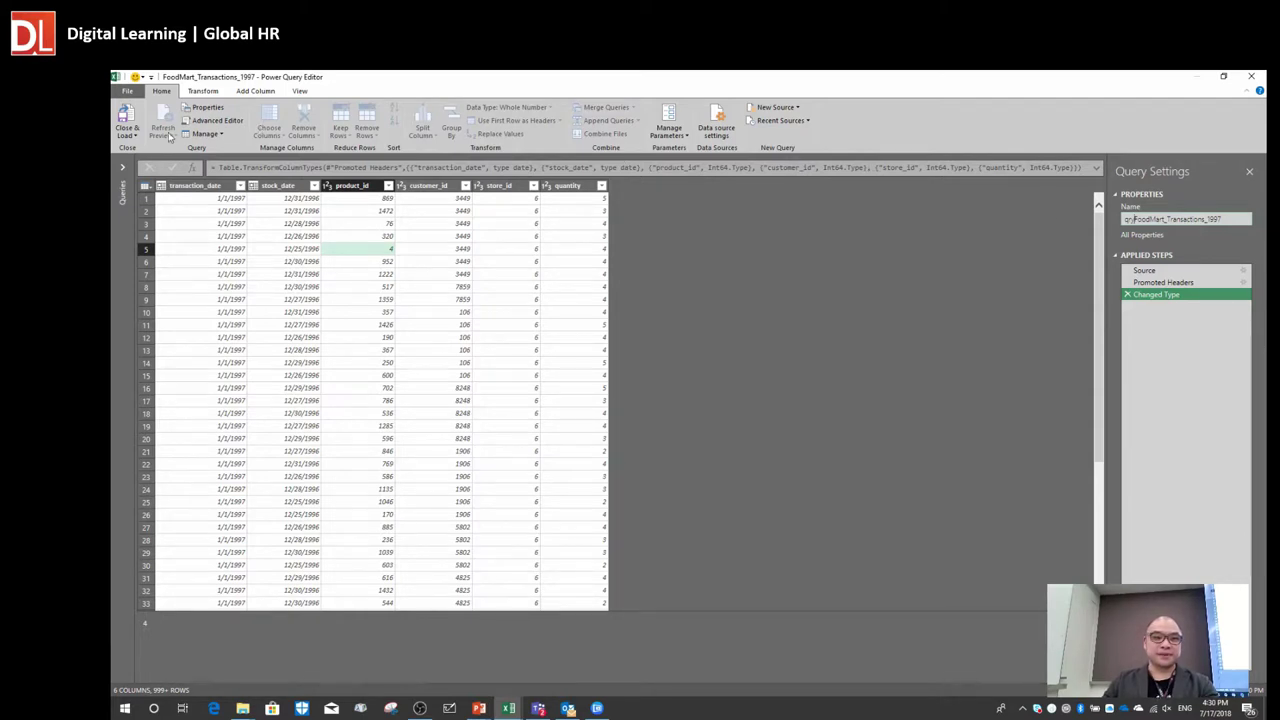
- Load the 1997 transactions query as a connection only and add its data to the Data Model
left_click(127, 134)
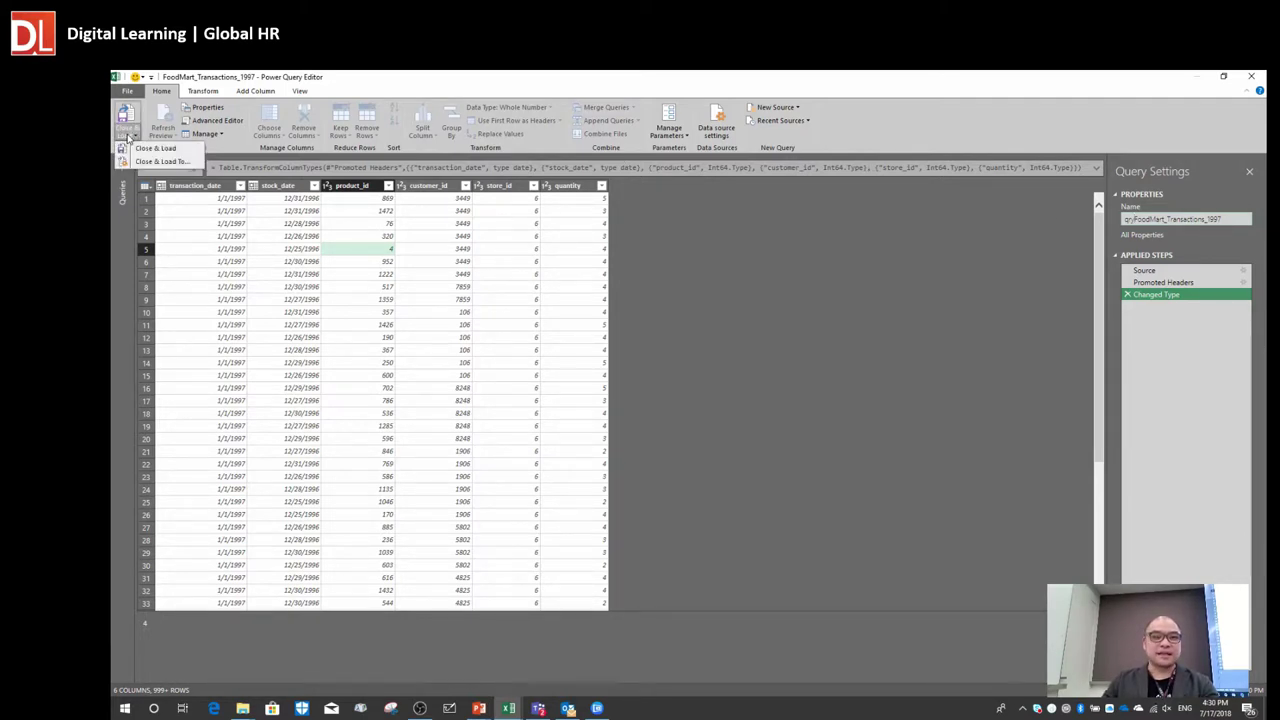
left_click(156, 163)
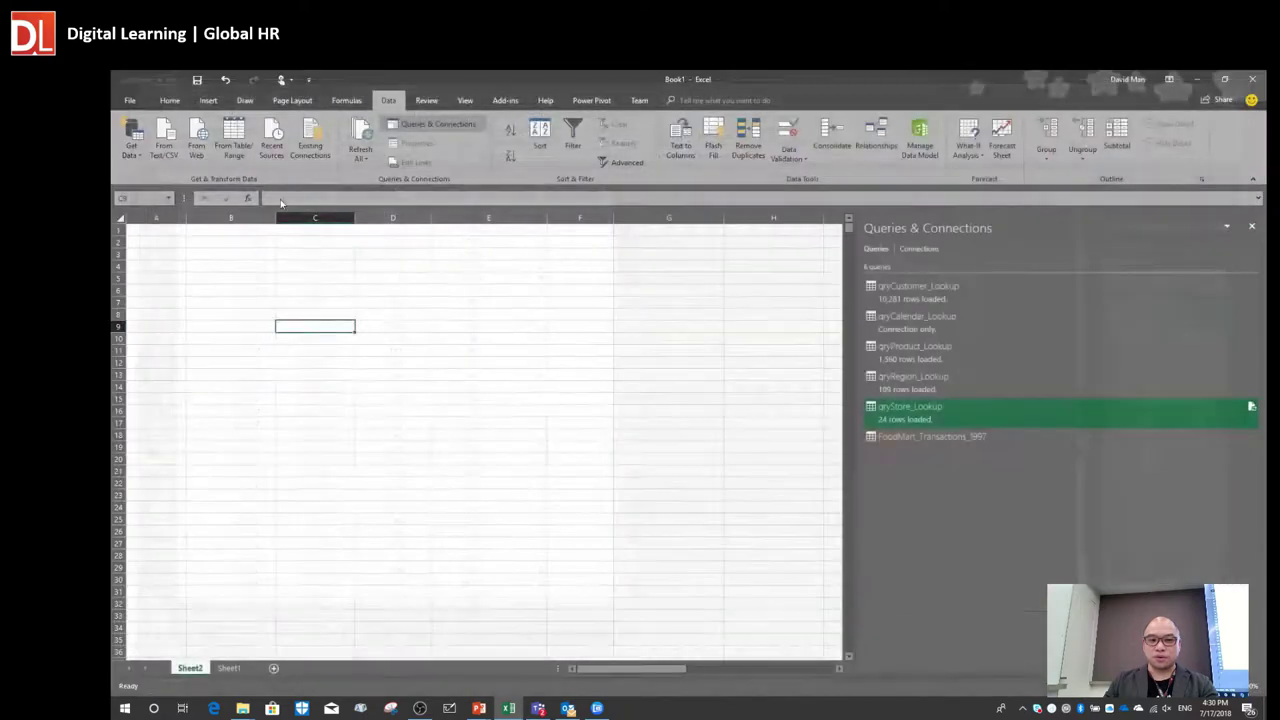
left_click(488, 216)
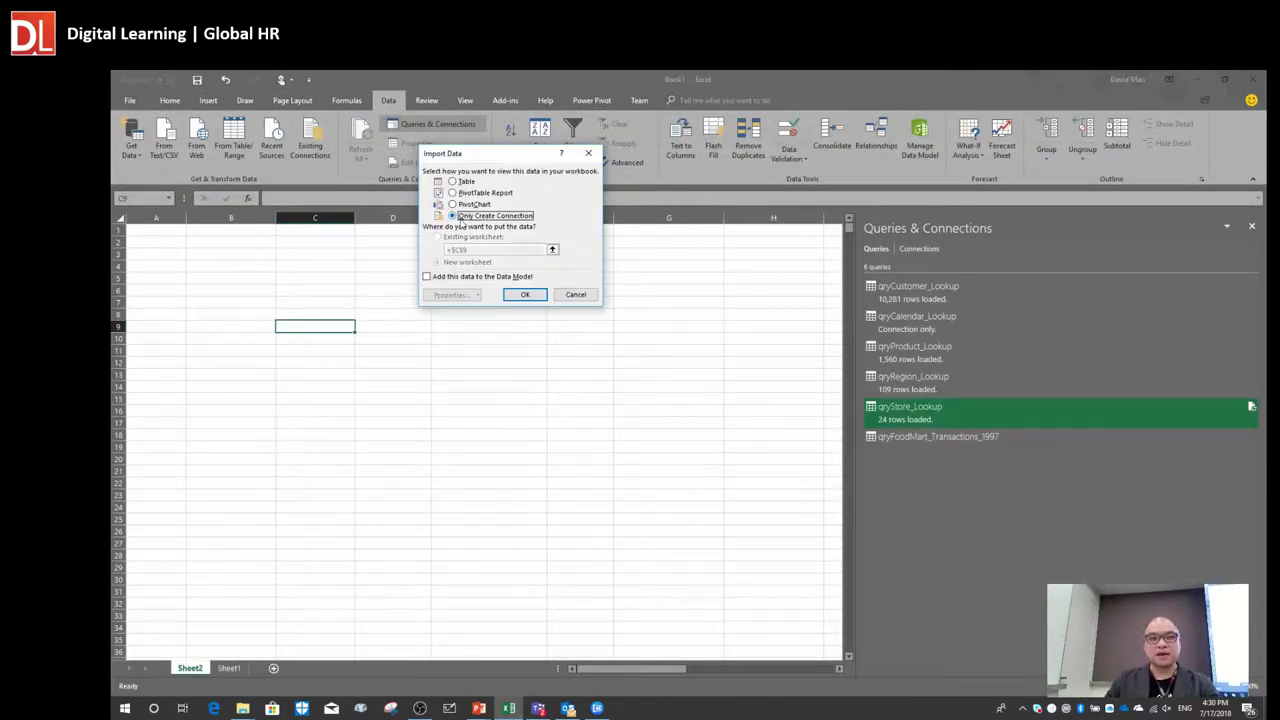
left_click(450, 278)
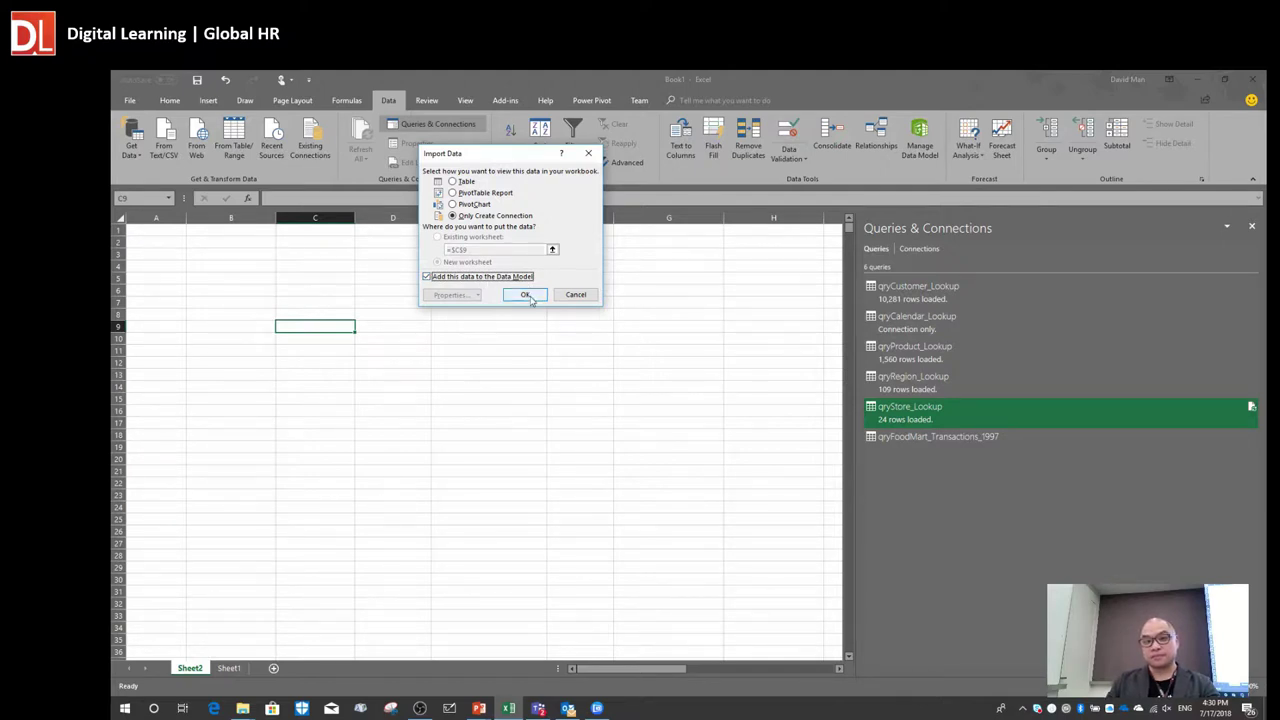
left_click(525, 295)
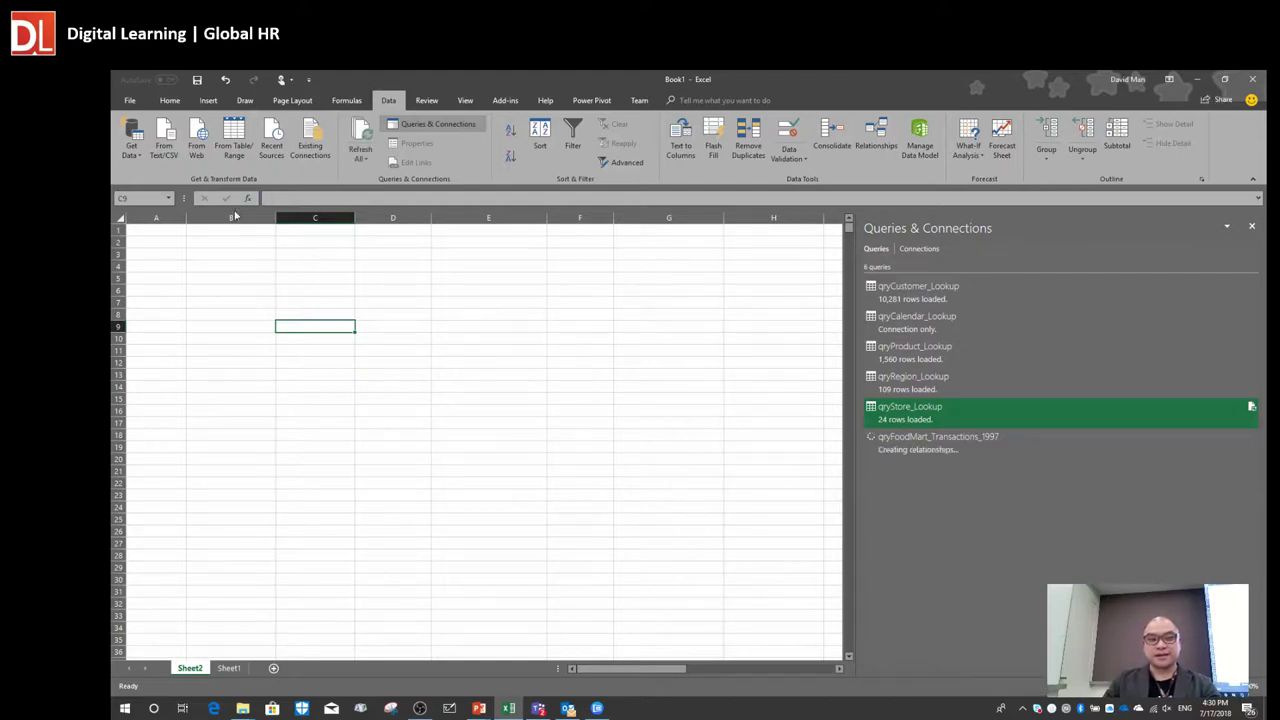
- Import FoodMart_Transactions_1998.csv into the query editor and rename the query qryFoodMart_Transactions_1998
left_click(165, 150)
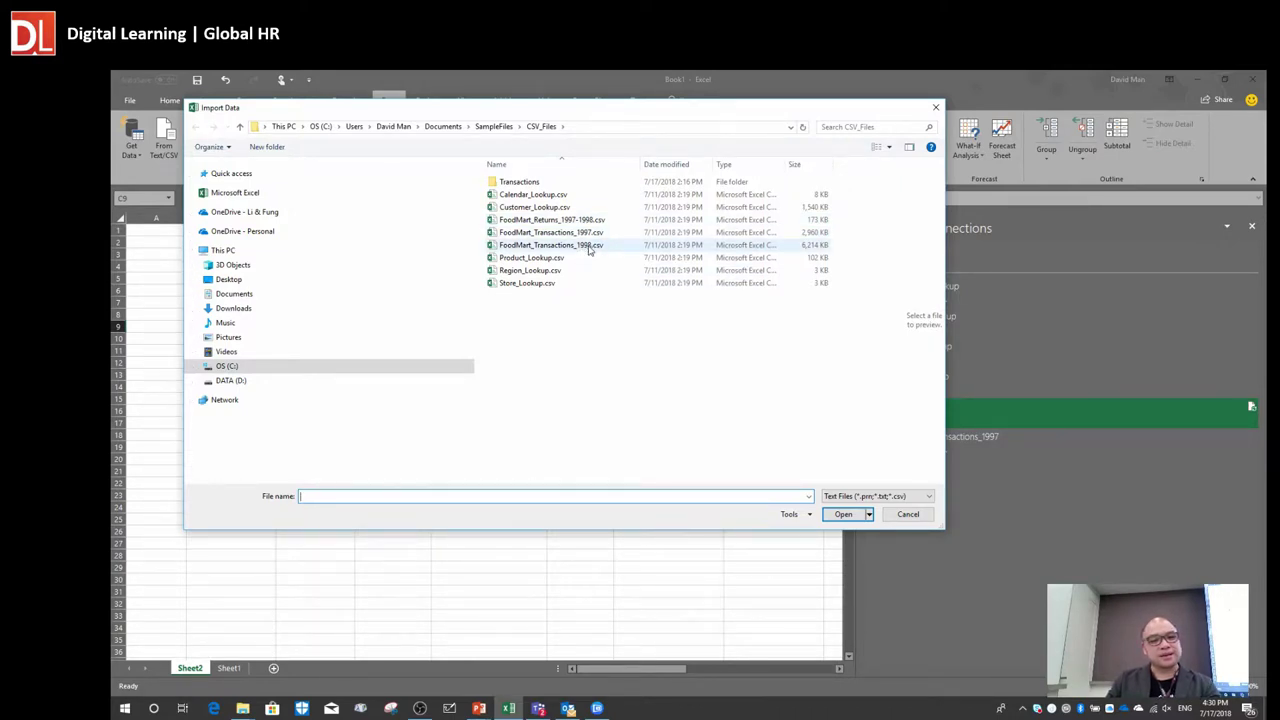
left_click(589, 247)
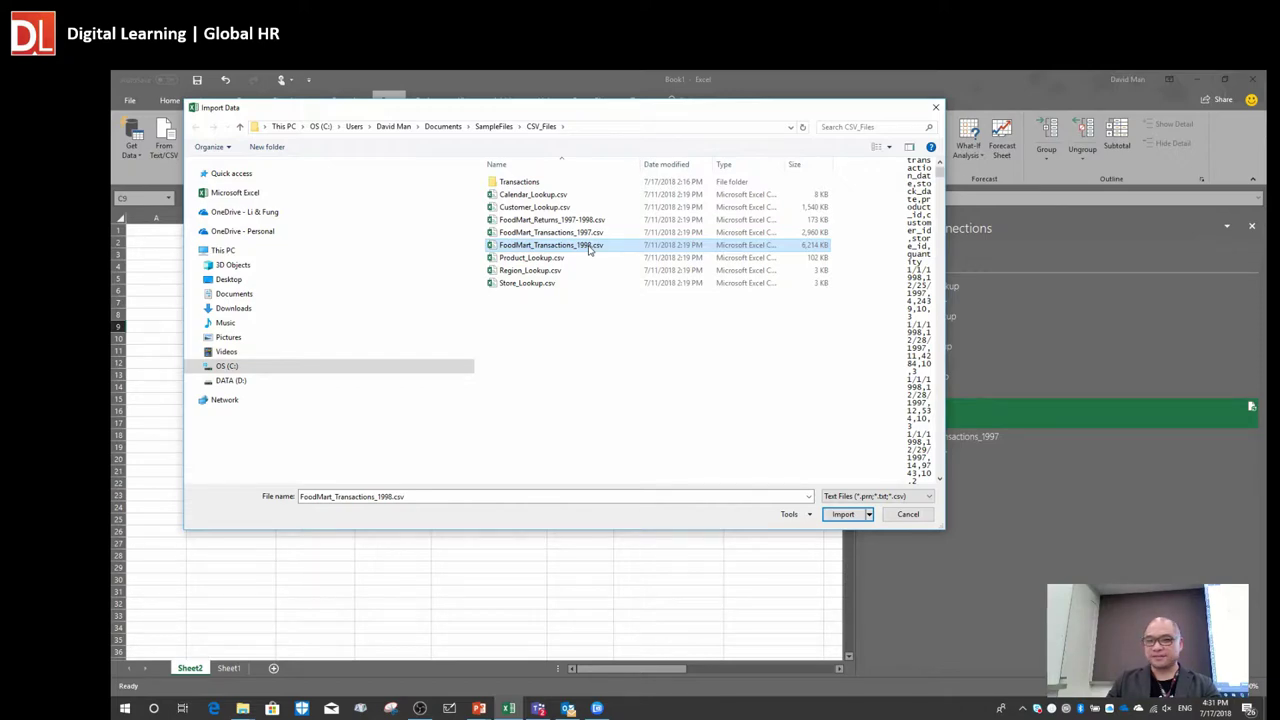
double_click(580, 252)
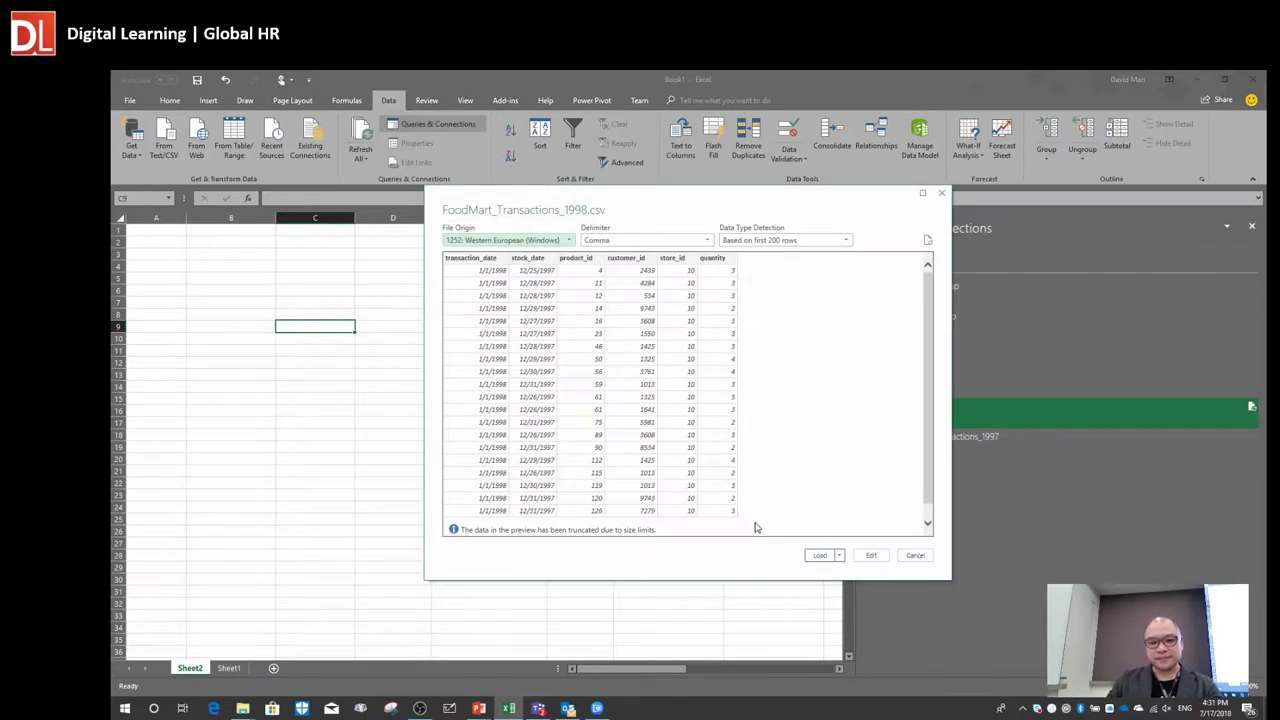
left_click(871, 559)
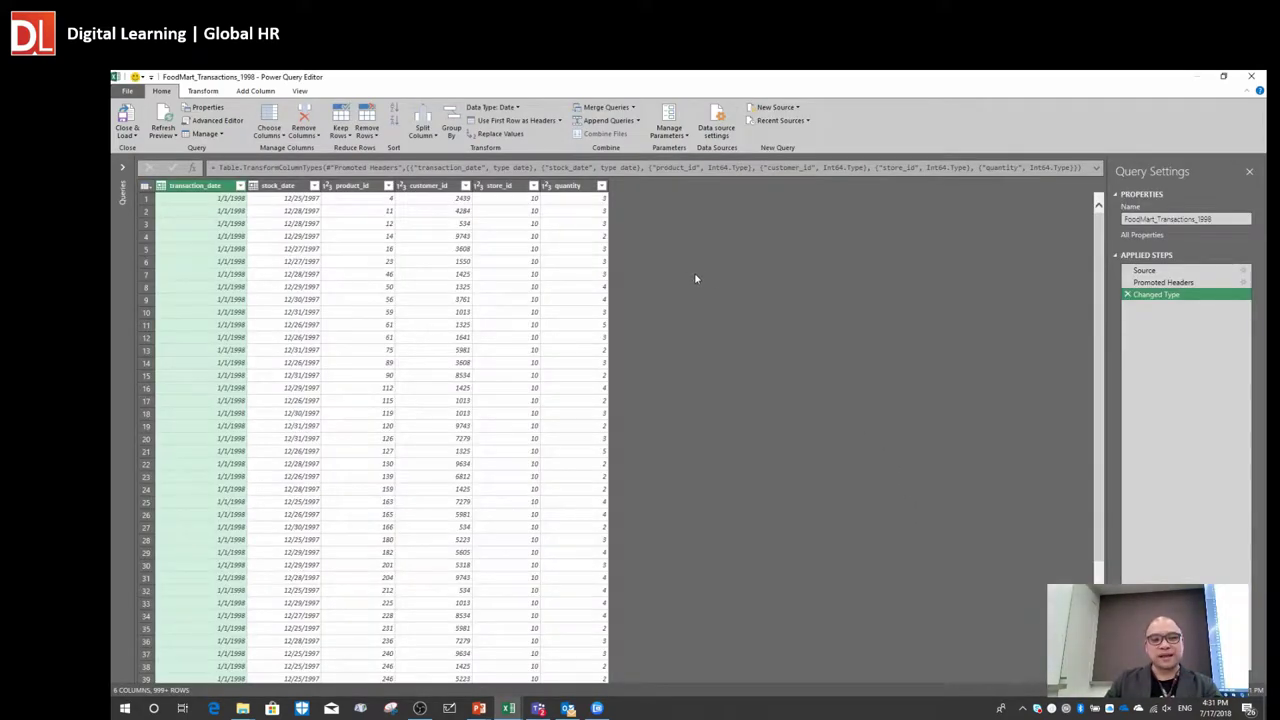
left_click(1140, 218)
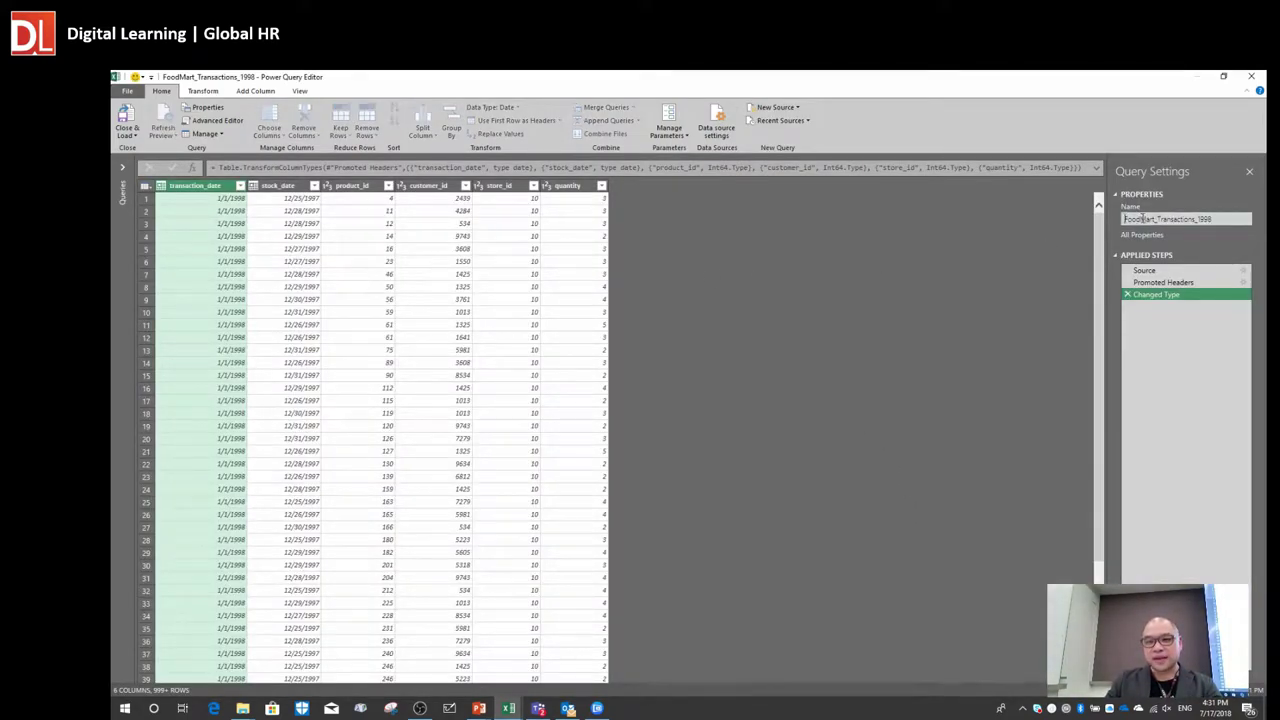
type("qry")
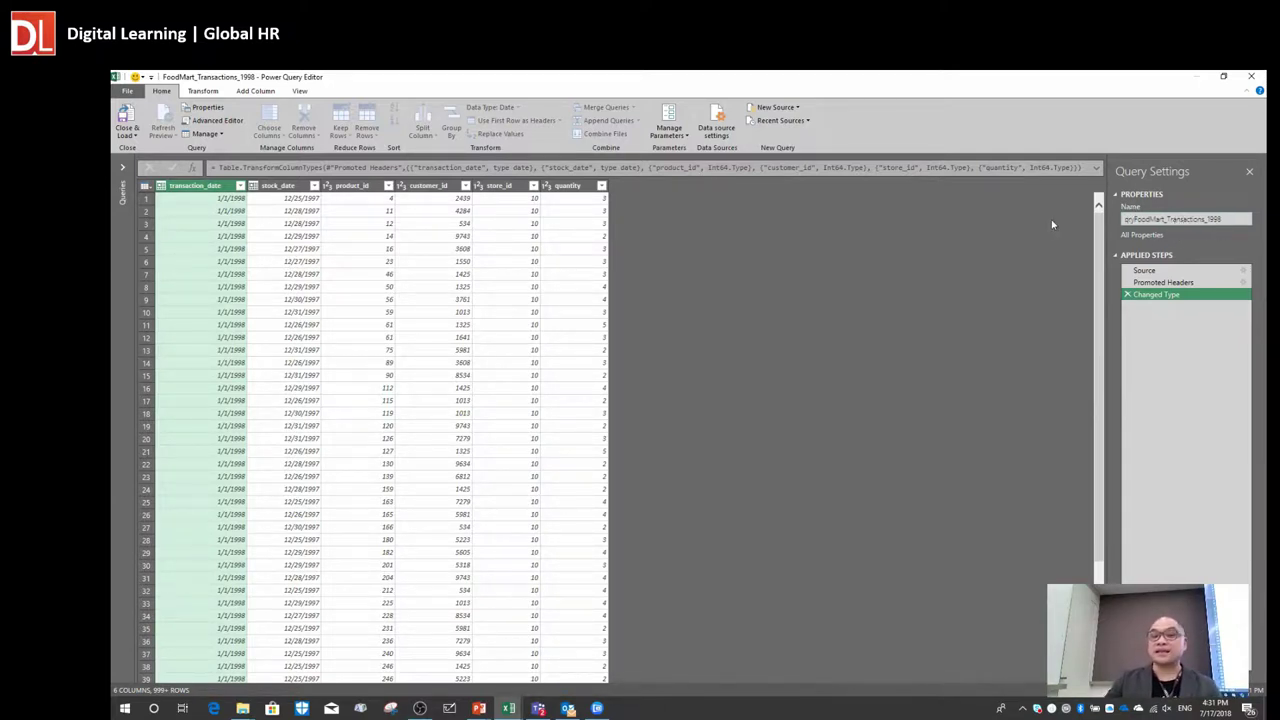
- Load the 1998 transactions query as a connection only and add its data to the Data Model
left_click(120, 134)
left_click(160, 161)
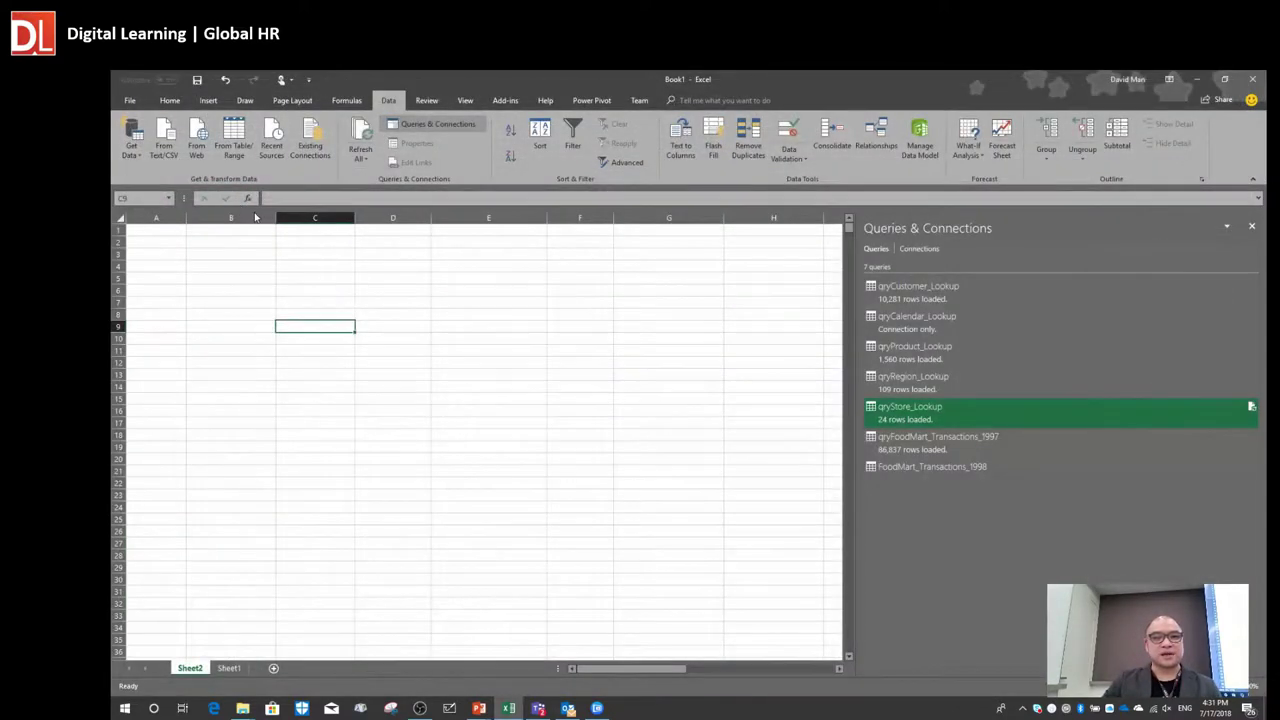
left_click(492, 216)
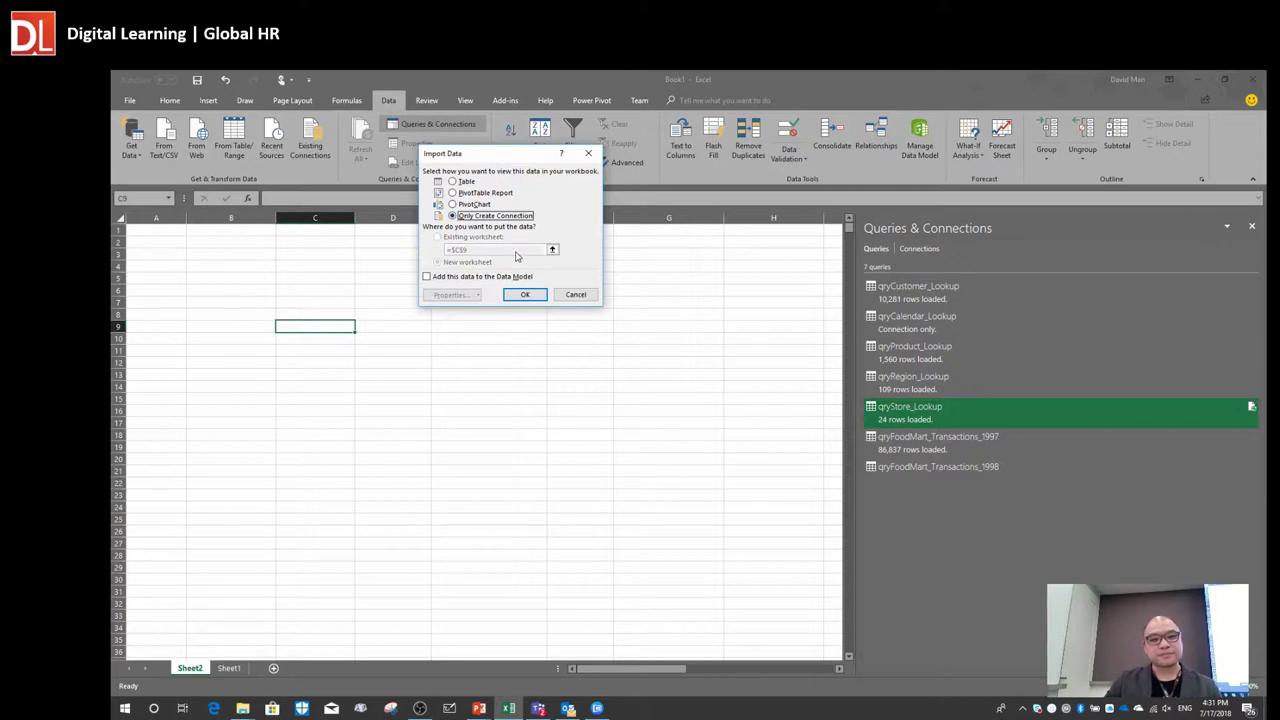
left_click(467, 278)
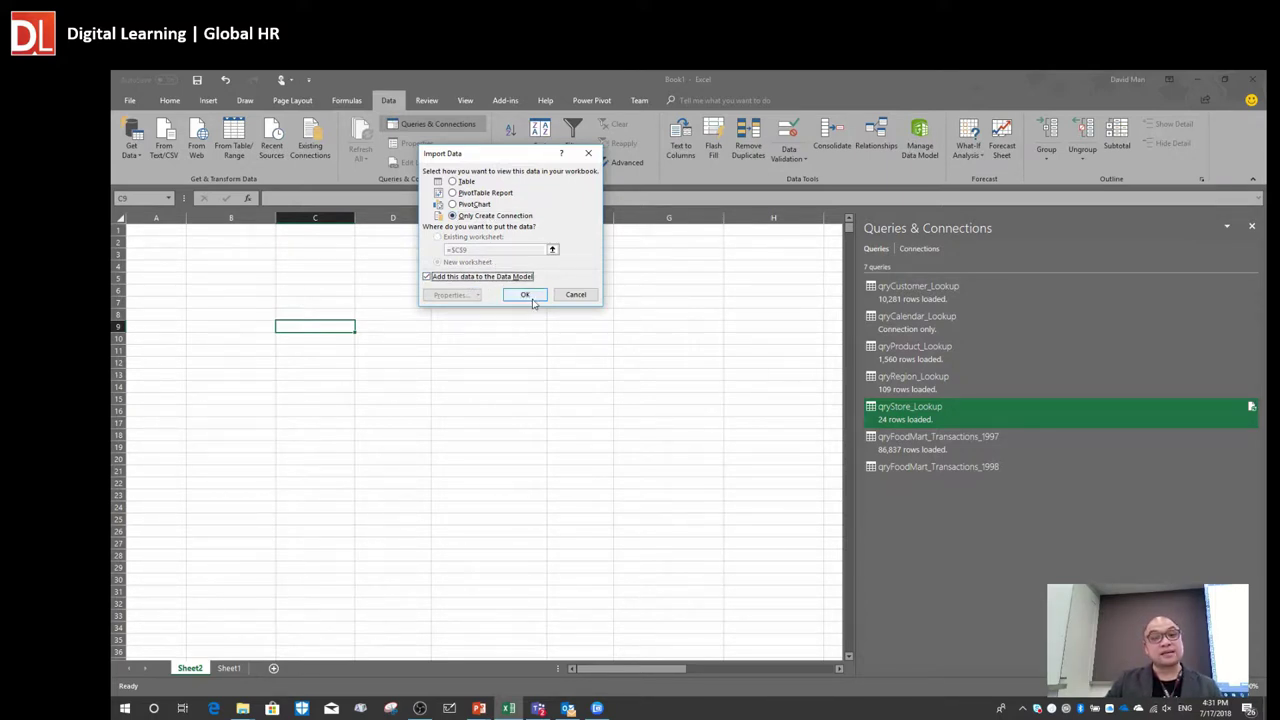
left_click(525, 296)
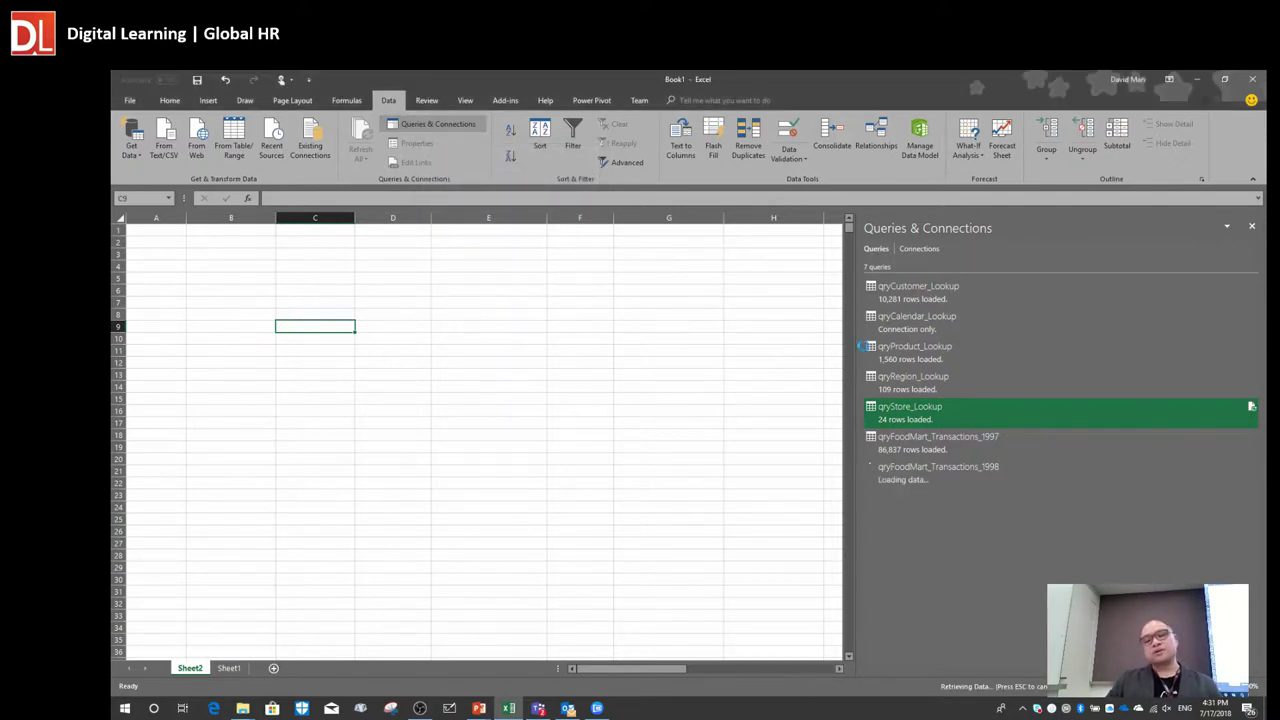
- Compare the loaded row counts of the 1997 and 1998 FoodMart transaction queries
left_click(951, 450)
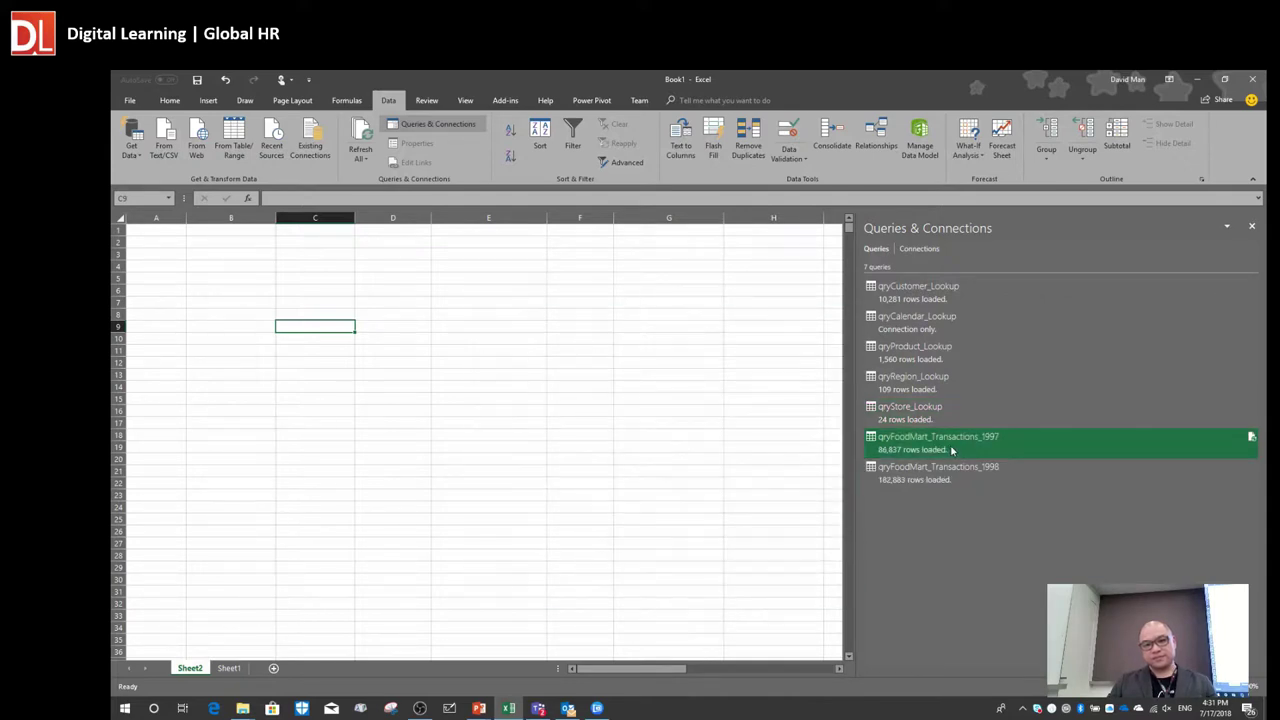
left_click(941, 478)
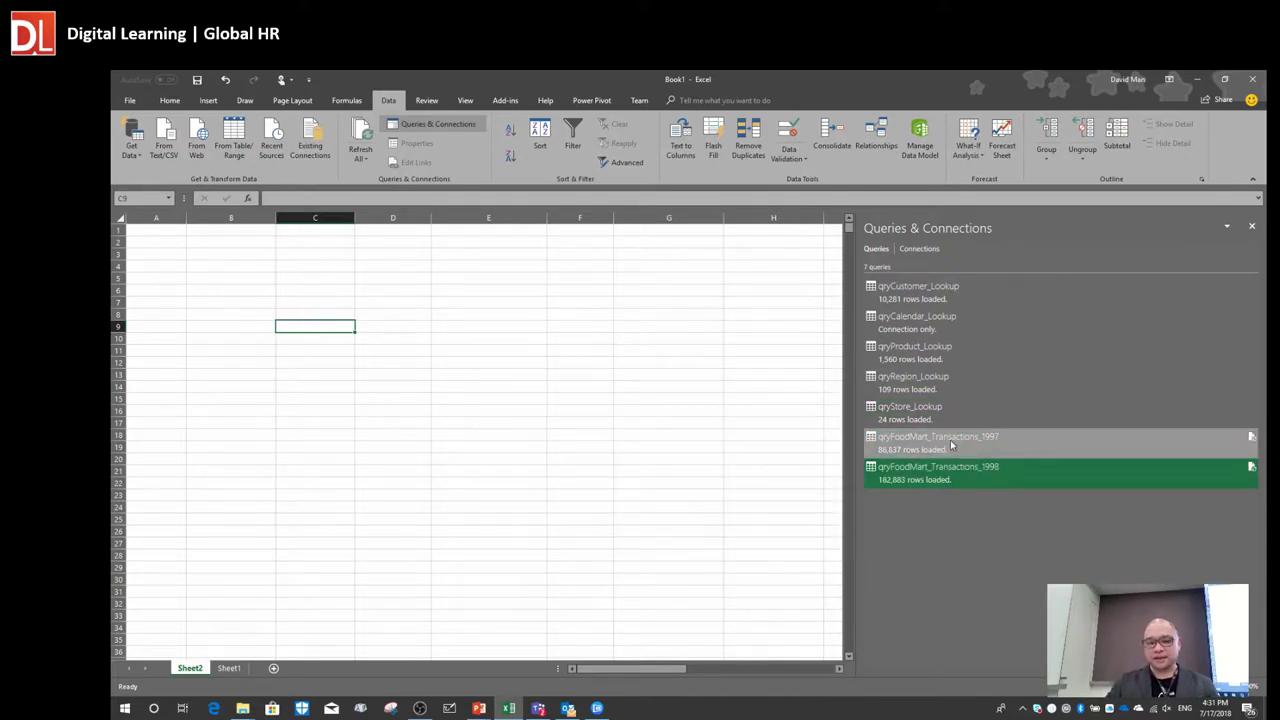
left_click(952, 447)
left_click(961, 474)
left_click(955, 448)
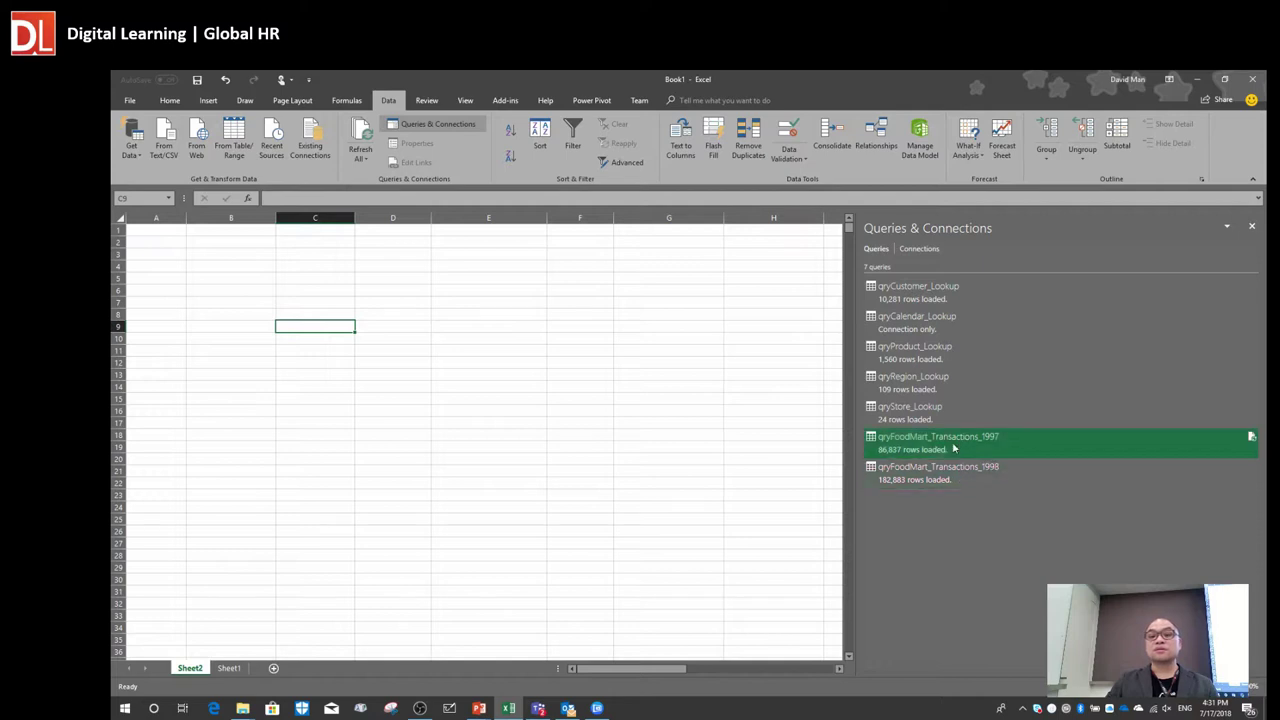
left_click(956, 463)
left_click(955, 452)
left_click(958, 476)
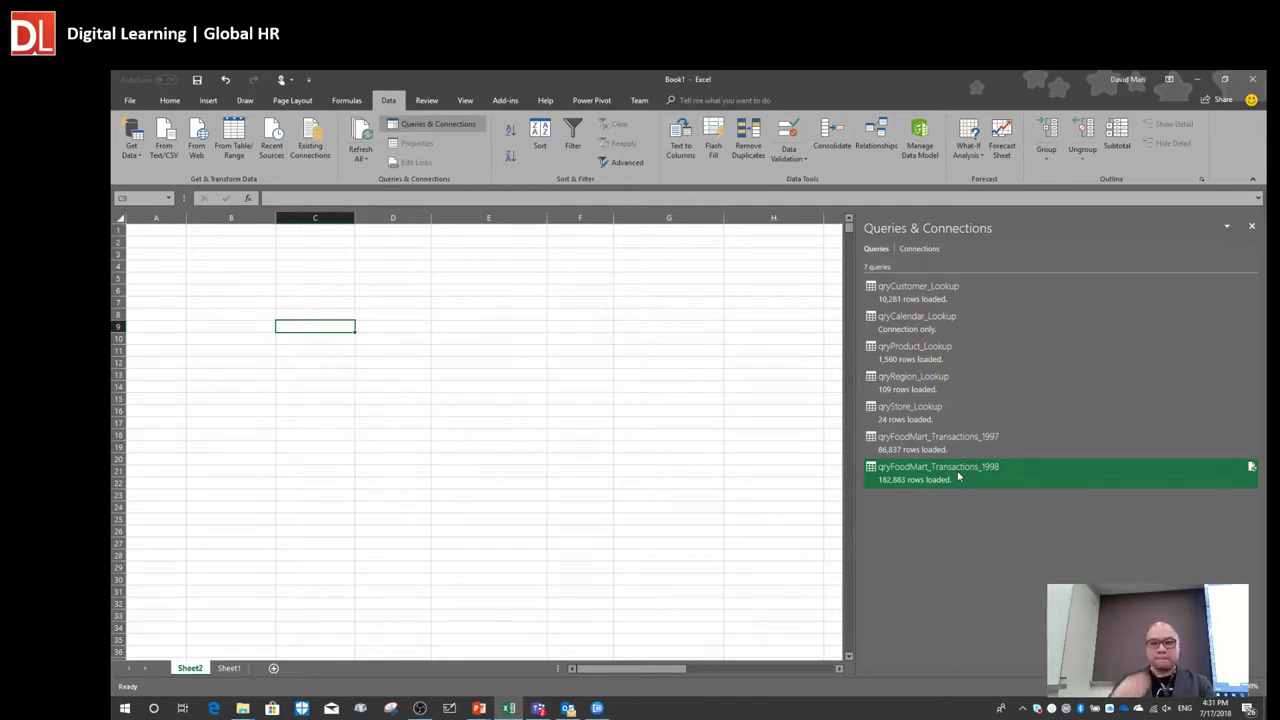
left_click(958, 450)
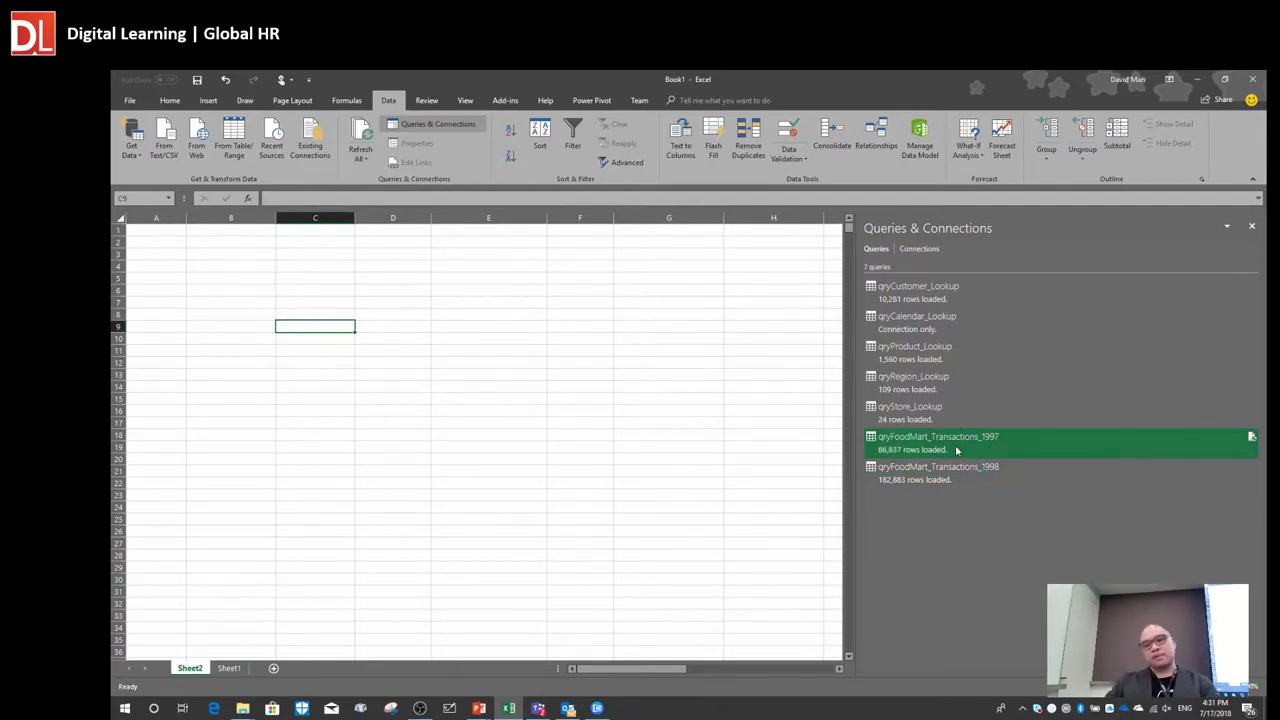
left_click(977, 481)
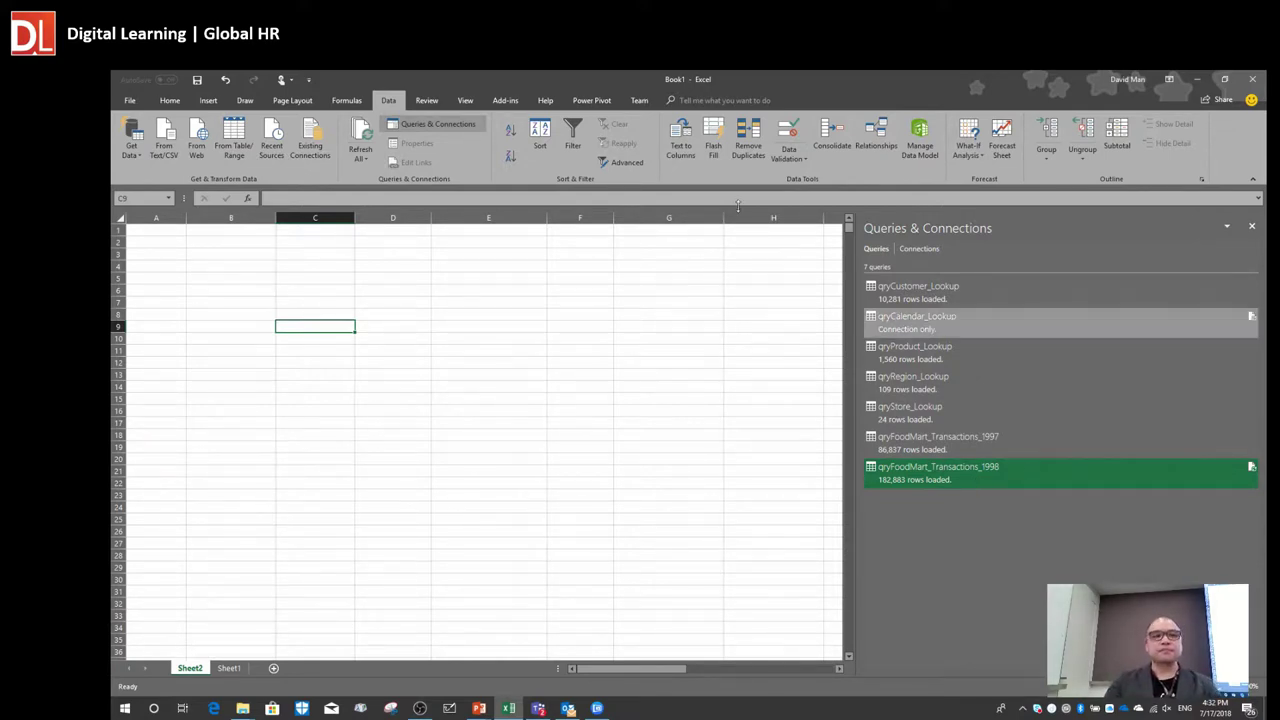
- Append qryFoodMart_Transactions_1998 to the primary table qryFoodMart_Transactions_1997 as a new two-table combined query
left_click(131, 155)
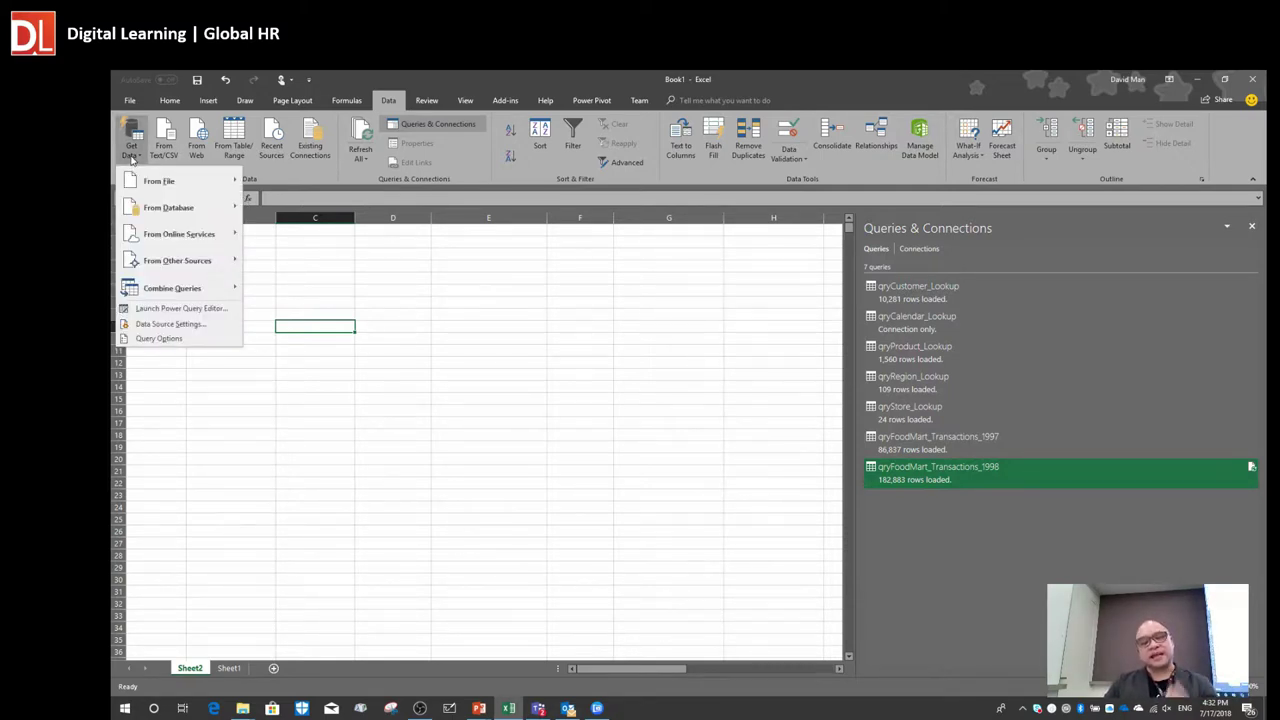
mouse_move(178, 290)
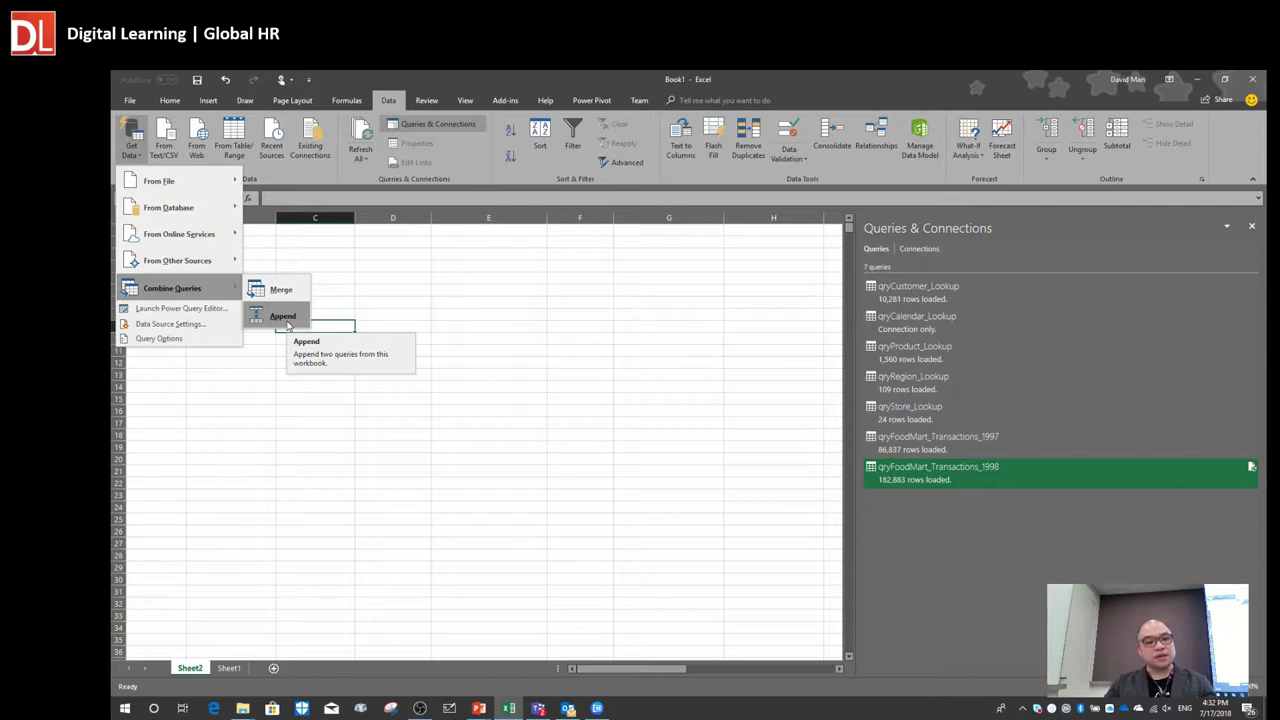
left_click(283, 317)
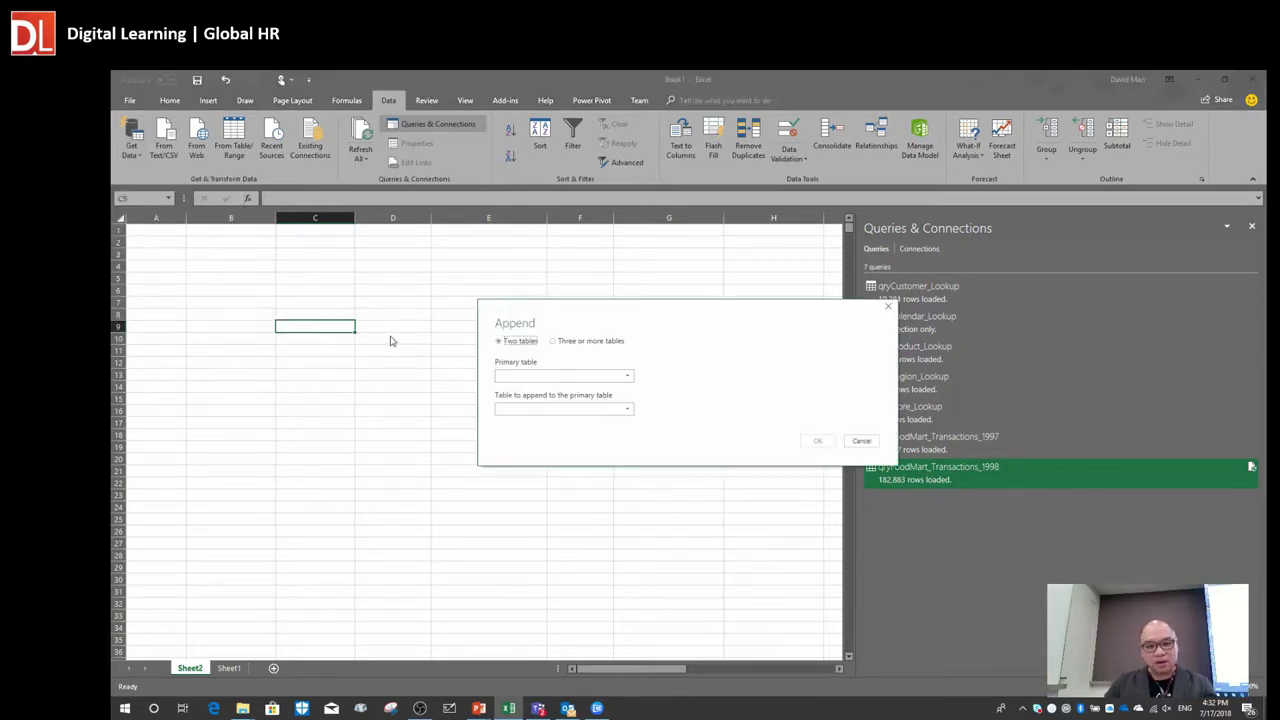
left_click_drag(560, 326, 497, 271)
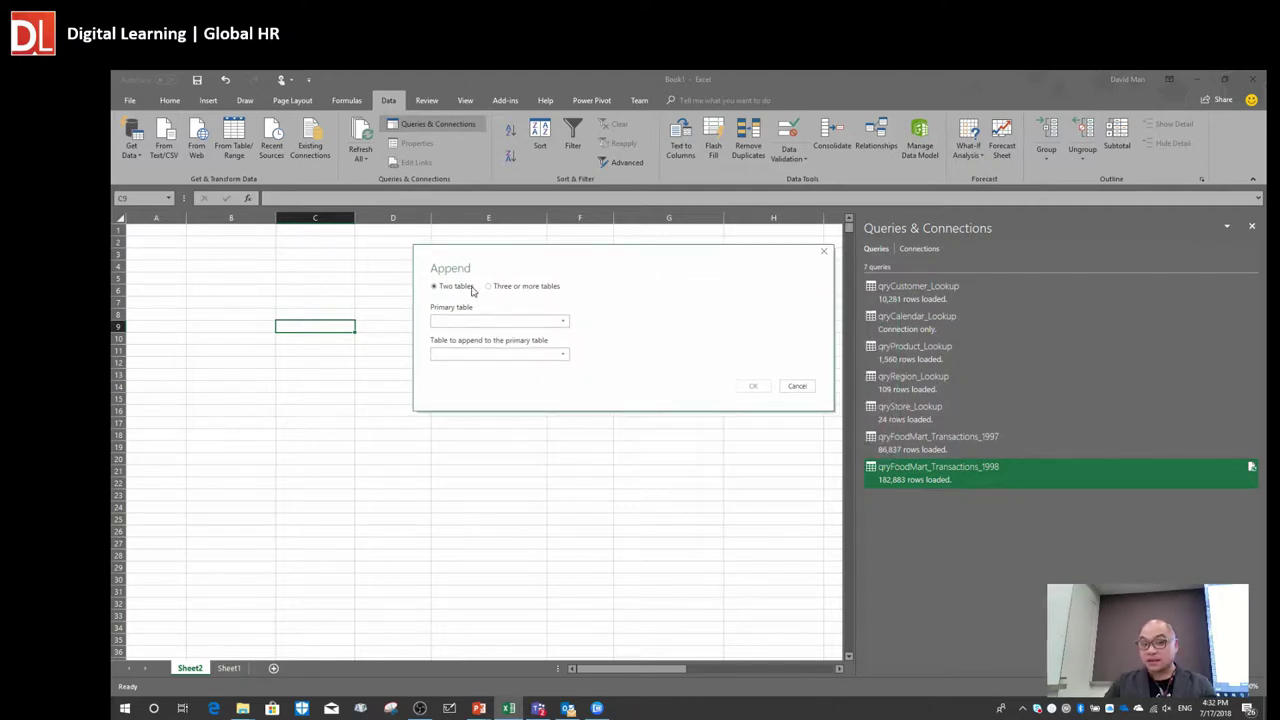
left_click(521, 329)
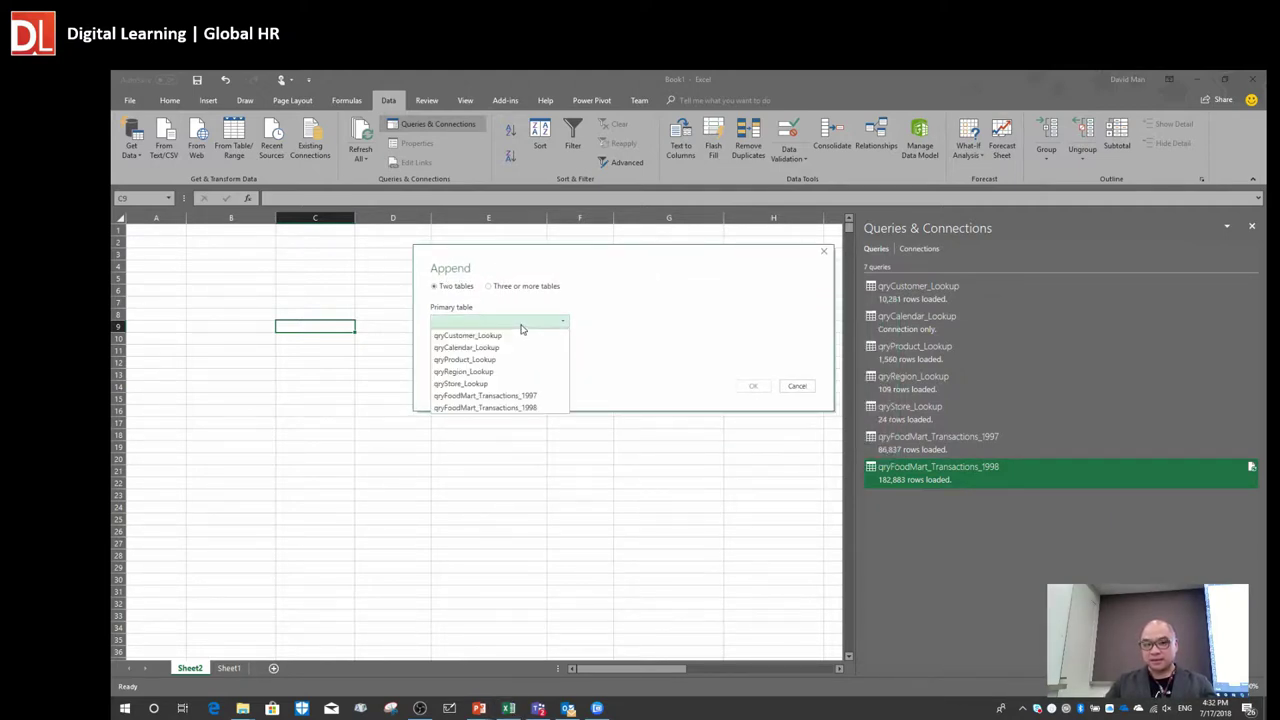
left_click(557, 392)
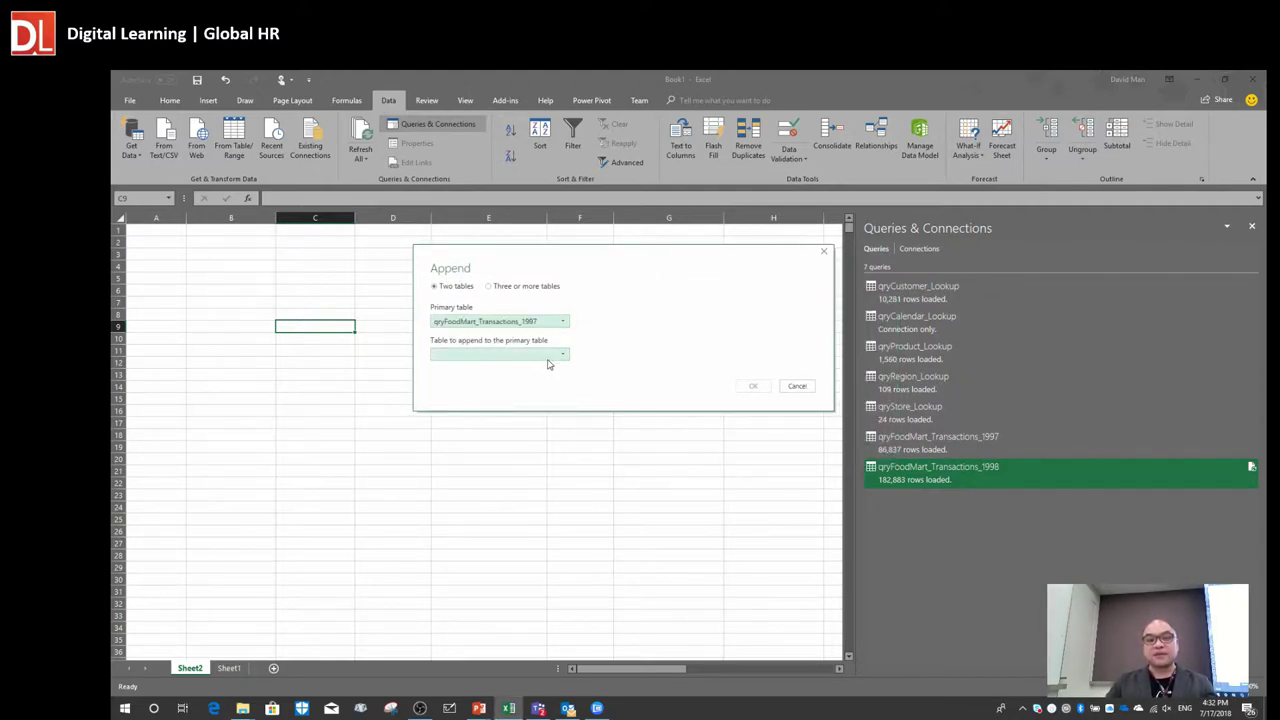
left_click(553, 357)
left_click(546, 442)
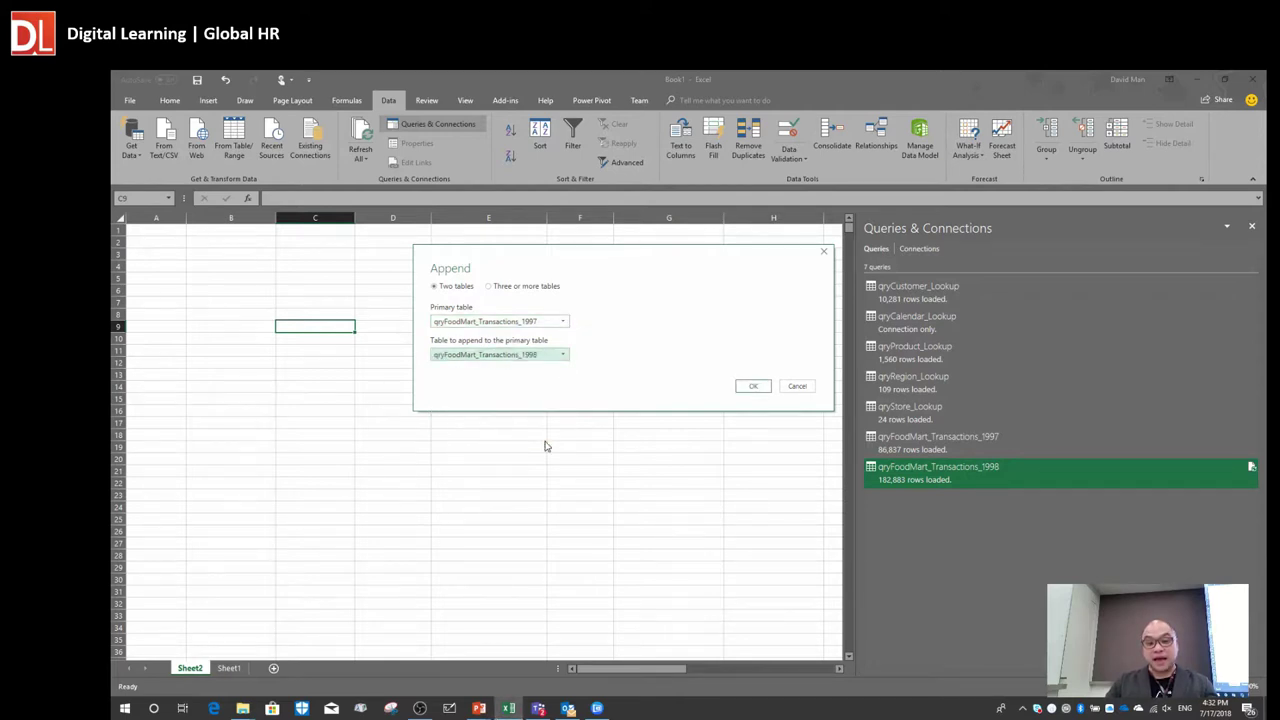
left_click(754, 387)
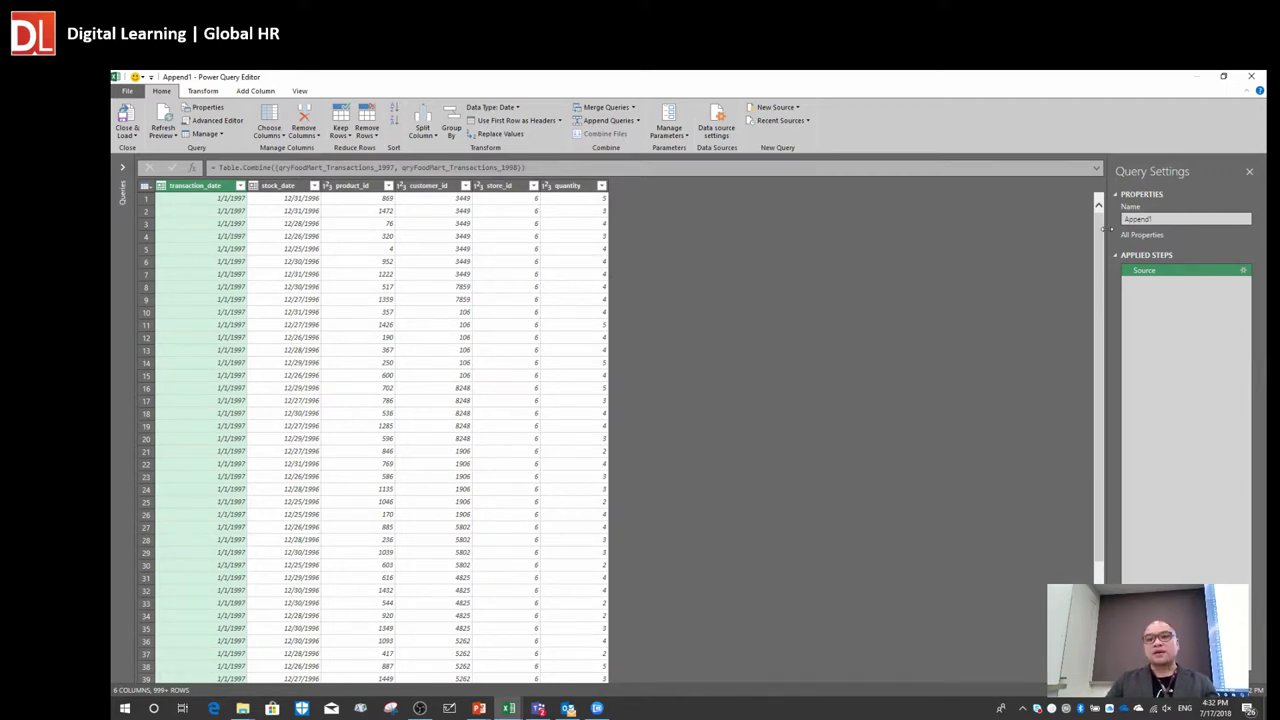
- Rename the appended query qryTransaction1997-1998
left_click(1150, 220)
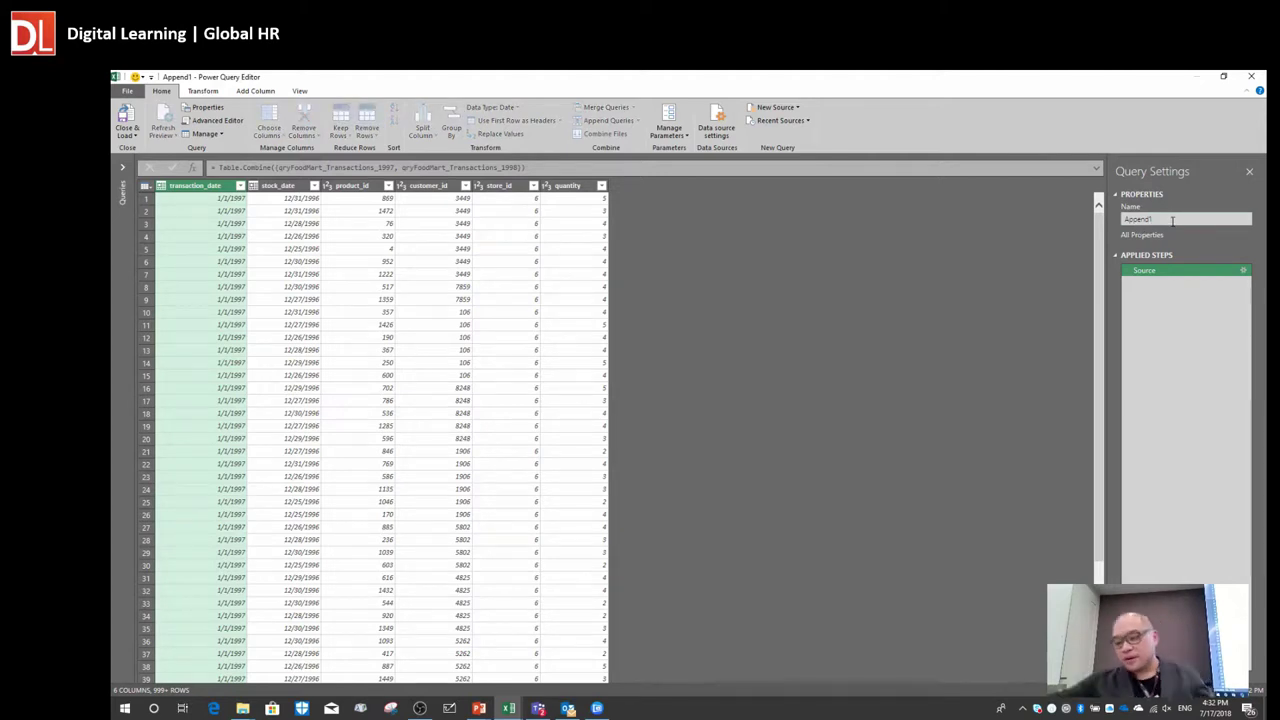
key("BackSpace")
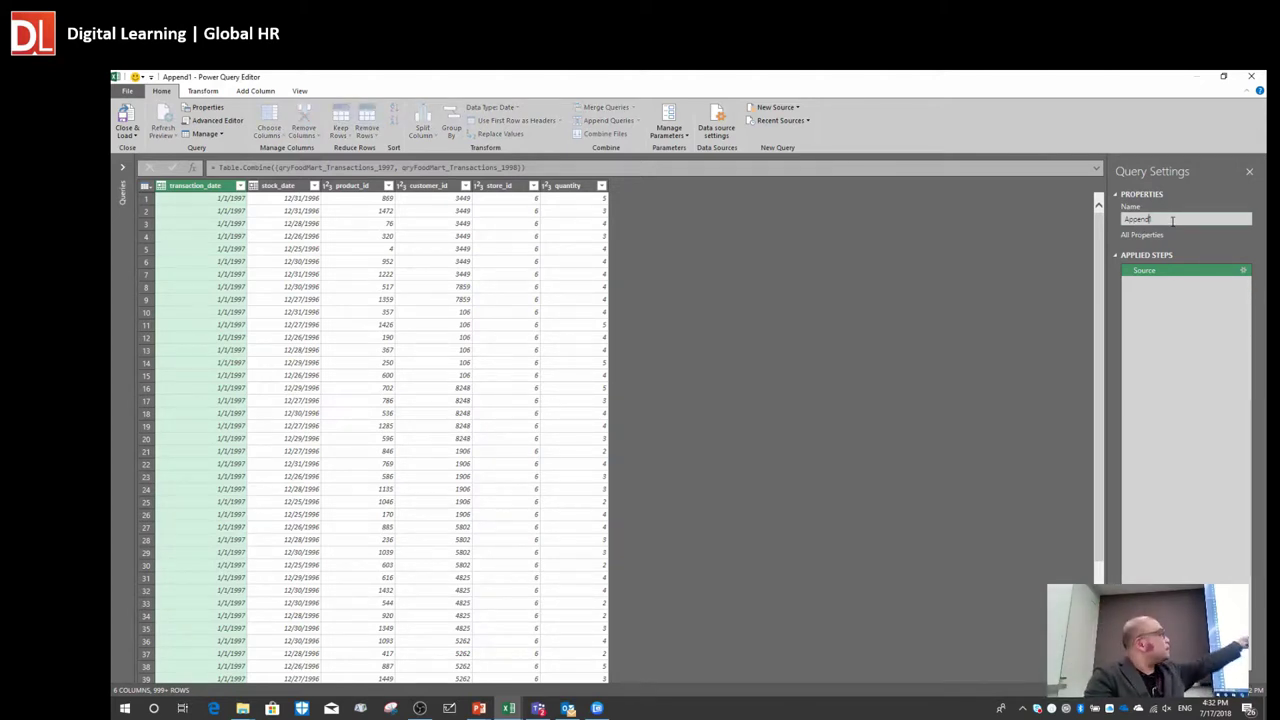
type("1")
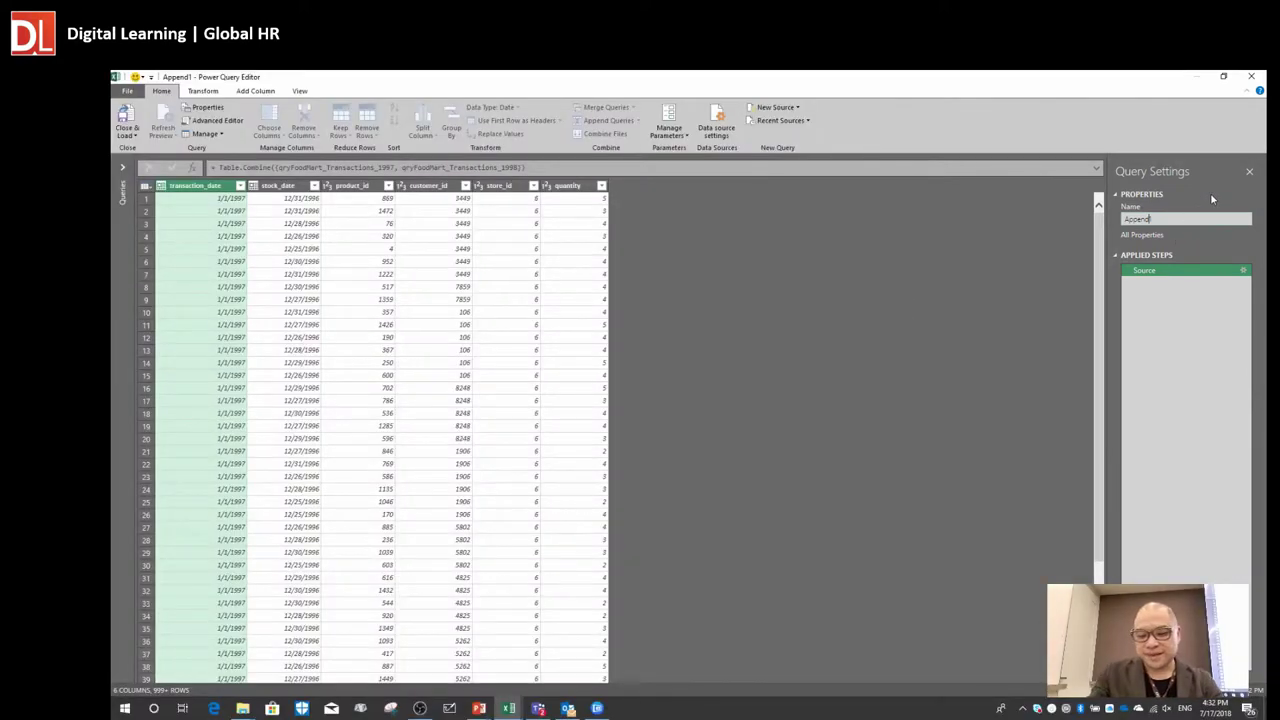
key("BackSpace")
key("BackSpace")
key("BackSpace")
key("BackSpace")
key("BackSpace")
key("BackSpace")
key("BackSpace")
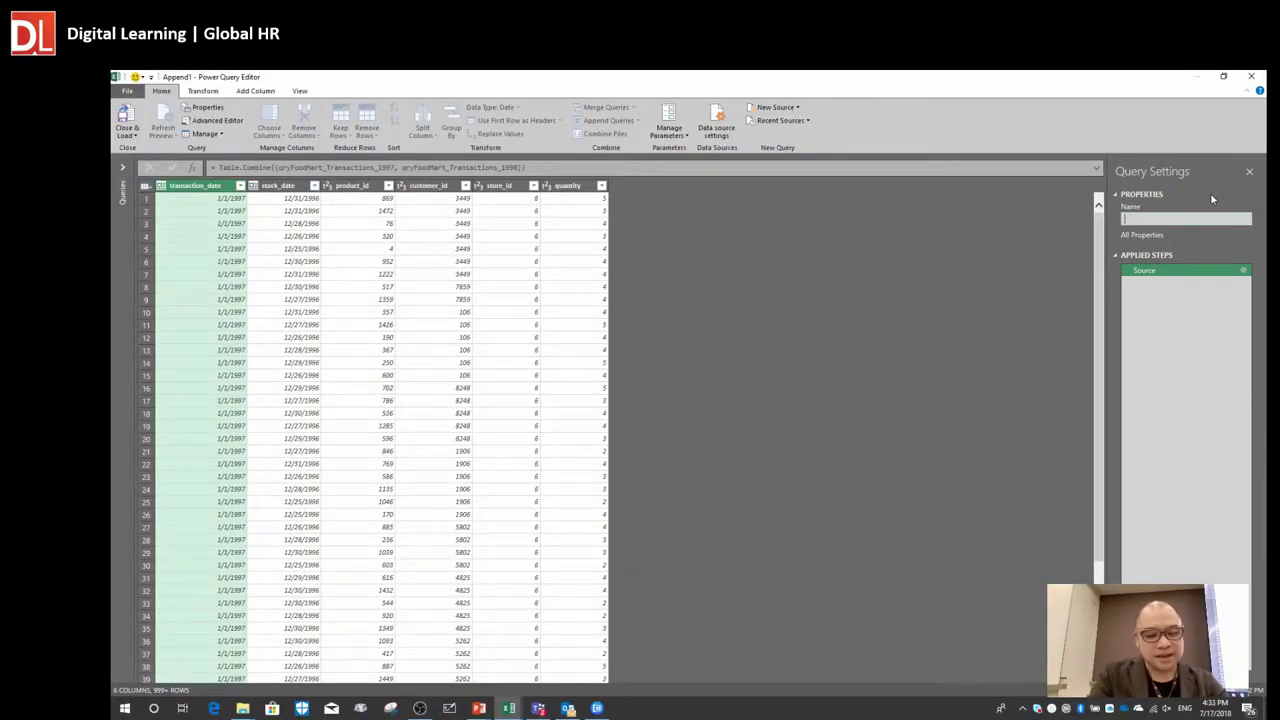
type("qry")
type("_")
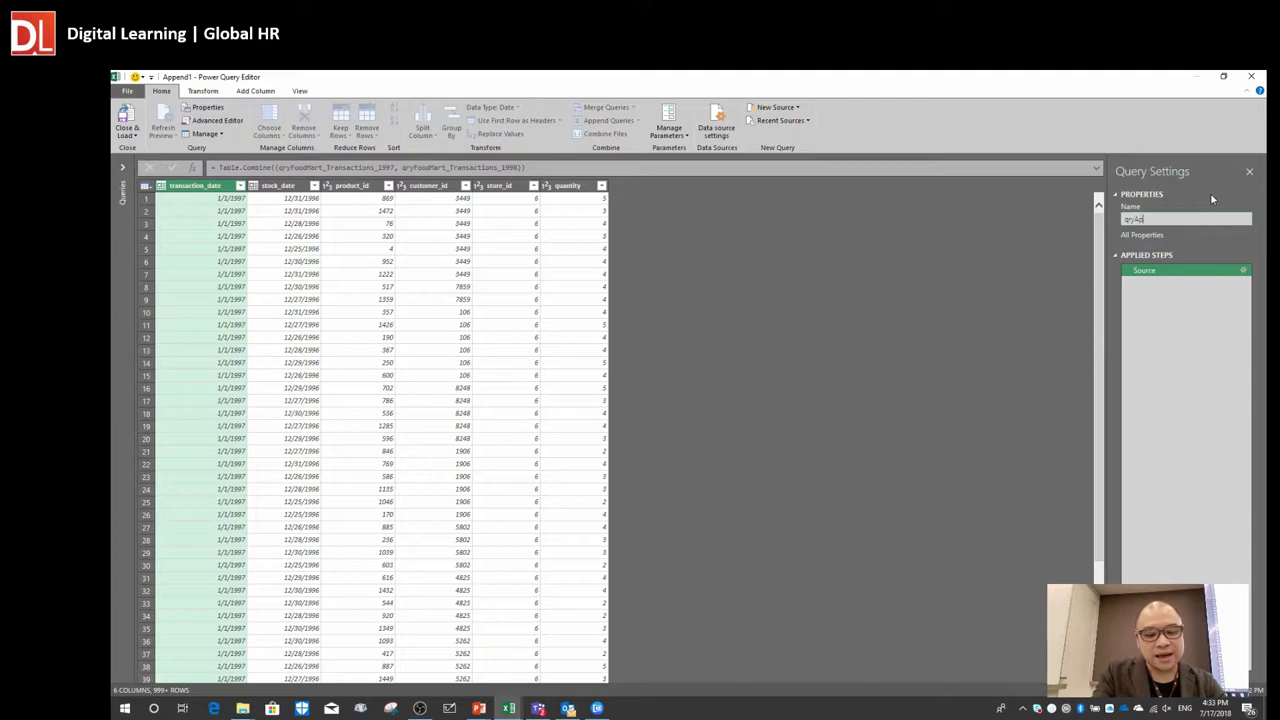
type("Transactions")
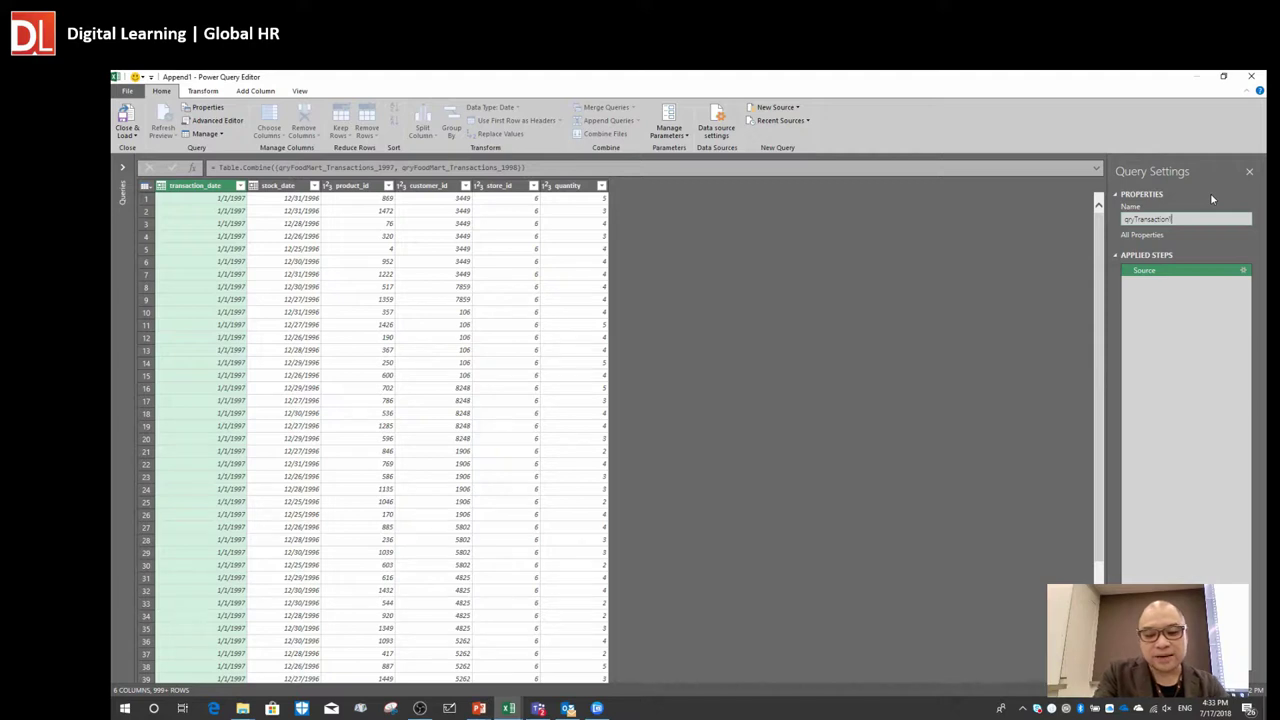
key("Return")
type("997-")
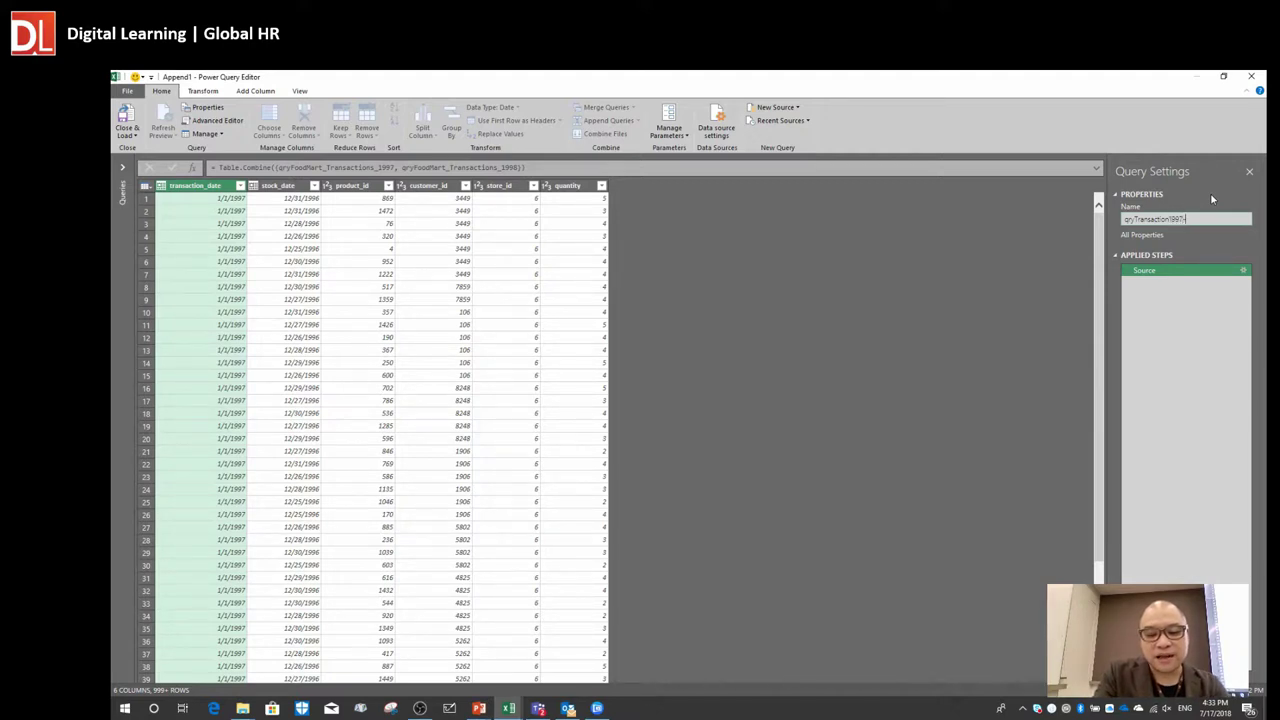
type("1998")
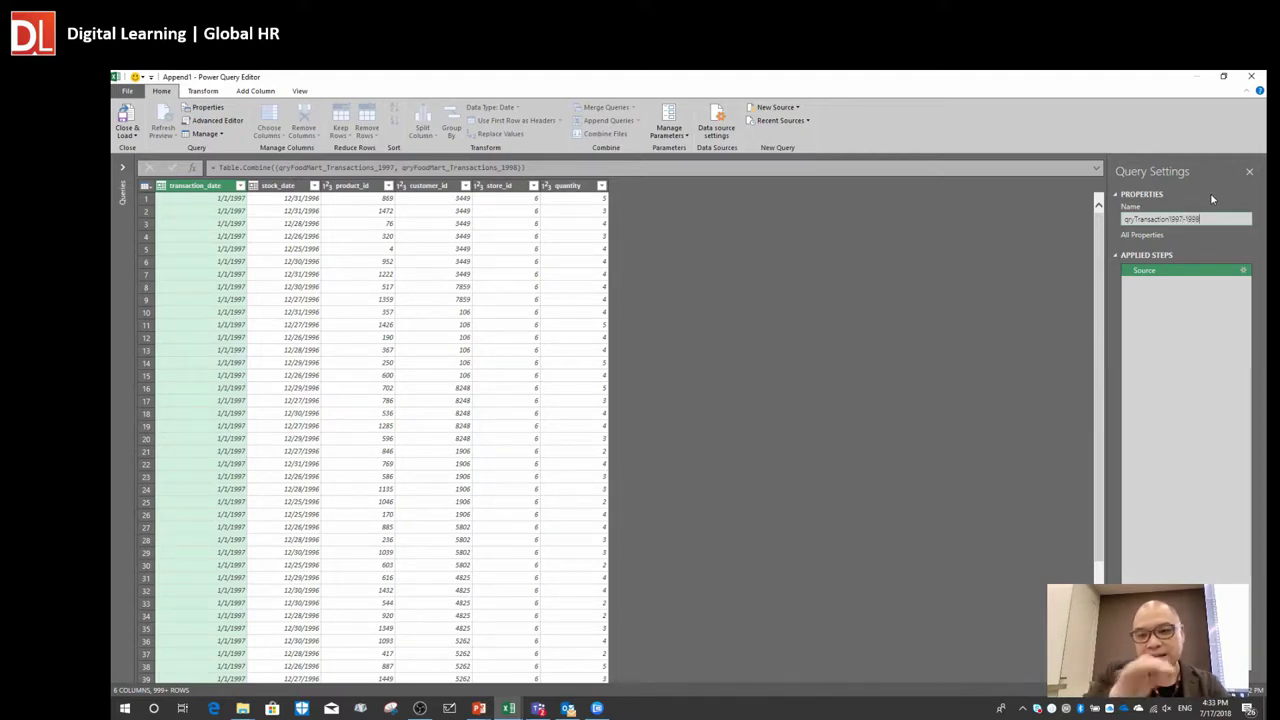
key("Return")
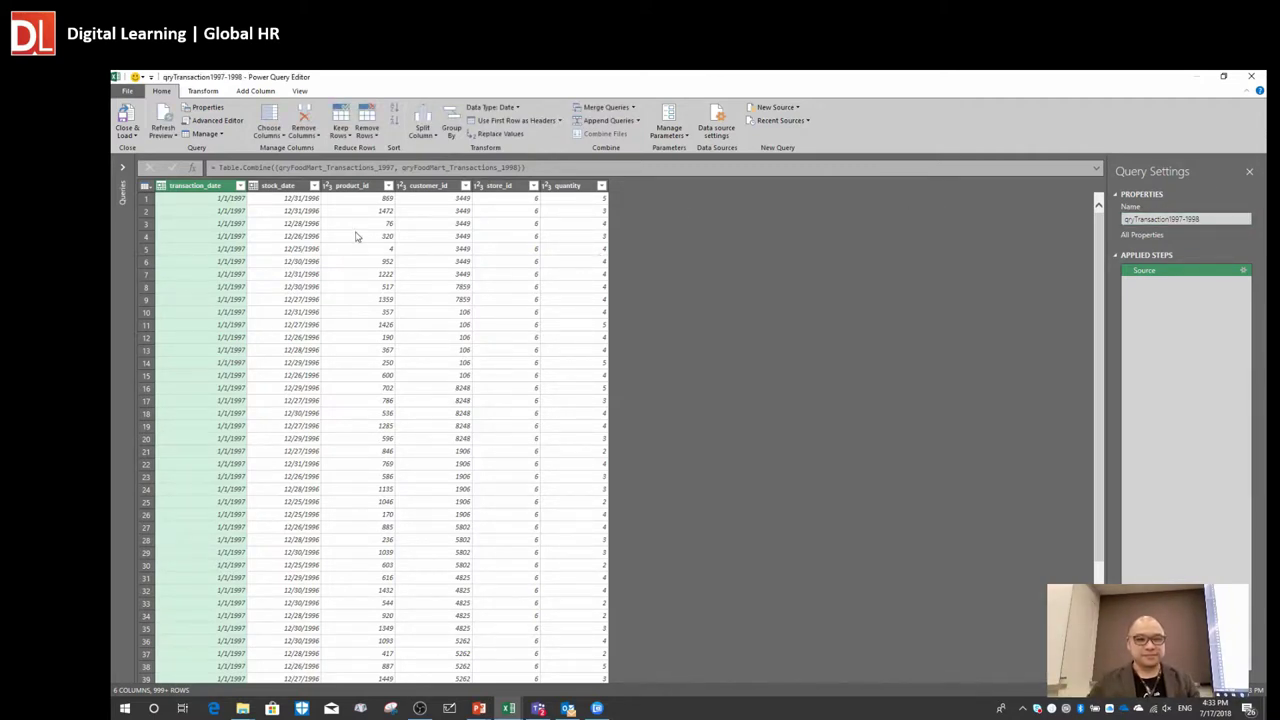
- Expand the list of queries and examine the date and product ID columns of the combined transactions query
left_click(122, 168)
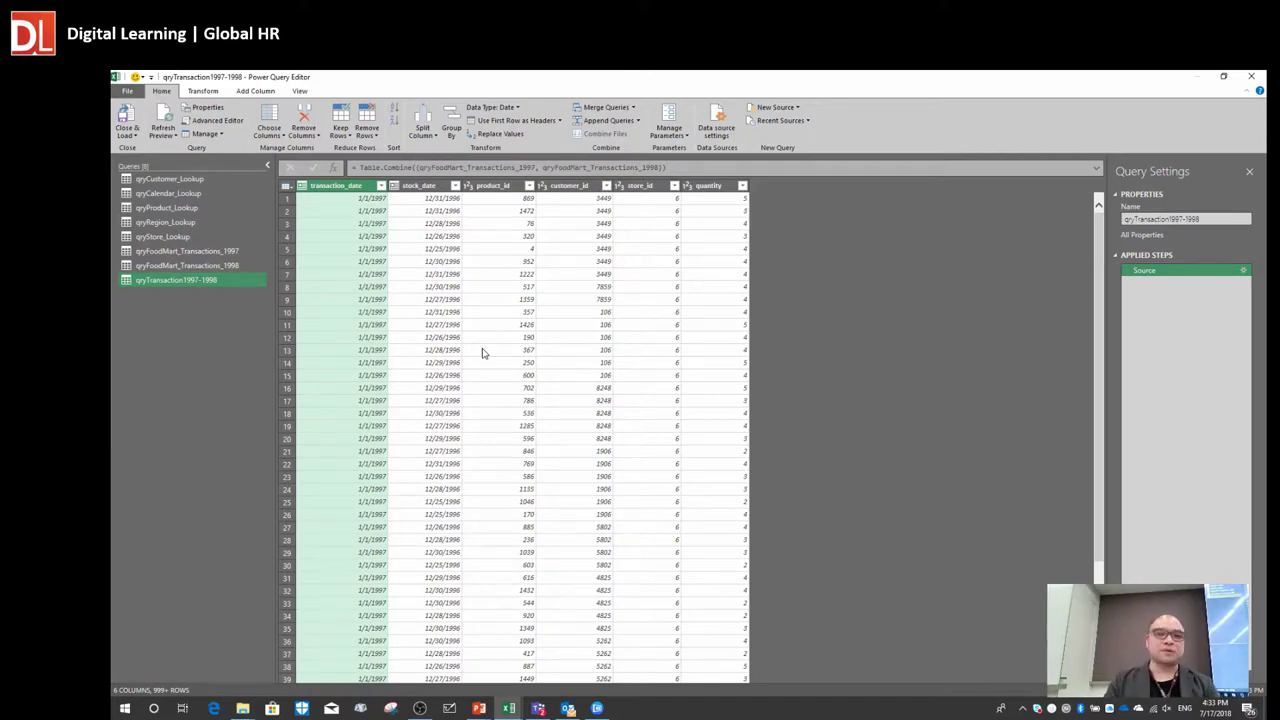
left_click(350, 247)
left_click(470, 250)
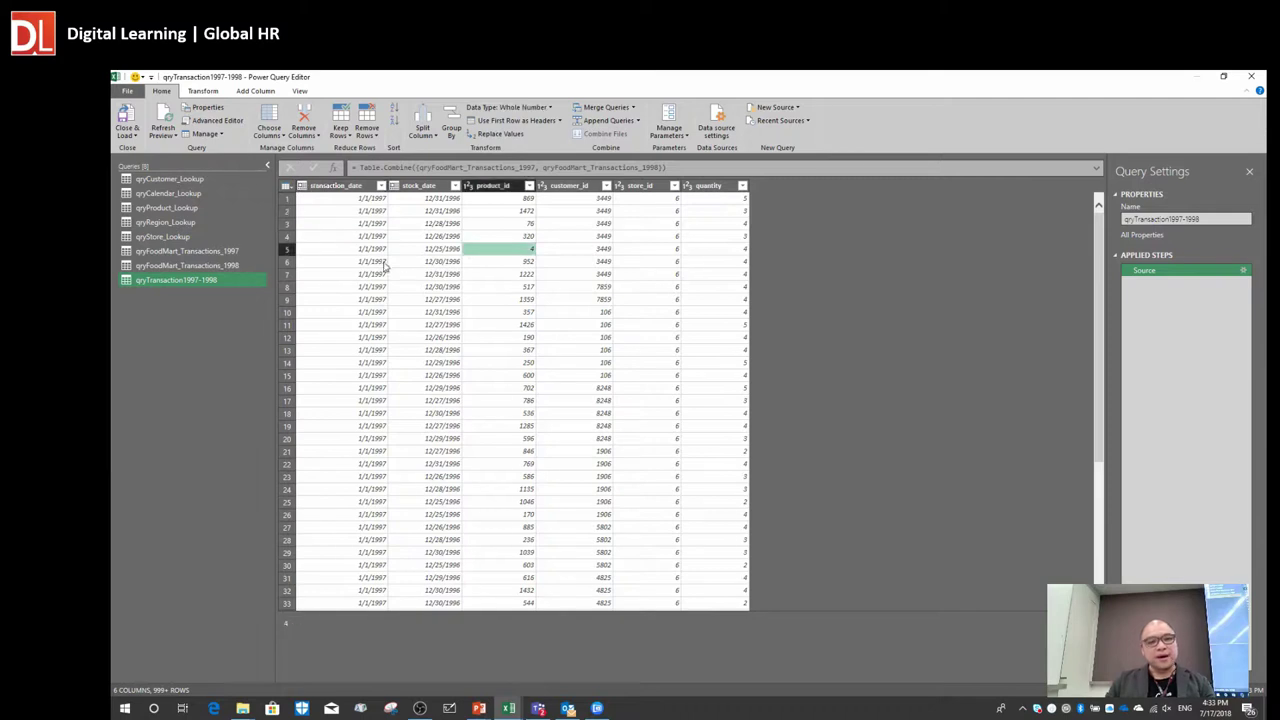
left_click(358, 277)
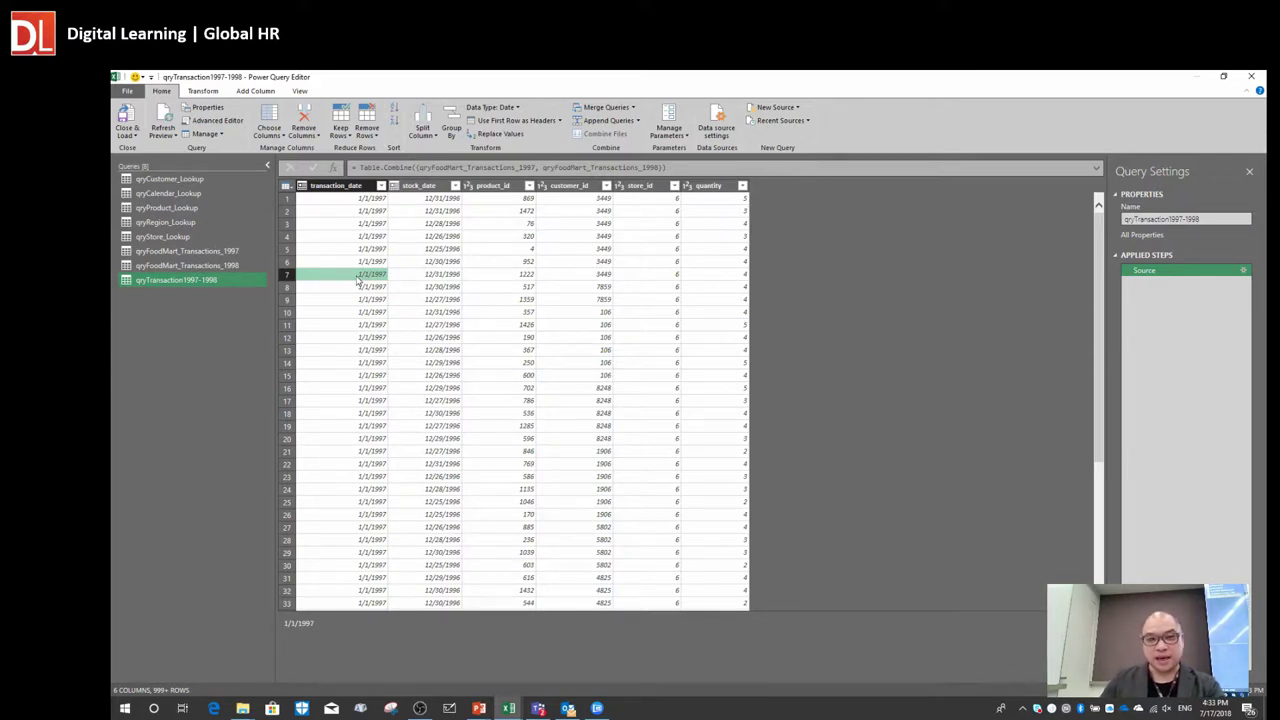
left_click(386, 226)
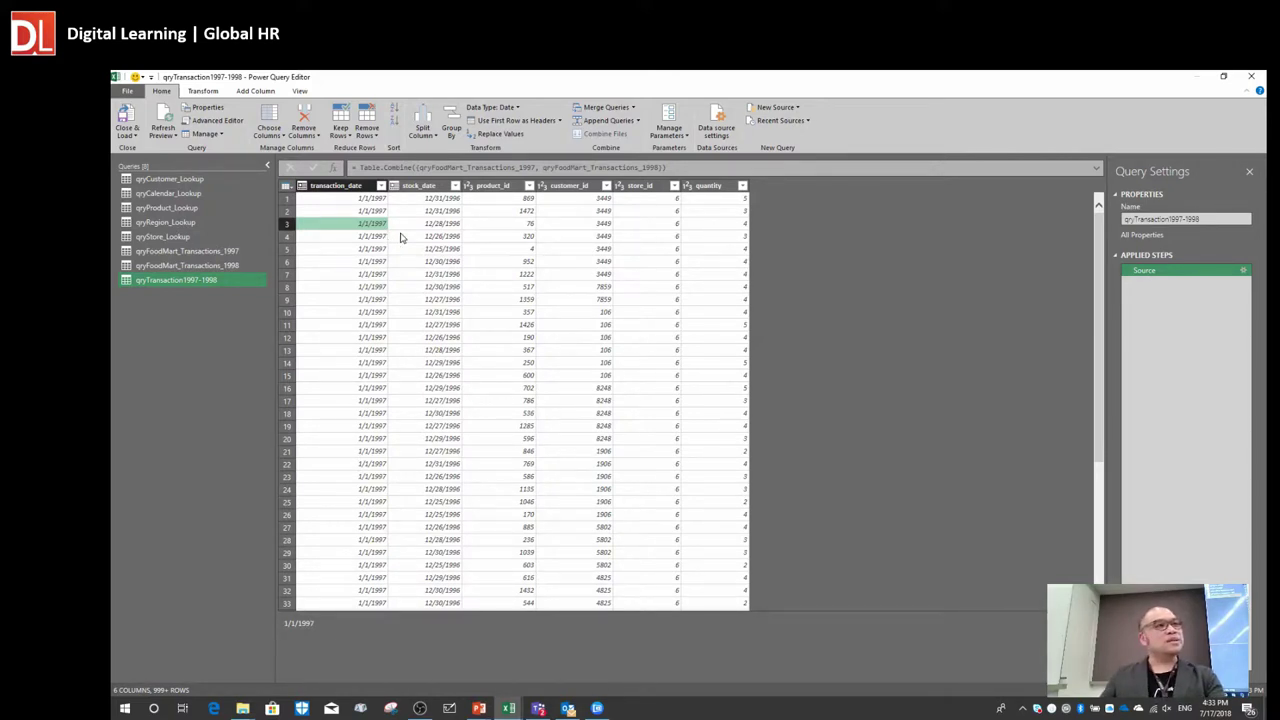
left_click(366, 328)
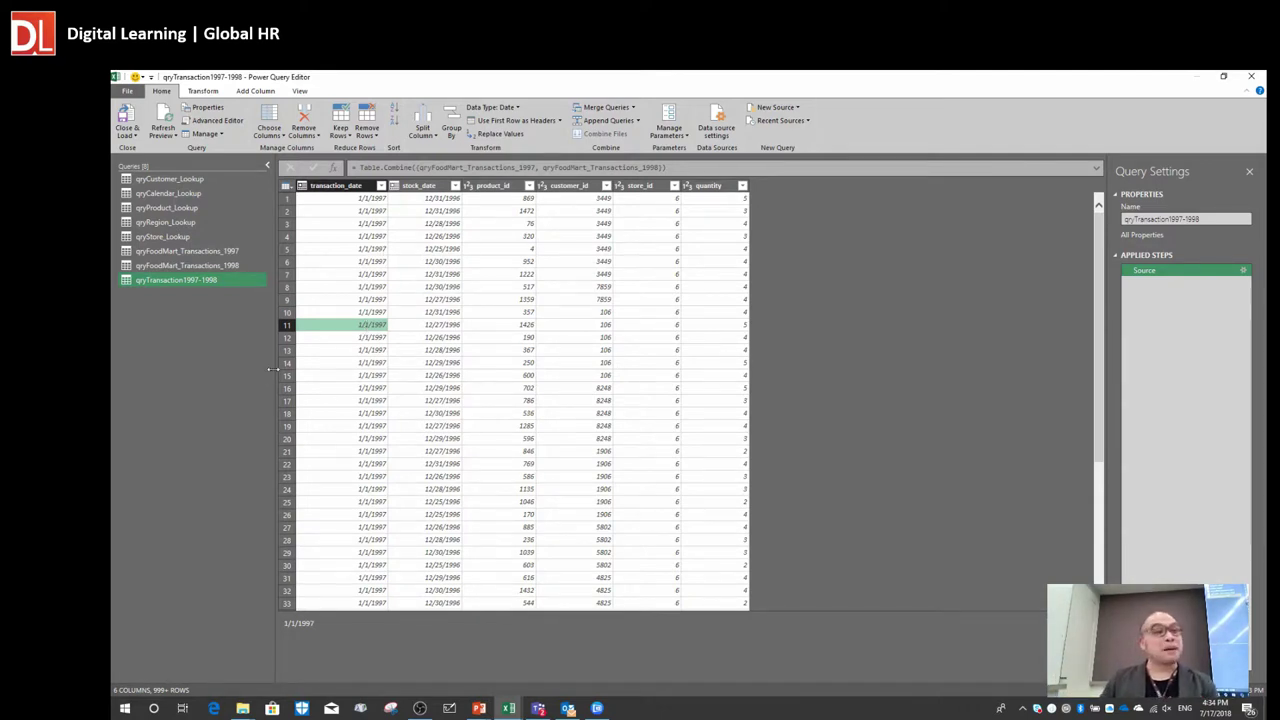
left_click(364, 224)
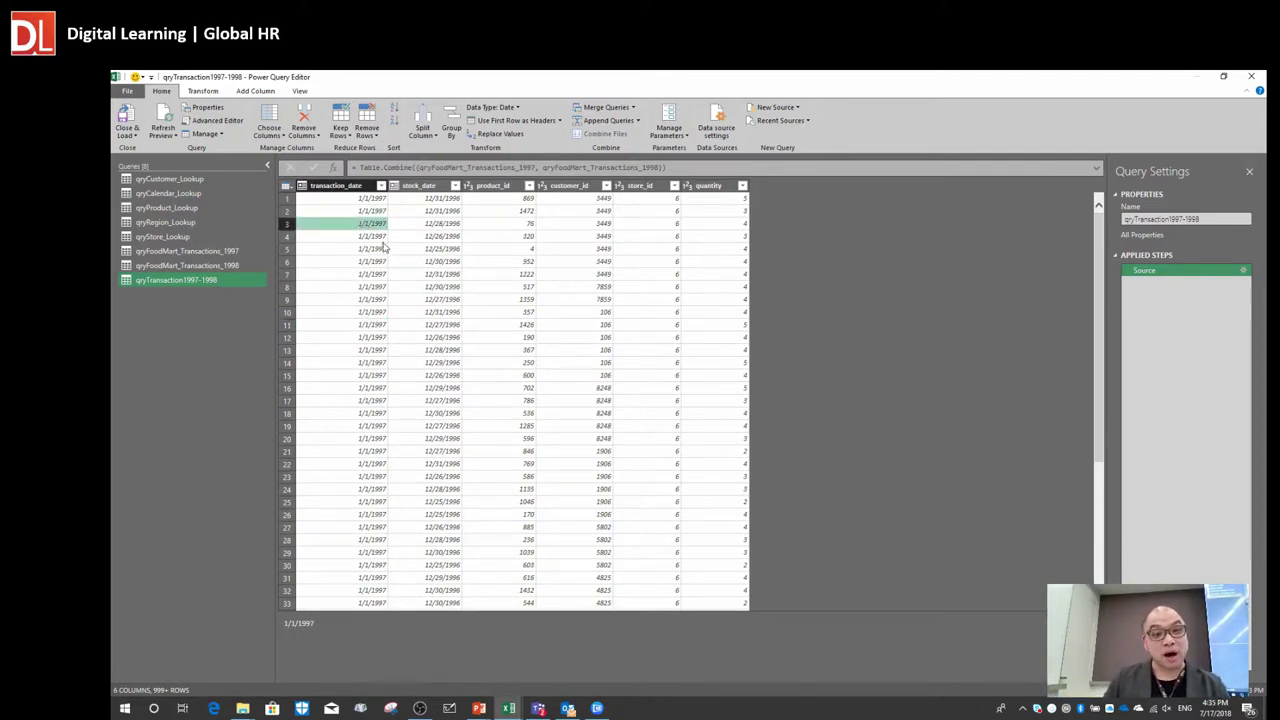
left_click(426, 276)
left_click(494, 264)
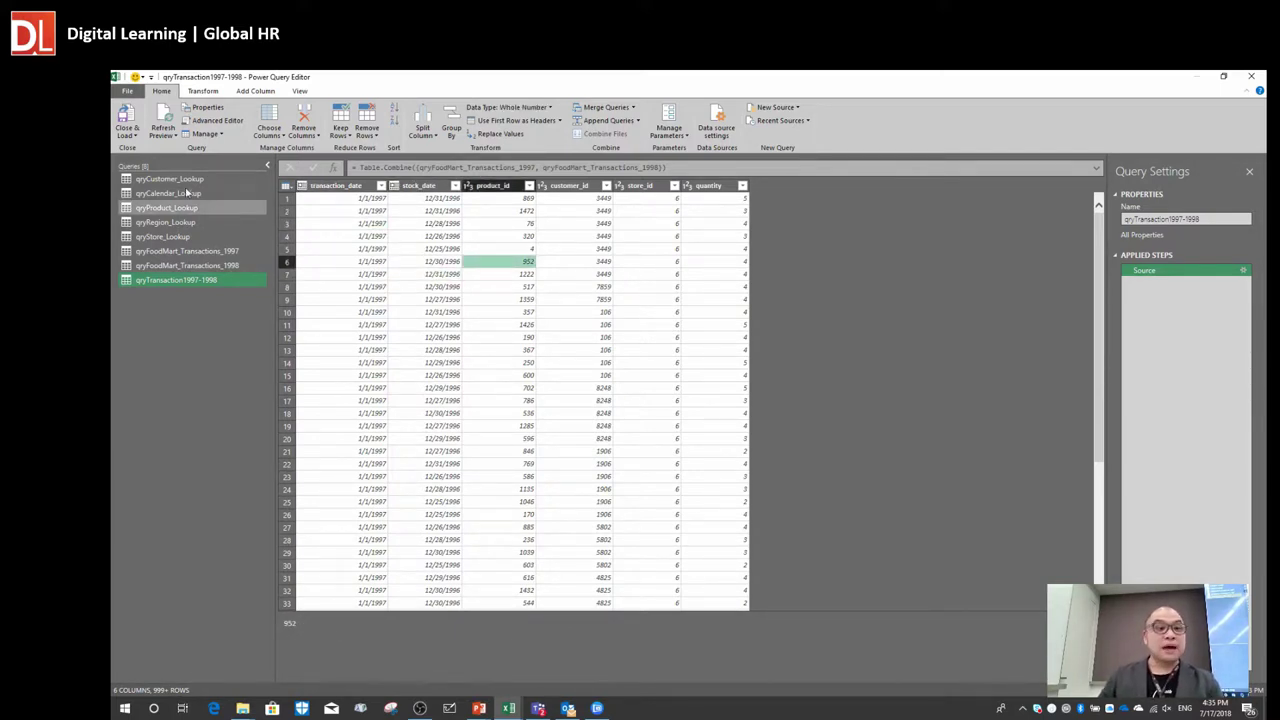
- Review the customer, calendar, product, region and store lookup queries and their ID columns
left_click(183, 179)
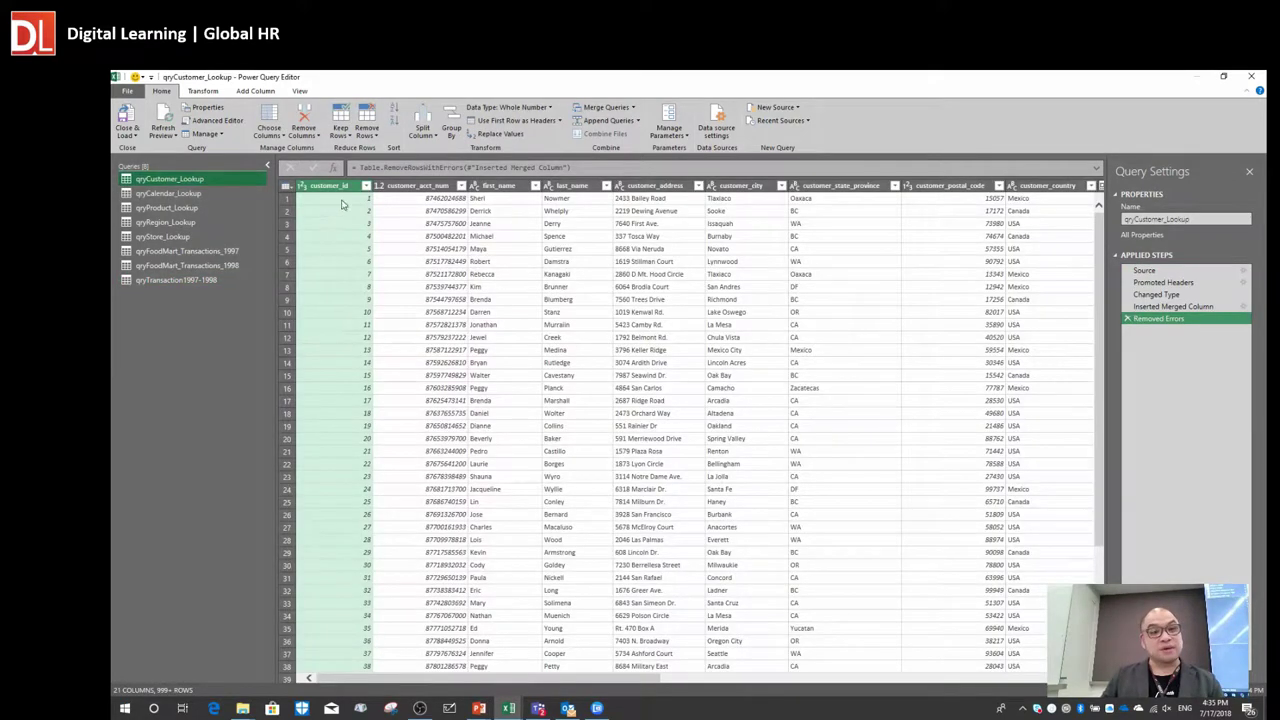
left_click(340, 211)
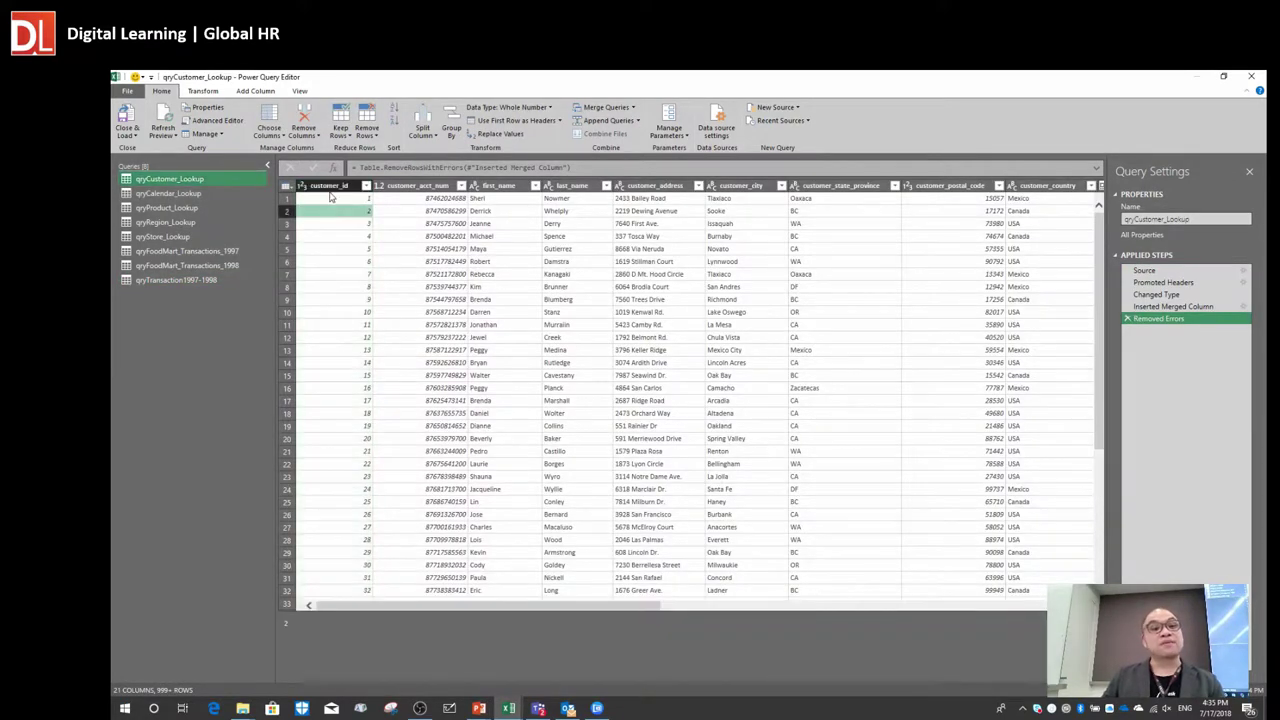
left_click(203, 192)
left_click(188, 210)
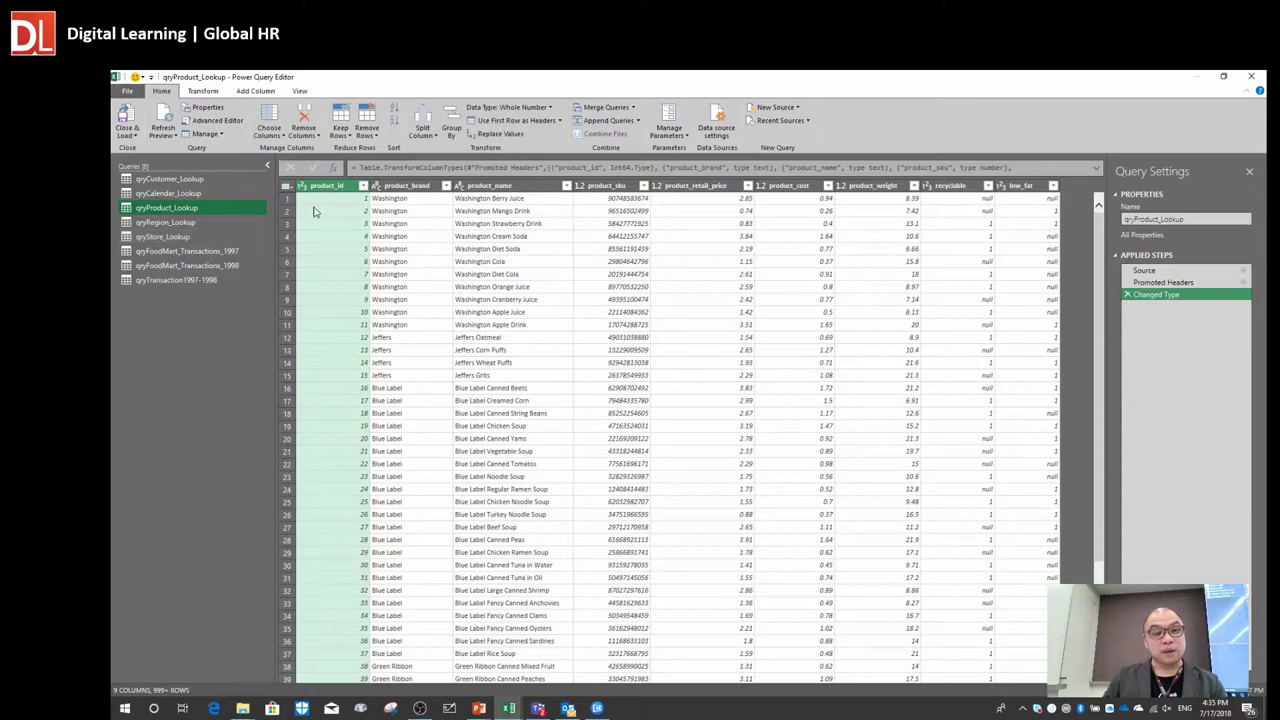
left_click(197, 223)
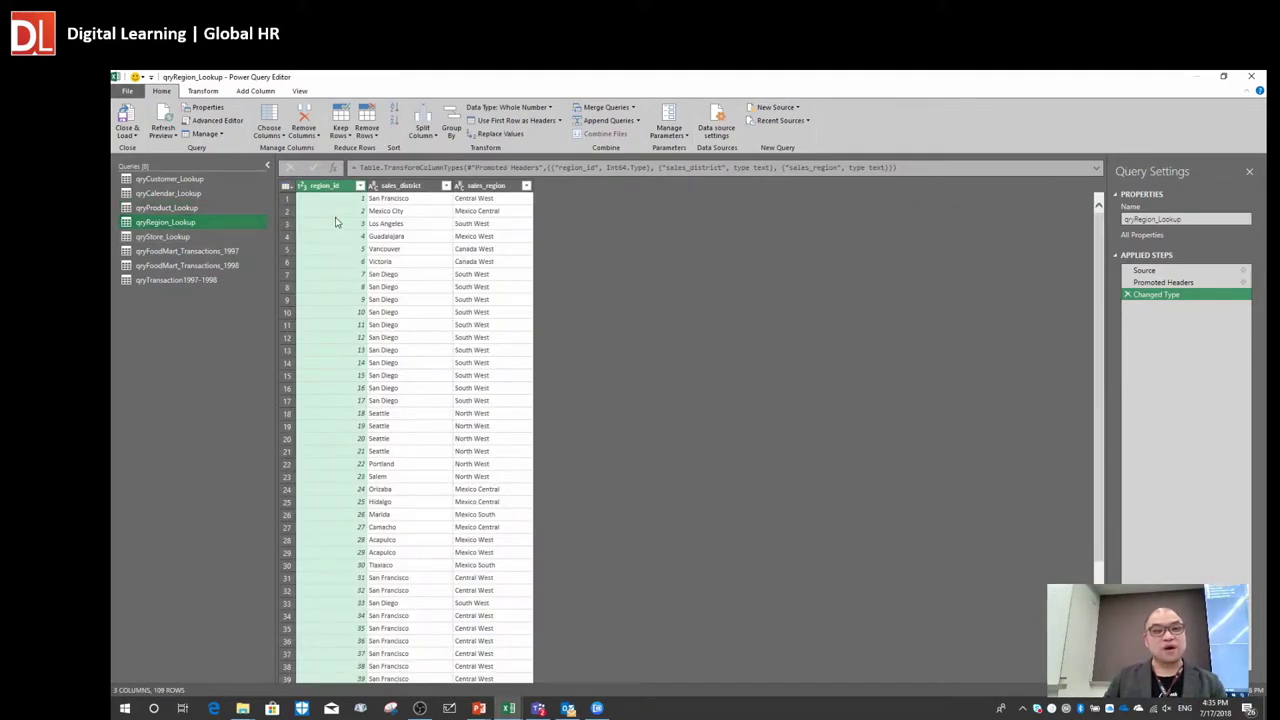
left_click(181, 237)
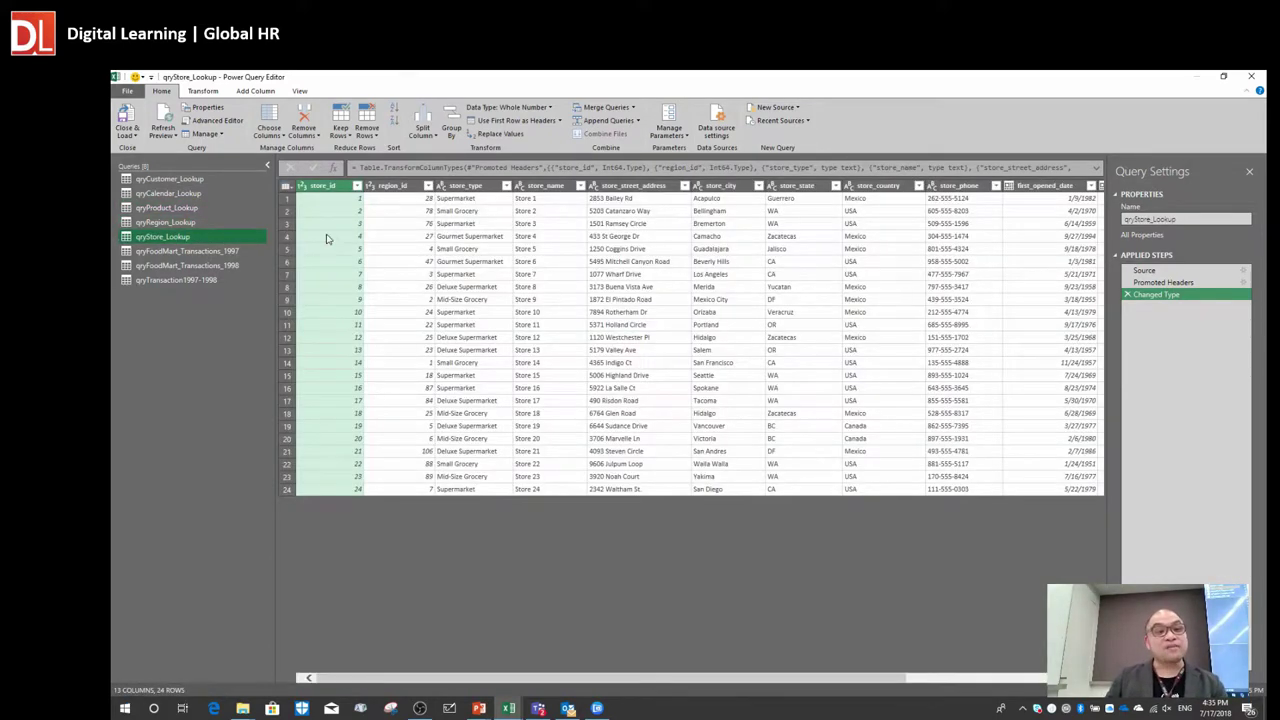
- Add a custom index column to qryTransaction1997-1998 with starting index 1001 and increment 1
left_click(330, 237)
left_click(155, 281)
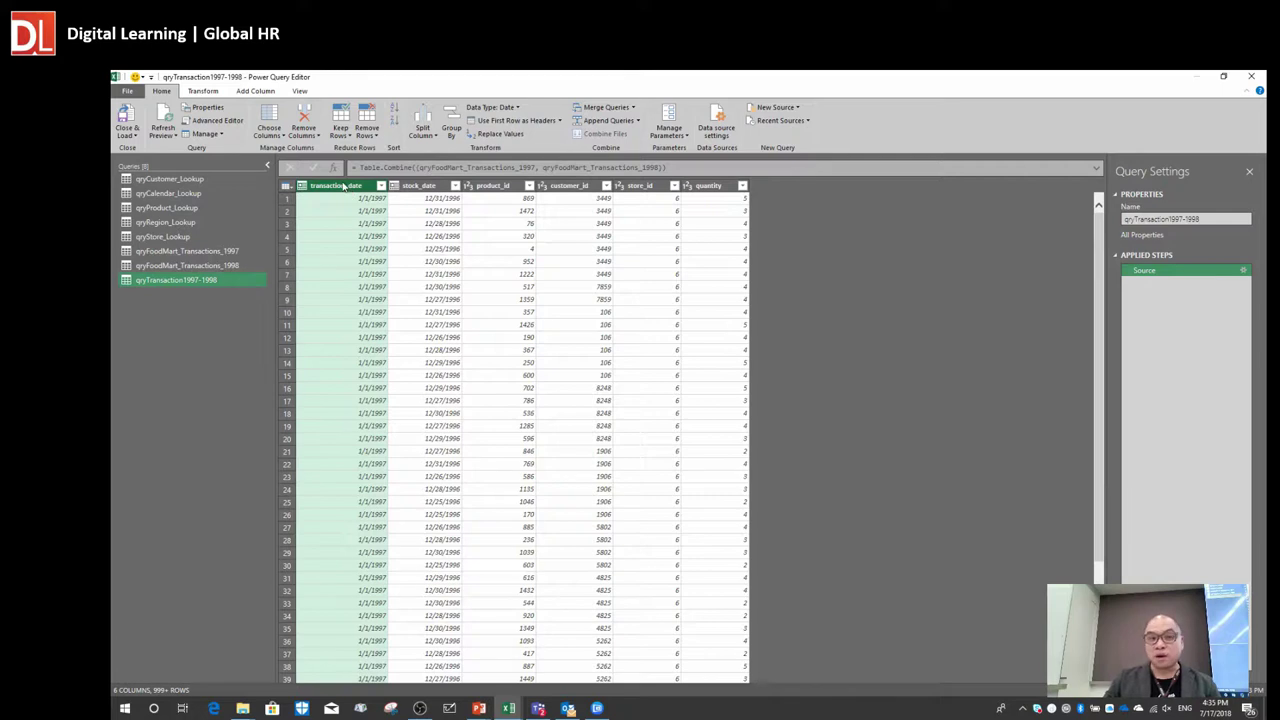
left_click(257, 91)
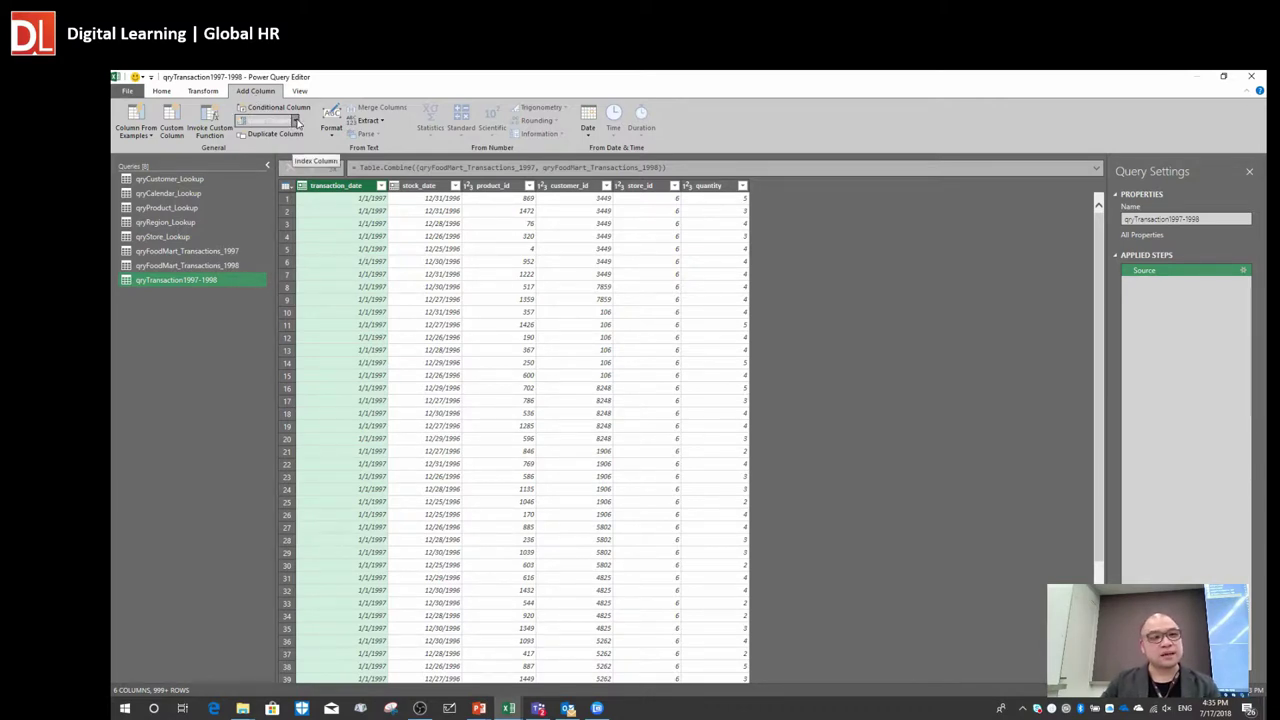
left_click(295, 121)
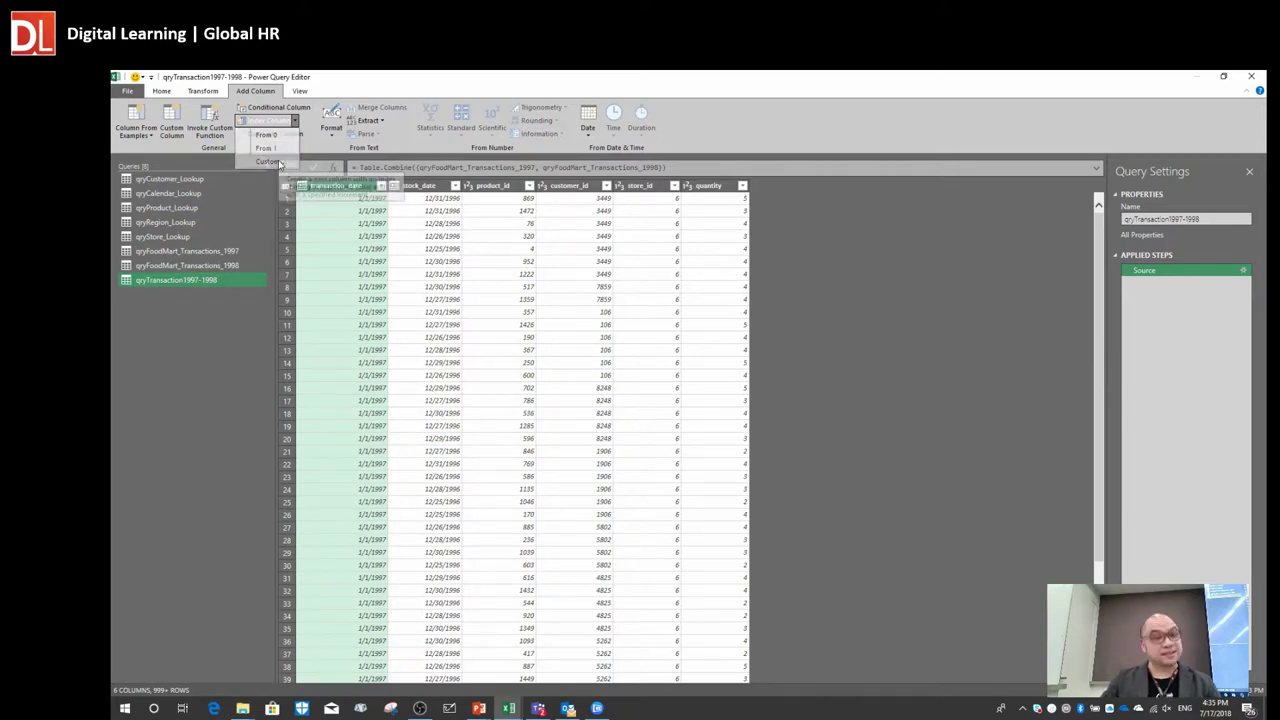
left_click(328, 178)
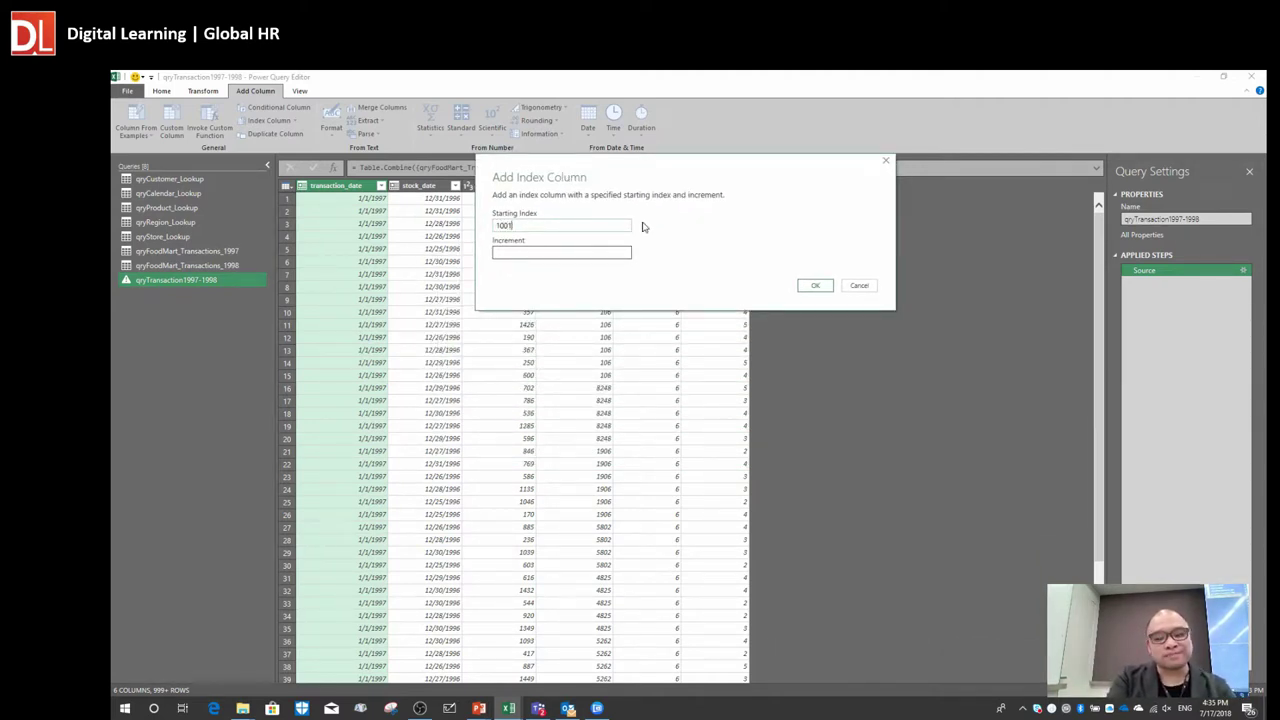
left_click(577, 248)
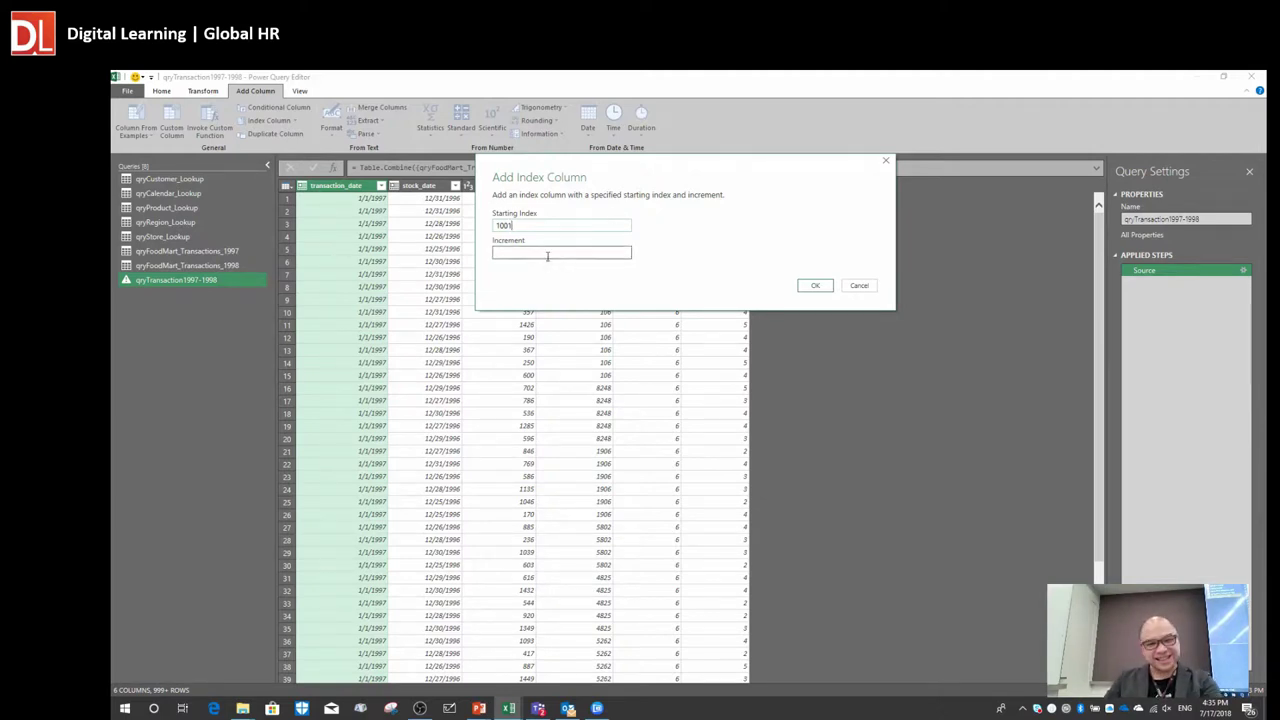
type("1")
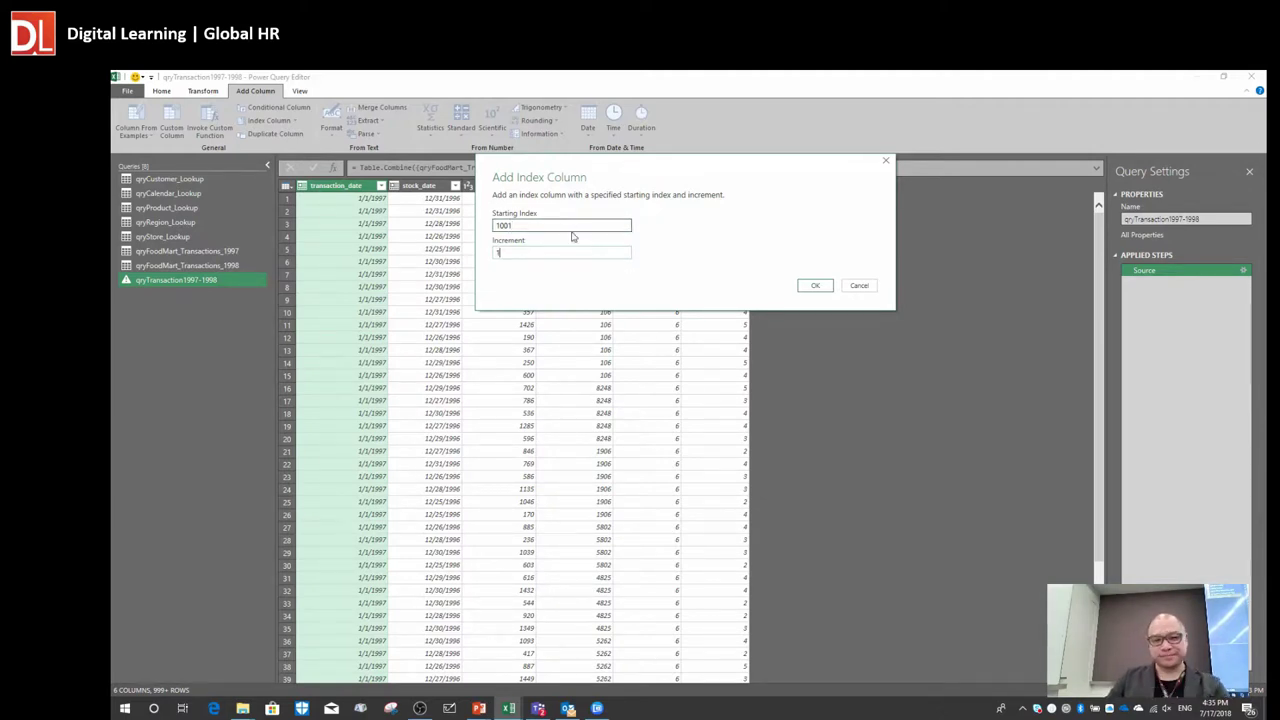
left_click(533, 252)
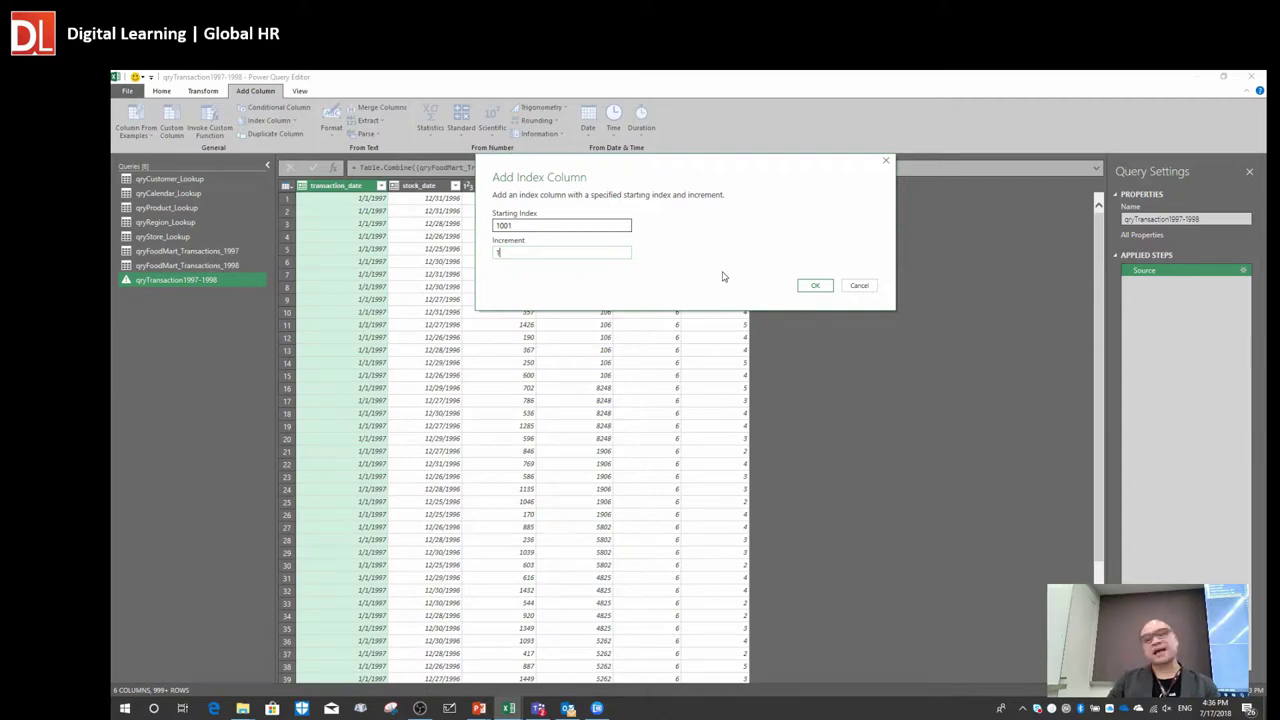
left_click(815, 287)
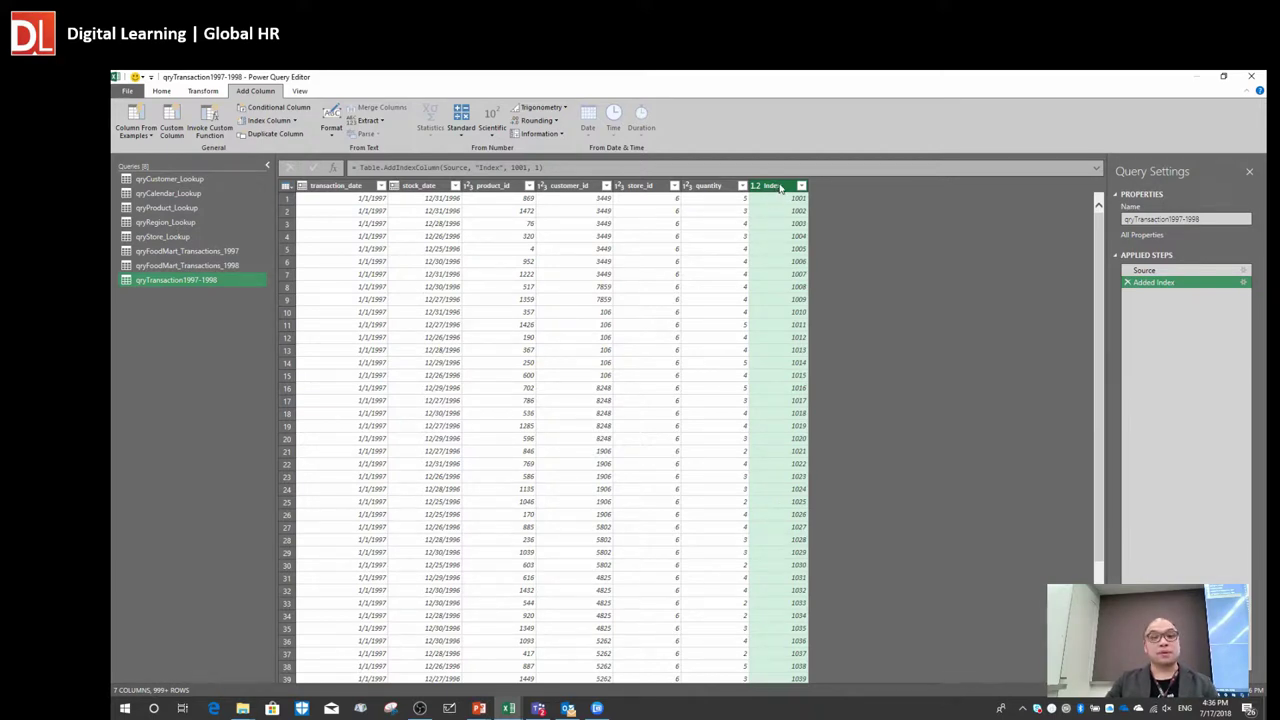
- Move the Index column in front of transaction_date so it is the first column of the combined query
left_click_drag(777, 187, 300, 203)
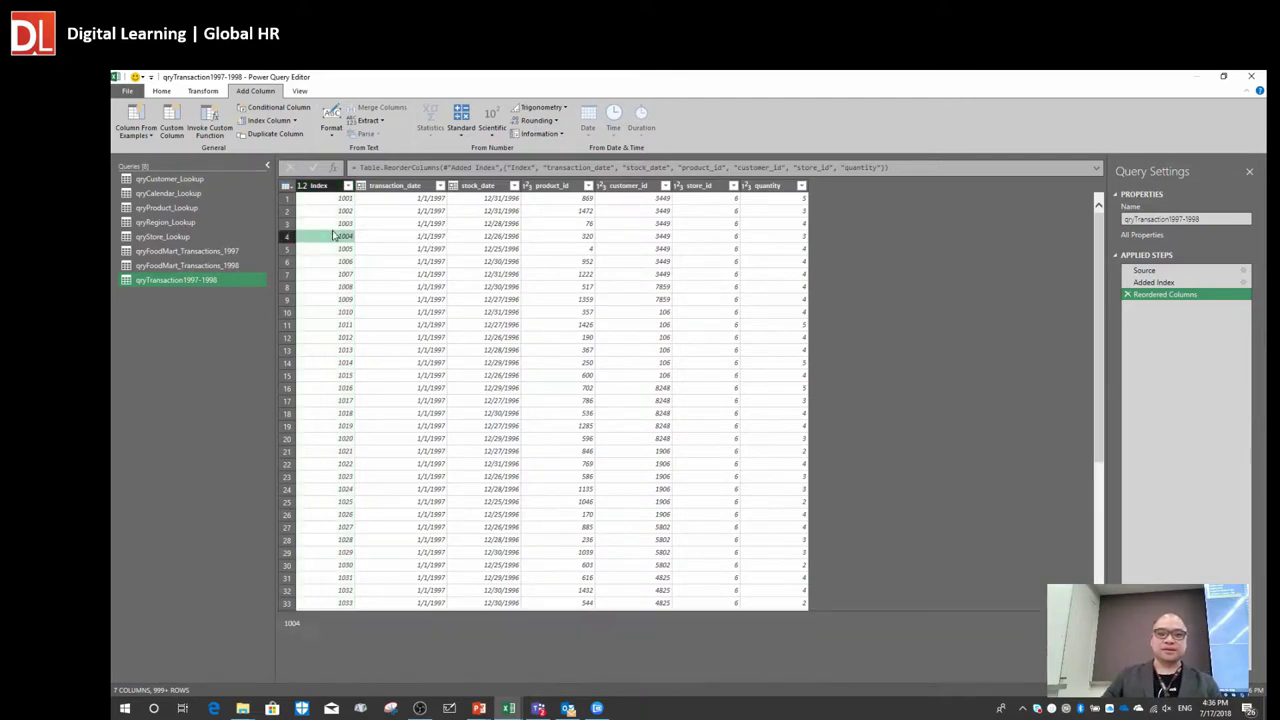
left_click(387, 228)
left_click(341, 227)
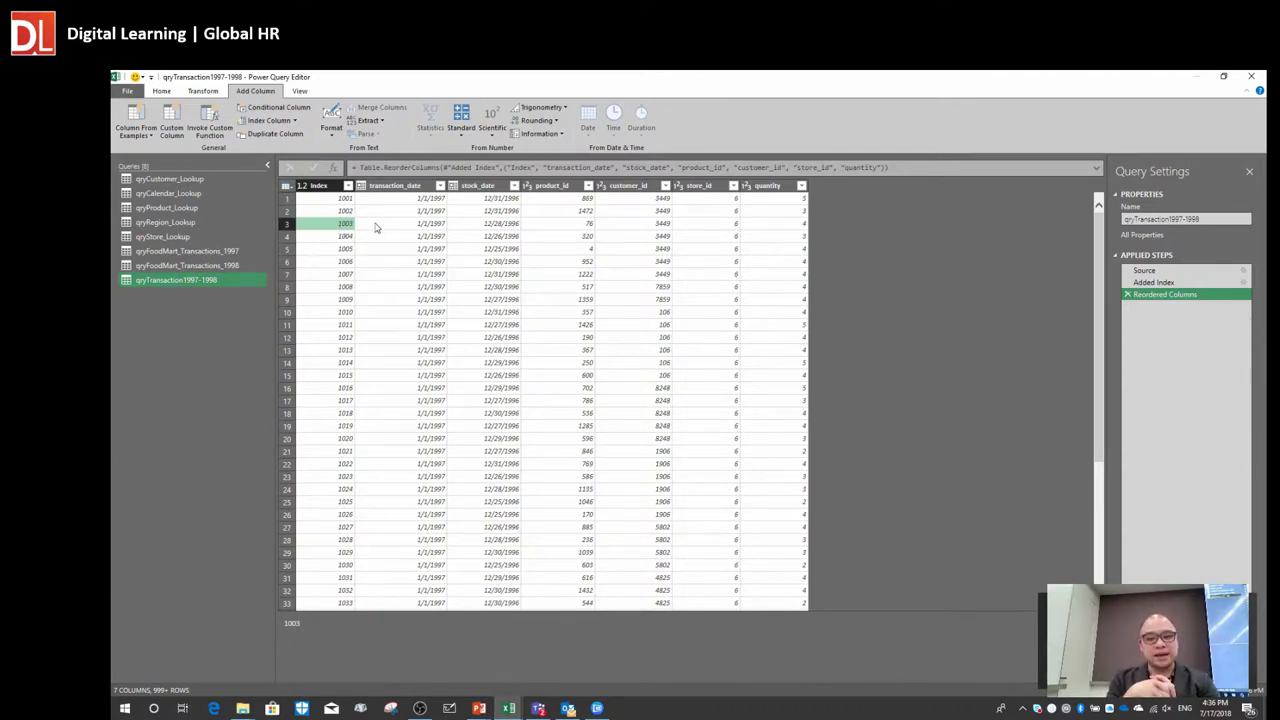
left_click(441, 262)
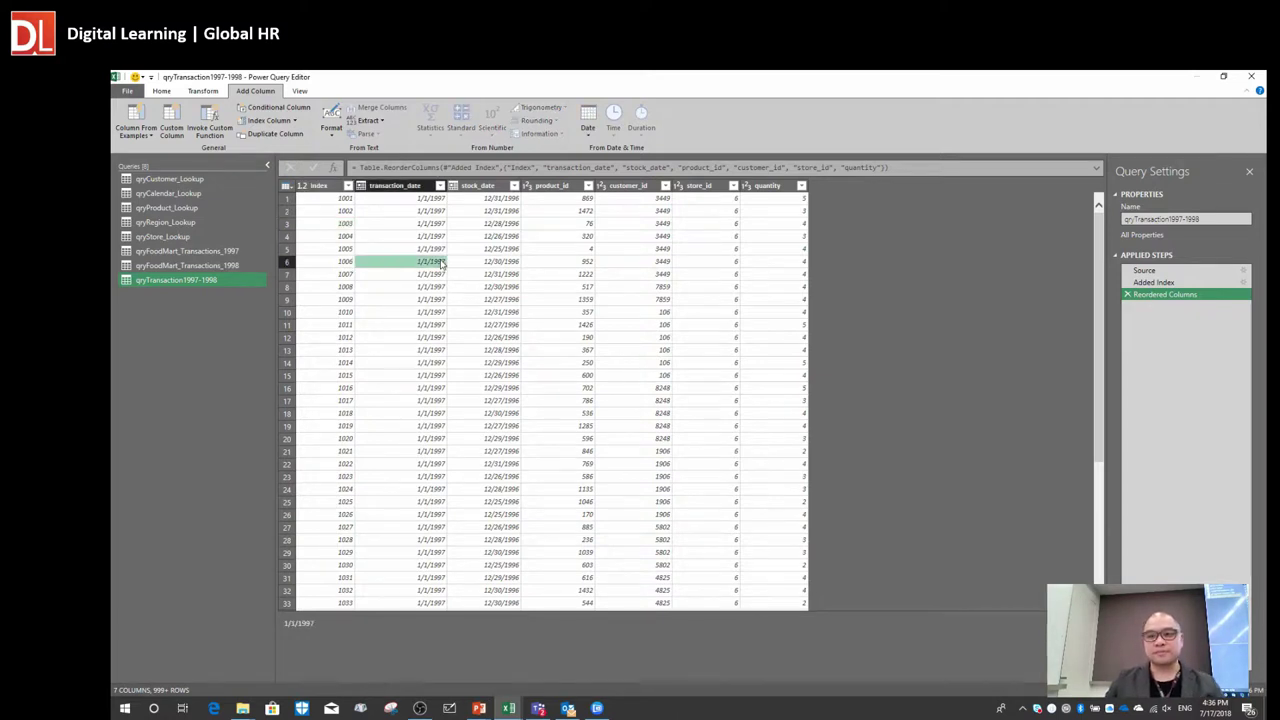
left_click(416, 226)
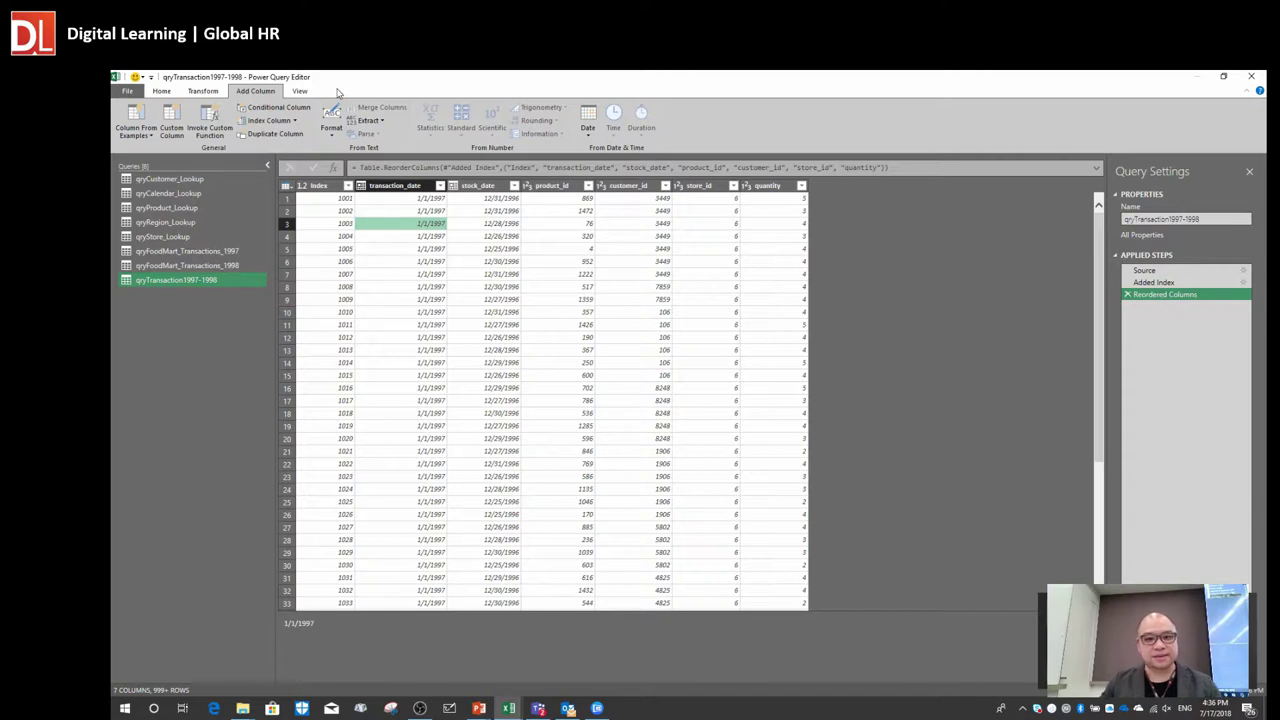
- Close the query editor and load the combined query as a connection only, adding its data to the Data Model
left_click(127, 91)
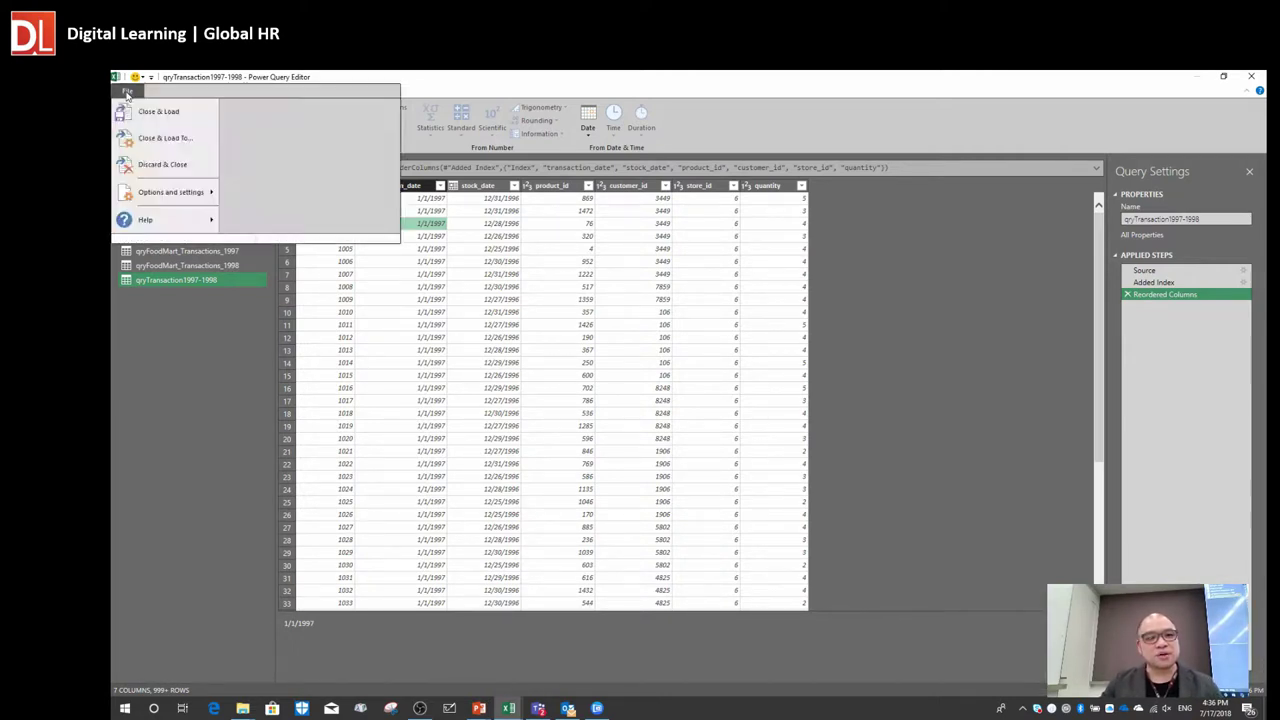
left_click(165, 138)
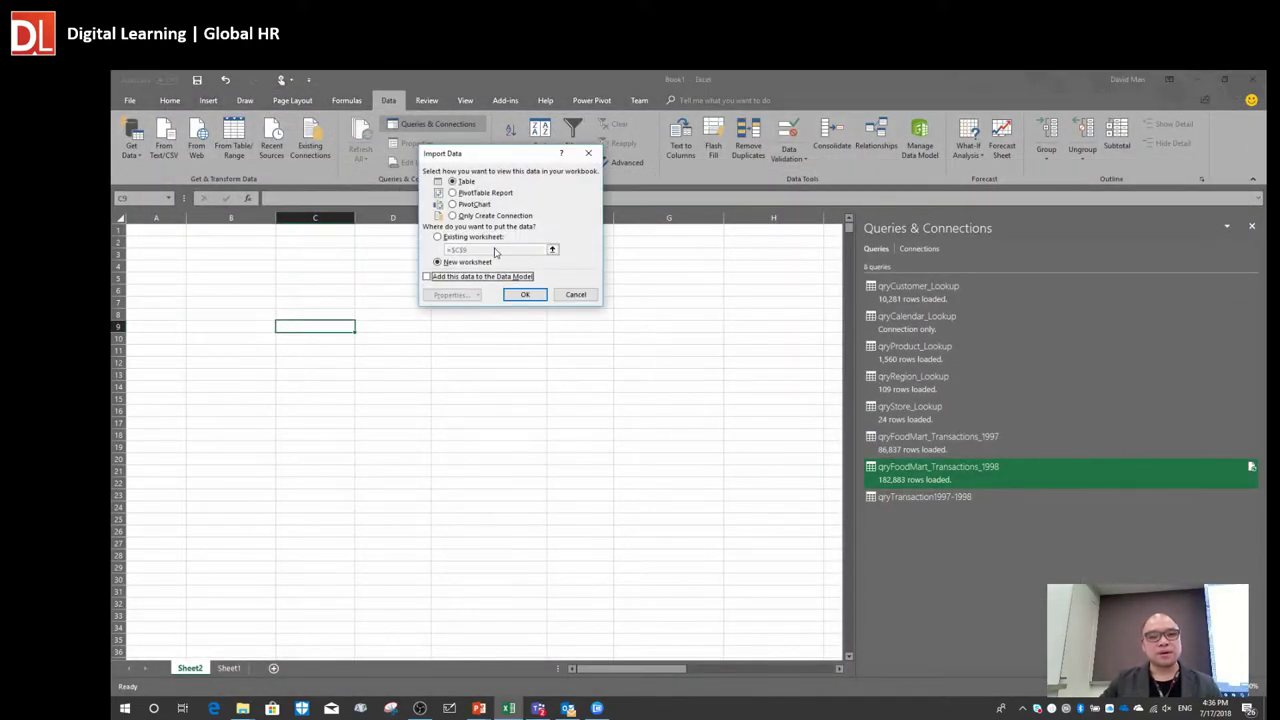
left_click(466, 215)
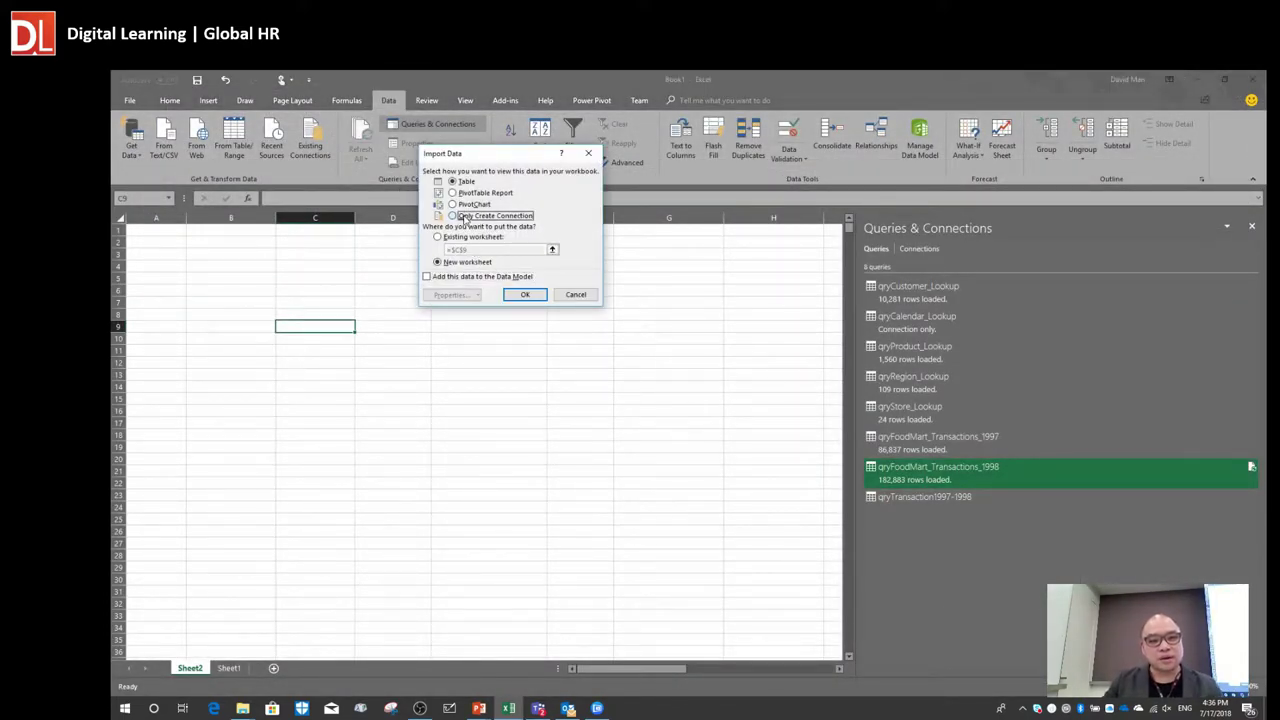
left_click(462, 278)
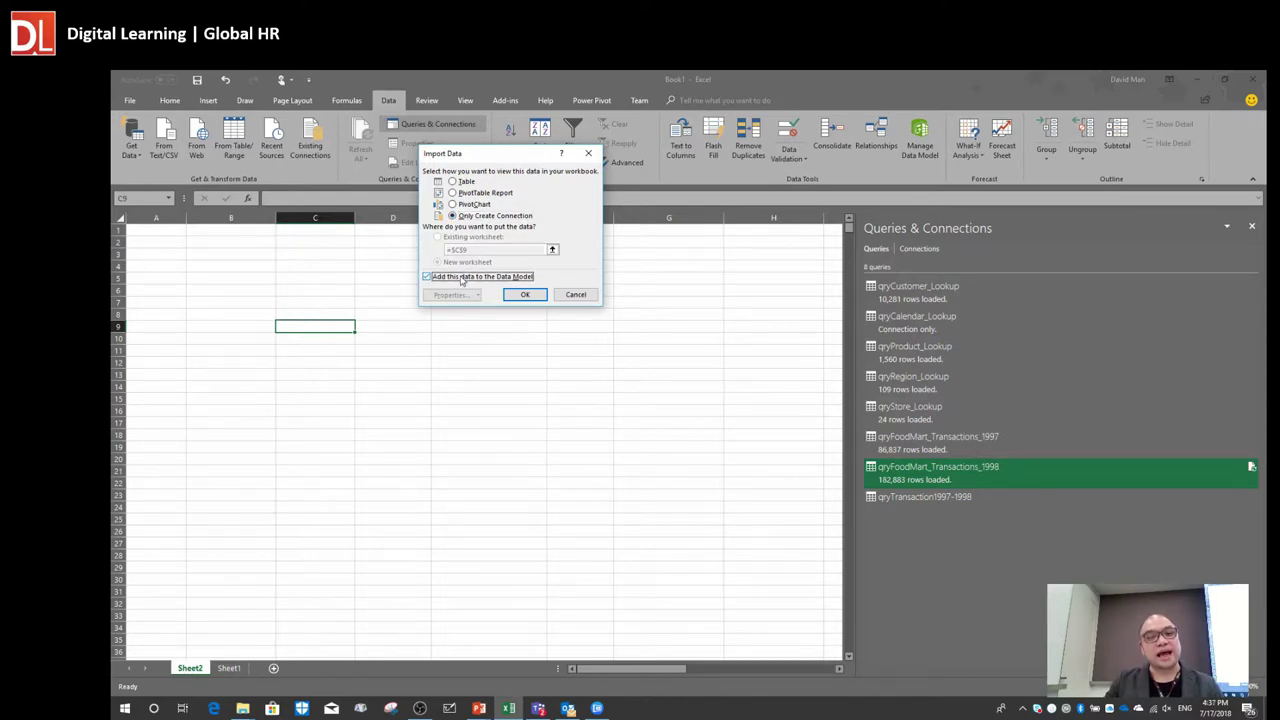
left_click(525, 295)
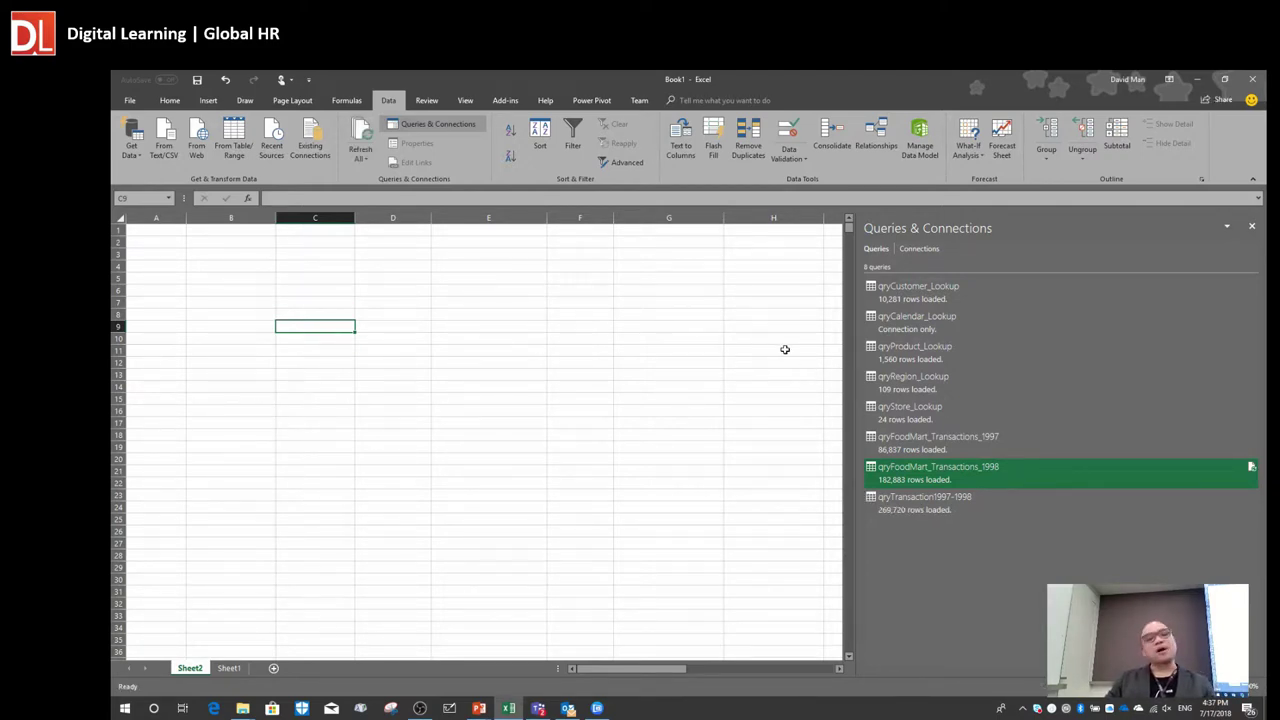
- Open the Data Model in diagram view and place the 1997 transactions table below qryRegion_Lookup and the 1998 one beside Store_Lookup
left_click(932, 148)
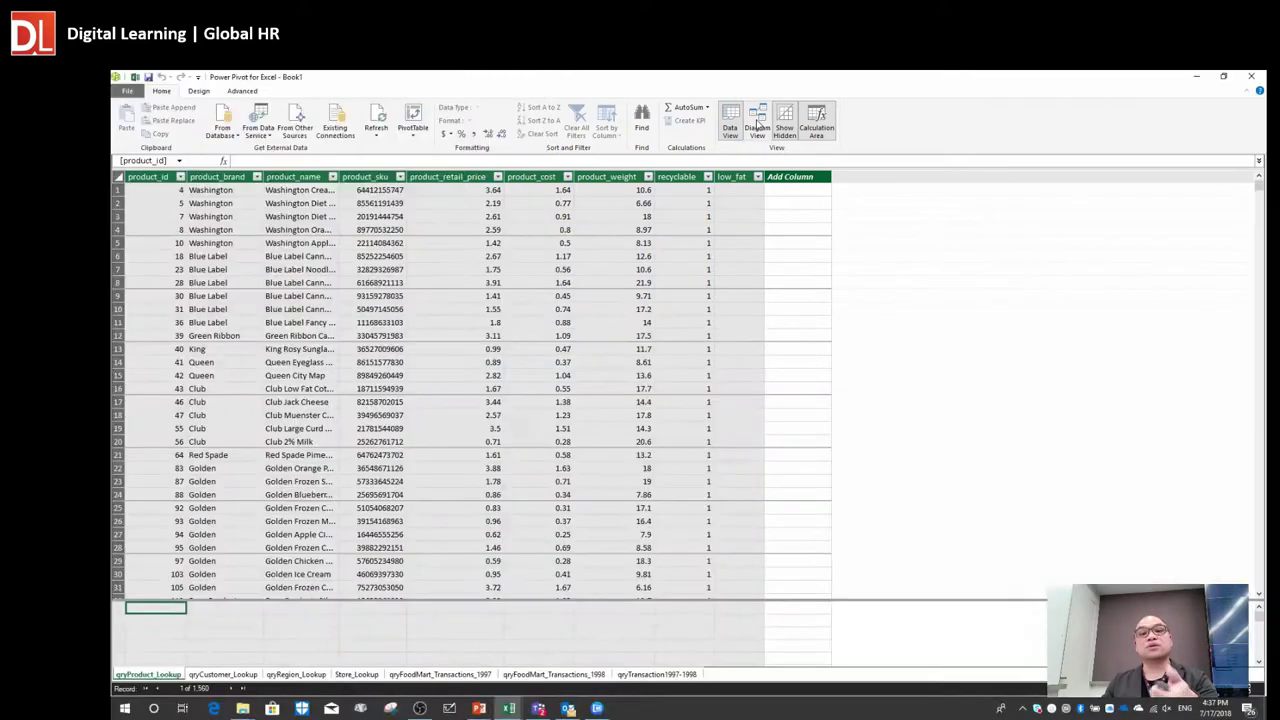
left_click(758, 120)
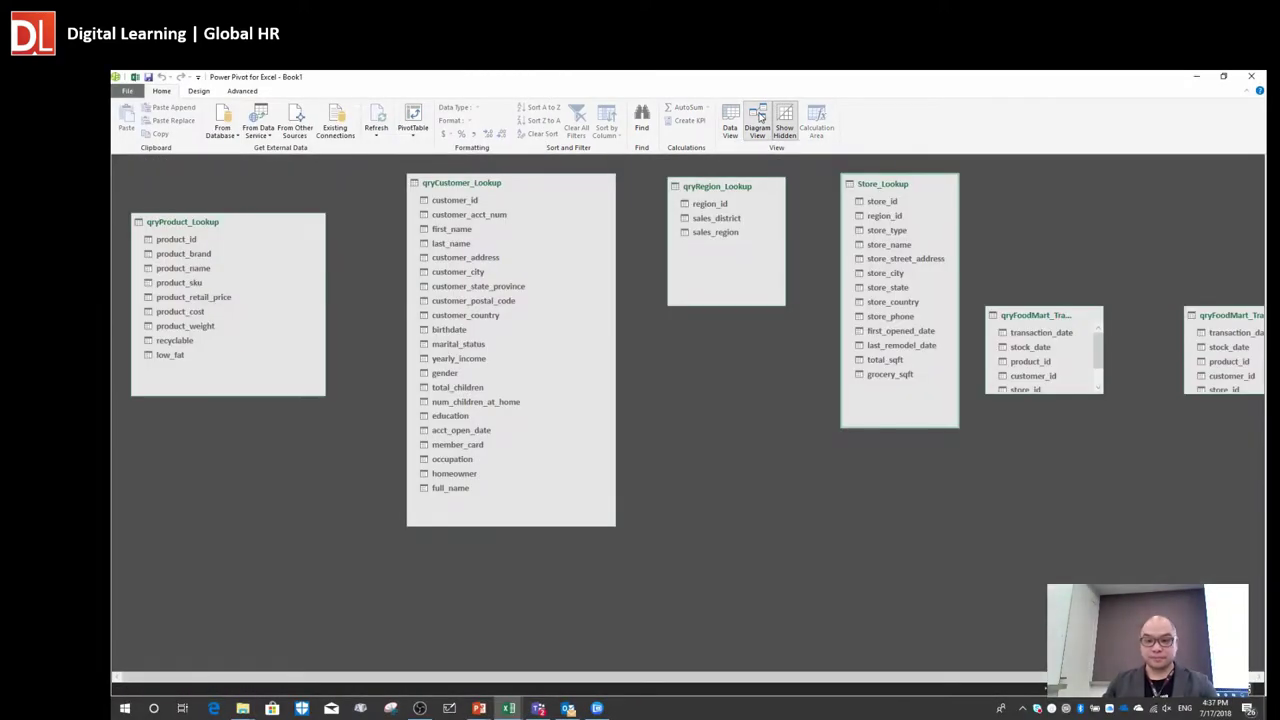
left_click_drag(1018, 304, 709, 376)
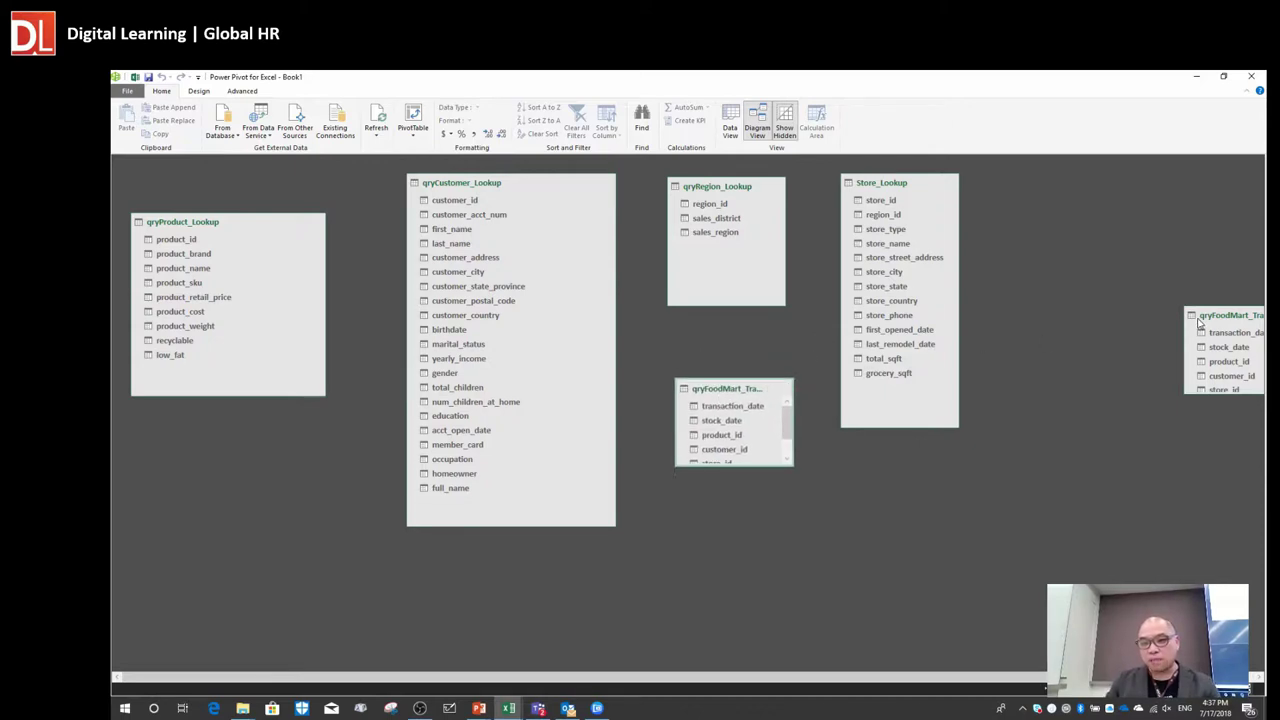
left_click_drag(1225, 318, 1053, 301)
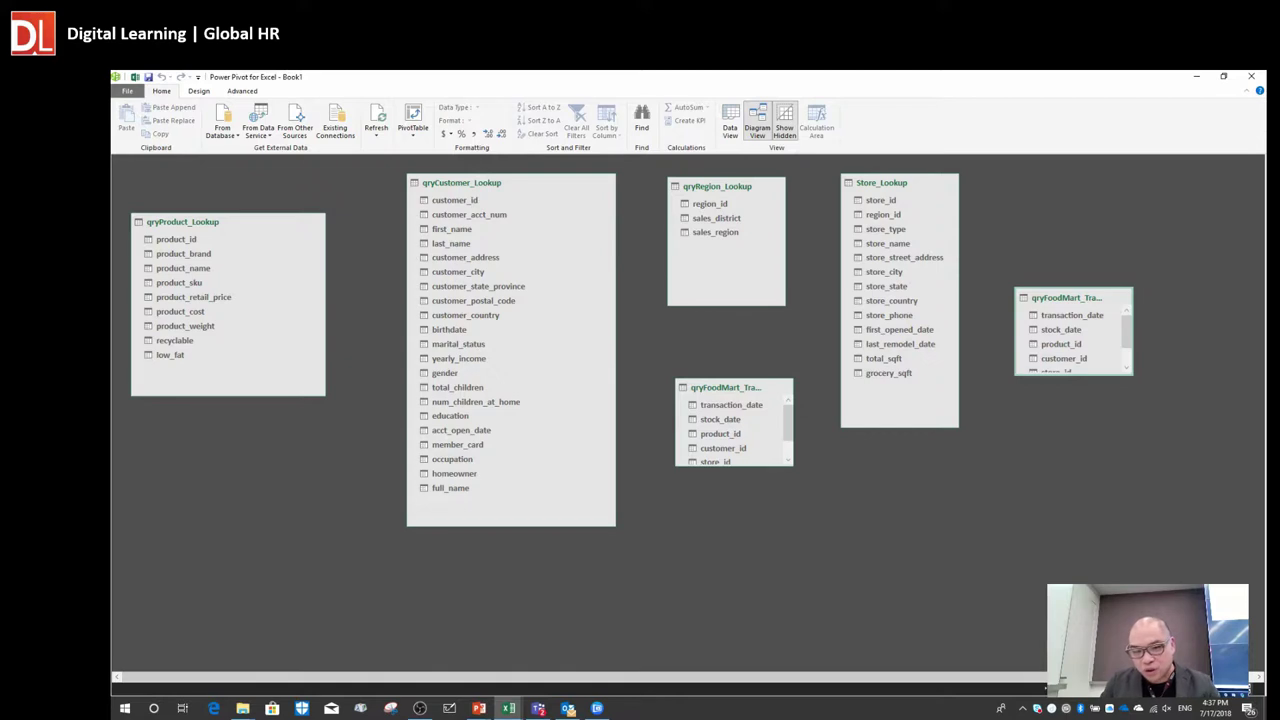
- Bring the distant qryTransaction1997-1998 table next to Store_Lookup in the diagram, with the 1998 transactions table shifted down below it
left_click_drag(1259, 677, 1259, 677)
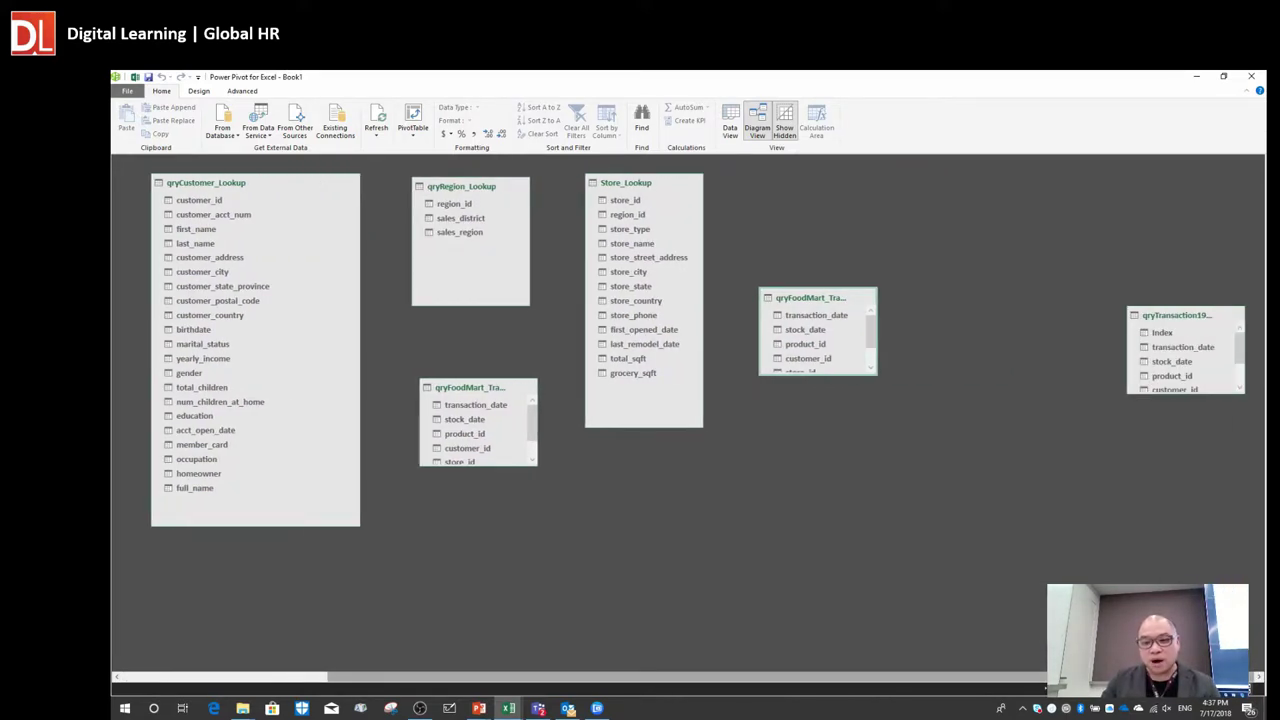
scroll(955, 692, "left", 5)
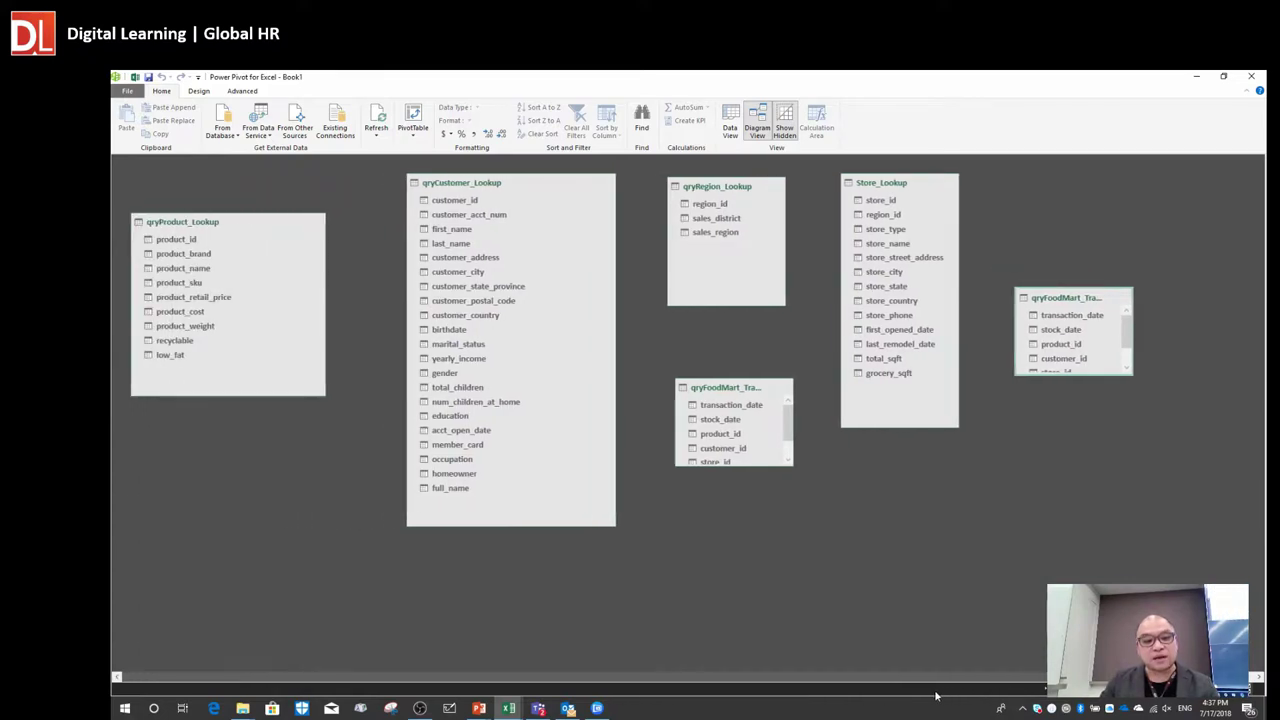
scroll(955, 692, "right", 5)
scroll(923, 676, "left", 5)
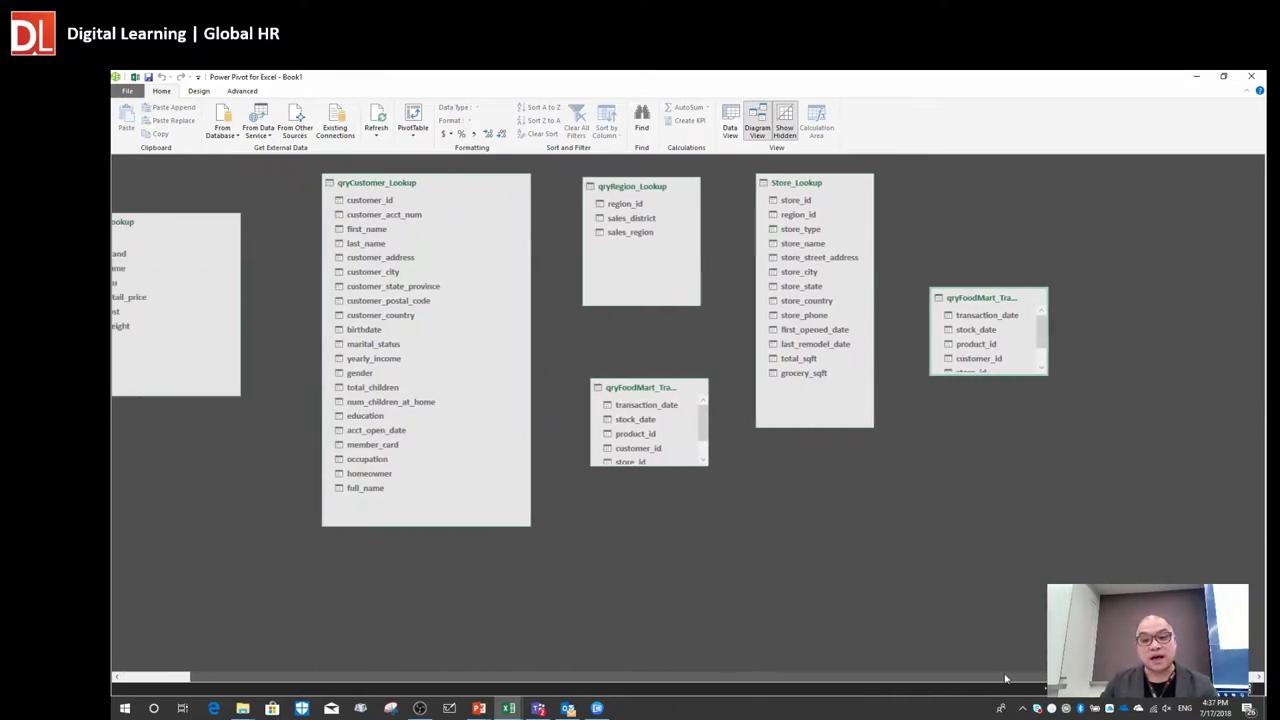
scroll(916, 676, "right", 5)
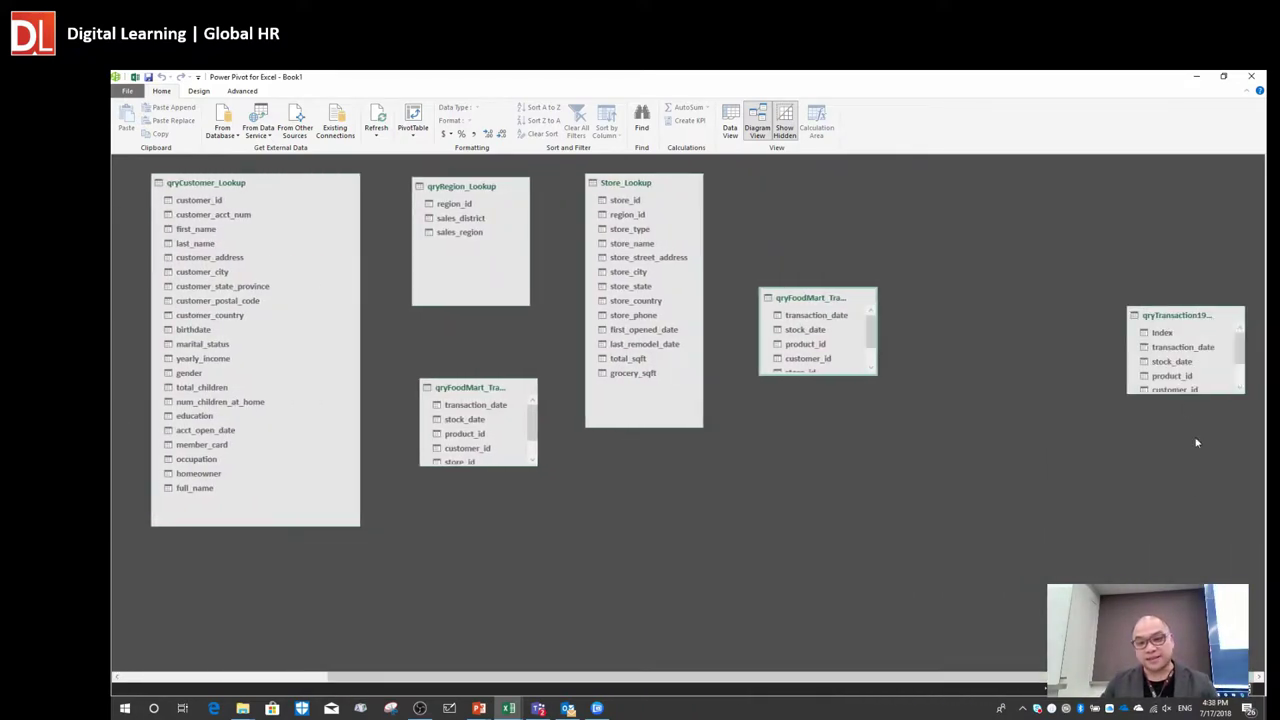
left_click_drag(1190, 320, 712, 480)
scroll(771, 500, "left", 5)
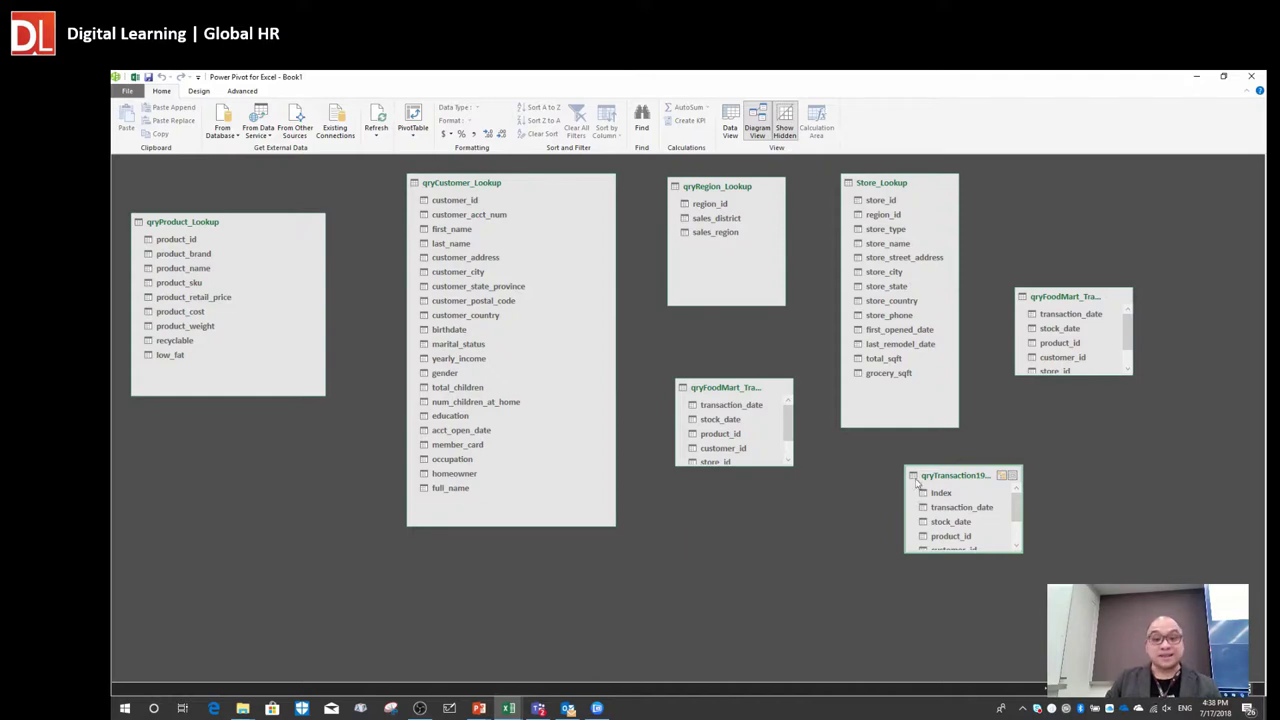
left_click_drag(950, 479, 1070, 187)
left_click_drag(1062, 298, 1059, 349)
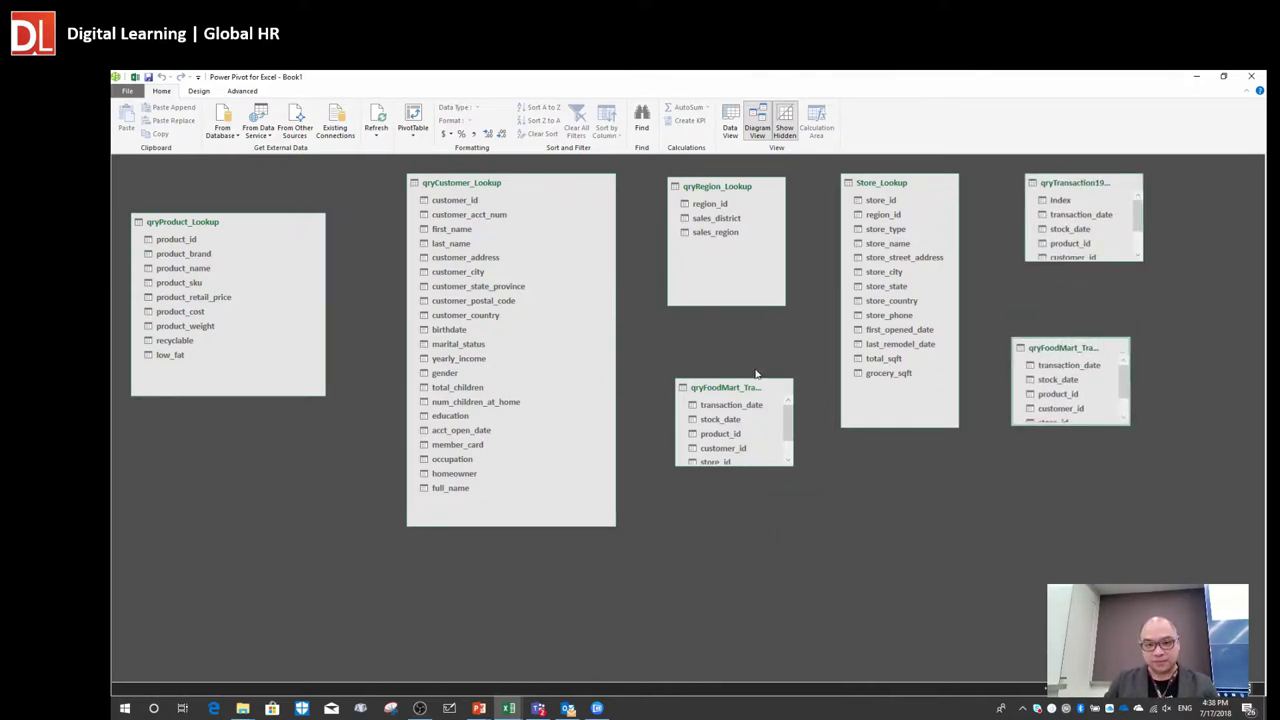
- Lengthen the 1997 transactions table to fit all its fields and shift it with the customer, region and store tables toward qryProduct_Lookup
left_click_drag(728, 465, 730, 621)
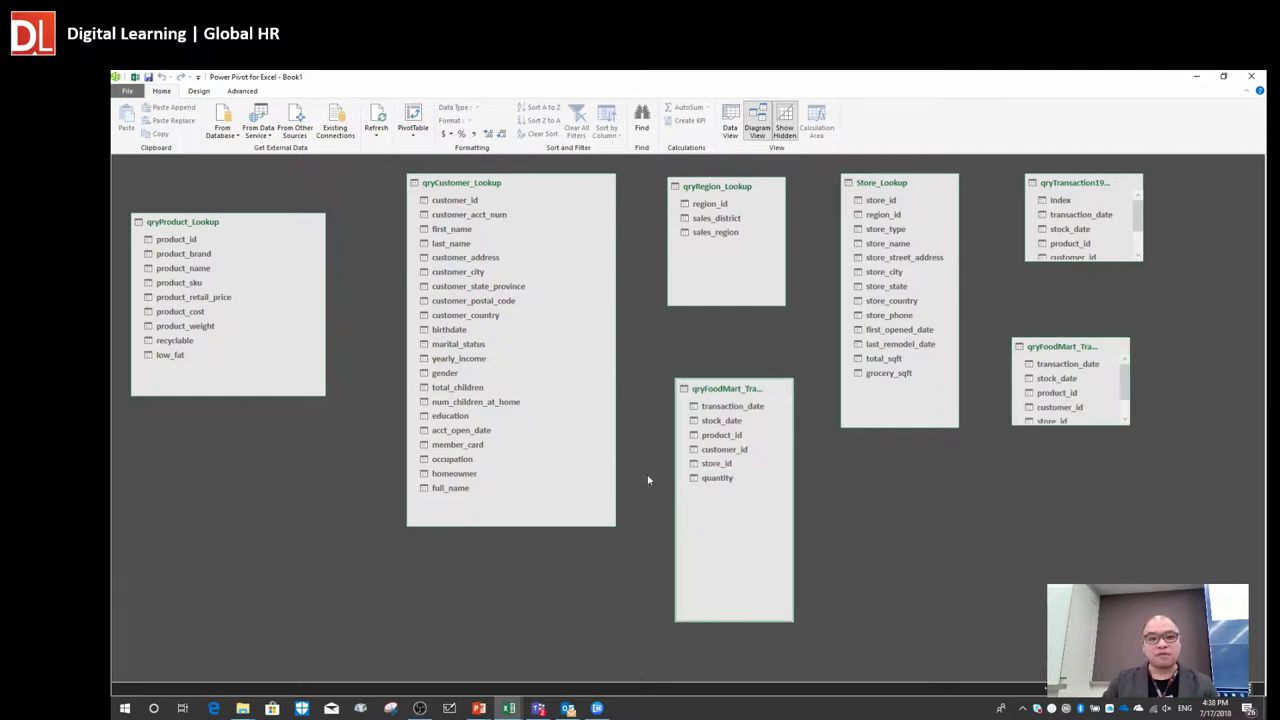
left_click_drag(478, 184, 436, 190)
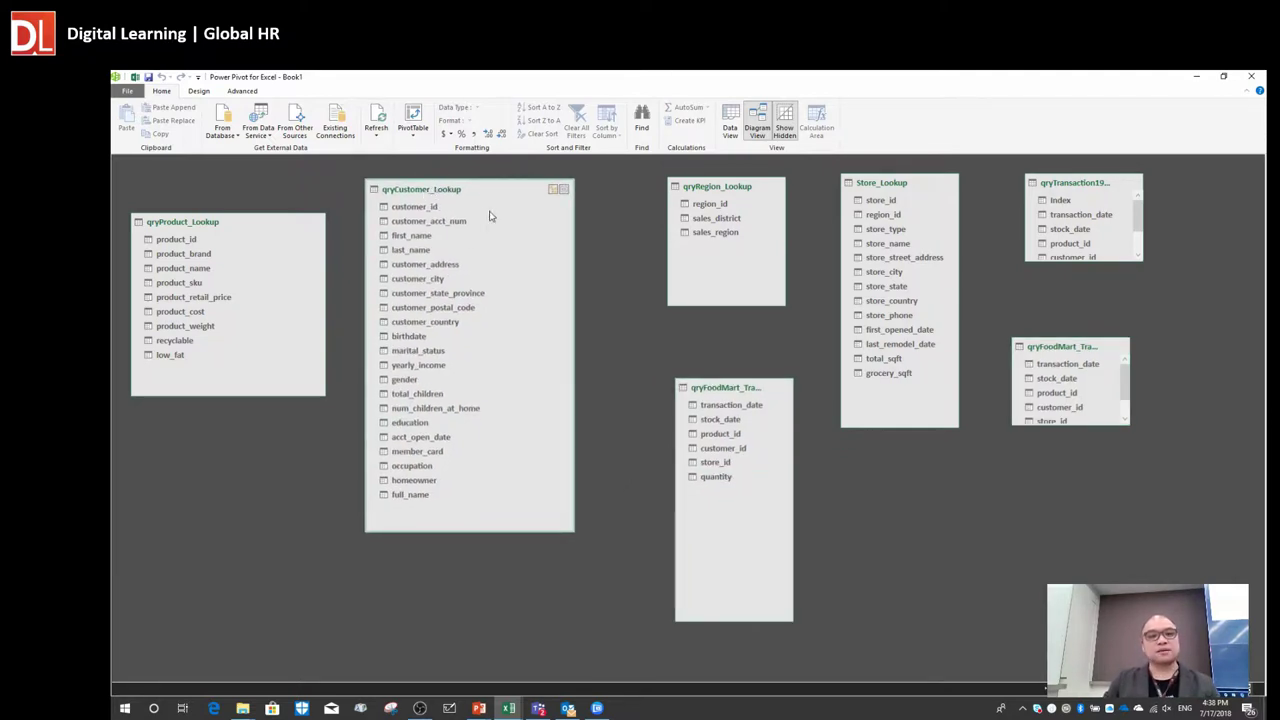
left_click_drag(726, 199, 695, 203)
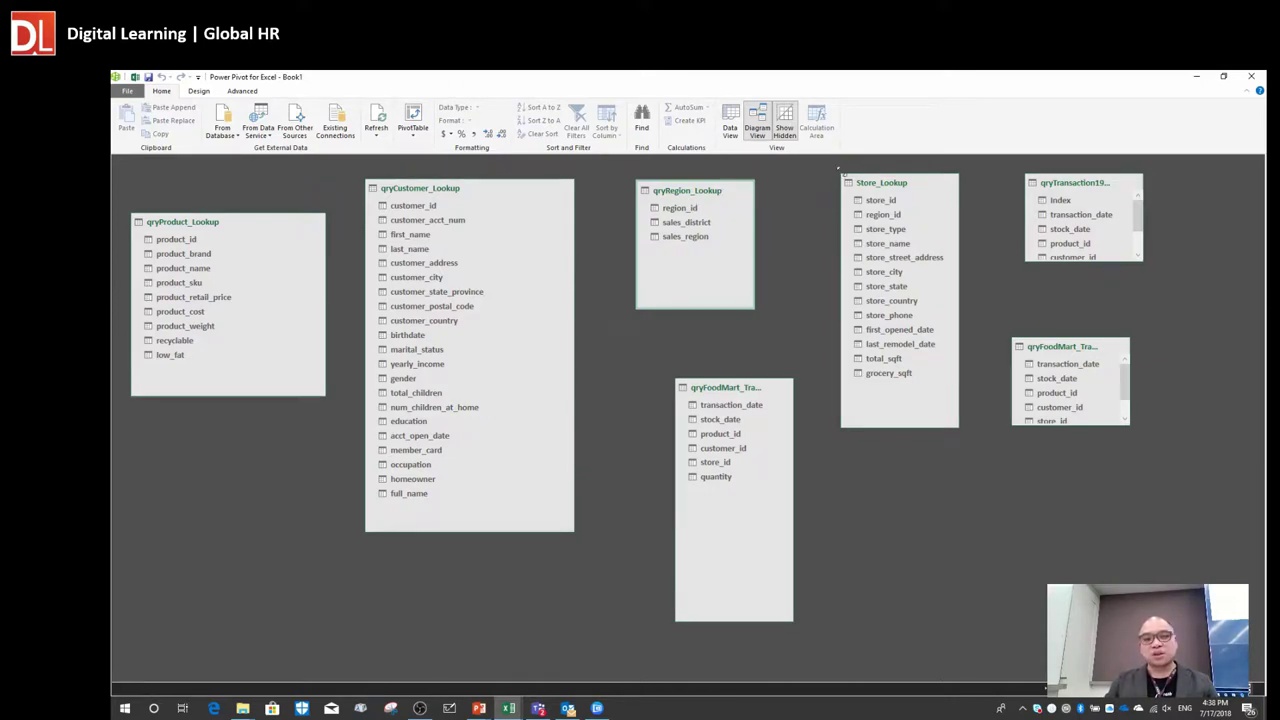
left_click_drag(840, 171, 819, 190)
left_click_drag(716, 391, 684, 396)
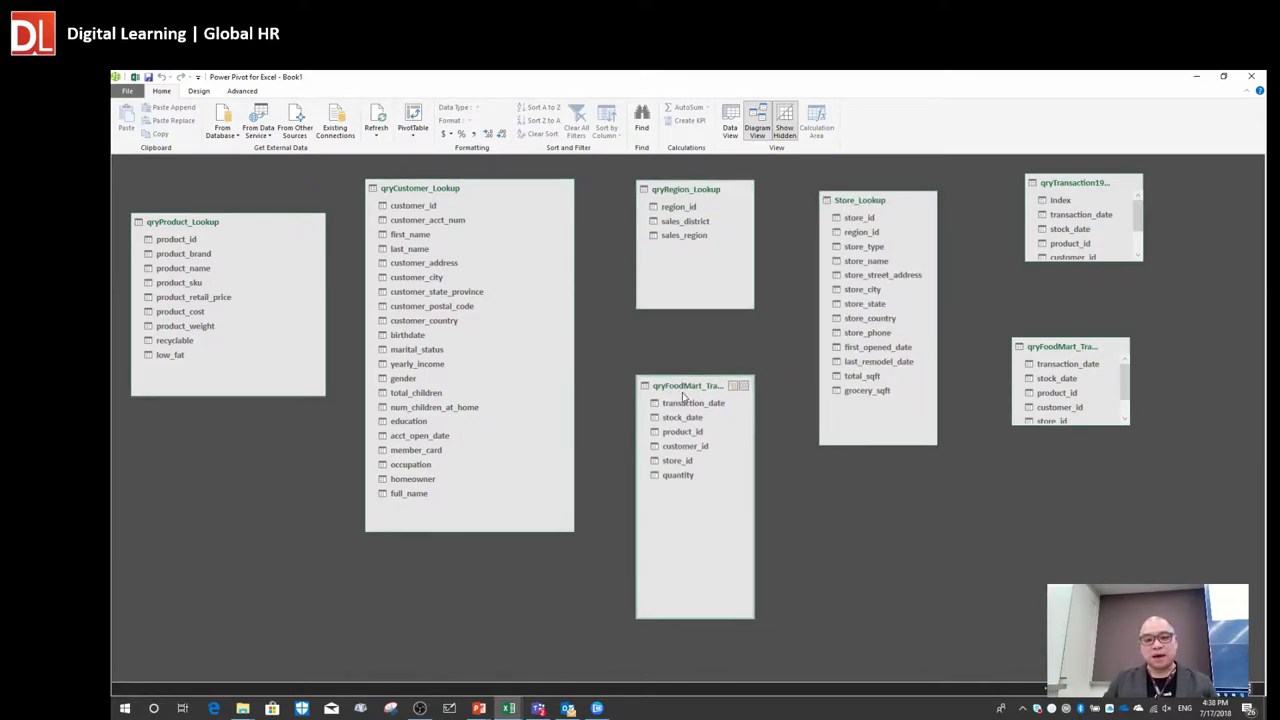
- Widen the 1997 and 1998 transactions tables to fit their names, set them aside near Store_Lookup, and place qryTransaction1997-1998 below qryRegion_Lookup
left_click_drag(756, 427, 882, 427)
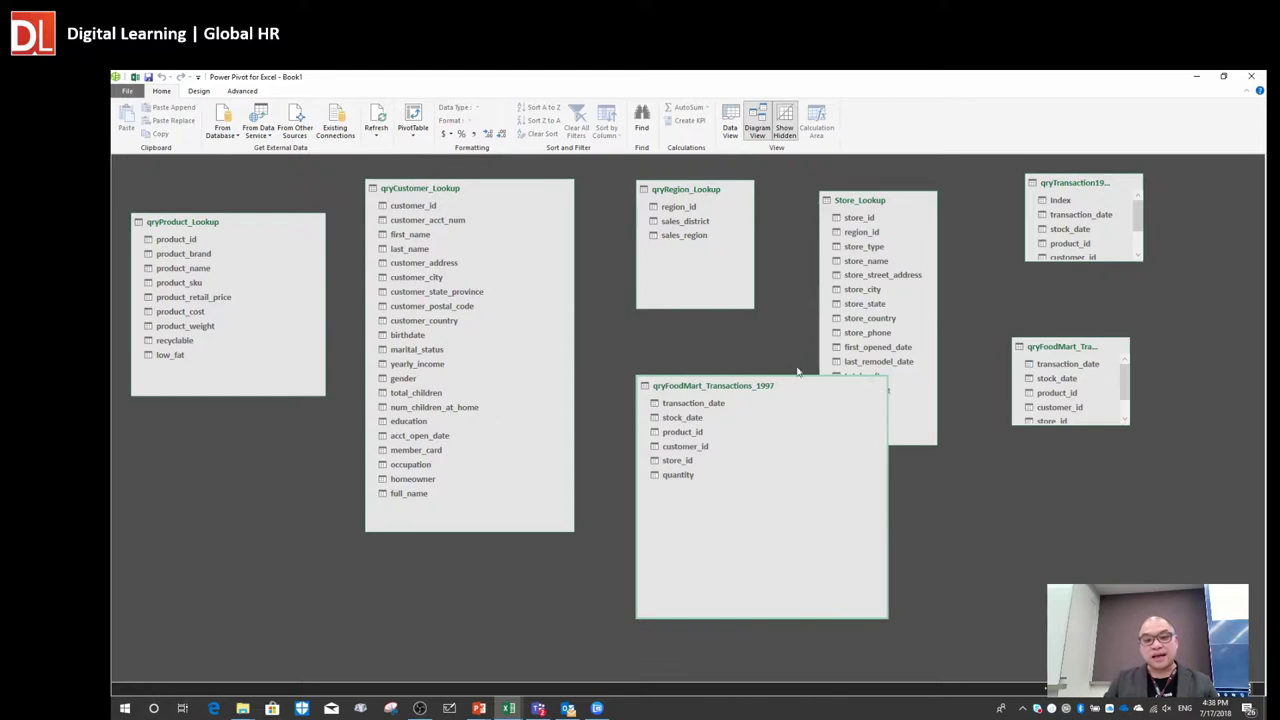
left_click_drag(788, 389, 1047, 432)
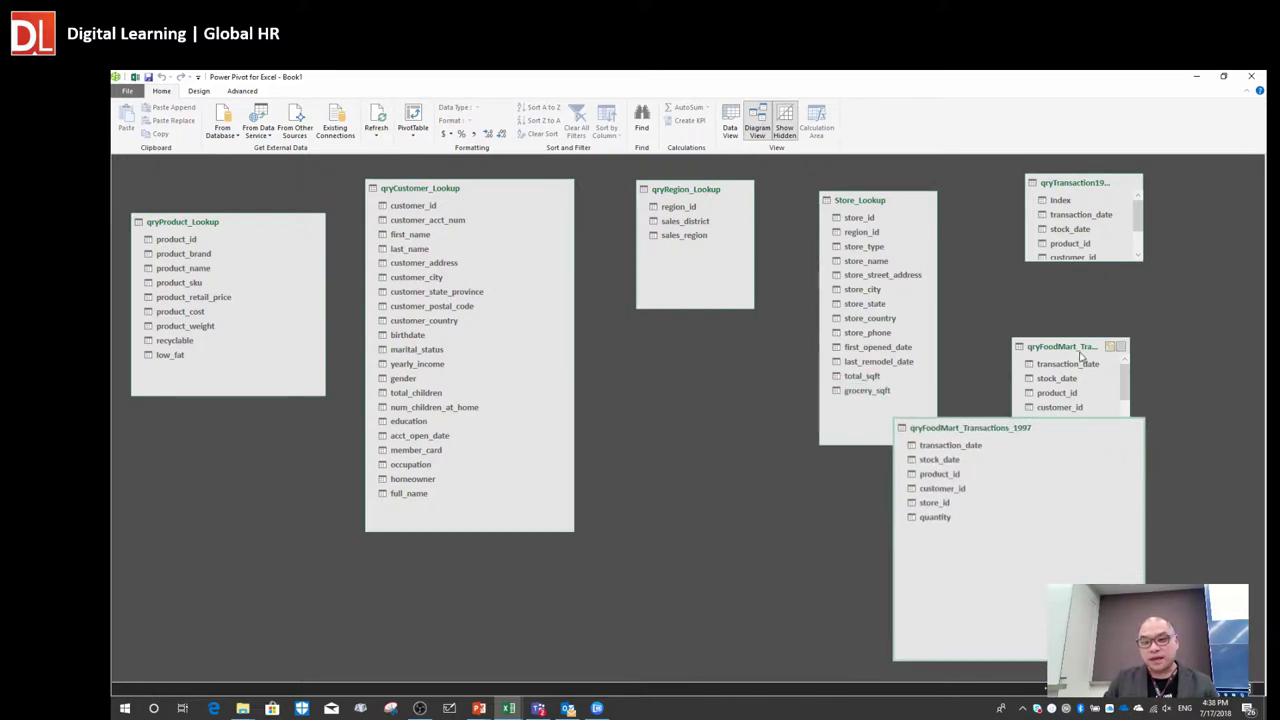
left_click_drag(1067, 353, 826, 410)
left_click_drag(726, 380, 1109, 302)
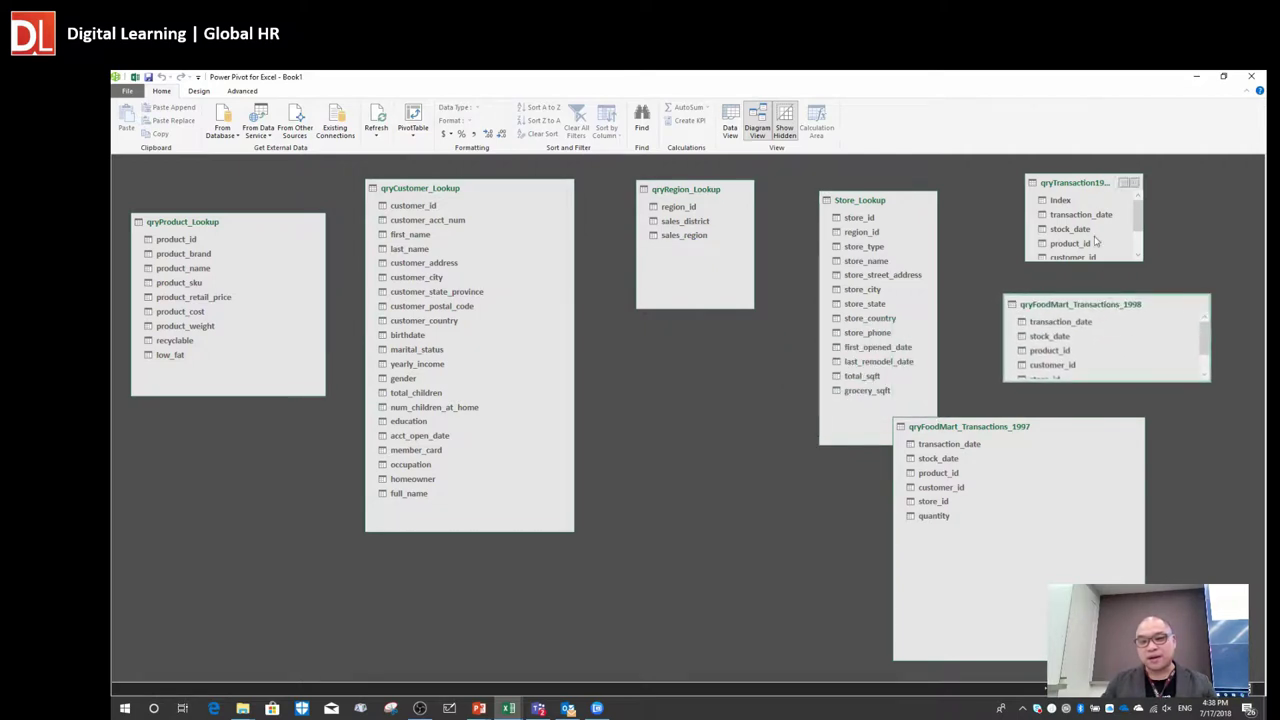
left_click_drag(1078, 183, 675, 406)
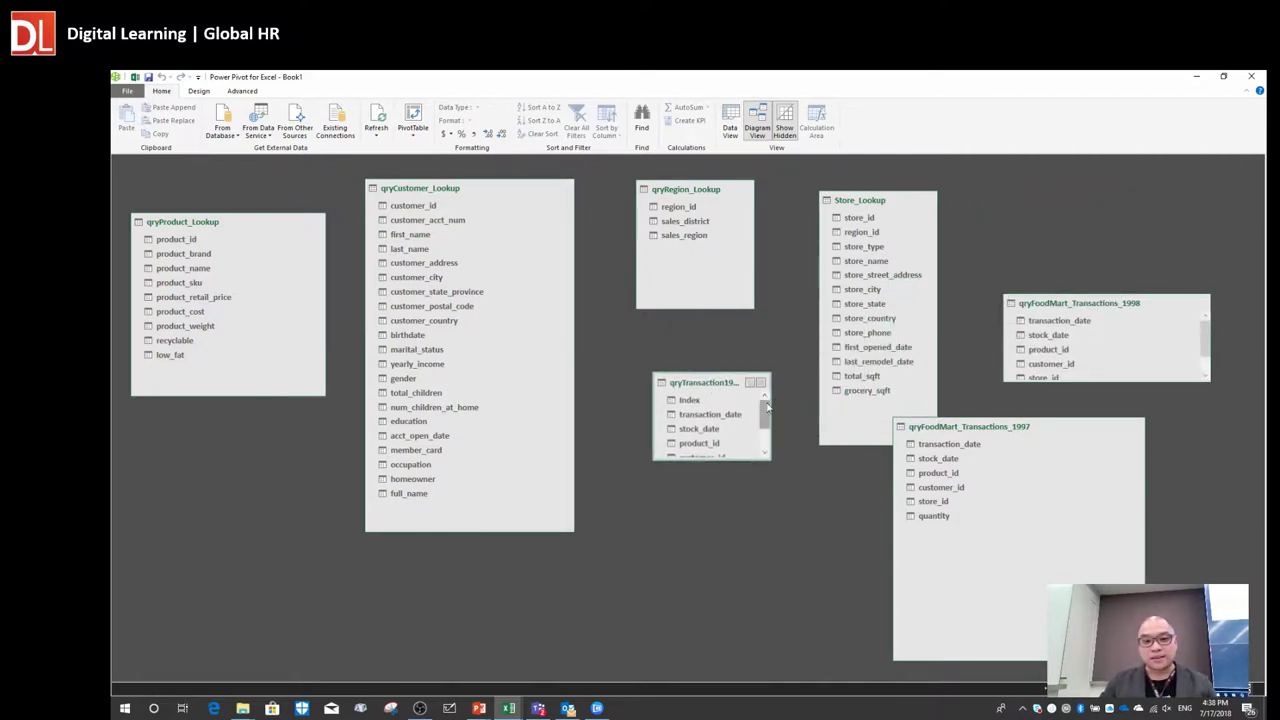
- Widen qryTransaction1997-1998 to fit its full name, place it lower beneath qryRegion_Lookup, and raise Store_Lookup slightly to keep the two apart
left_click_drag(775, 403, 906, 400)
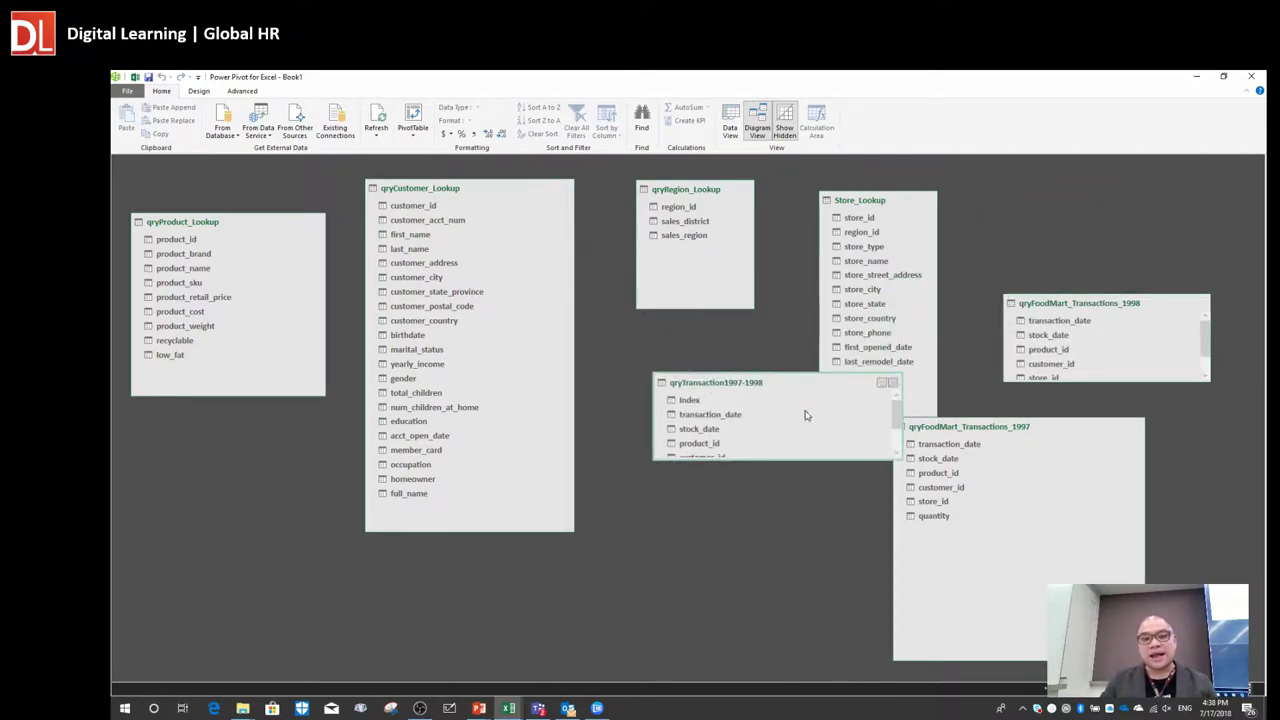
left_click_drag(815, 385, 760, 476)
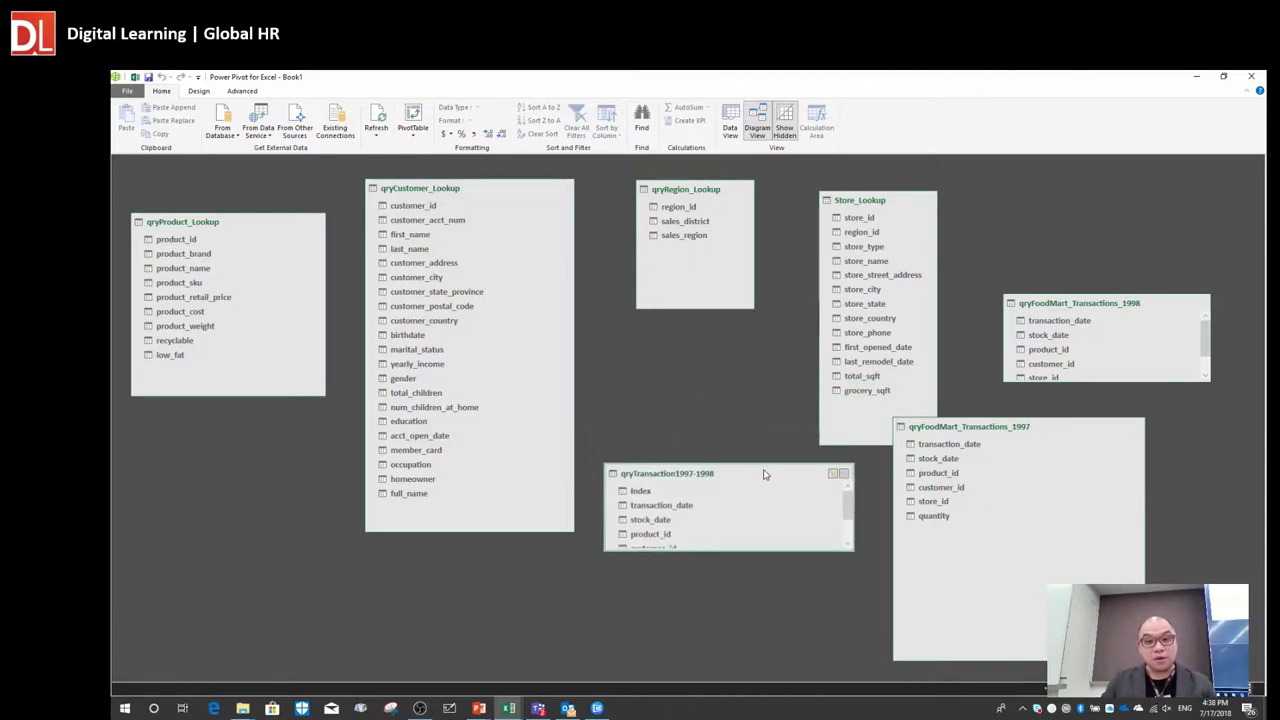
left_click_drag(856, 201, 841, 184)
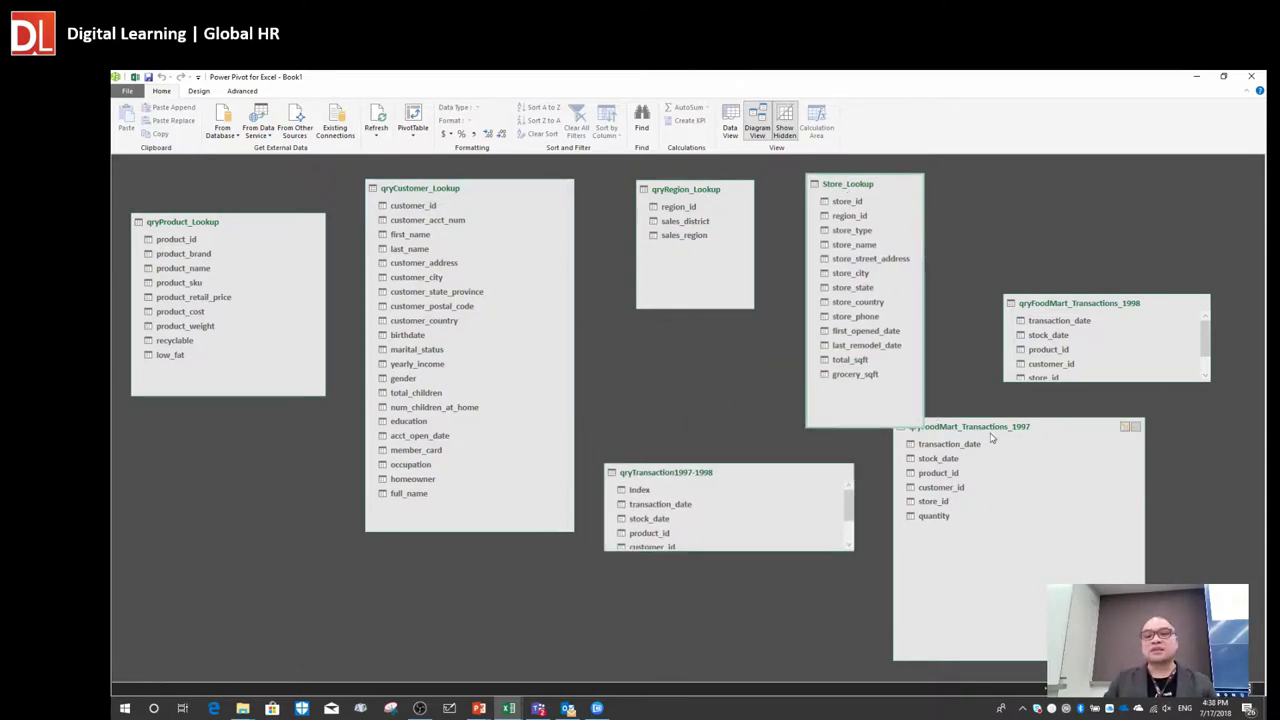
- Set the 1997 and 1998 transactions tables apart beyond Store_Lookup, with the 1998 table stacked above the 1997 one
left_click_drag(1131, 426, 1256, 424)
left_click_drag(1093, 303, 1098, 235)
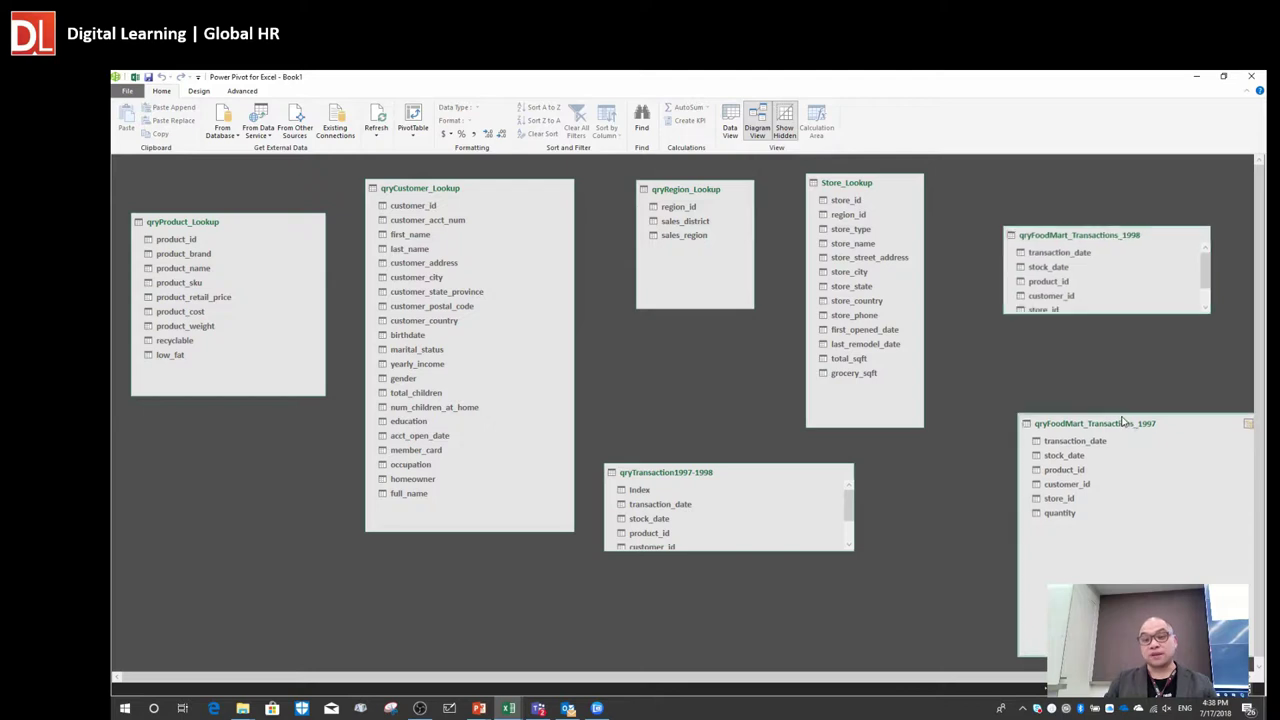
left_click_drag(1110, 424, 1081, 362)
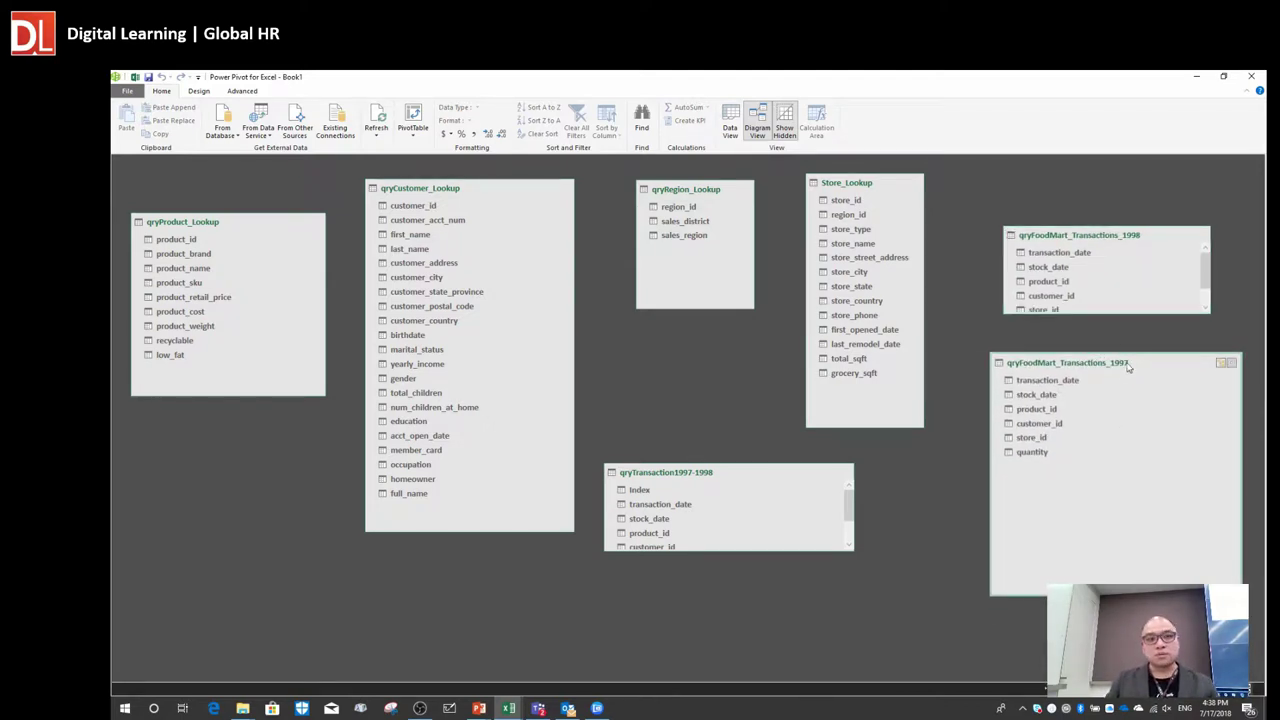
- Try to delete qryFoodMart_Transactions_1998 from the model in the diagram, and shift the 1997 transactions table closer to it
left_click(1084, 232)
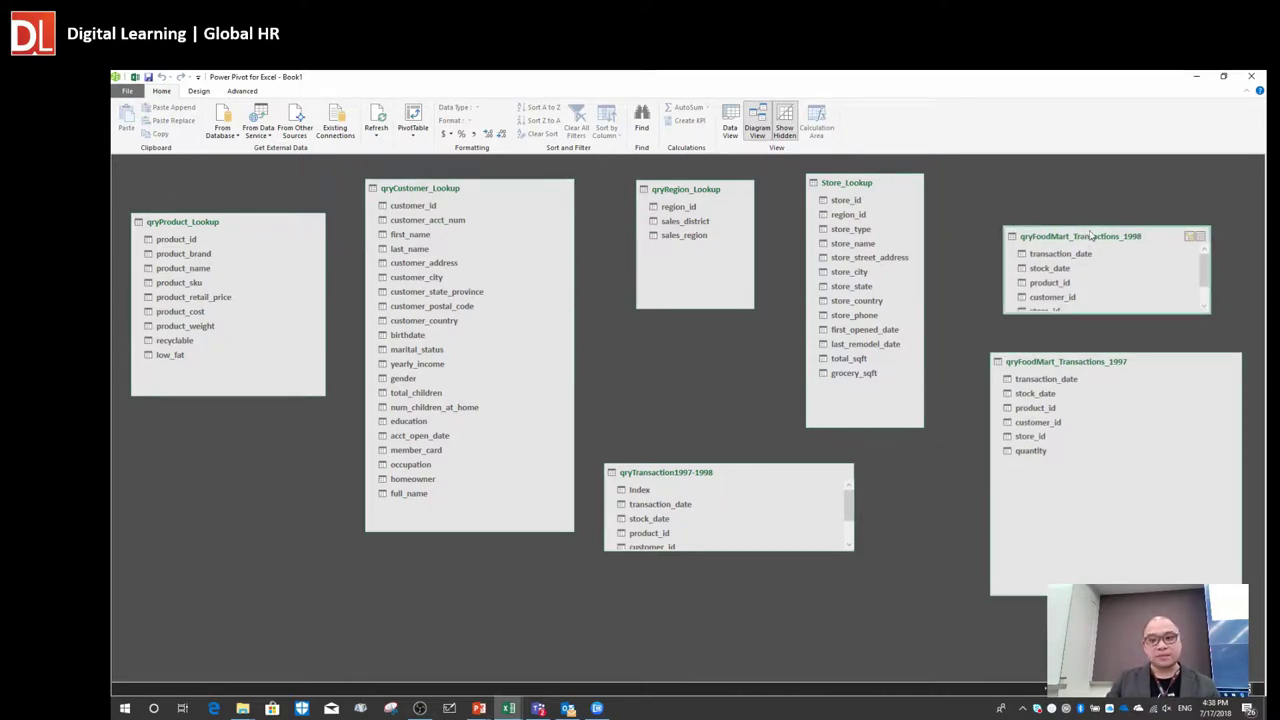
right_click(1091, 233)
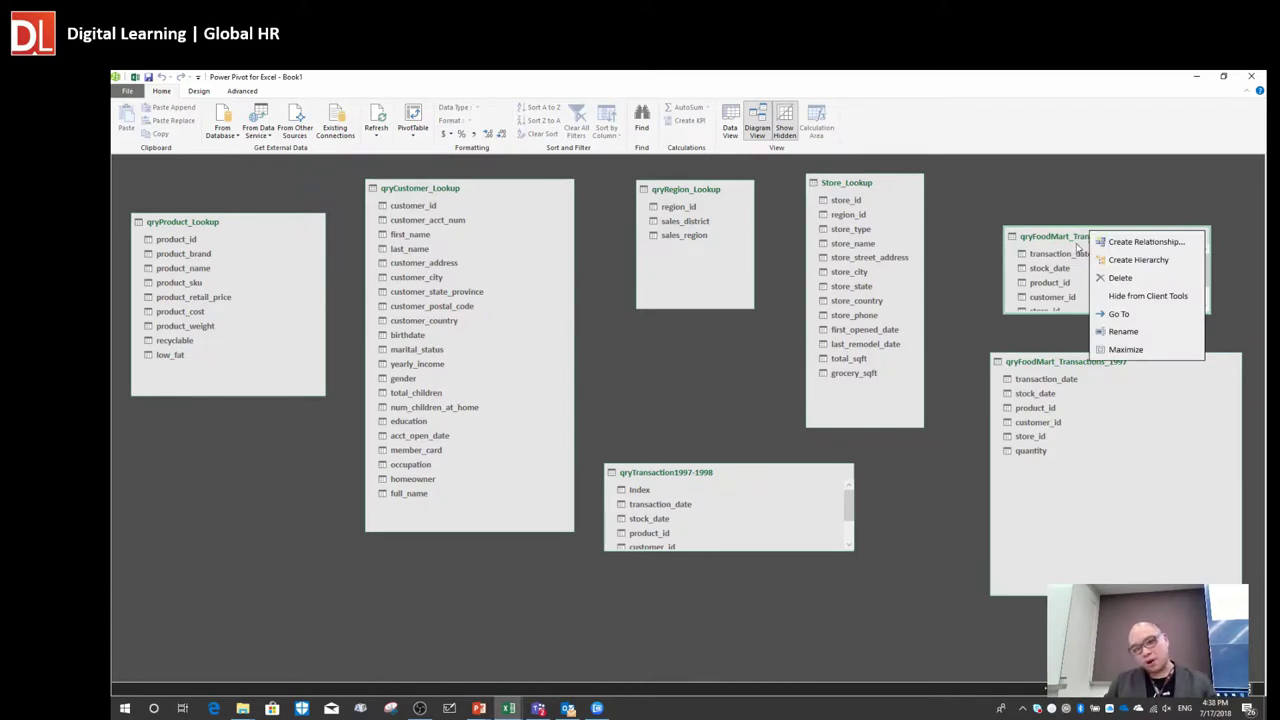
left_click(1062, 246)
left_click_drag(1072, 245, 1082, 212)
right_click(1086, 208)
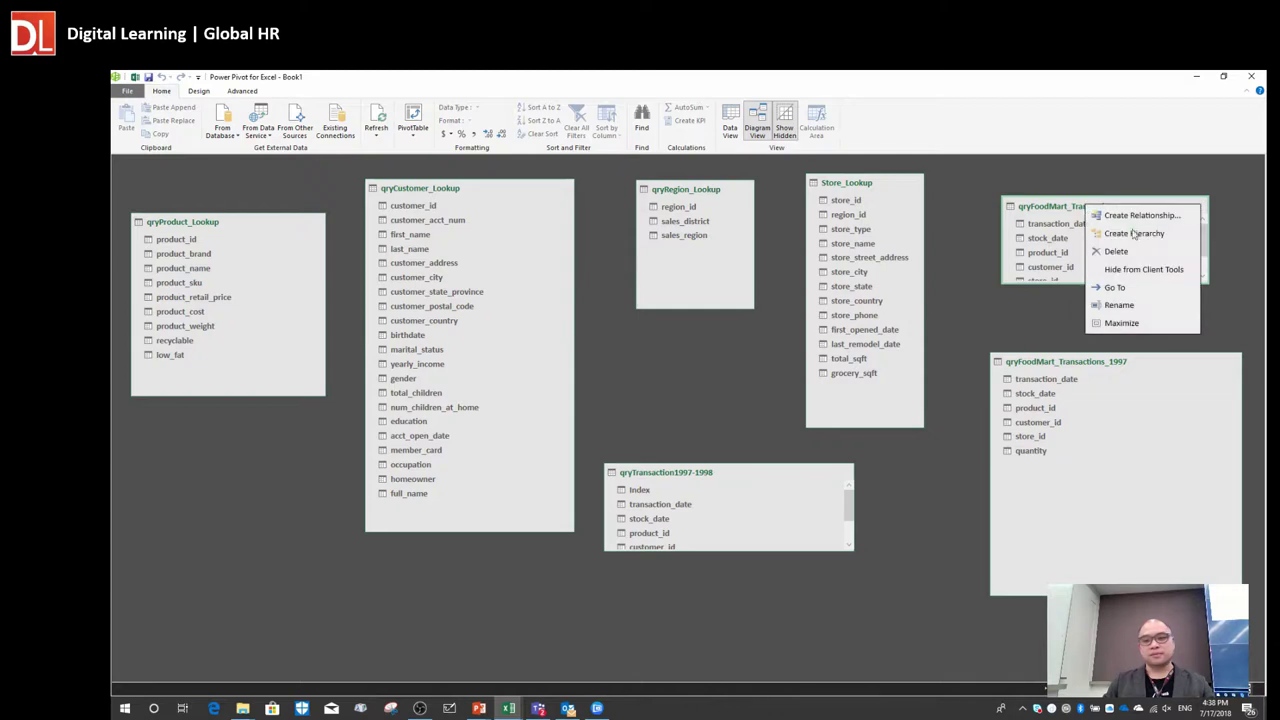
left_click(1148, 256)
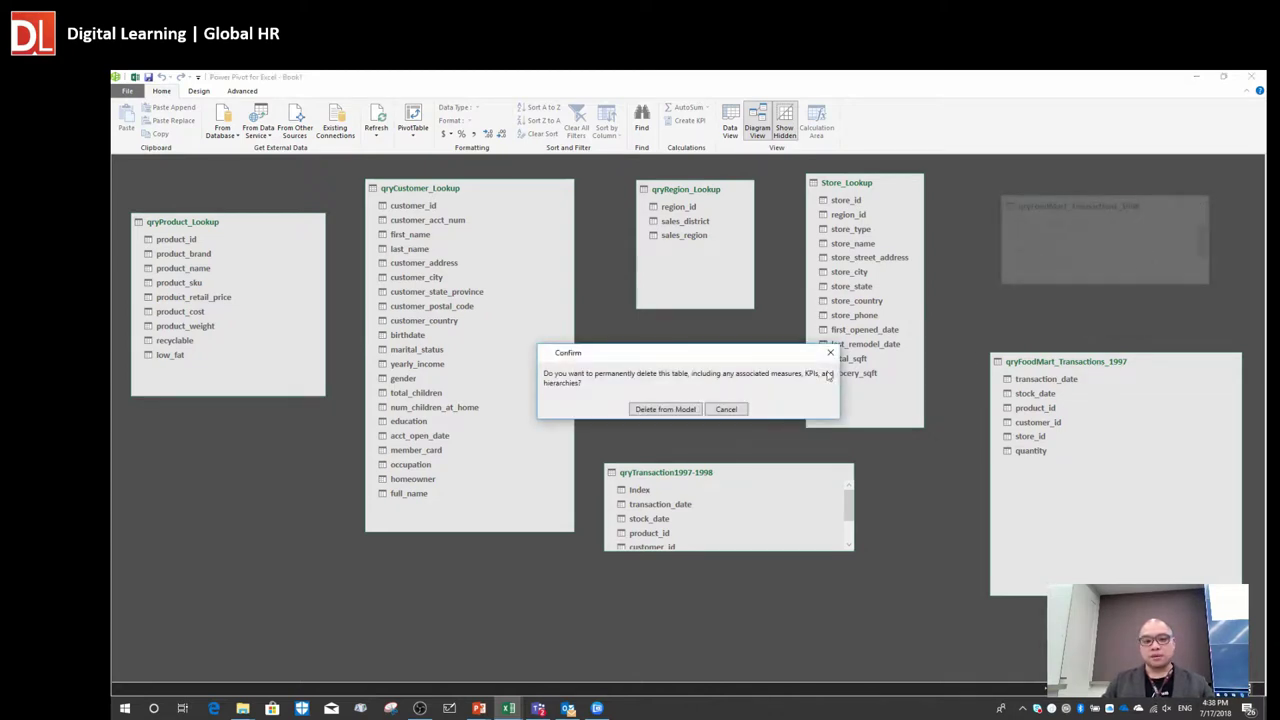
left_click(684, 409)
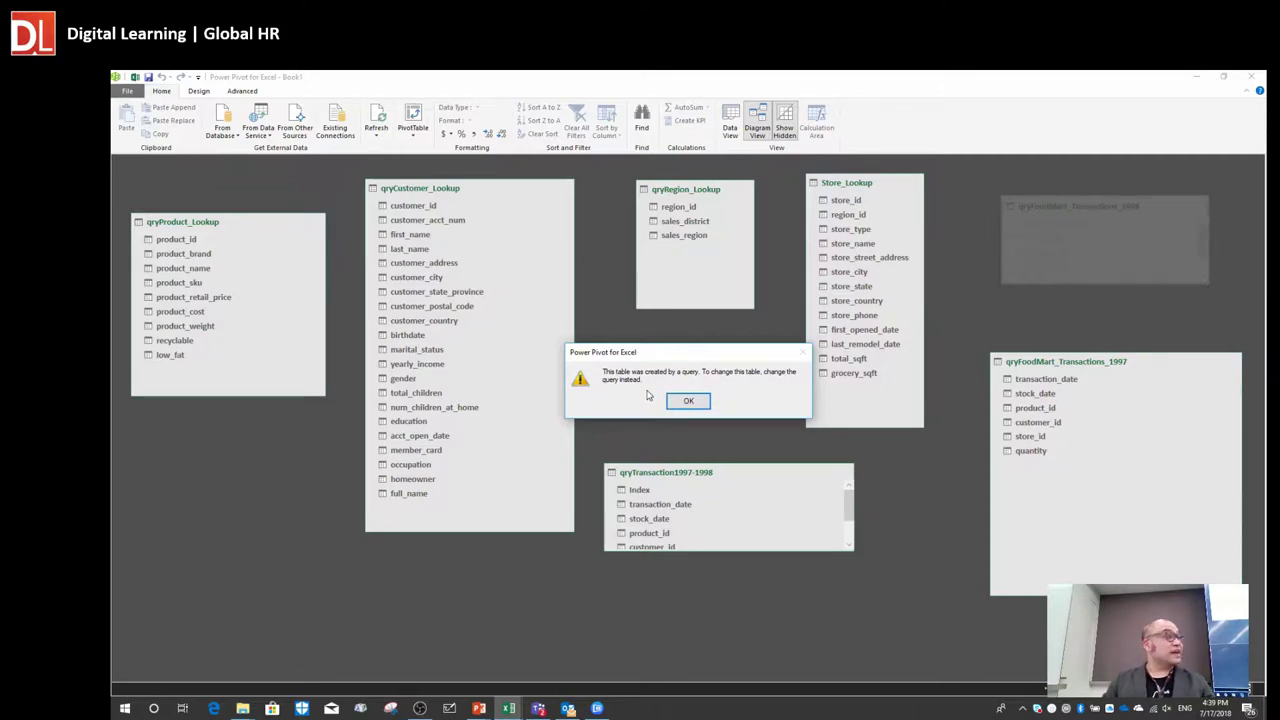
left_click(686, 402)
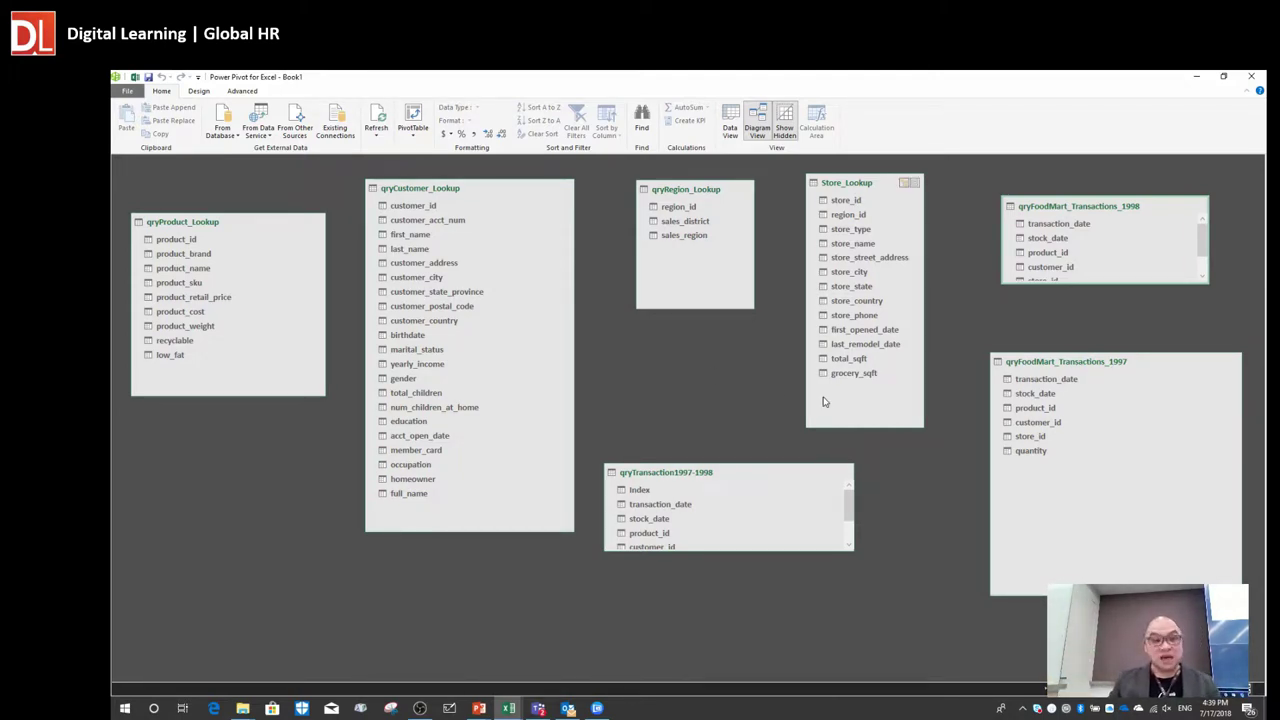
left_click_drag(1106, 365, 1081, 340)
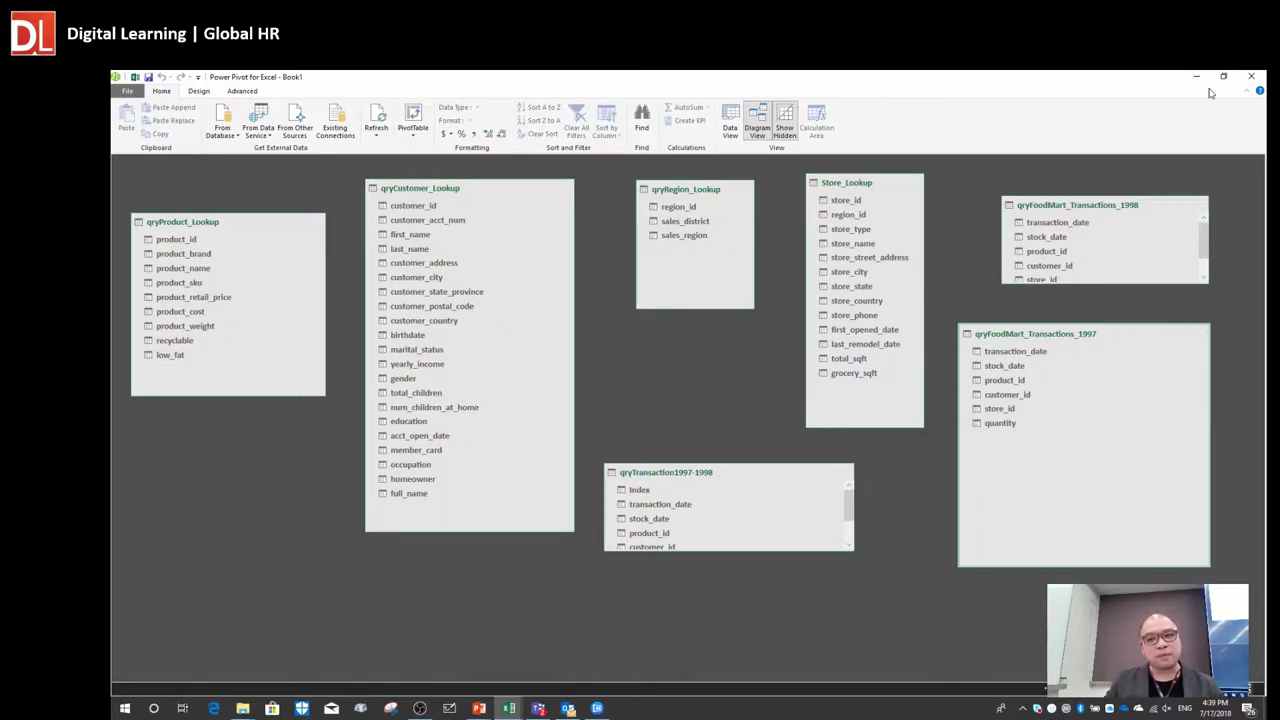
- Leave the Power Pivot window and change how qryFoodMart_Transactions_1997 loads to Only Create Connection, without adding it to the Data Model
left_click(1261, 78)
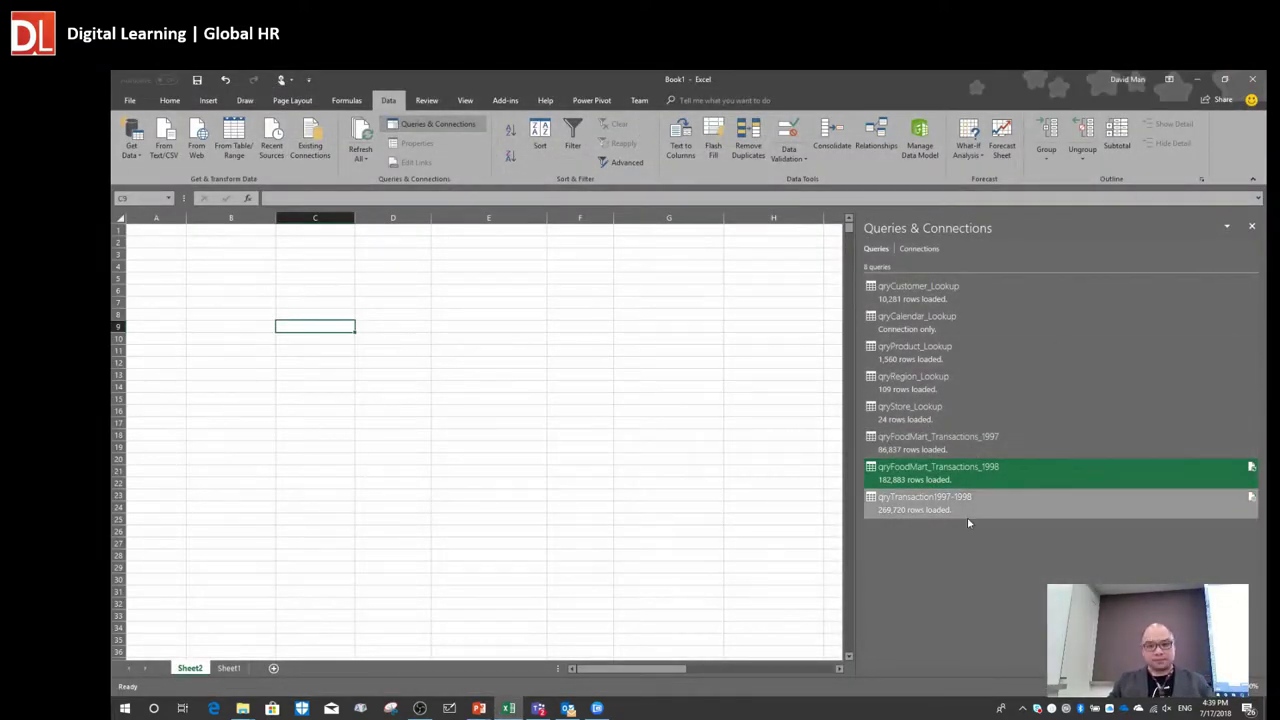
left_click(945, 440)
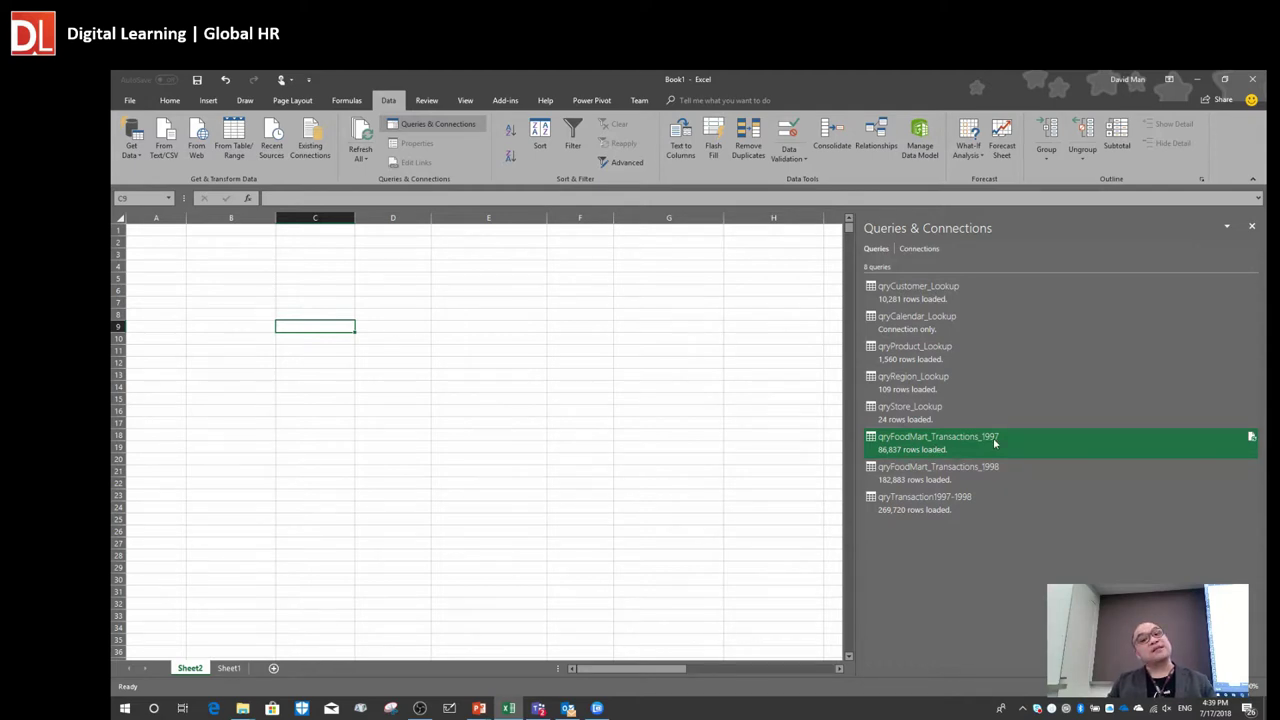
mouse_move(947, 443)
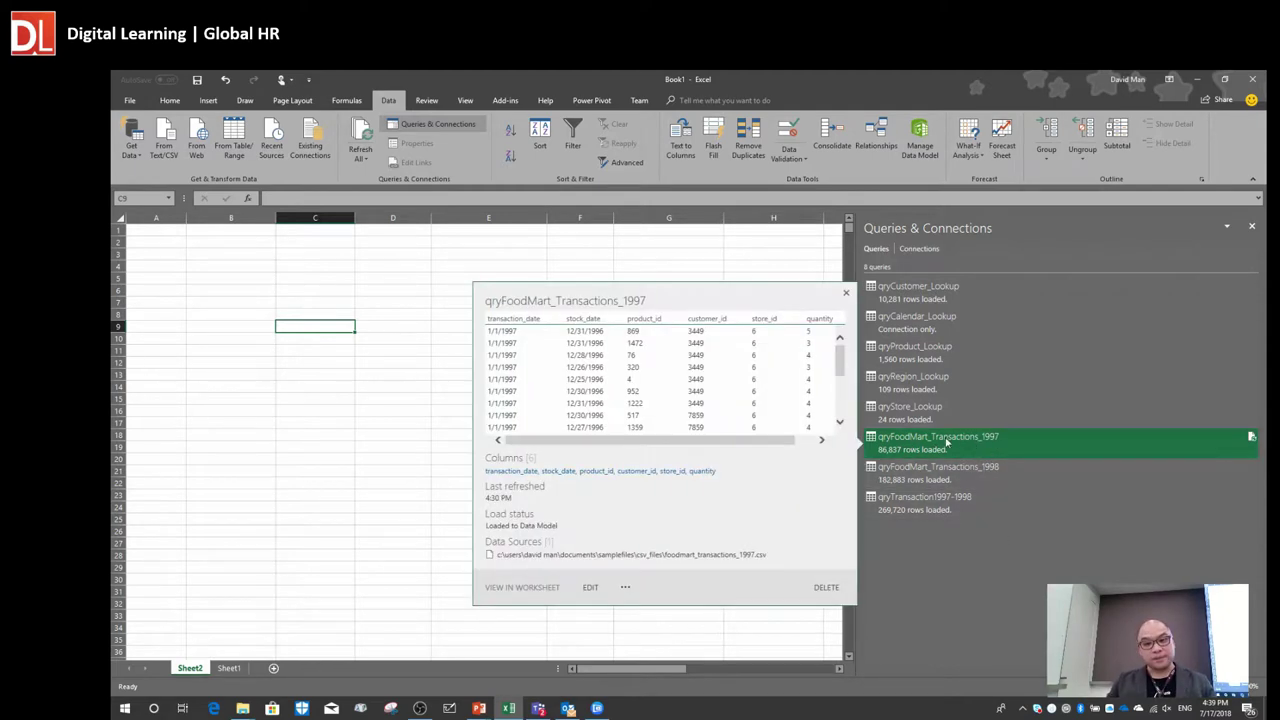
left_click(625, 588)
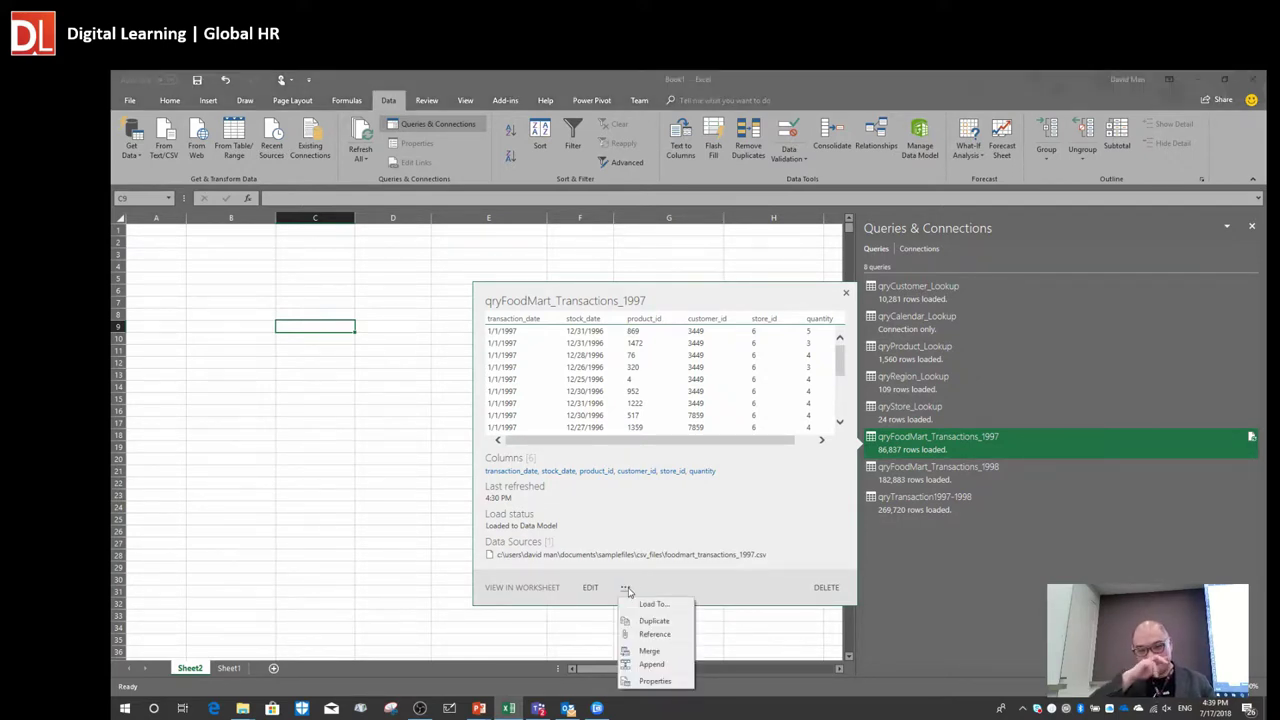
left_click(645, 607)
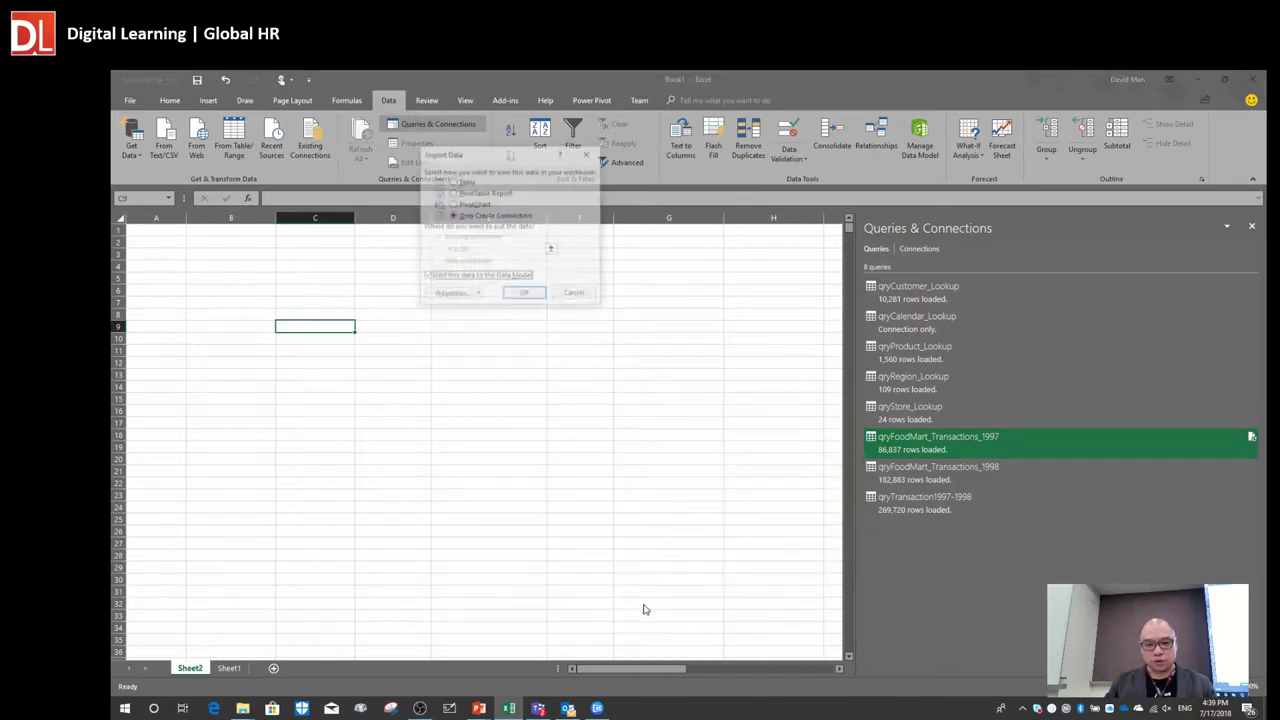
left_click(459, 280)
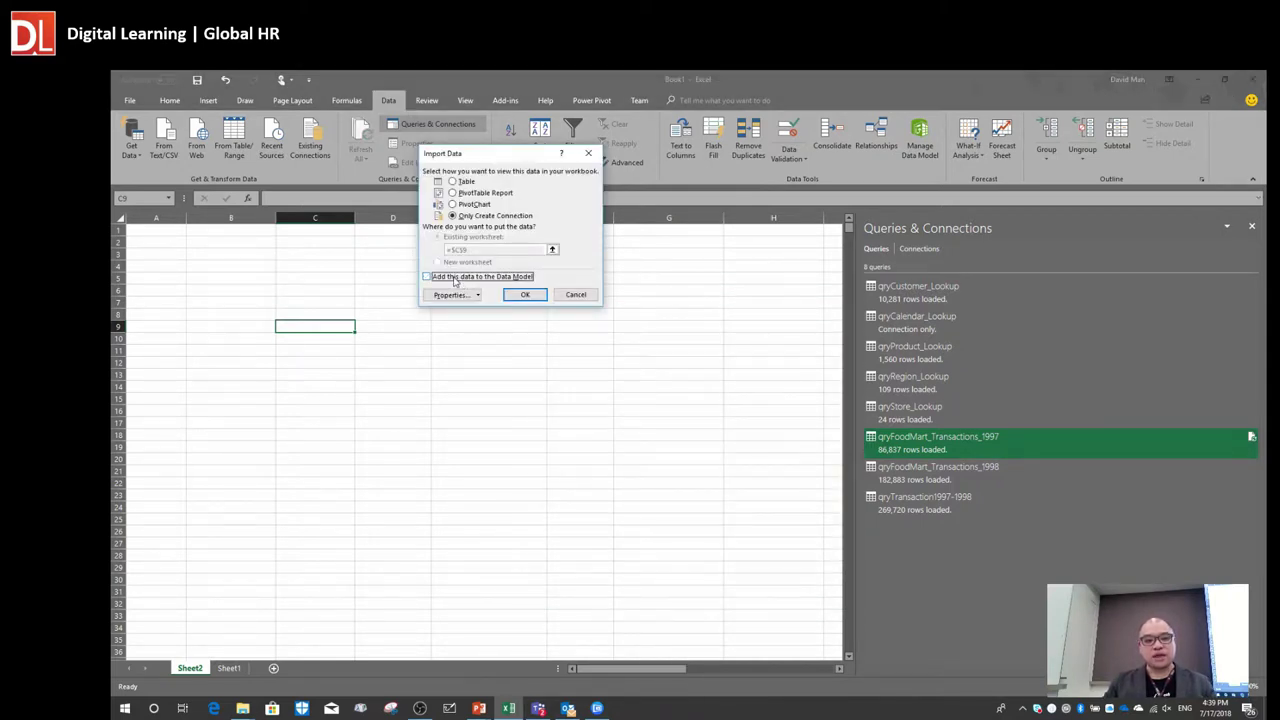
left_click(525, 296)
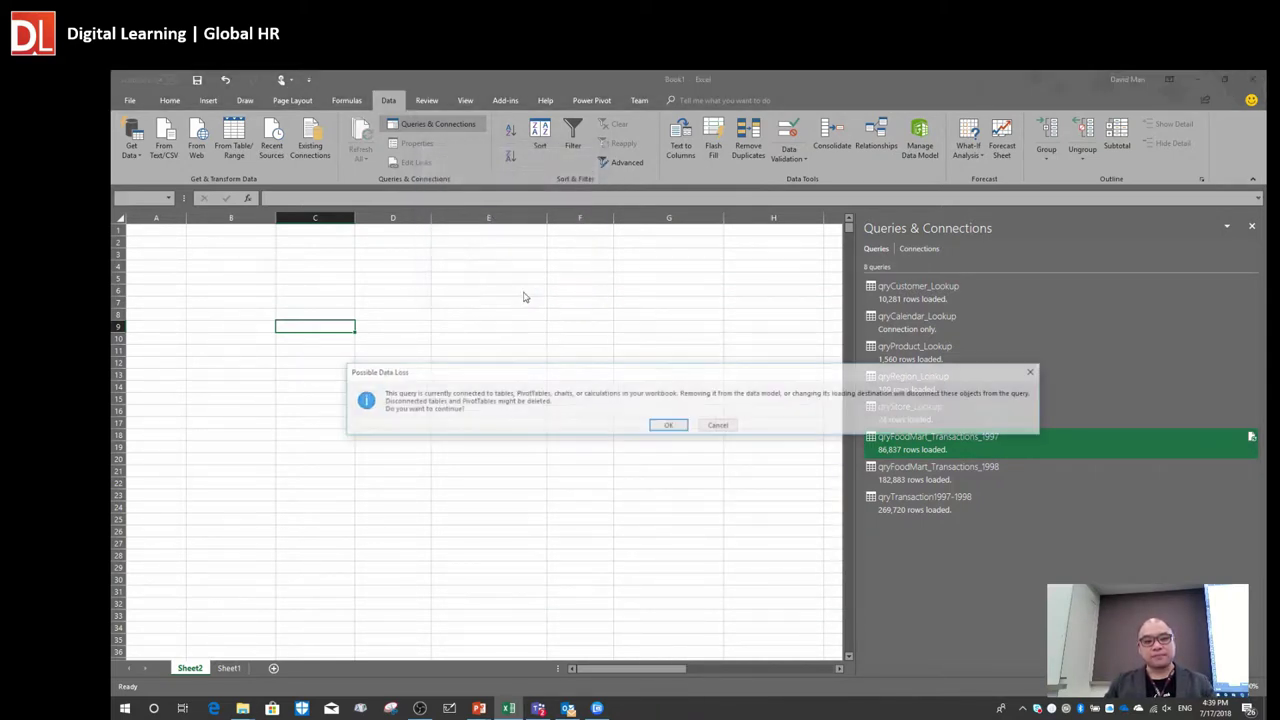
left_click(668, 425)
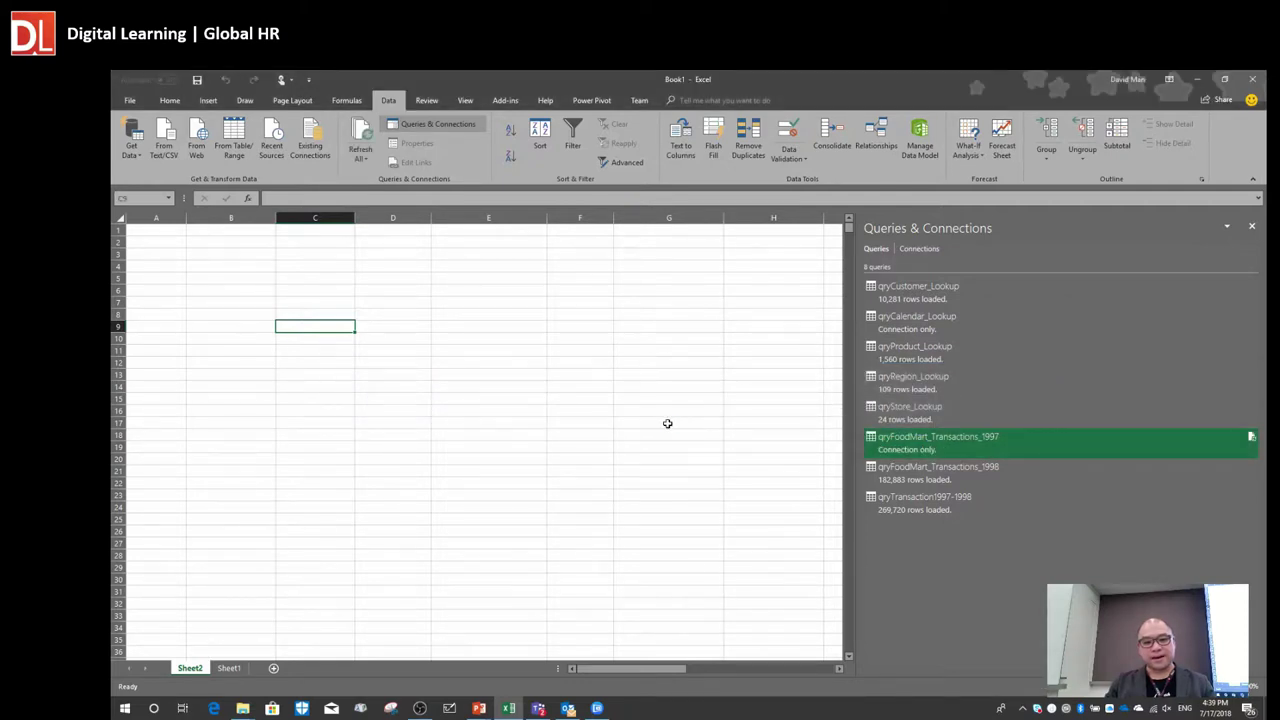
- Change how qryFoodMart_Transactions_1998 loads to Only Create Connection, removing its data from the Data Model
mouse_move(981, 477)
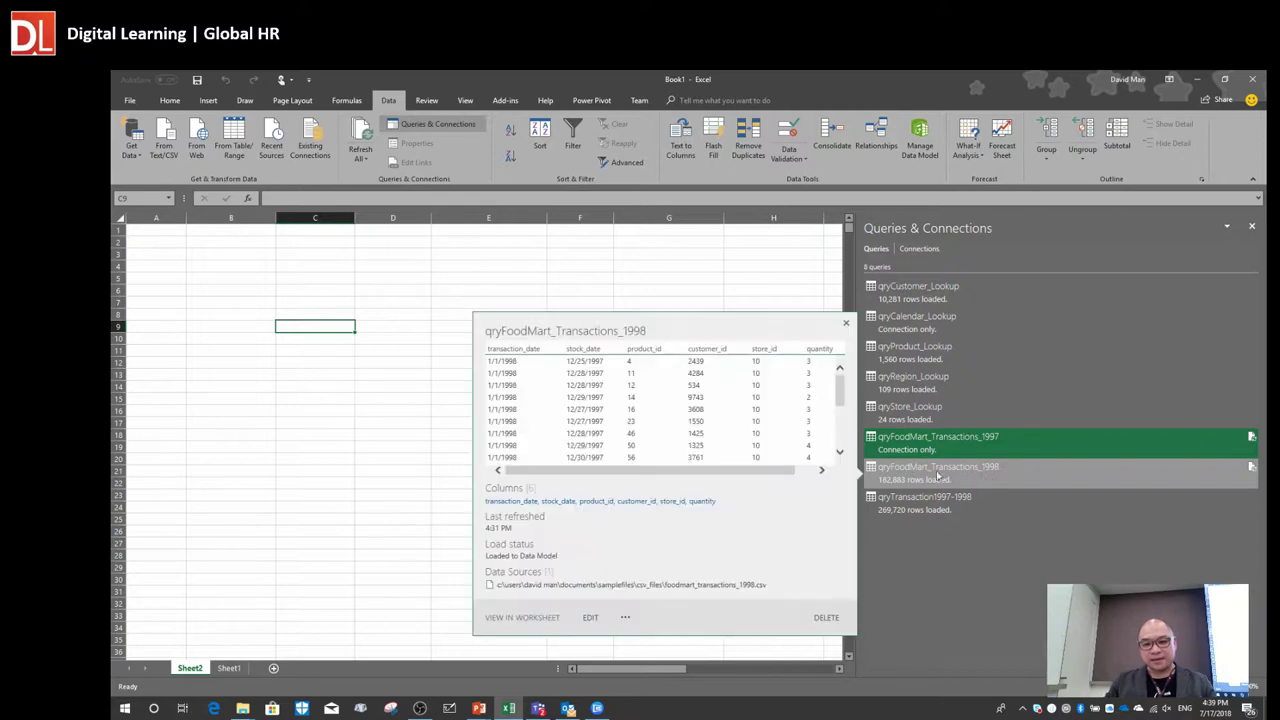
right_click(979, 478)
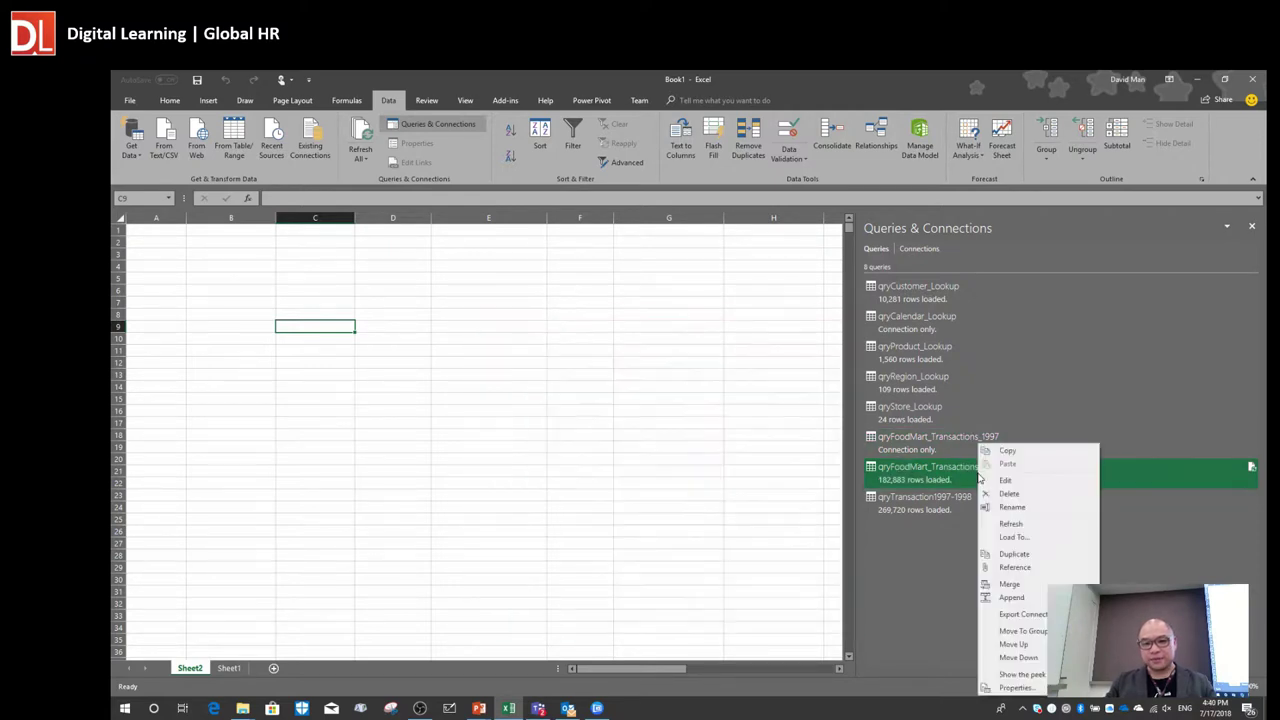
left_click(924, 553)
mouse_move(898, 478)
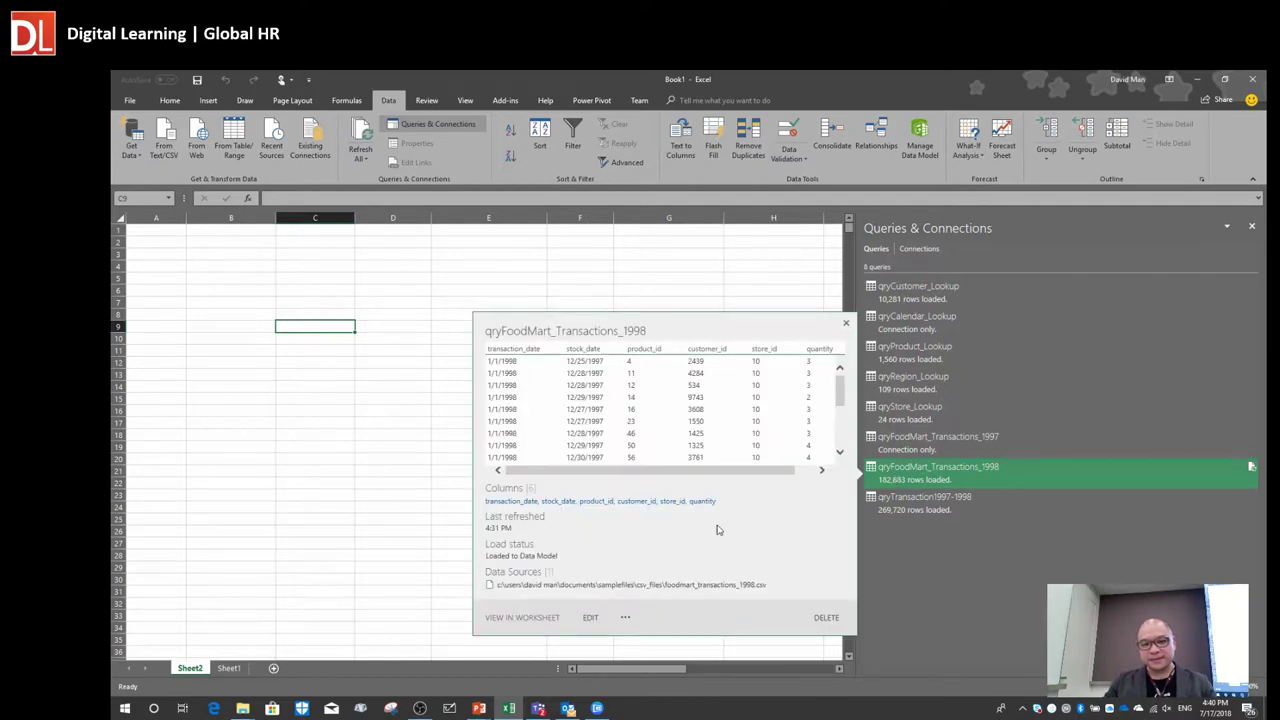
left_click(627, 620)
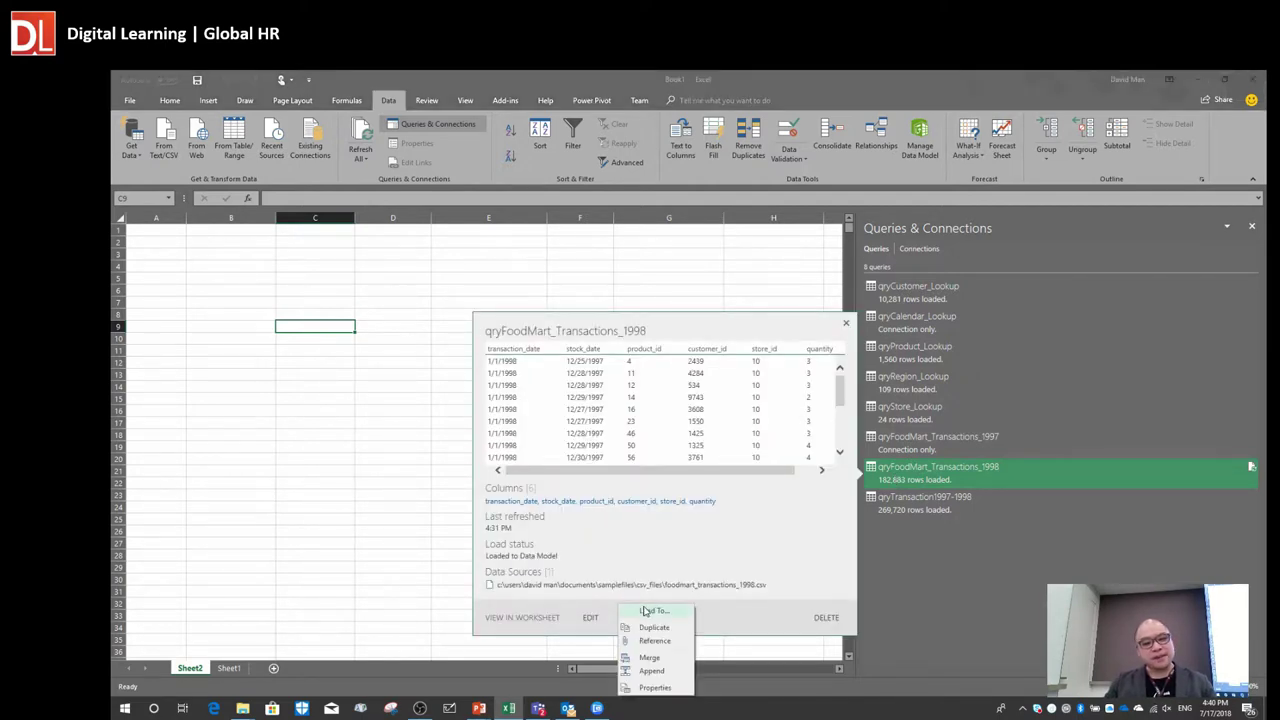
left_click(645, 611)
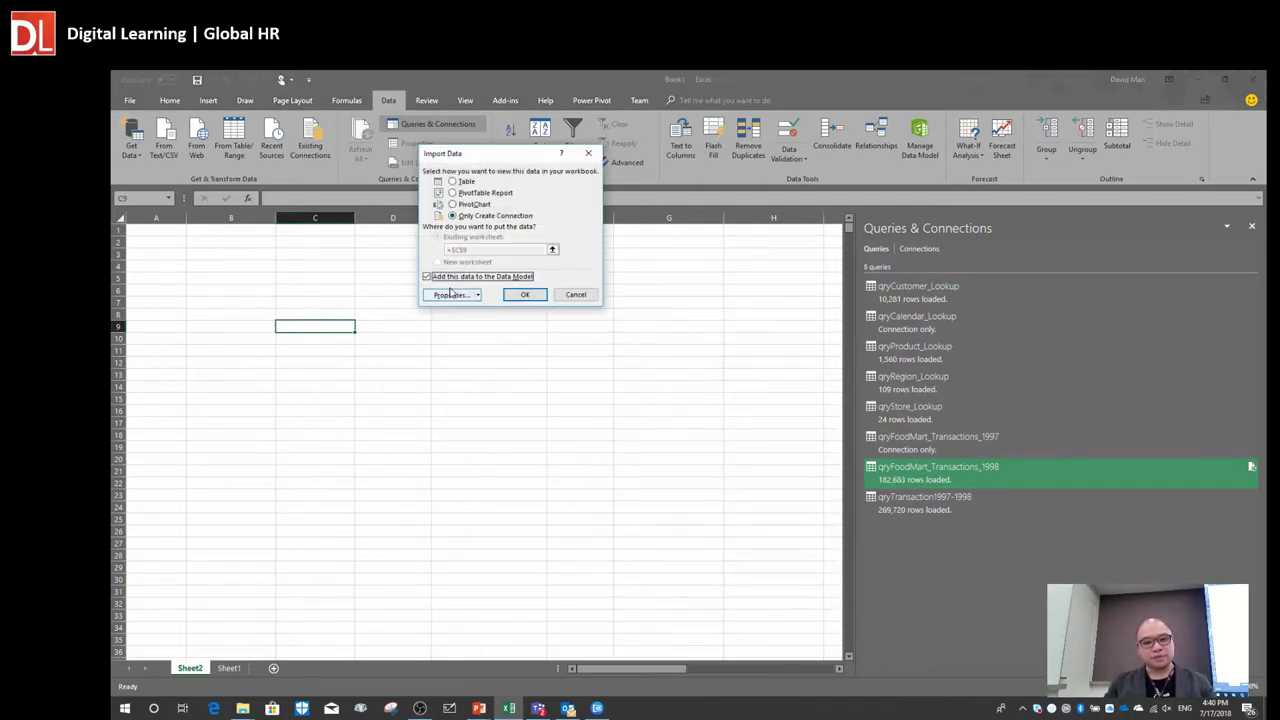
left_click(447, 279)
left_click(447, 280)
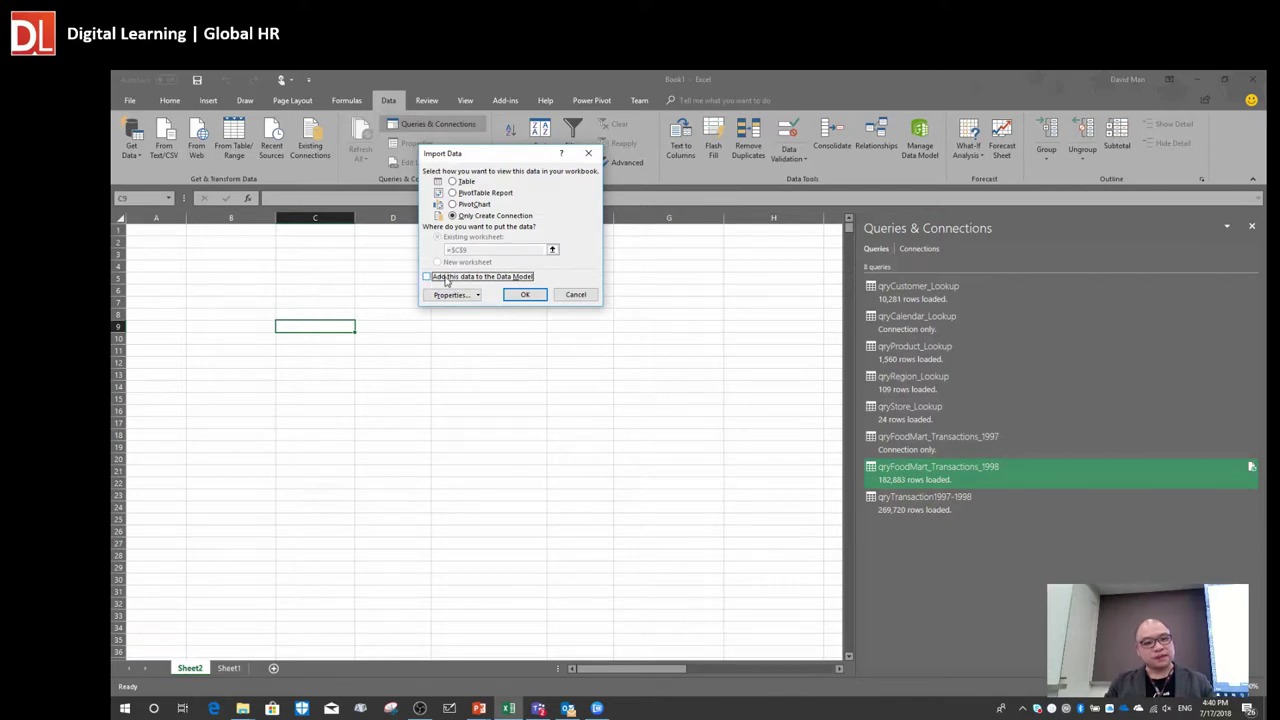
left_click(525, 294)
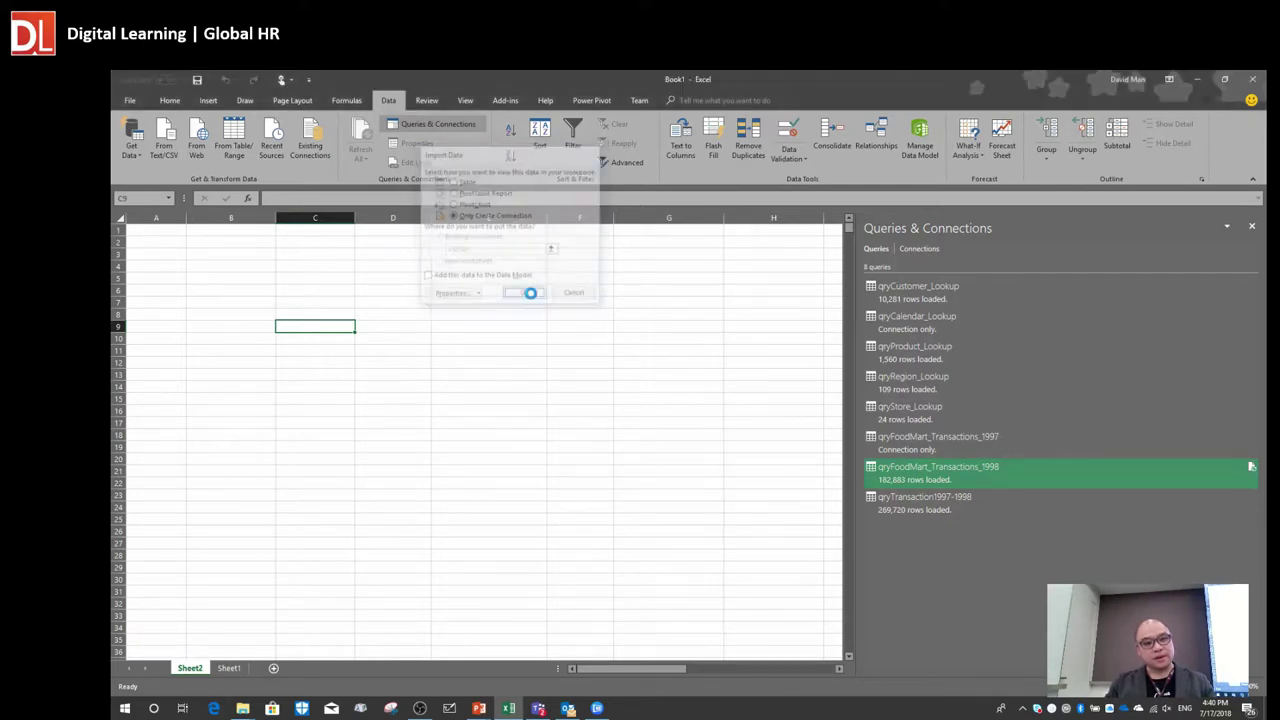
left_click(667, 425)
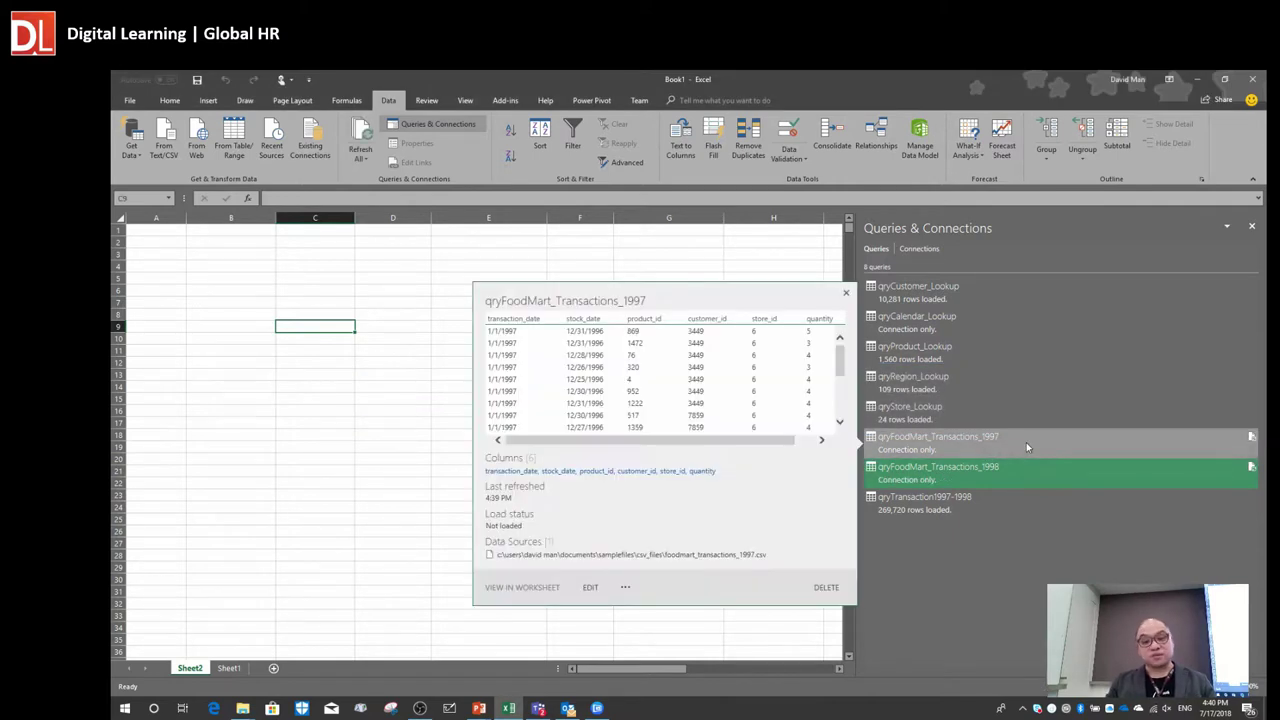
mouse_move(1012, 447)
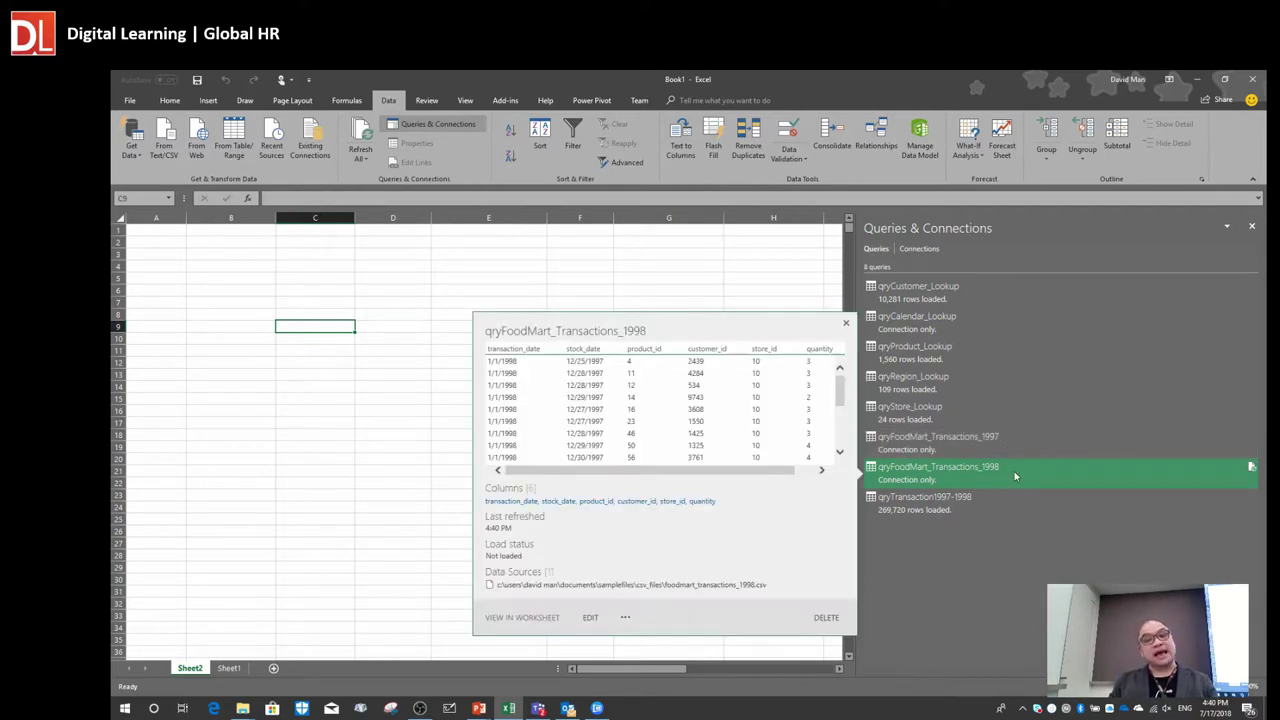
- In the Data Model's diagram view, lengthen qryTransaction1997-1998 to show all fields and center it between qryCustomer_Lookup and an outward-shifted Store_Lookup, and return to the workbook
left_click(919, 135)
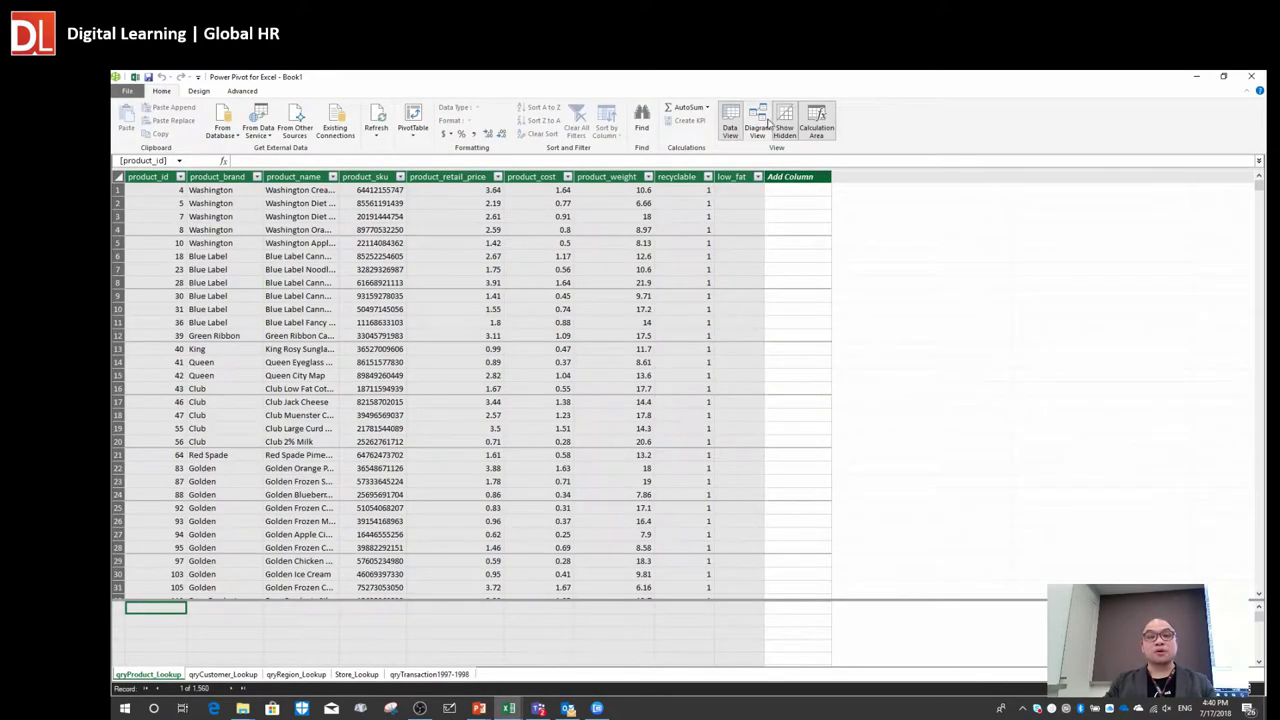
left_click(759, 120)
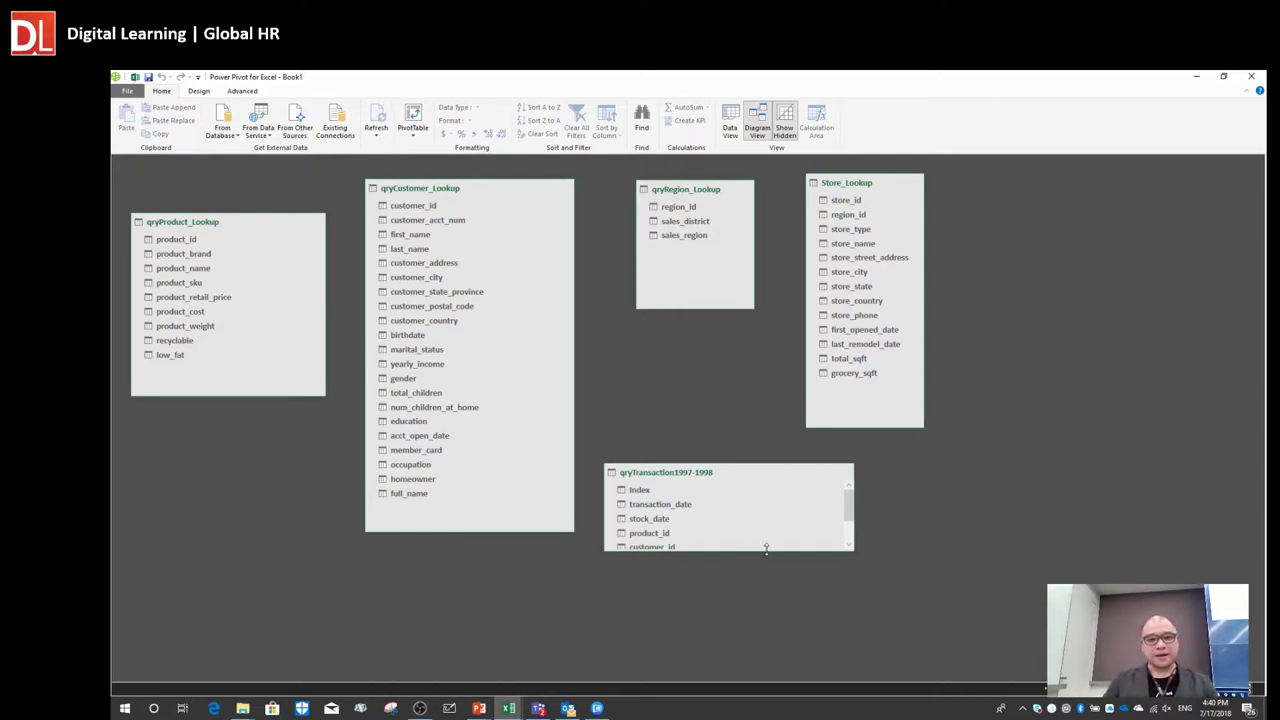
left_click_drag(760, 550, 760, 631)
left_click_drag(738, 476, 764, 467)
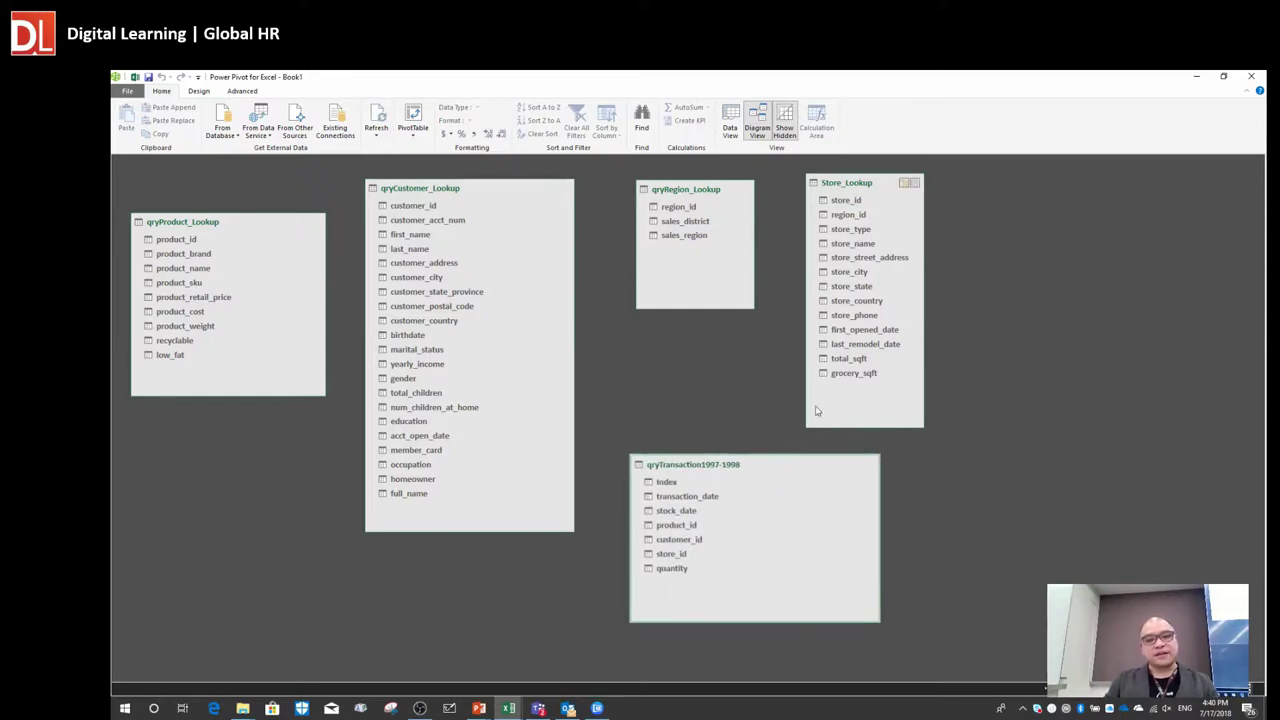
left_click_drag(847, 183, 909, 186)
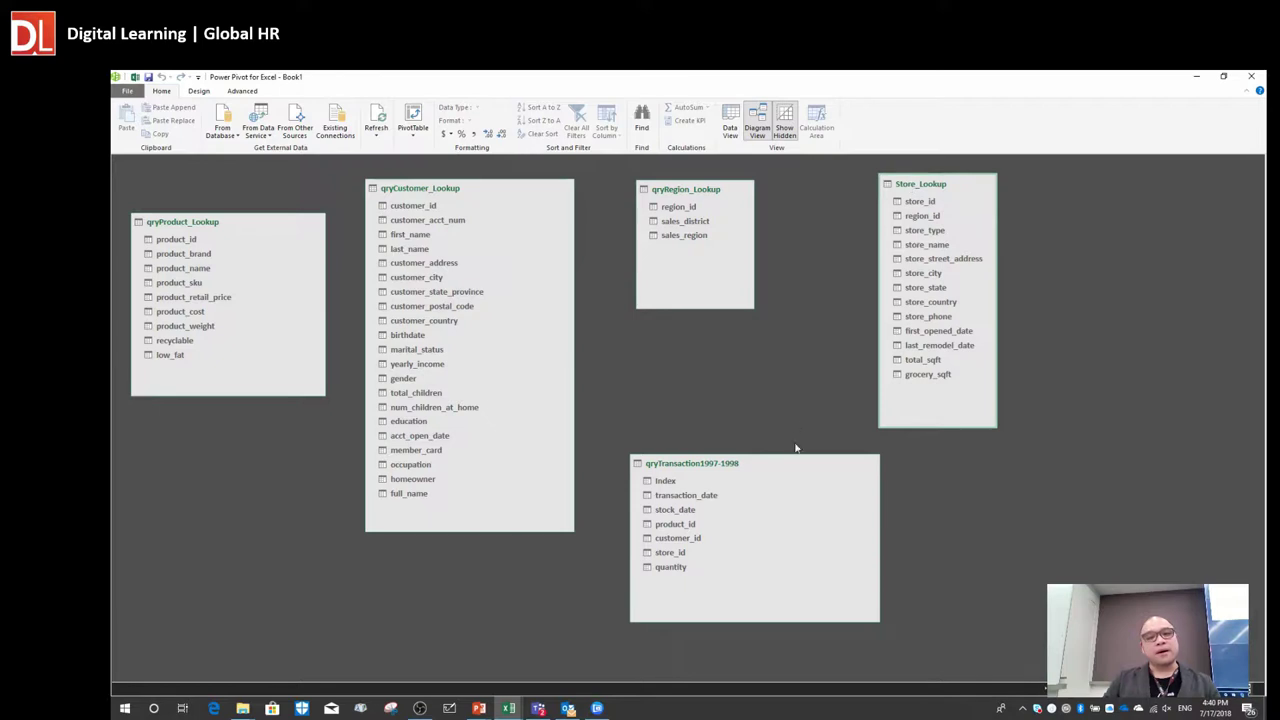
left_click_drag(796, 472, 770, 369)
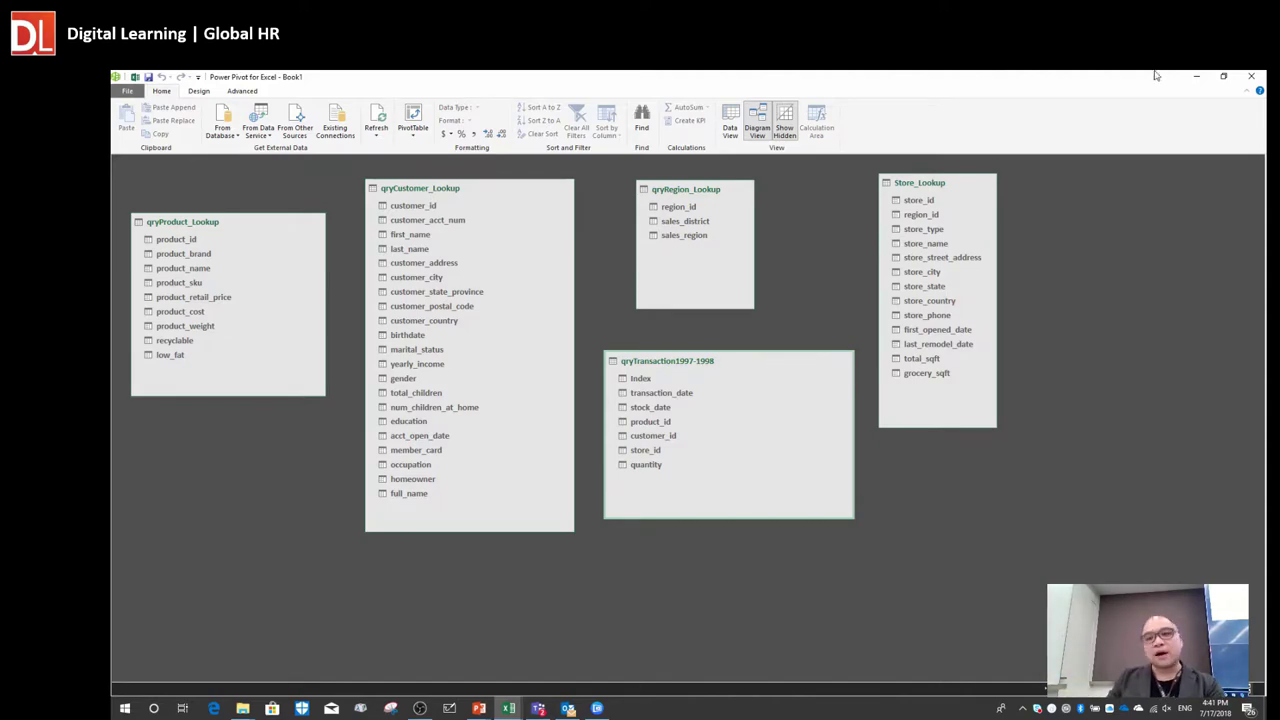
left_click(1251, 76)
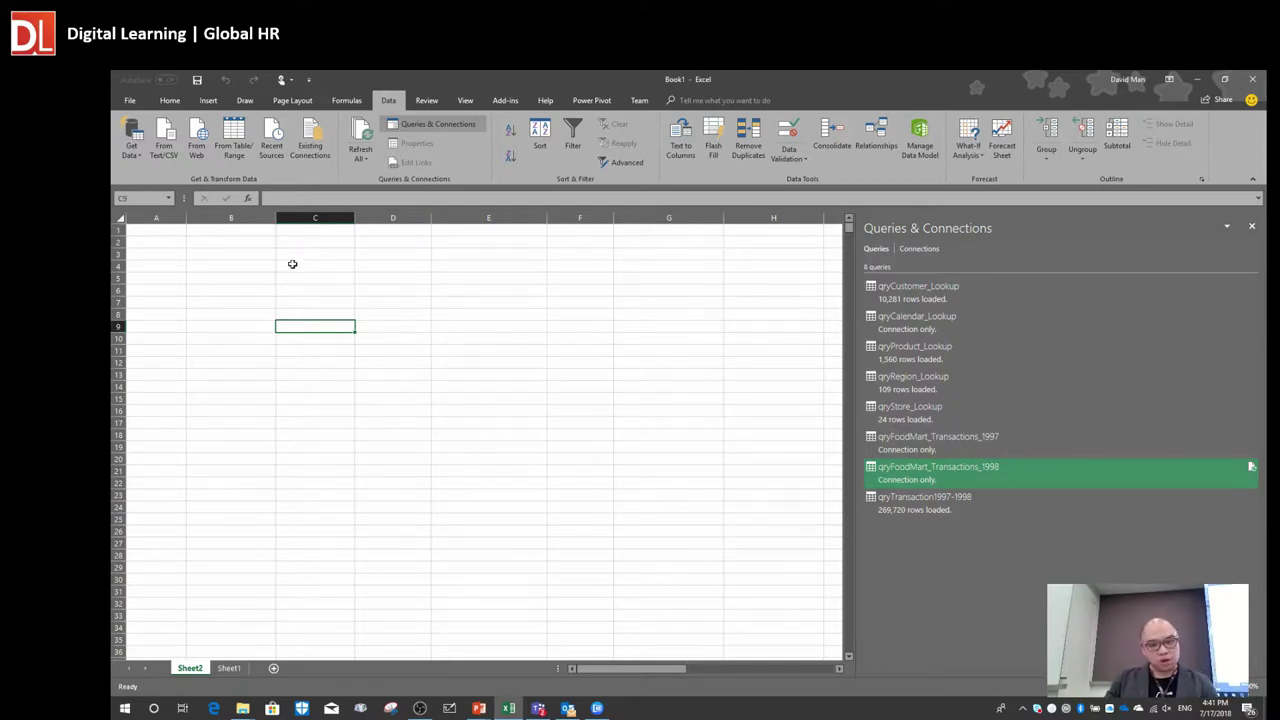
- Look at the Merge option for combining queries, and open qryTransaction1997-1998 in the Power Query Editor
left_click(142, 158)
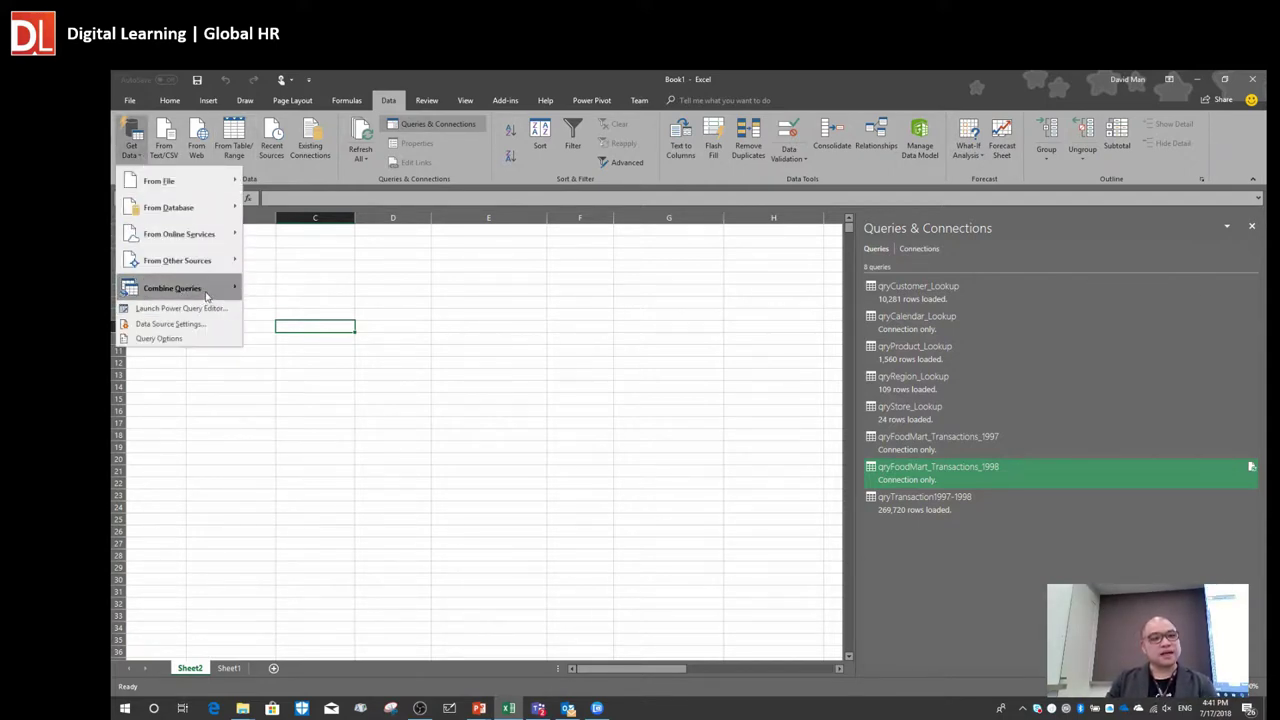
mouse_move(207, 296)
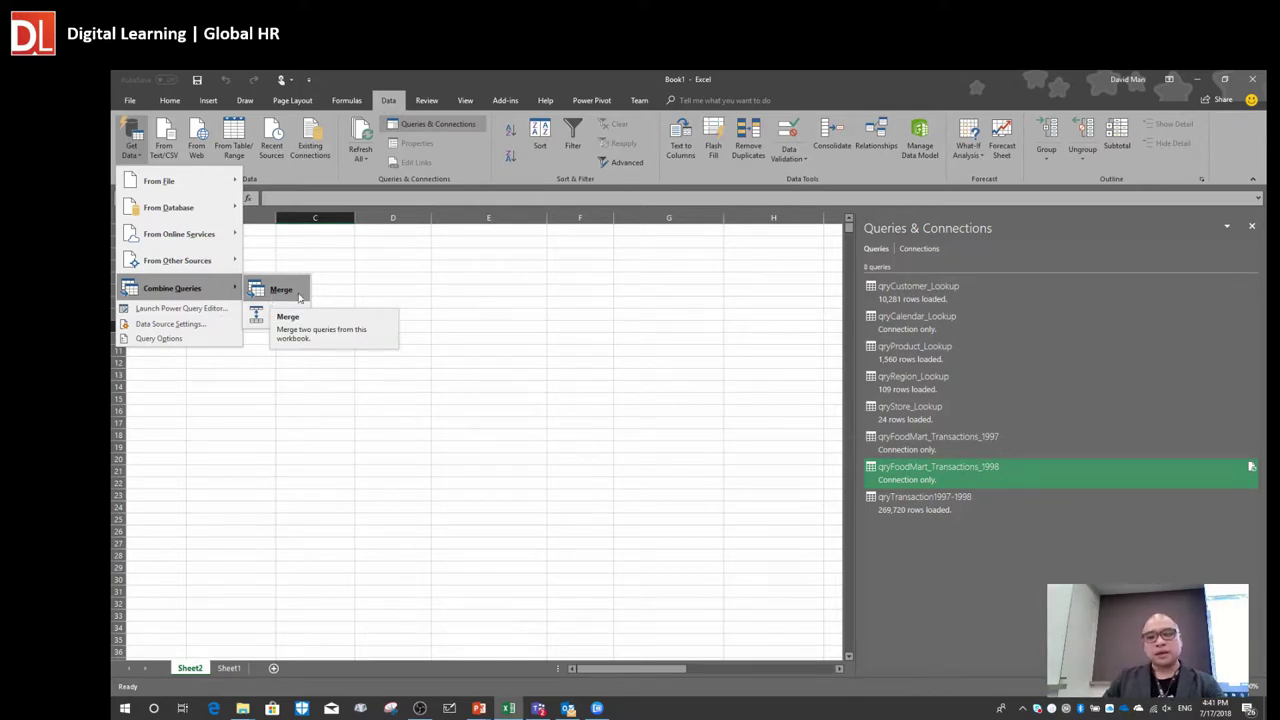
left_click(920, 508)
left_click(916, 509)
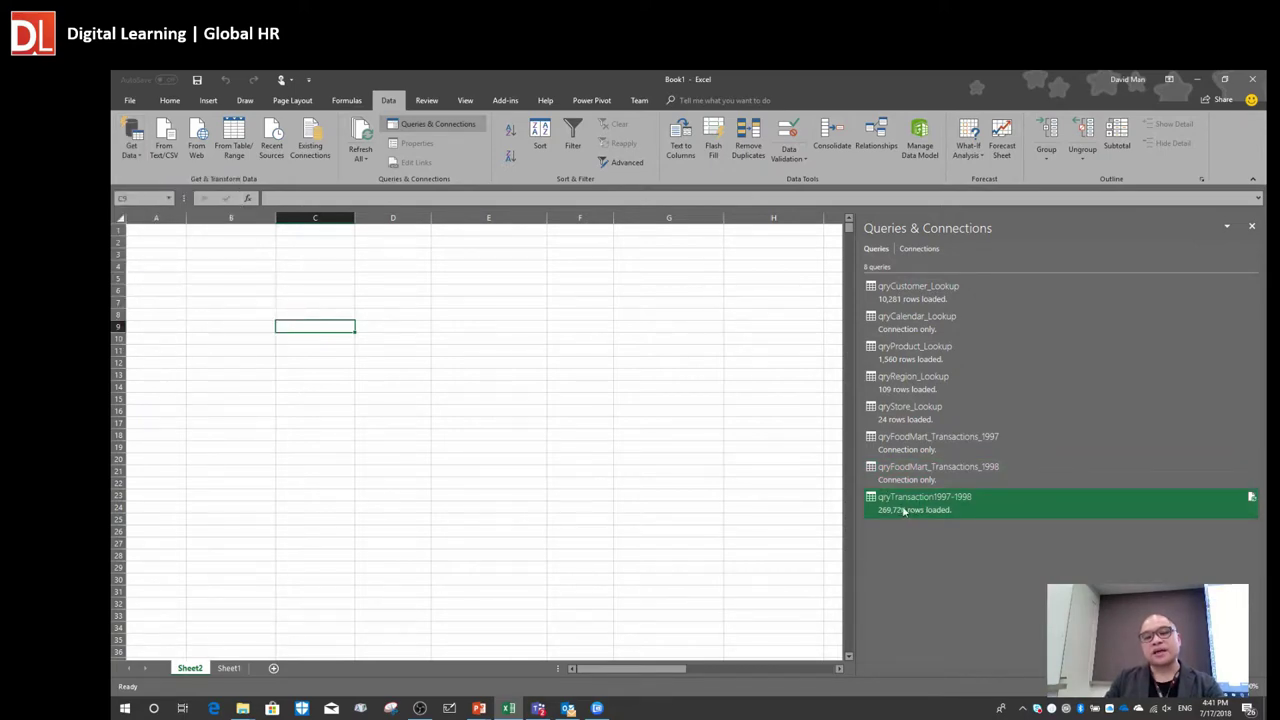
double_click(897, 508)
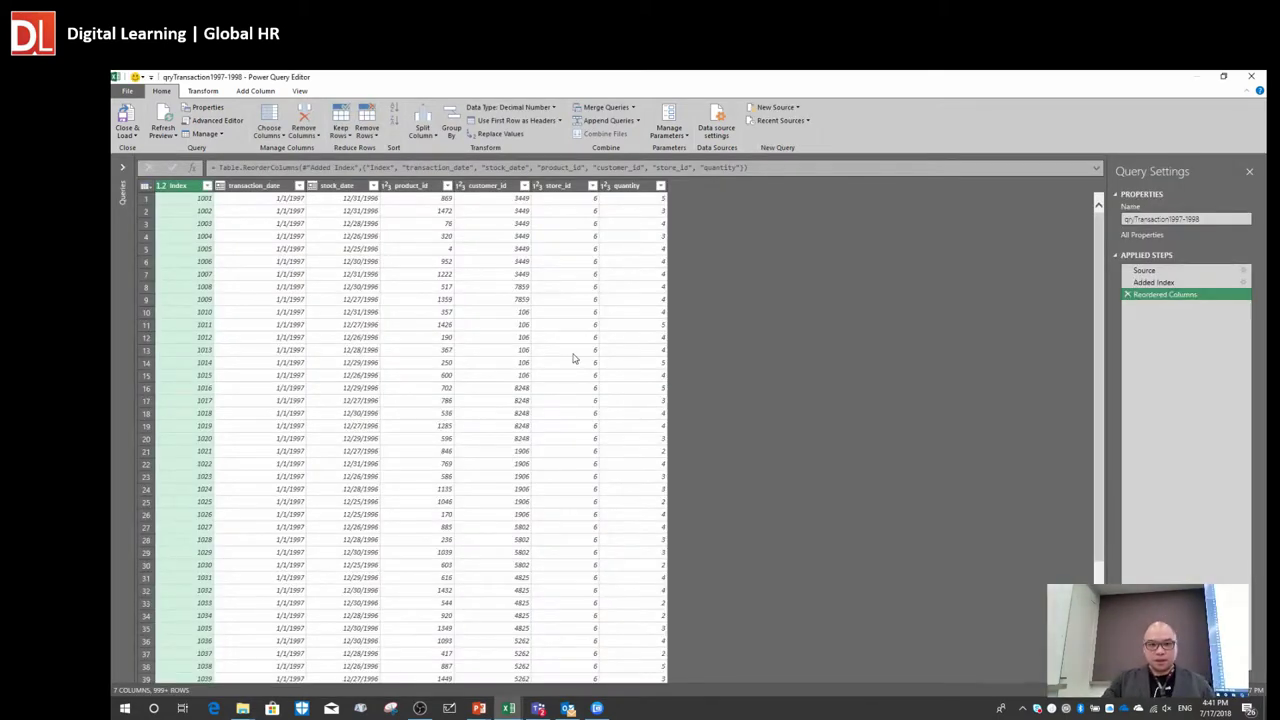
- Examine the store_id, transaction_date, Index, product_id and customer_id columns of the combined transactions, and return to the workbook
left_click(550, 276)
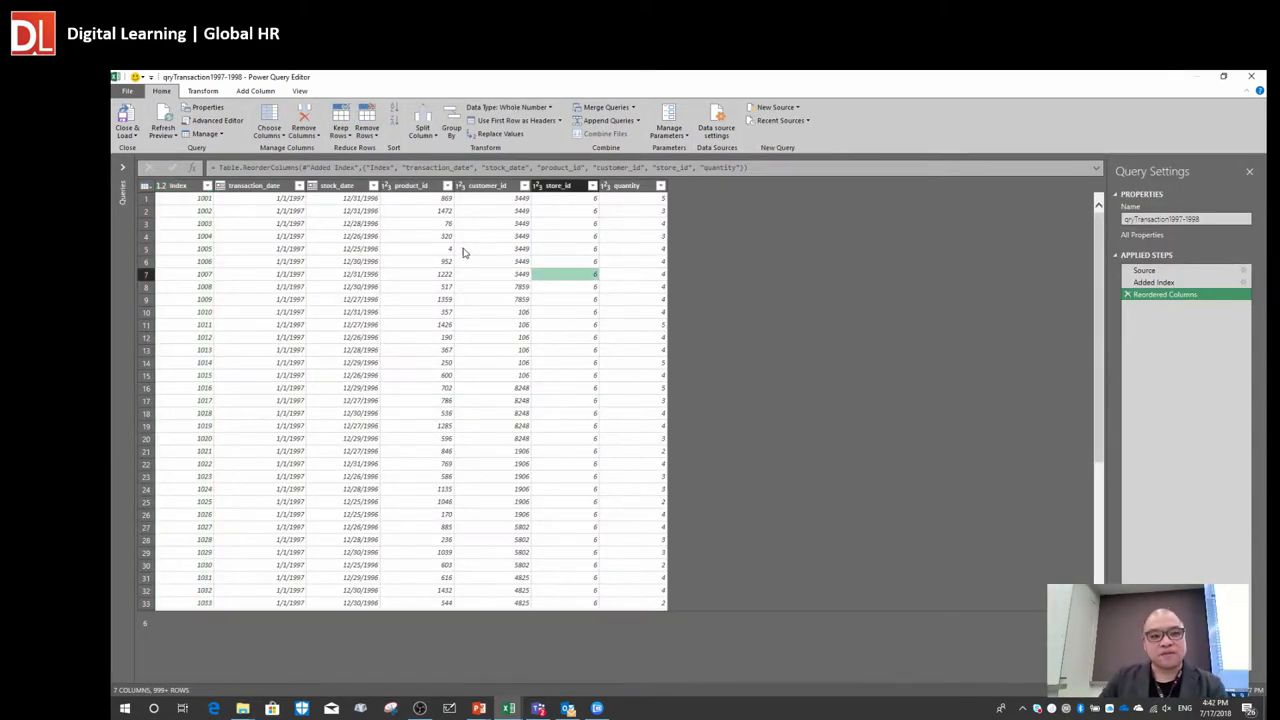
left_click(245, 238)
left_click(277, 263)
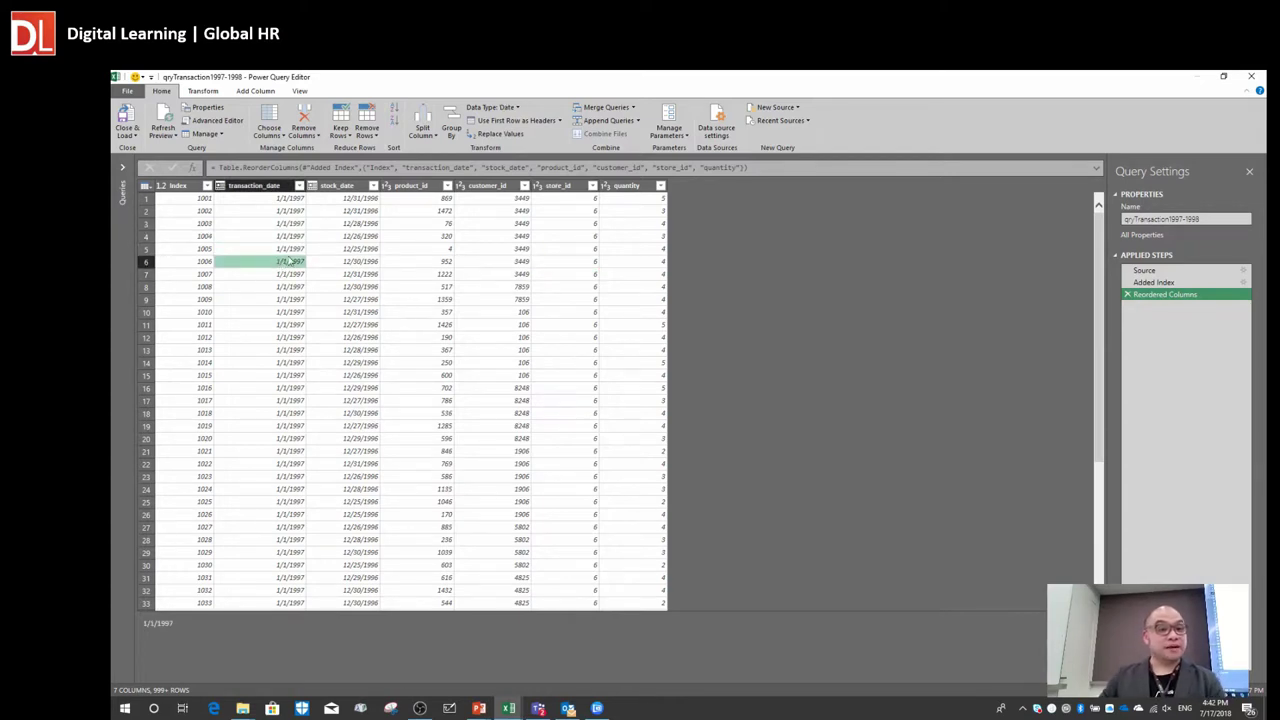
left_click(271, 226)
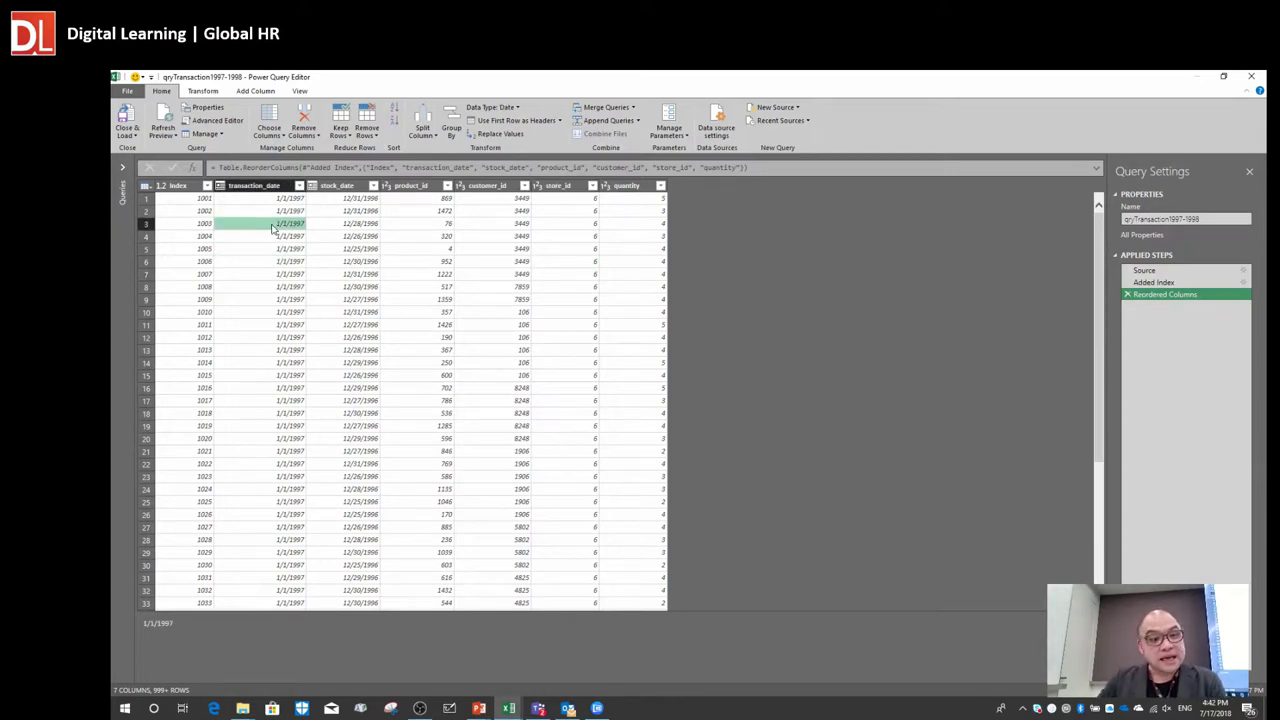
left_click(188, 226)
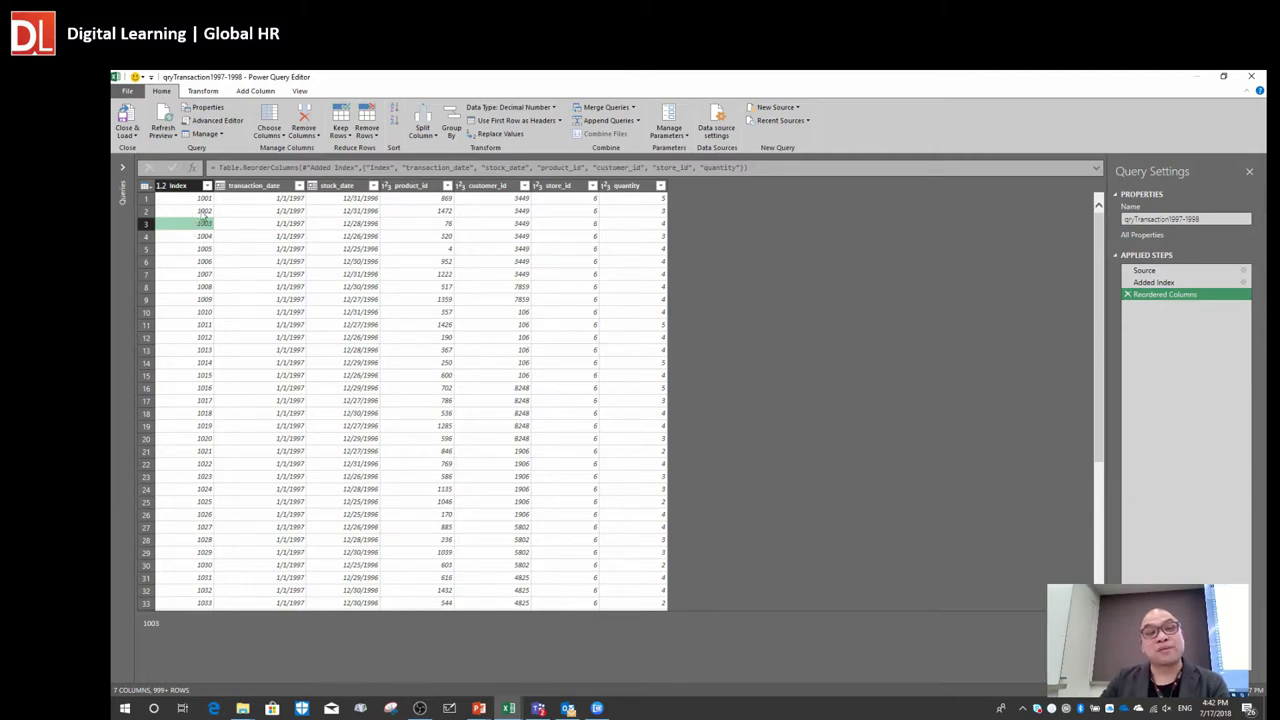
key("Right")
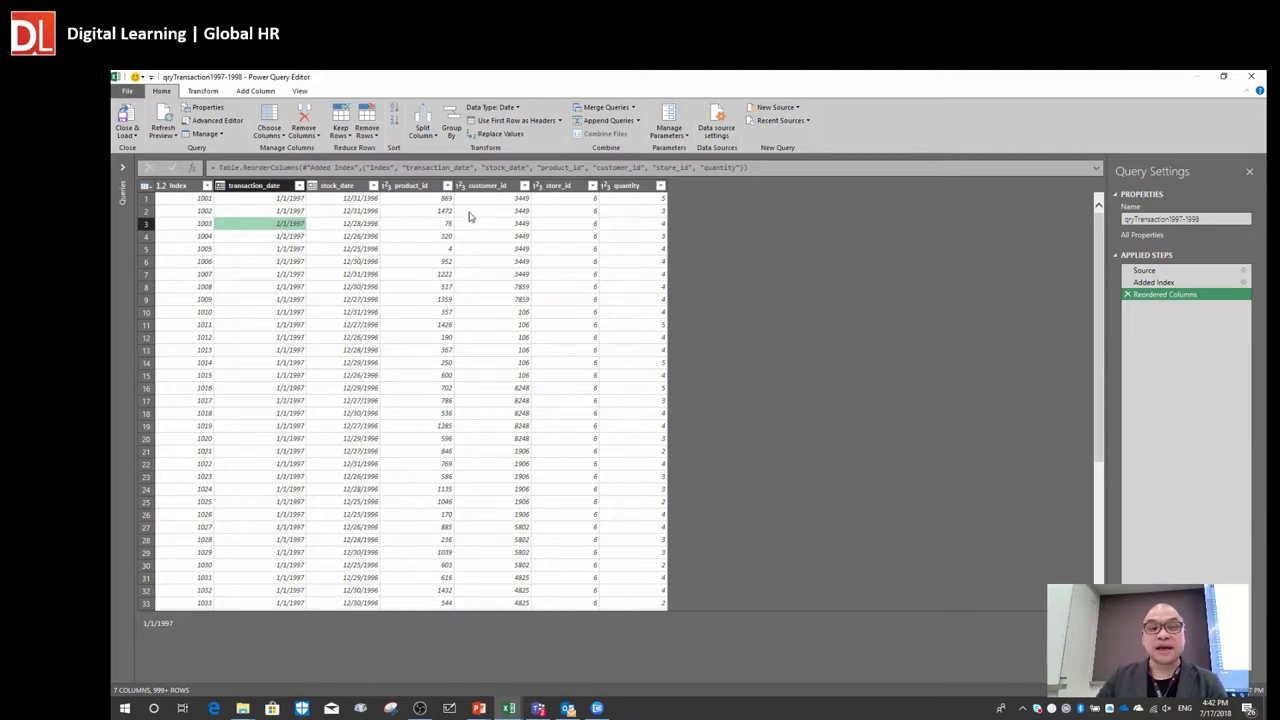
left_click(410, 214)
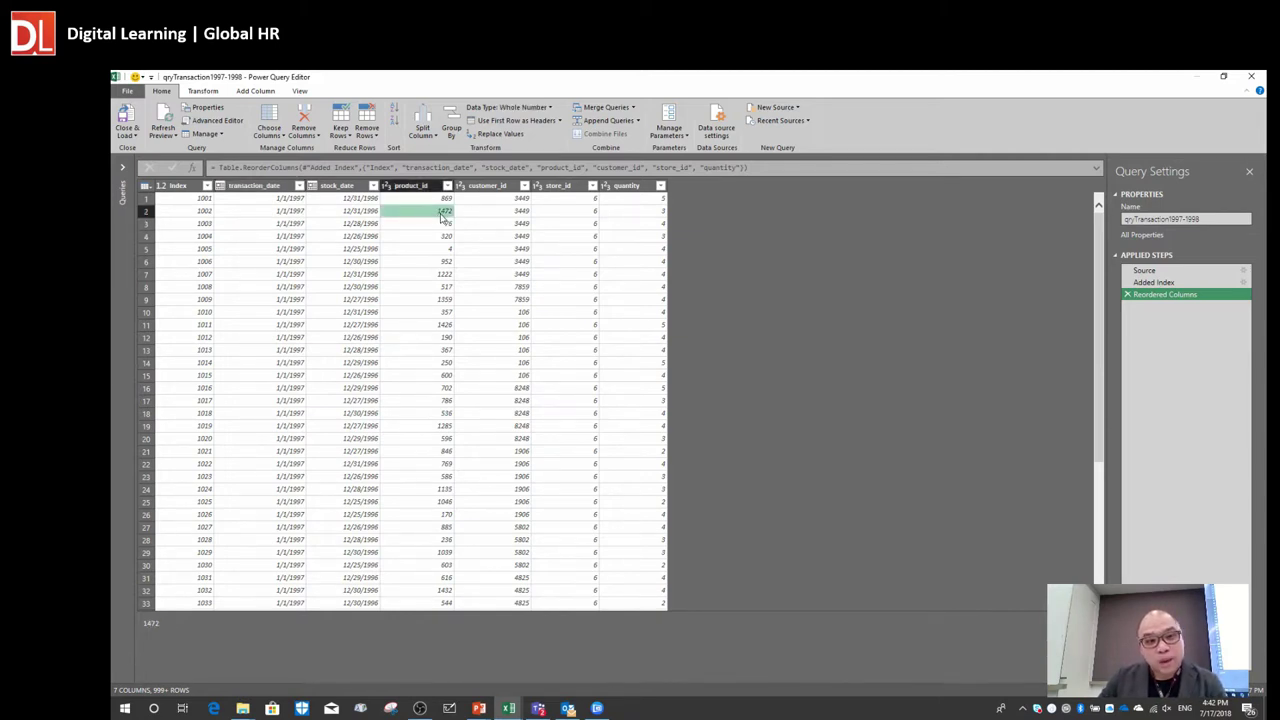
left_click(496, 214)
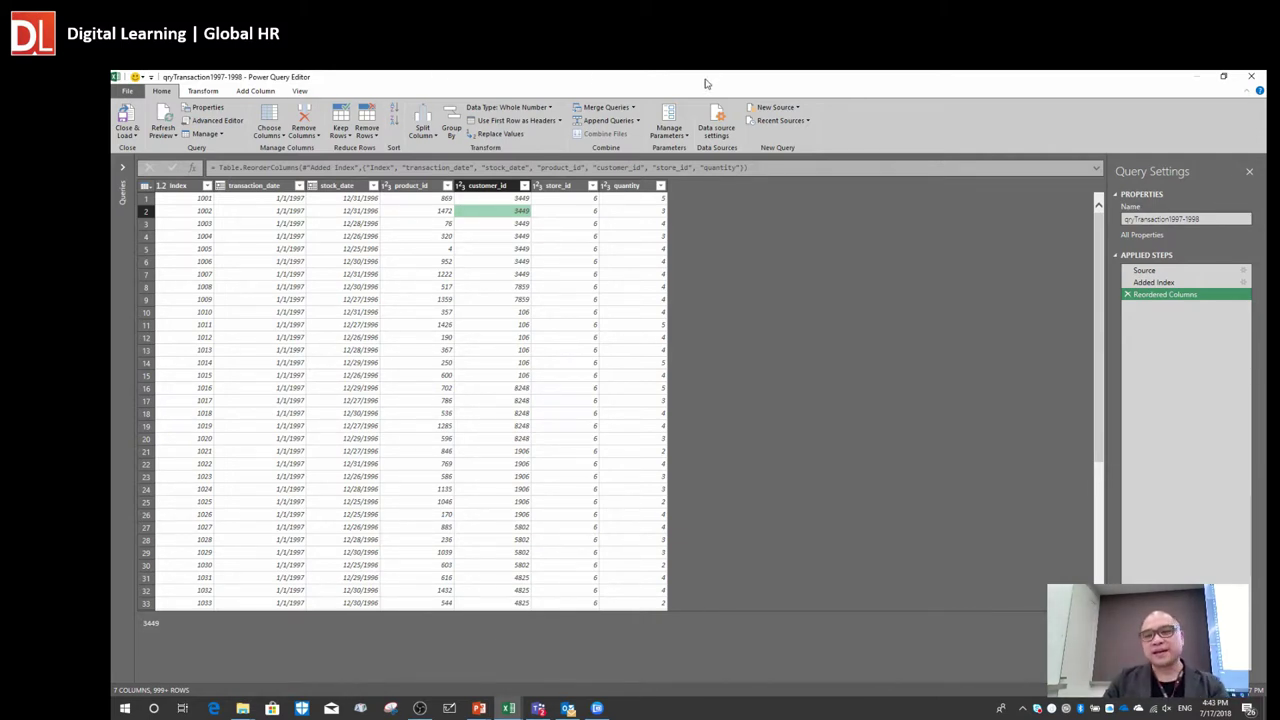
left_click(1193, 78)
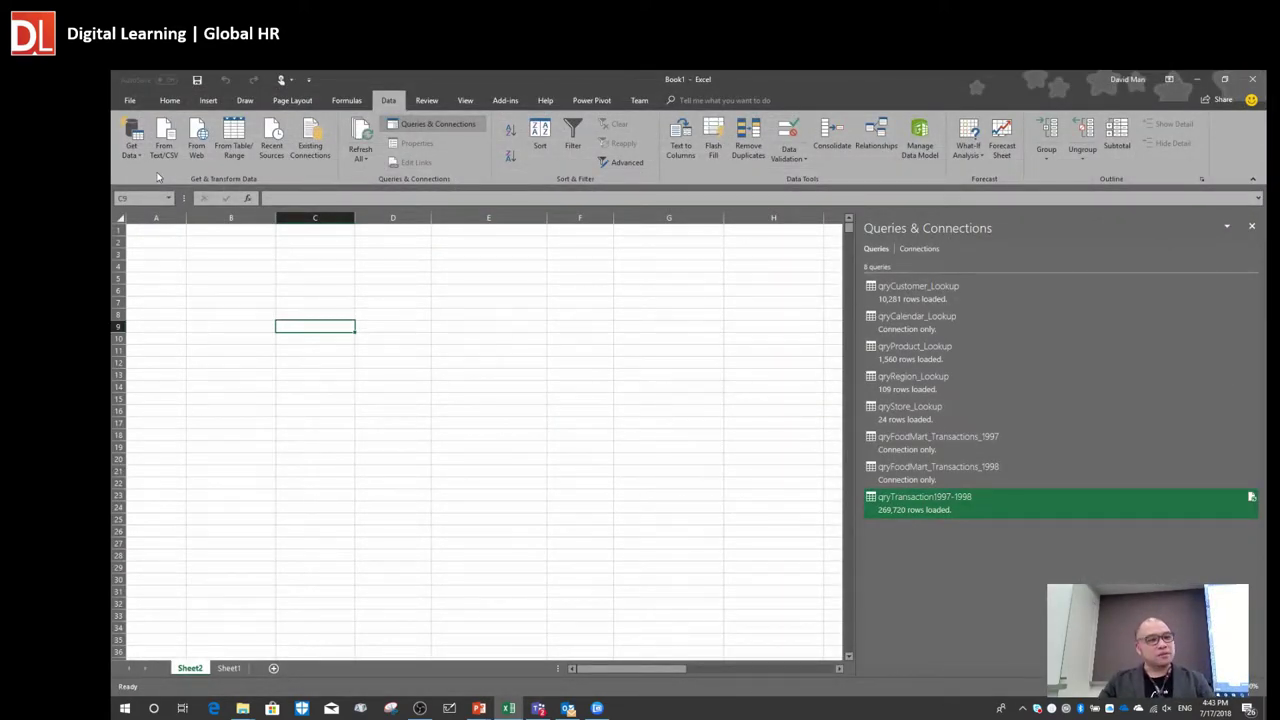
- Bring up the Combine Queries choices for merging or appending the workbook's queries
left_click(130, 152)
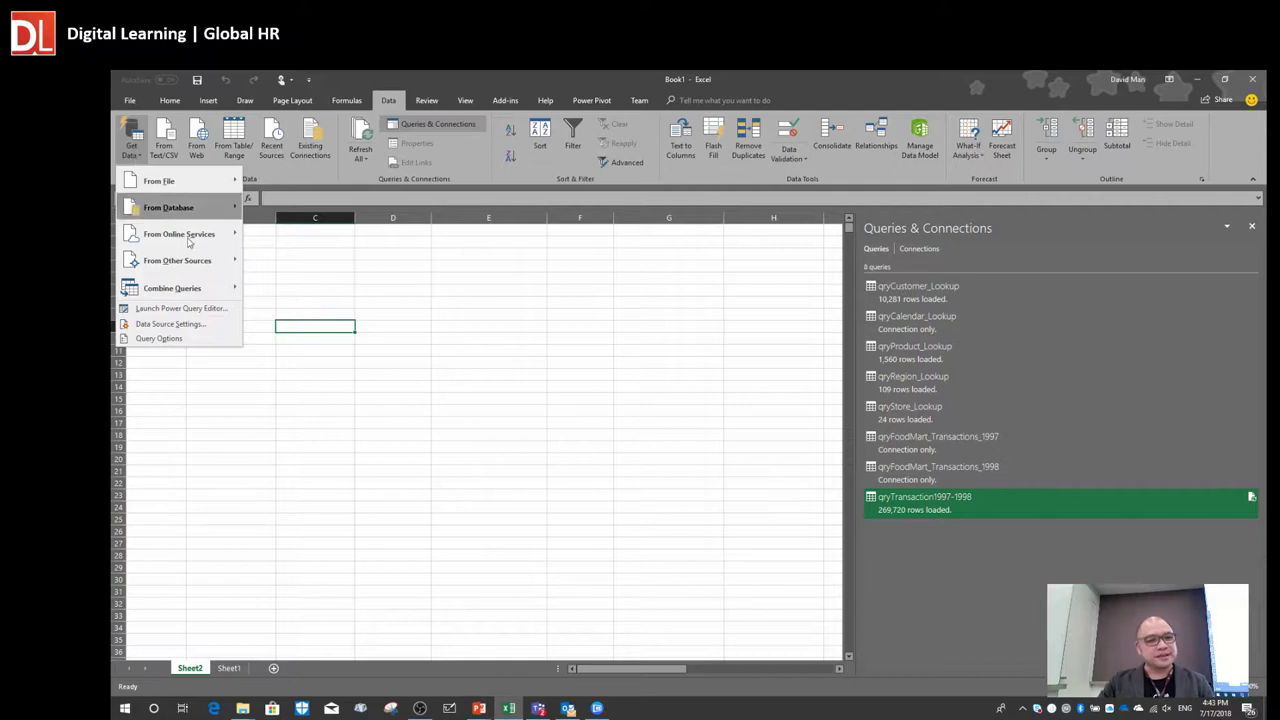
mouse_move(204, 290)
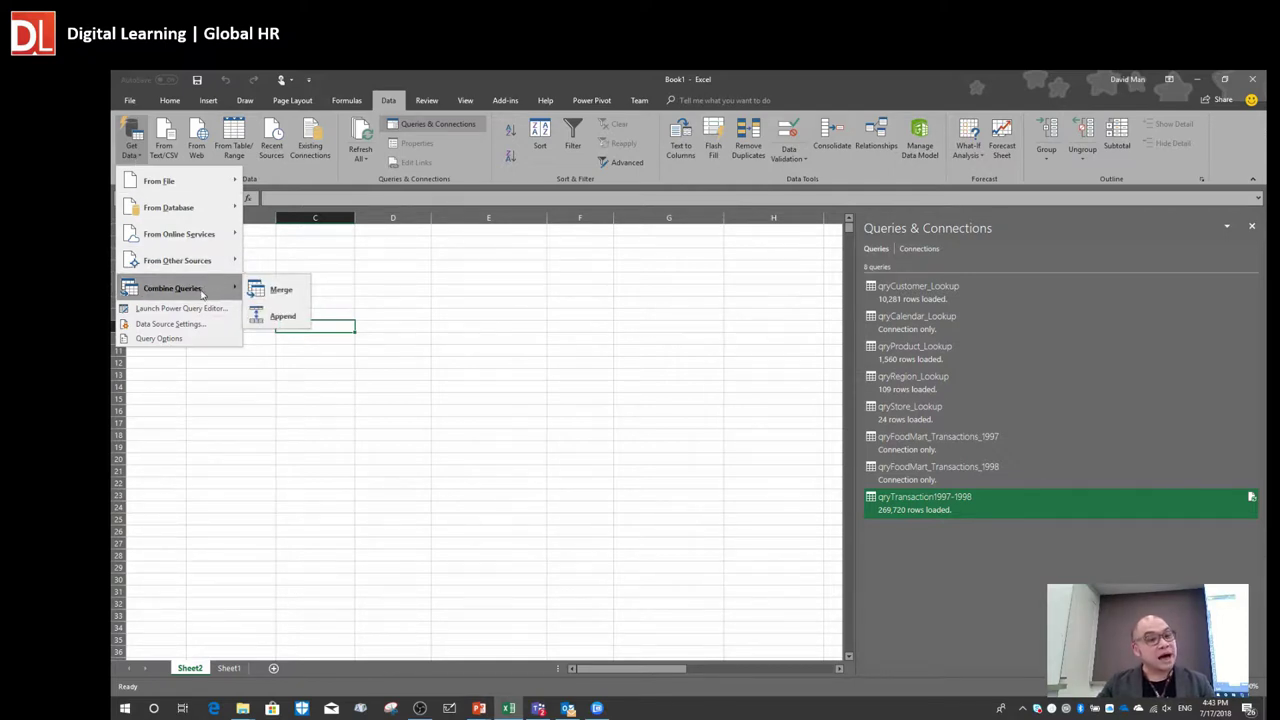